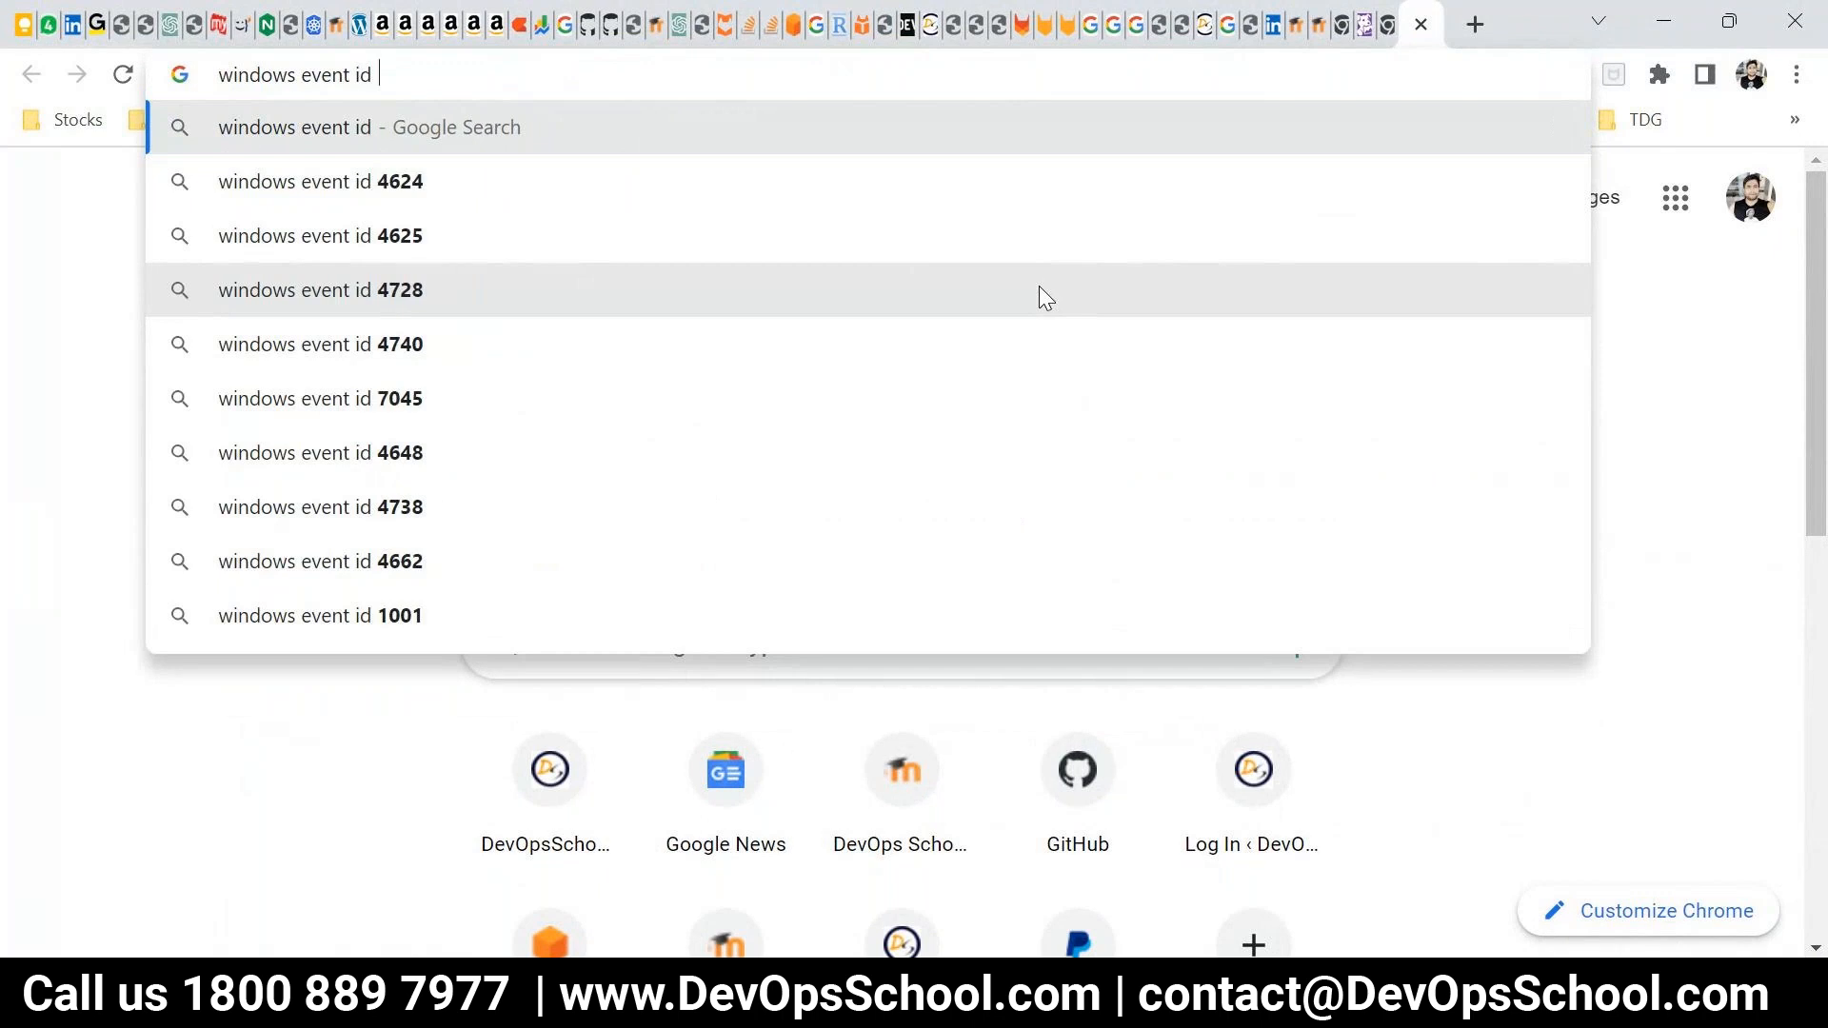
Search Google for "windows event id for password change" and highlight the event ID in the featured snippet
{"action": "key", "text": "Return"}
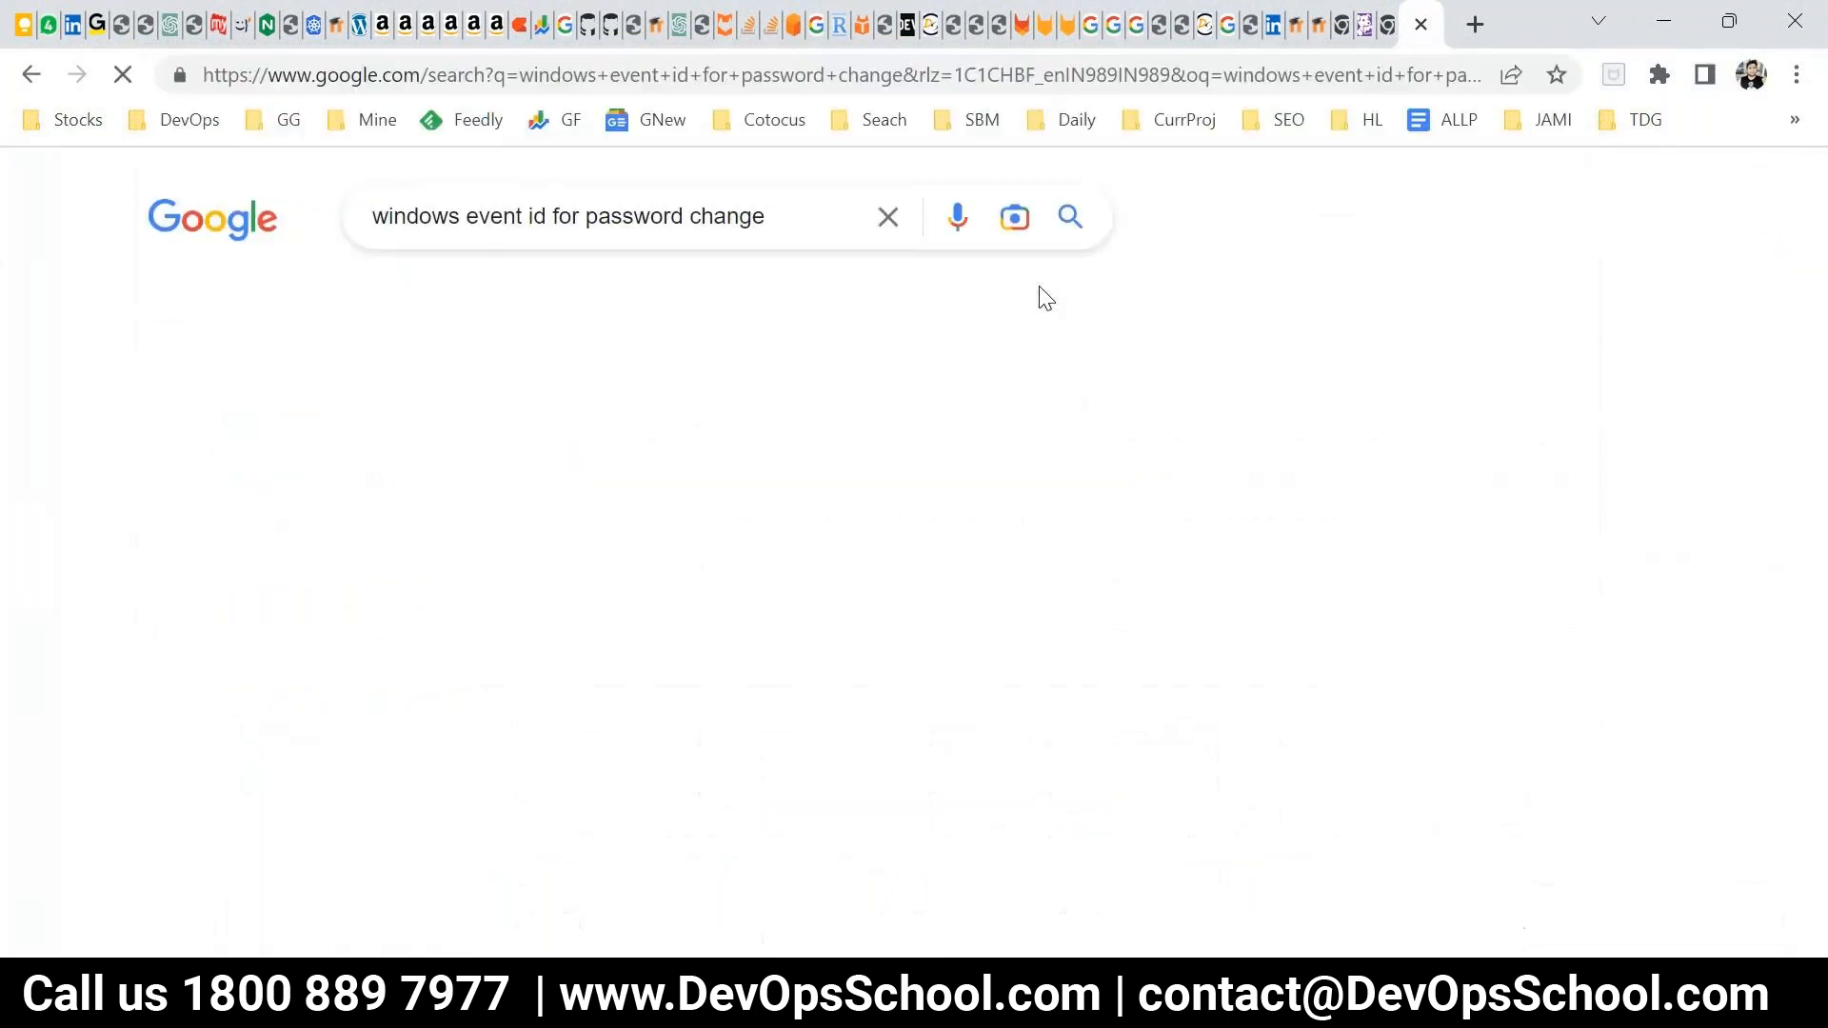
{"action": "left_click_drag", "start_coordinate": [347, 428], "coordinate": [281, 421]}
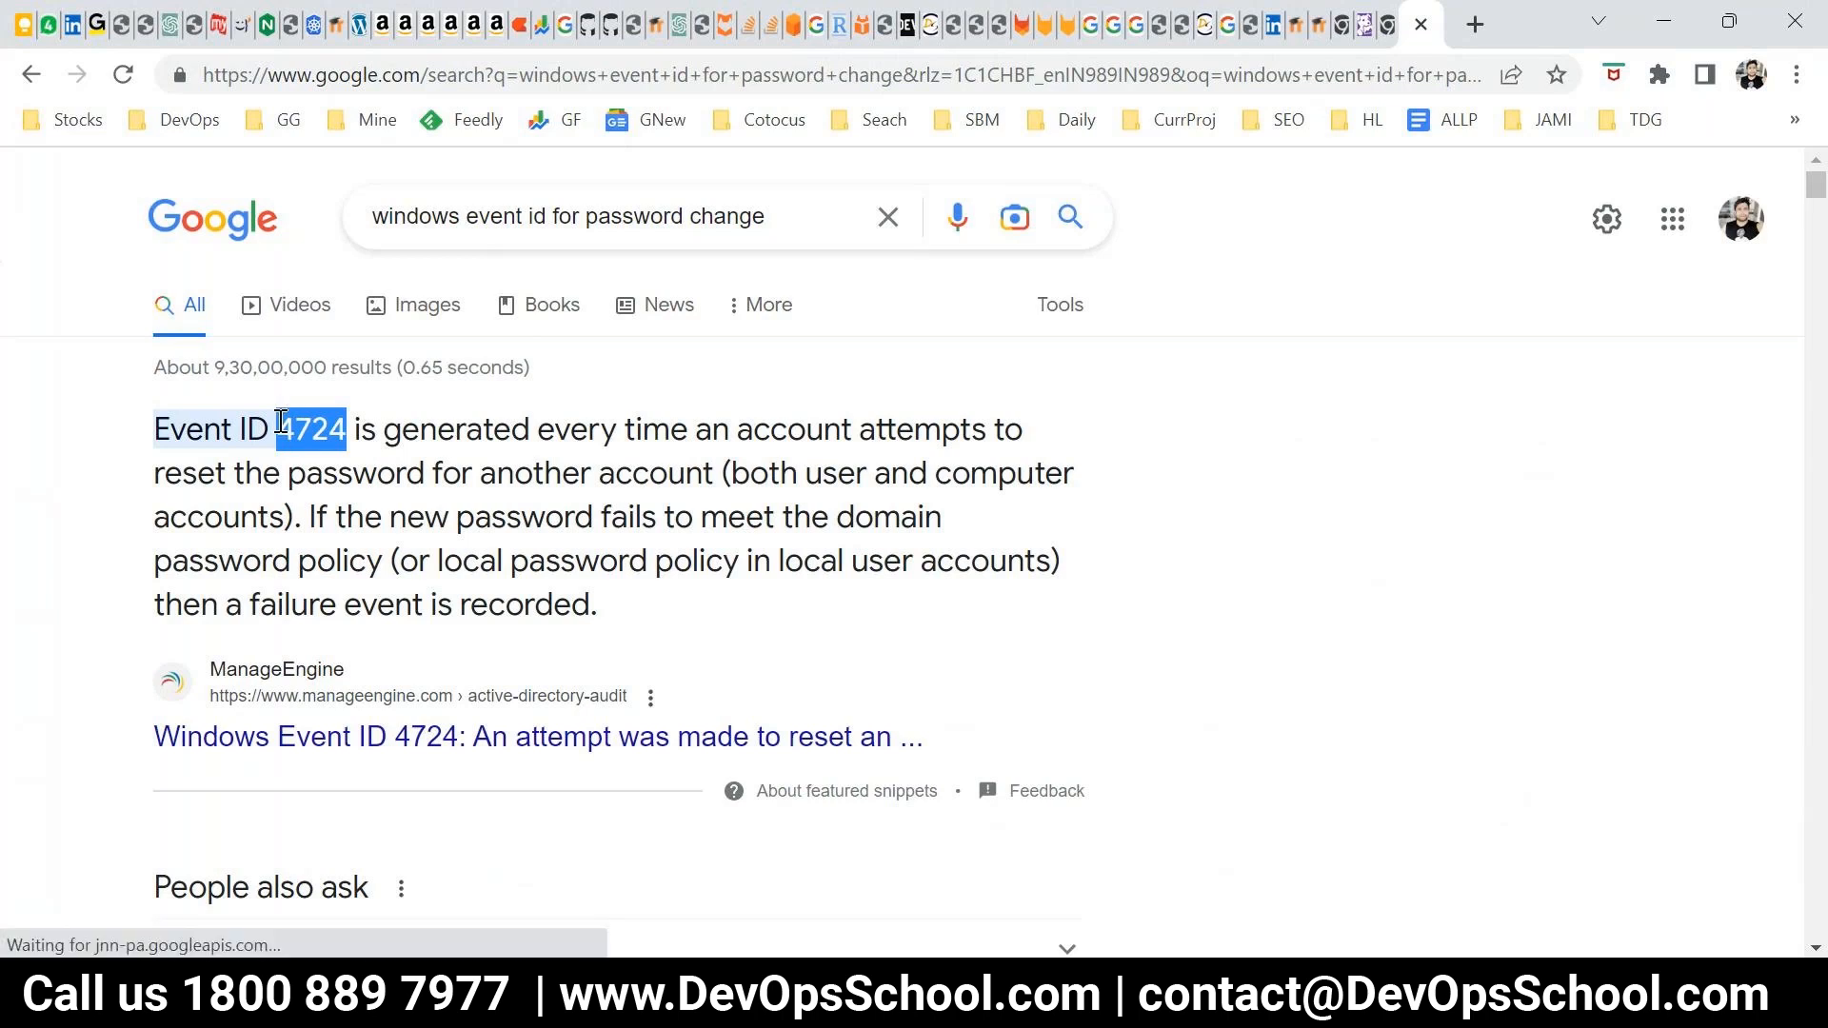
{"action": "left_click", "coordinate": [277, 456]}
{"action": "left_click_drag", "start_coordinate": [271, 438], "coordinate": [171, 420]}
{"action": "left_click_drag", "start_coordinate": [348, 430], "coordinate": [274, 423]}
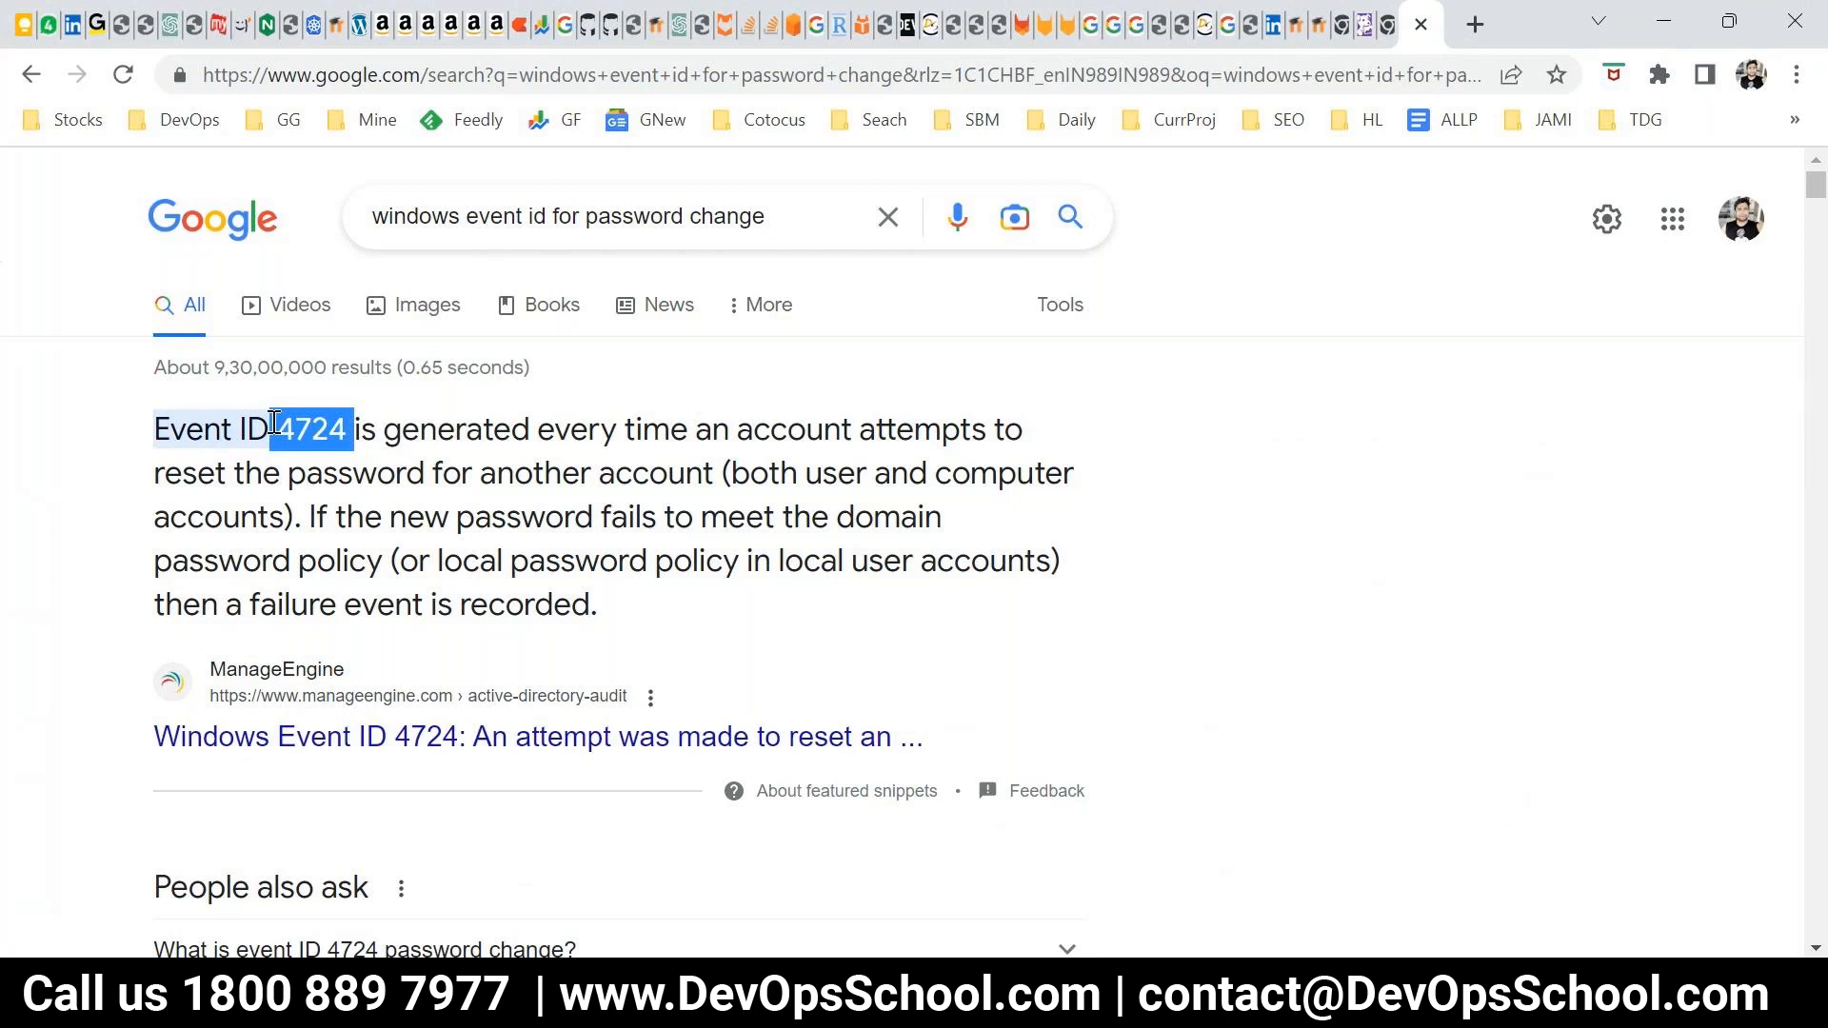
Switch to PowerPoint and view the "Log Explore: Filters Log" slide of "7. Datadog Log Monitoring.pptx" as a slide show, then exit it
{"action": "key", "text": "alt+Tab"}
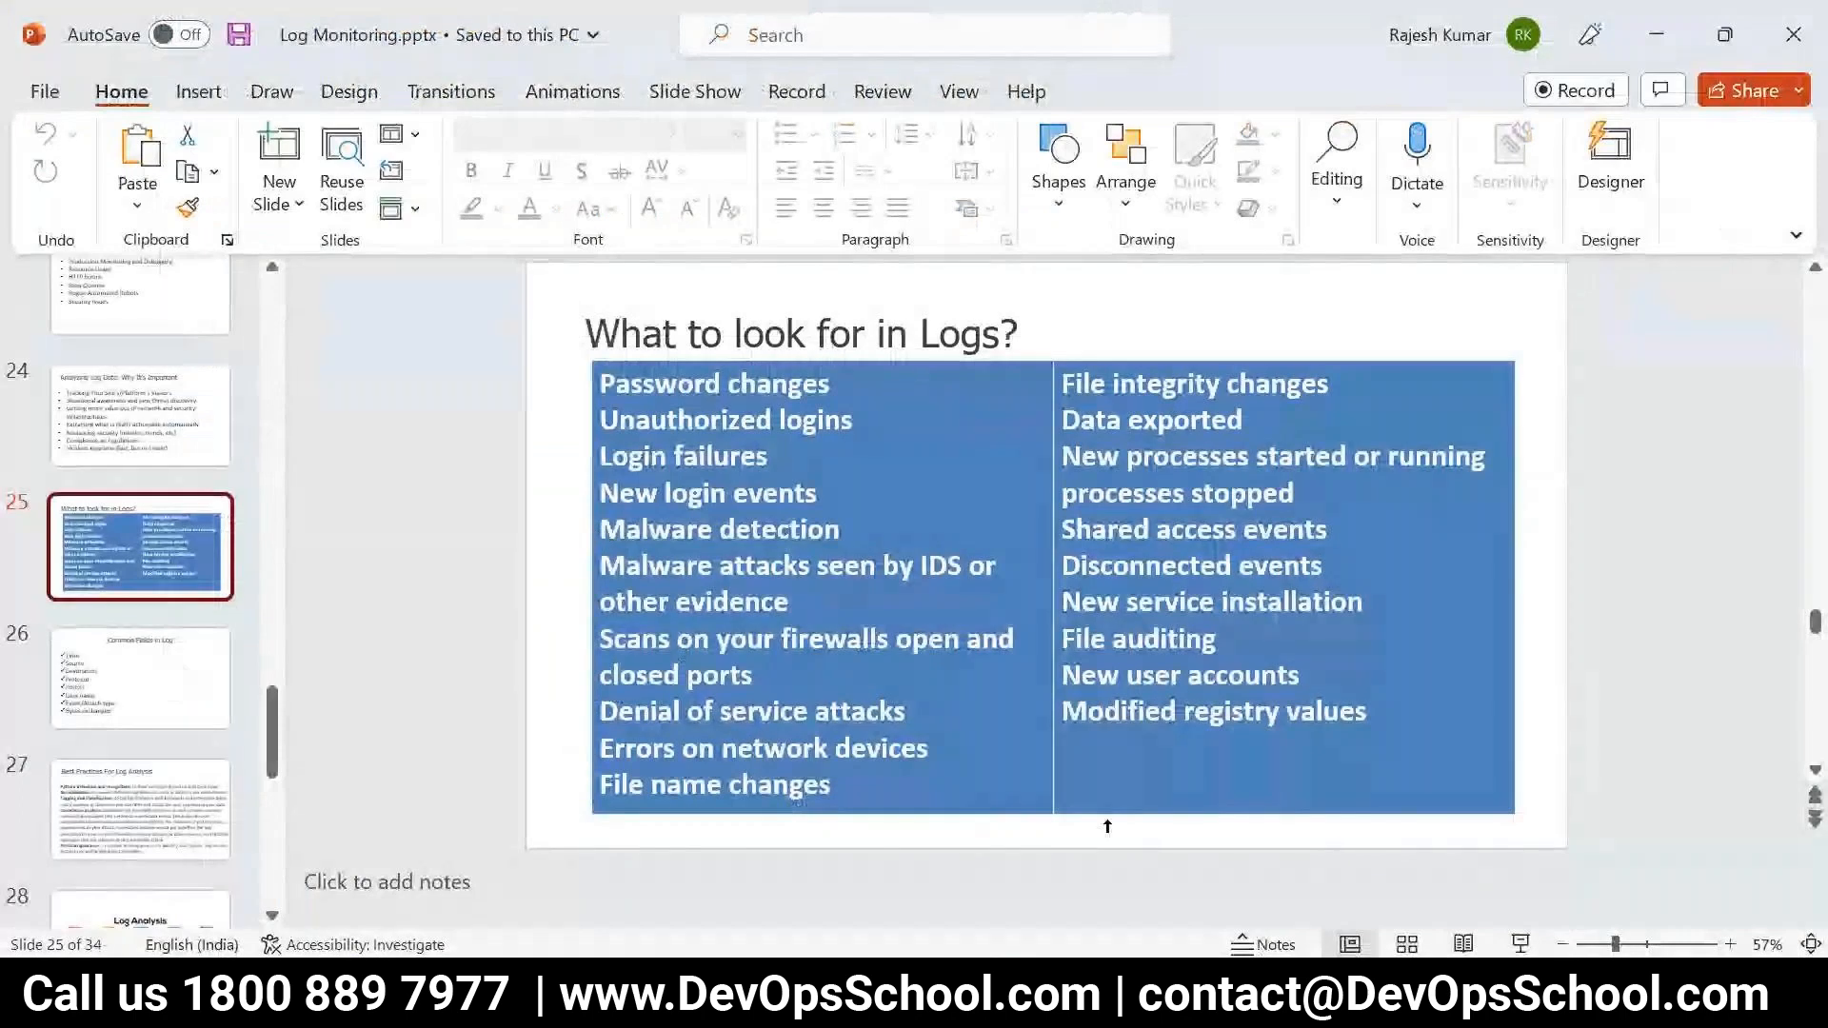
{"action": "mouse_move", "coordinate": [1123, 924]}
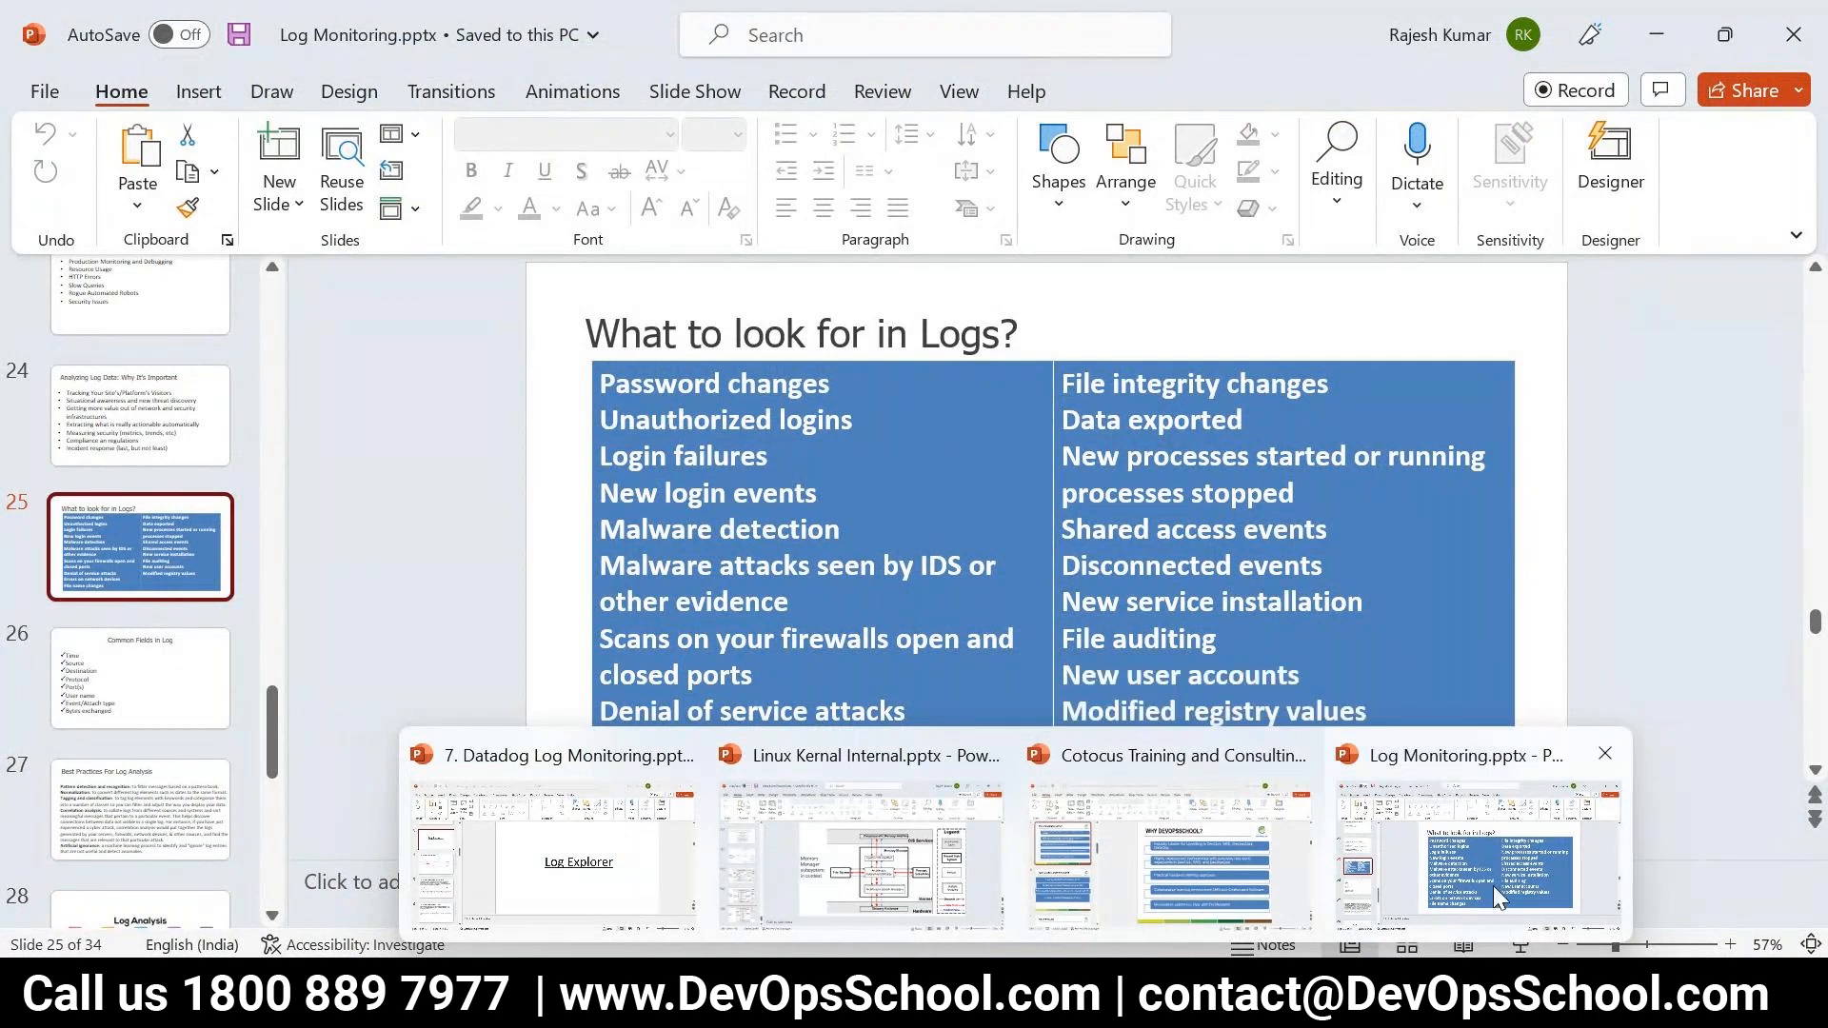
{"action": "mouse_move", "coordinate": [1016, 990]}
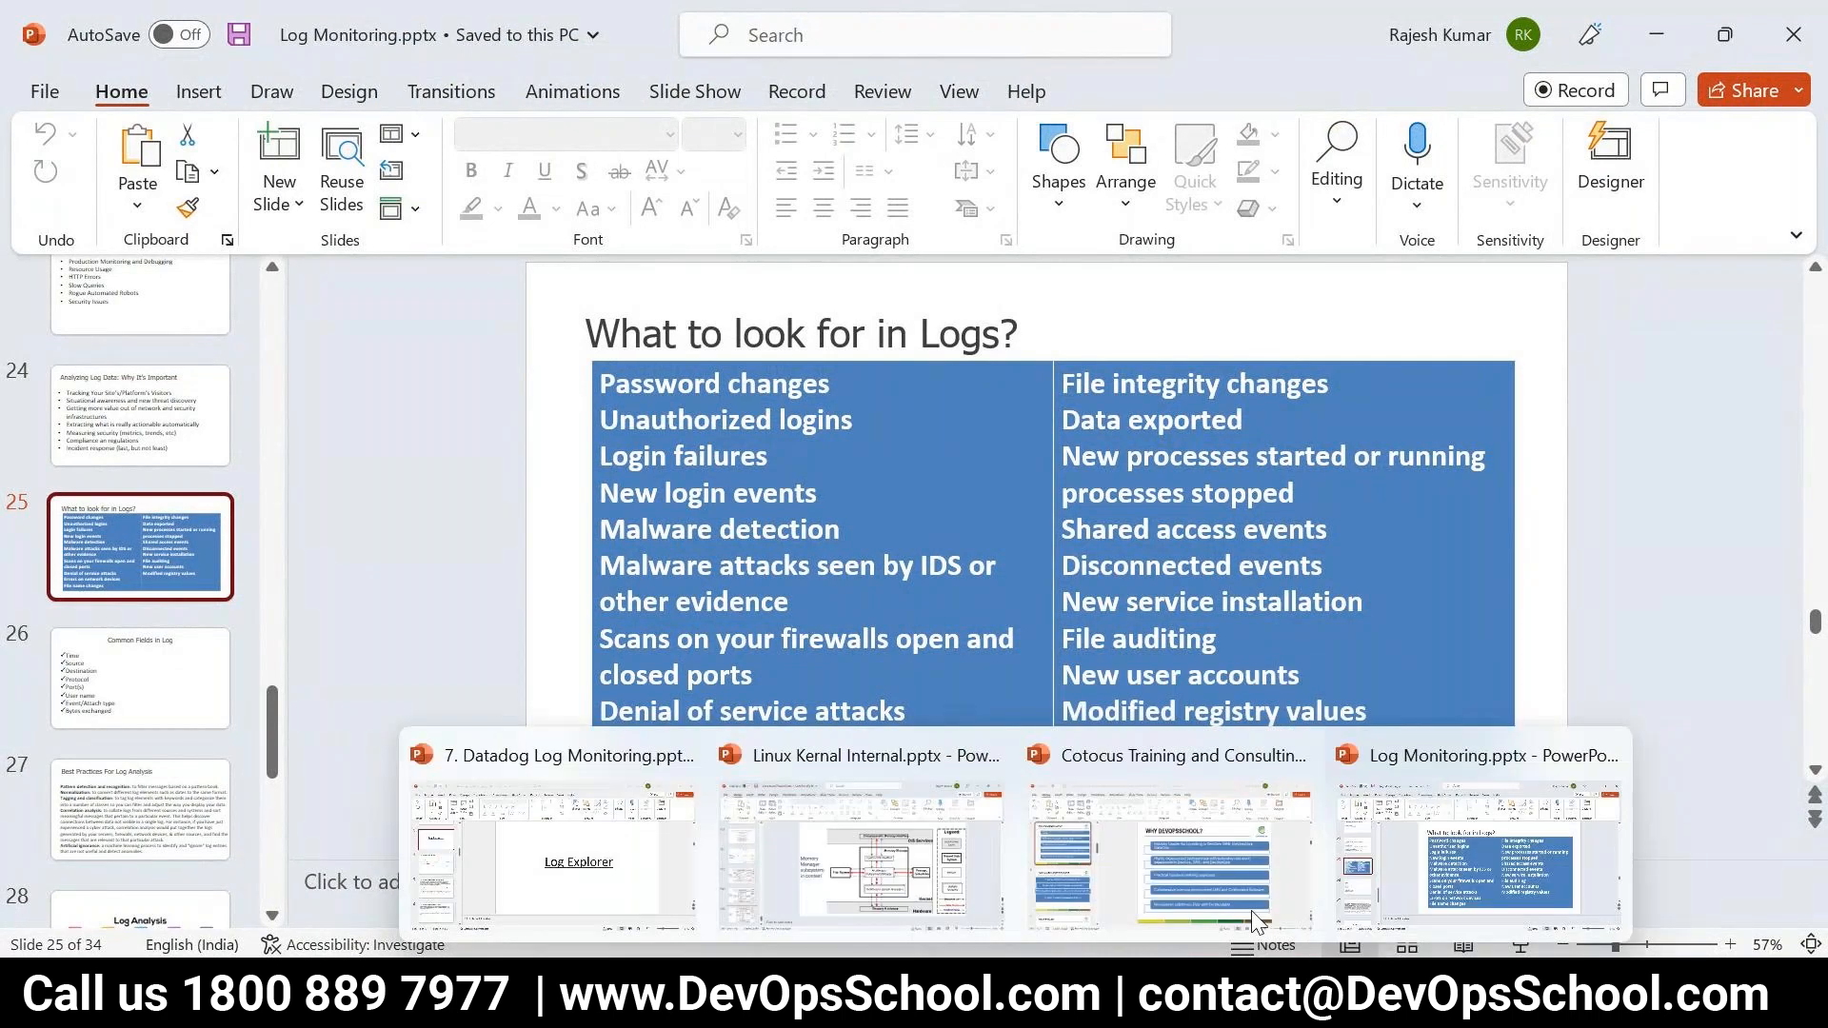
{"action": "left_click", "coordinate": [598, 843]}
{"action": "left_click", "coordinate": [1520, 945]}
{"action": "left_click", "coordinate": [1075, 758]}
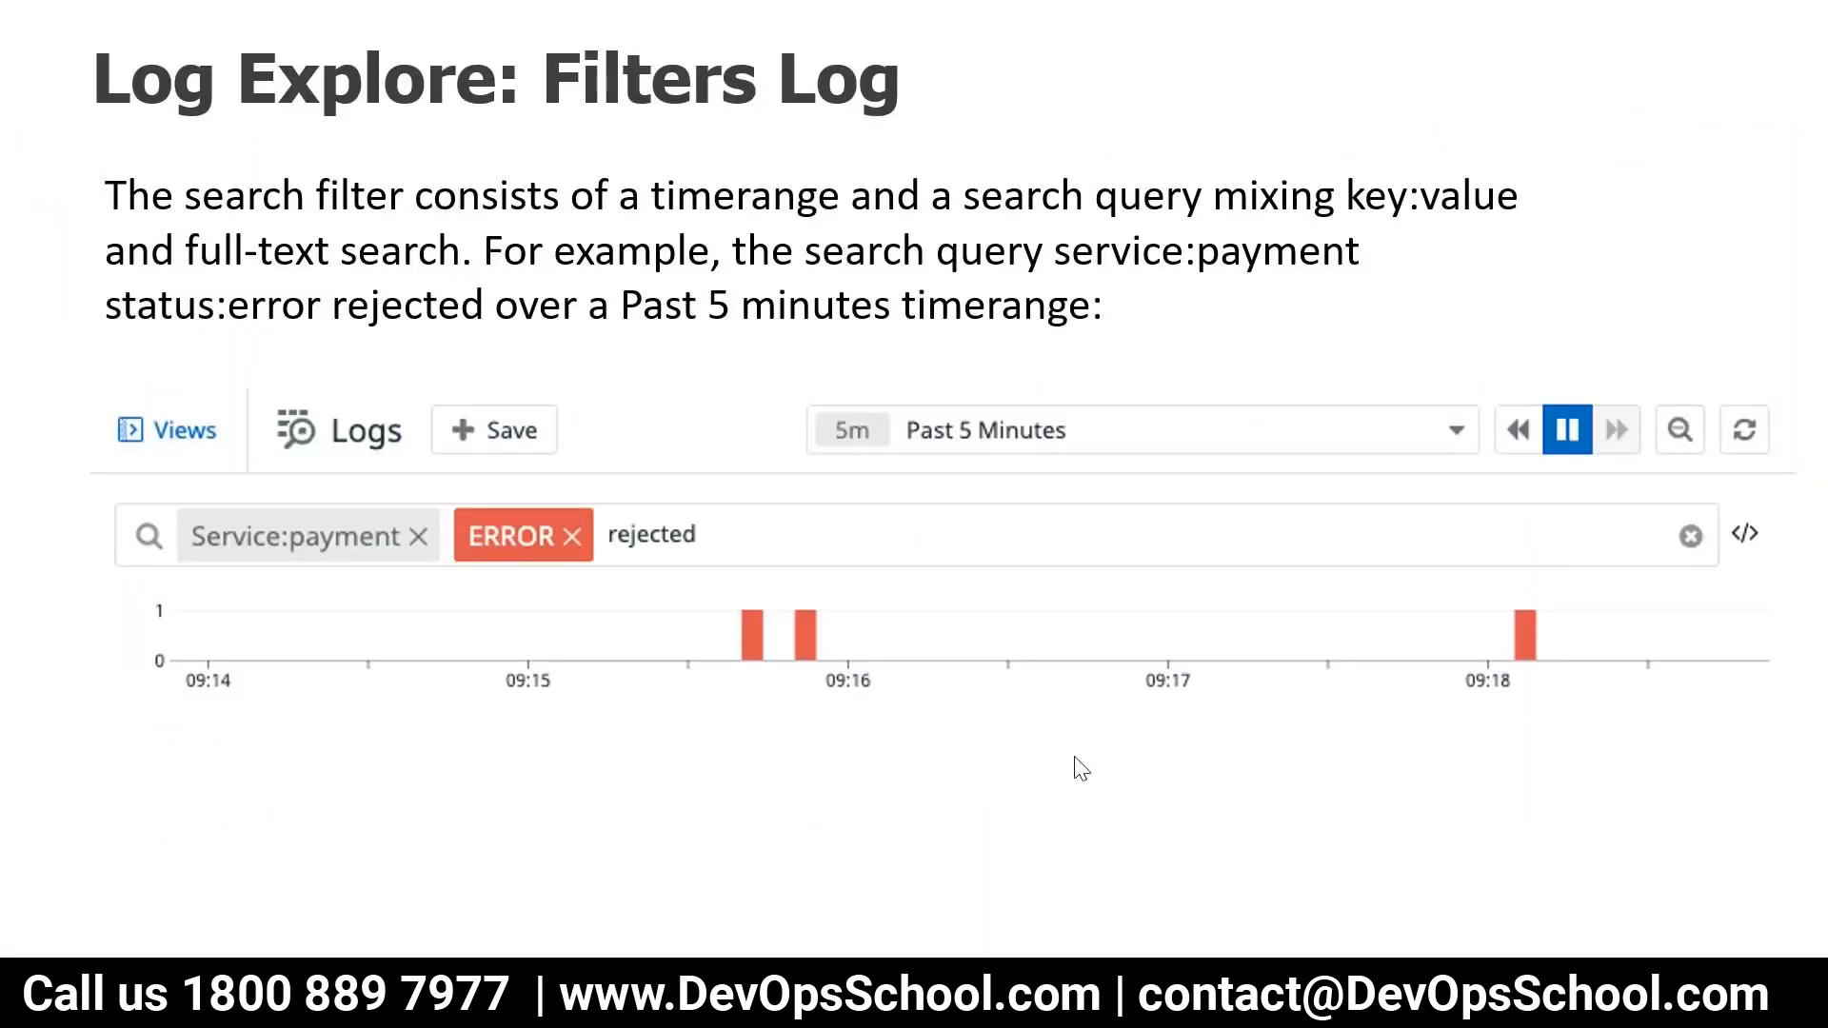
{"action": "key", "text": "Escape"}
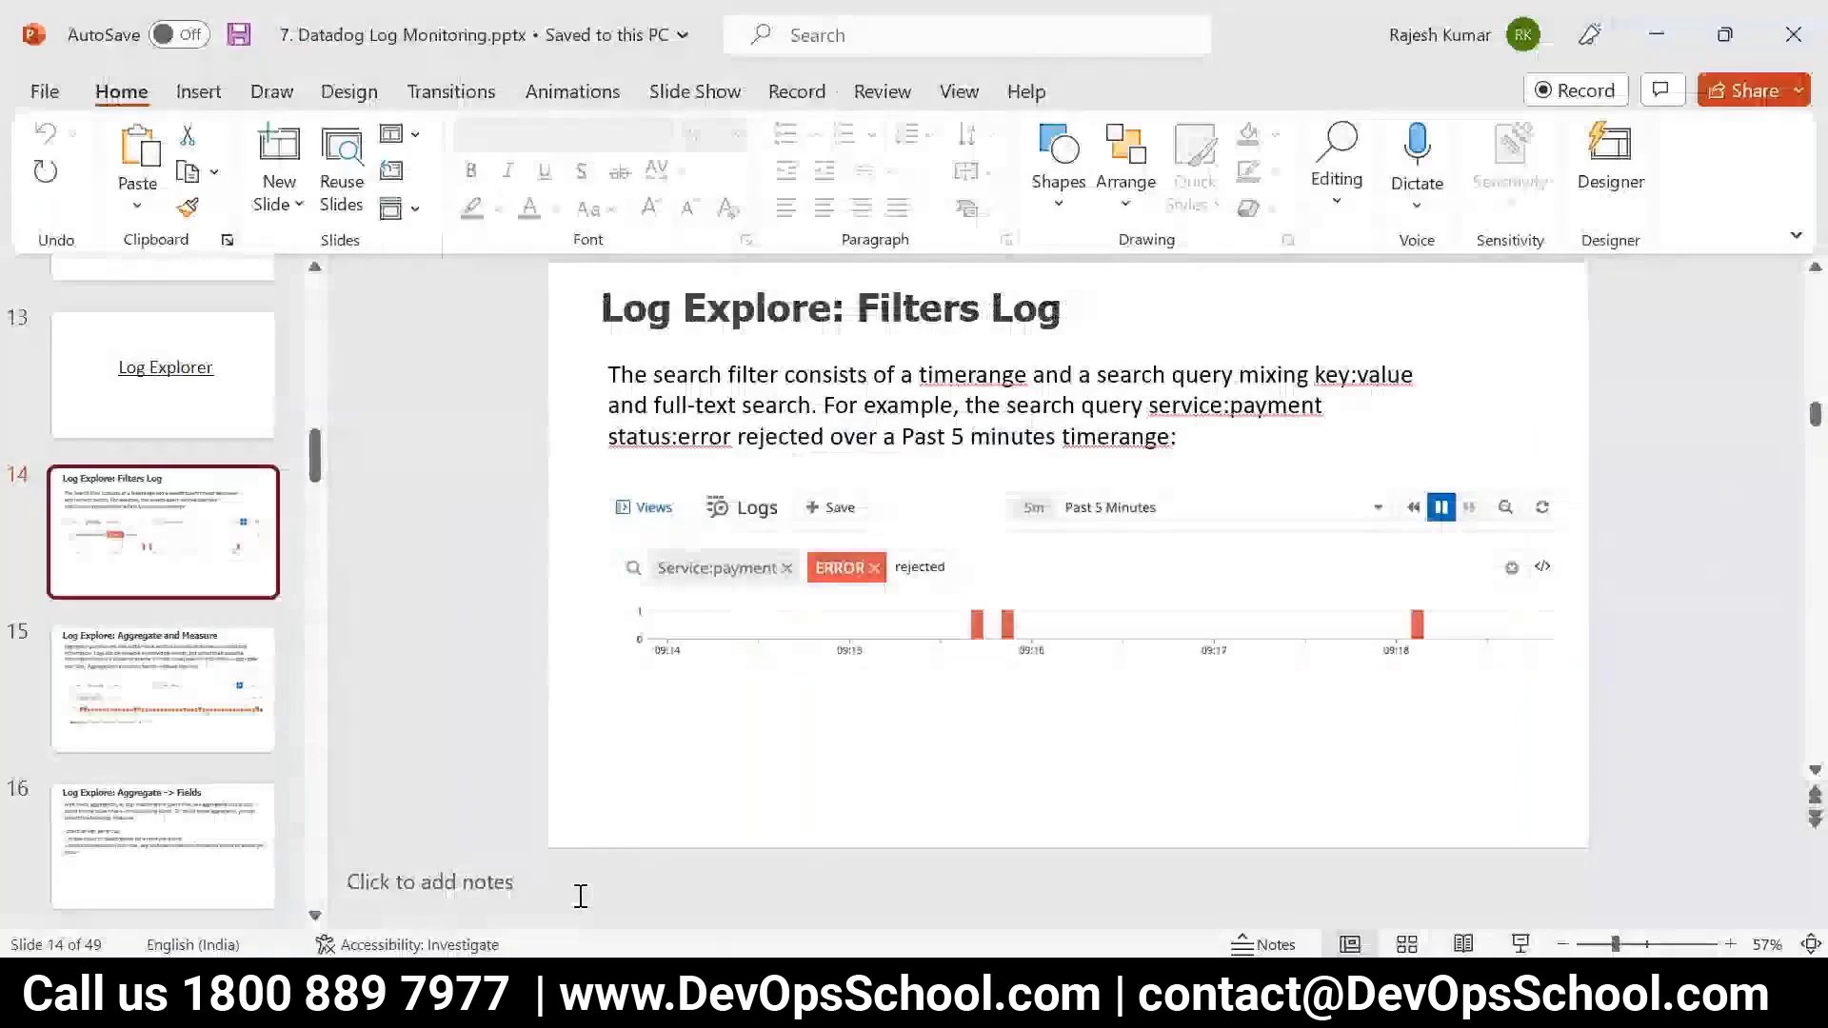
Switch to the Datadog Logs page in Chrome and open the suggestions of the log search filter
{"action": "mouse_move", "coordinate": [506, 994]}
{"action": "left_click", "coordinate": [506, 837]}
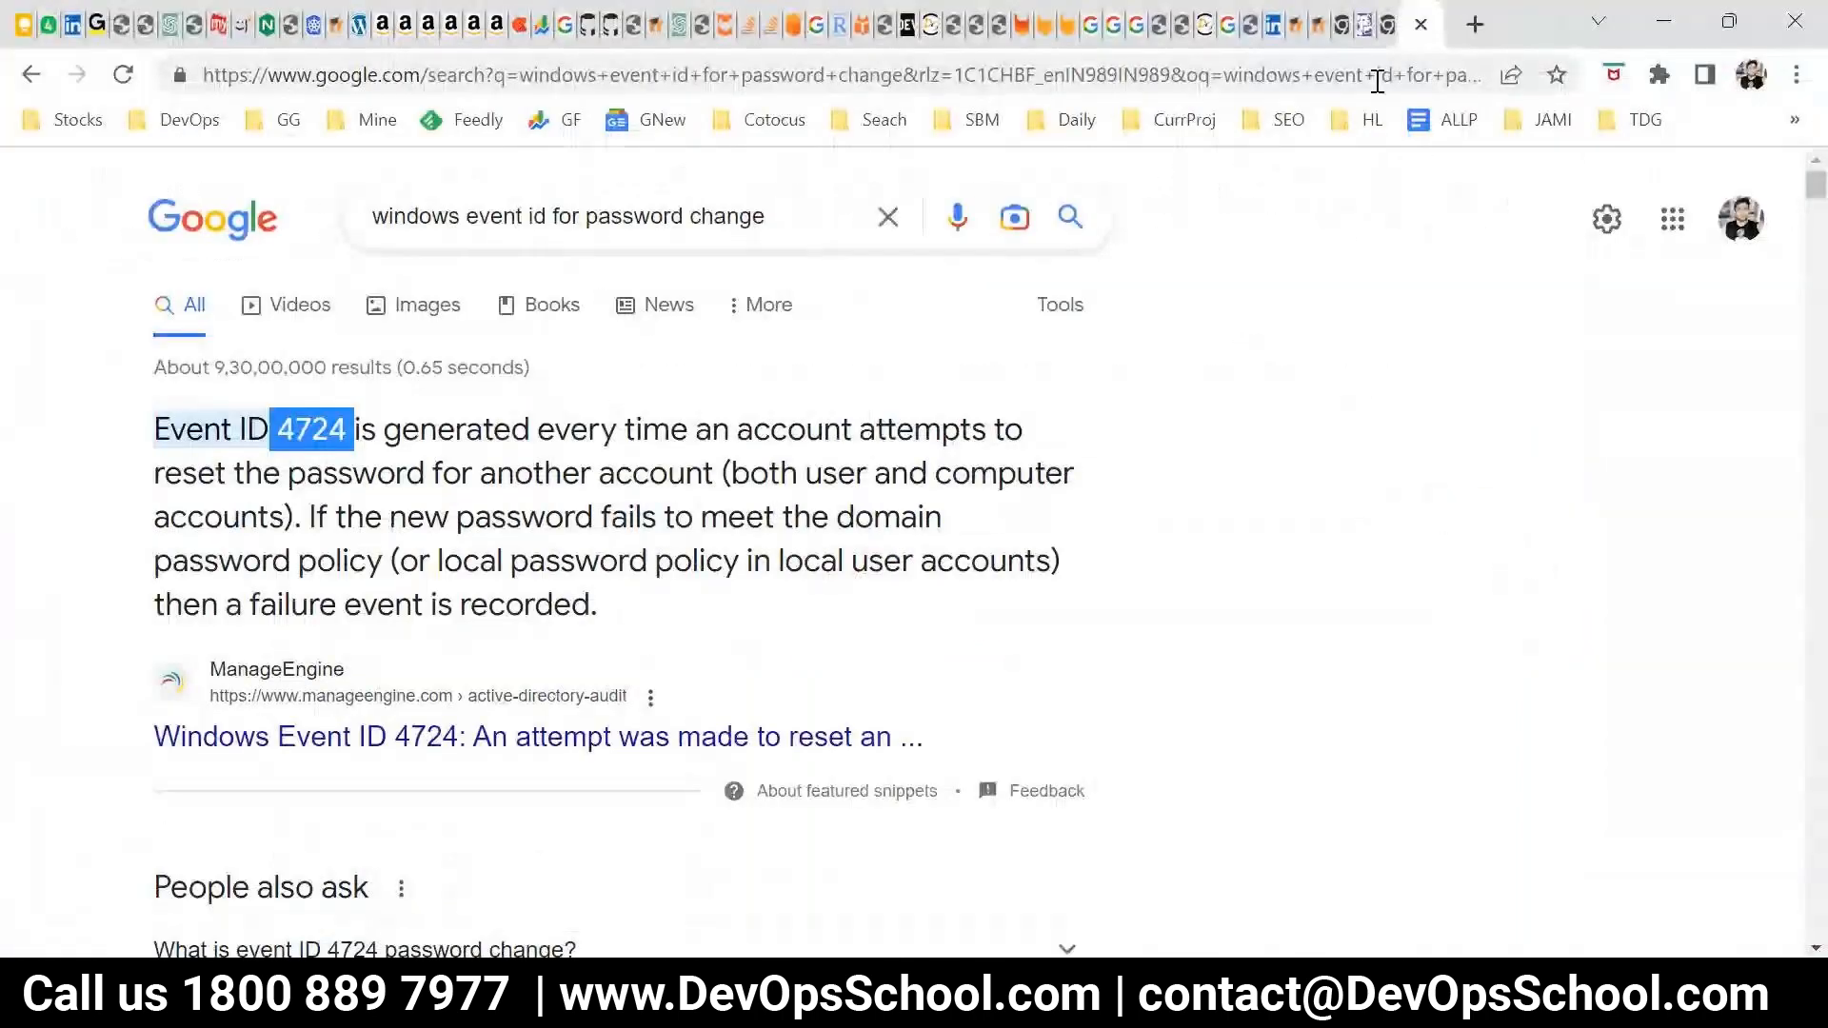
{"action": "left_click", "coordinate": [1370, 24]}
{"action": "left_click", "coordinate": [556, 306]}
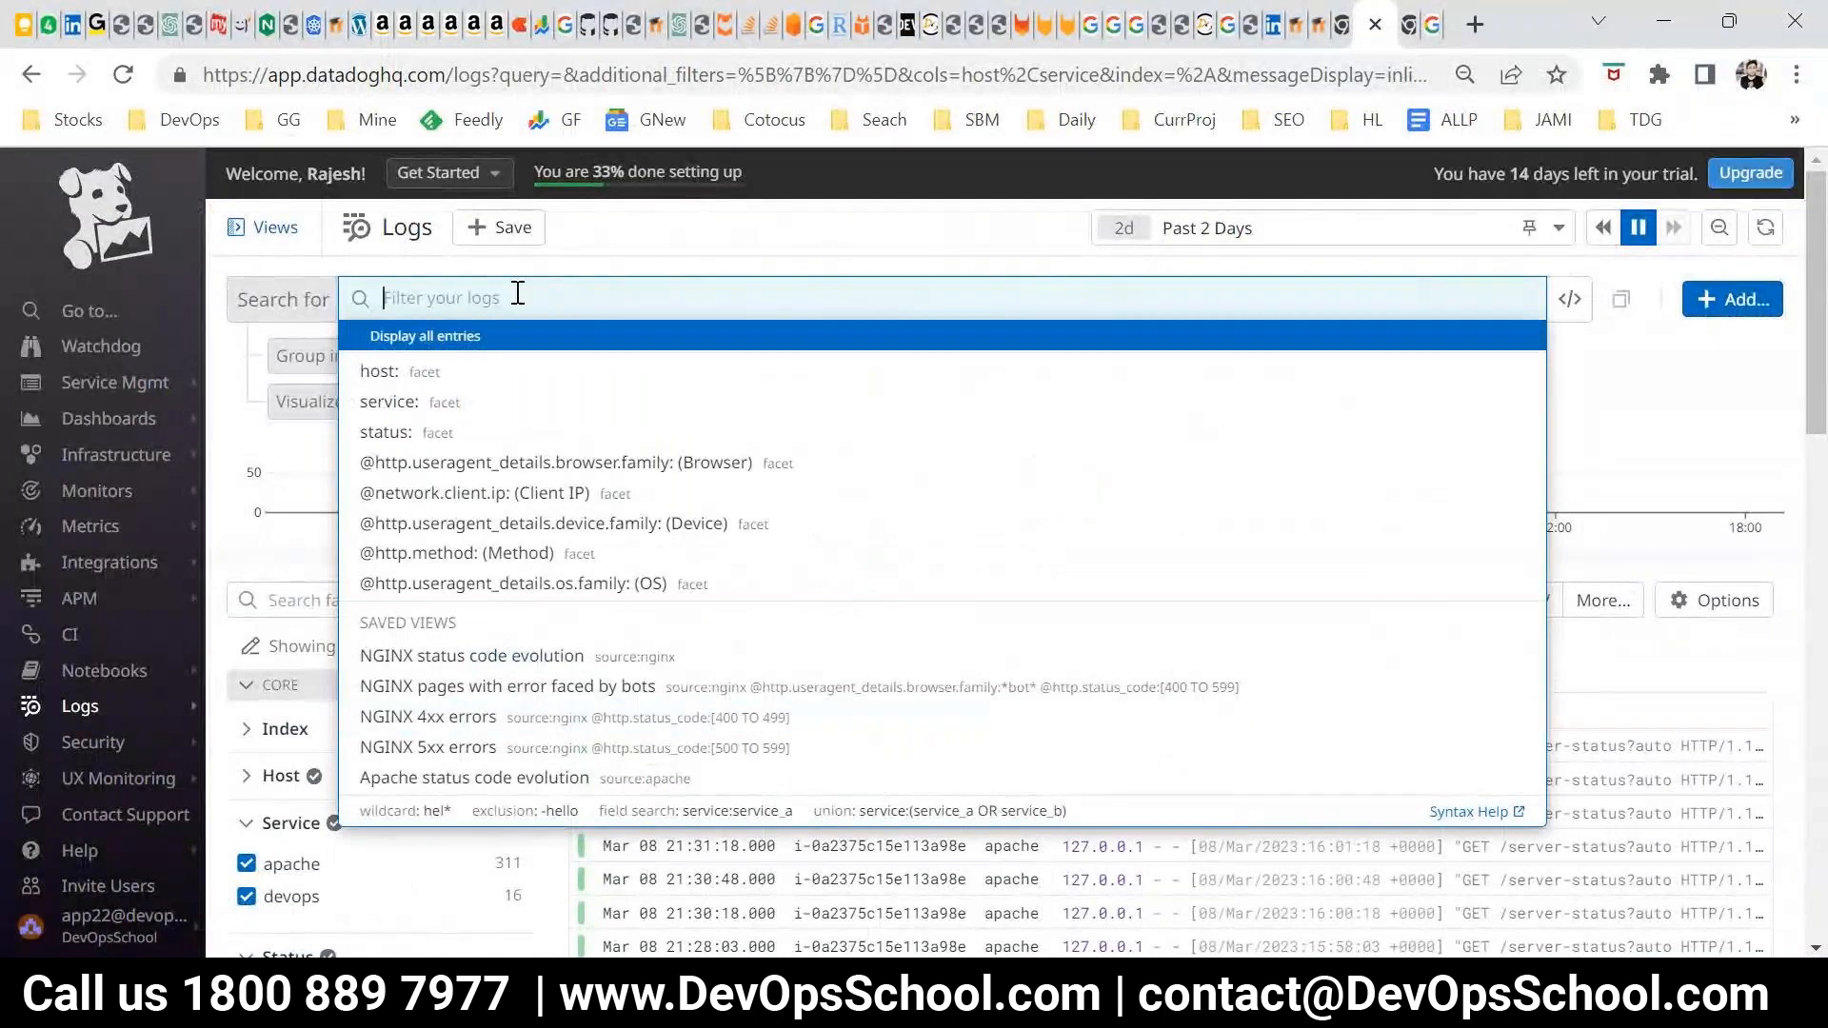
{"action": "left_click", "coordinate": [1746, 442]}
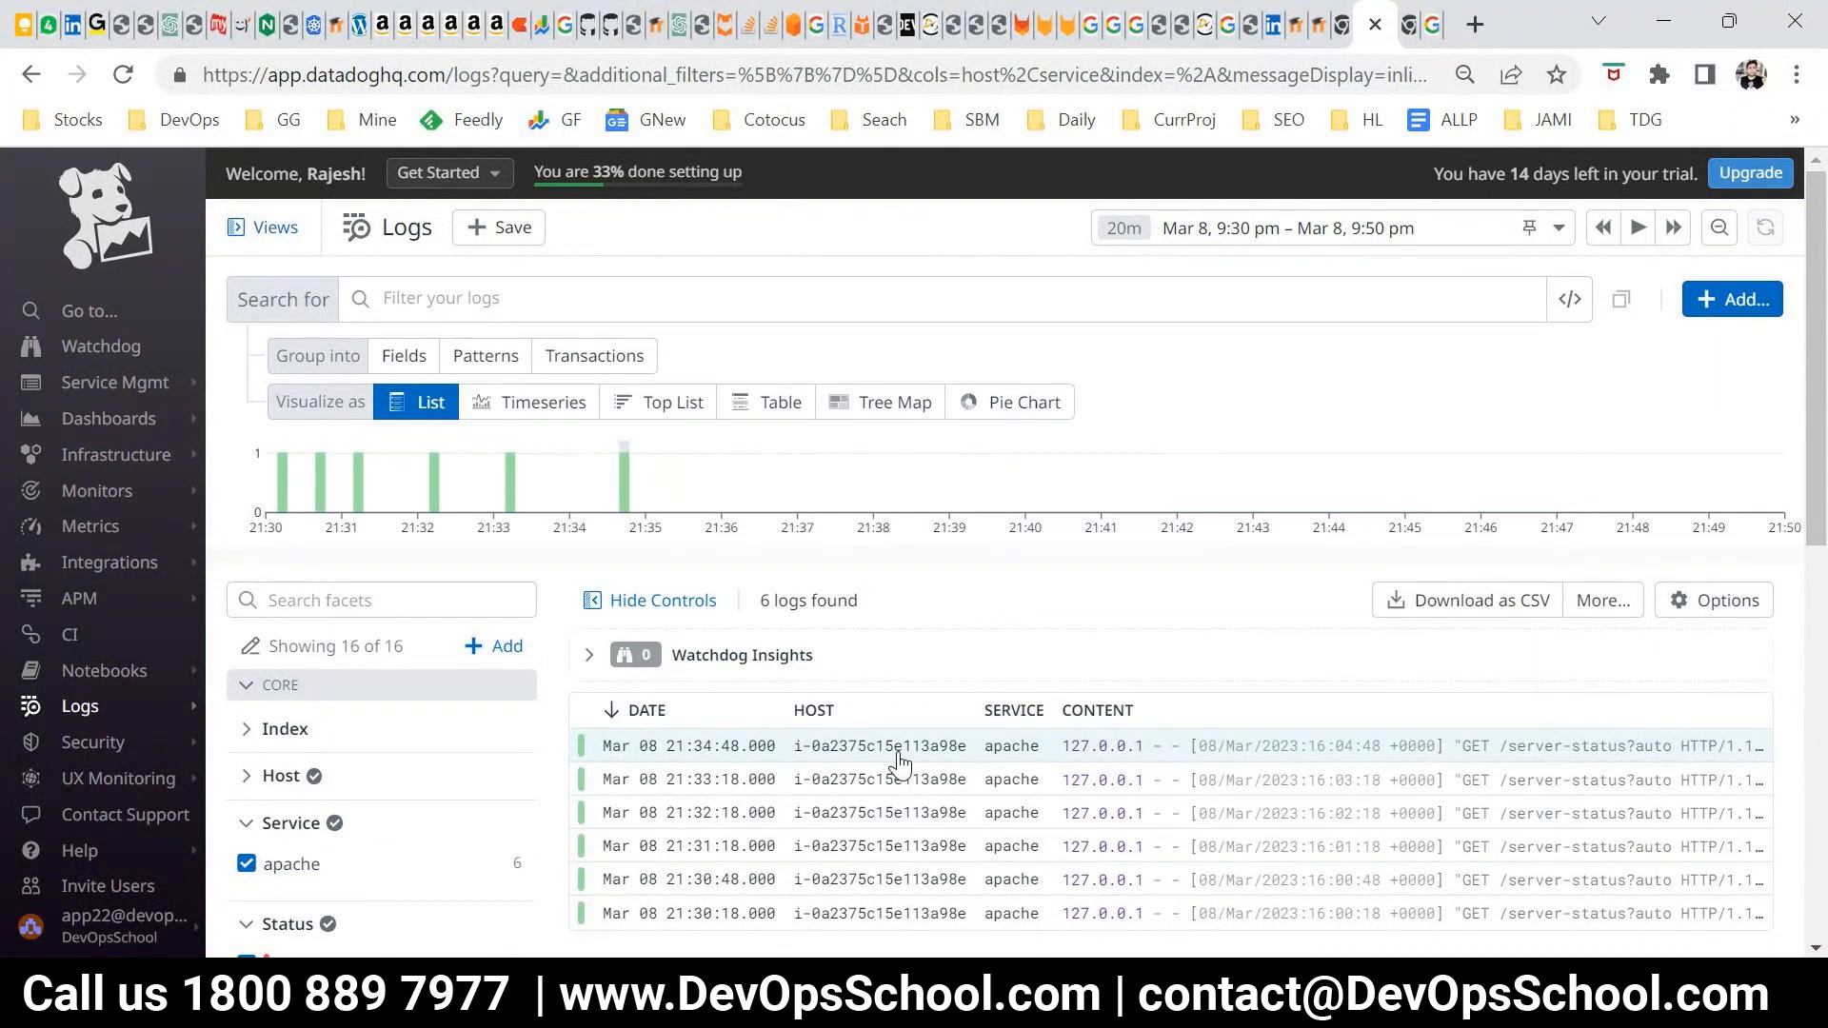
{"action": "left_click", "coordinate": [488, 293]}
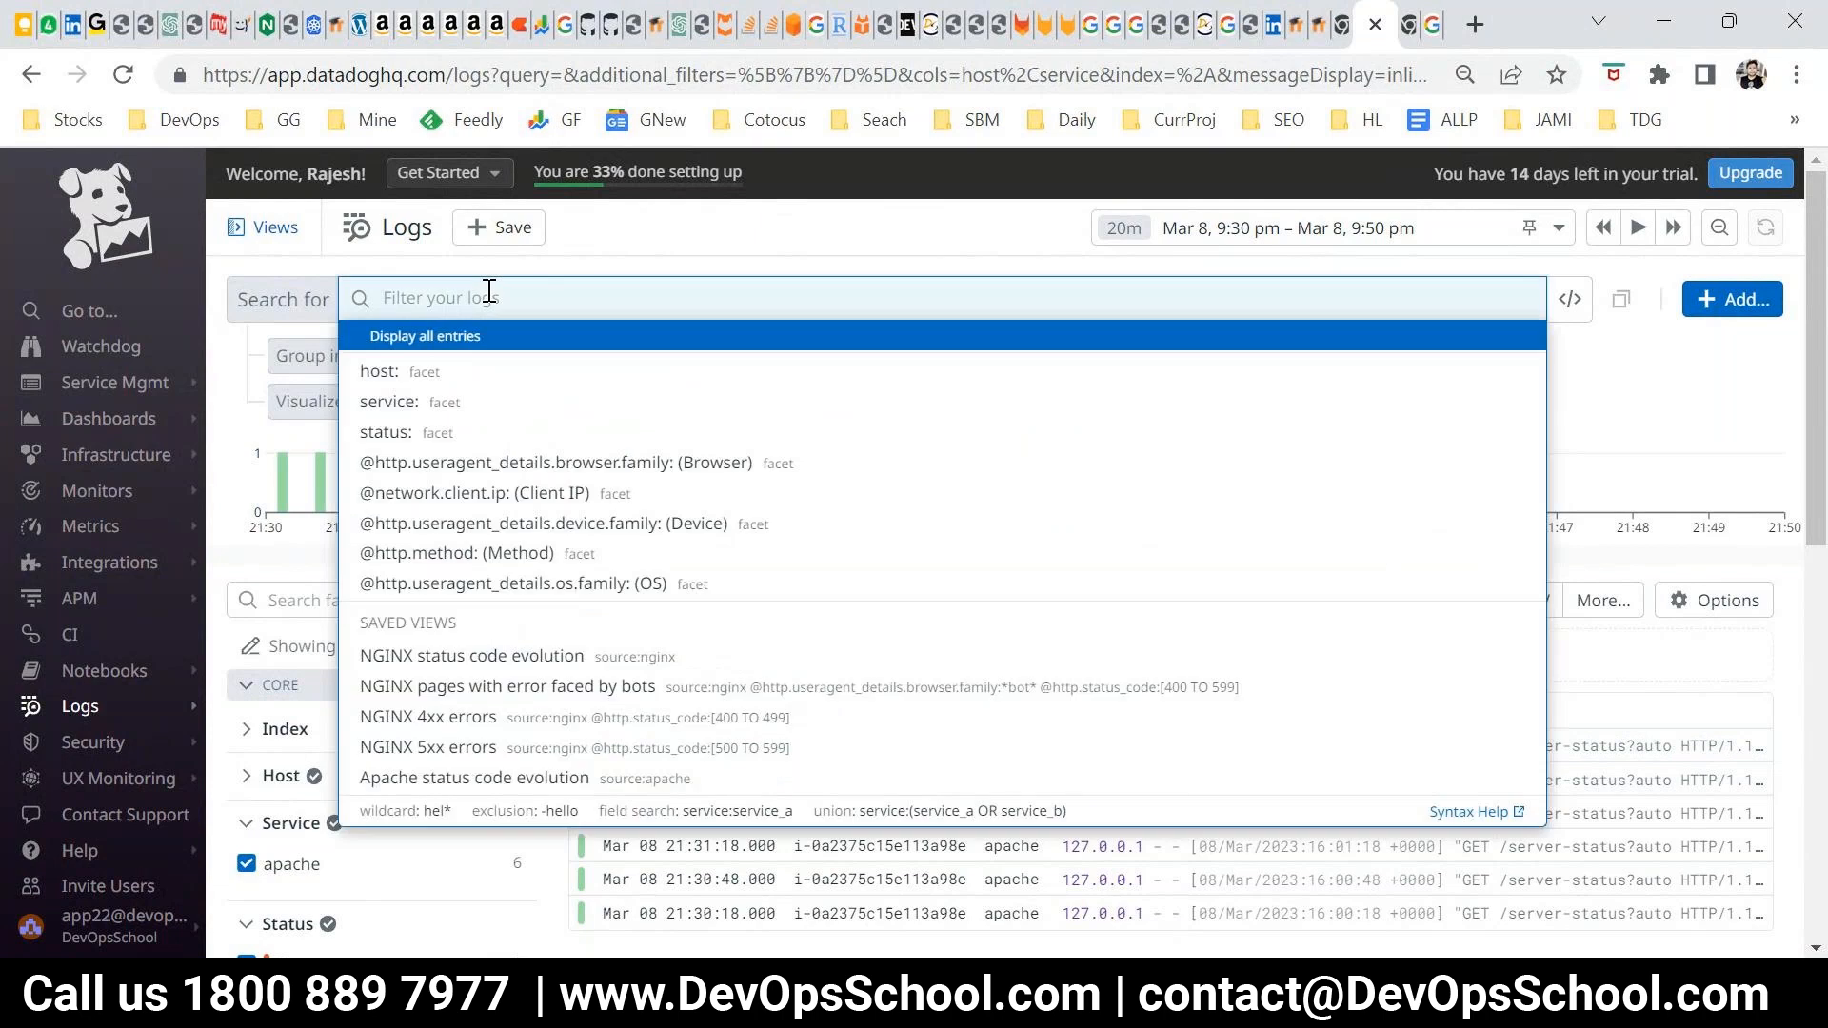
{"action": "left_click", "coordinate": [1631, 851]}
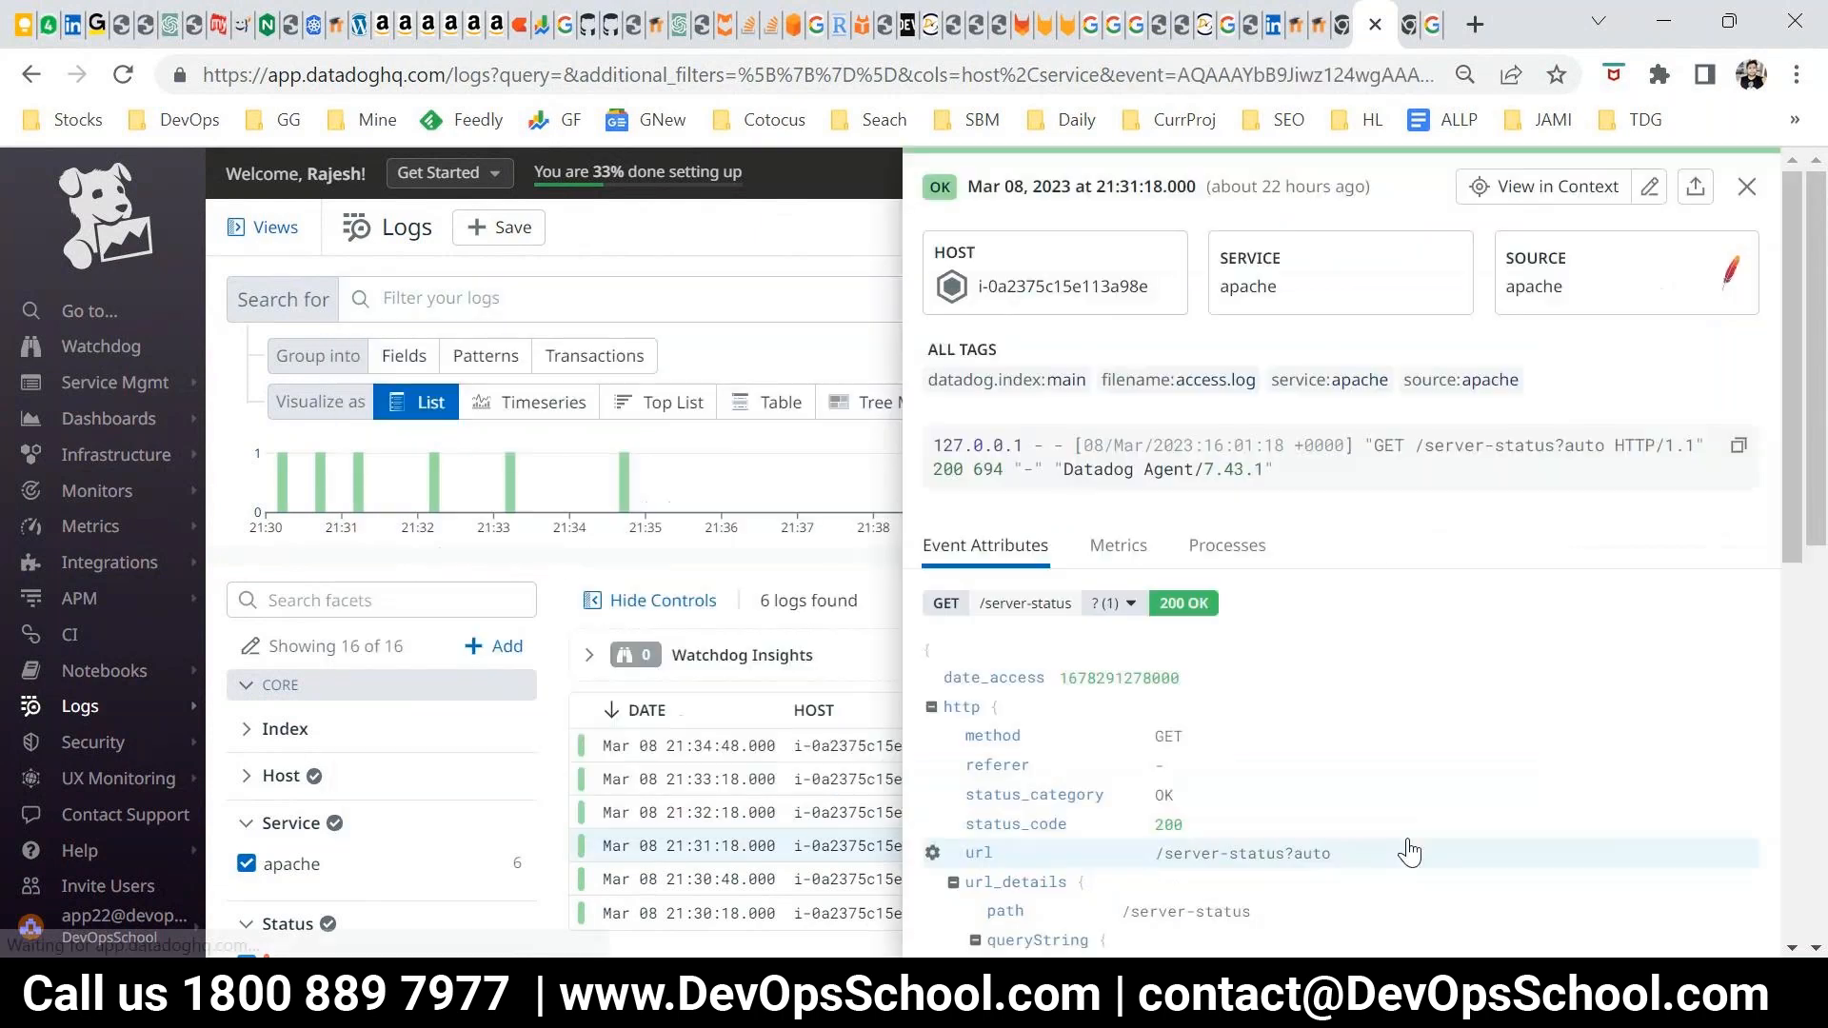
{"action": "left_click", "coordinate": [721, 326]}
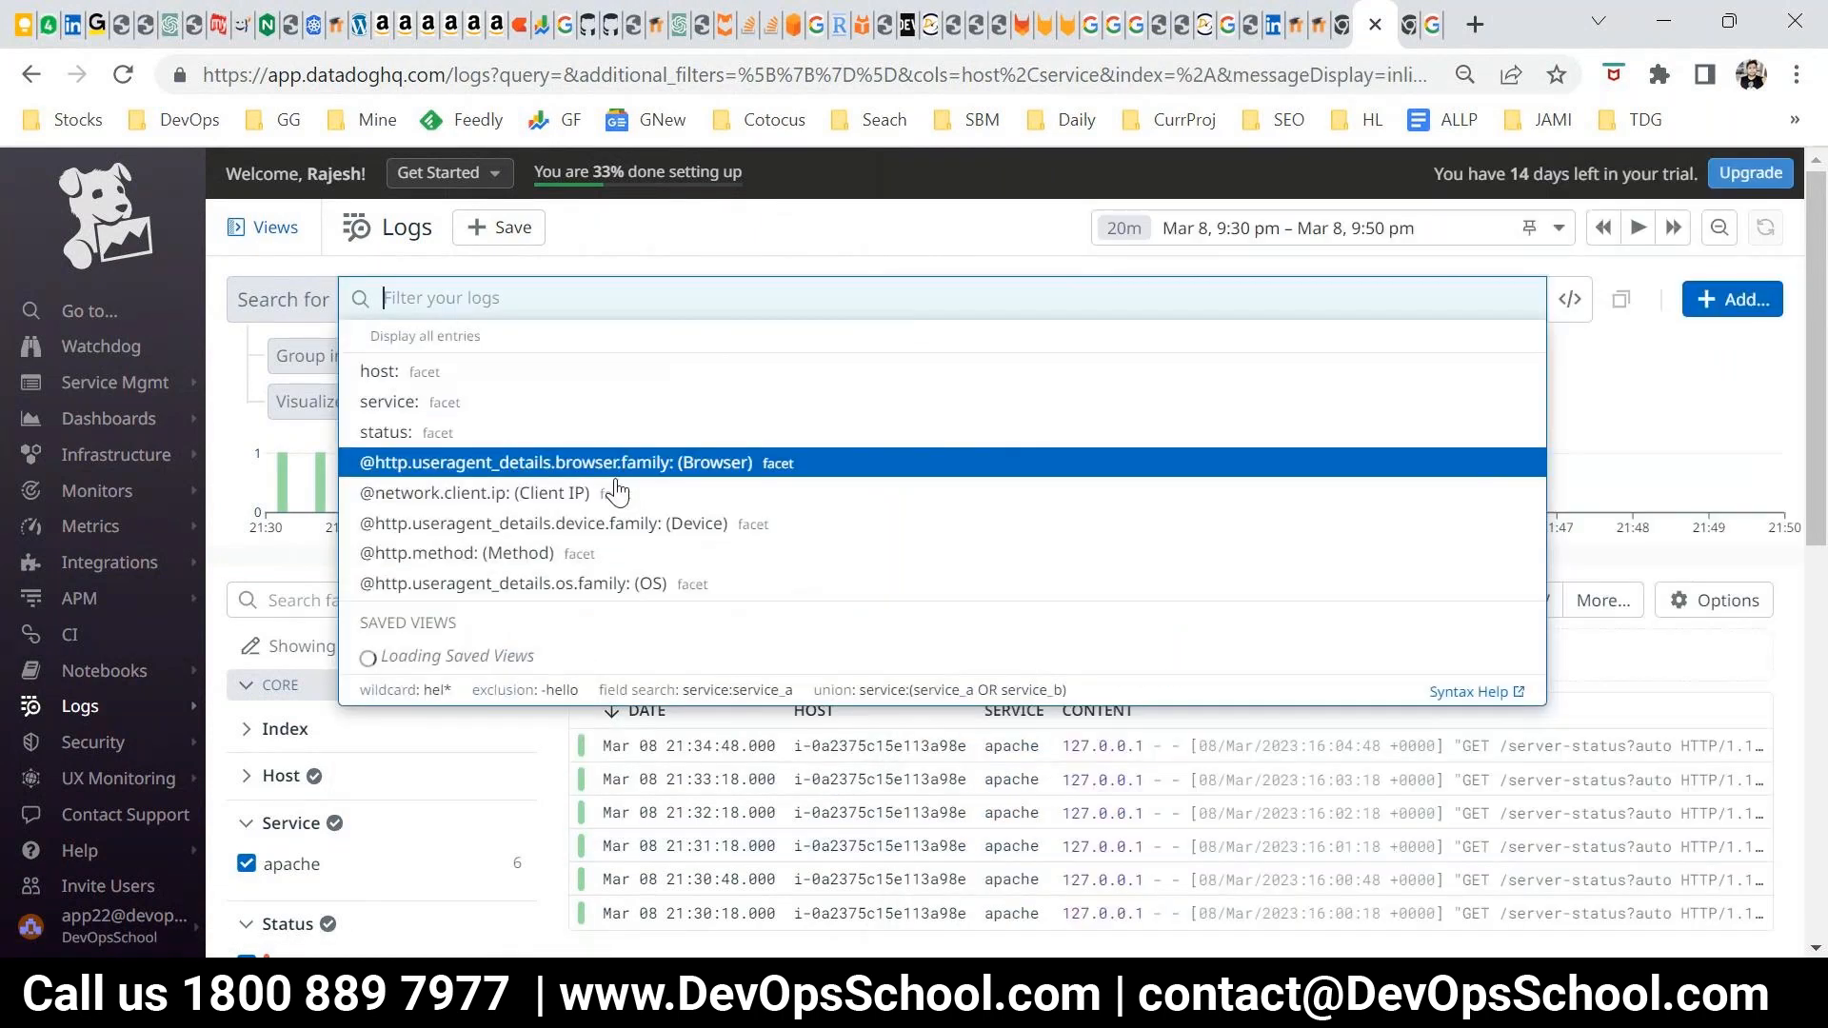
Set the time range of the log list to Past 3 Days
{"action": "scroll", "coordinate": [1275, 728], "scroll_direction": "down", "scroll_amount": 4}
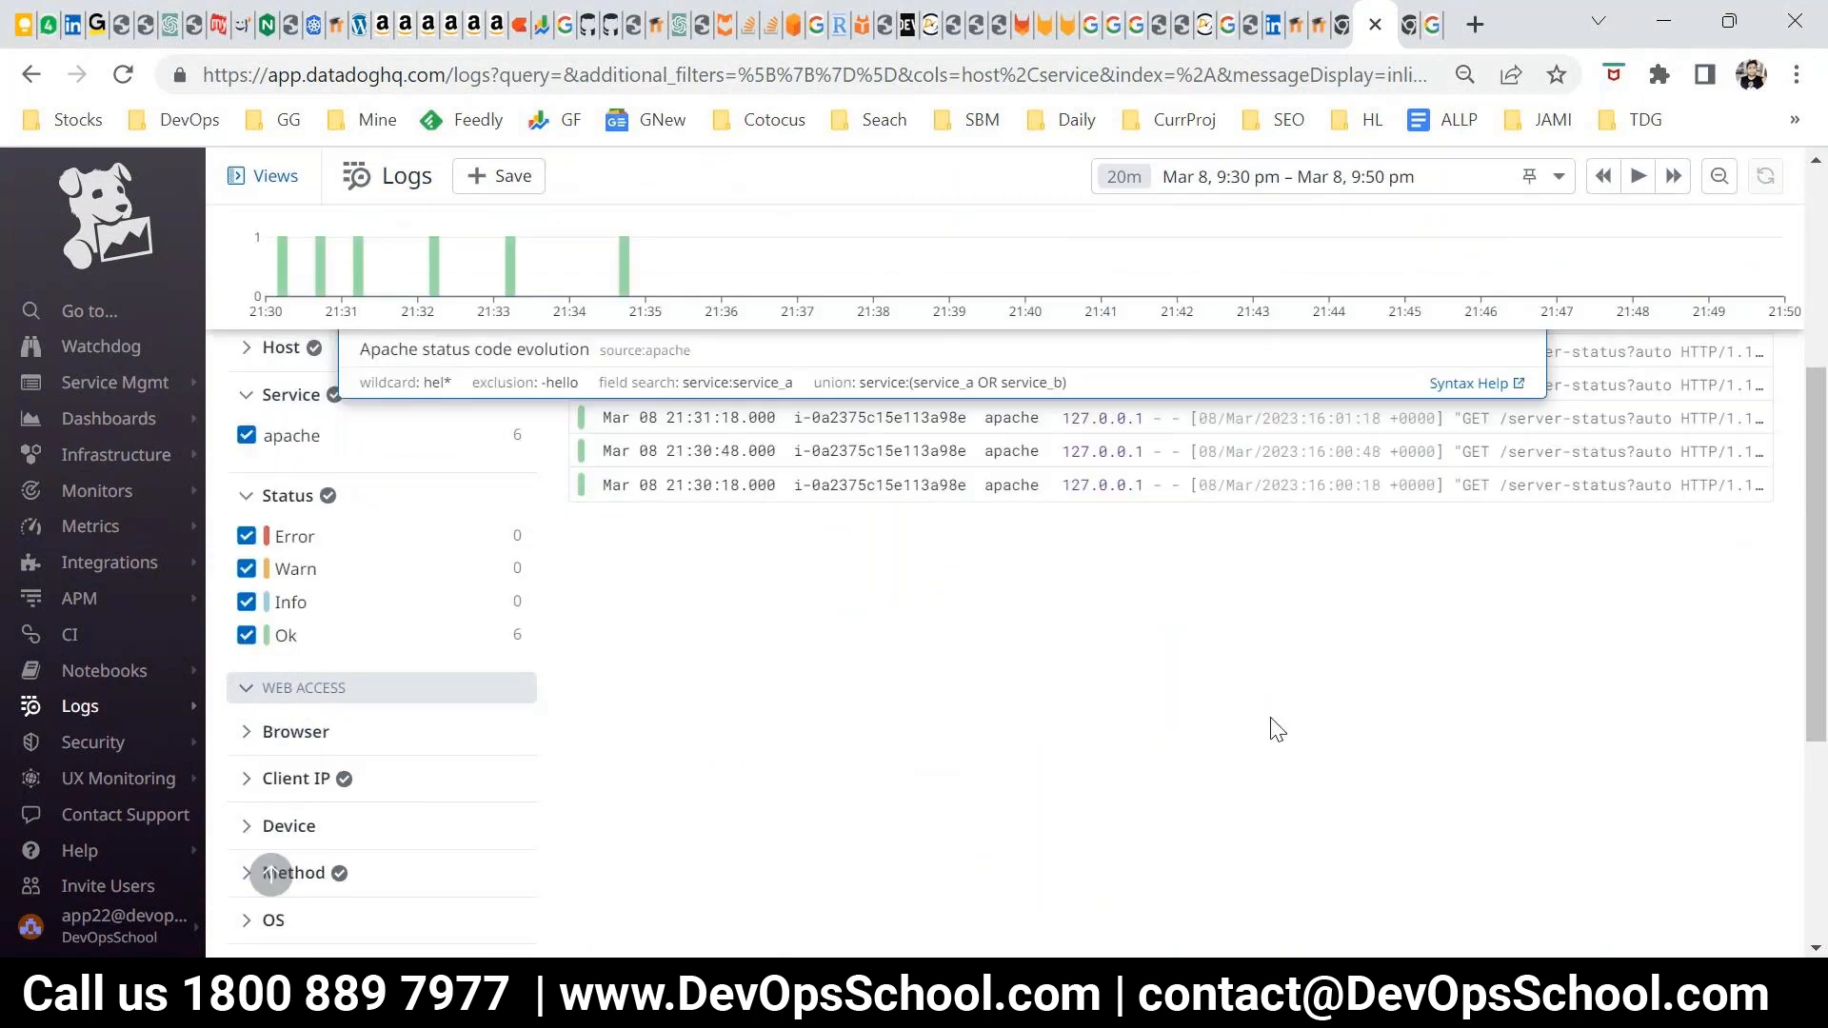
{"action": "scroll", "coordinate": [1276, 728], "scroll_direction": "up", "scroll_amount": 4}
{"action": "scroll", "coordinate": [1276, 746], "scroll_direction": "up", "scroll_amount": 1}
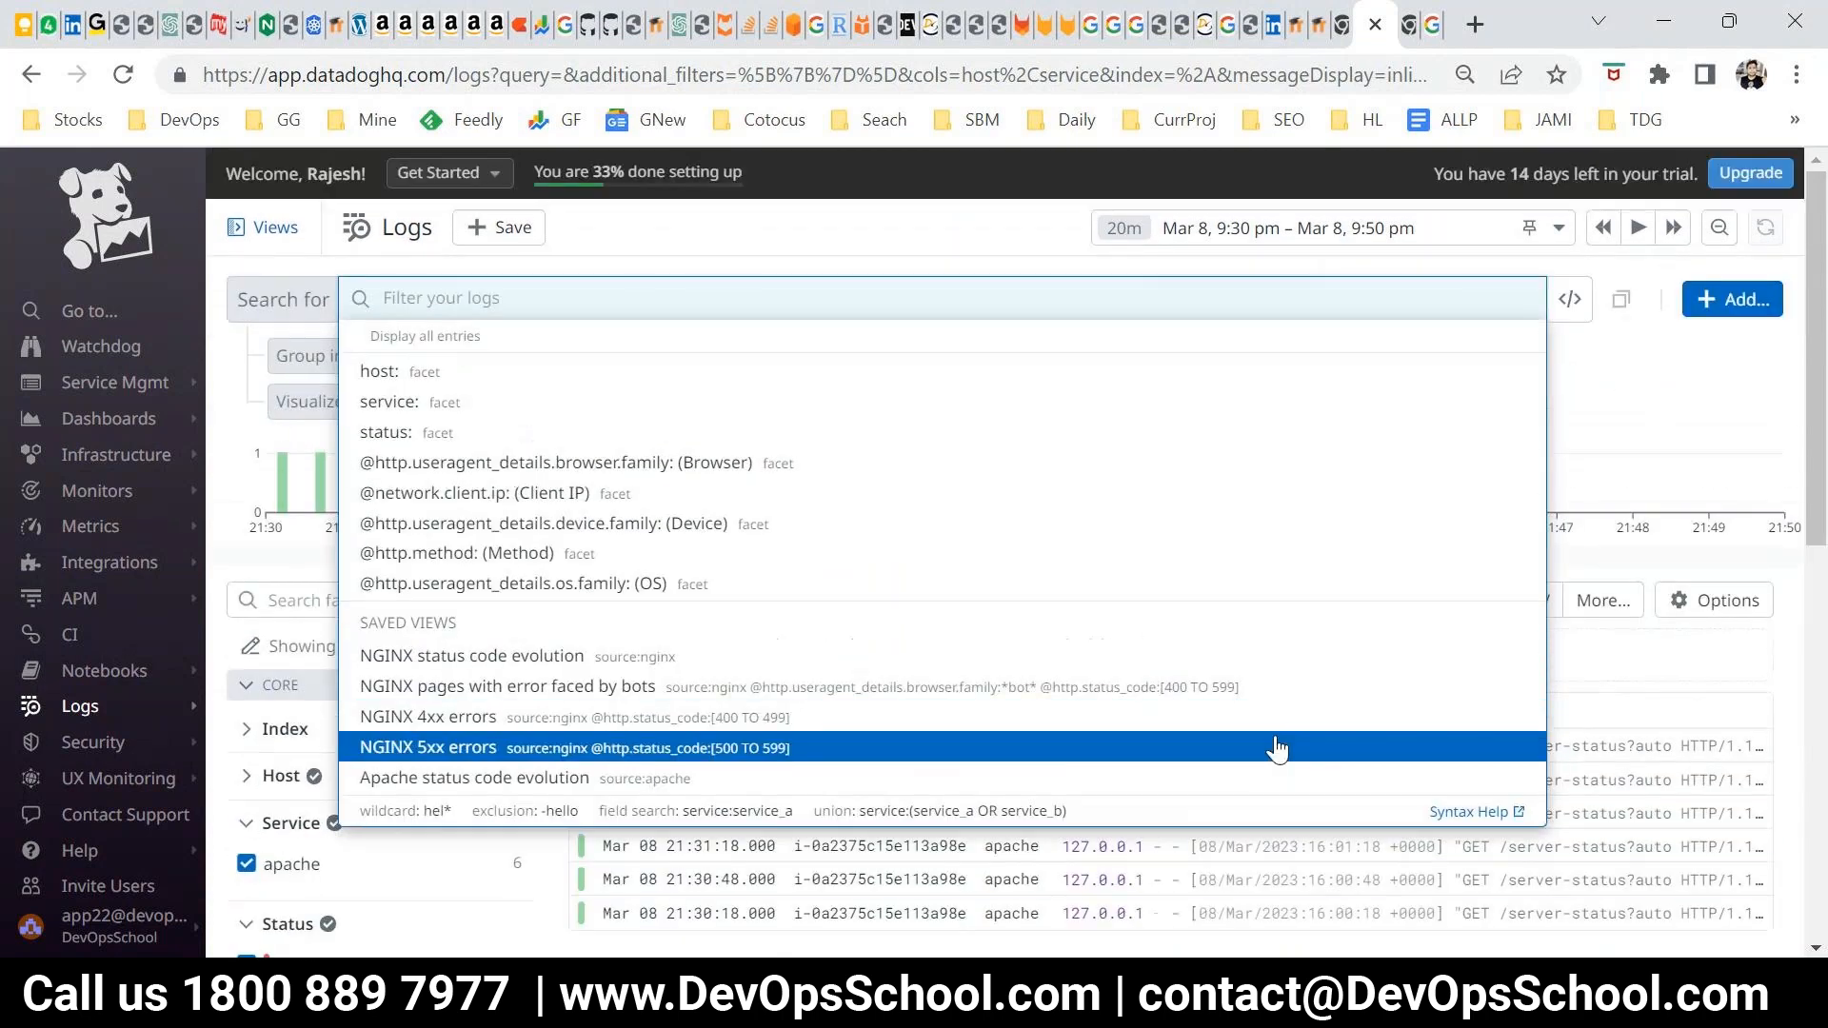
{"action": "left_click", "coordinate": [1237, 227]}
{"action": "left_click", "coordinate": [1203, 475]}
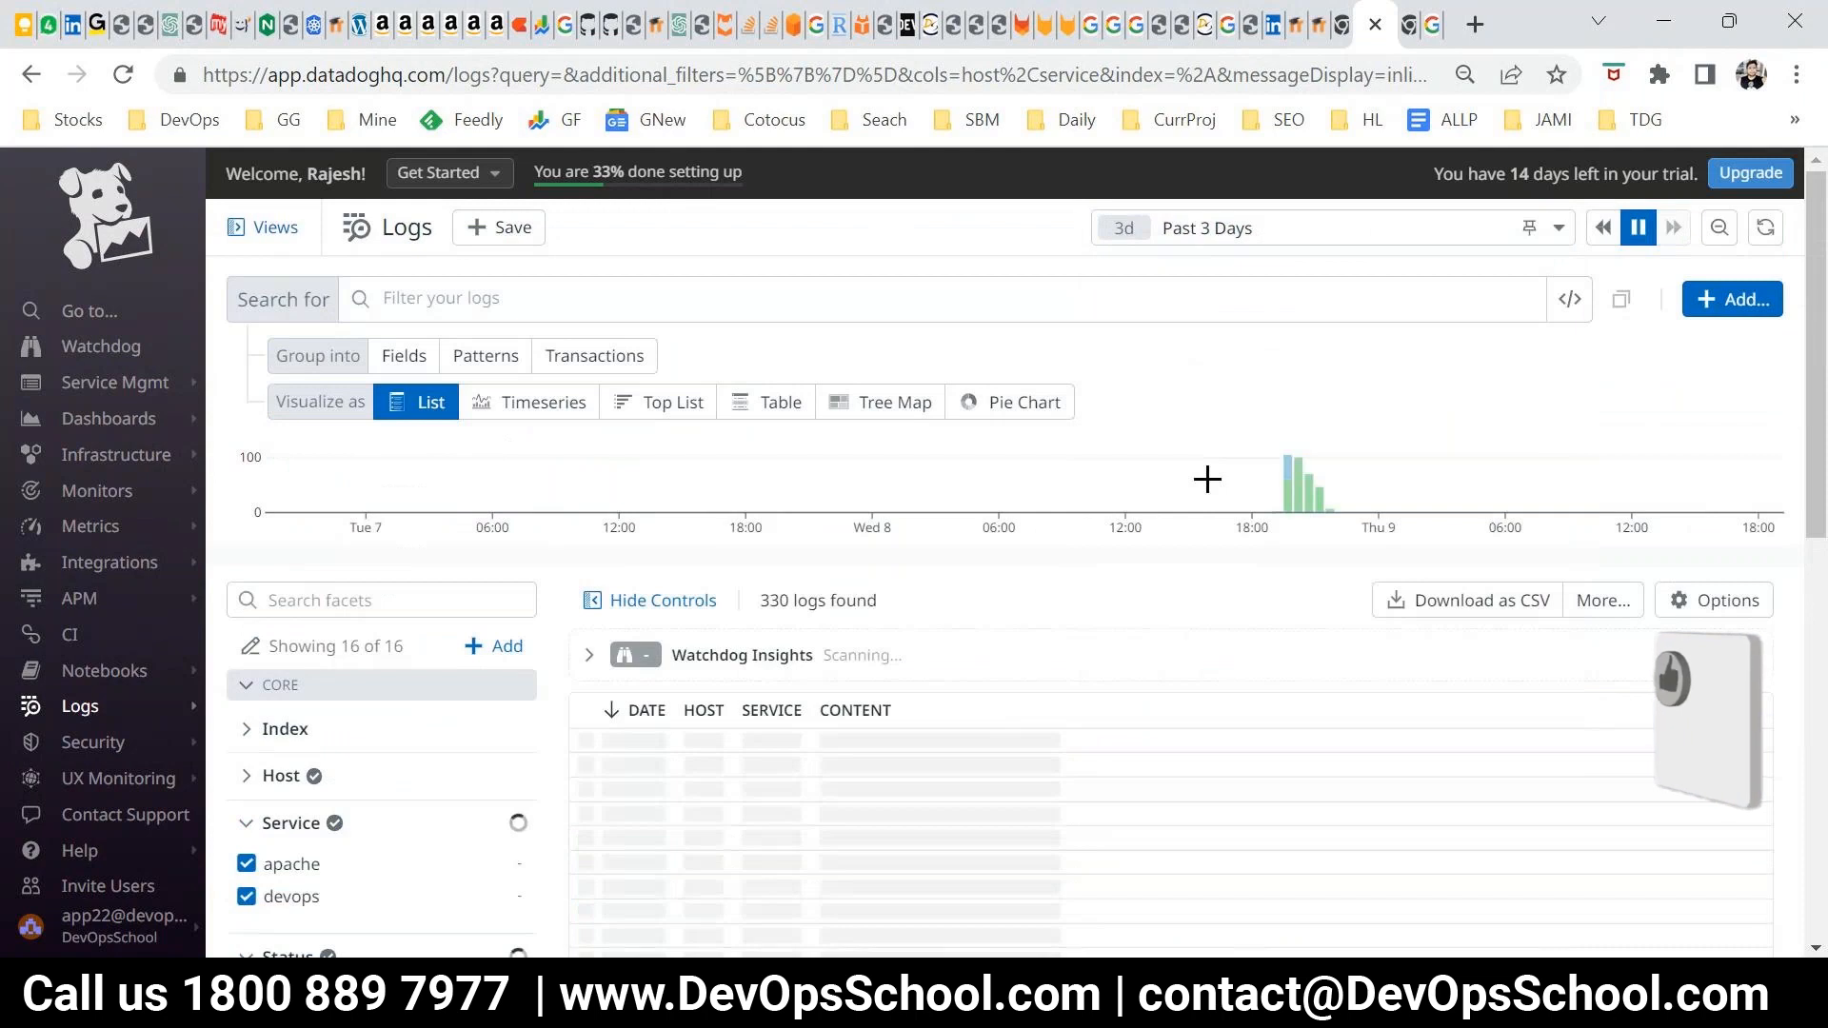
Open the apache log entry from Mar 08 21:04:18, highlight server-status in its request path, and close the details
{"action": "scroll", "coordinate": [1514, 742], "scroll_direction": "down", "scroll_amount": 10}
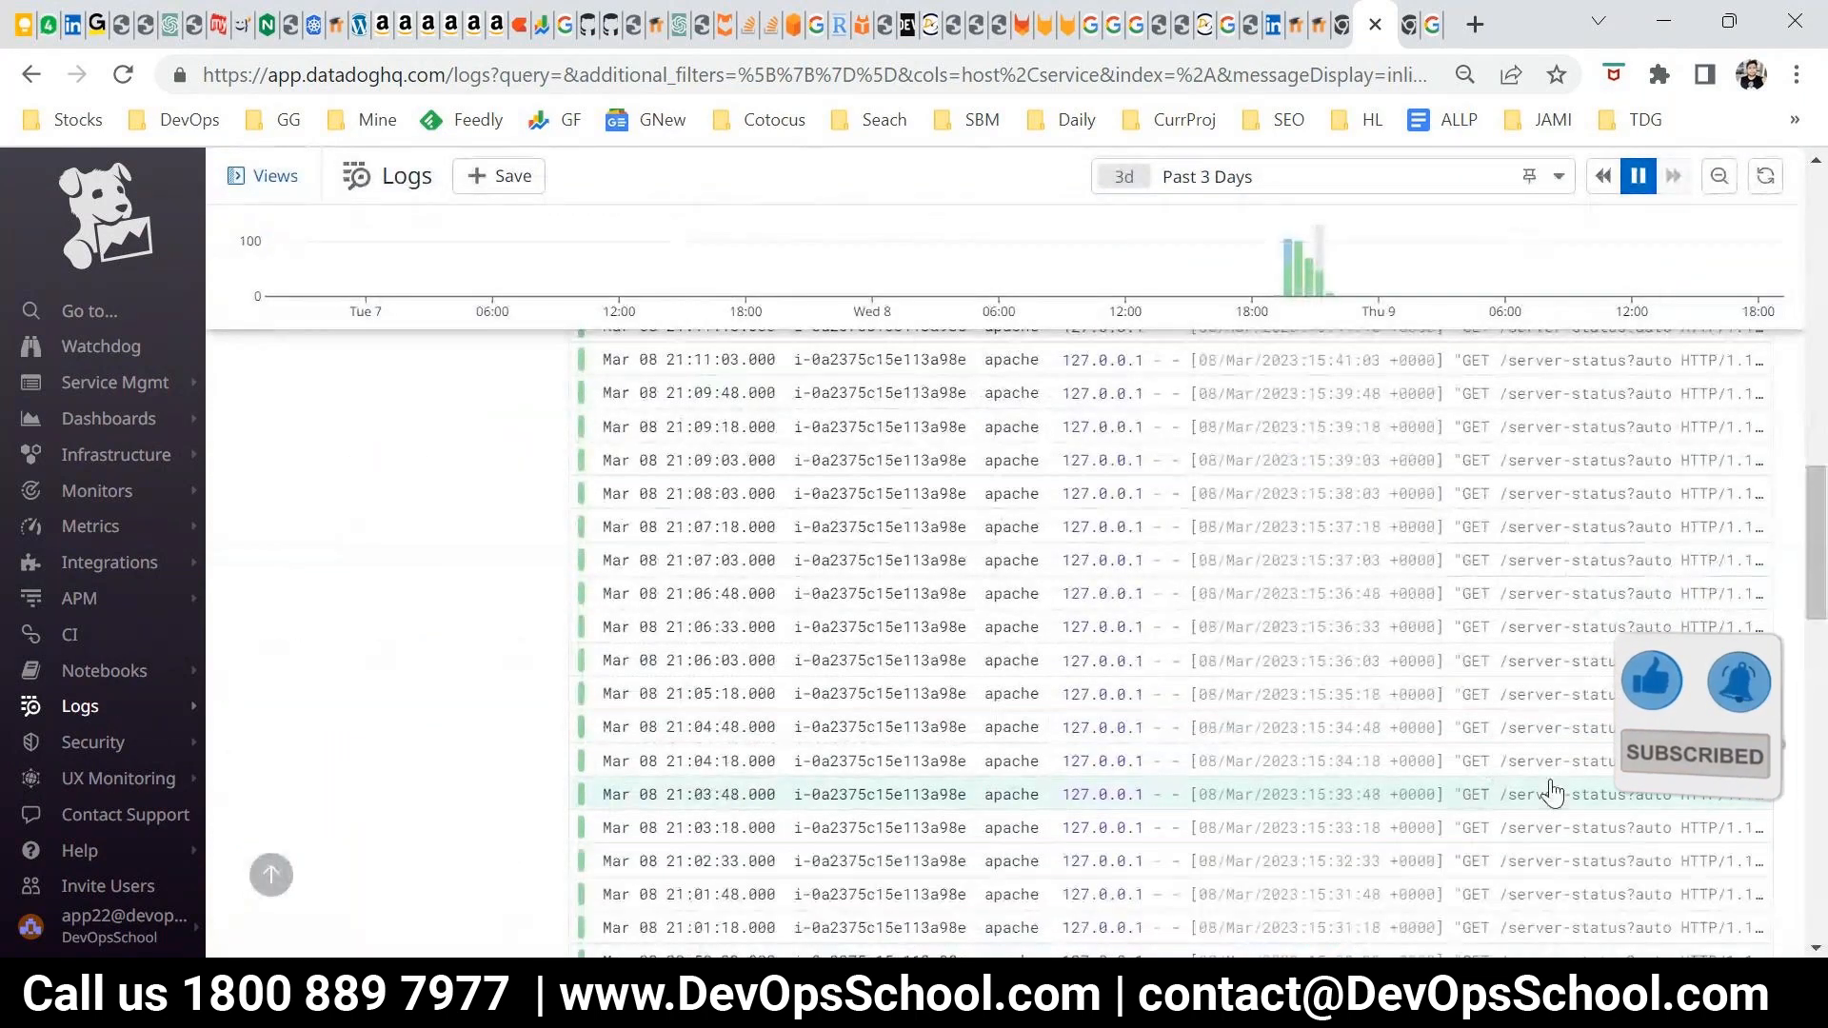
{"action": "left_click", "coordinate": [1534, 766]}
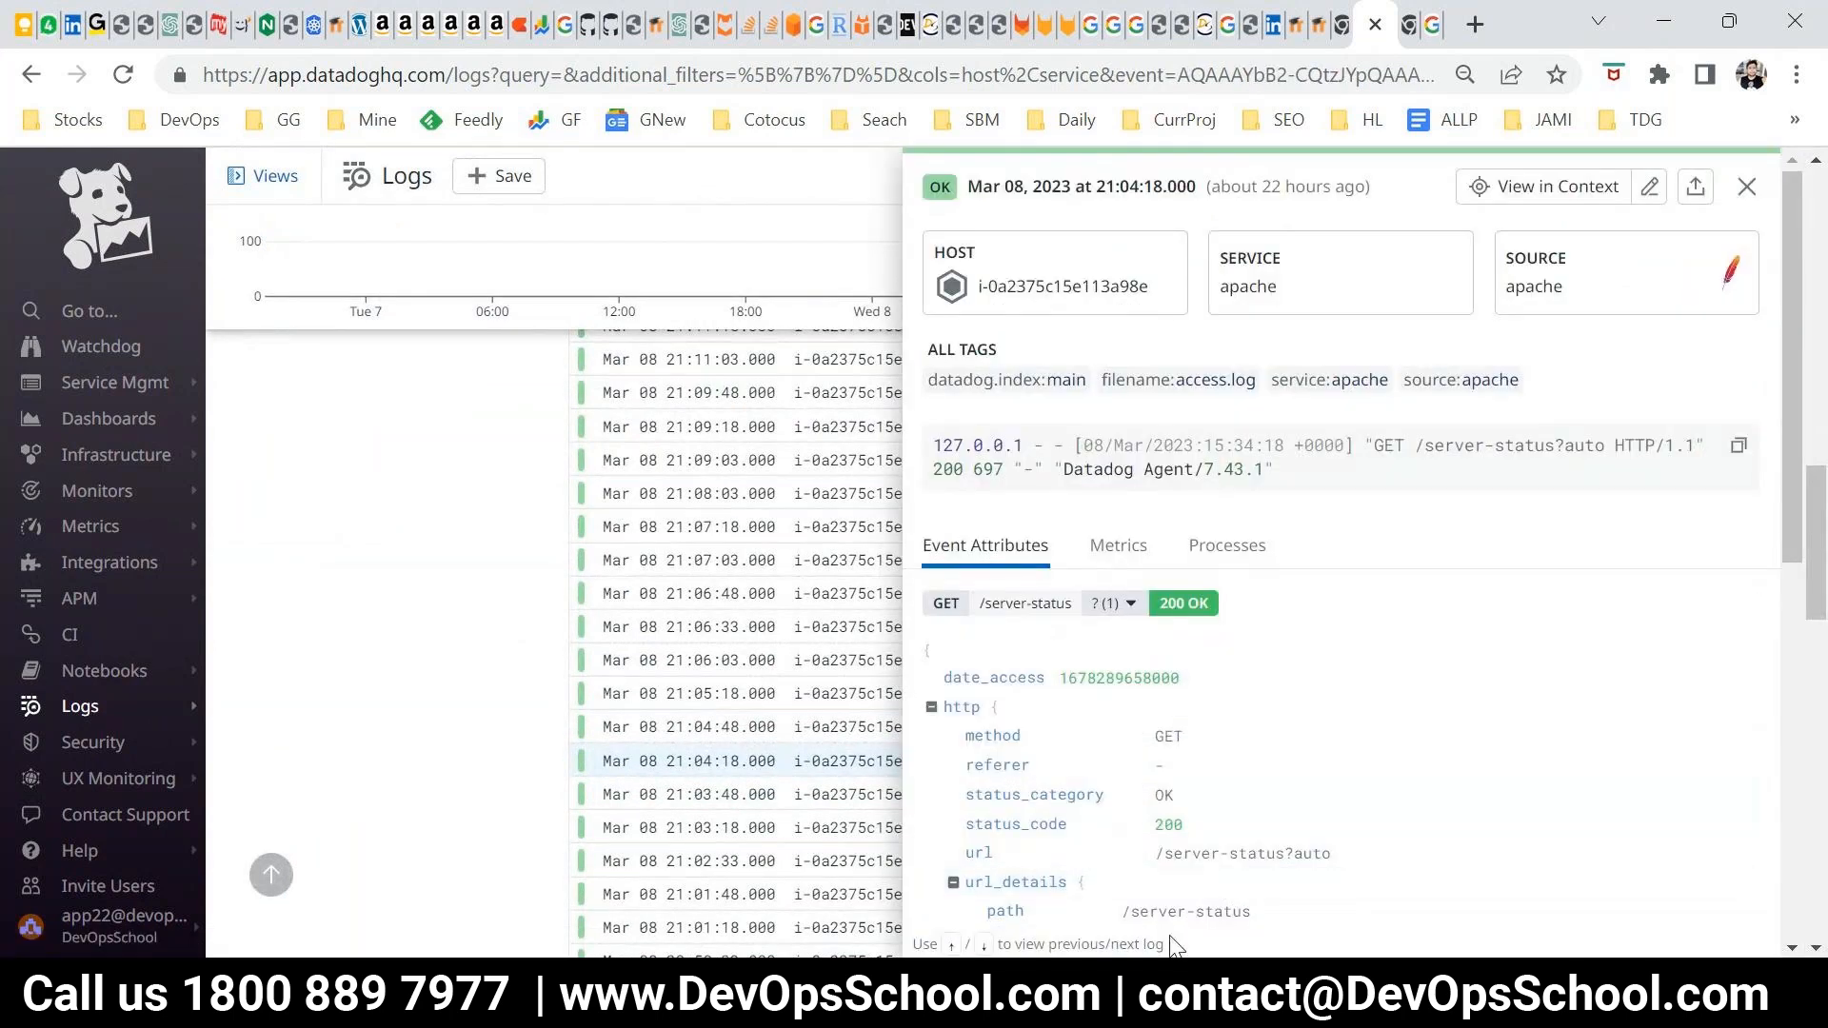
{"action": "left_click_drag", "start_coordinate": [1428, 445], "coordinate": [1549, 439]}
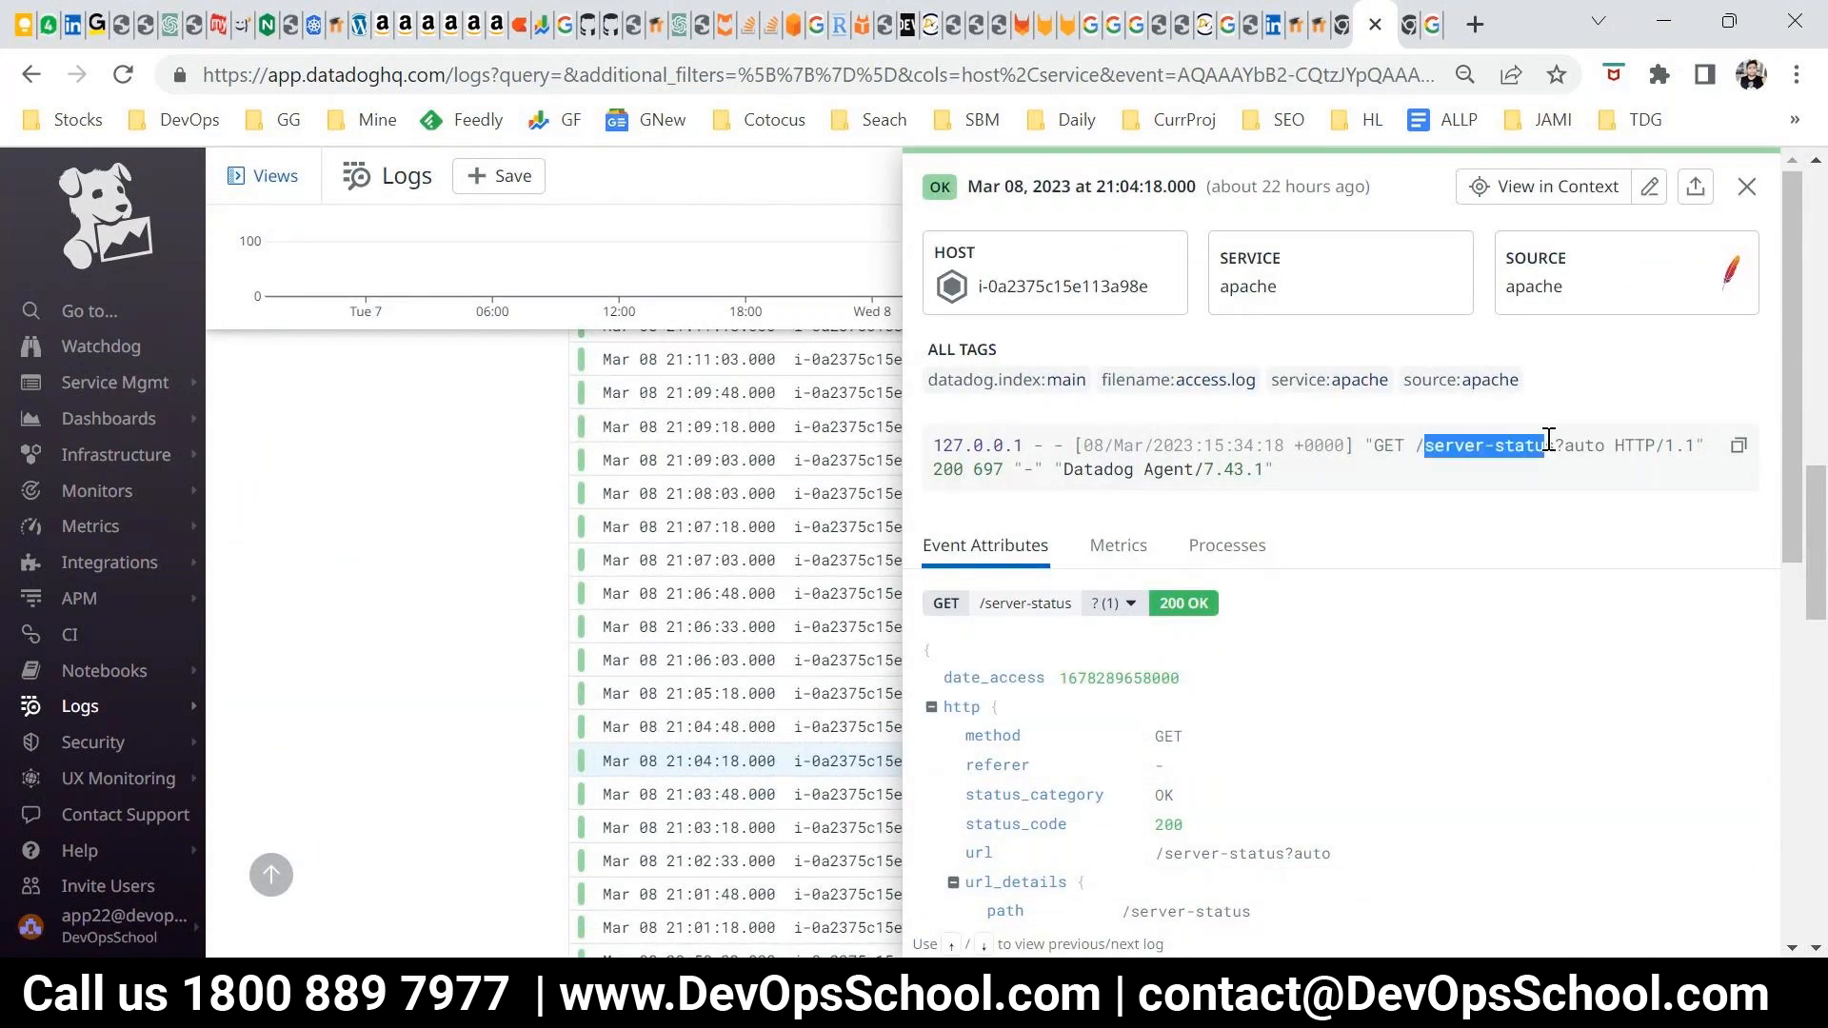
{"action": "left_click", "coordinate": [1747, 186]}
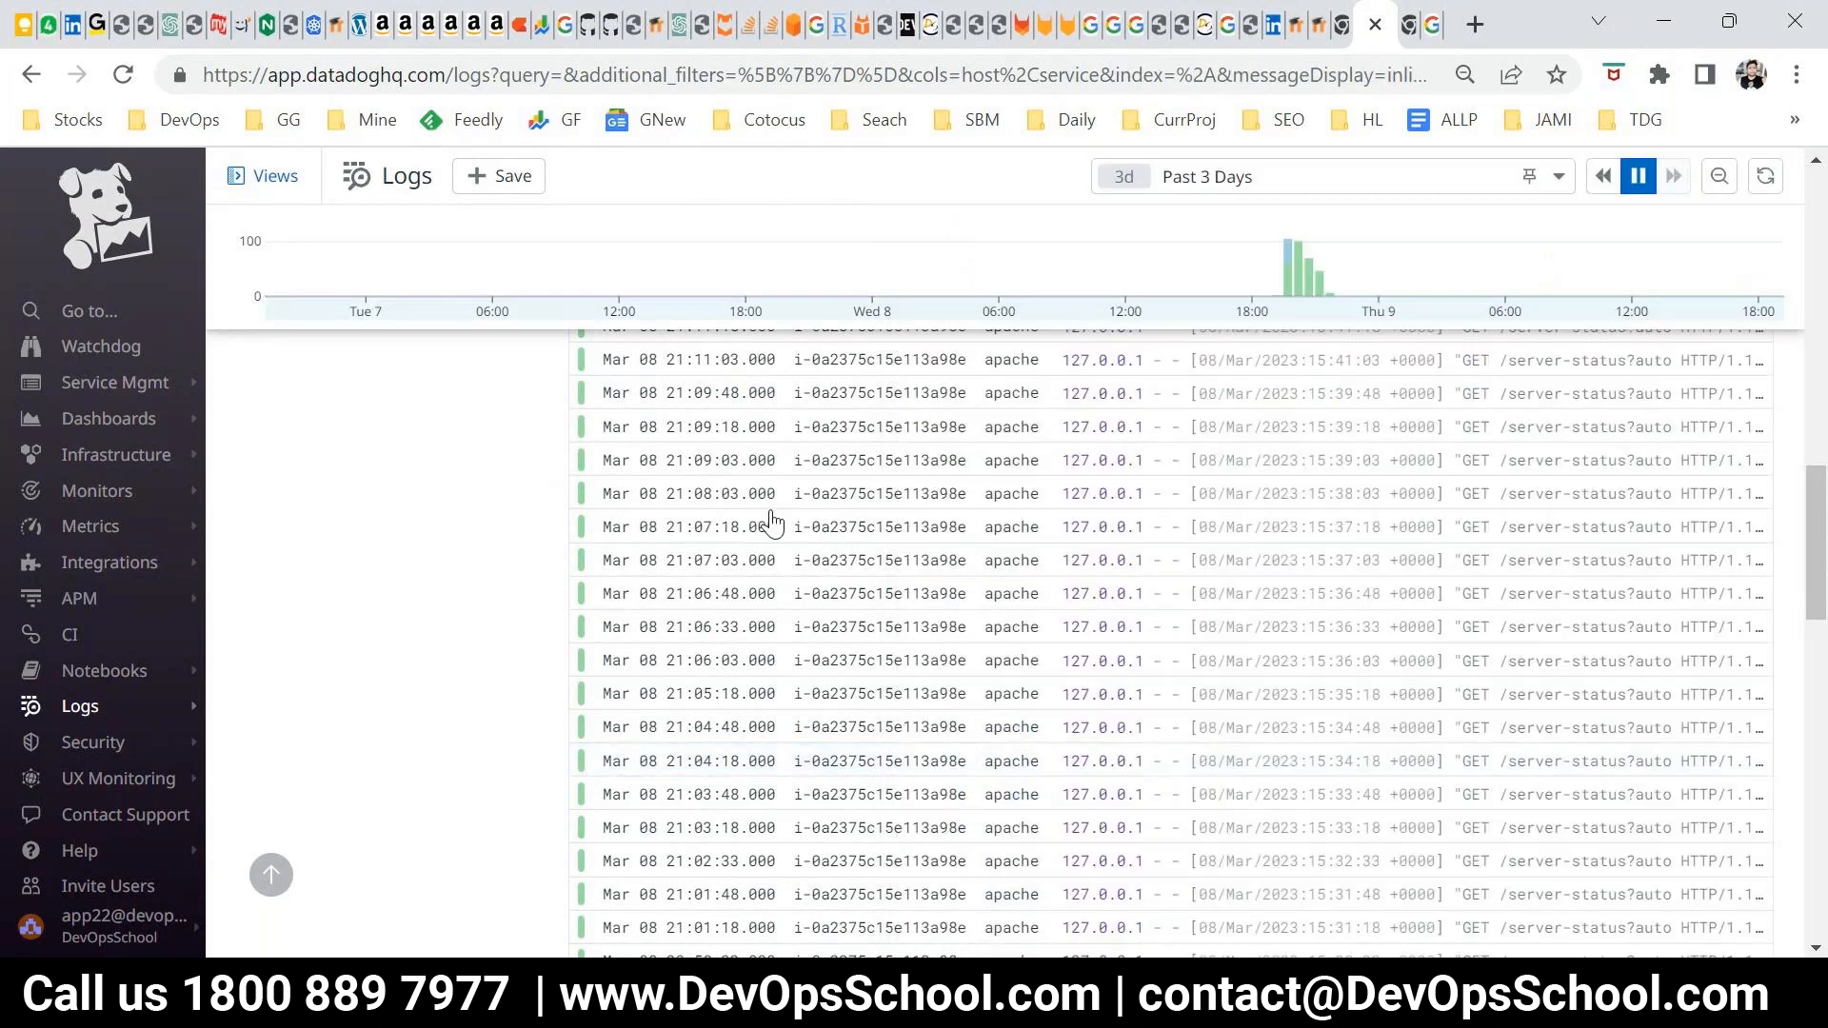
Search the logs for a person's first name
{"action": "scroll", "coordinate": [772, 521], "scroll_direction": "up", "scroll_amount": 10}
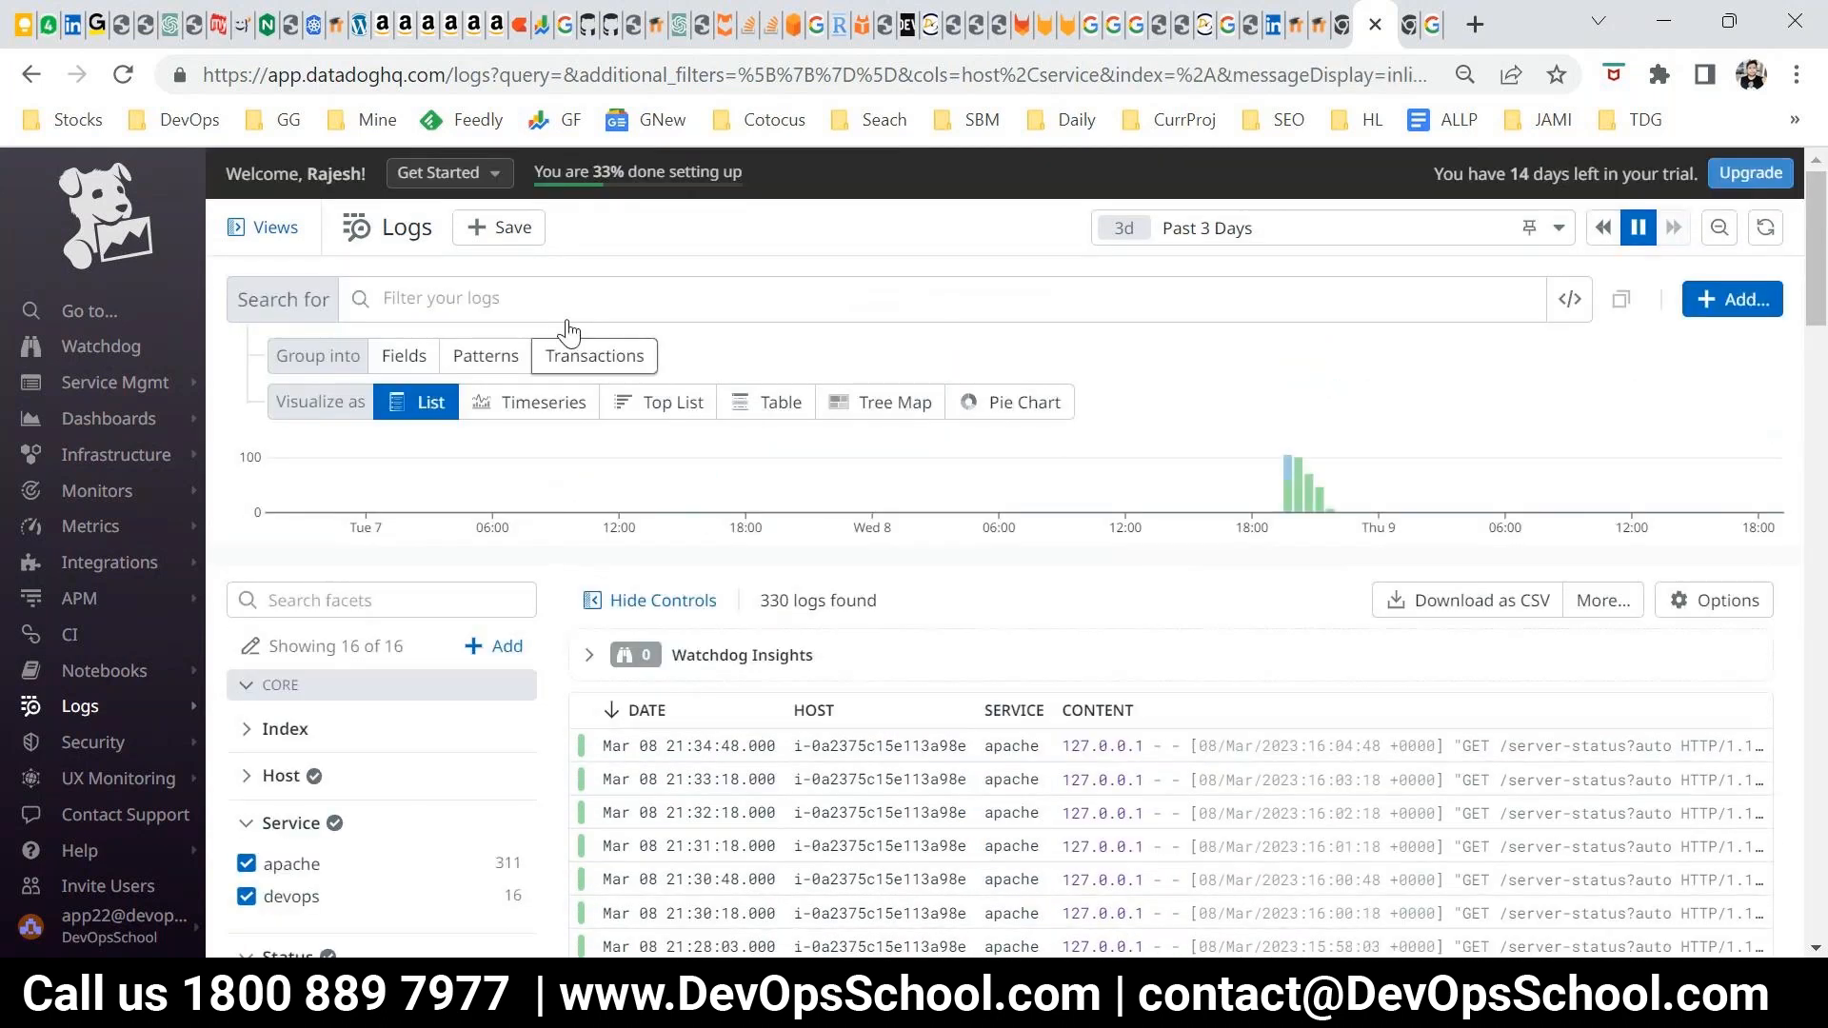
{"action": "left_click", "coordinate": [544, 295]}
{"action": "type", "text": "rajesh"}
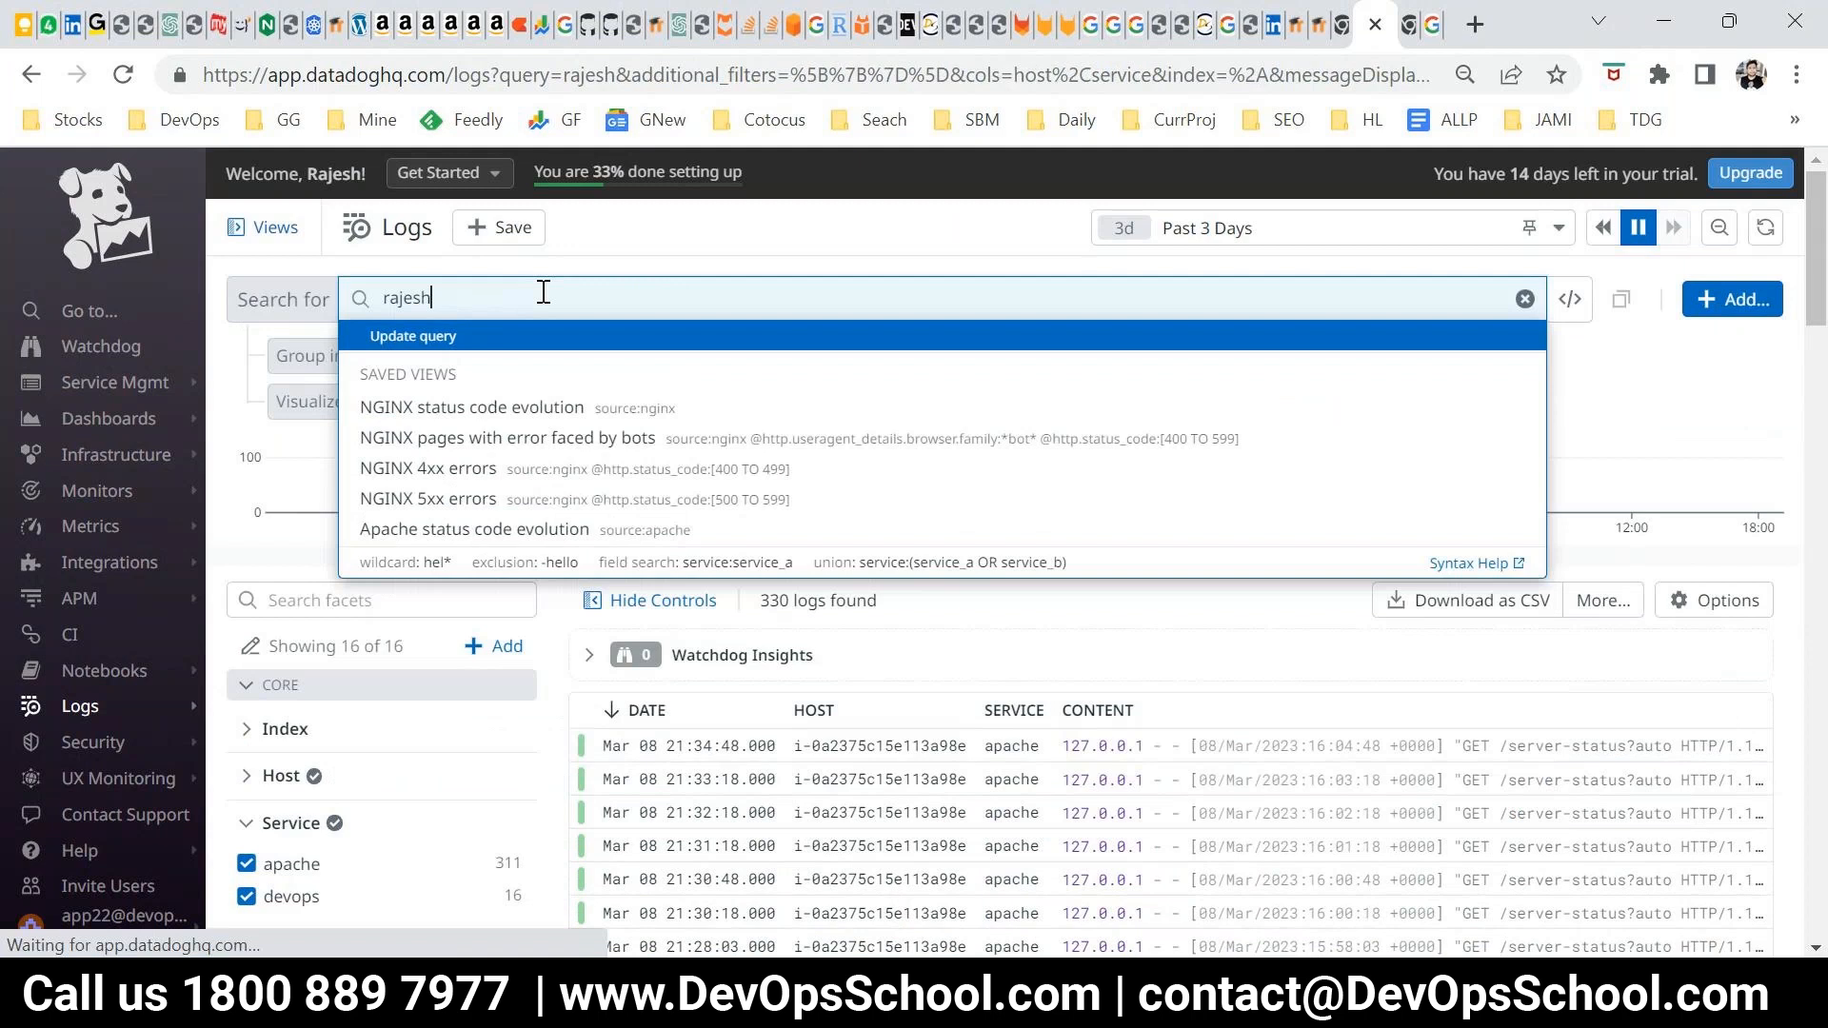
{"action": "key", "text": "Return"}
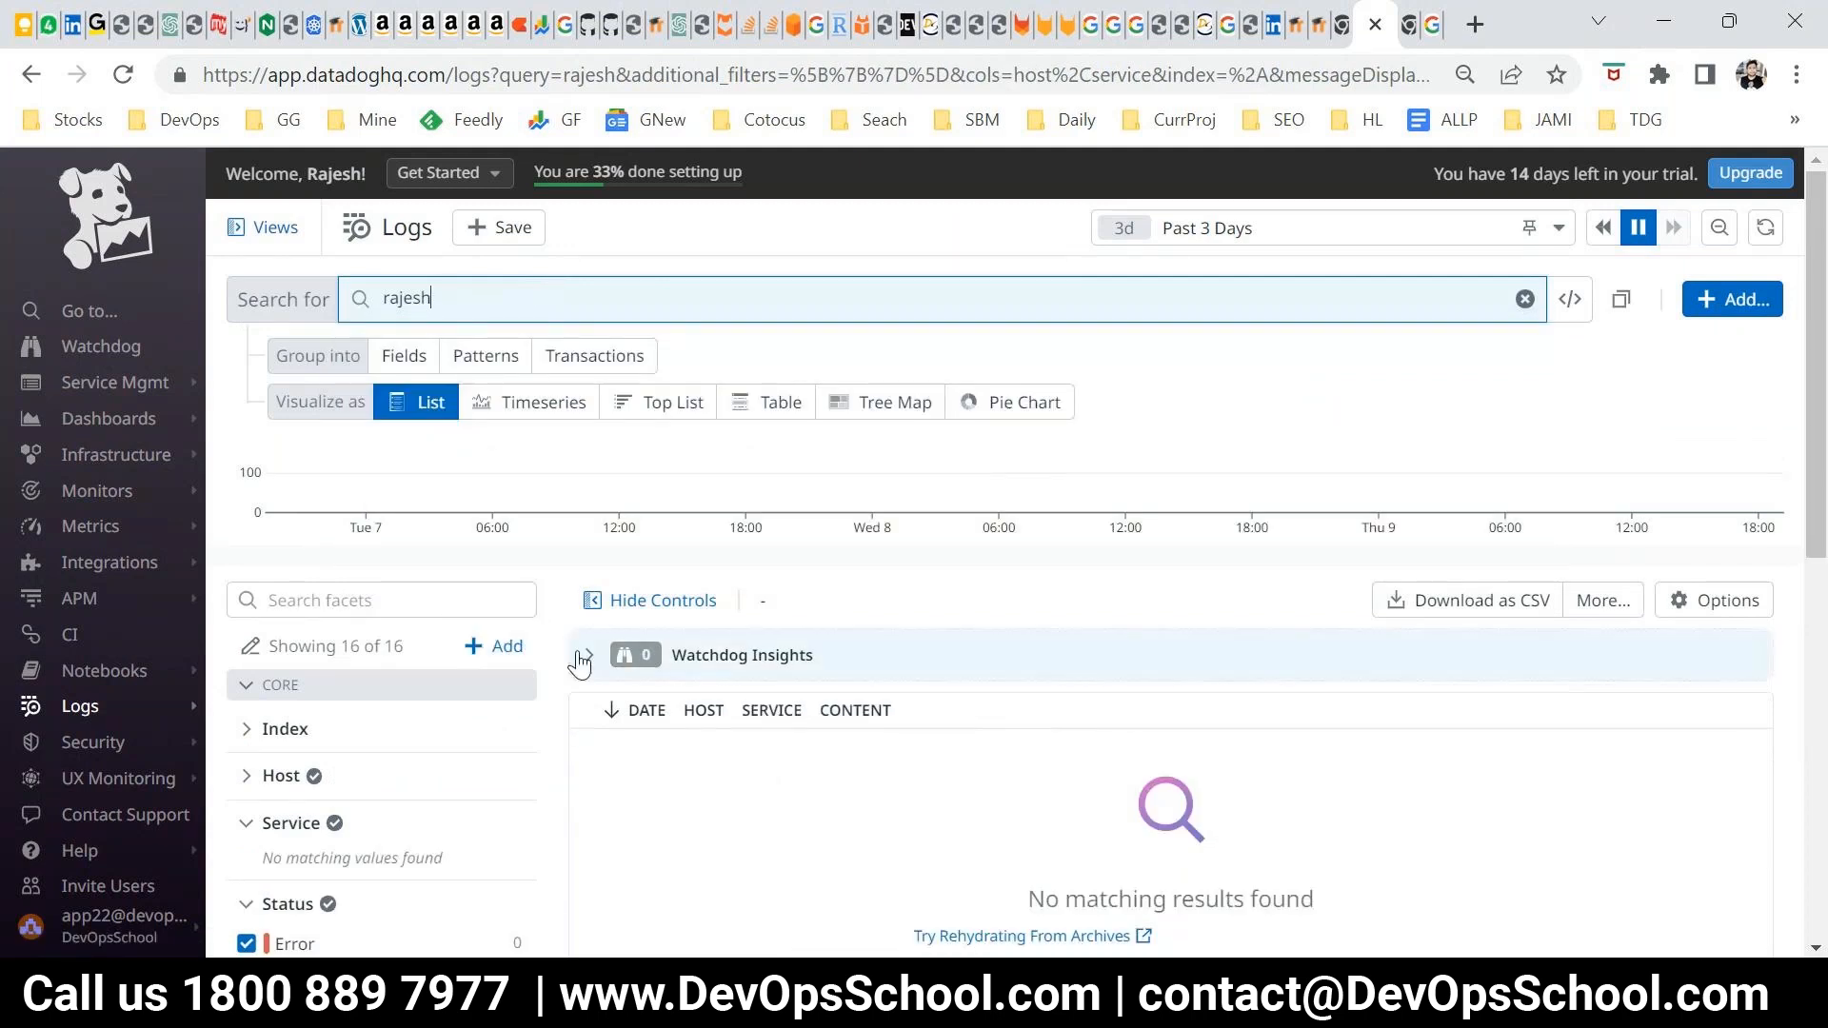
Replace the log search query with "server-status" and run it
{"action": "left_click", "coordinate": [255, 318]}
{"action": "type", "text": "server-status"}
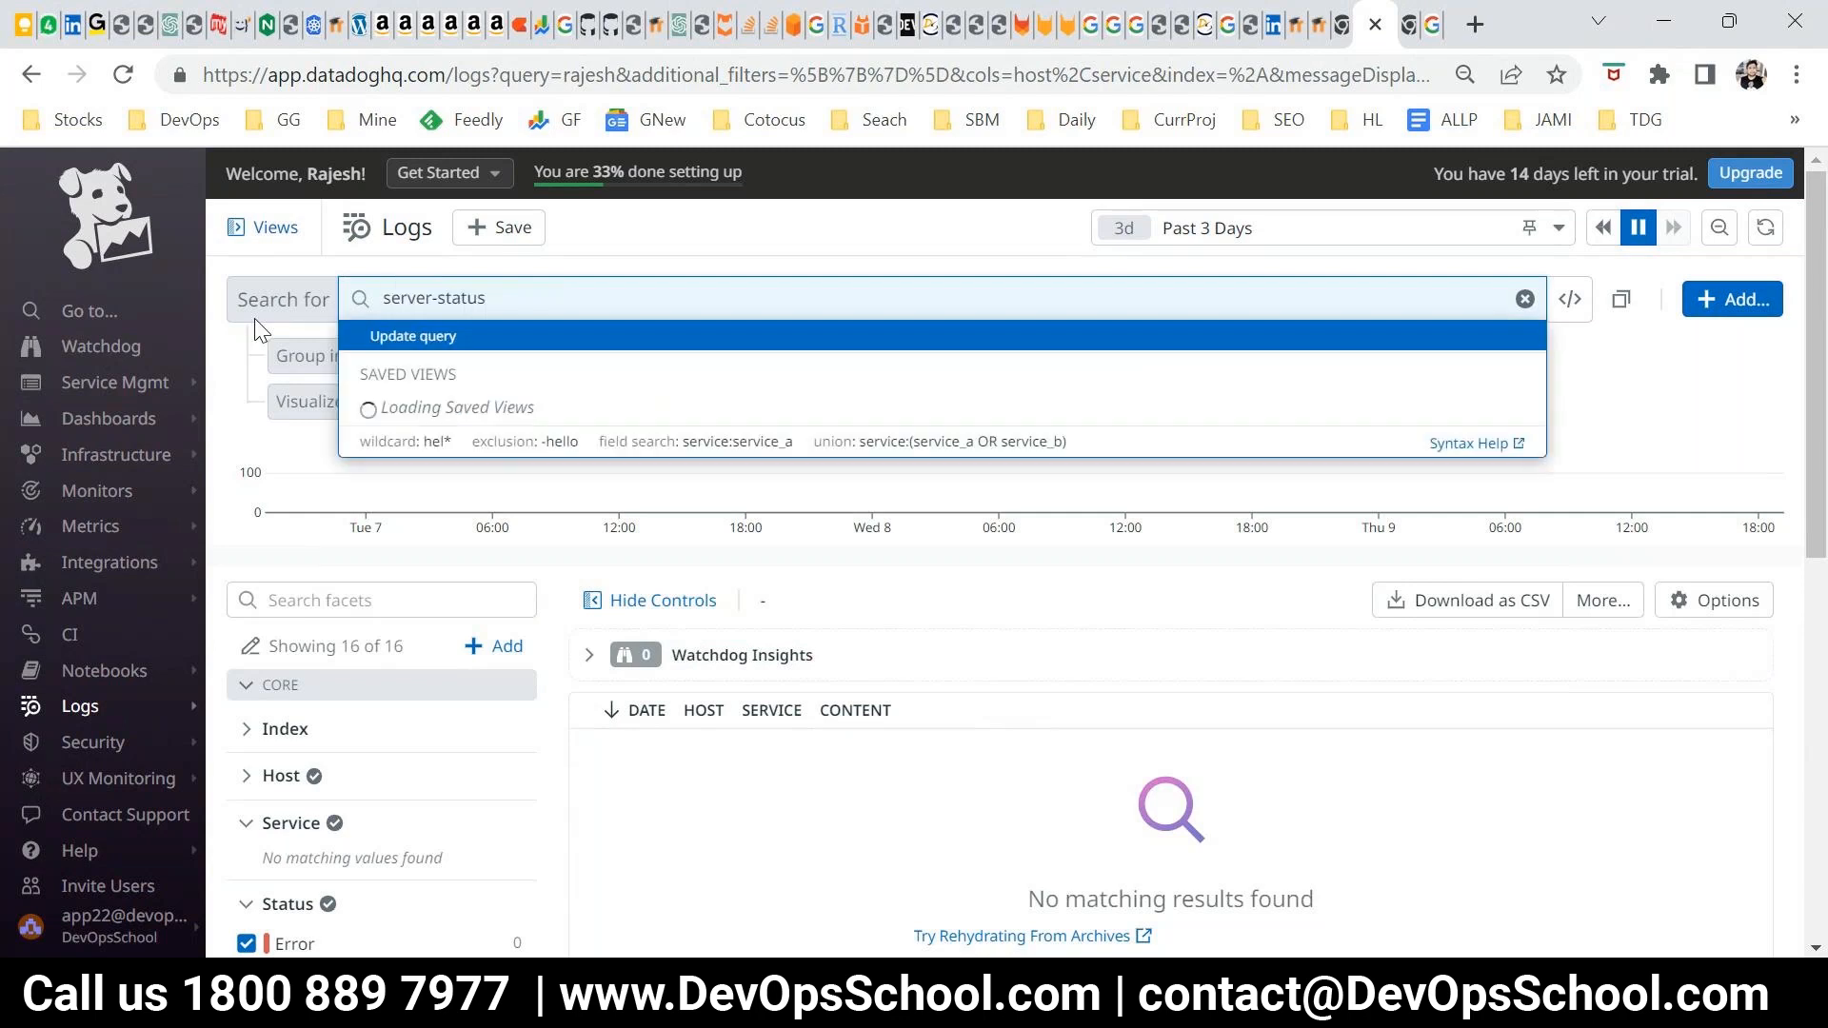
{"action": "key", "text": "Return"}
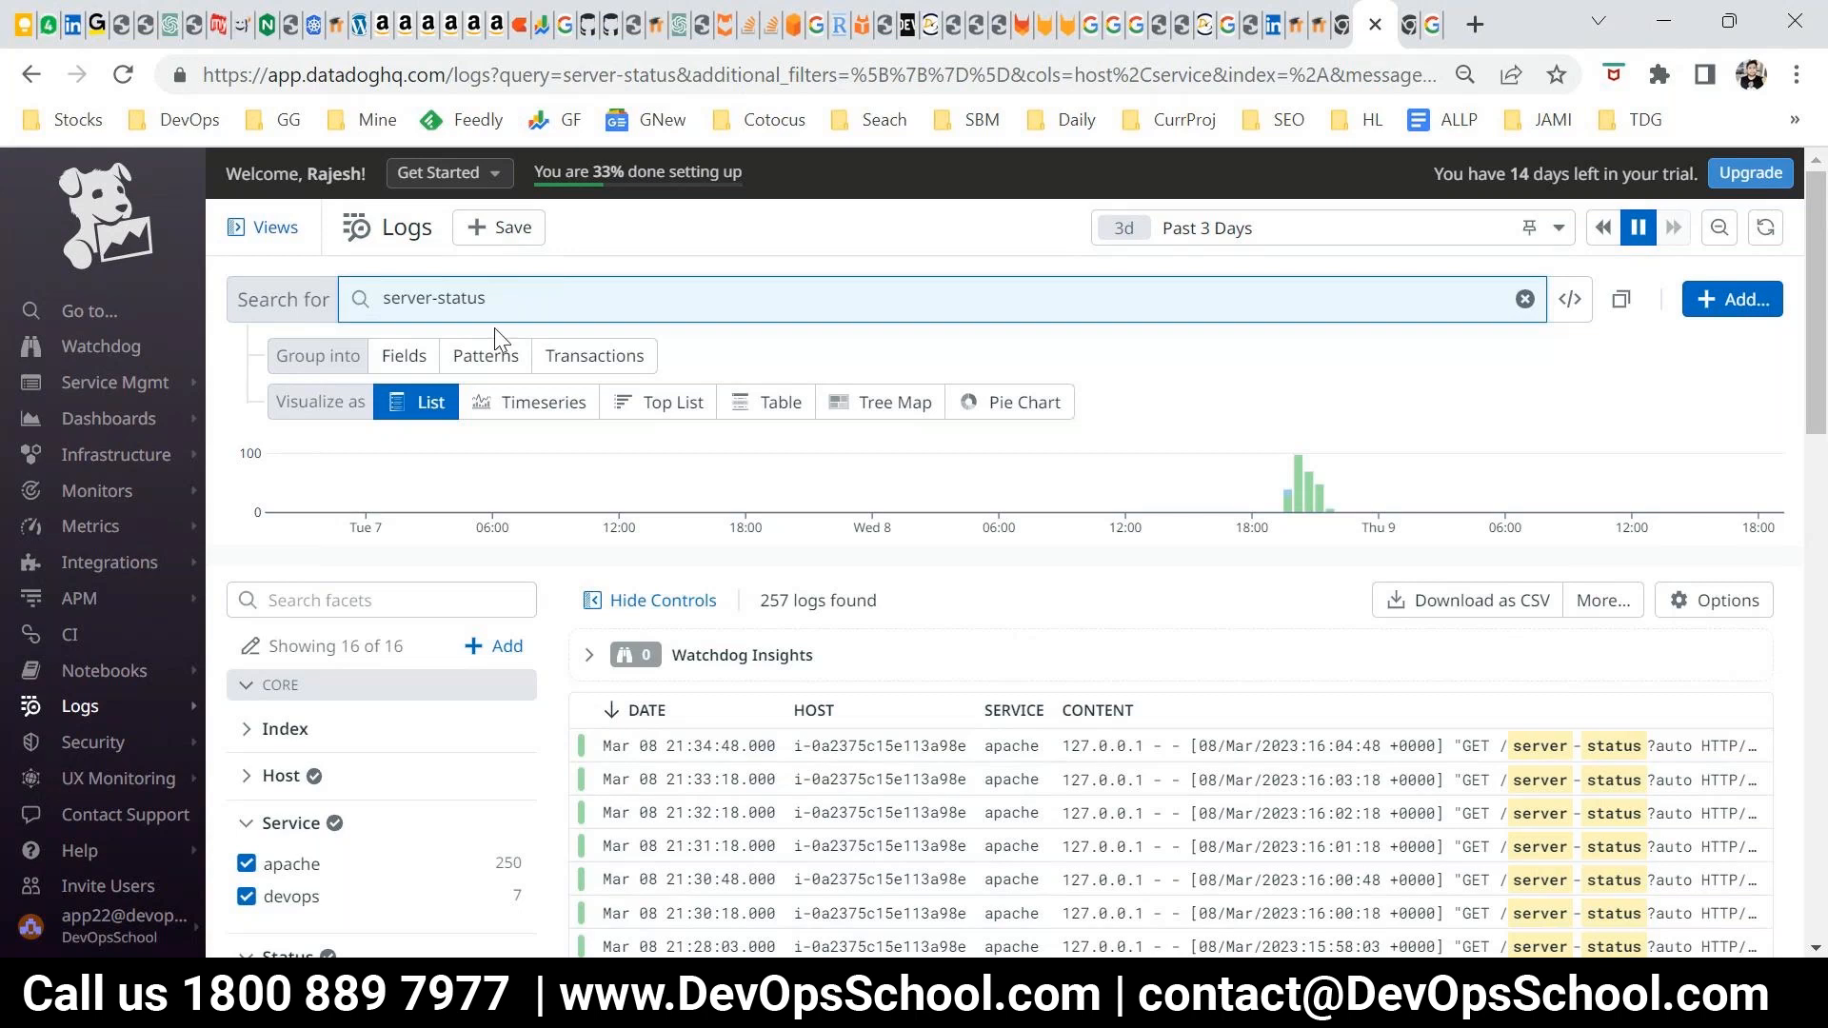
Search the logs for "server status" as two words separated by a space instead of a hyphen
{"action": "left_click_drag", "start_coordinate": [493, 319], "coordinate": [268, 309]}
{"action": "type", "text": "ser"}
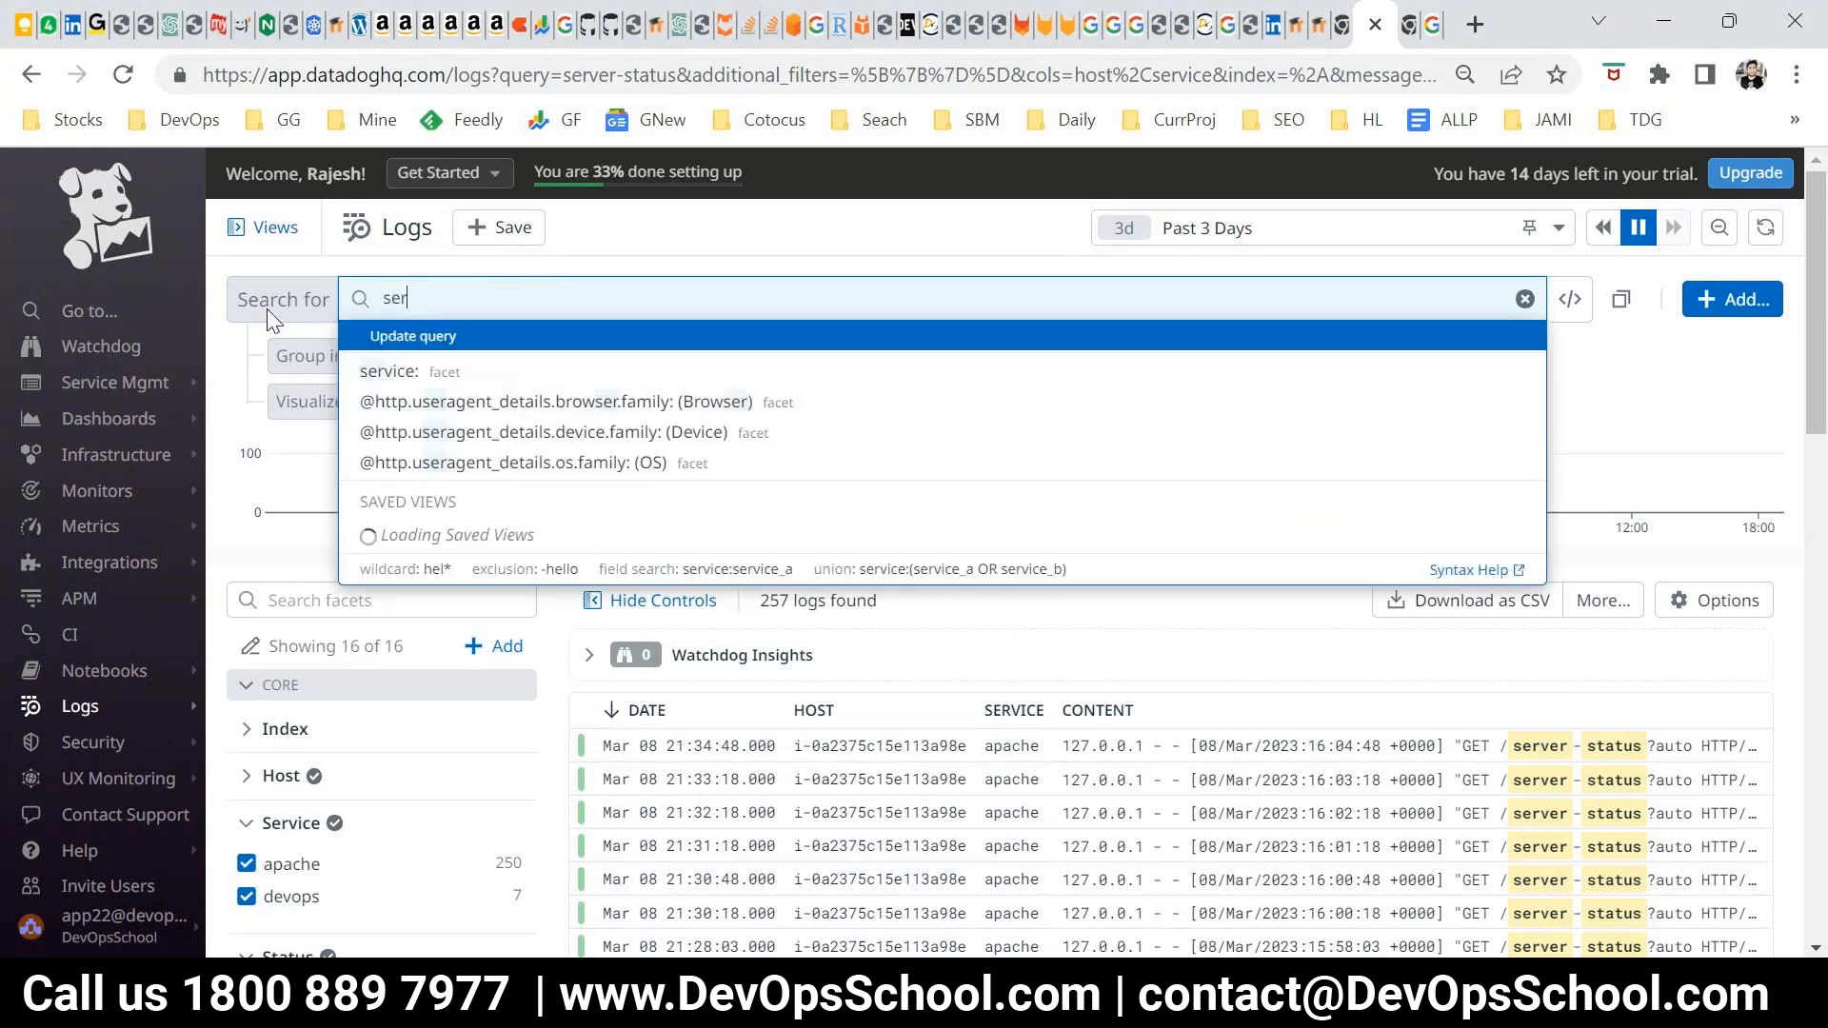
{"action": "type", "text": "ver status"}
{"action": "key", "text": "Return"}
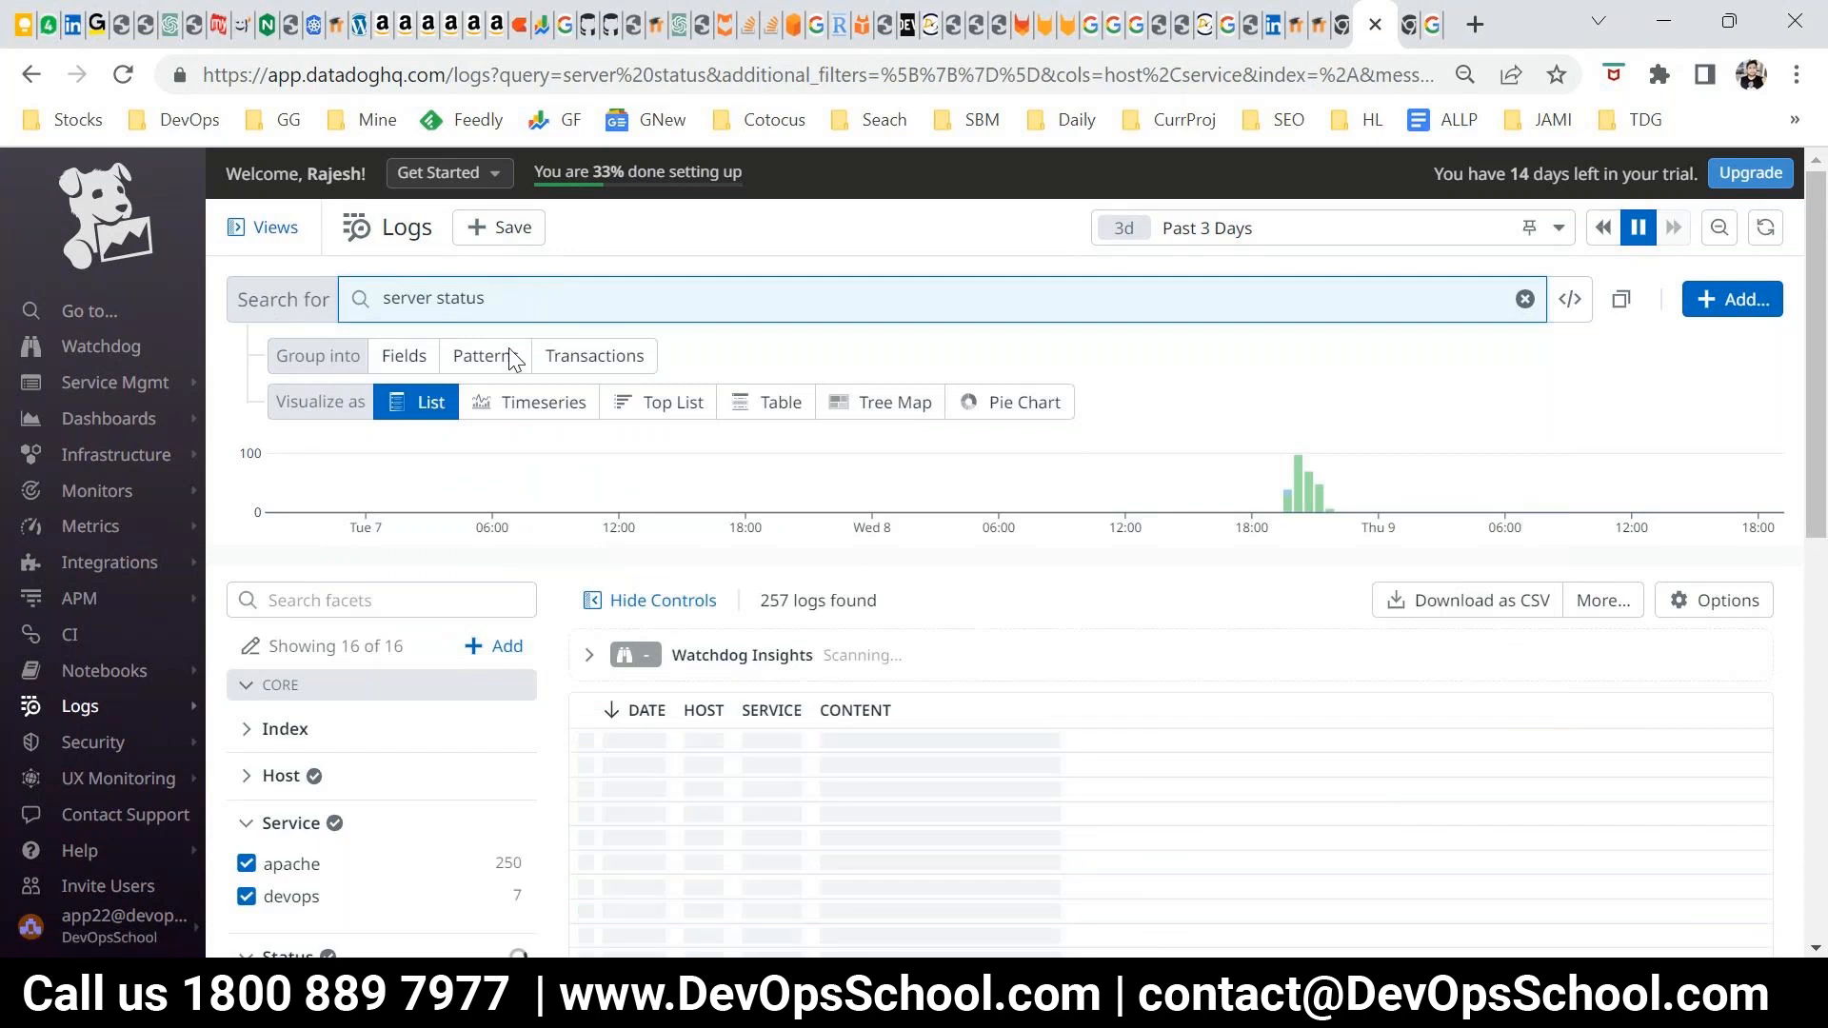
Add the AND operator to make the query "server AND status", run it, and highlight the number of logs found
{"action": "left_click_drag", "start_coordinate": [485, 299], "coordinate": [429, 302]}
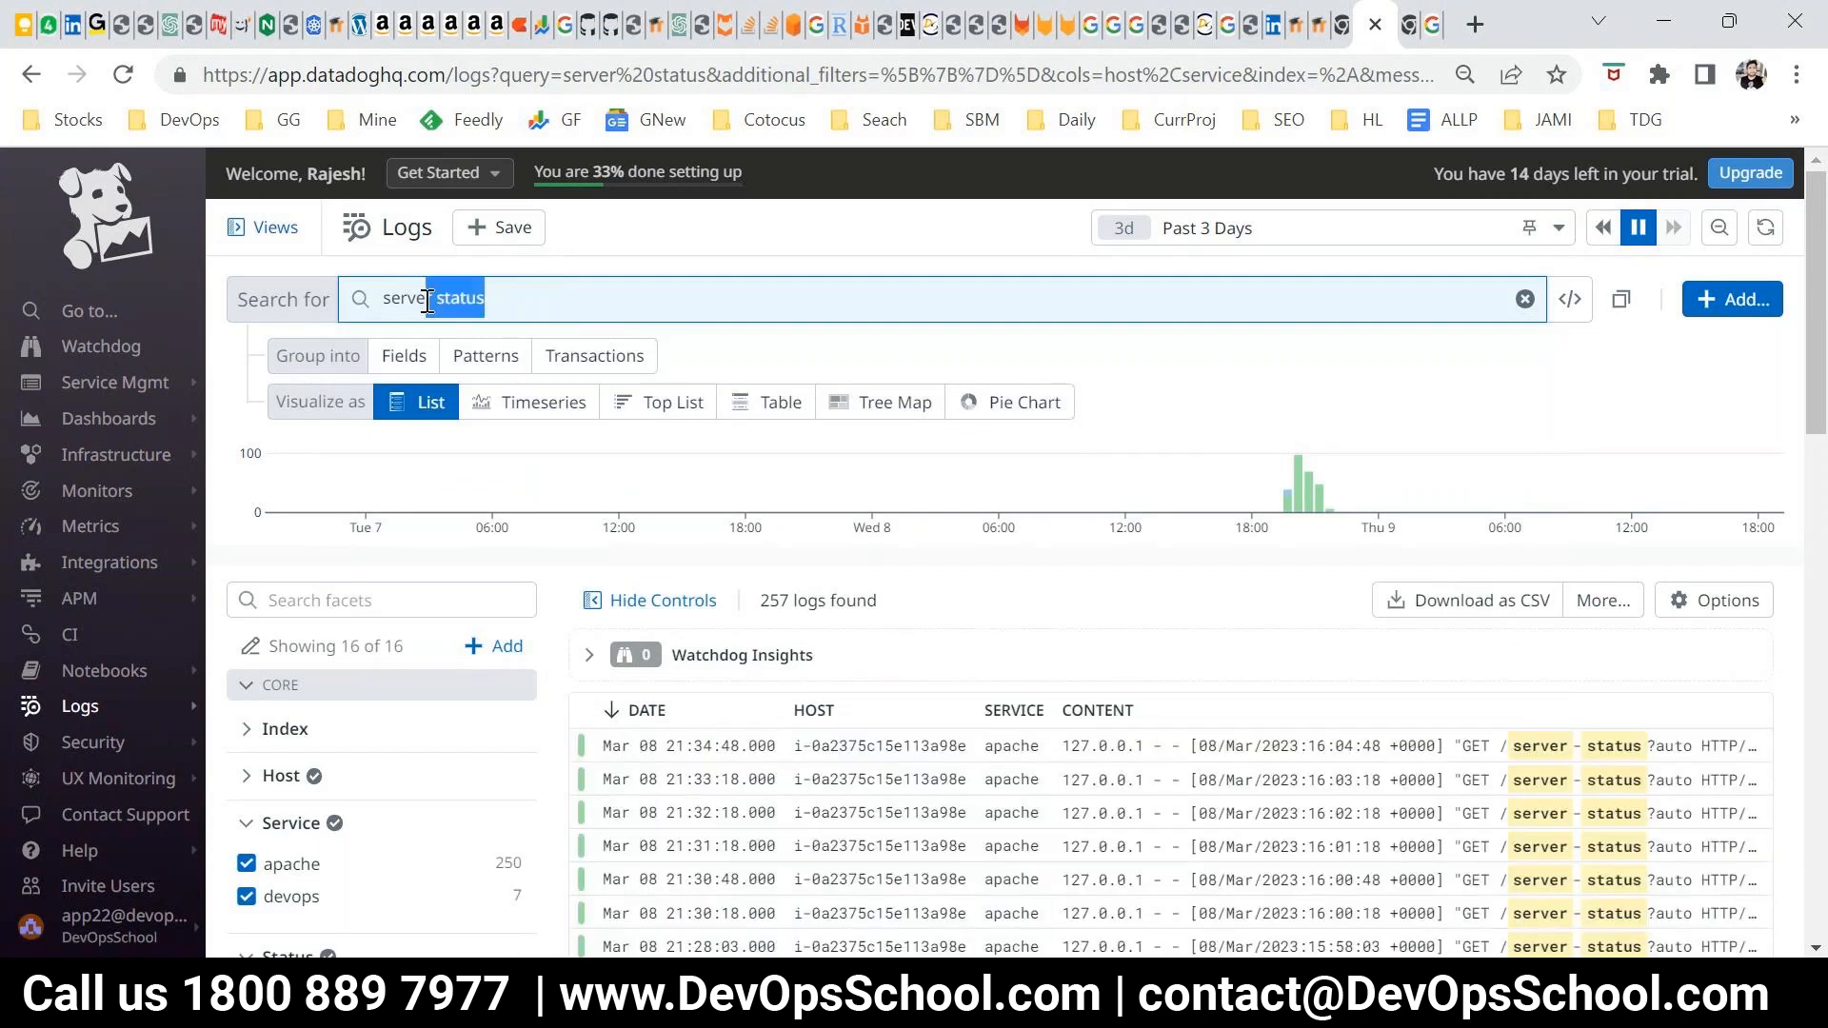
{"action": "left_click", "coordinate": [436, 302]}
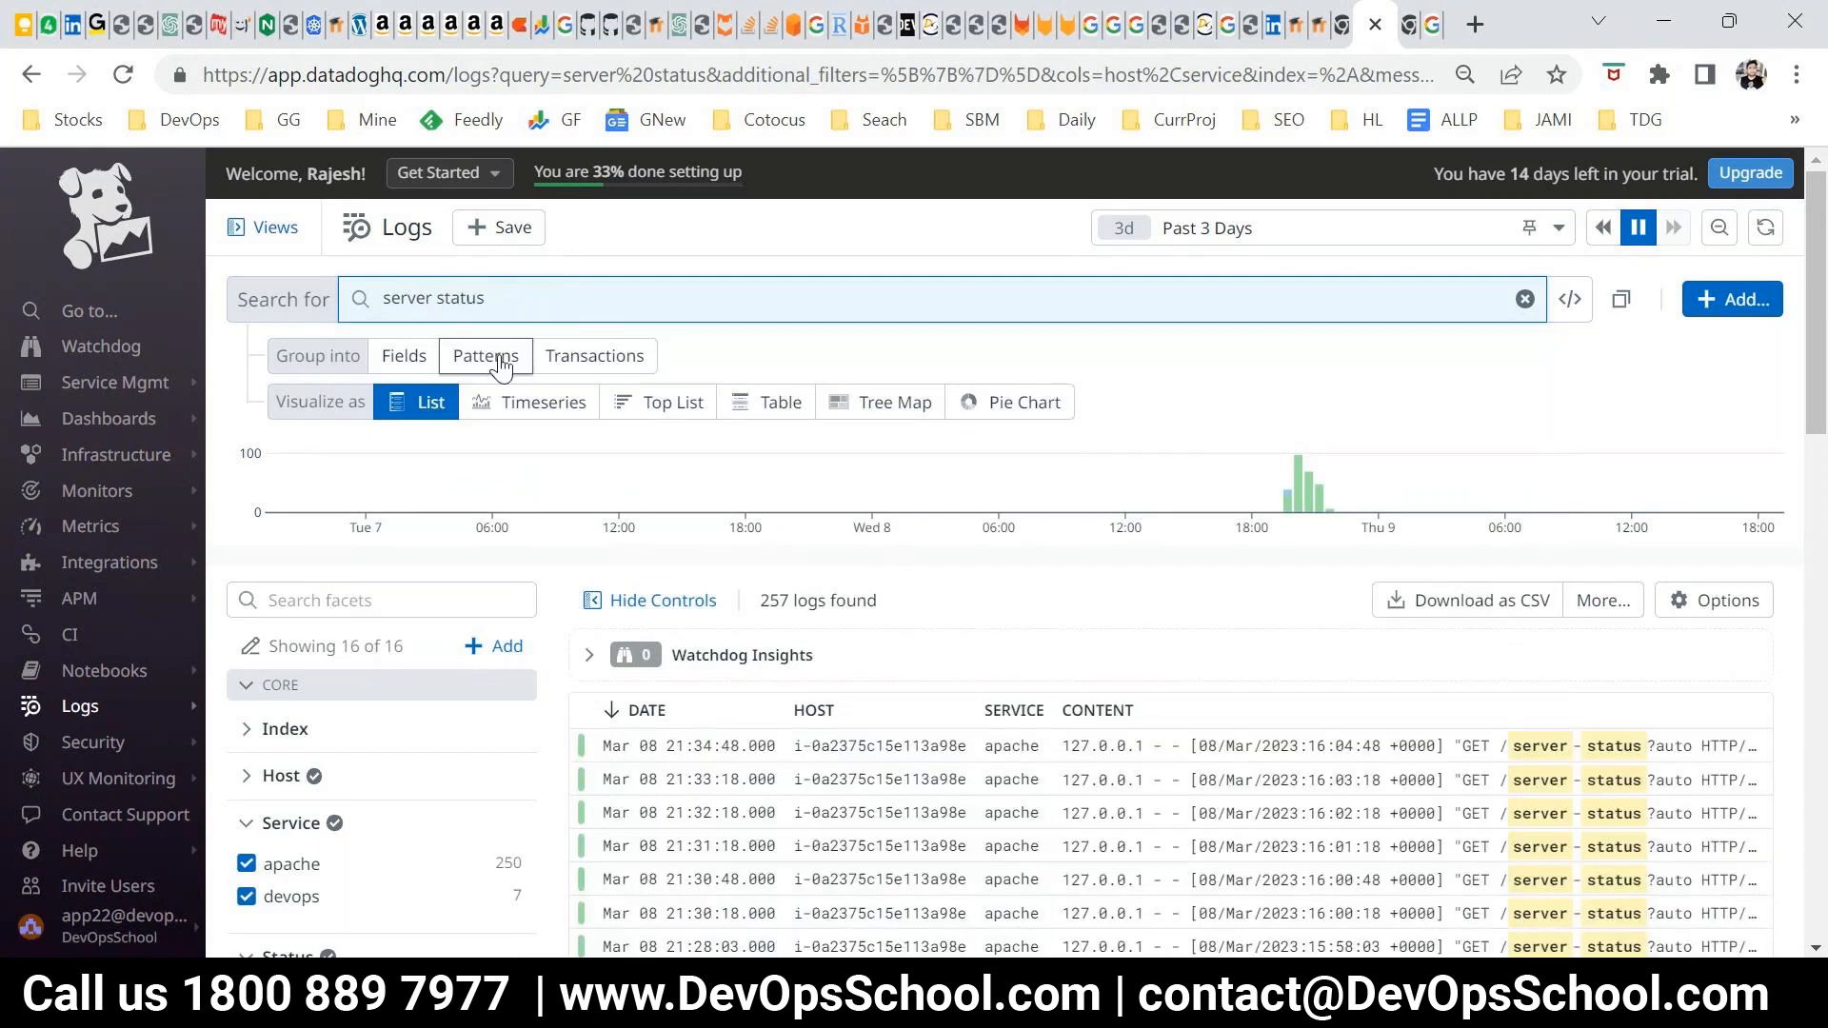
{"action": "type", "text": "AND"}
{"action": "key", "text": "Return"}
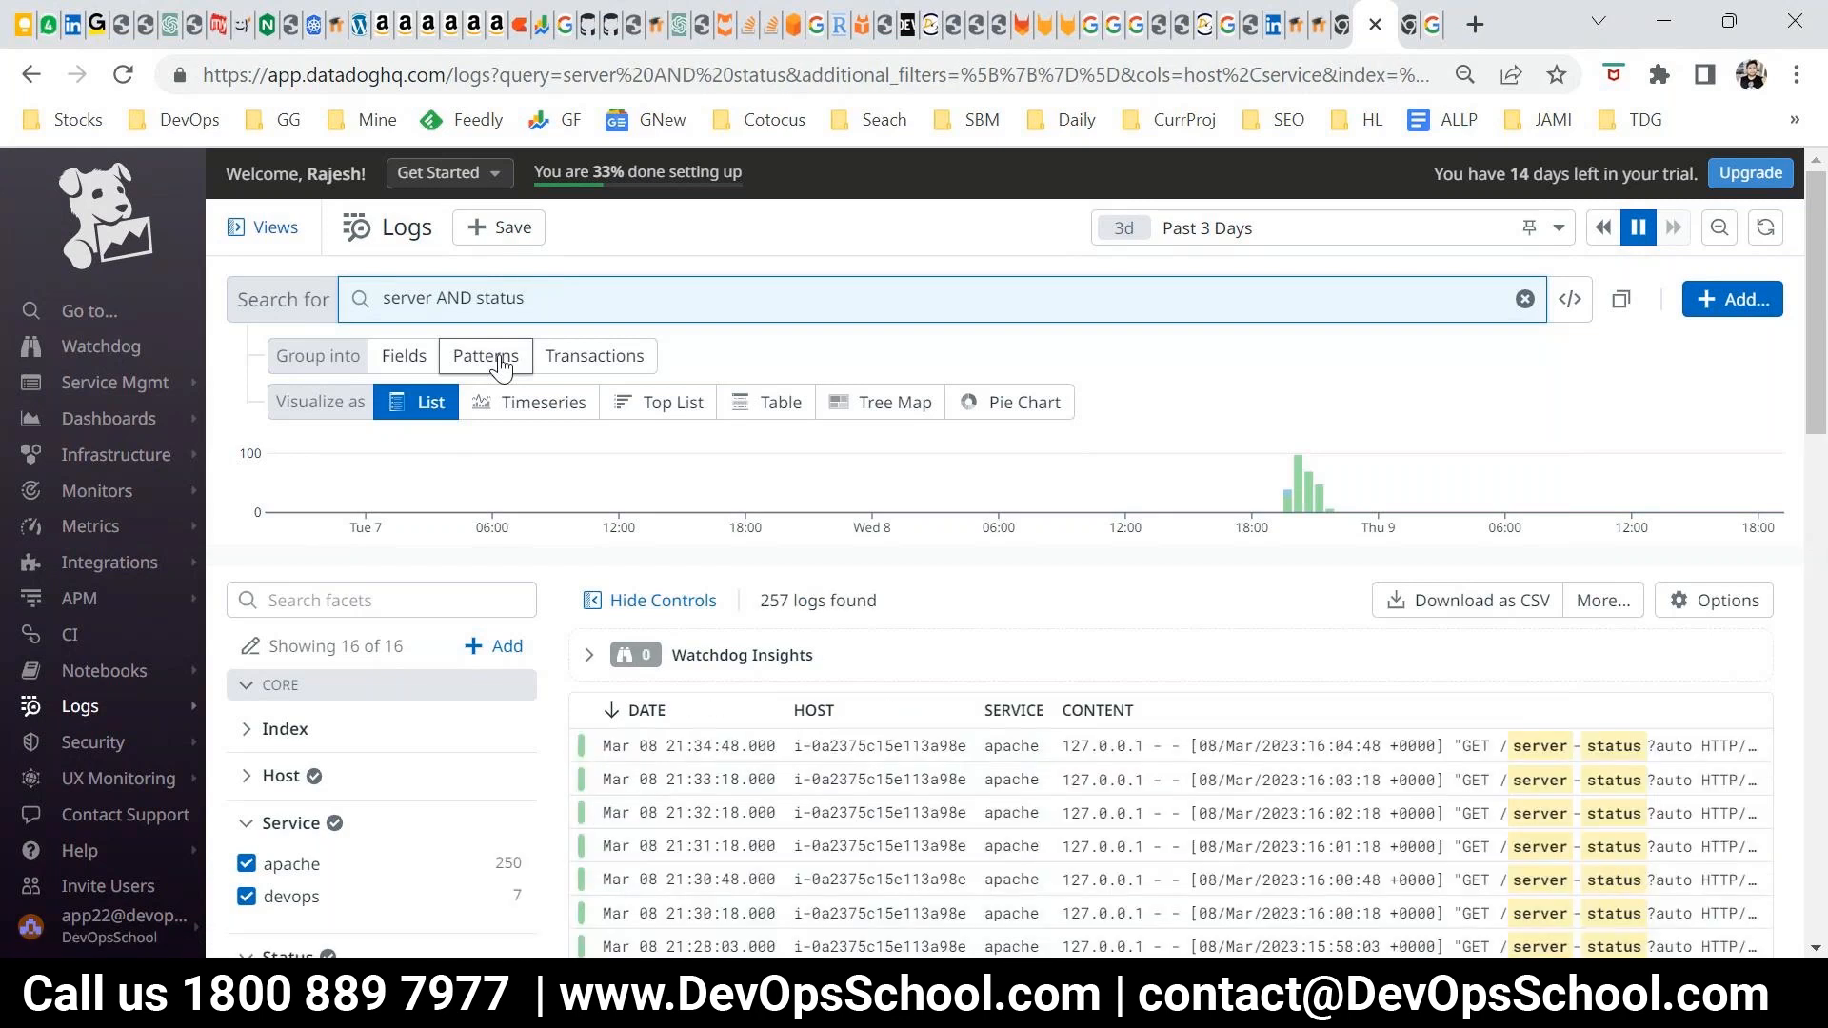
{"action": "left_click_drag", "start_coordinate": [760, 601], "coordinate": [846, 601]}
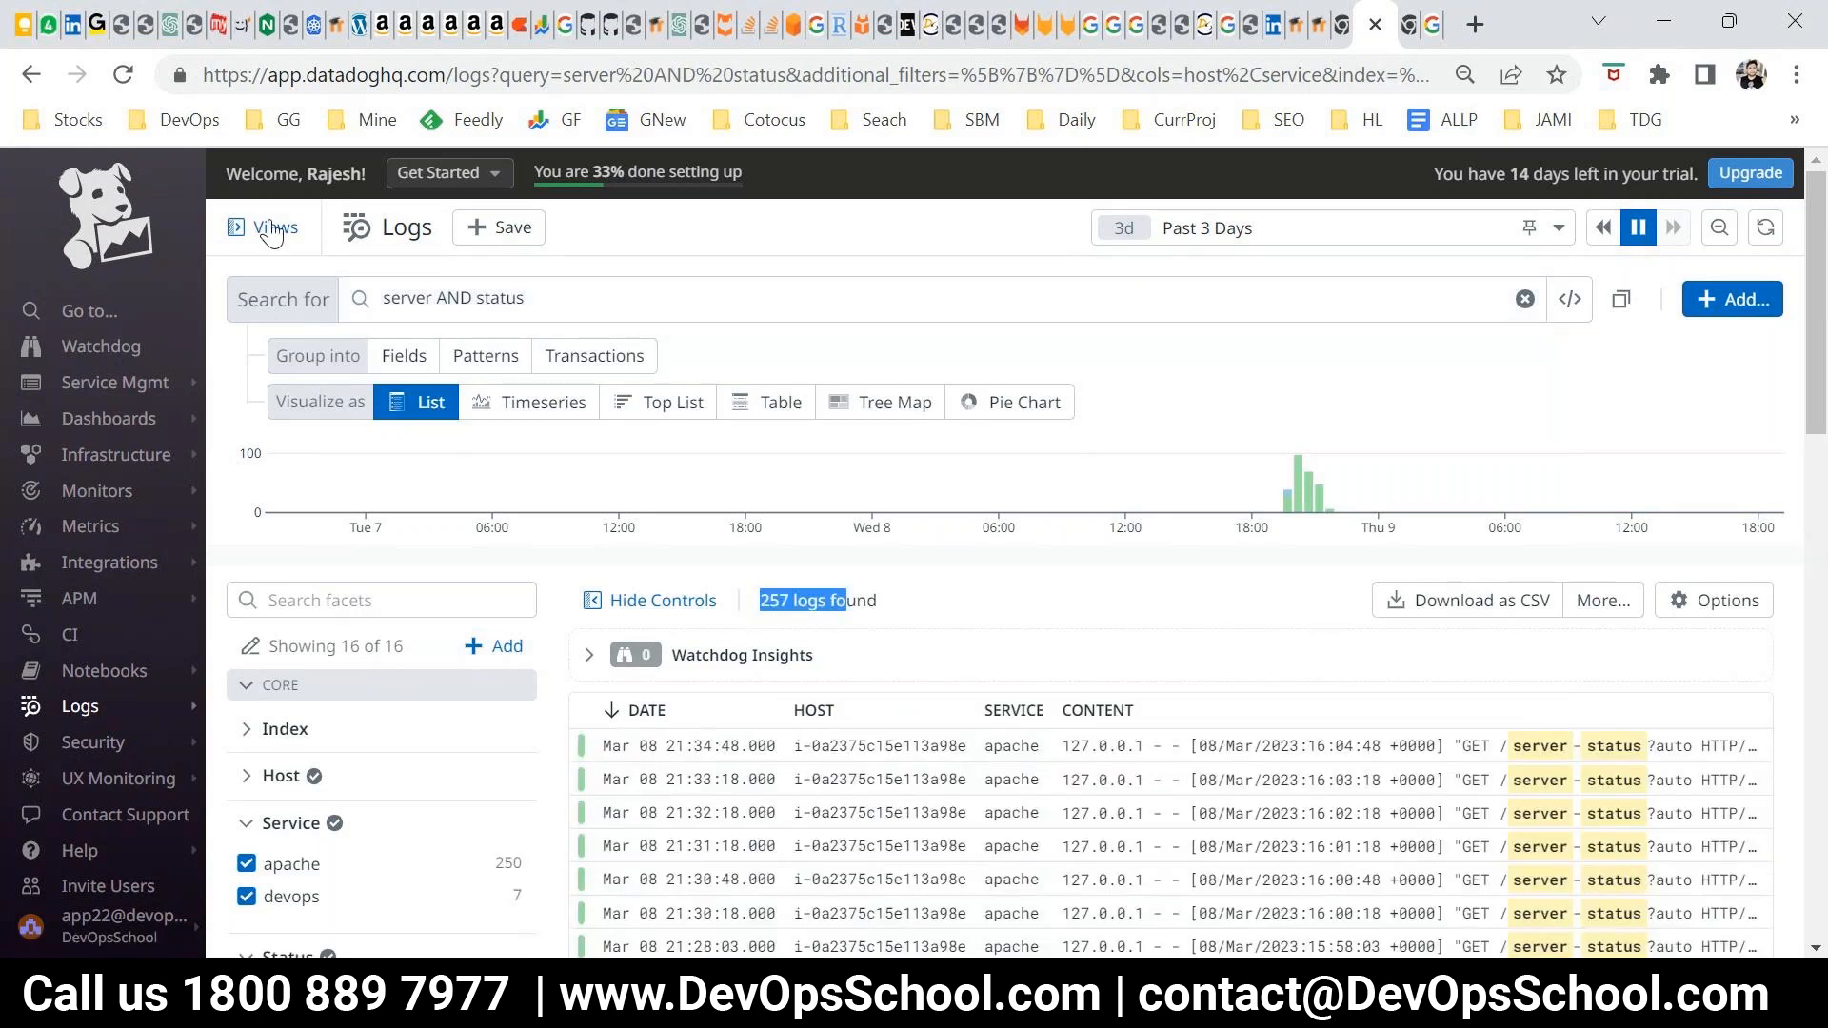
Try the log query "server \ status" with a backslash in place of the AND operator
{"action": "left_click", "coordinate": [460, 287]}
{"action": "double_click", "coordinate": [460, 297]}
{"action": "type", "text": "\\"}
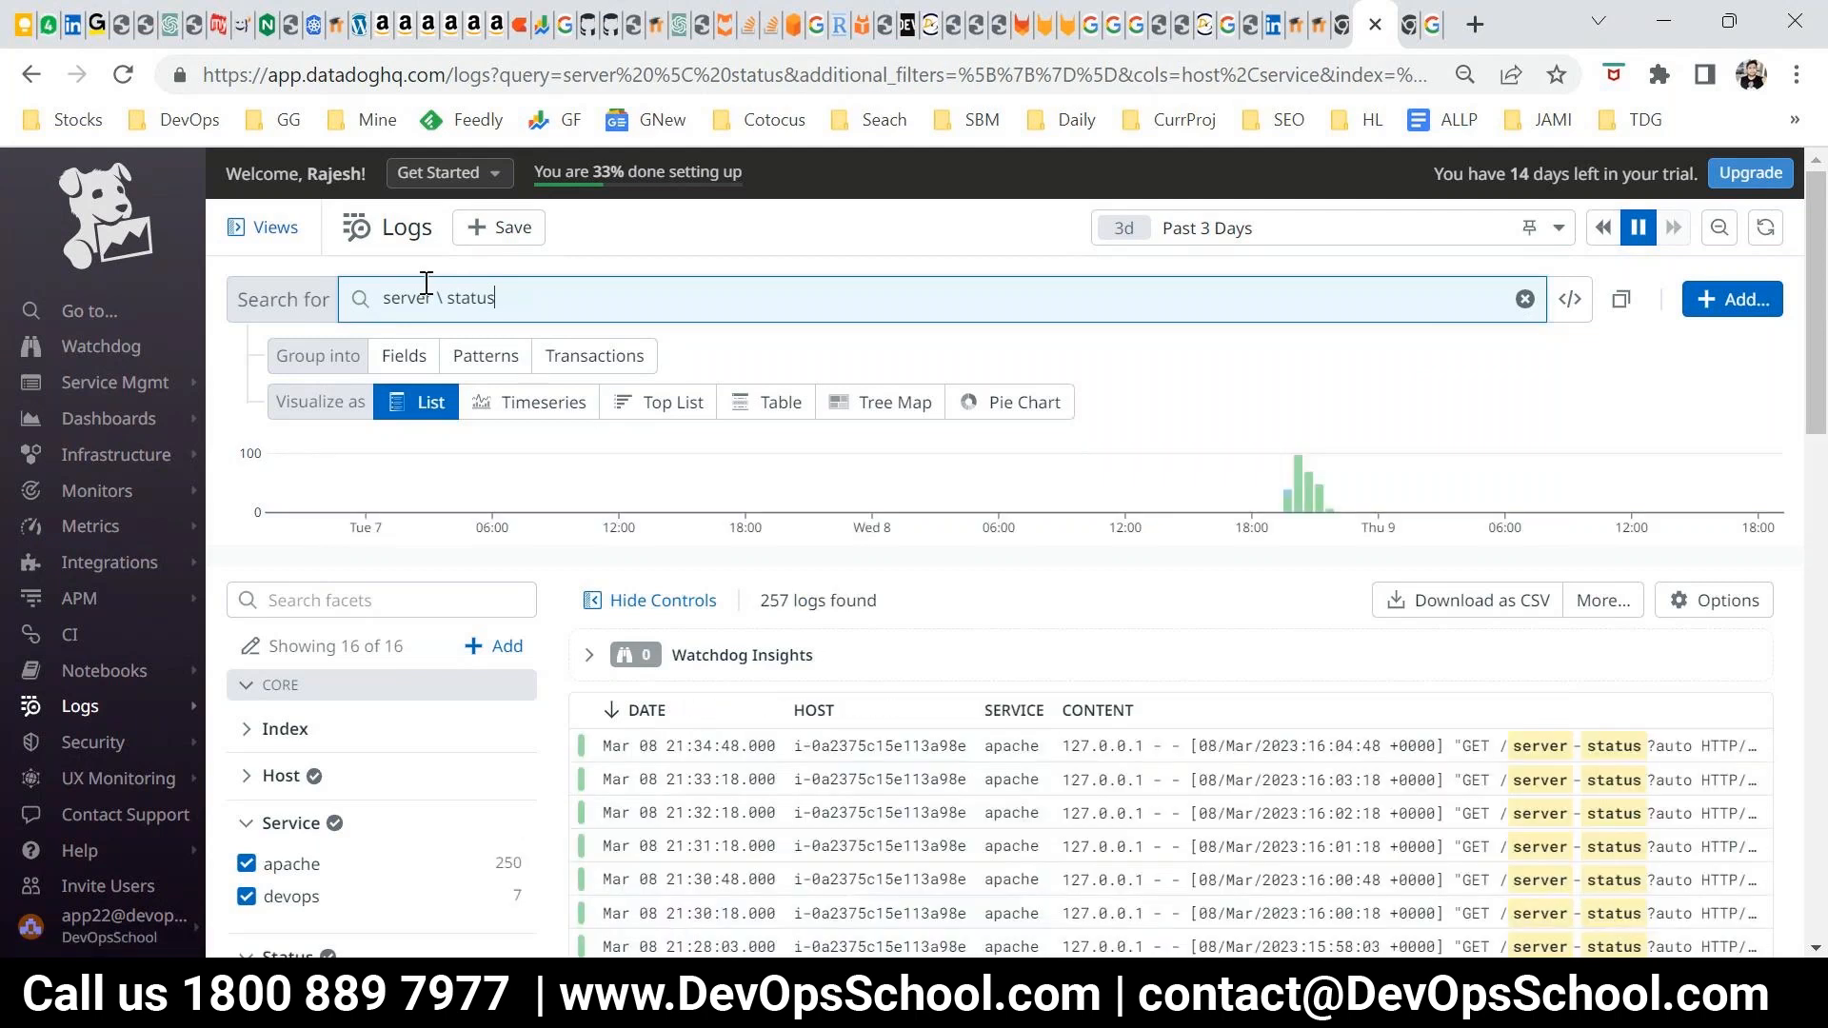
Remove the backslash so the log query reads "server status", and highlight the number of logs found
{"action": "left_click", "coordinate": [446, 300]}
{"action": "key", "text": "BackSpace"}
{"action": "key", "text": "BackSpace"}
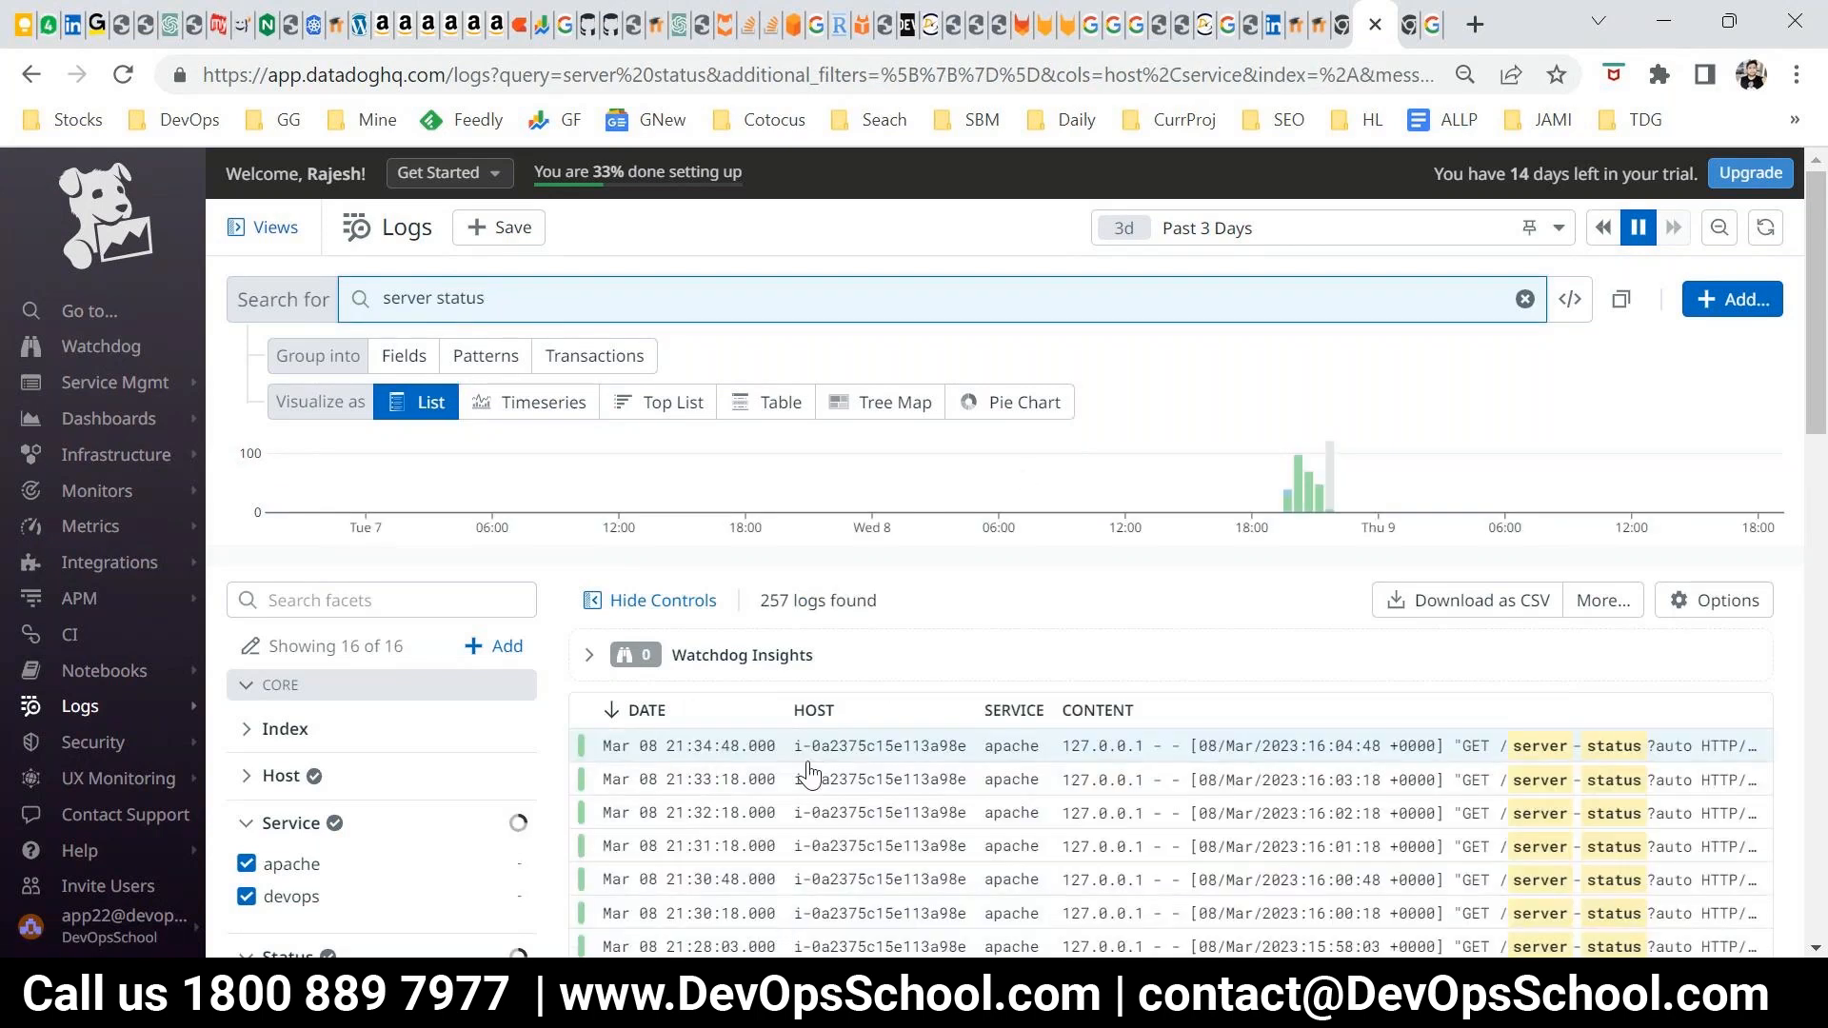
{"action": "left_click_drag", "start_coordinate": [760, 599], "coordinate": [871, 610]}
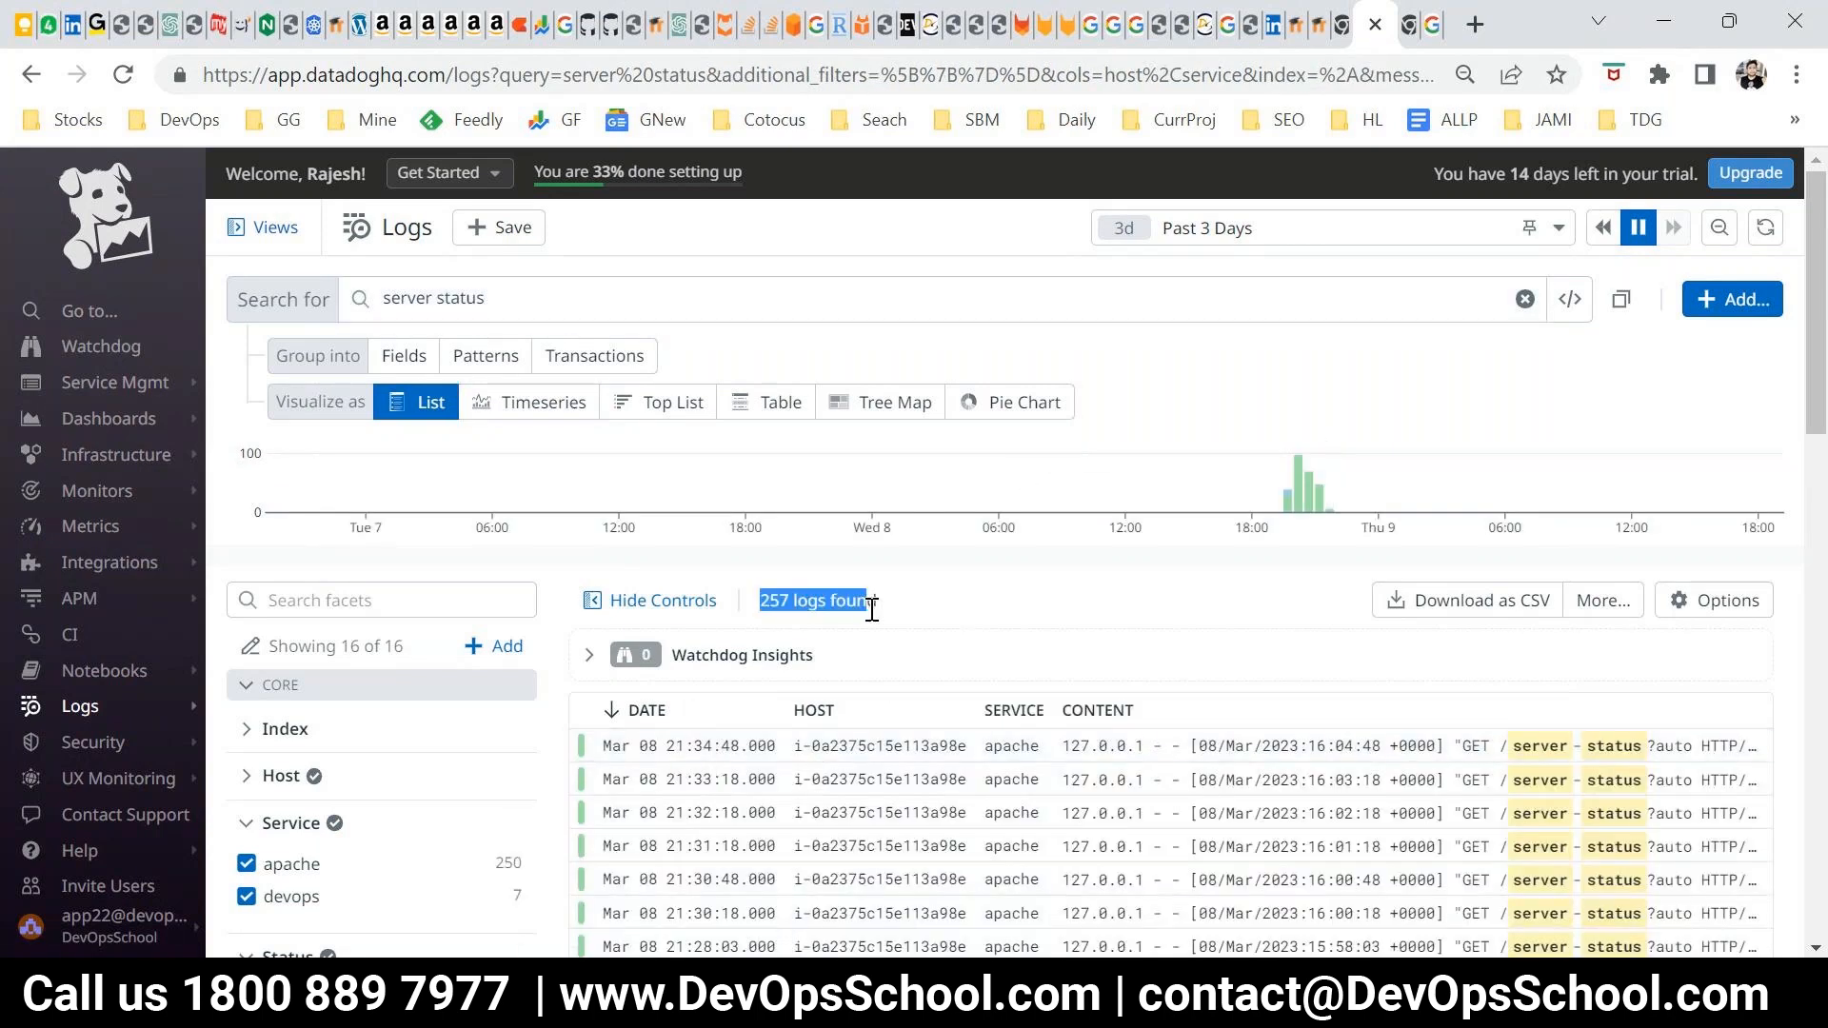
Enclose the query in double quotes as "server status", run it as an exact phrase, and look through the matching logs
{"action": "left_click", "coordinate": [506, 307]}
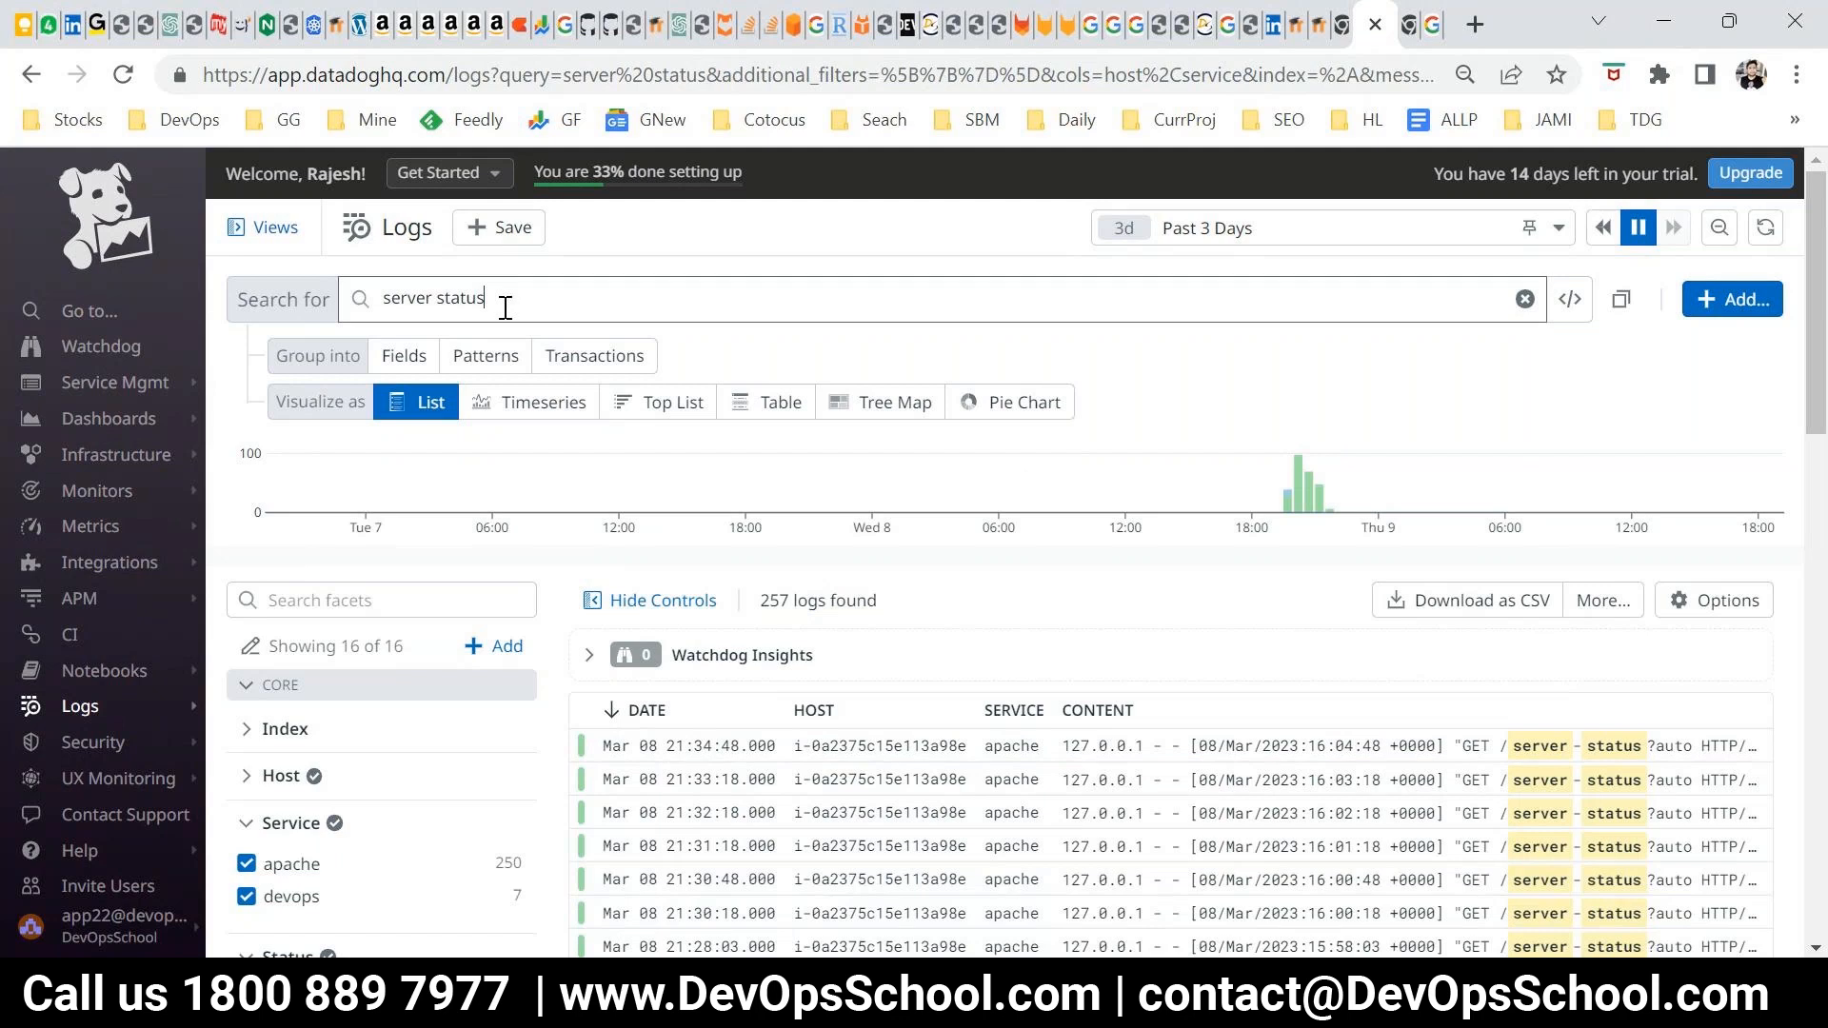
{"action": "left_click", "coordinate": [499, 310]}
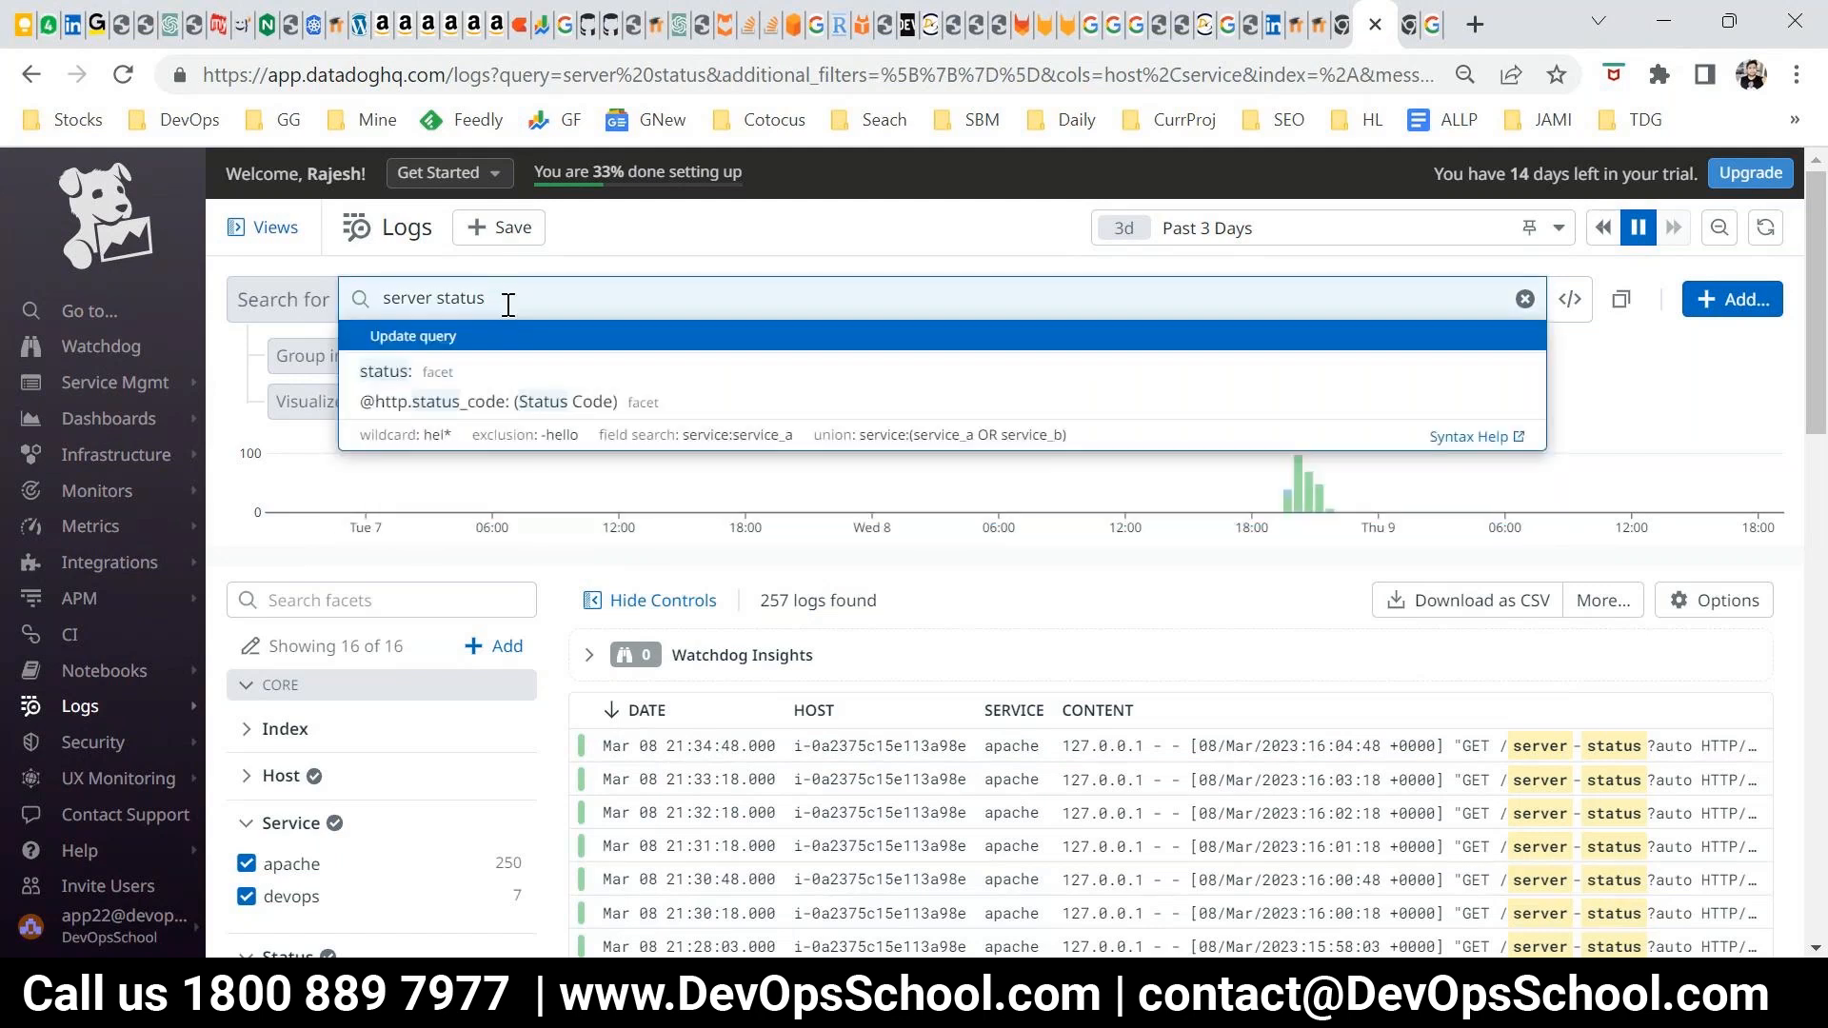
{"action": "type", "text": "\""}
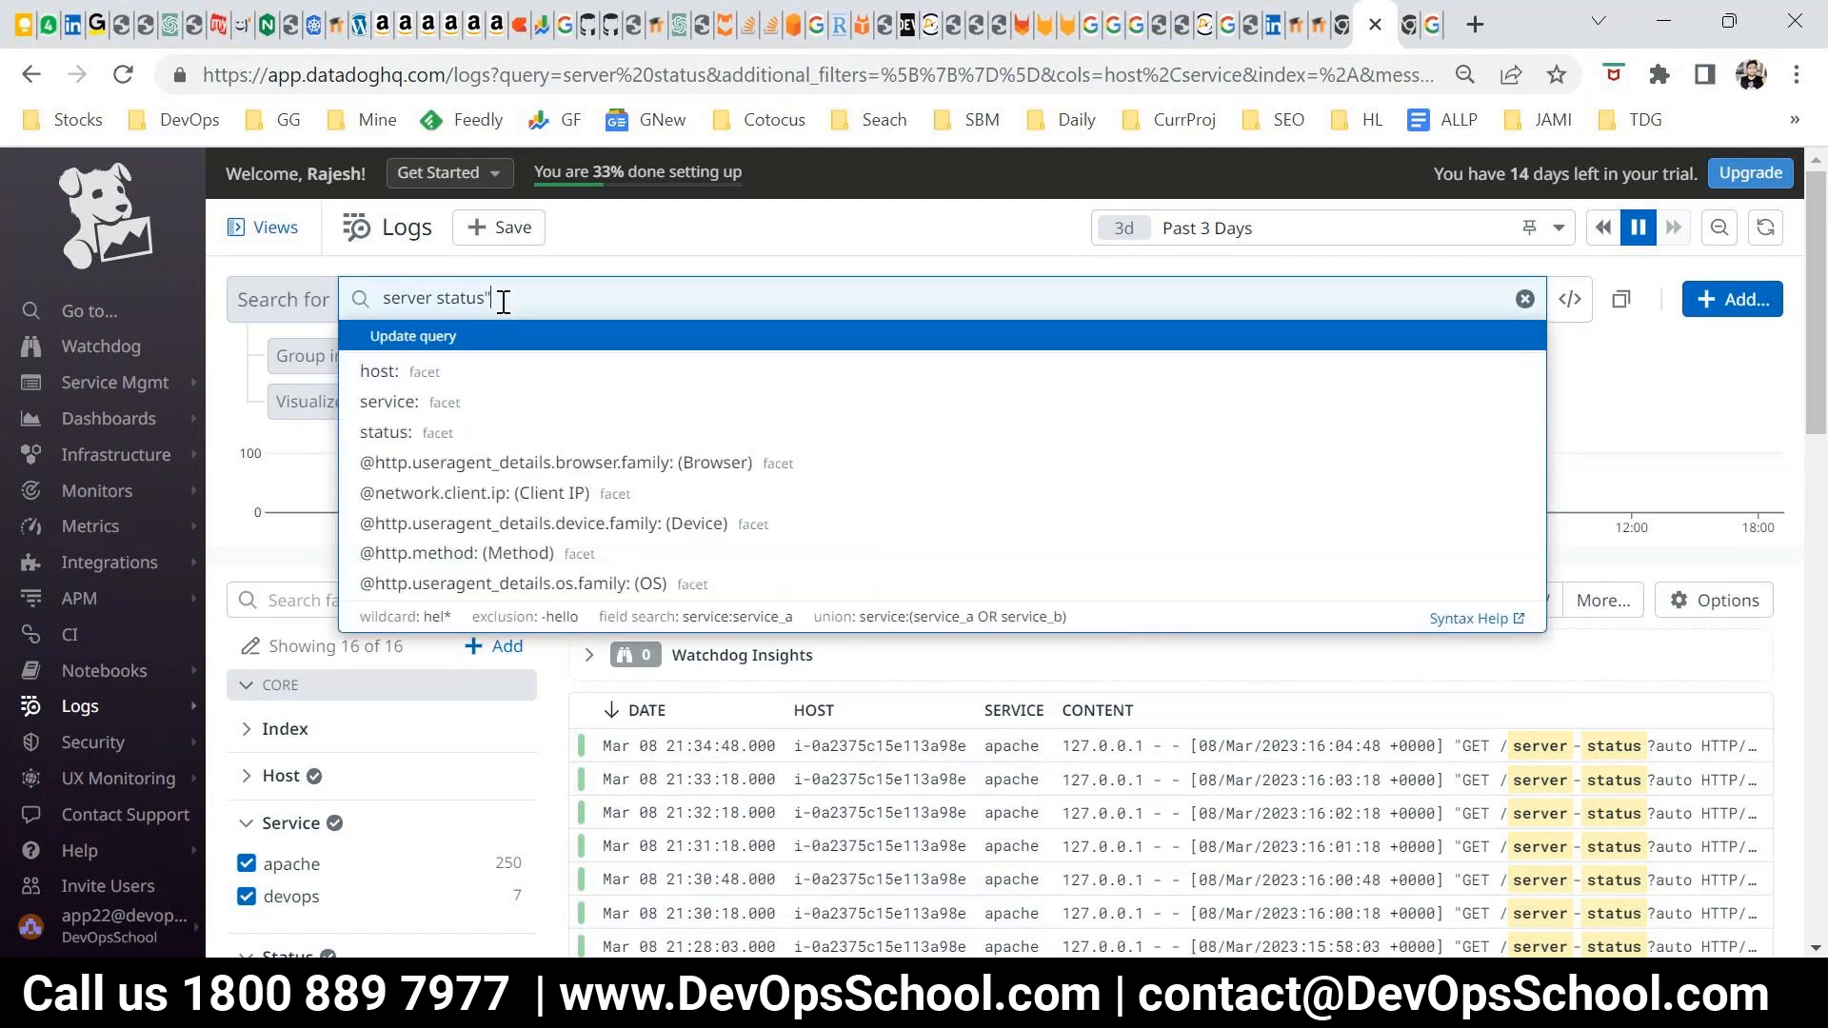
{"action": "key", "text": "Left"}
{"action": "key", "text": "Left"}
{"action": "key", "text": "Left"}
{"action": "key", "text": "Left"}
{"action": "key", "text": "Left"}
{"action": "key", "text": "Left"}
{"action": "key", "text": "Left"}
{"action": "key", "text": "Left"}
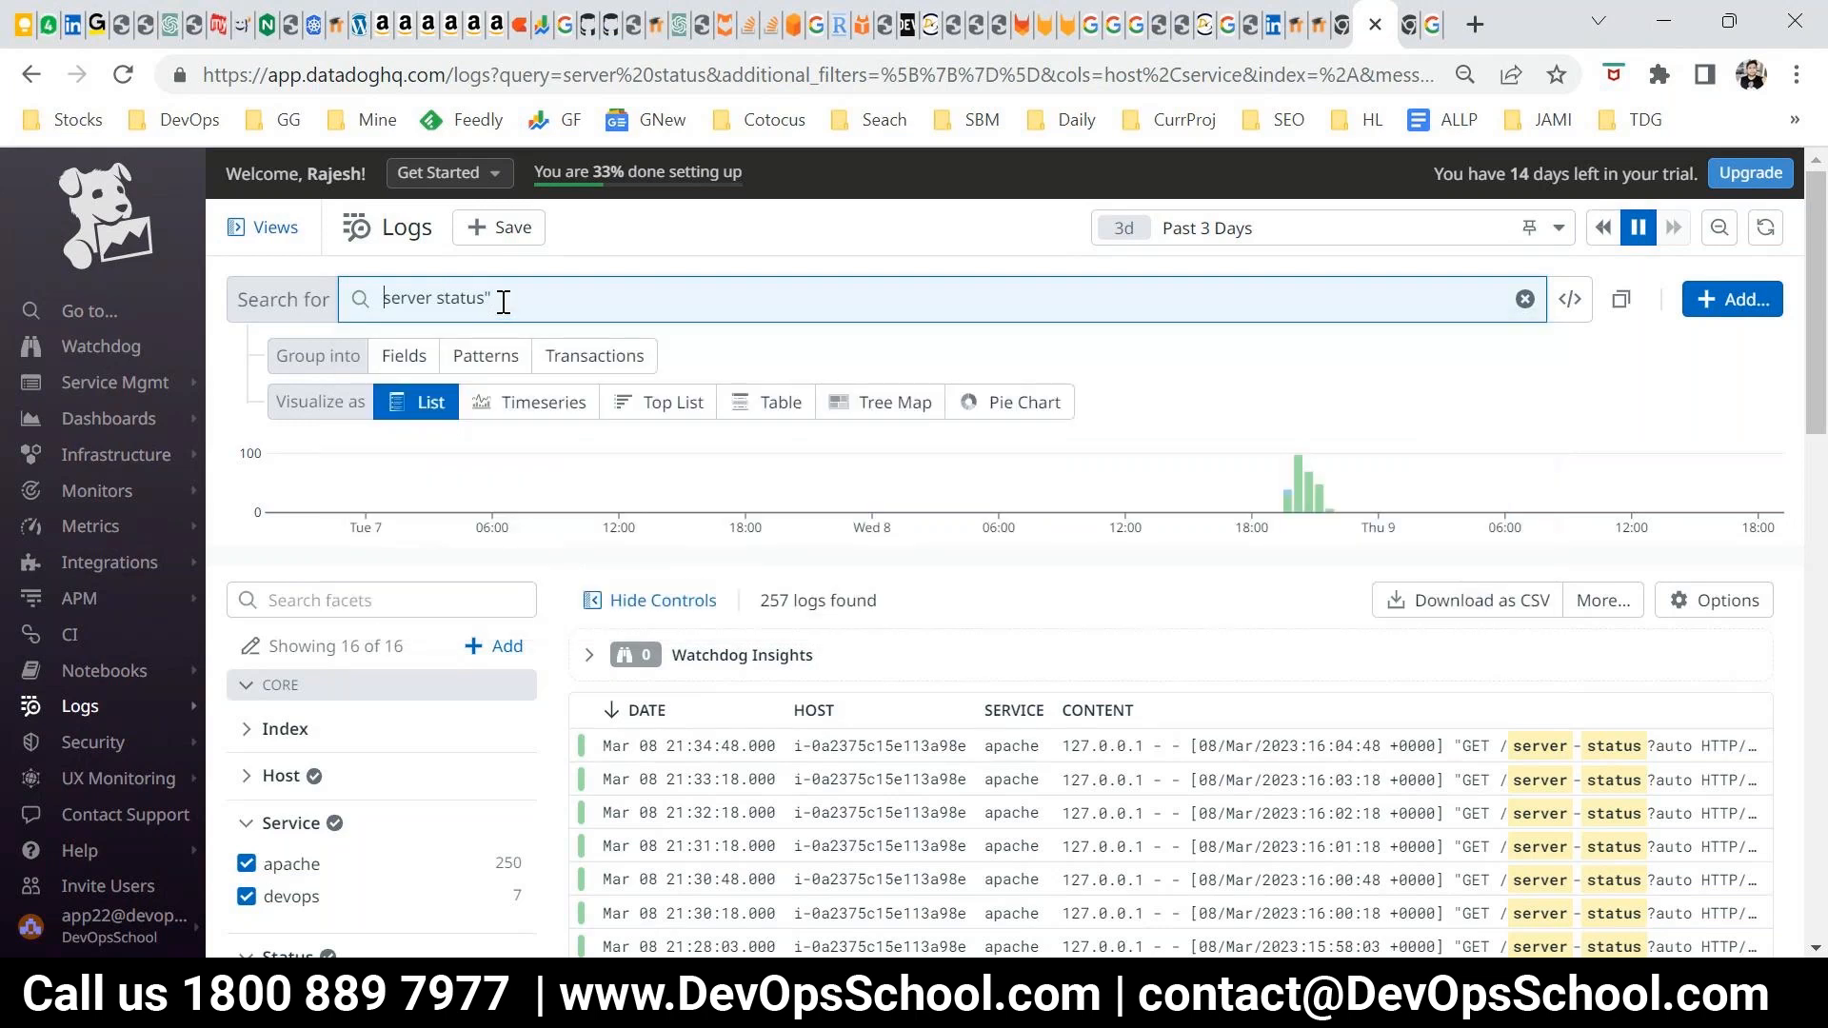
{"action": "type", "text": "\""}
{"action": "key", "text": "Return"}
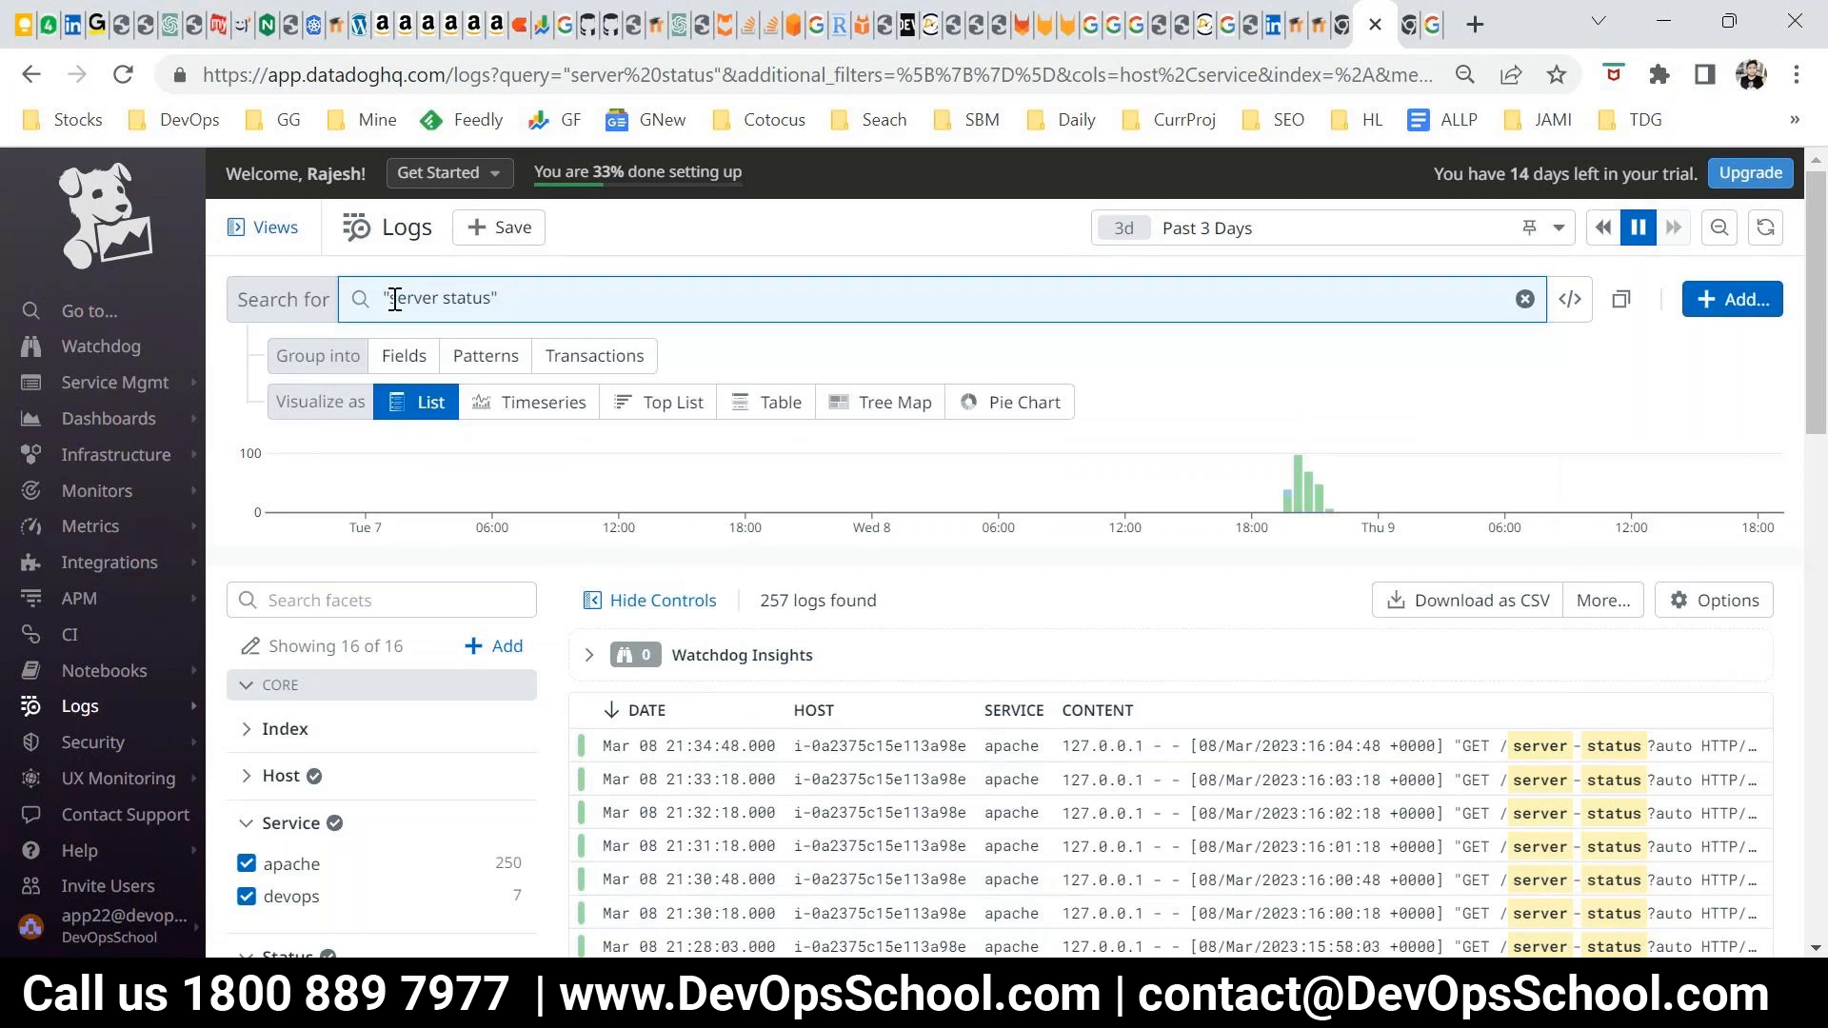
{"action": "scroll", "coordinate": [1101, 780], "scroll_direction": "down", "scroll_amount": 2}
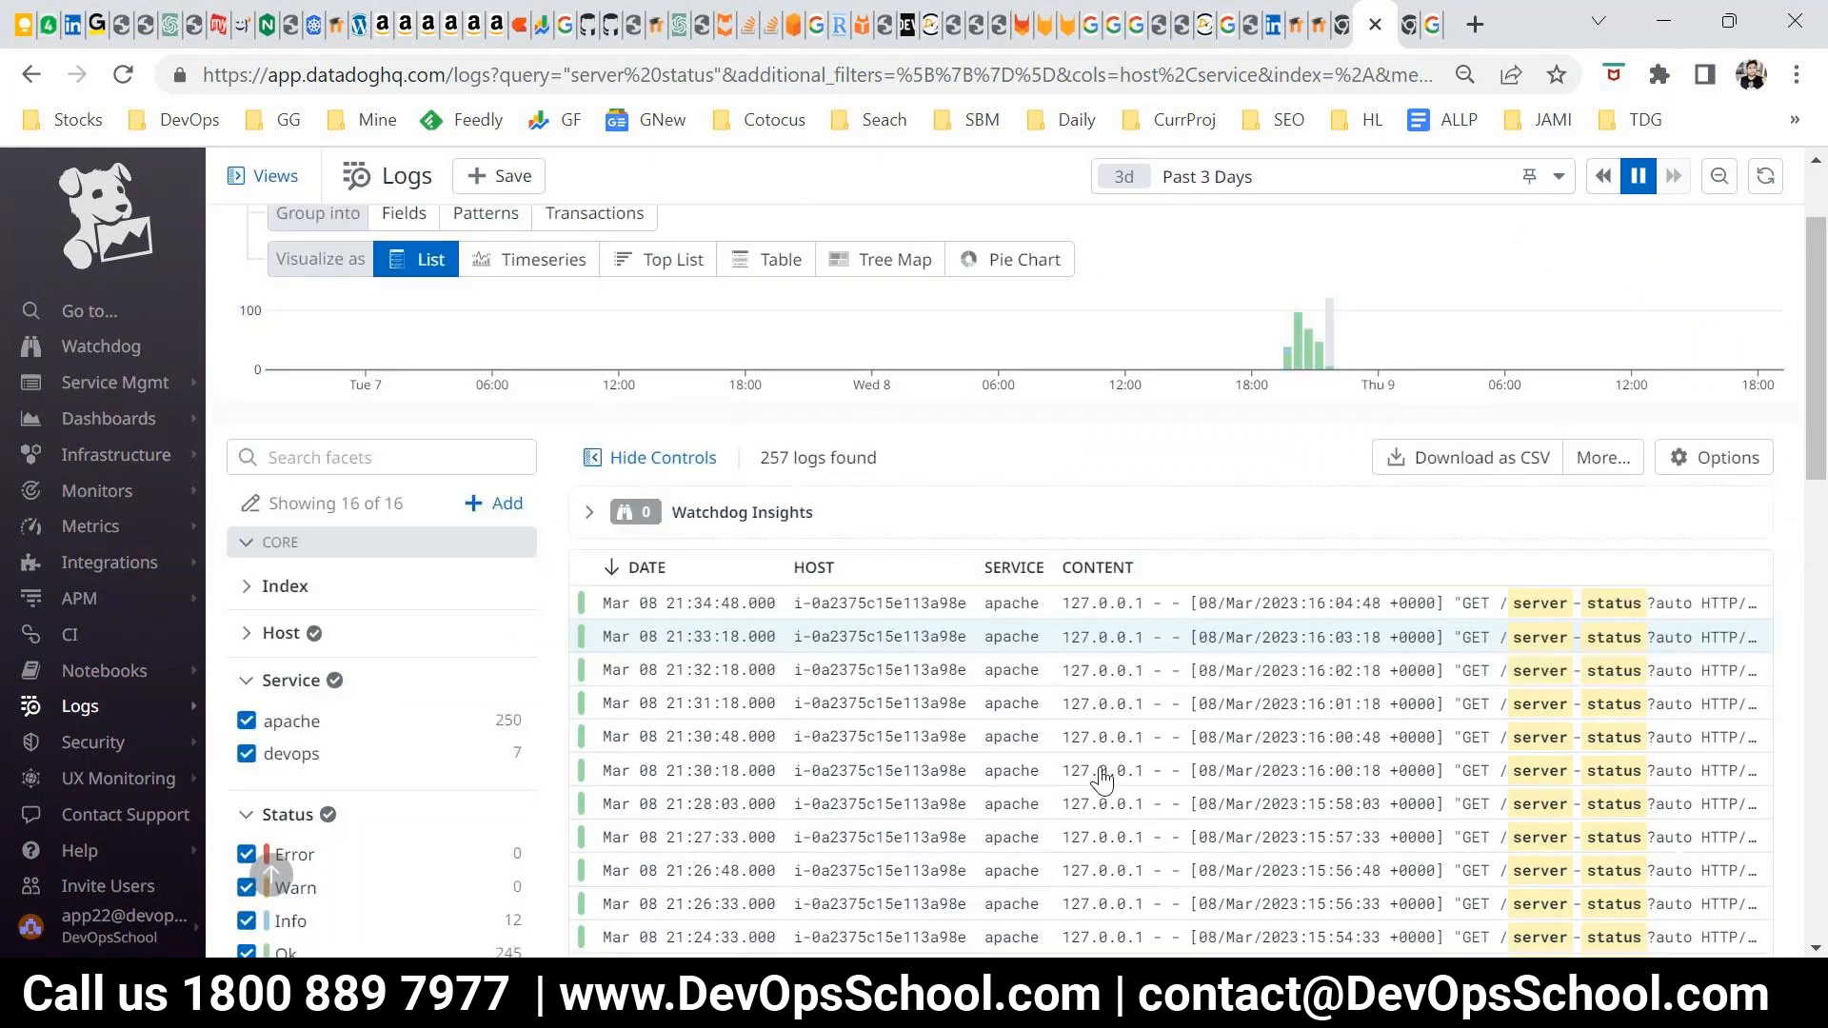
{"action": "scroll", "coordinate": [1101, 781], "scroll_direction": "down", "scroll_amount": 3}
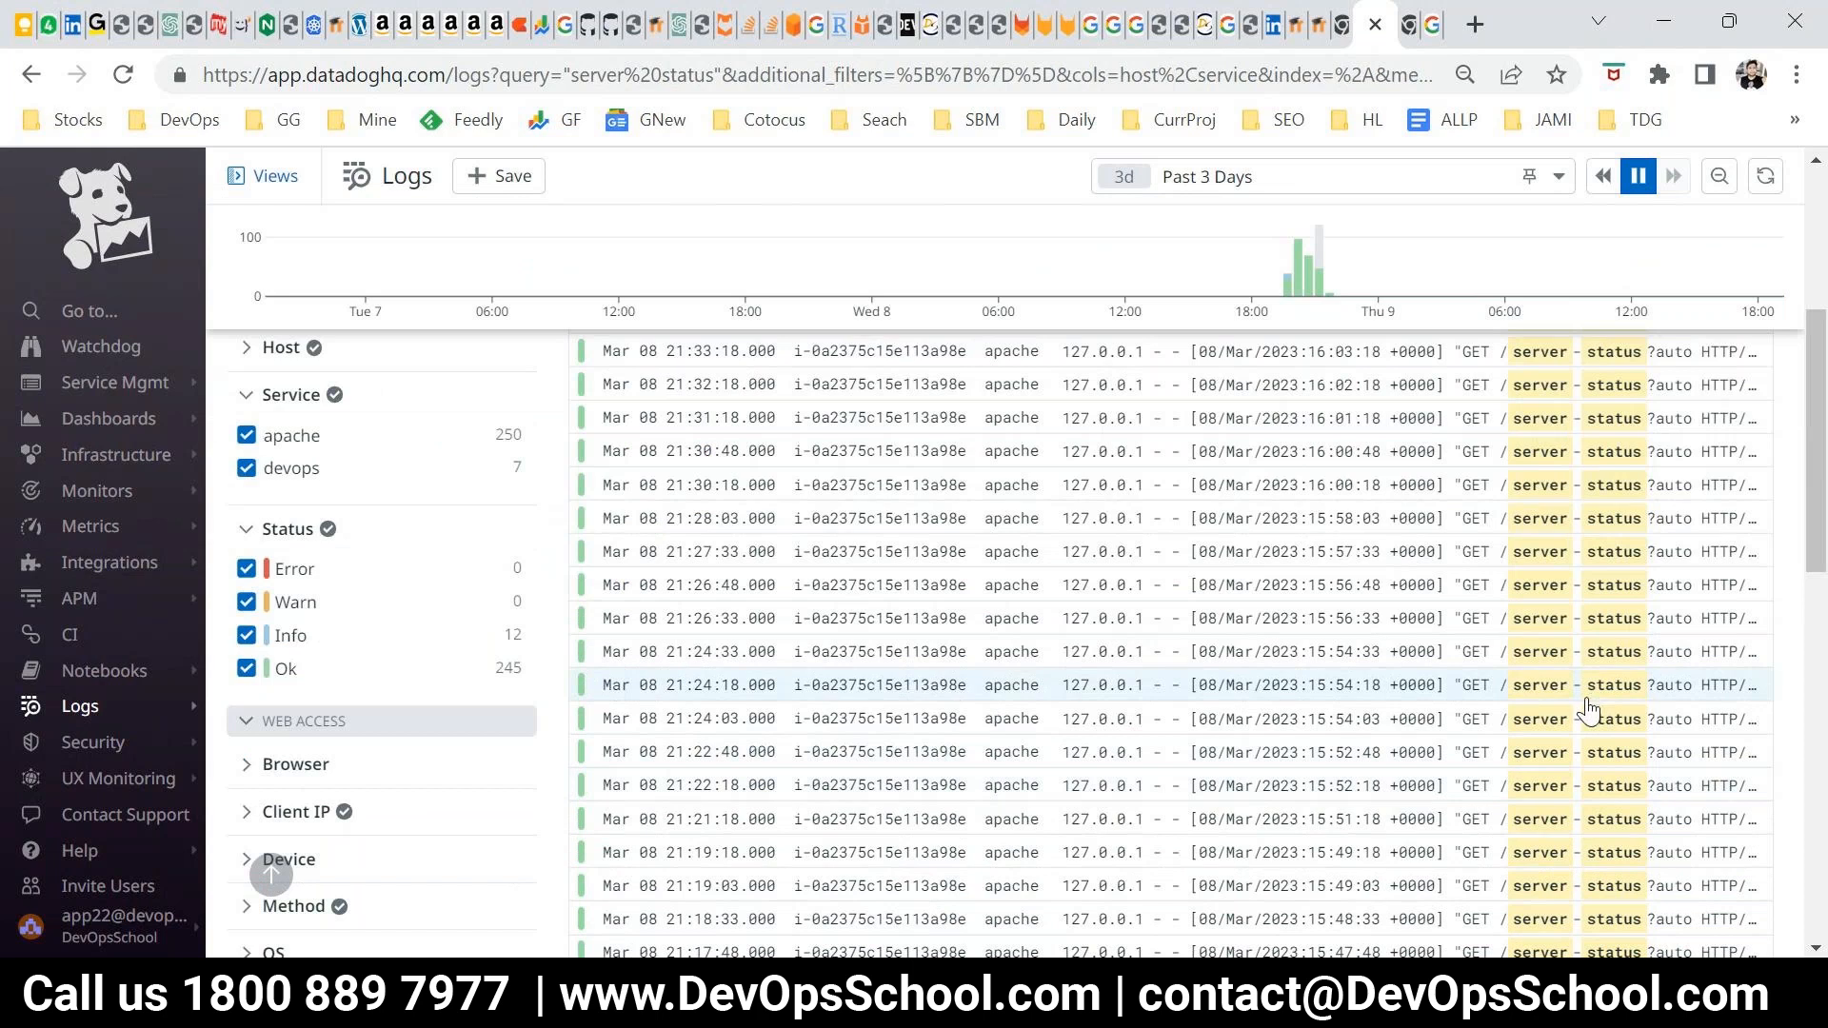
{"action": "scroll", "coordinate": [1572, 752], "scroll_direction": "up", "scroll_amount": 5}
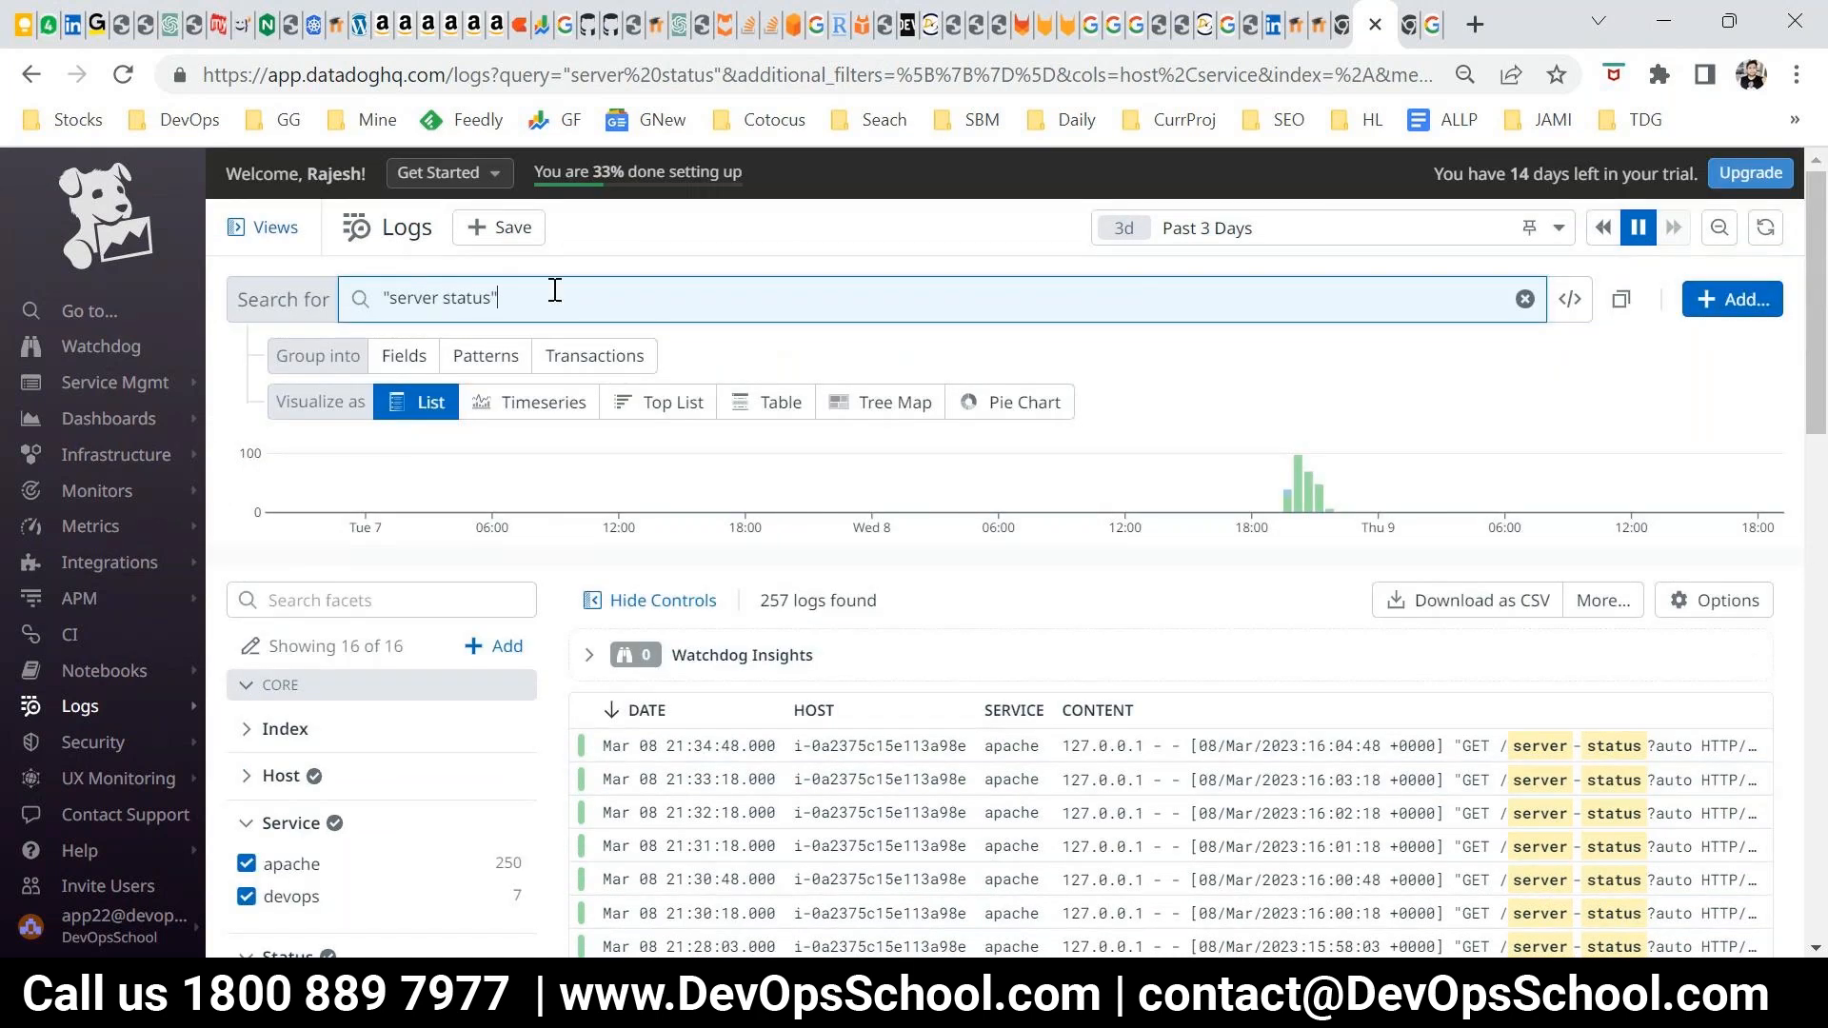
Replace the quoted phrase with the query "server OR Status" and run it
{"action": "left_click_drag", "start_coordinate": [555, 289], "coordinate": [261, 295]}
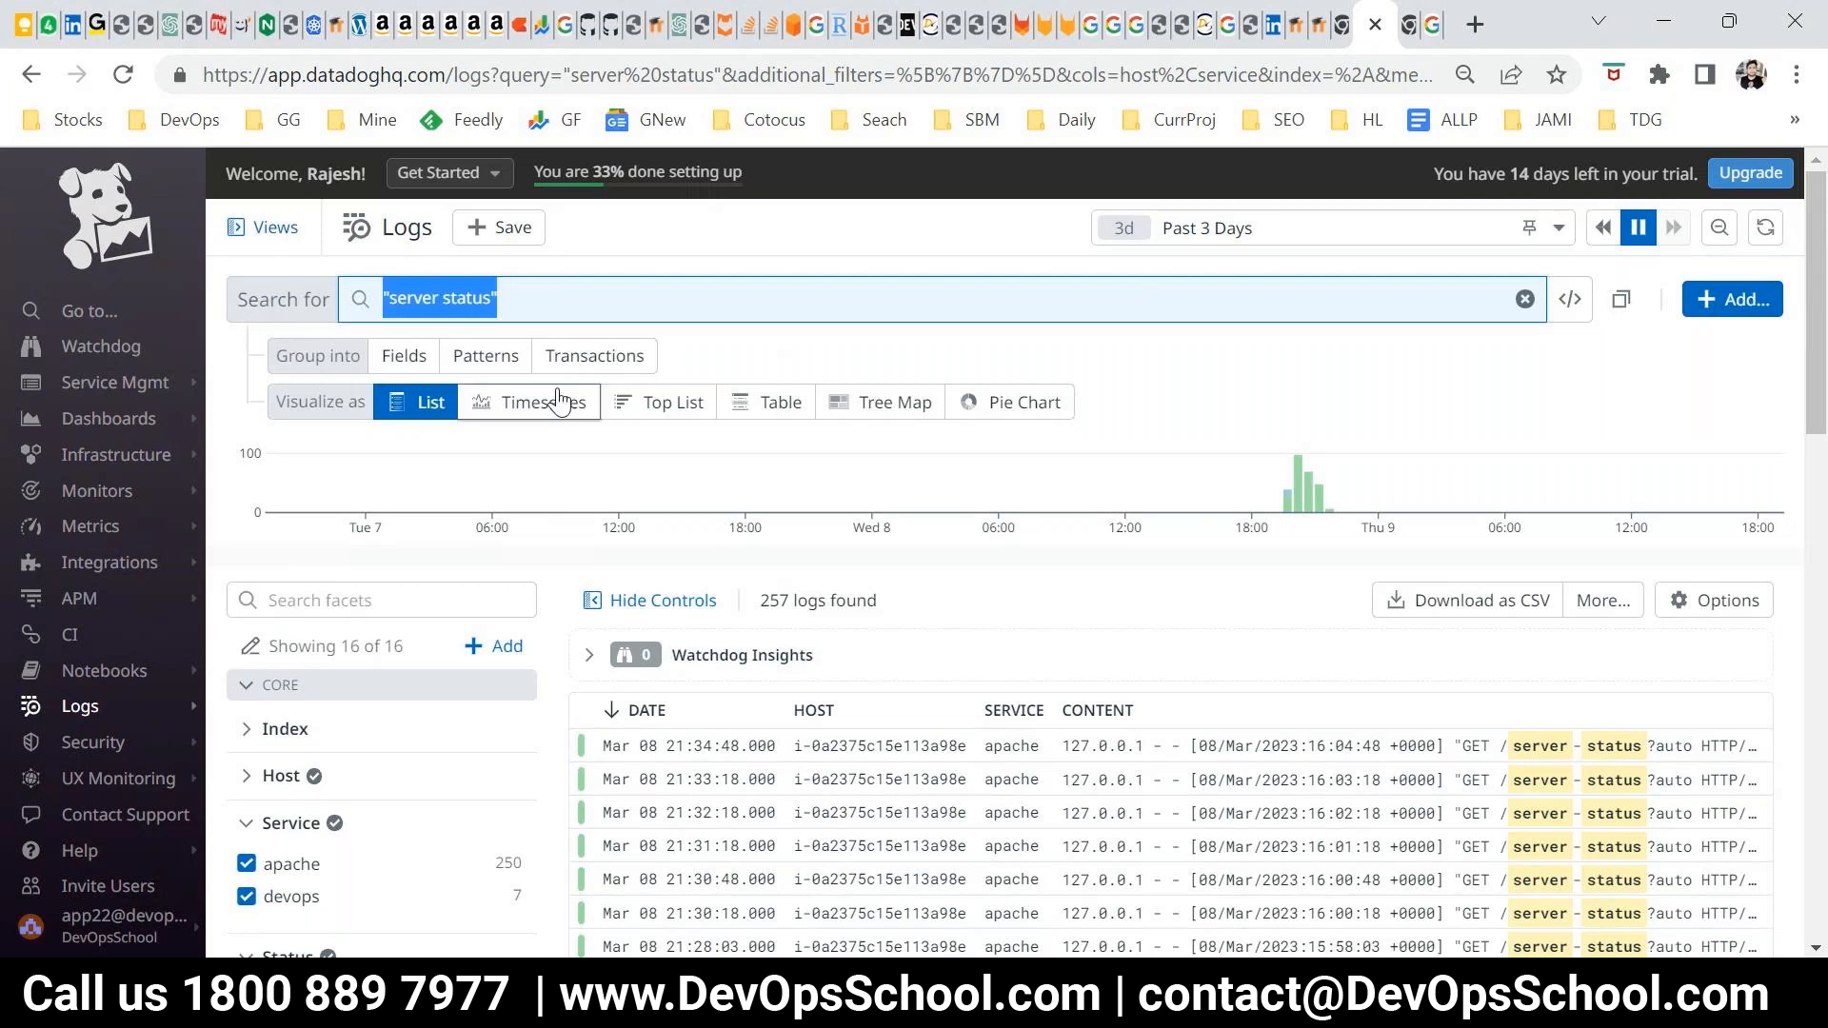
{"action": "type", "text": "ser"}
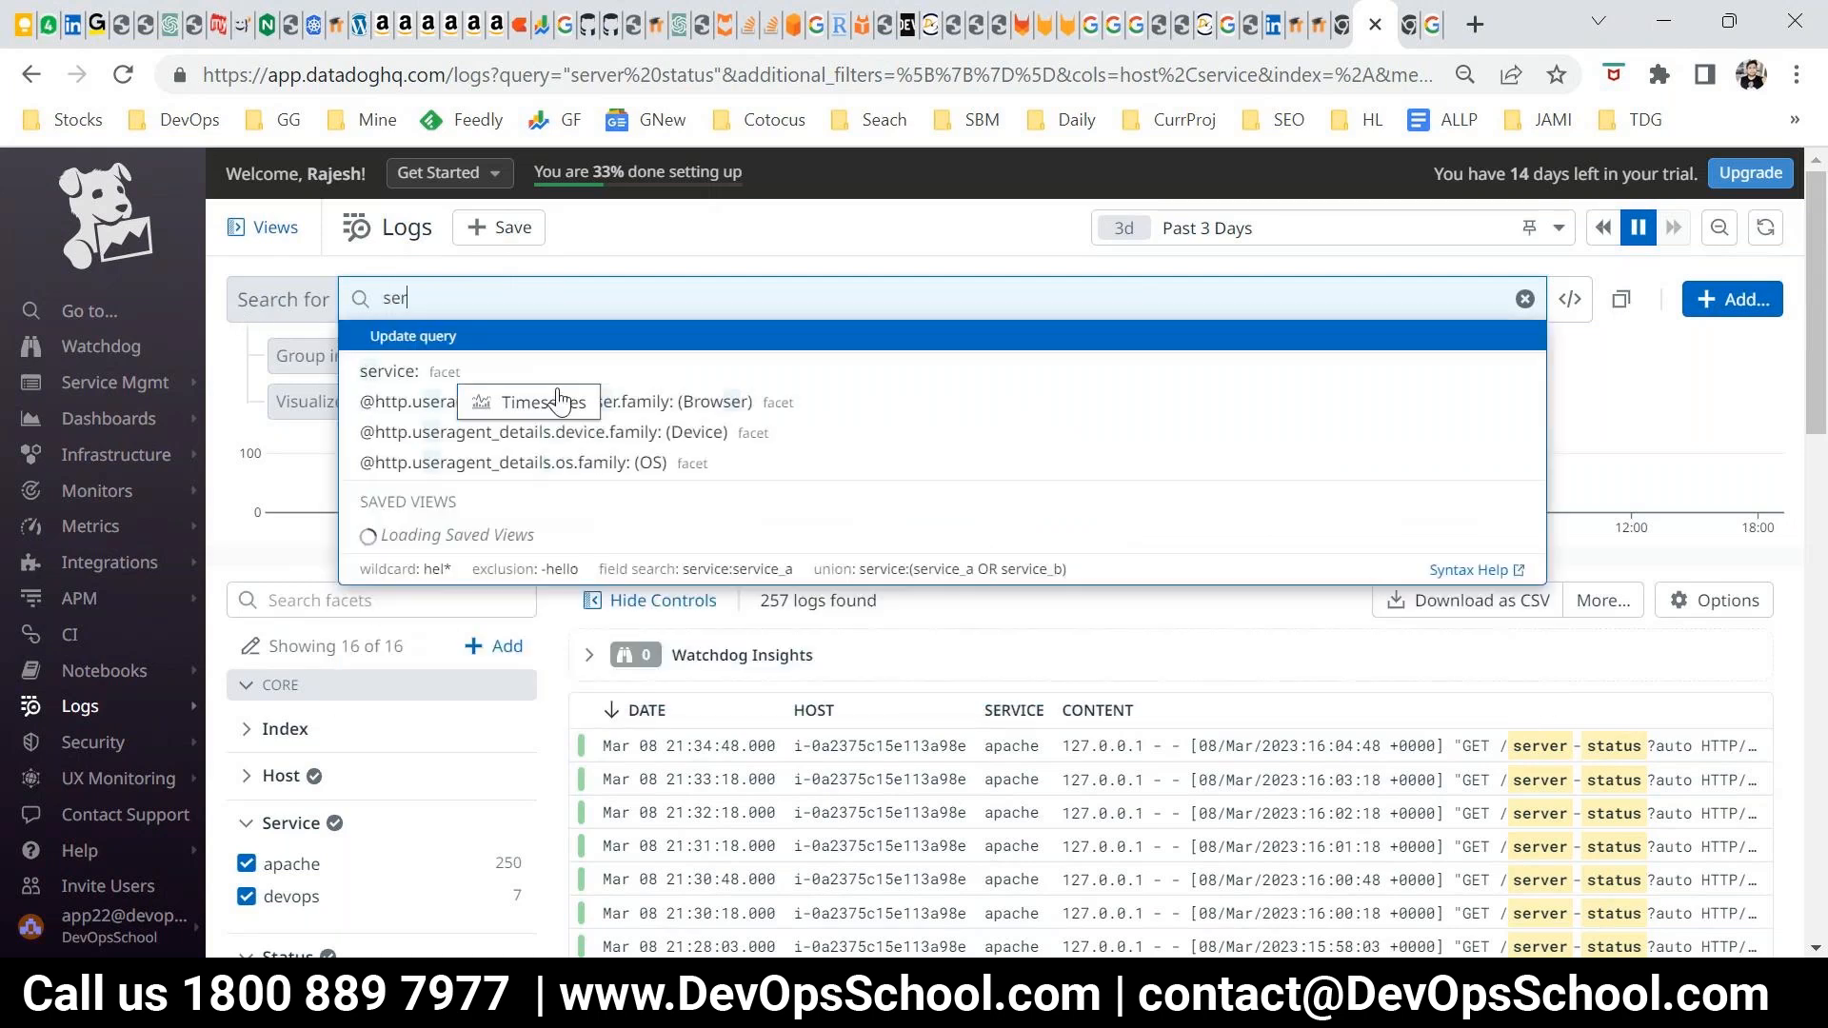
{"action": "type", "text": "ver OR Stat"}
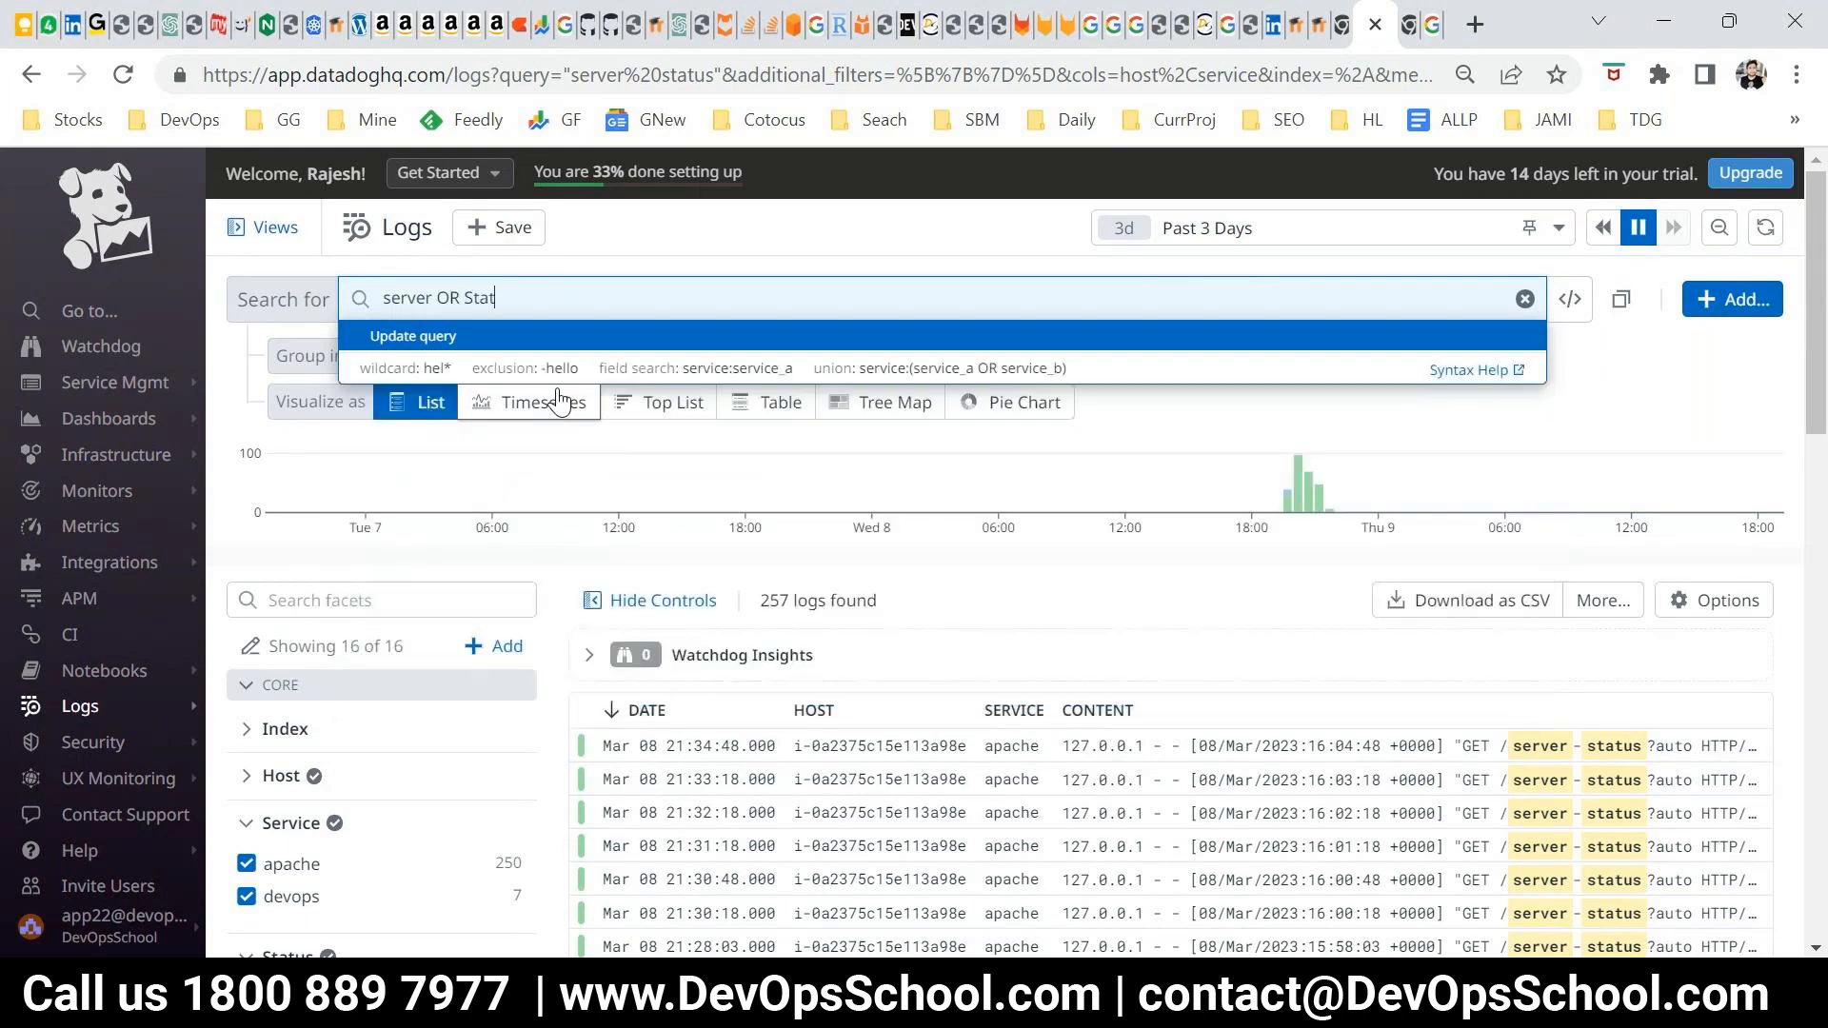
{"action": "type", "text": "us"}
{"action": "key", "text": "Return"}
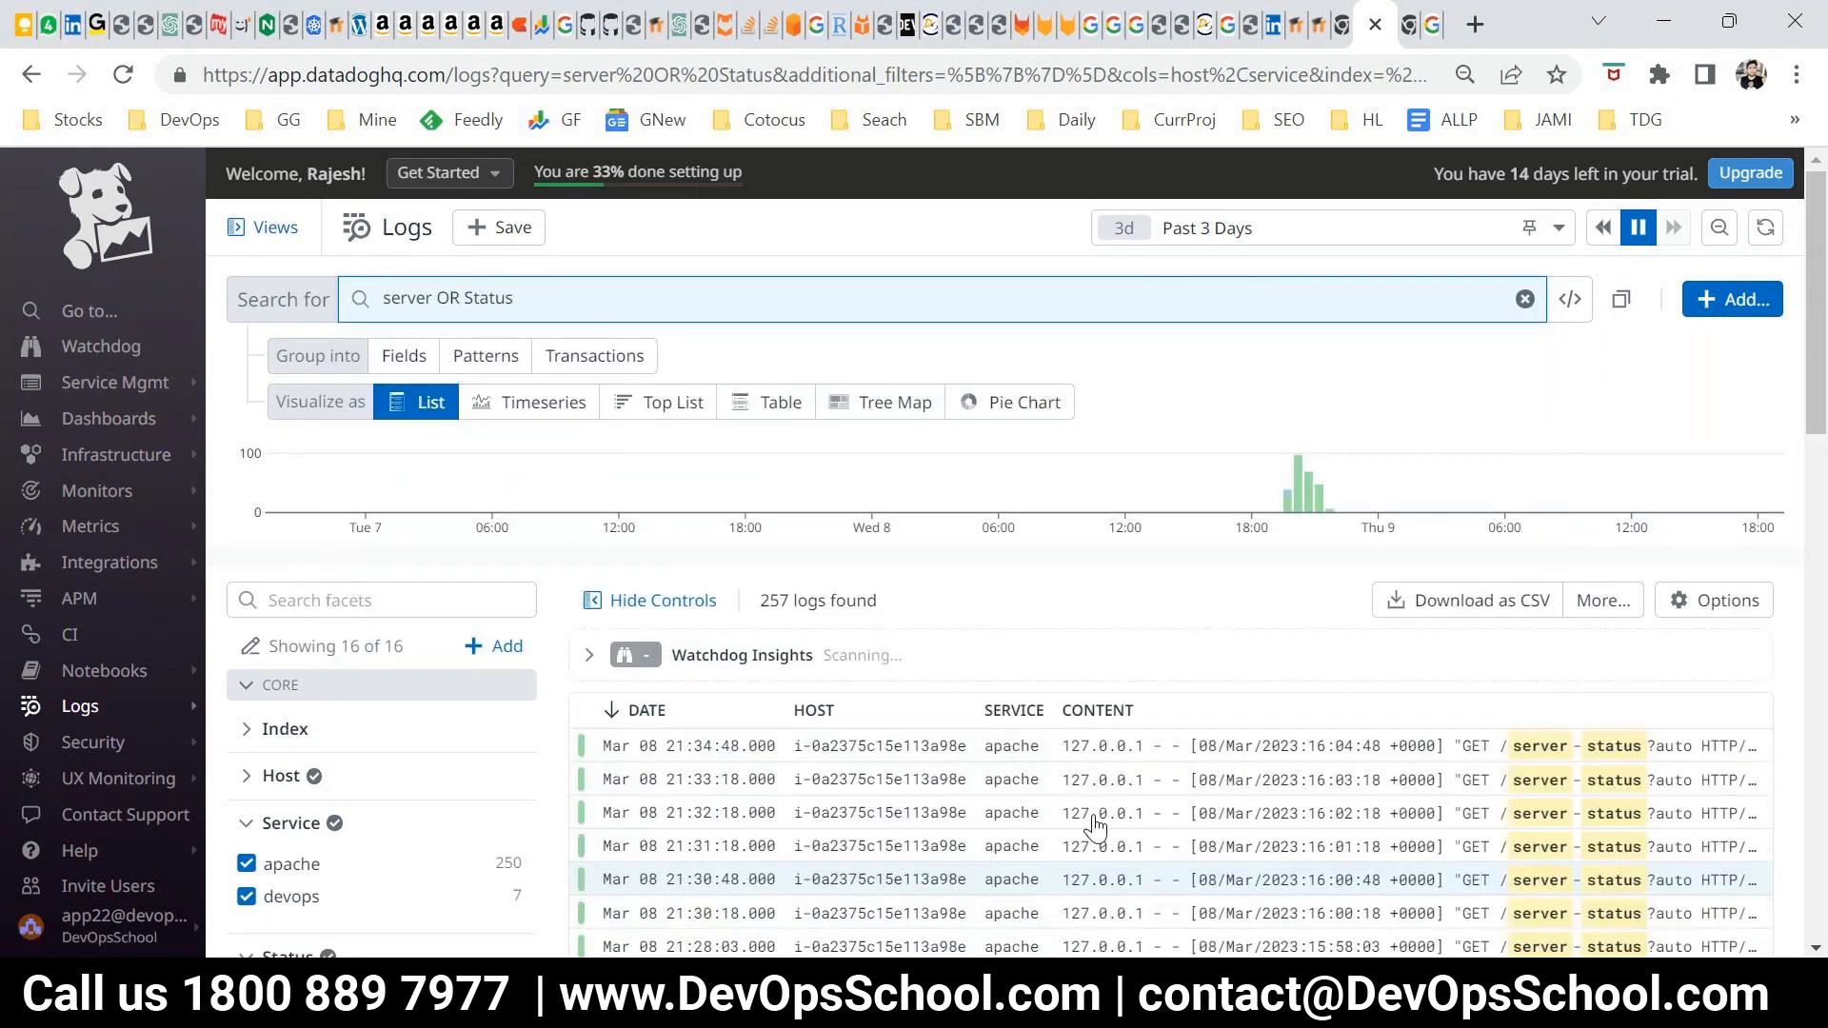
Replace "Status" in the OR query with a person's first name and run the log search
{"action": "double_click", "coordinate": [477, 306]}
{"action": "type", "text": "Rajesh"}
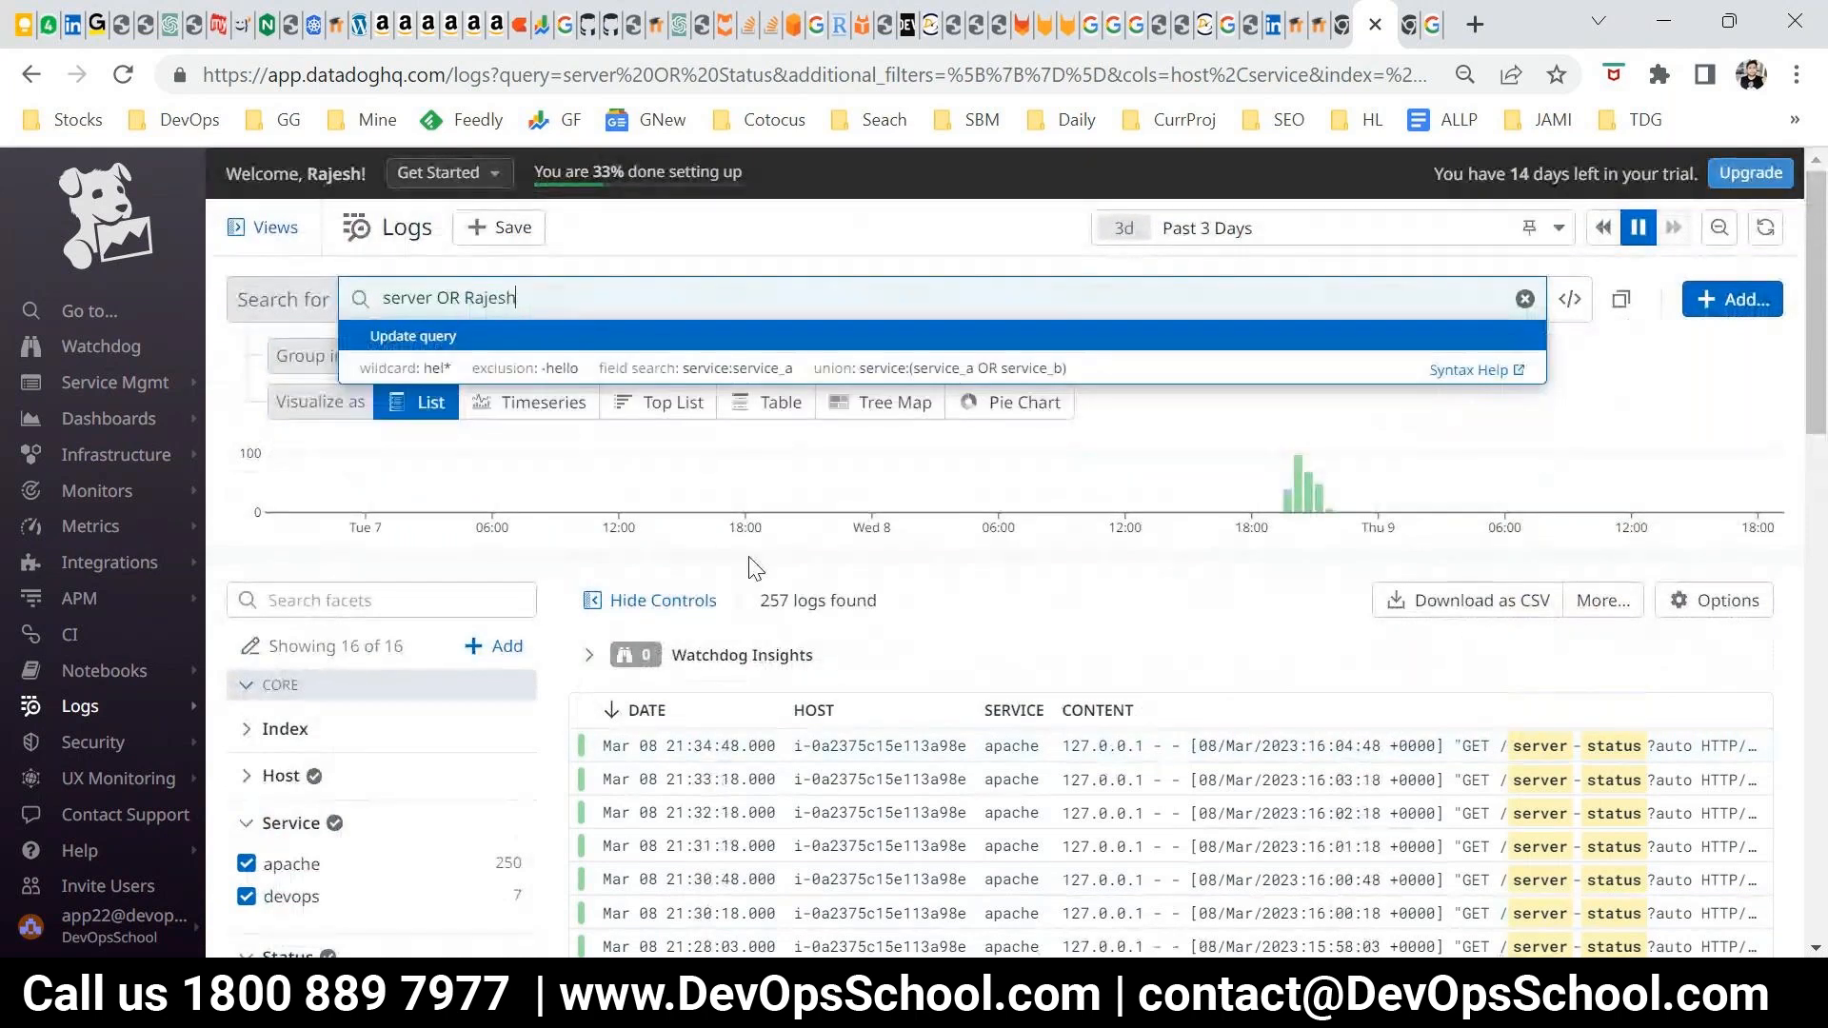
{"action": "key", "text": "Return"}
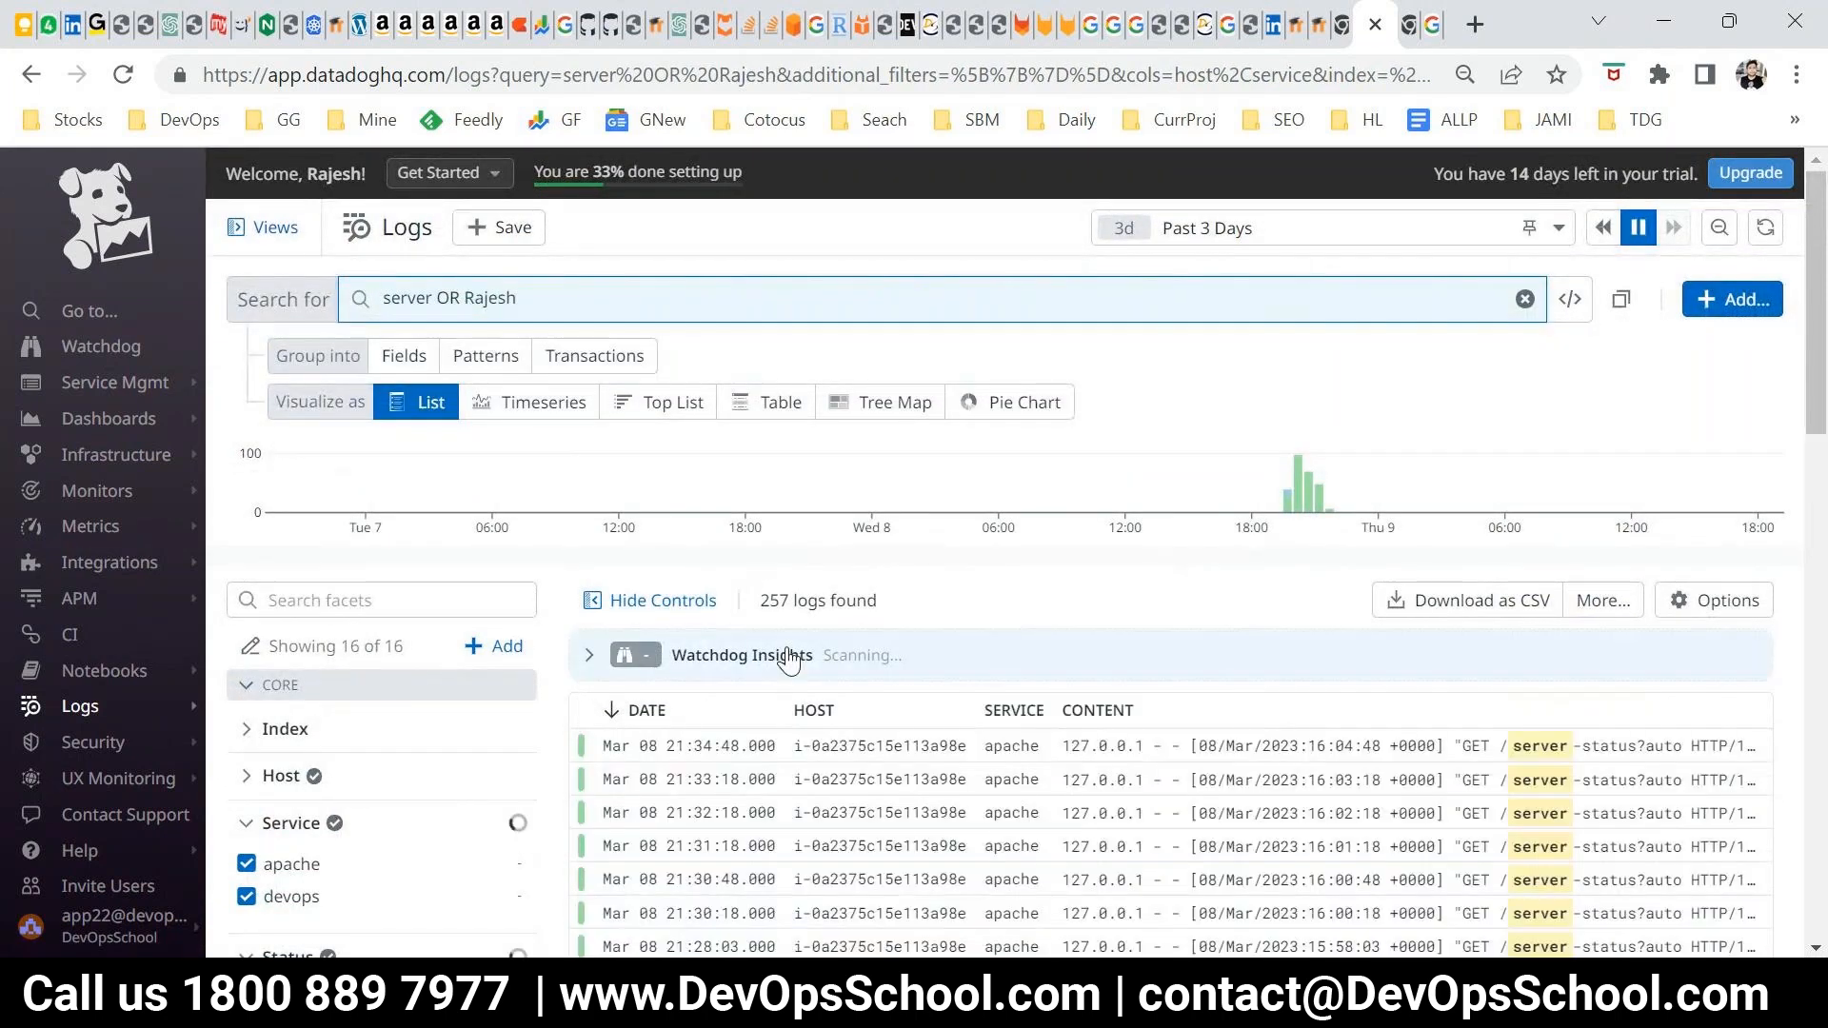
Replace "server" with "DevOps" before the OR operator, keeping the person's first name, and run the log search
{"action": "double_click", "coordinate": [410, 301]}
{"action": "type", "text": "Dev"}
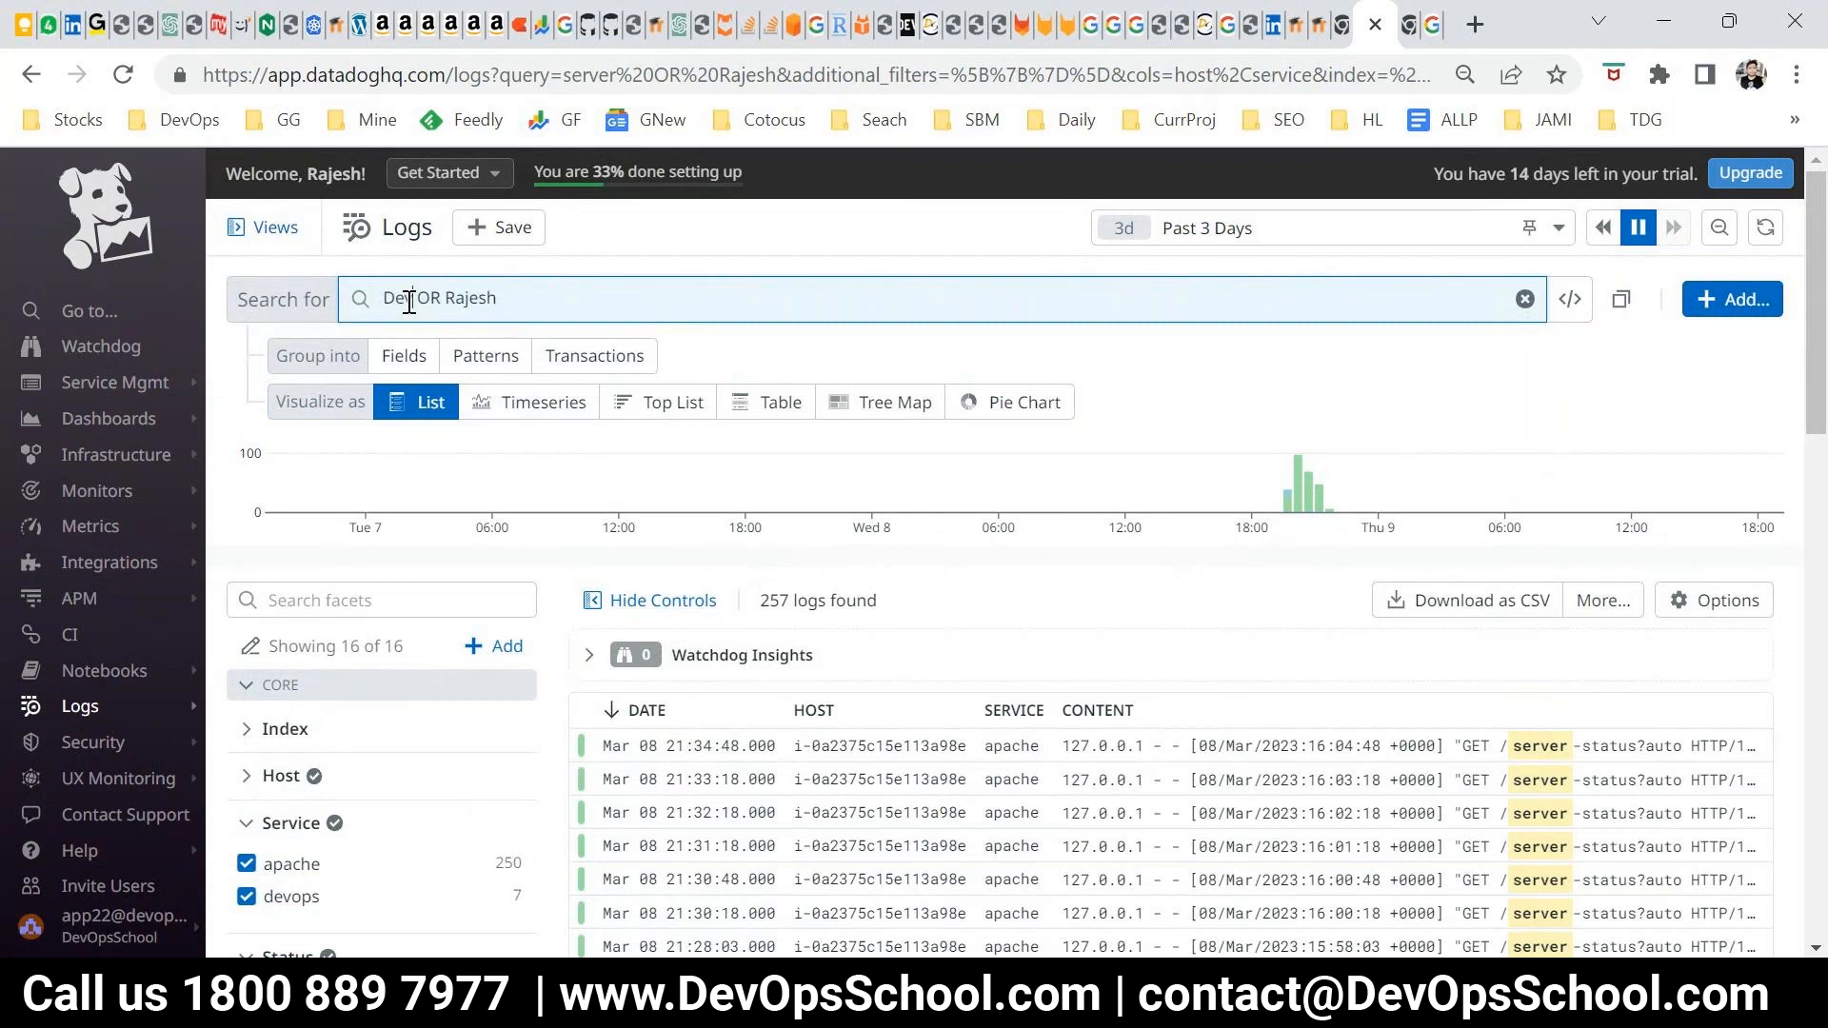
{"action": "type", "text": "Ops"}
{"action": "key", "text": "Return"}
Replace the person's name after OR with "server" to search the logs for "DevOps OR server"
{"action": "double_click", "coordinate": [502, 299]}
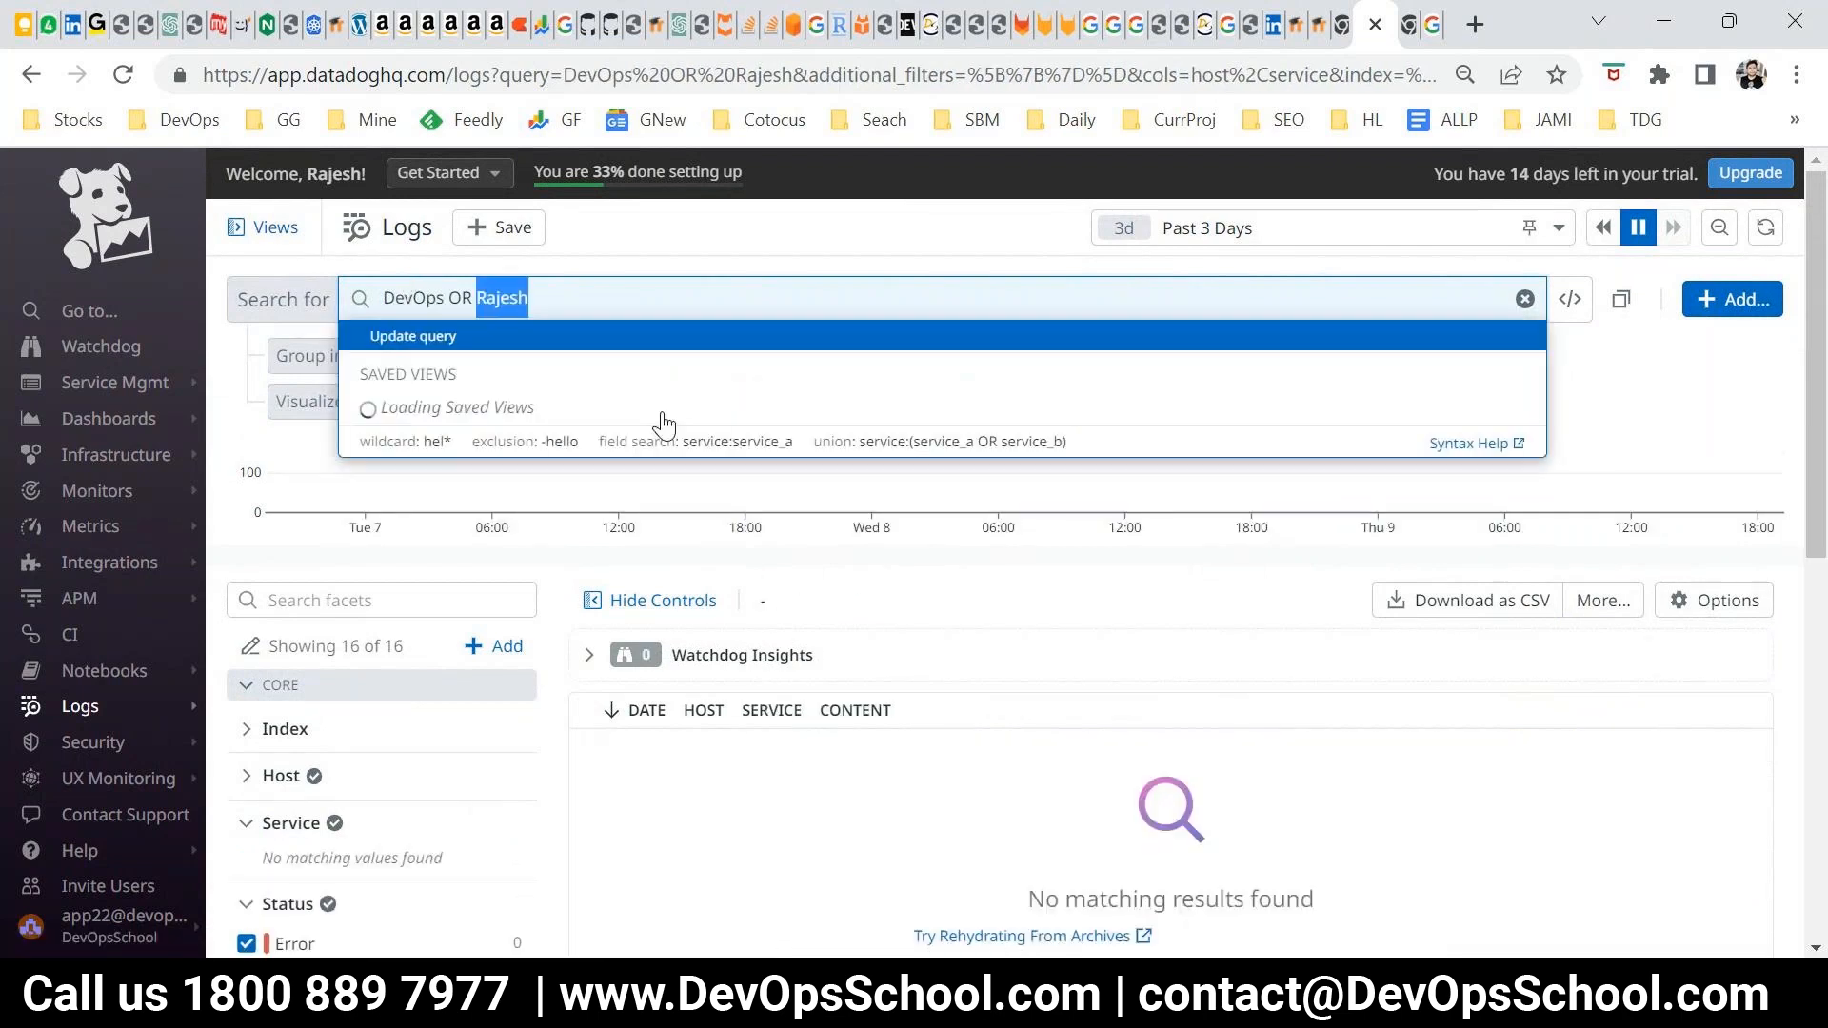
{"action": "type", "text": "server"}
{"action": "key", "text": "Return"}
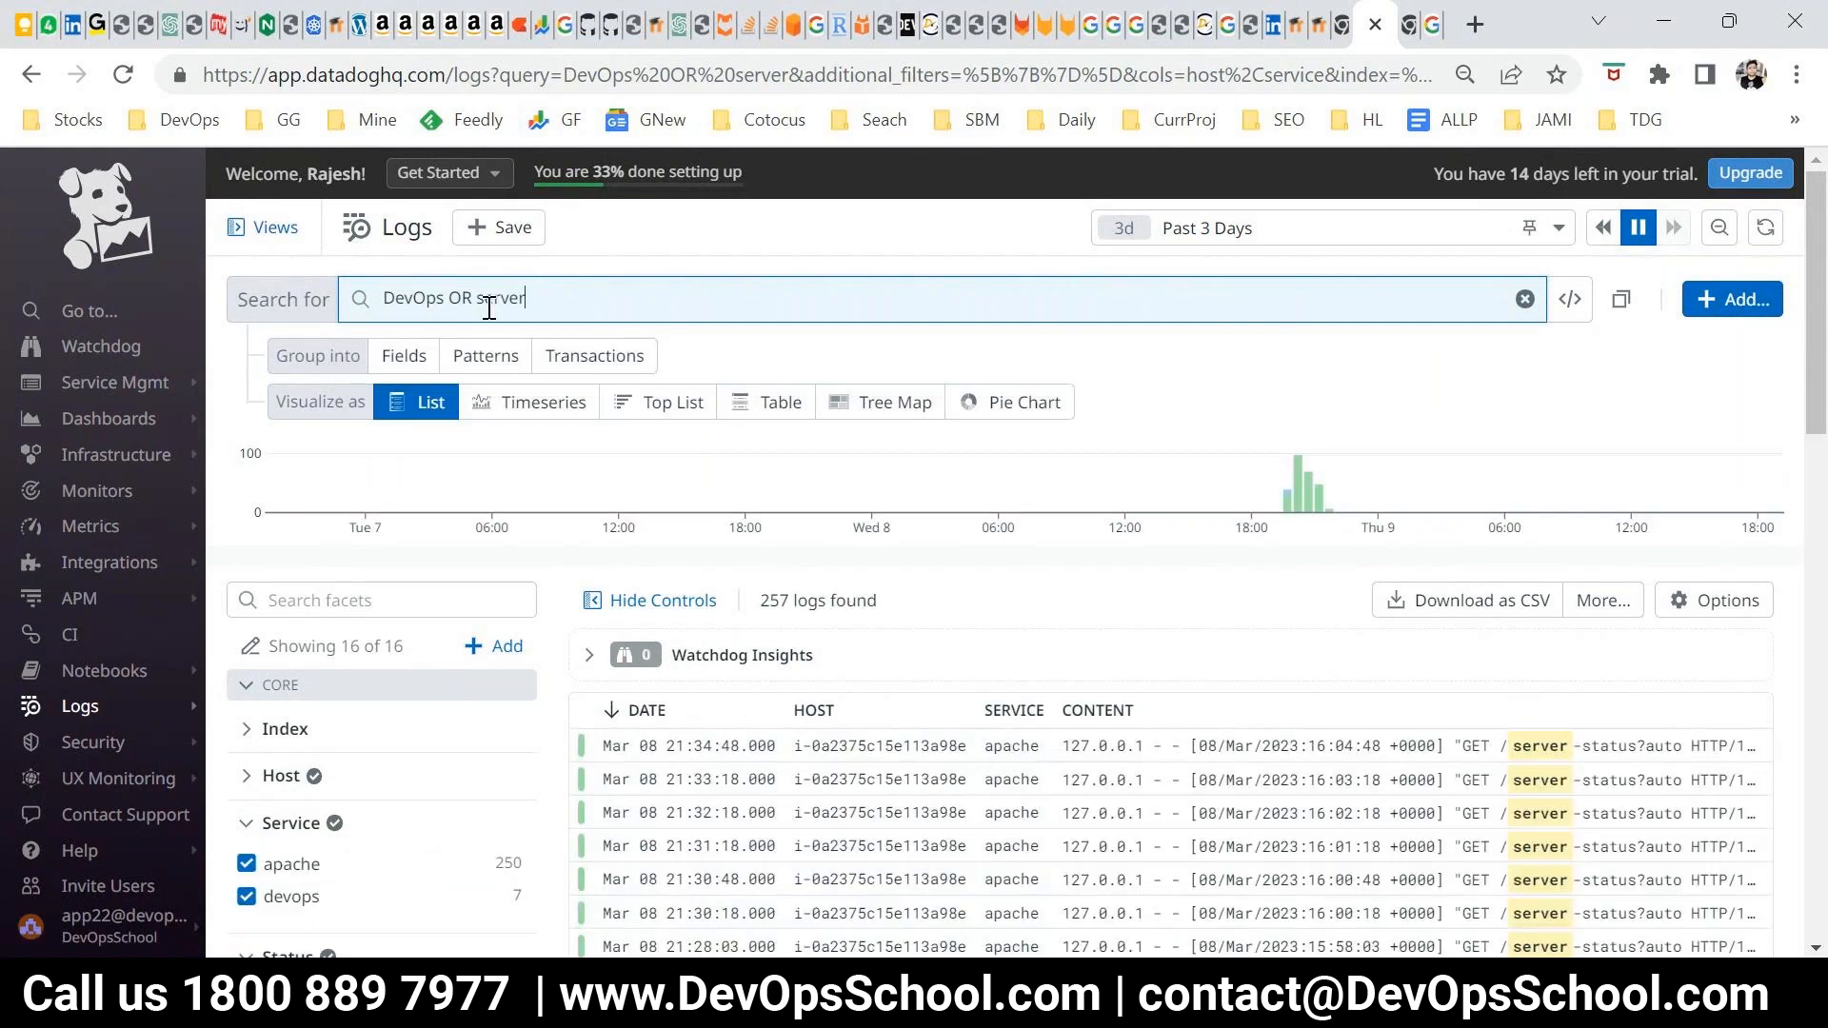
Clear the whole "DevOps OR server" query and rerun the log search without a text filter
{"action": "triple_click", "coordinate": [529, 303]}
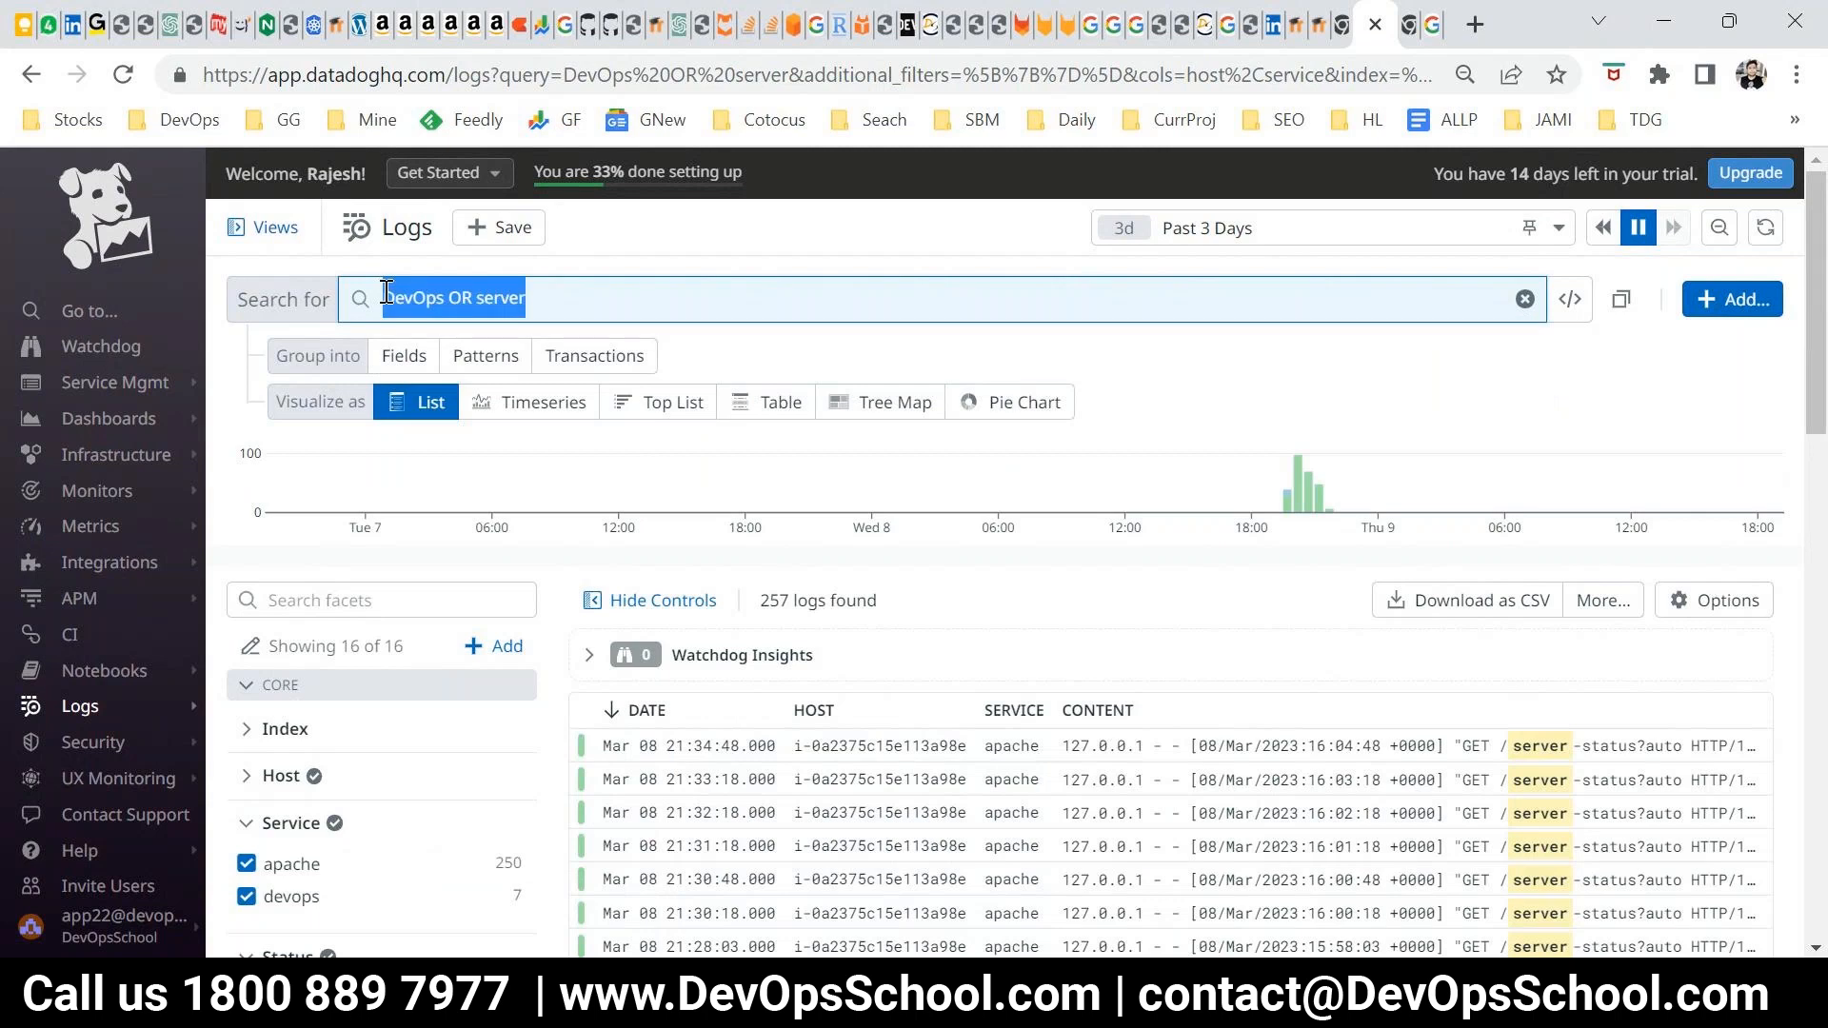
{"action": "left_click", "coordinate": [531, 308]}
{"action": "left_click", "coordinate": [551, 298]}
{"action": "key", "text": "ctrl+s"}
{"action": "key", "text": "Escape"}
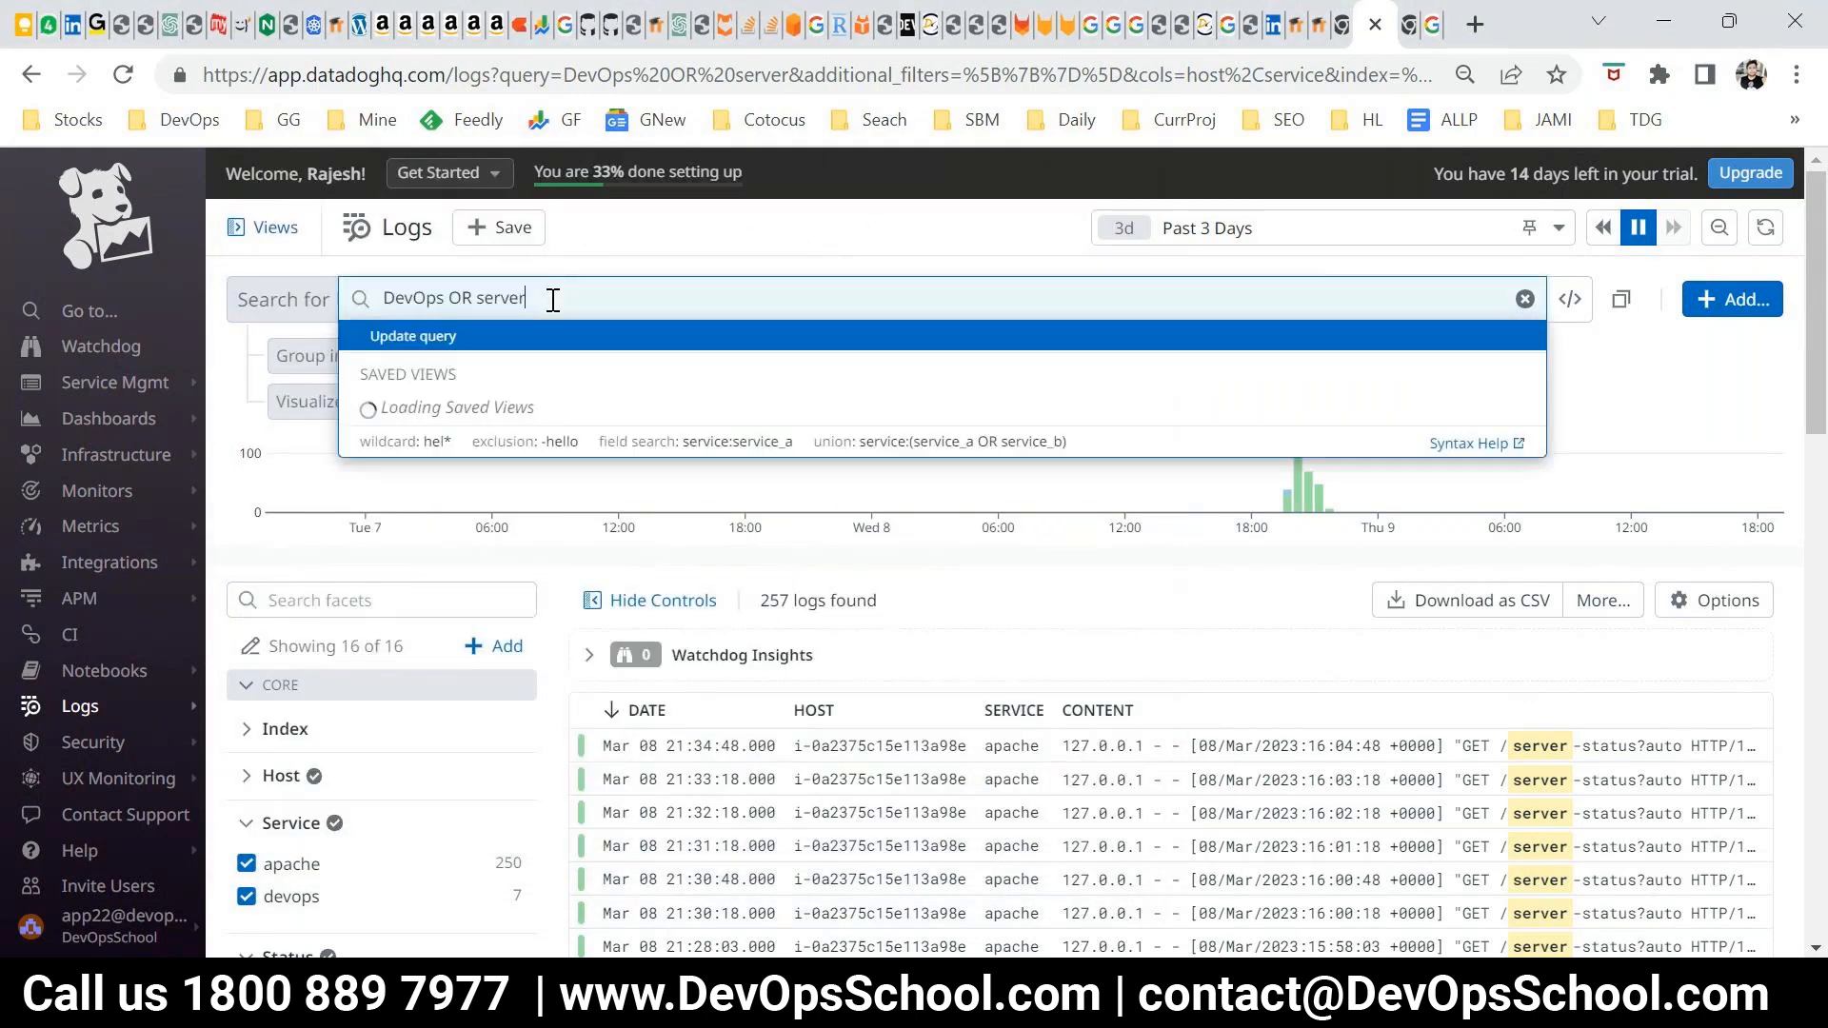
{"action": "key", "text": "BackSpace"}
{"action": "key", "text": "Return"}
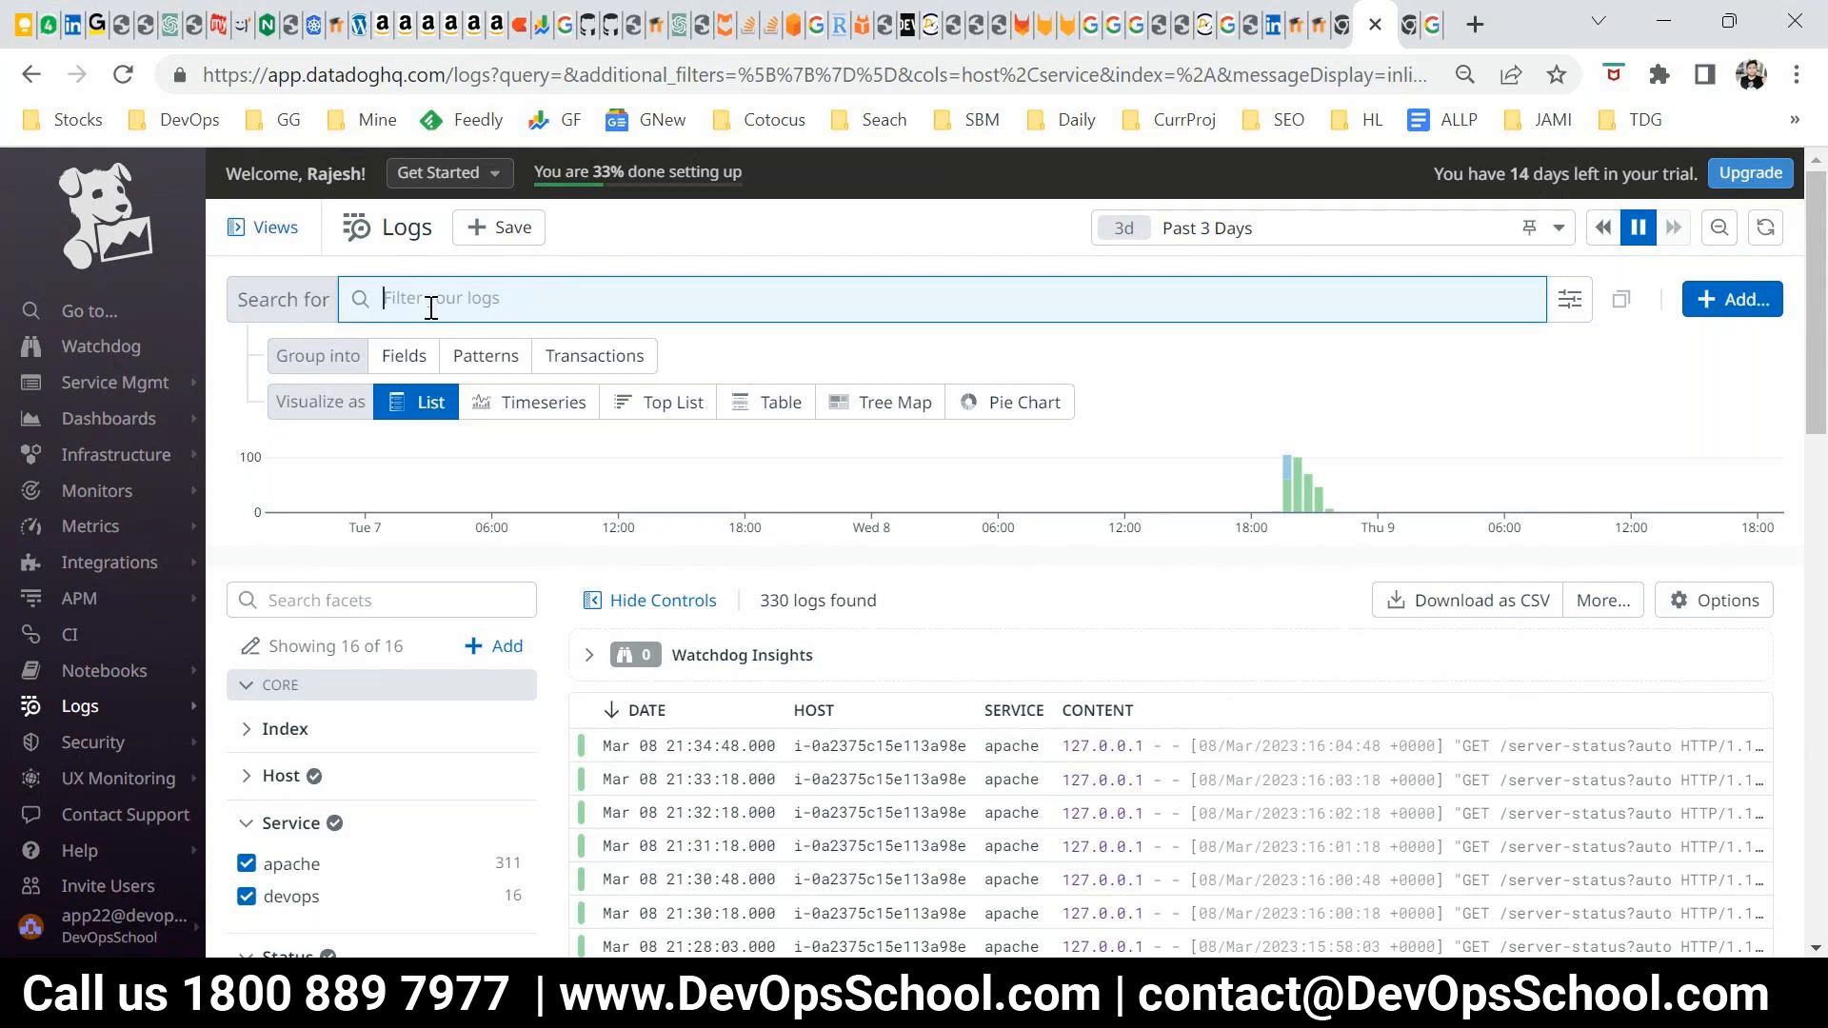
Switch to the other browser window showing Google results and open the Google homepage
{"action": "left_click", "coordinate": [1666, 19]}
{"action": "left_click", "coordinate": [655, 82]}
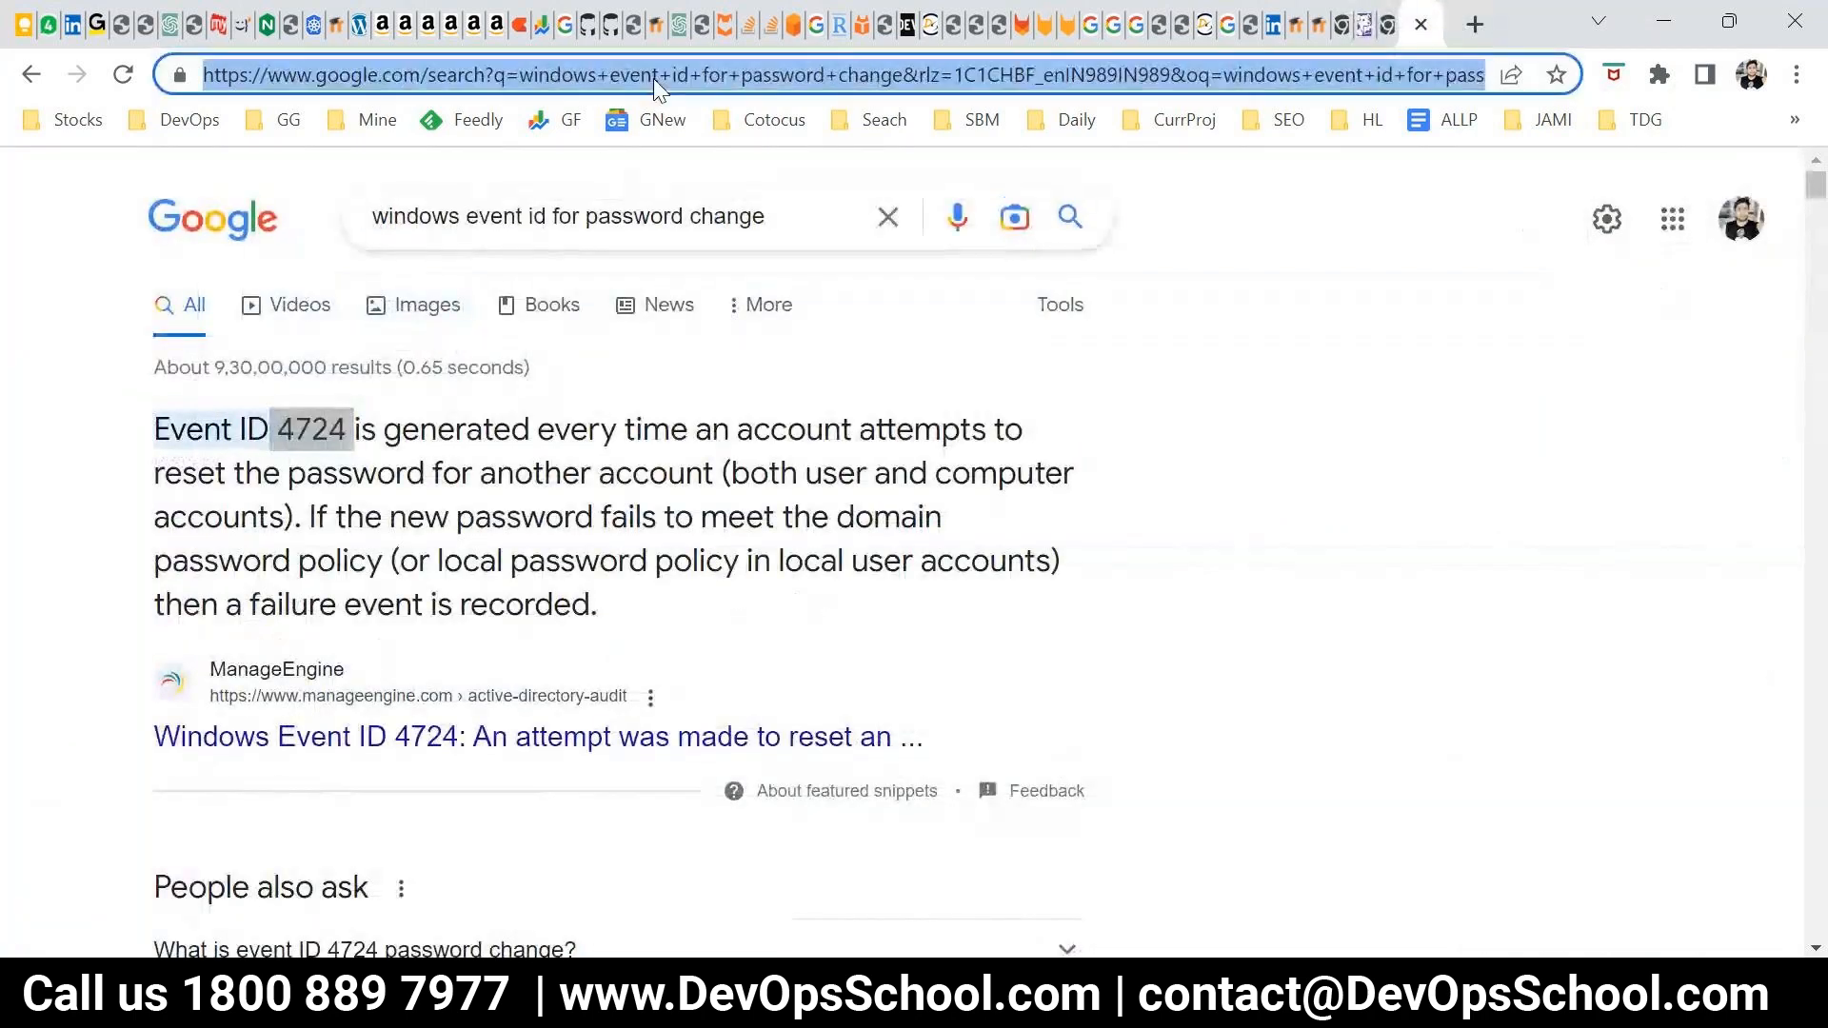
{"action": "type", "text": "google.com"}
{"action": "key", "text": "Return"}
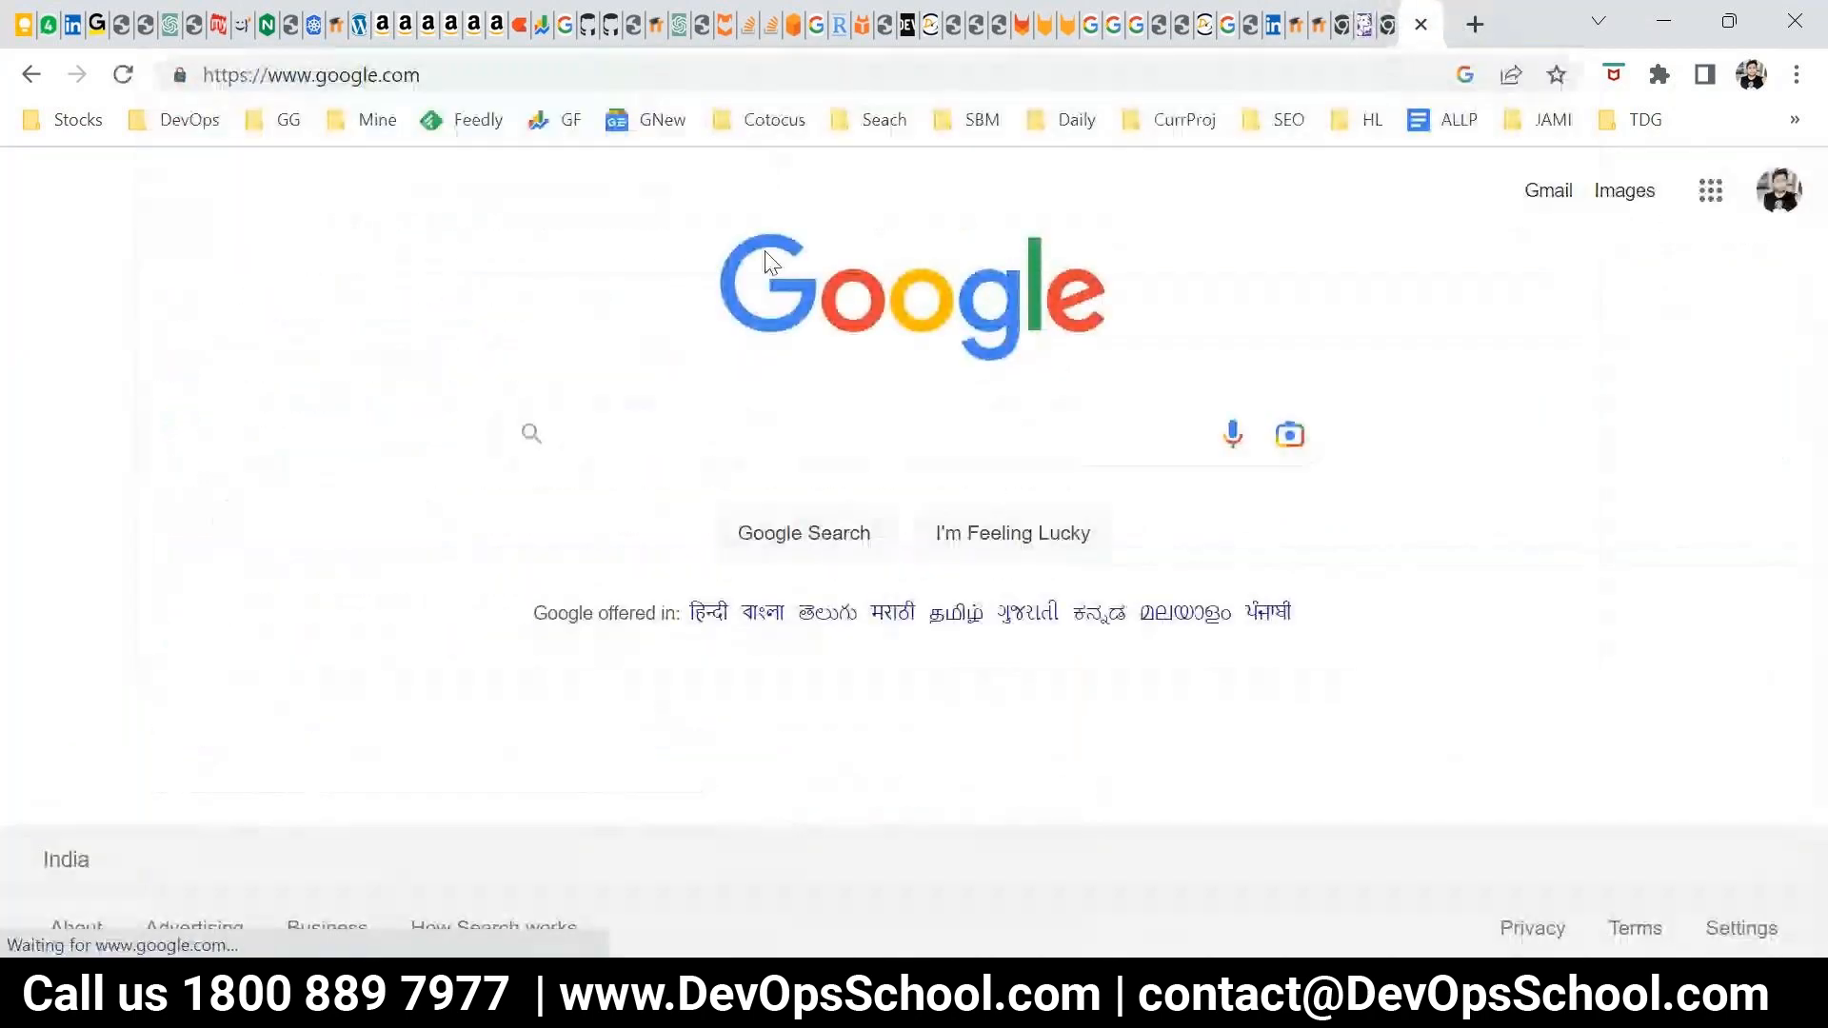
Search Google for a person's first name and highlight that name in the first two Wikipedia result titles
{"action": "left_click", "coordinate": [662, 431]}
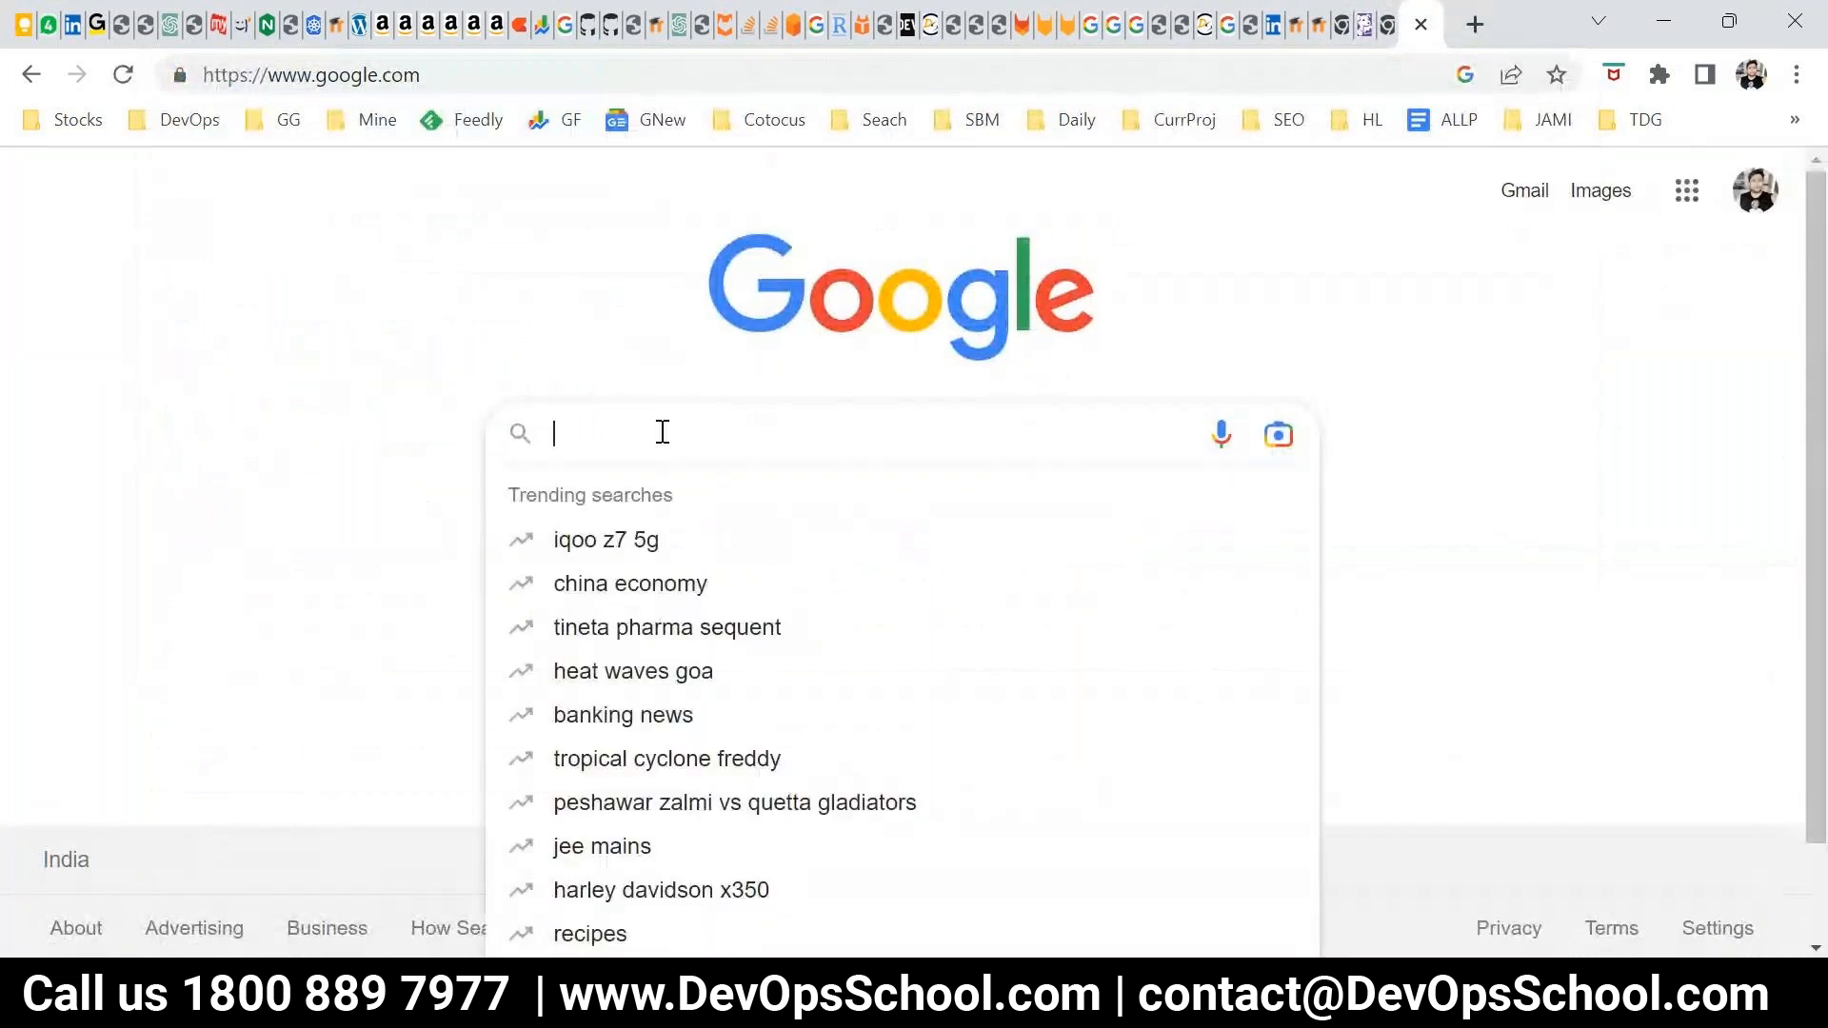
{"action": "type", "text": "rajesh"}
{"action": "key", "text": "Return"}
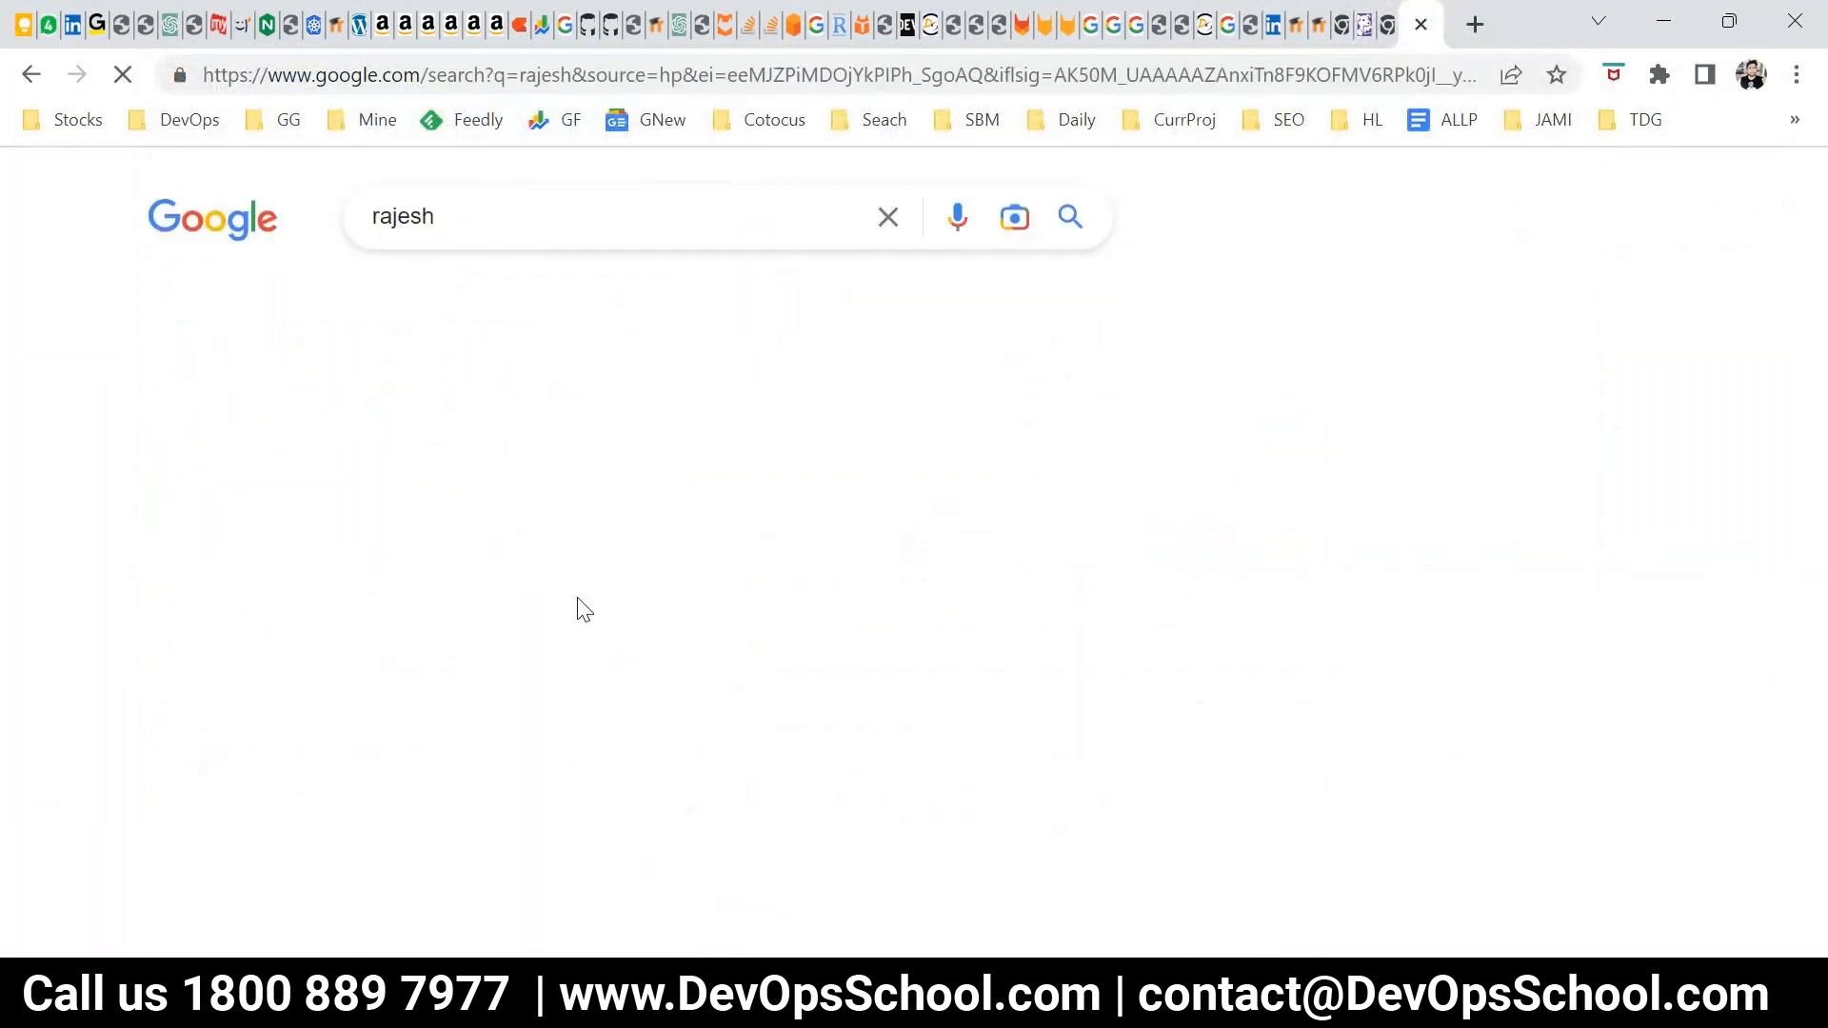
{"action": "scroll", "coordinate": [209, 530], "scroll_direction": "down", "scroll_amount": 1}
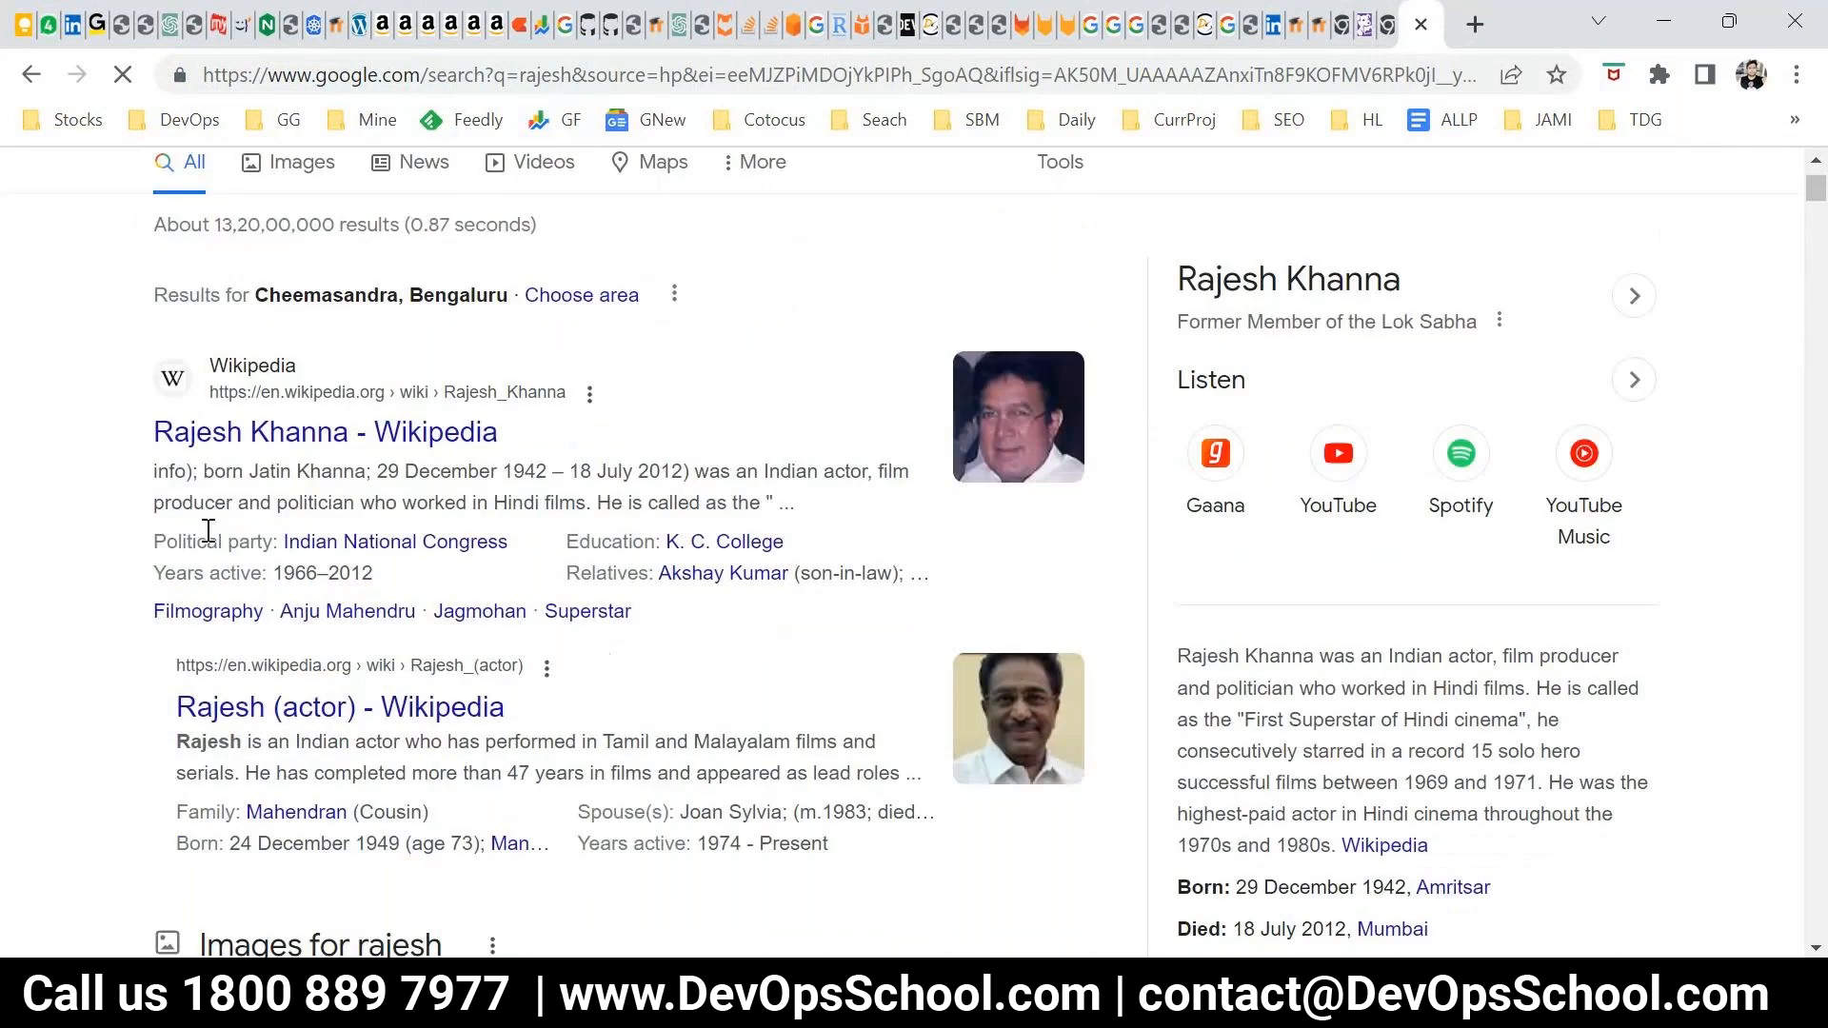
{"action": "double_click", "coordinate": [207, 433]}
{"action": "double_click", "coordinate": [219, 706]}
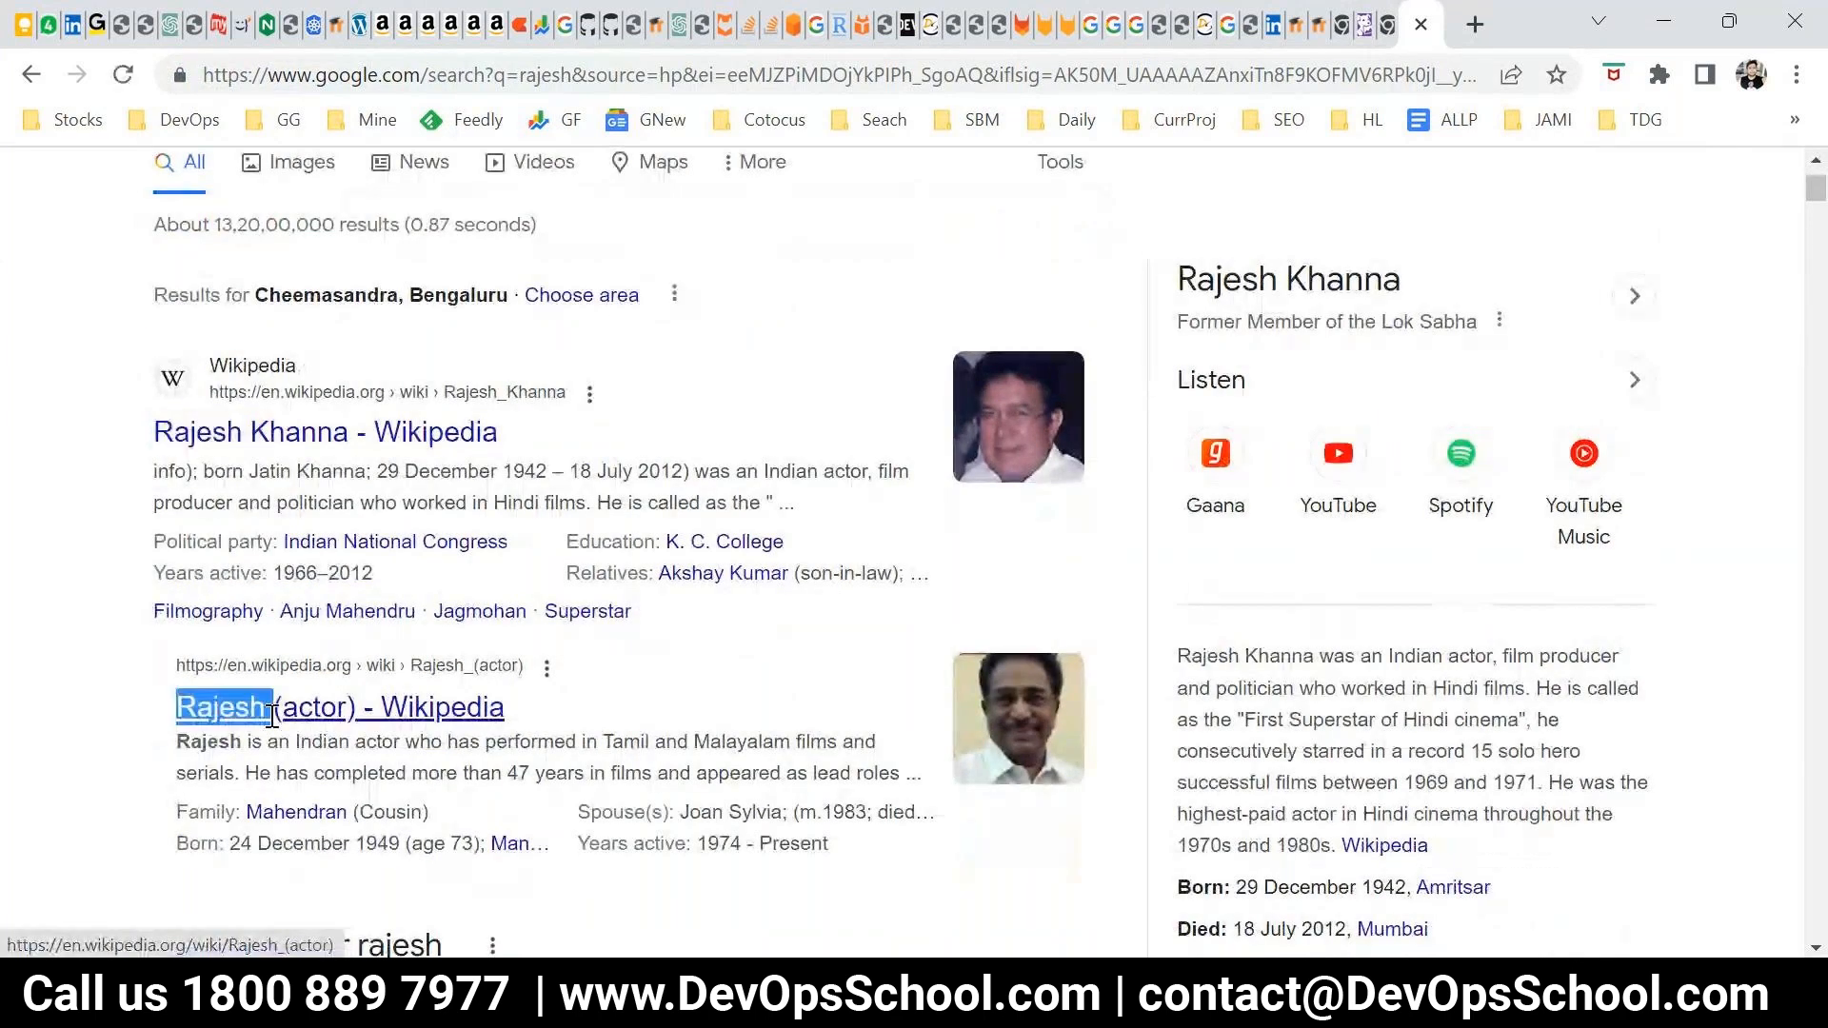
{"action": "scroll", "coordinate": [526, 191], "scroll_direction": "up", "scroll_amount": 1}
{"action": "left_click", "coordinate": [484, 219]}
{"action": "type", "text": "434873"}
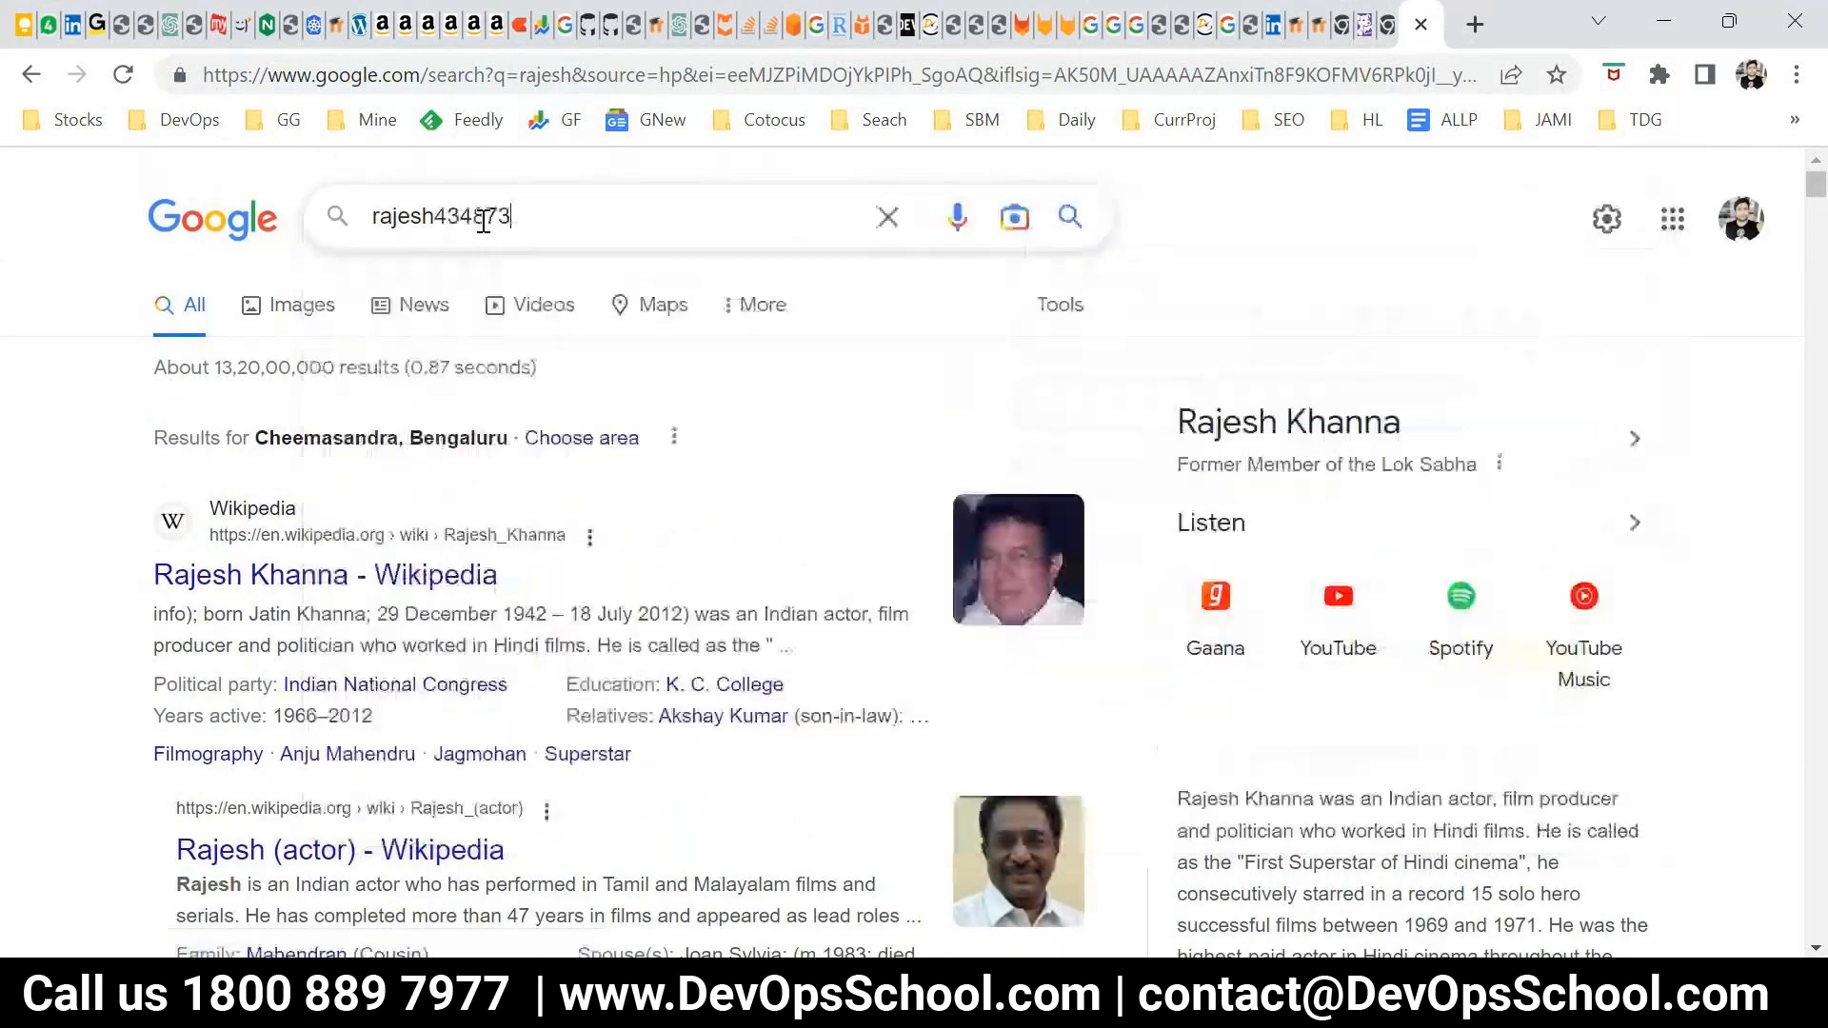
{"action": "type", "text": "64873246328746234872364"}
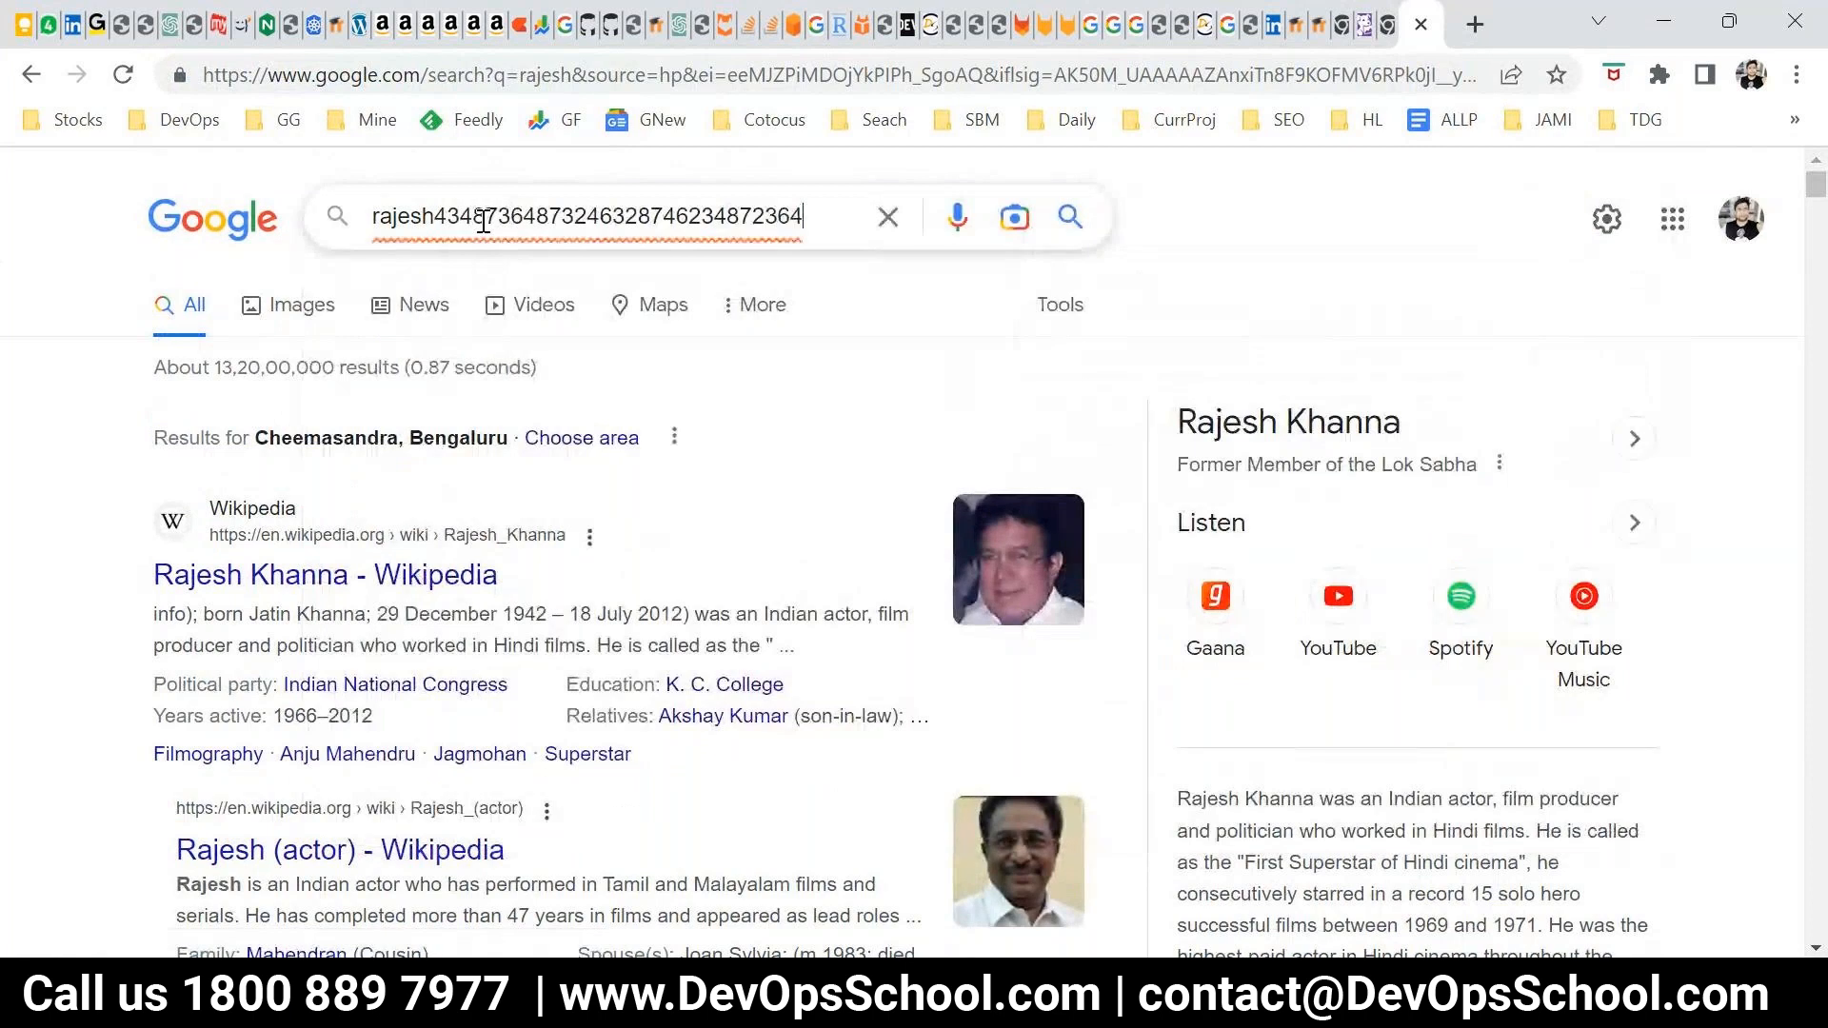
{"action": "key", "text": "Return"}
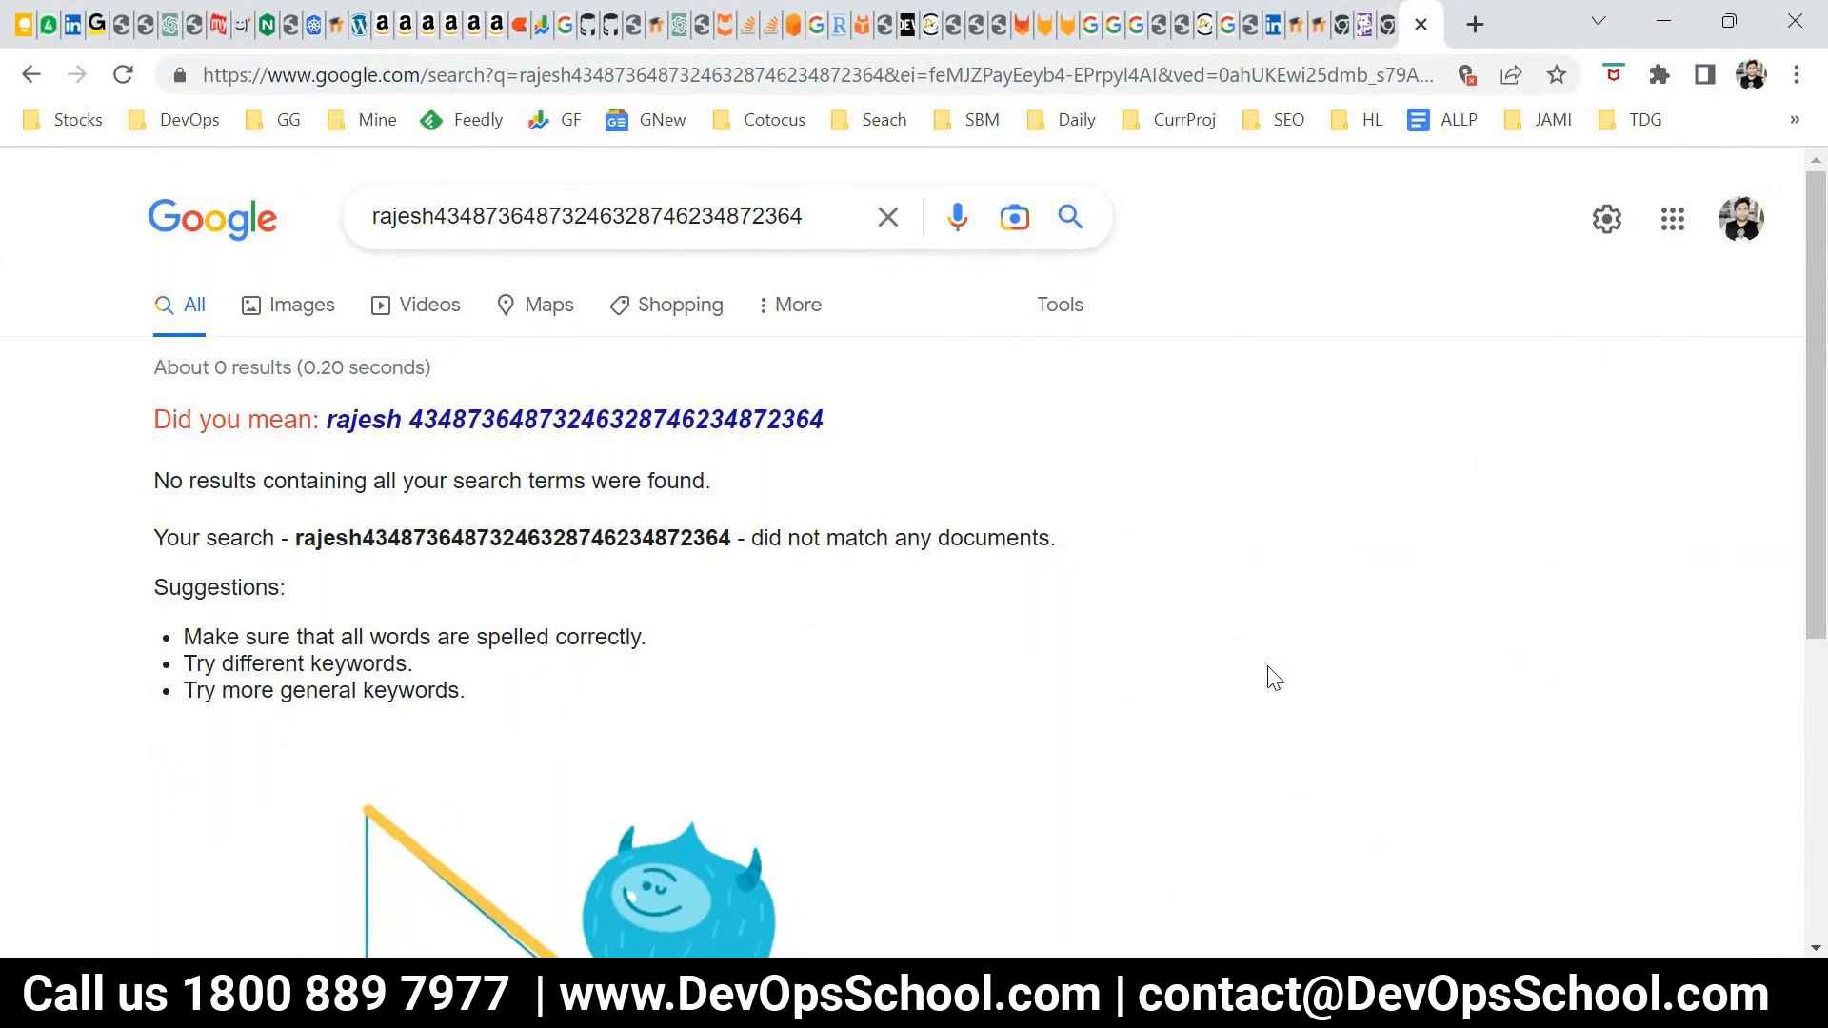
Replace the Google query with two people's first names joined by AND and run the search
{"action": "left_click_drag", "start_coordinate": [796, 217], "coordinate": [9, 253]}
{"action": "type", "text": "r"}
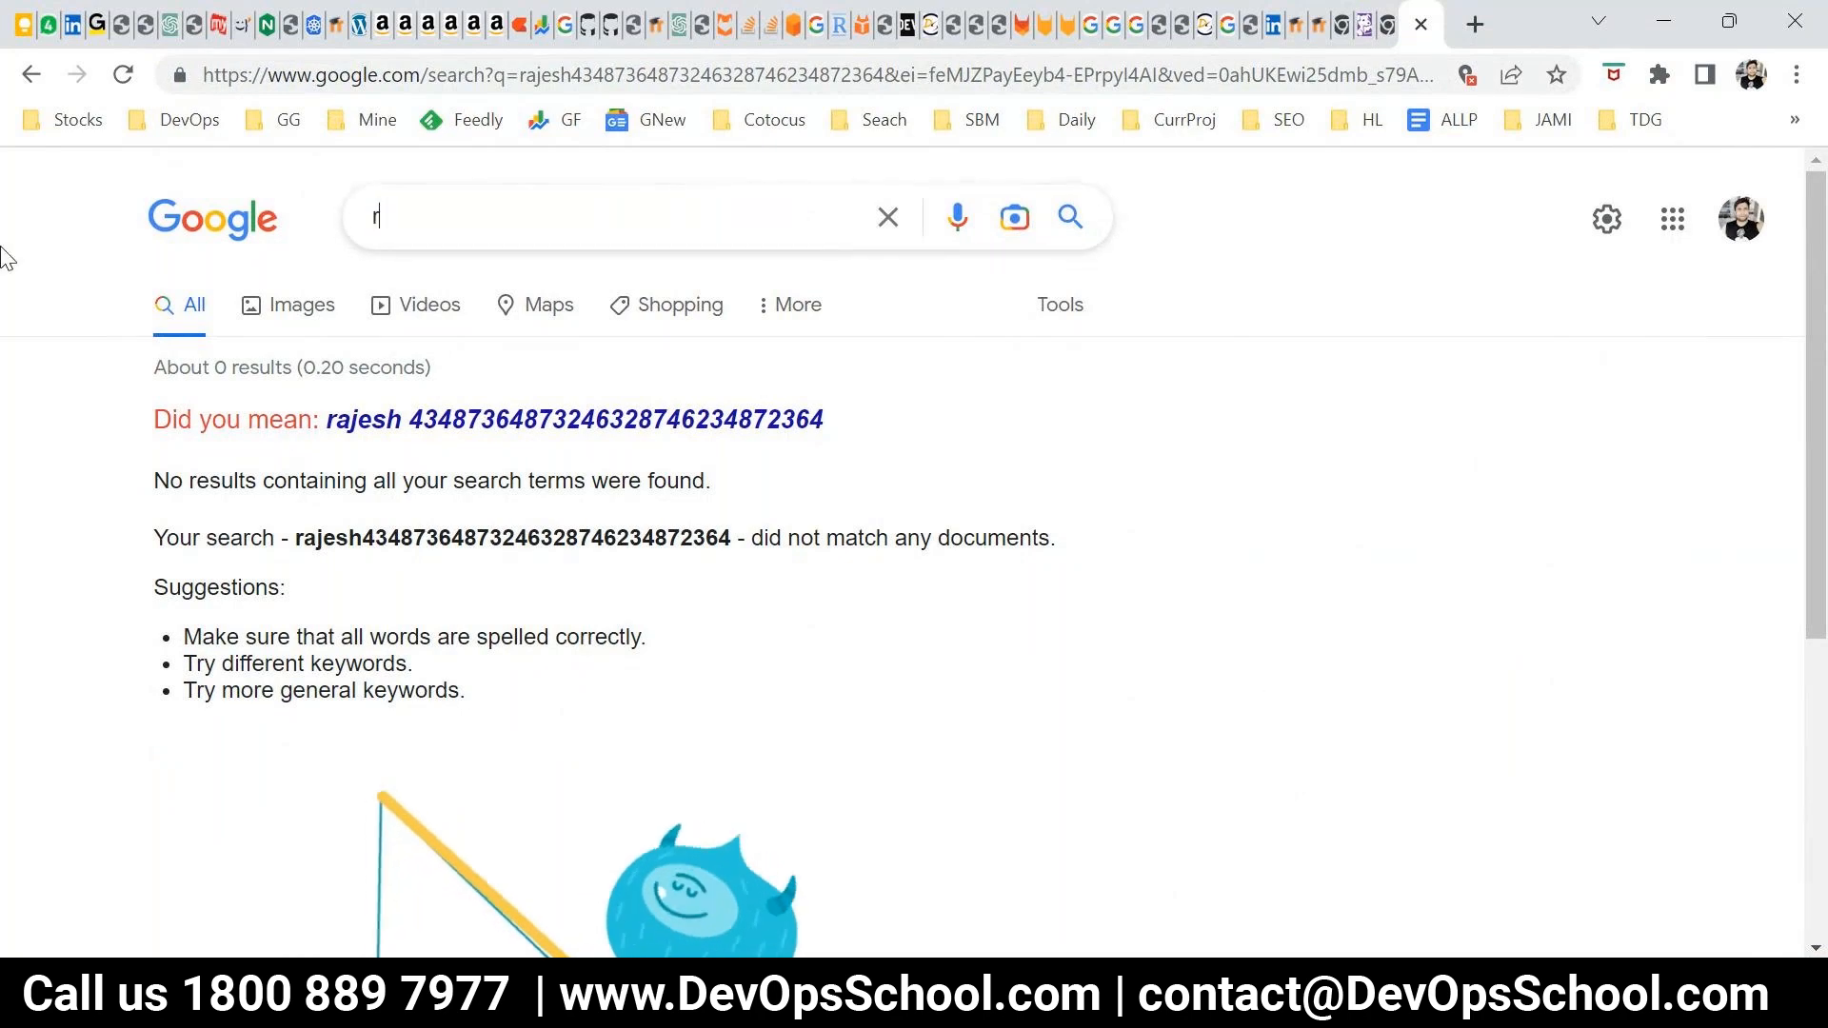
{"action": "type", "text": "ajesh AND"}
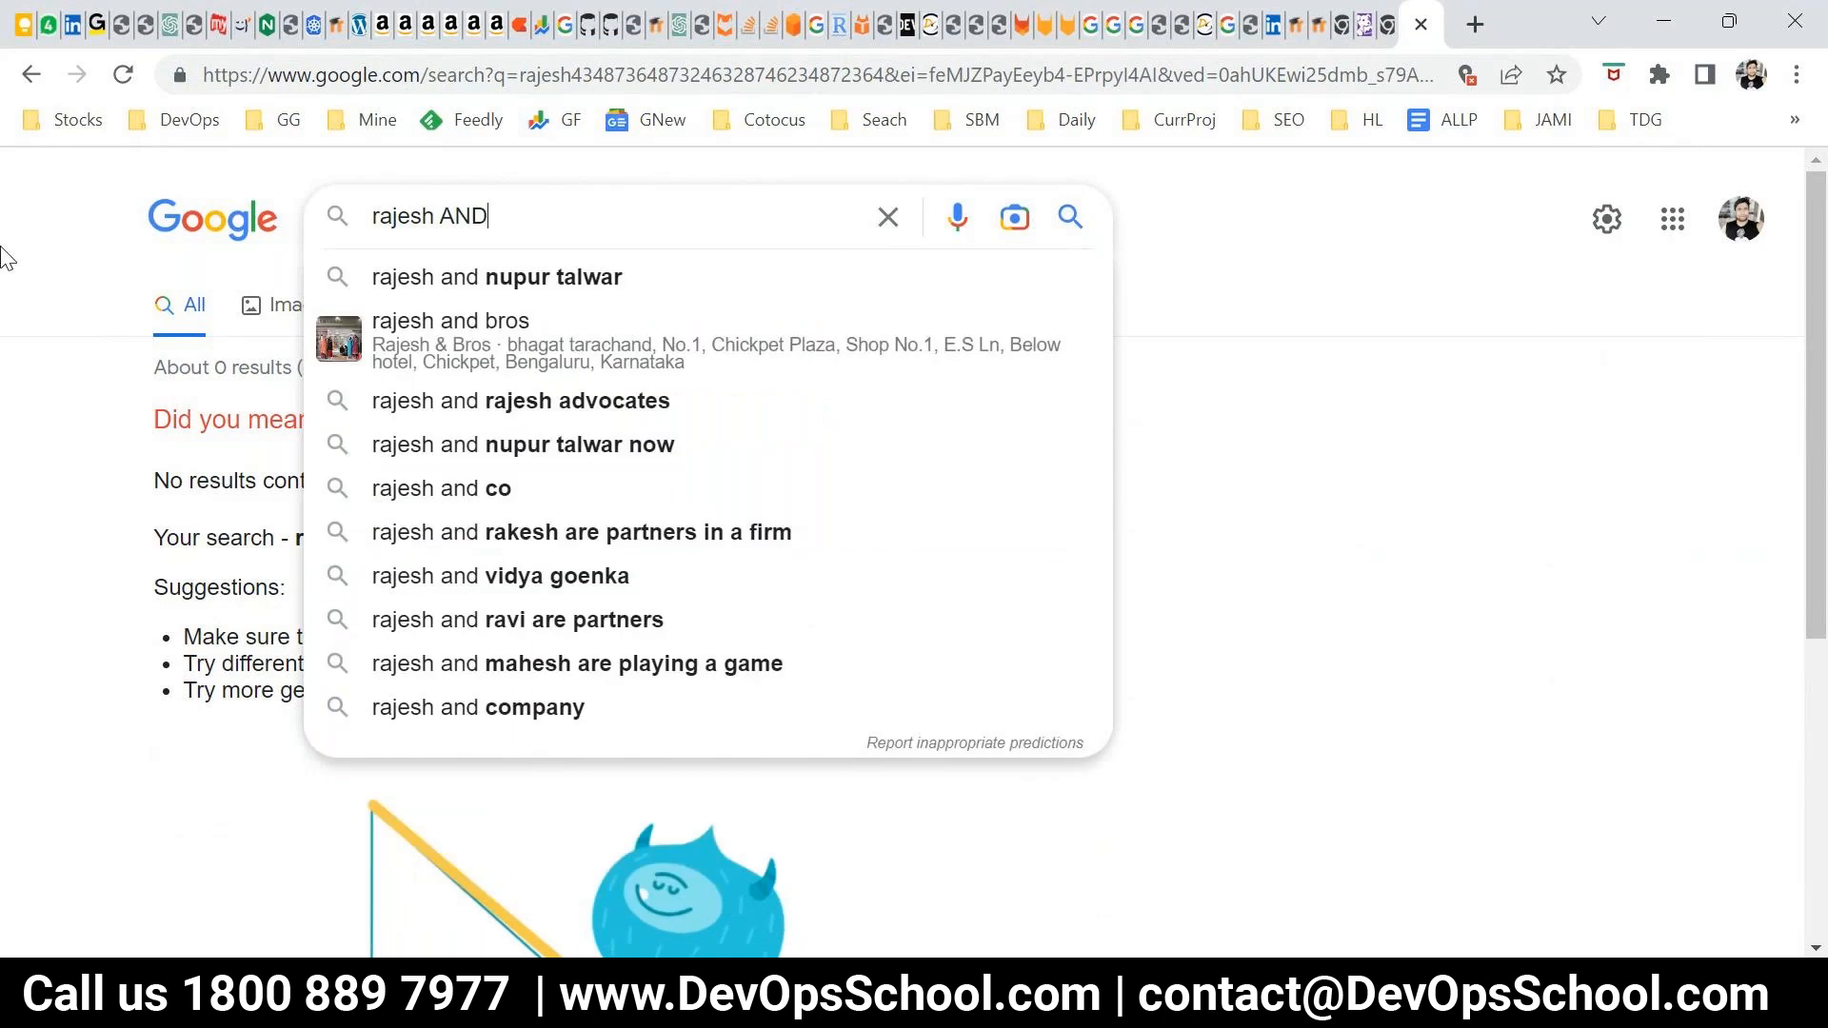
{"action": "type", "text": " rakesh"}
{"action": "key", "text": "Return"}
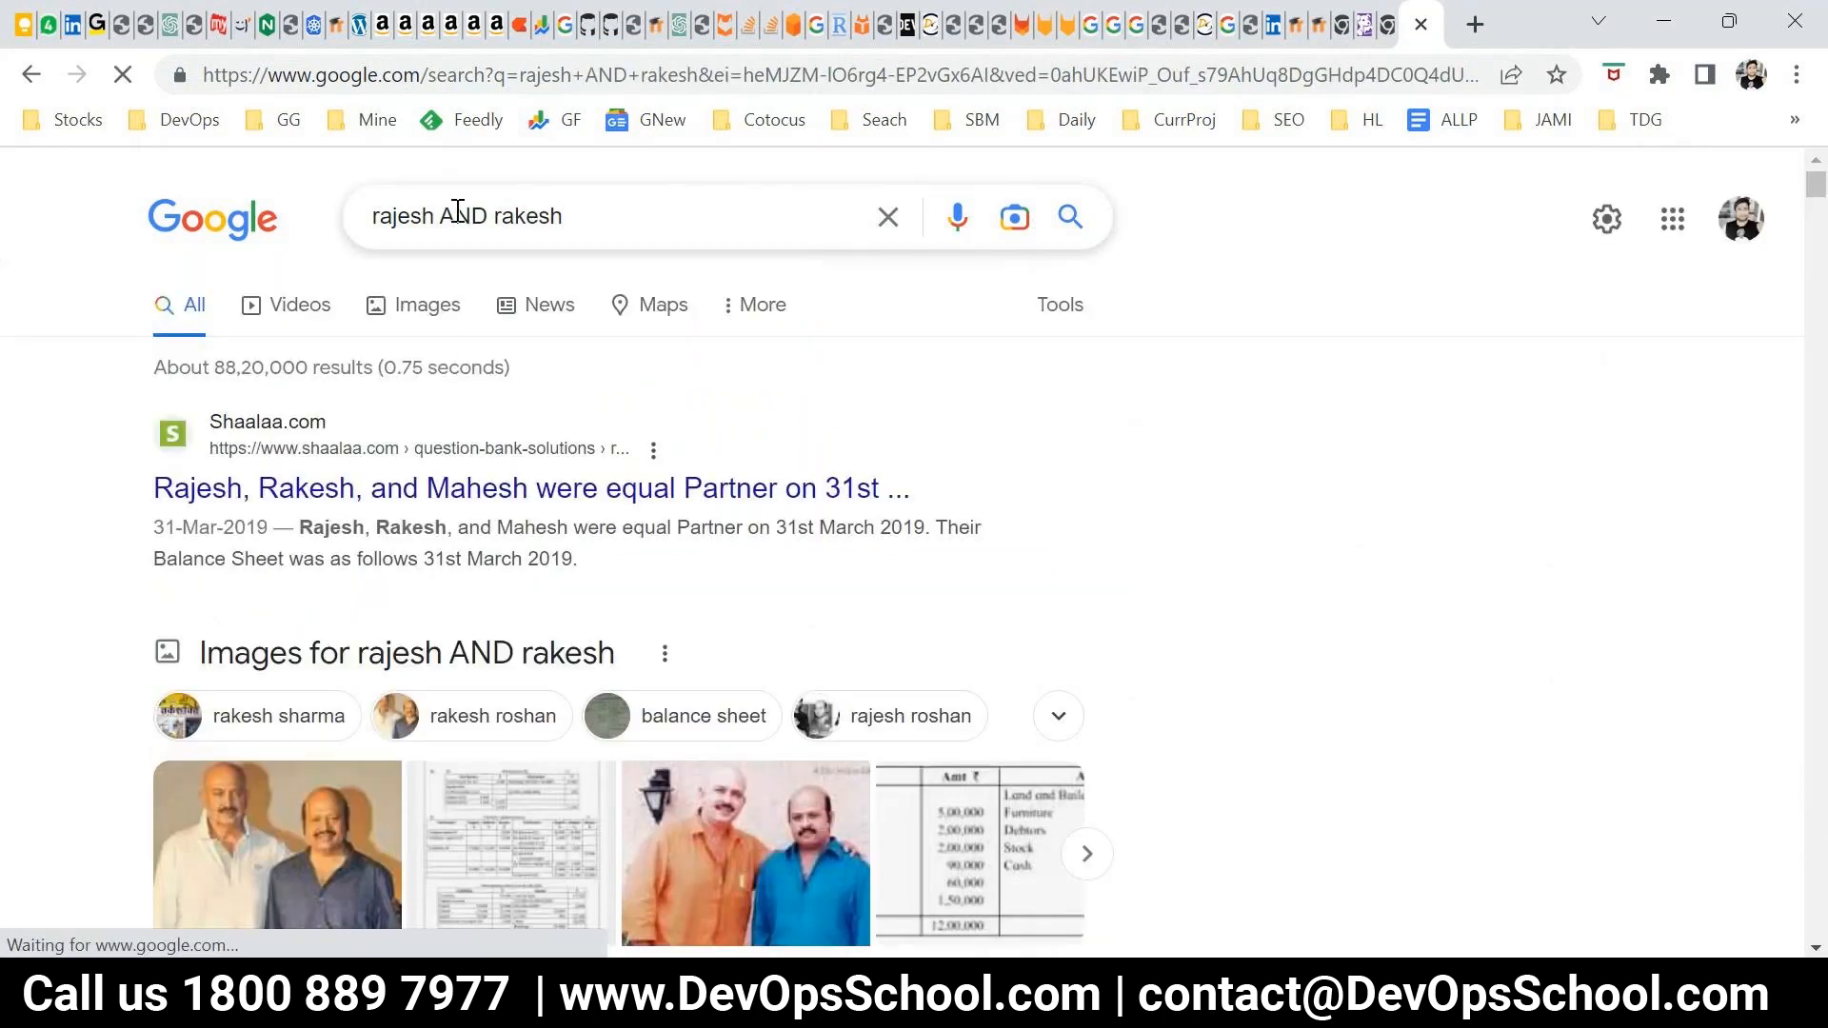
Highlight the searched names in the query and first result title, and mark the AND operator in the query
{"action": "double_click", "coordinate": [393, 214]}
{"action": "double_click", "coordinate": [519, 218]}
{"action": "left_click", "coordinate": [138, 493]}
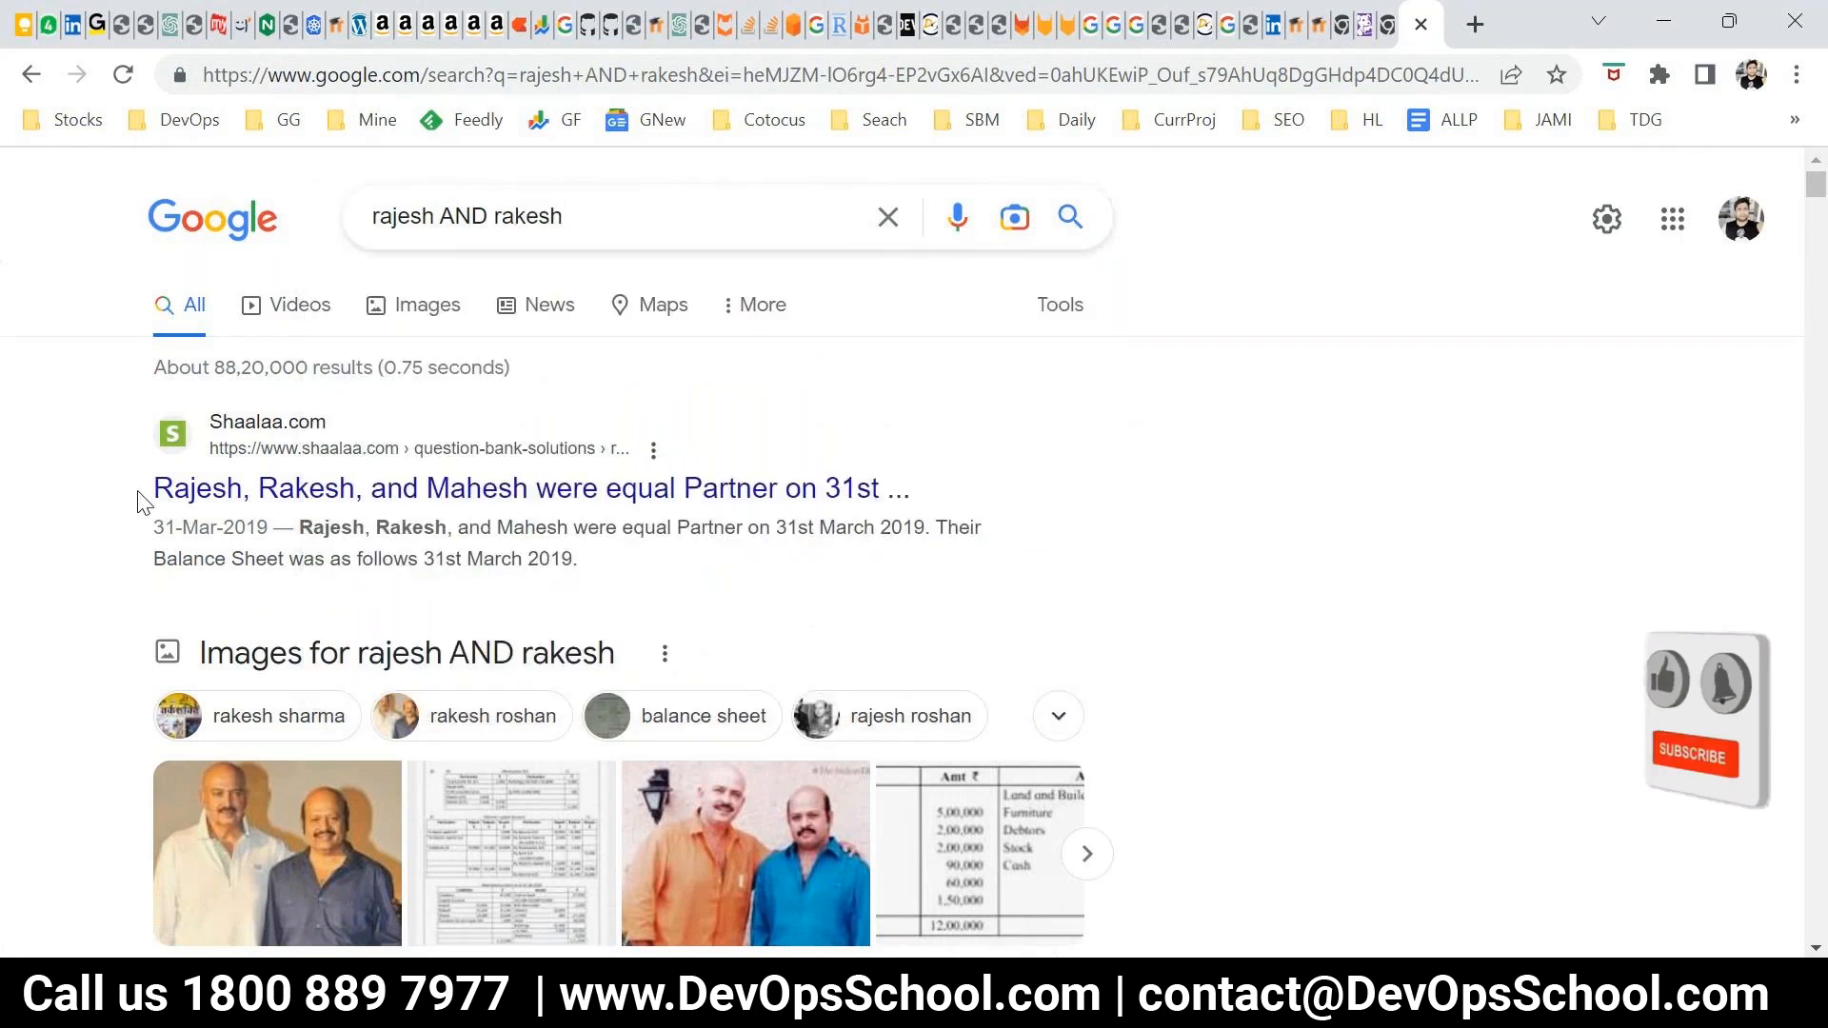
{"action": "left_click_drag", "start_coordinate": [138, 502], "coordinate": [243, 493]}
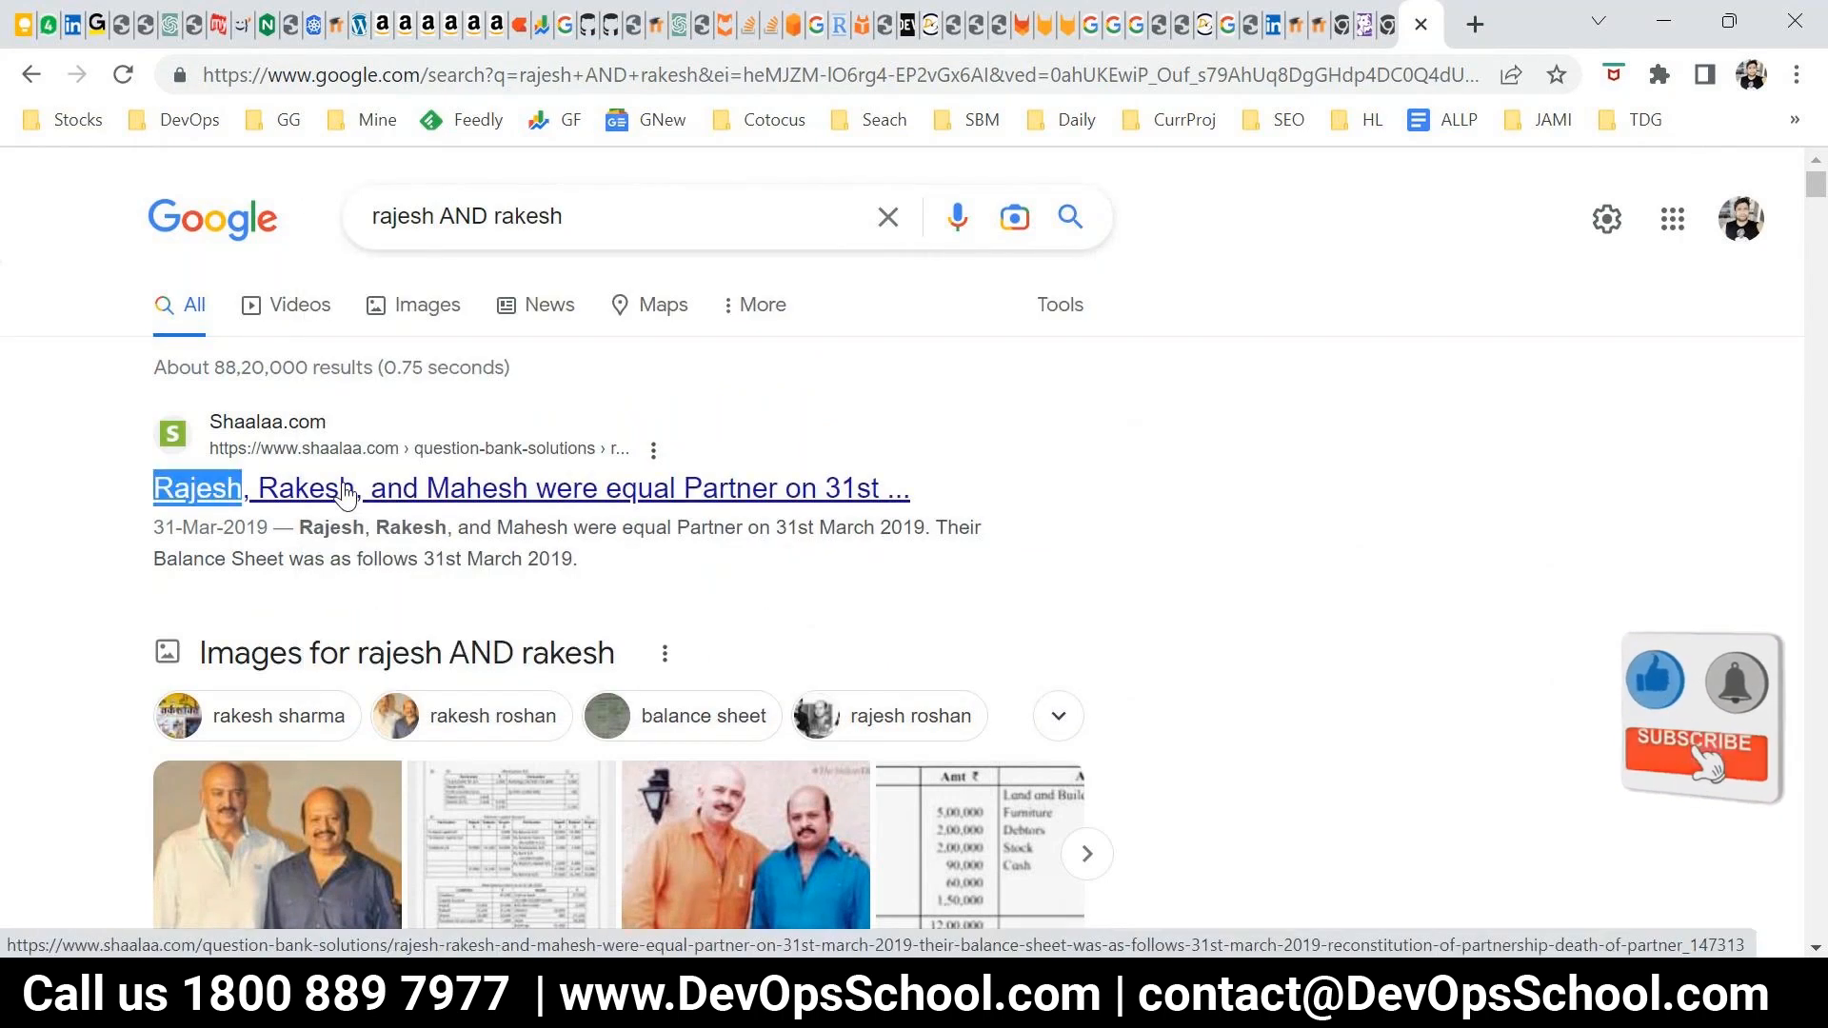
{"action": "double_click", "coordinate": [458, 218]}
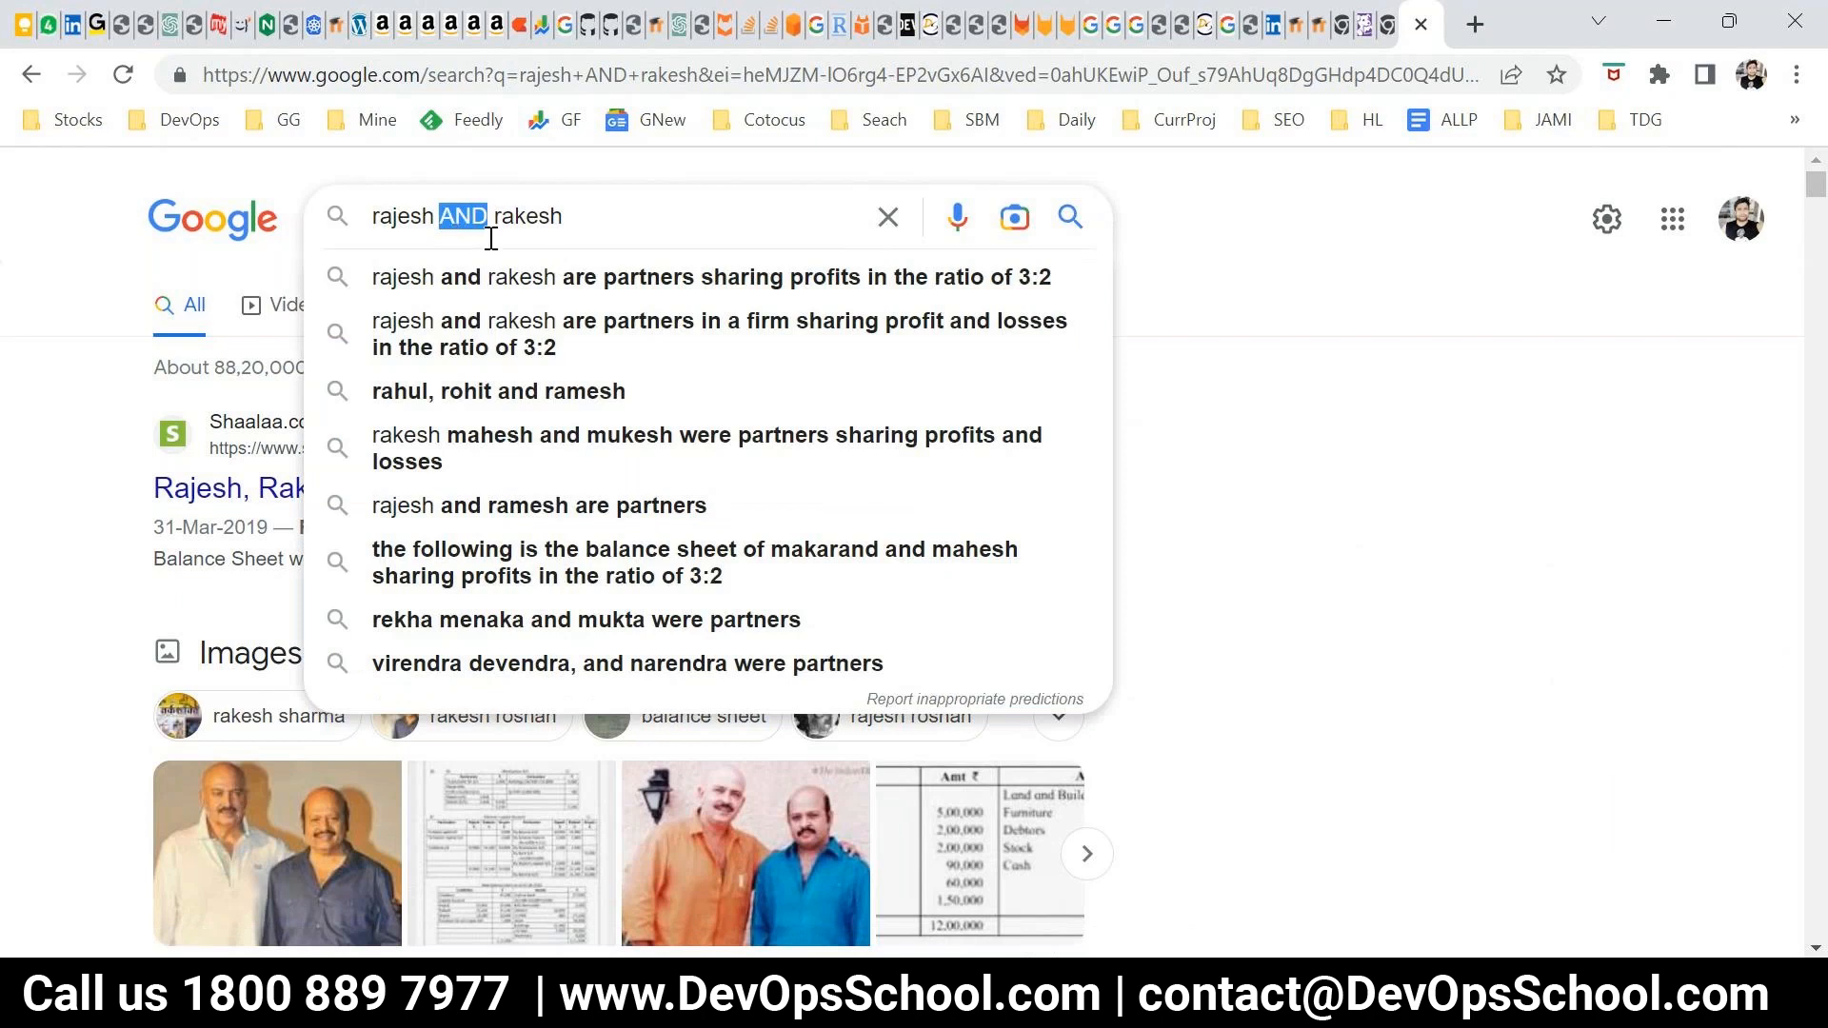
Replace AND with OR in the Google query, run the search and highlight the first name in the first result title
{"action": "type", "text": "OR"}
{"action": "key", "text": "Return"}
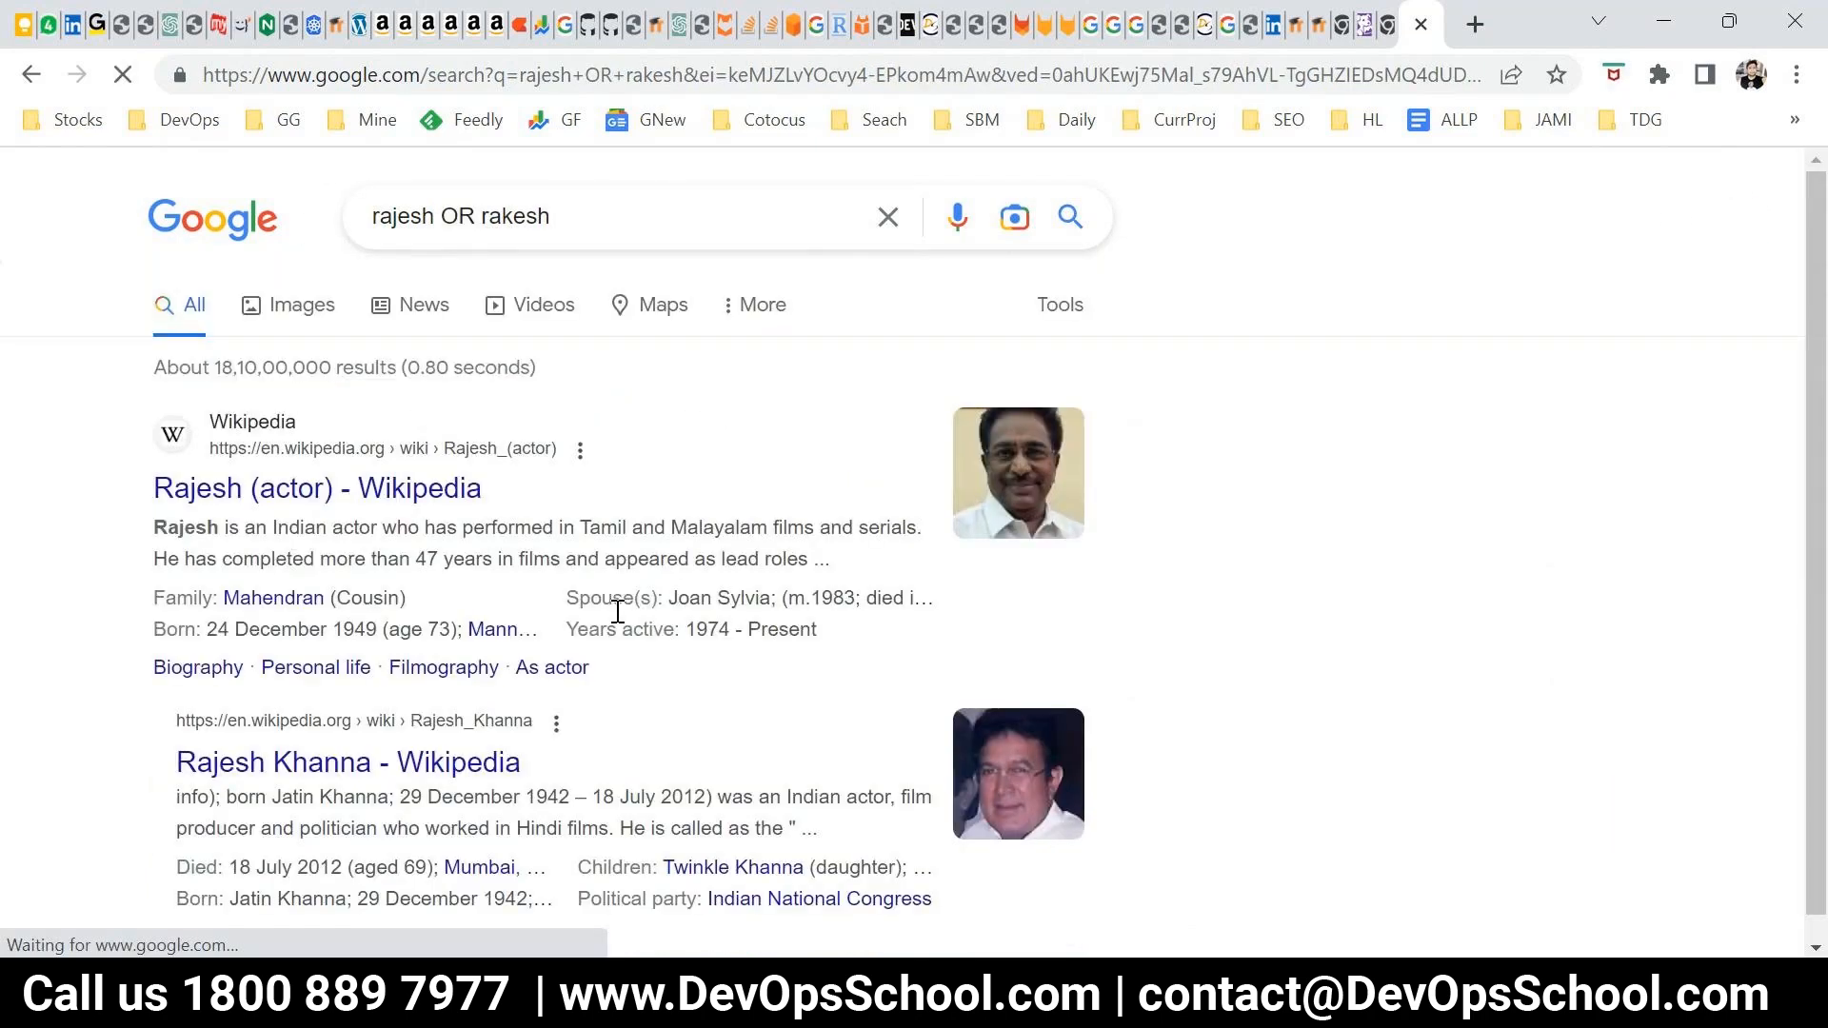
{"action": "left_click_drag", "start_coordinate": [151, 489], "coordinate": [227, 489]}
Examine the OR search results for matches on either name, highlighting names in the LinkedIn and Allahabad High Court results
{"action": "scroll", "coordinate": [327, 657], "scroll_direction": "down", "scroll_amount": 1}
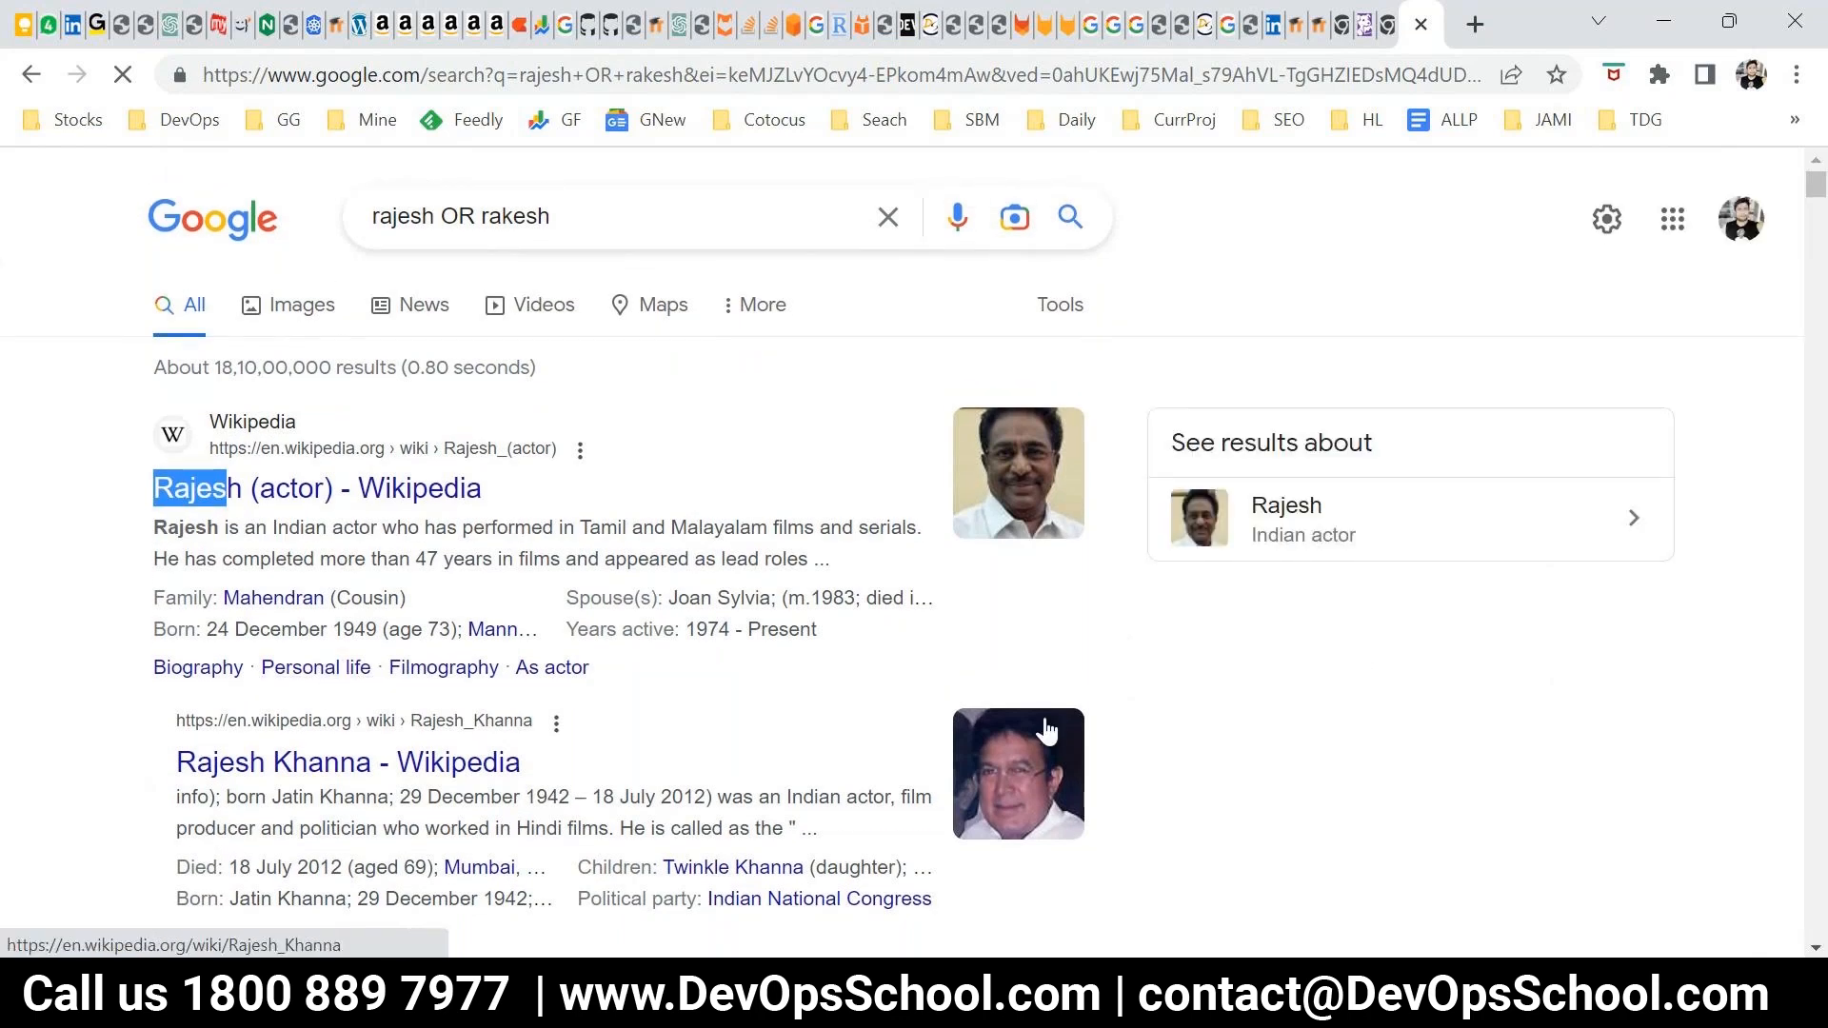
{"action": "scroll", "coordinate": [1045, 746], "scroll_direction": "down", "scroll_amount": 1}
{"action": "scroll", "coordinate": [1287, 722], "scroll_direction": "down", "scroll_amount": 8}
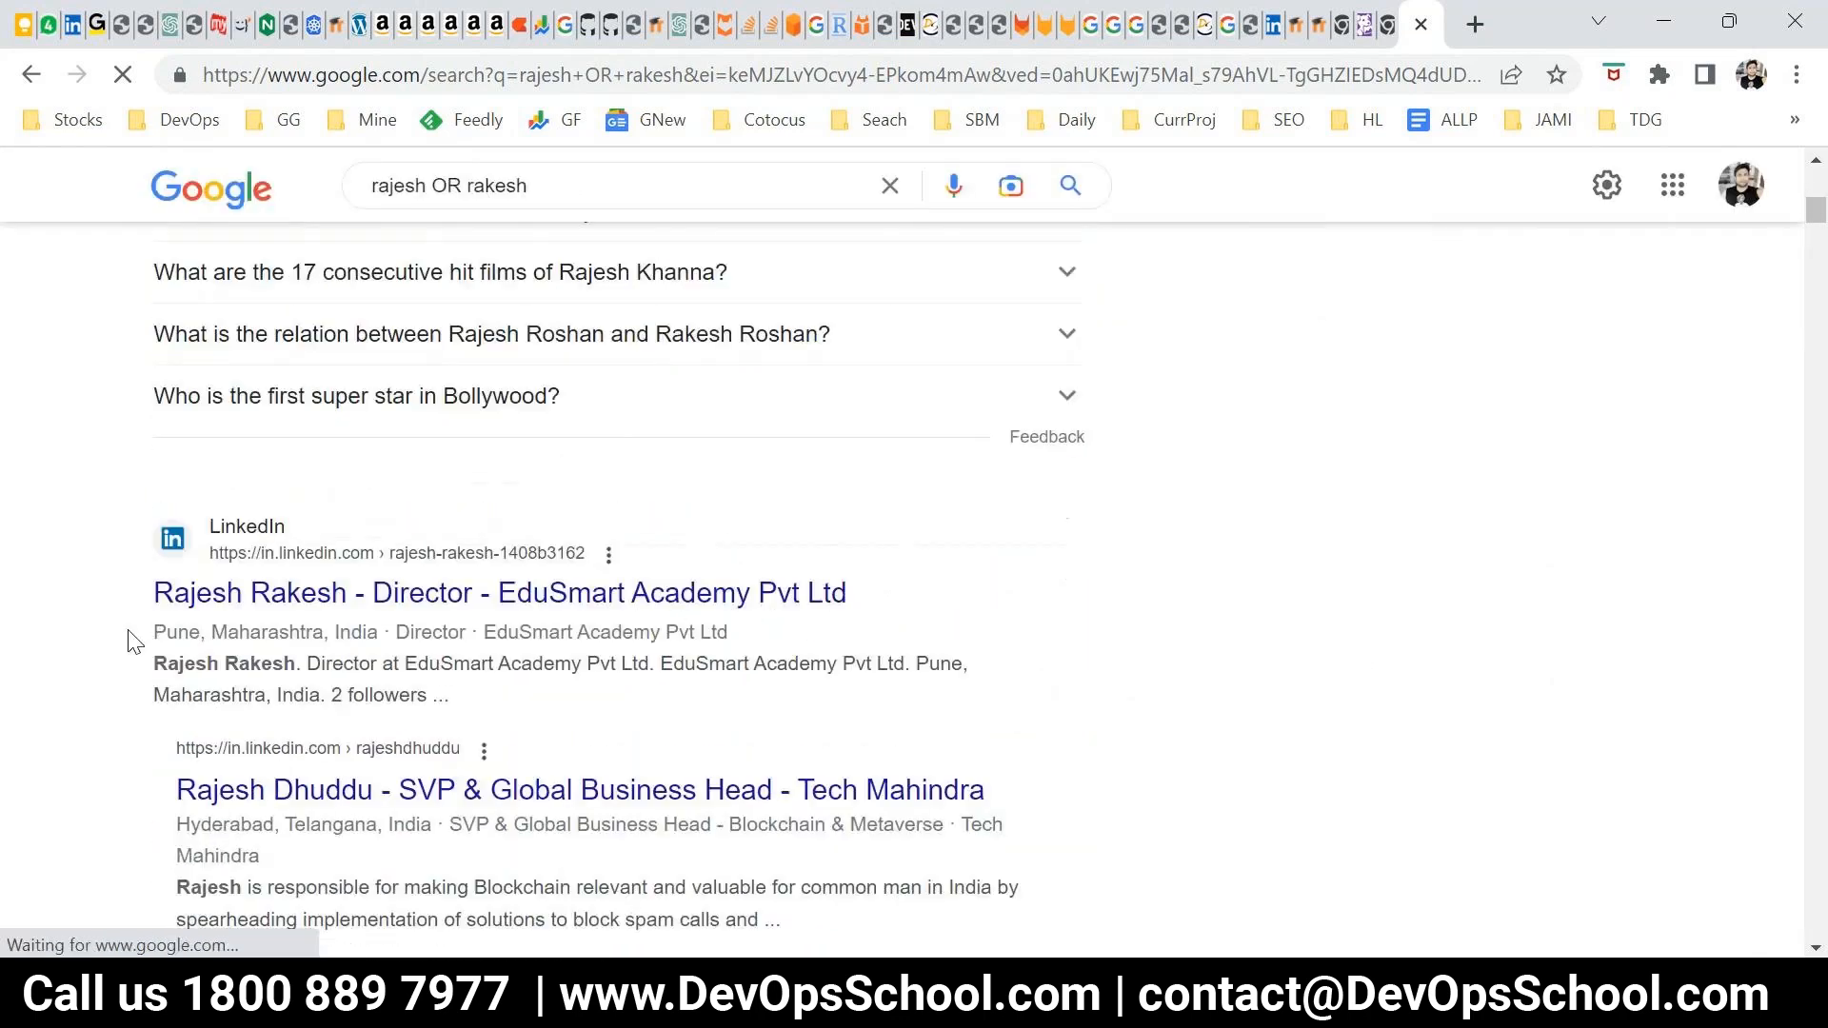
{"action": "left_click_drag", "start_coordinate": [152, 593], "coordinate": [286, 604]}
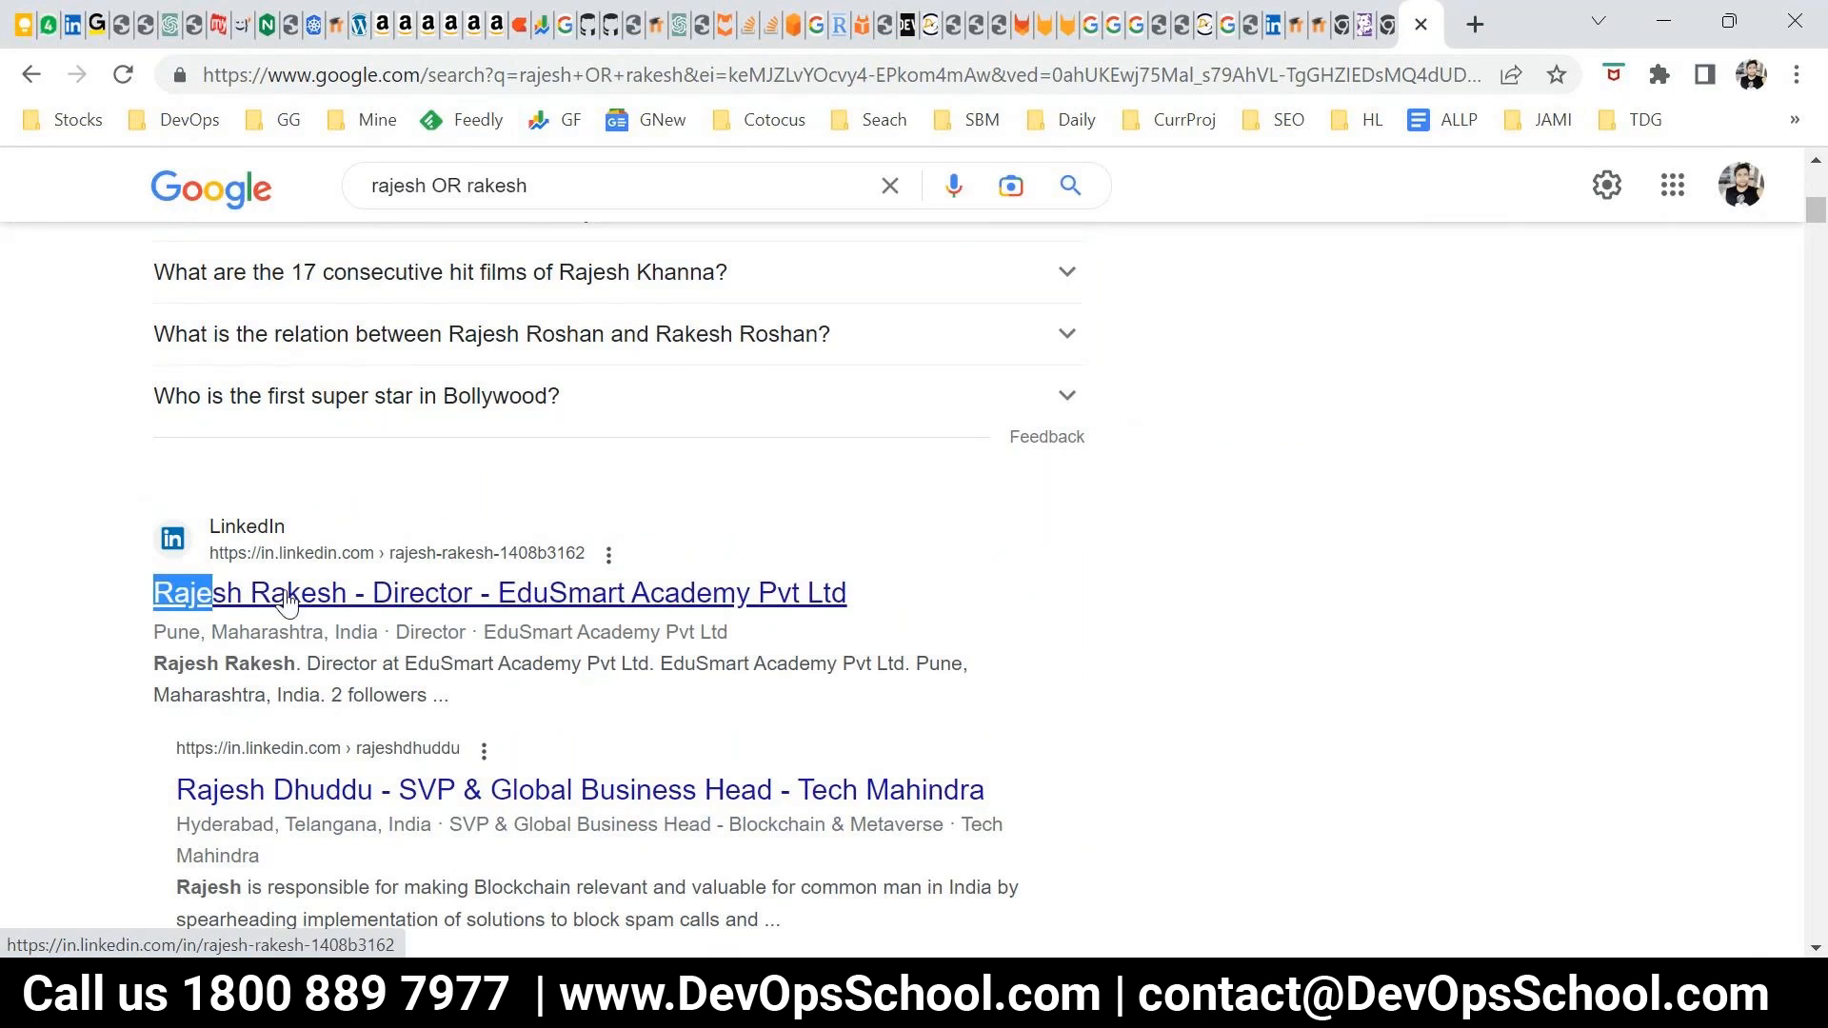
{"action": "scroll", "coordinate": [324, 615], "scroll_direction": "down", "scroll_amount": 3}
{"action": "scroll", "coordinate": [324, 615], "scroll_direction": "down", "scroll_amount": 8}
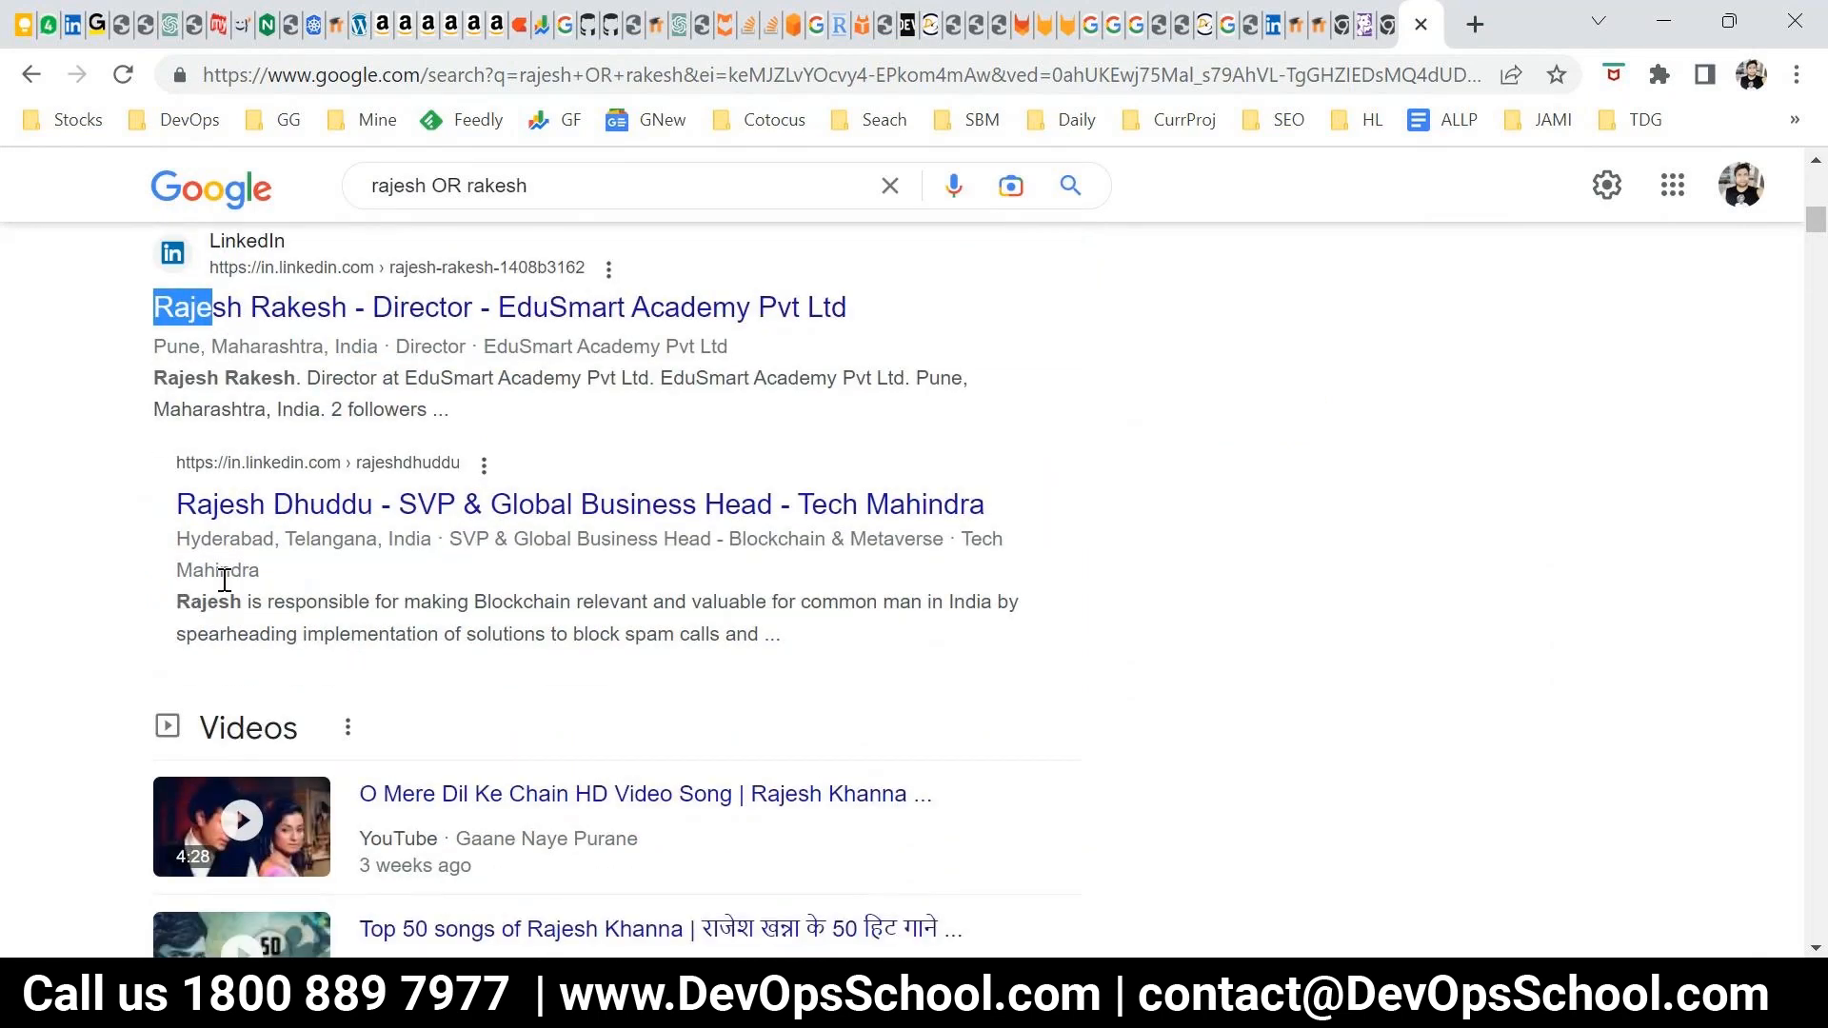
{"action": "scroll", "coordinate": [433, 689], "scroll_direction": "down", "scroll_amount": 2}
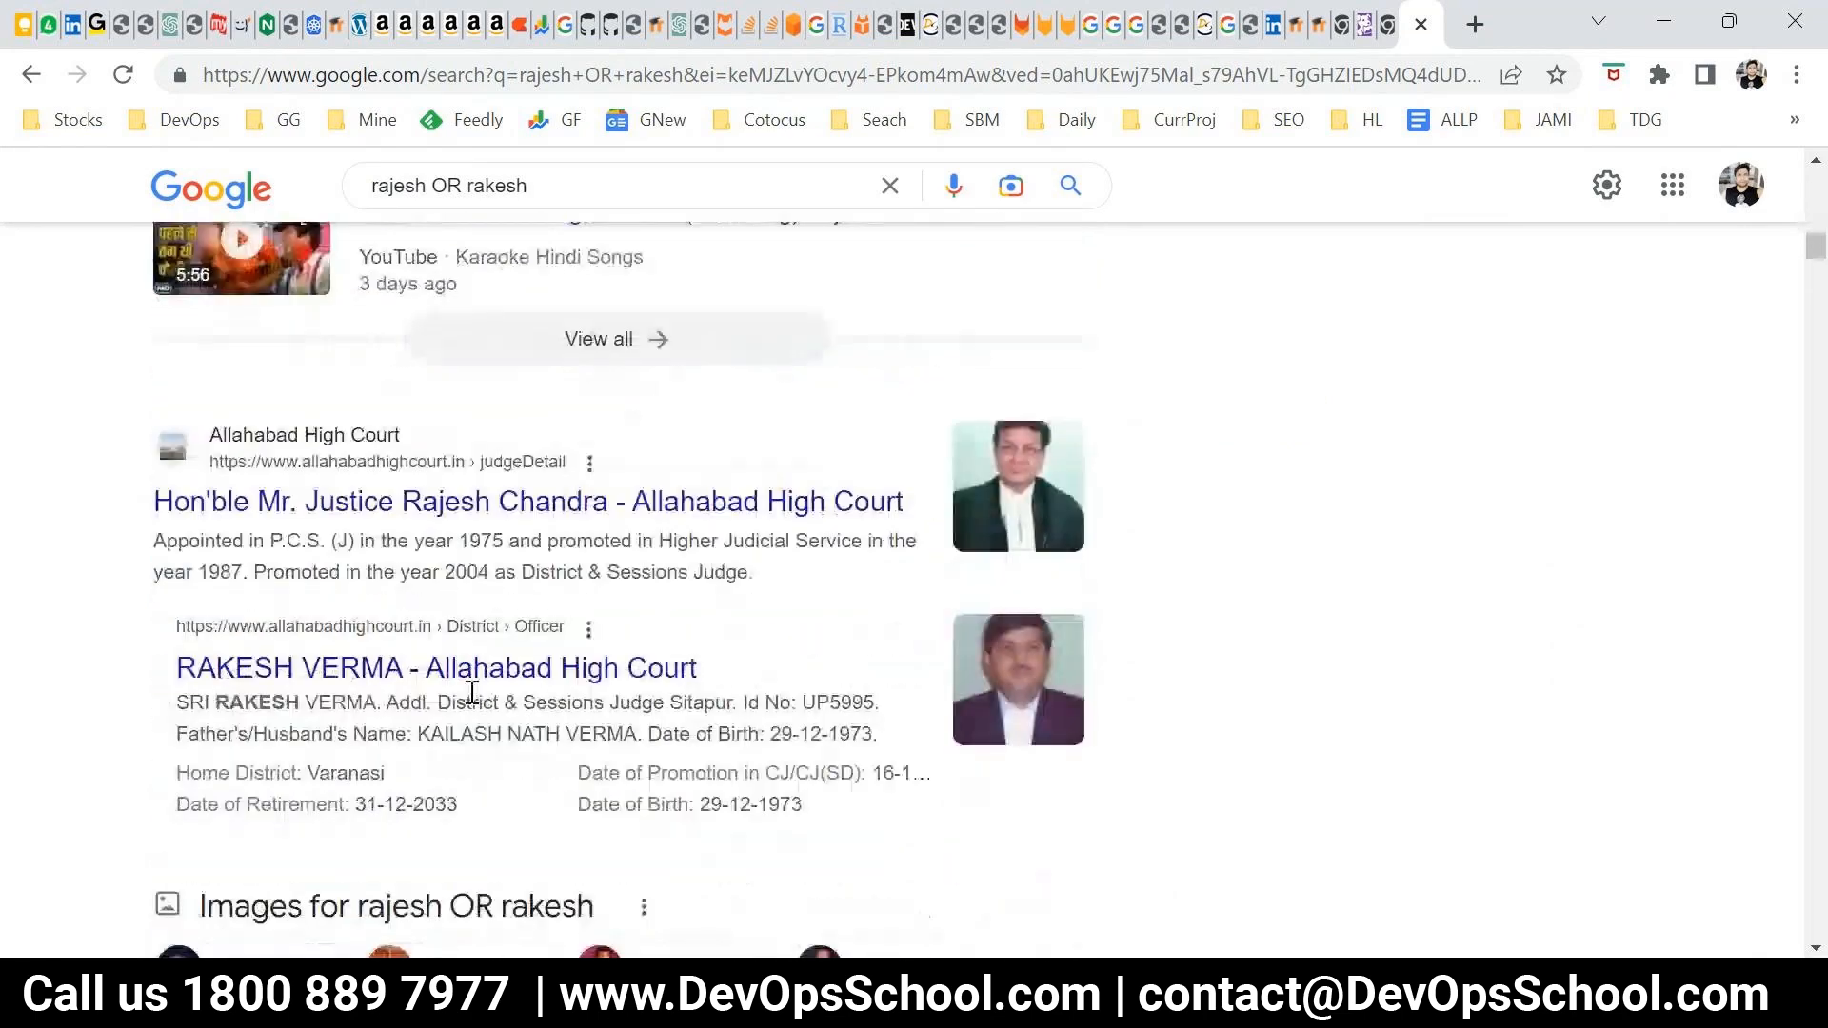
{"action": "scroll", "coordinate": [420, 511], "scroll_direction": "down", "scroll_amount": 2}
{"action": "left_click_drag", "start_coordinate": [175, 555], "coordinate": [299, 563]}
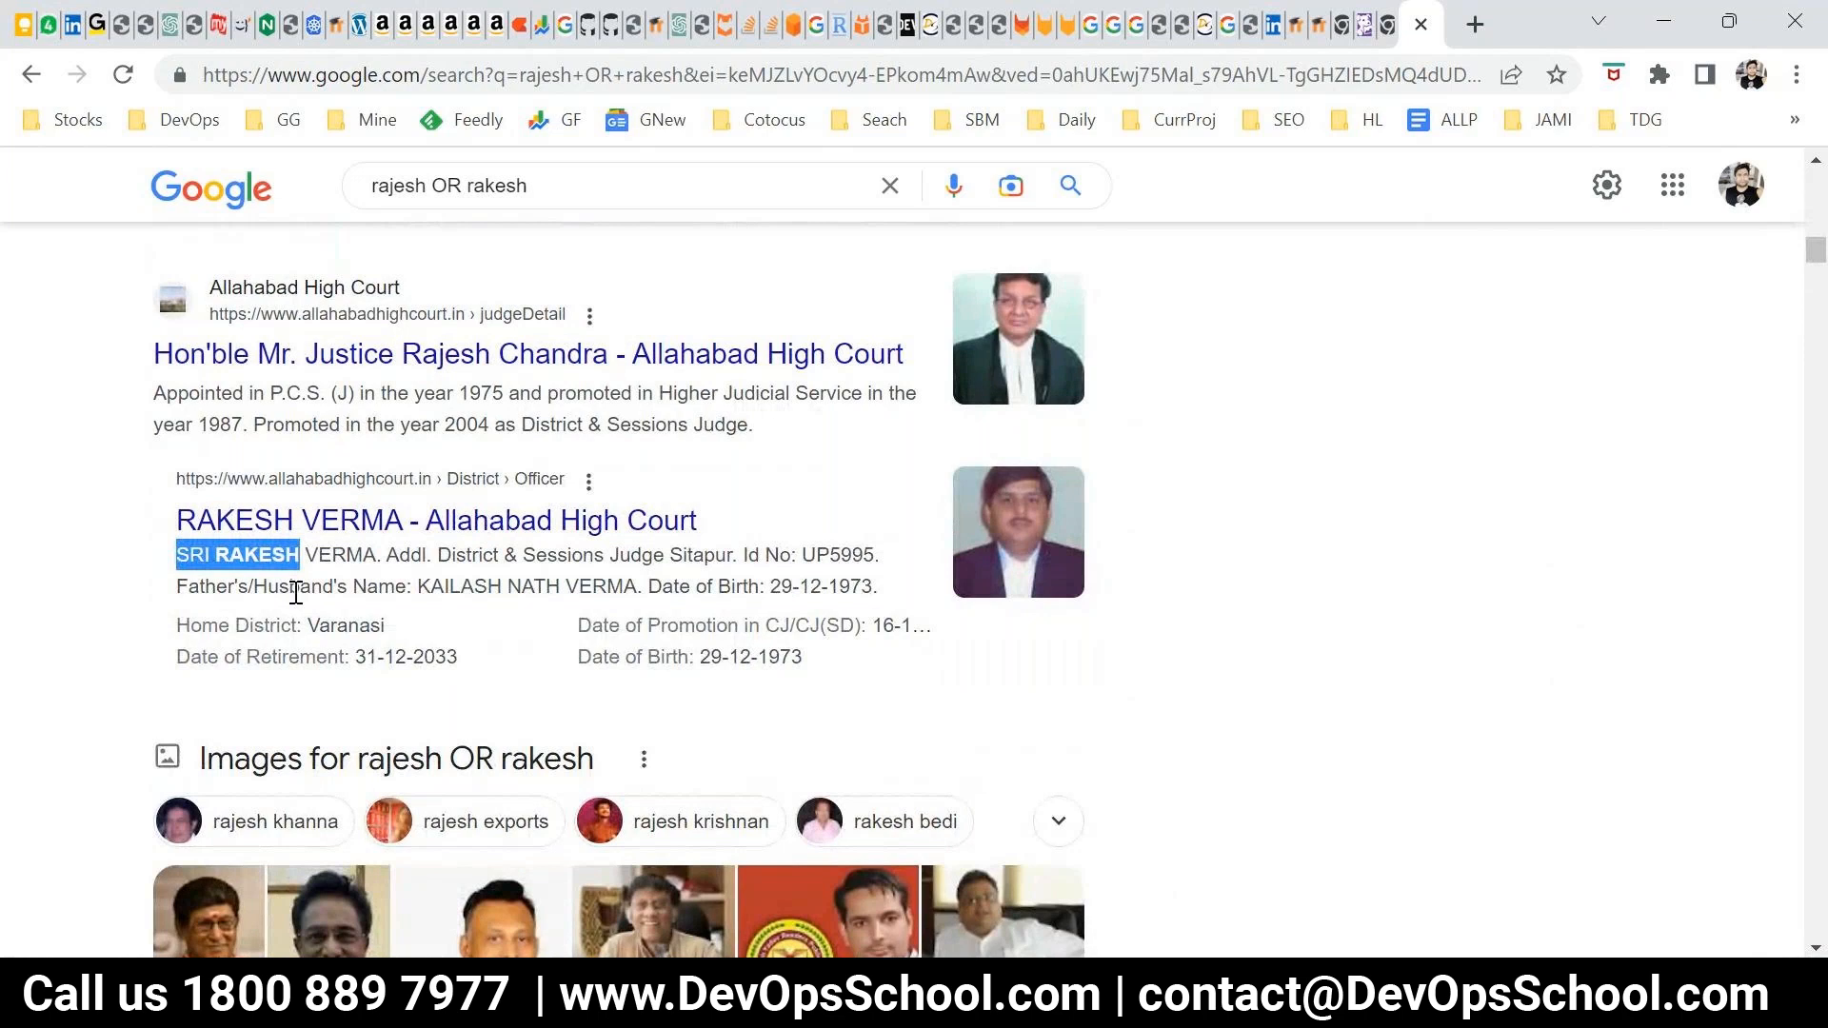
Remove OR from the Google query, enclose the two first names in double quotation marks and run the search
{"action": "double_click", "coordinate": [446, 185]}
{"action": "key", "text": "BackSpace"}
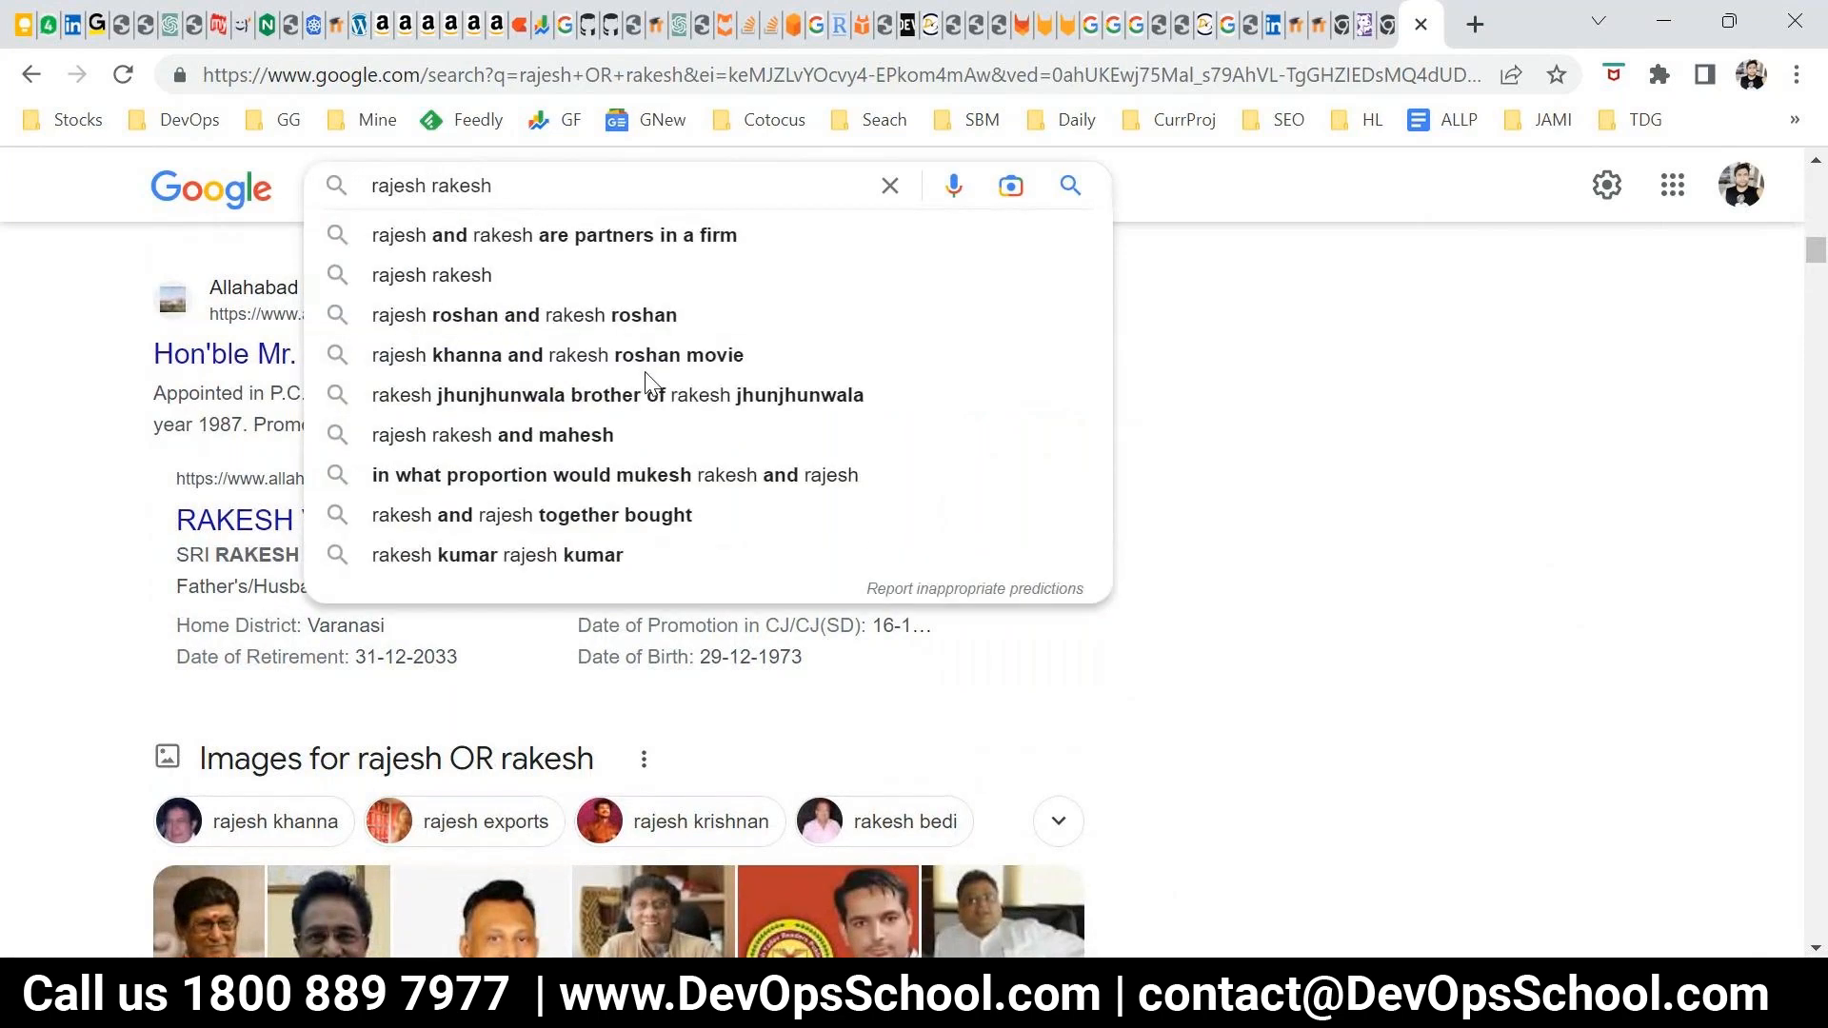
{"action": "scroll", "coordinate": [1178, 734], "scroll_direction": "up", "scroll_amount": 5}
{"action": "left_click", "coordinate": [514, 181]}
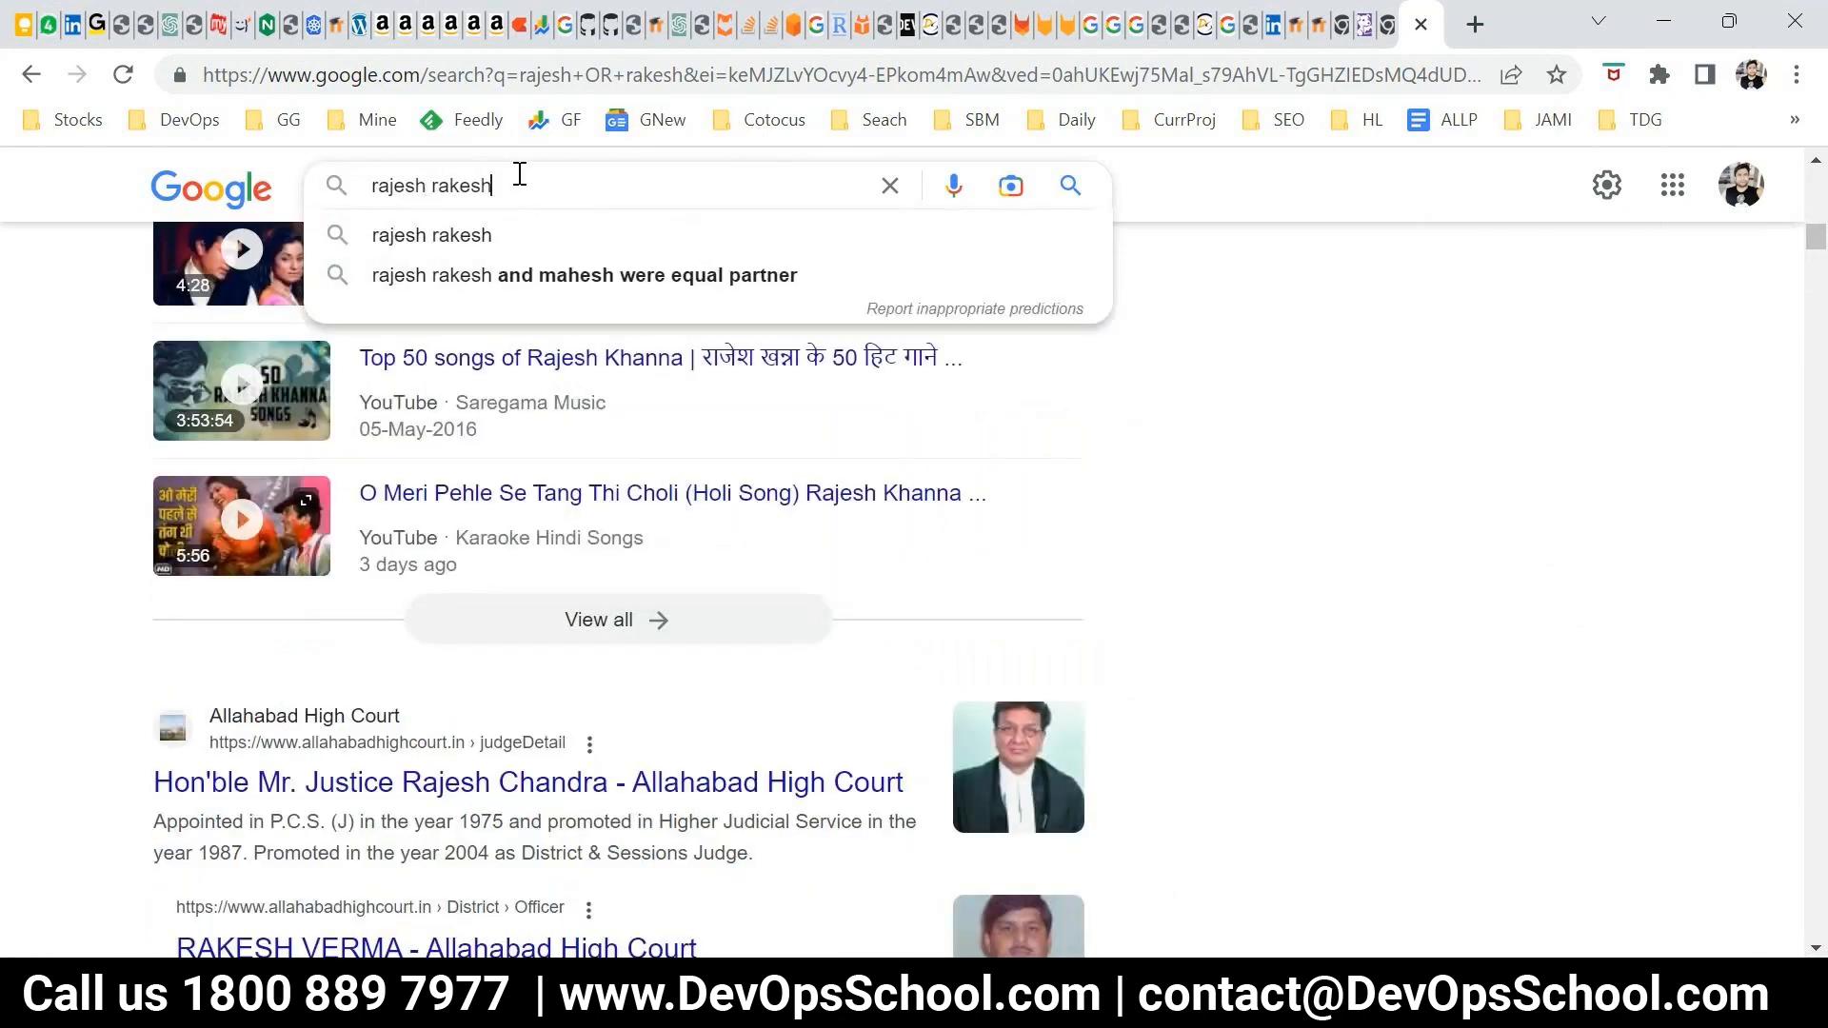
{"action": "type", "text": "\""}
{"action": "key", "text": "Home"}
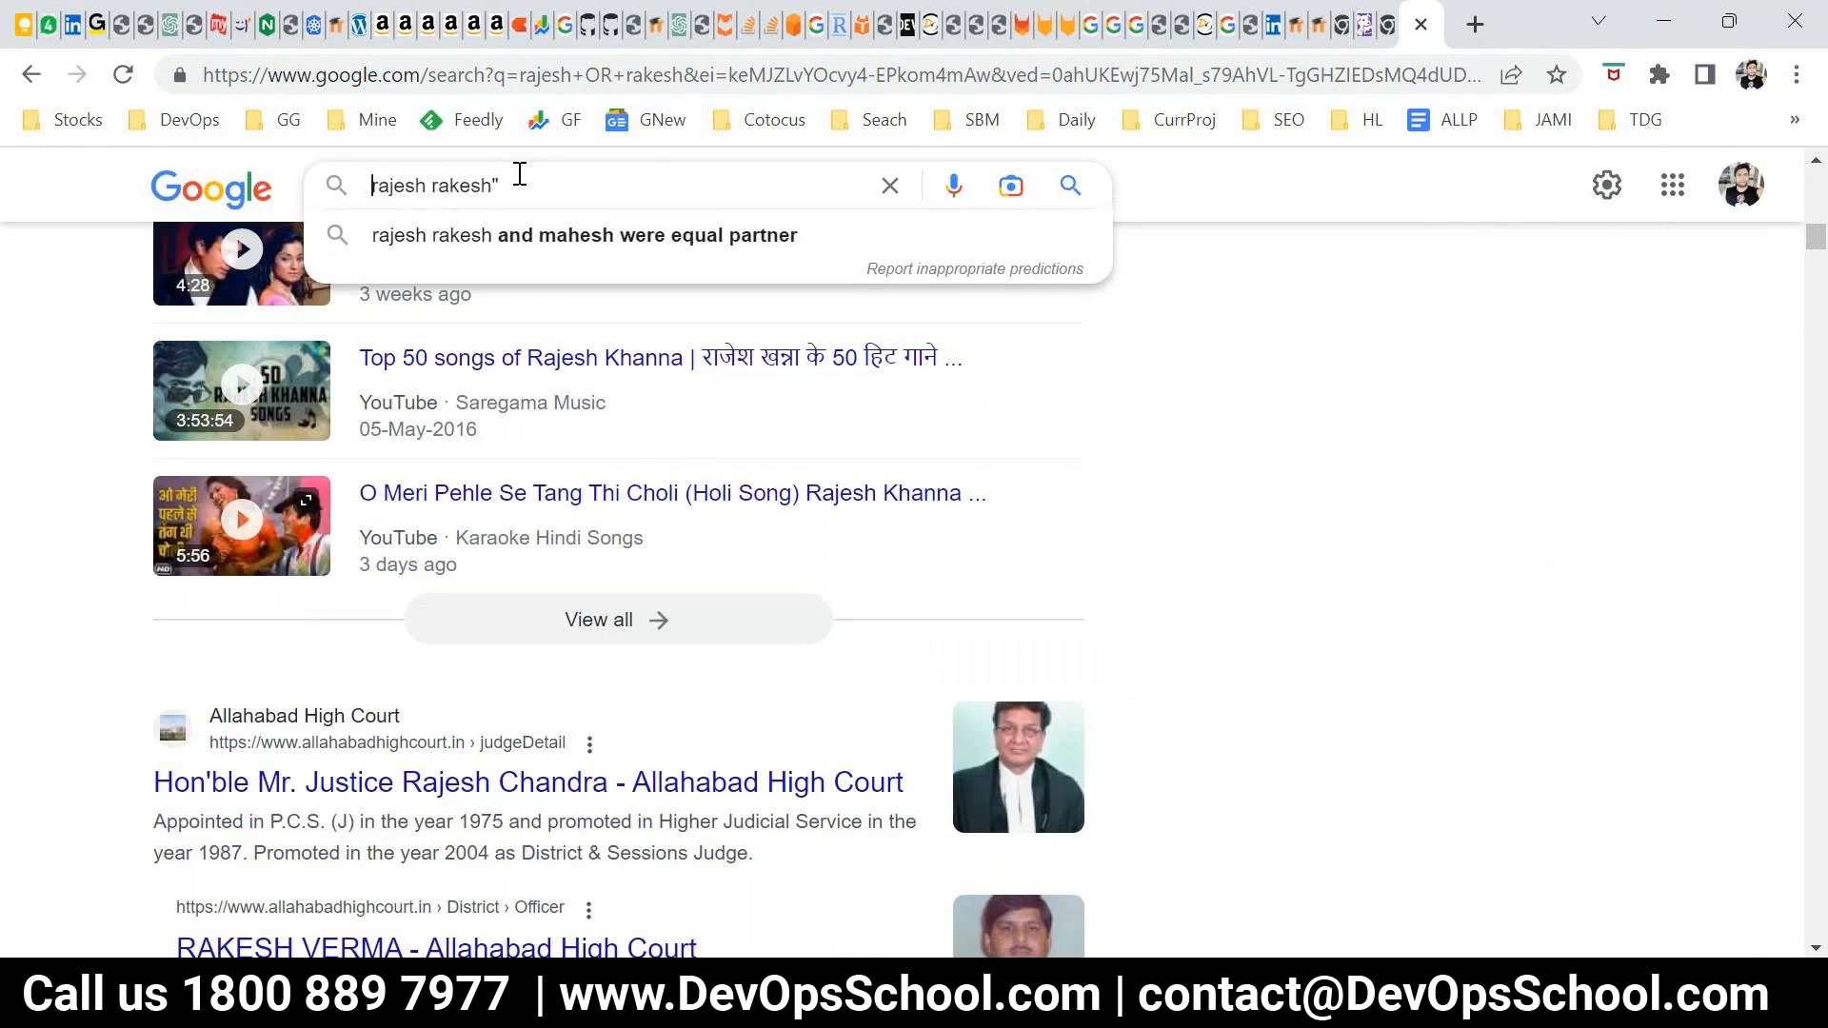
{"action": "type", "text": "\""}
{"action": "key", "text": "Return"}
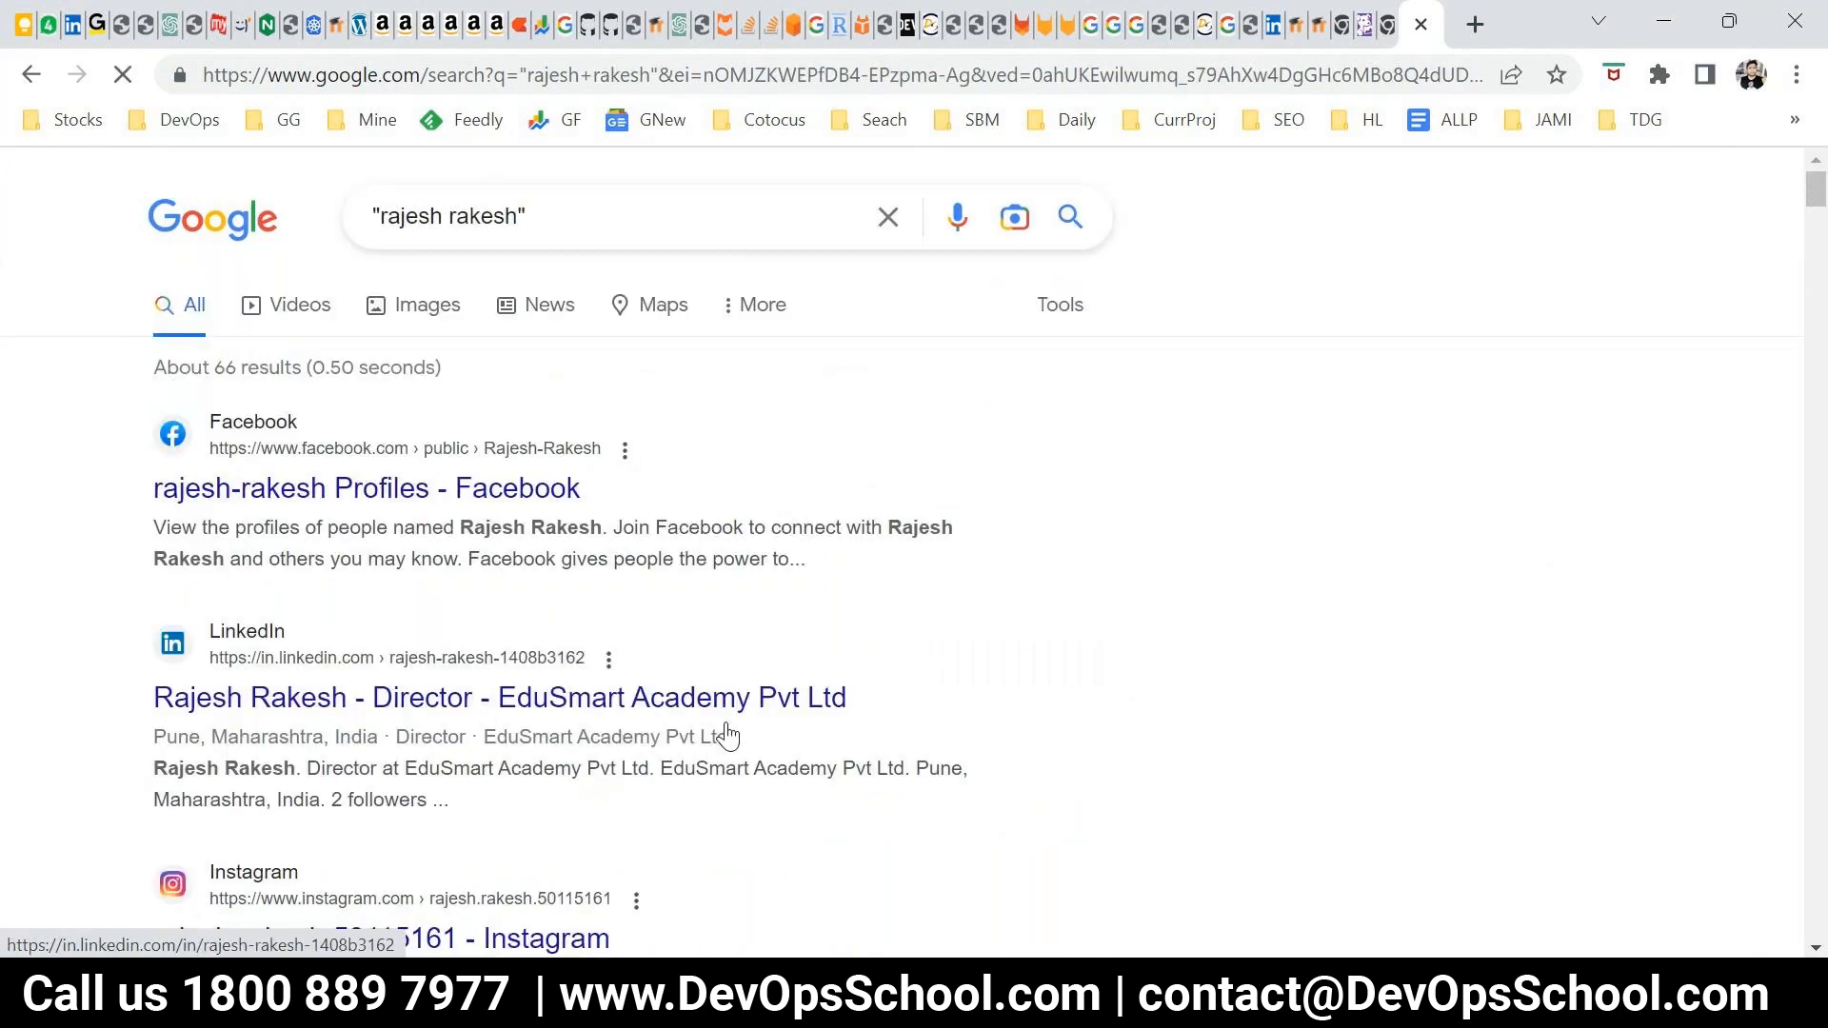
Highlight the matched phrase in the LinkedIn and Instagram descriptions among the exact-phrase results
{"action": "left_click_drag", "start_coordinate": [545, 533], "coordinate": [531, 531]}
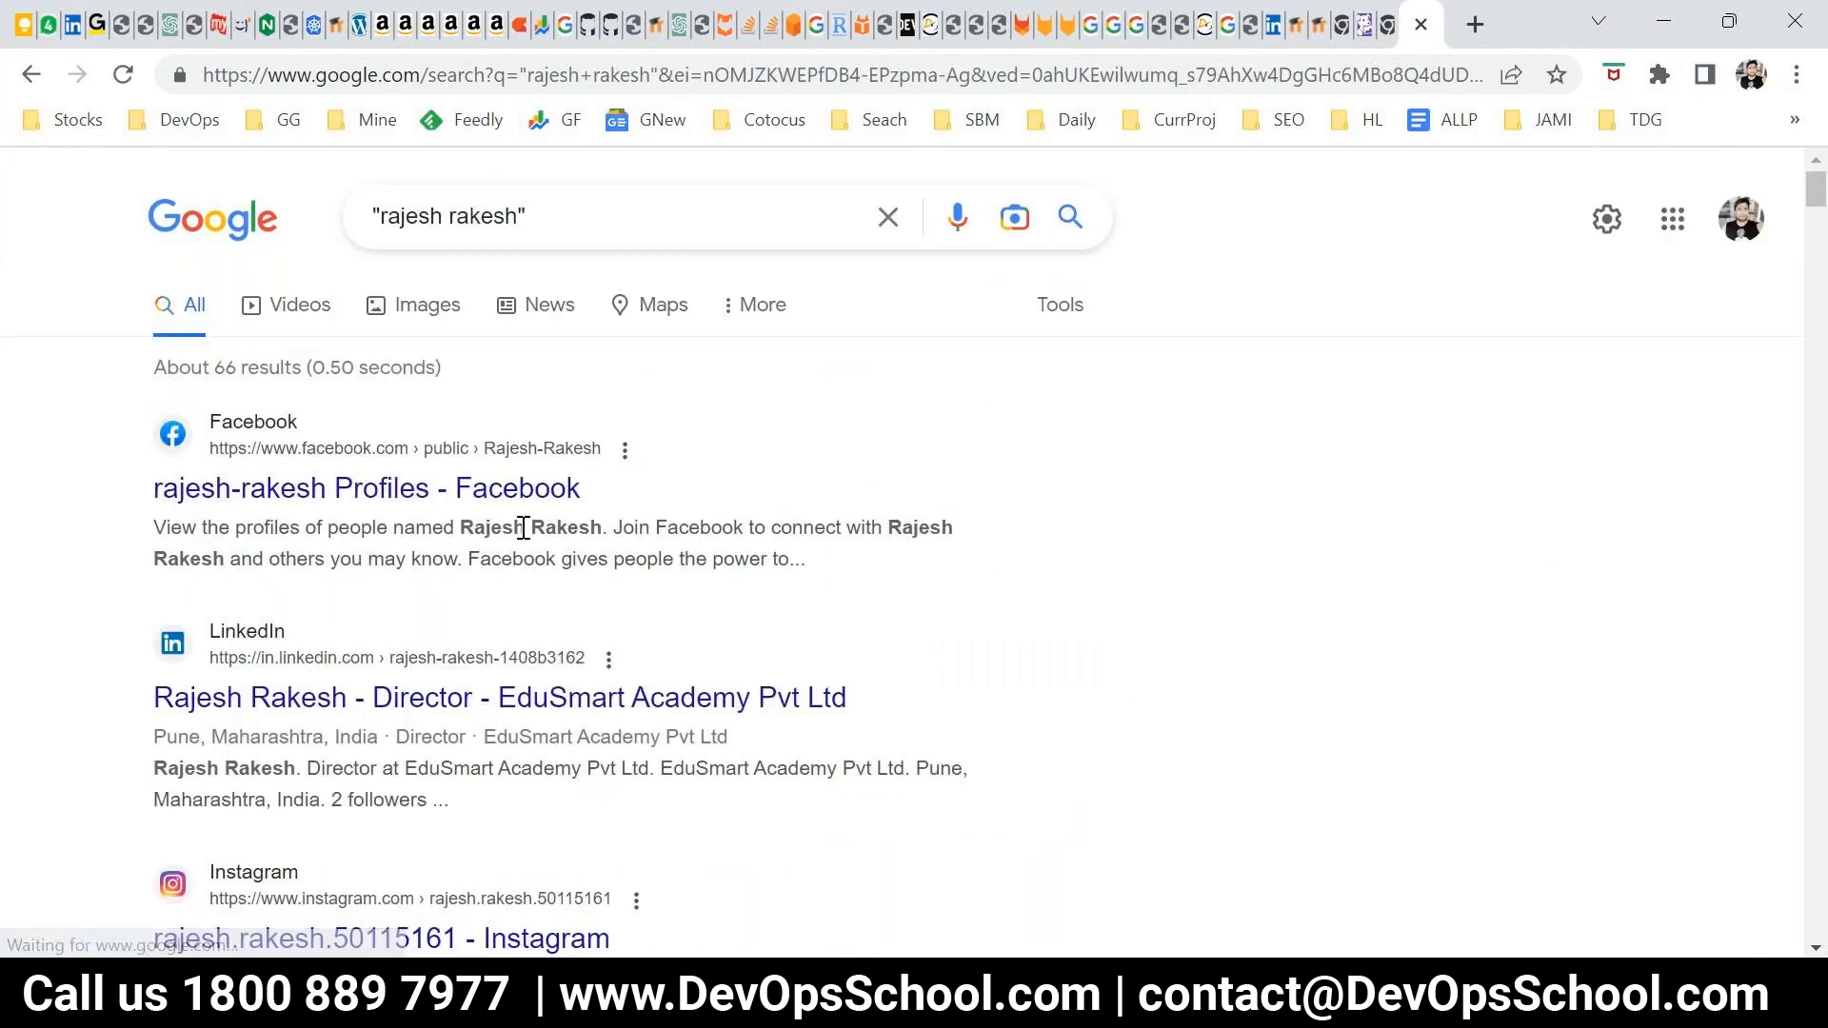
{"action": "scroll", "coordinate": [571, 666], "scroll_direction": "down", "scroll_amount": 3}
{"action": "double_click", "coordinate": [262, 482]}
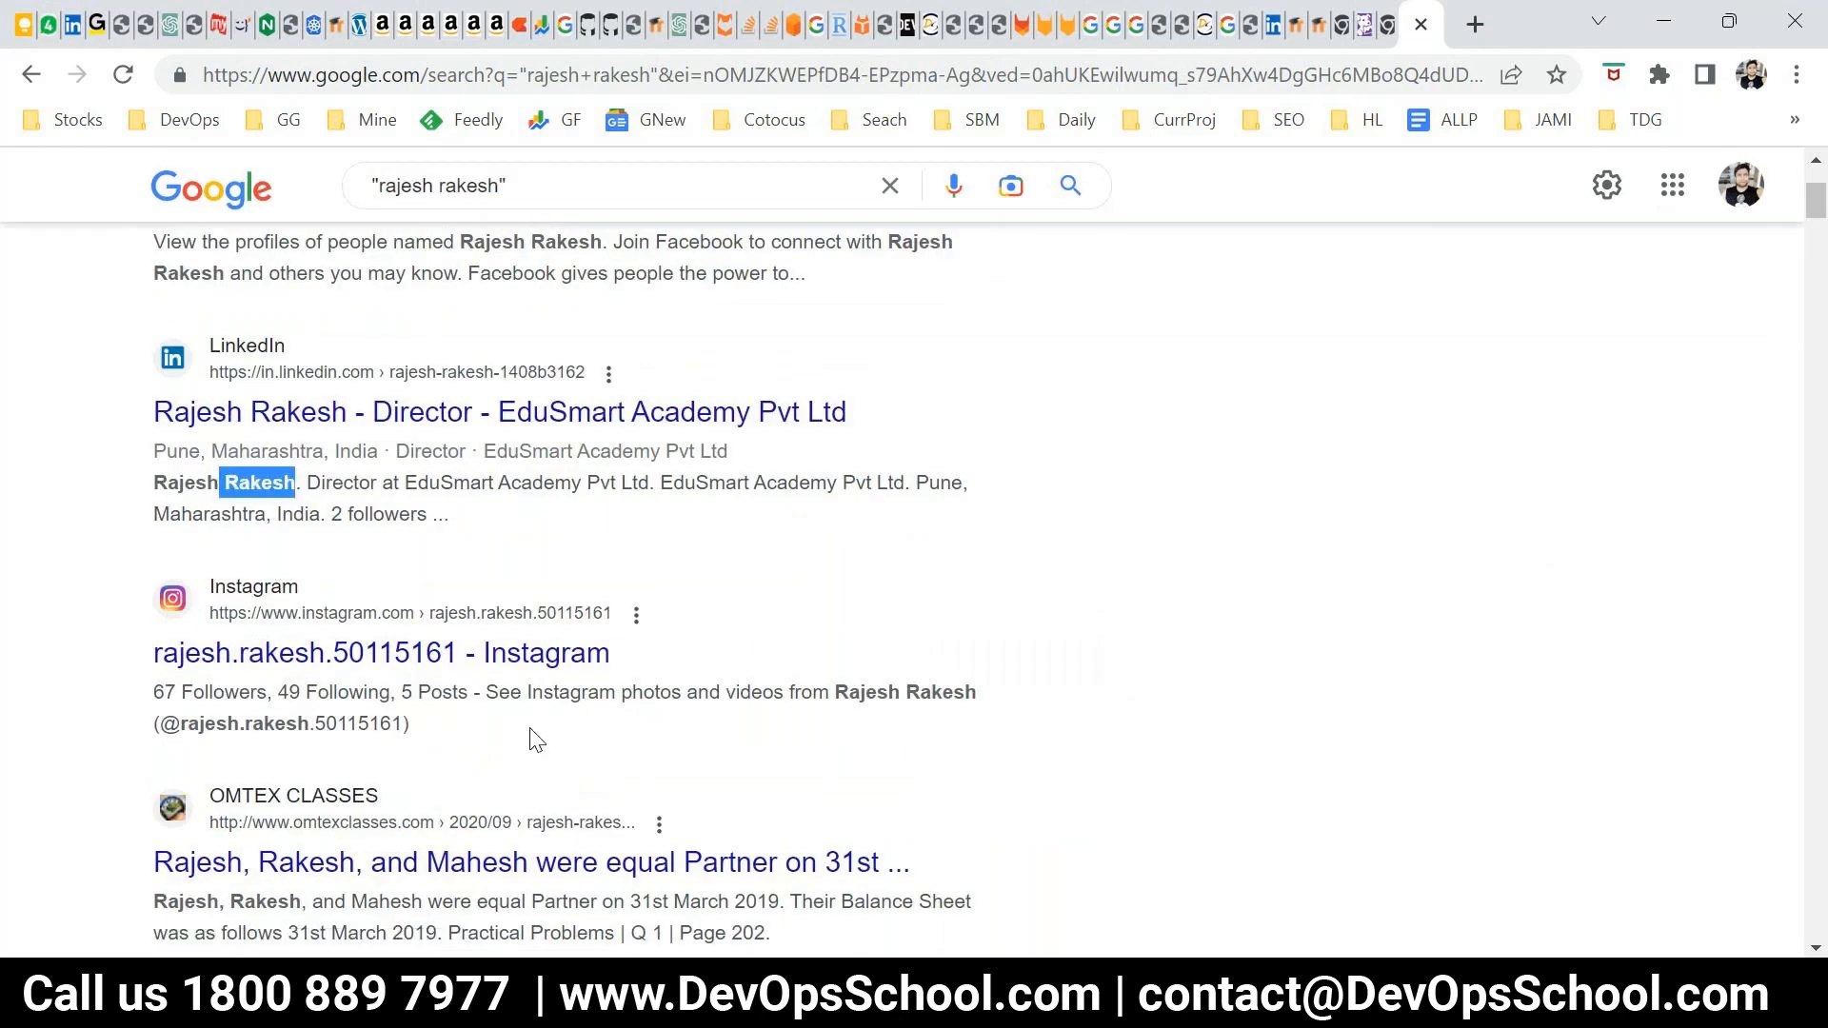
{"action": "scroll", "coordinate": [823, 473], "scroll_direction": "down", "scroll_amount": 3}
{"action": "double_click", "coordinate": [891, 407]}
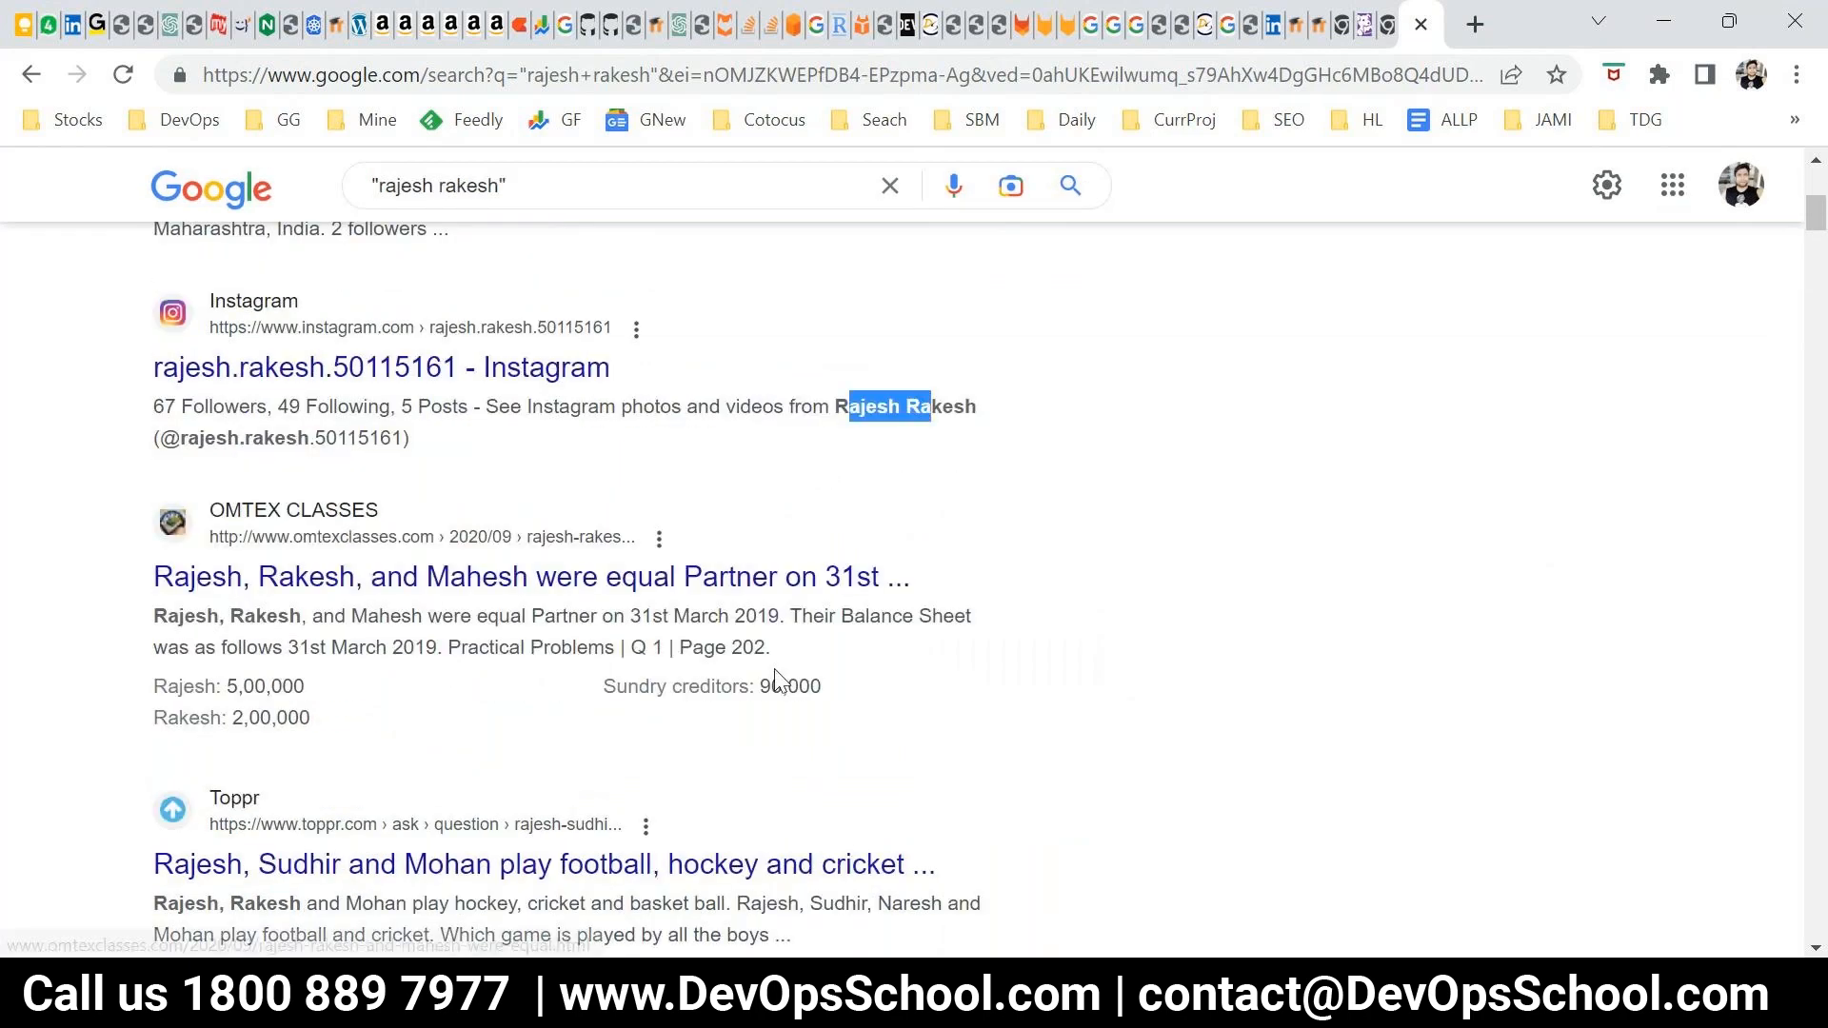
{"action": "scroll", "coordinate": [779, 676], "scroll_direction": "up", "scroll_amount": 6}
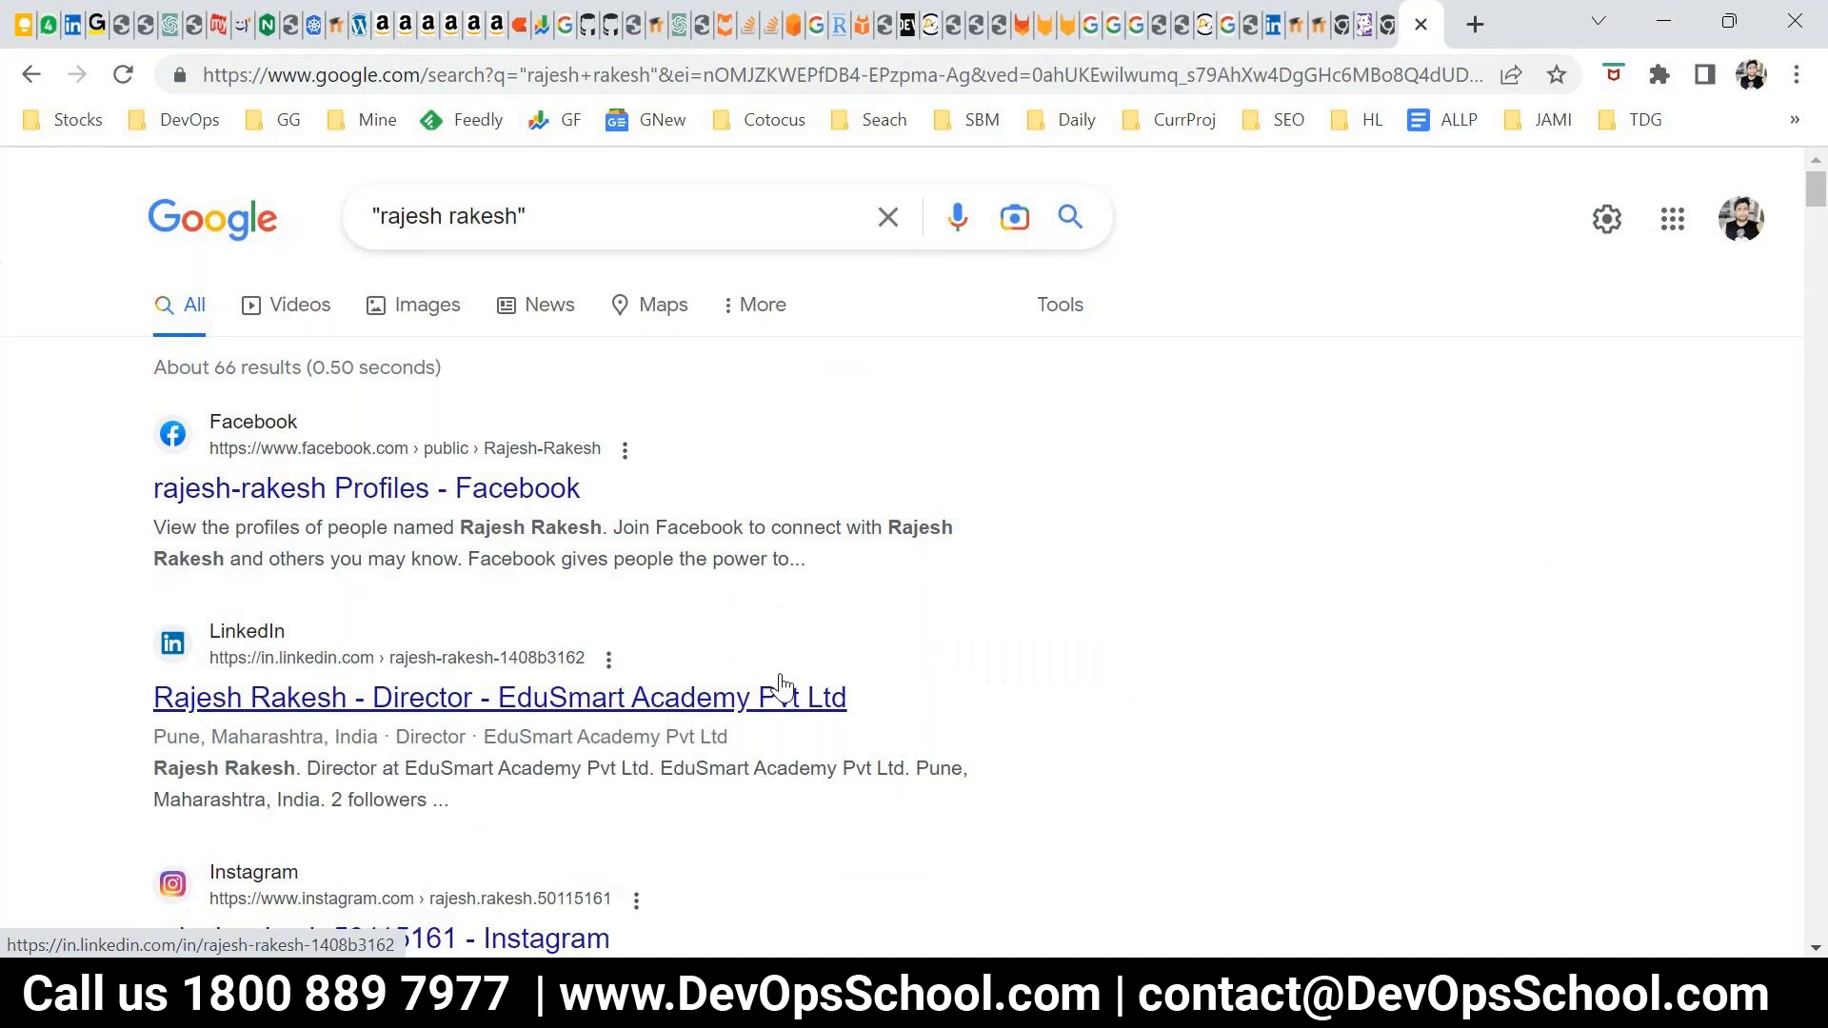
Remove both quotation marks from the Google query and run the search with the two unquoted first names
{"action": "left_click", "coordinate": [376, 216]}
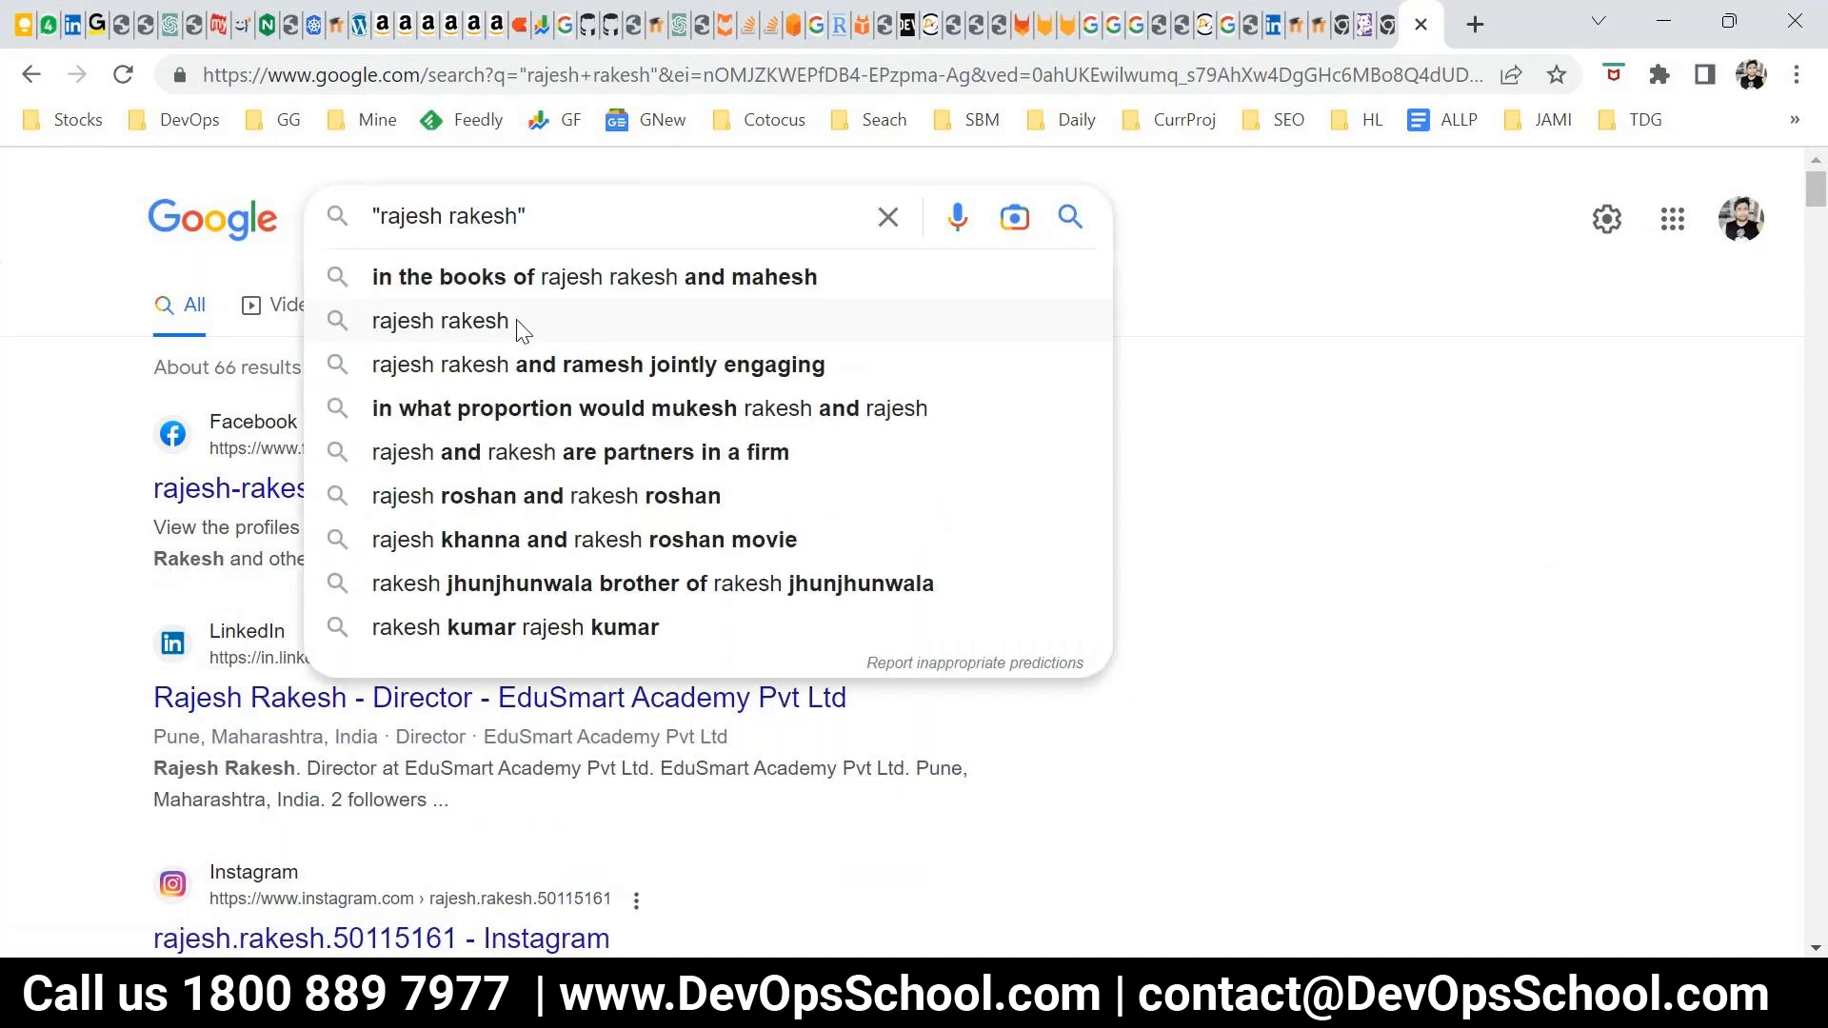
{"action": "key", "text": "BackSpace"}
{"action": "left_click", "coordinate": [560, 221]}
{"action": "key", "text": "BackSpace"}
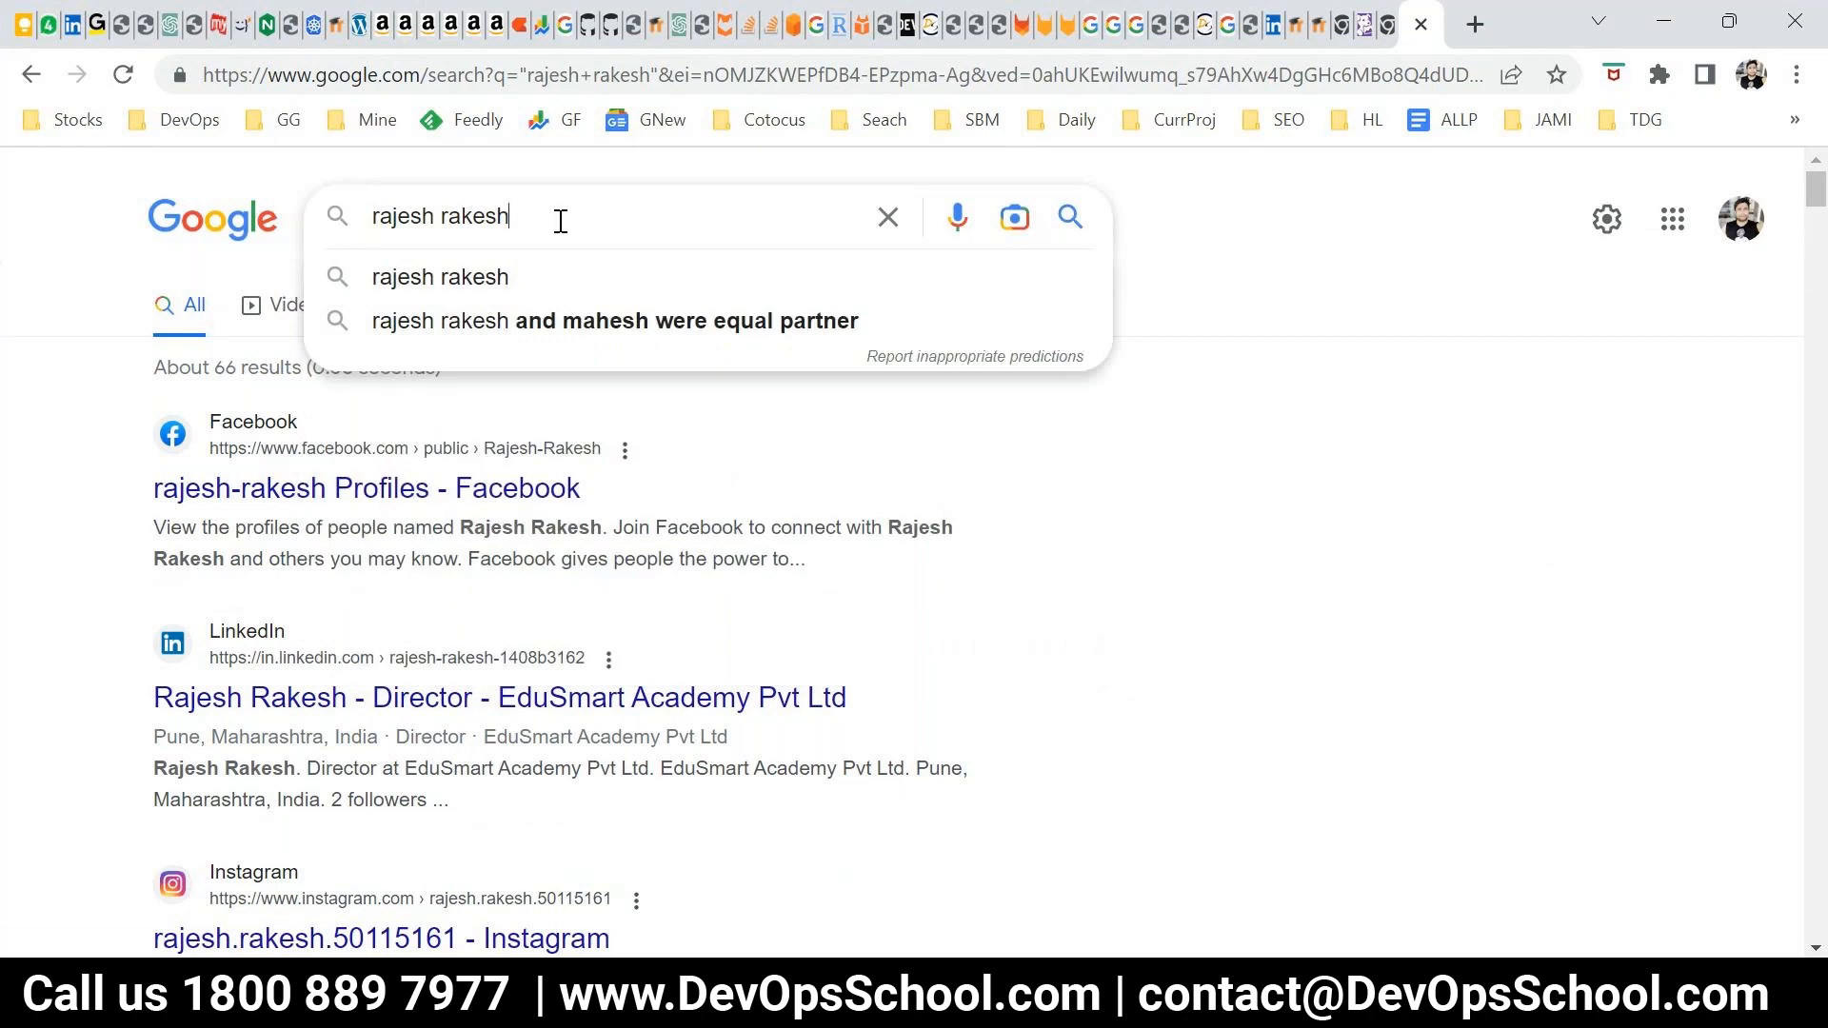
{"action": "key", "text": "Return"}
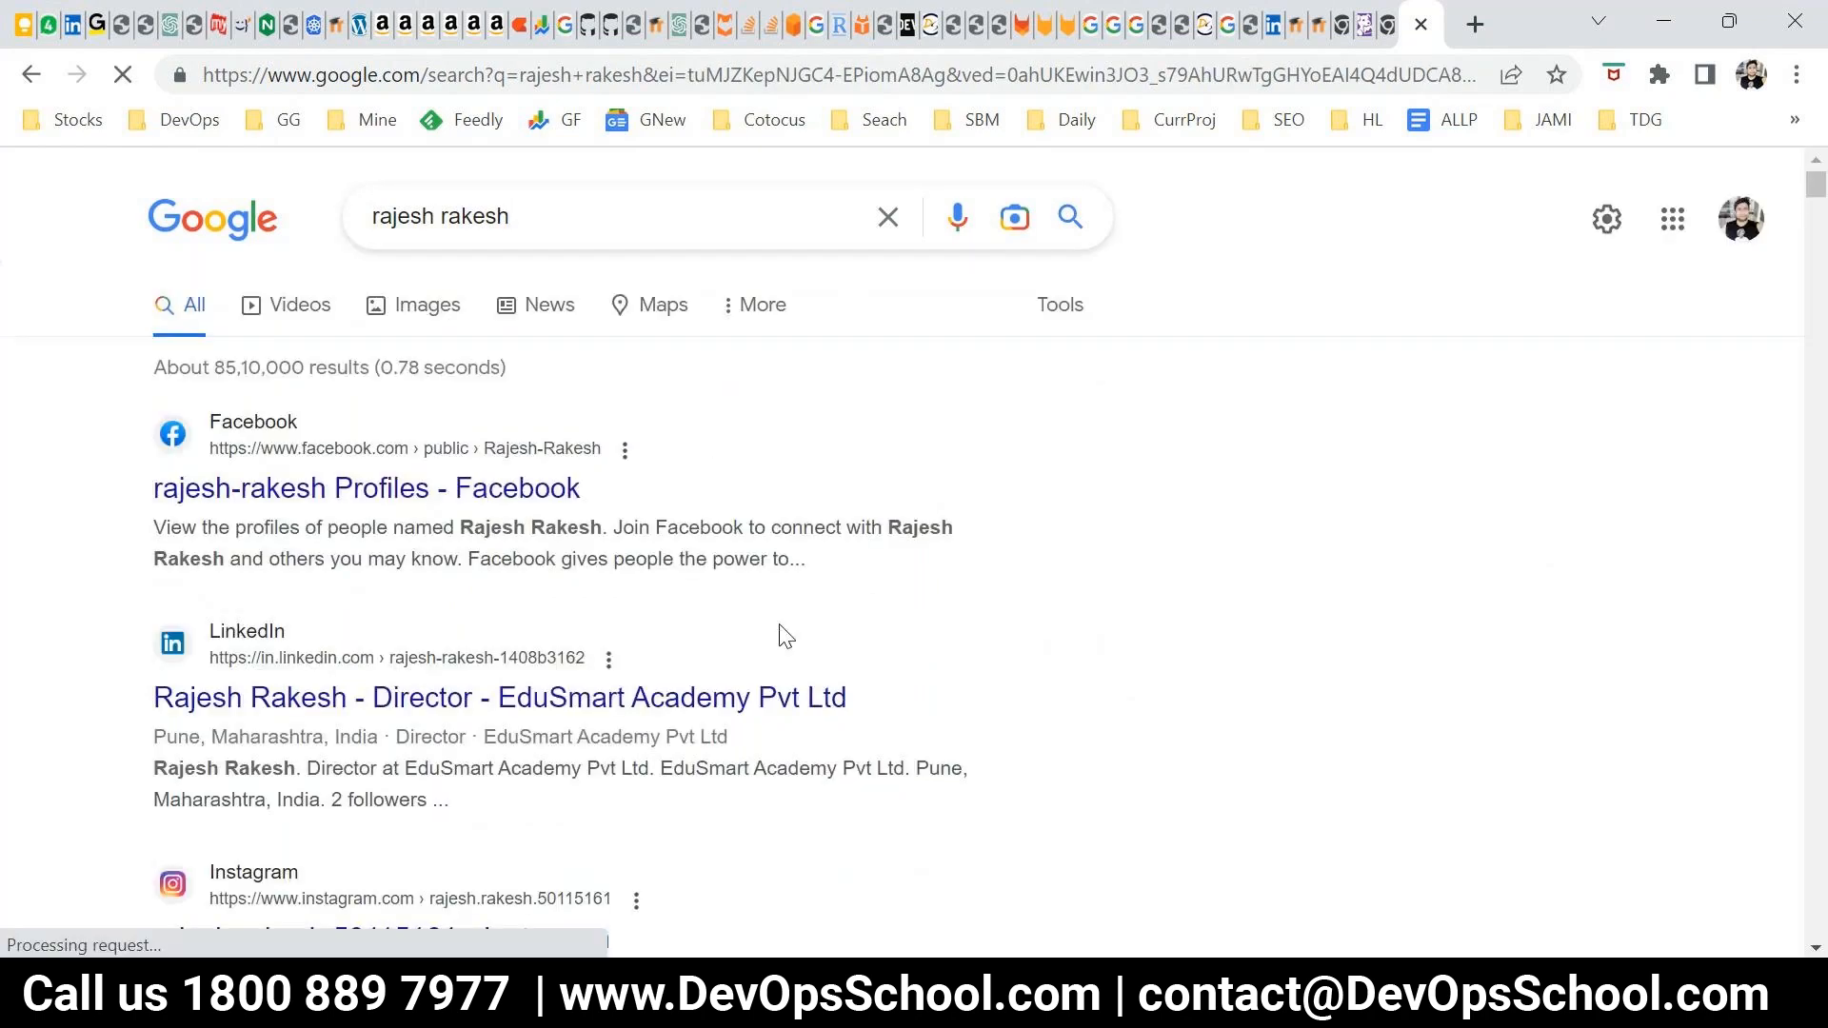
Examine how both names match in the unquoted search results, highlighting text in the Facebook, Instagram and lower results
{"action": "left_click_drag", "start_coordinate": [487, 527], "coordinate": [612, 529]}
{"action": "left_click_drag", "start_coordinate": [883, 522], "coordinate": [809, 572]}
{"action": "scroll", "coordinate": [223, 609], "scroll_direction": "down", "scroll_amount": 3}
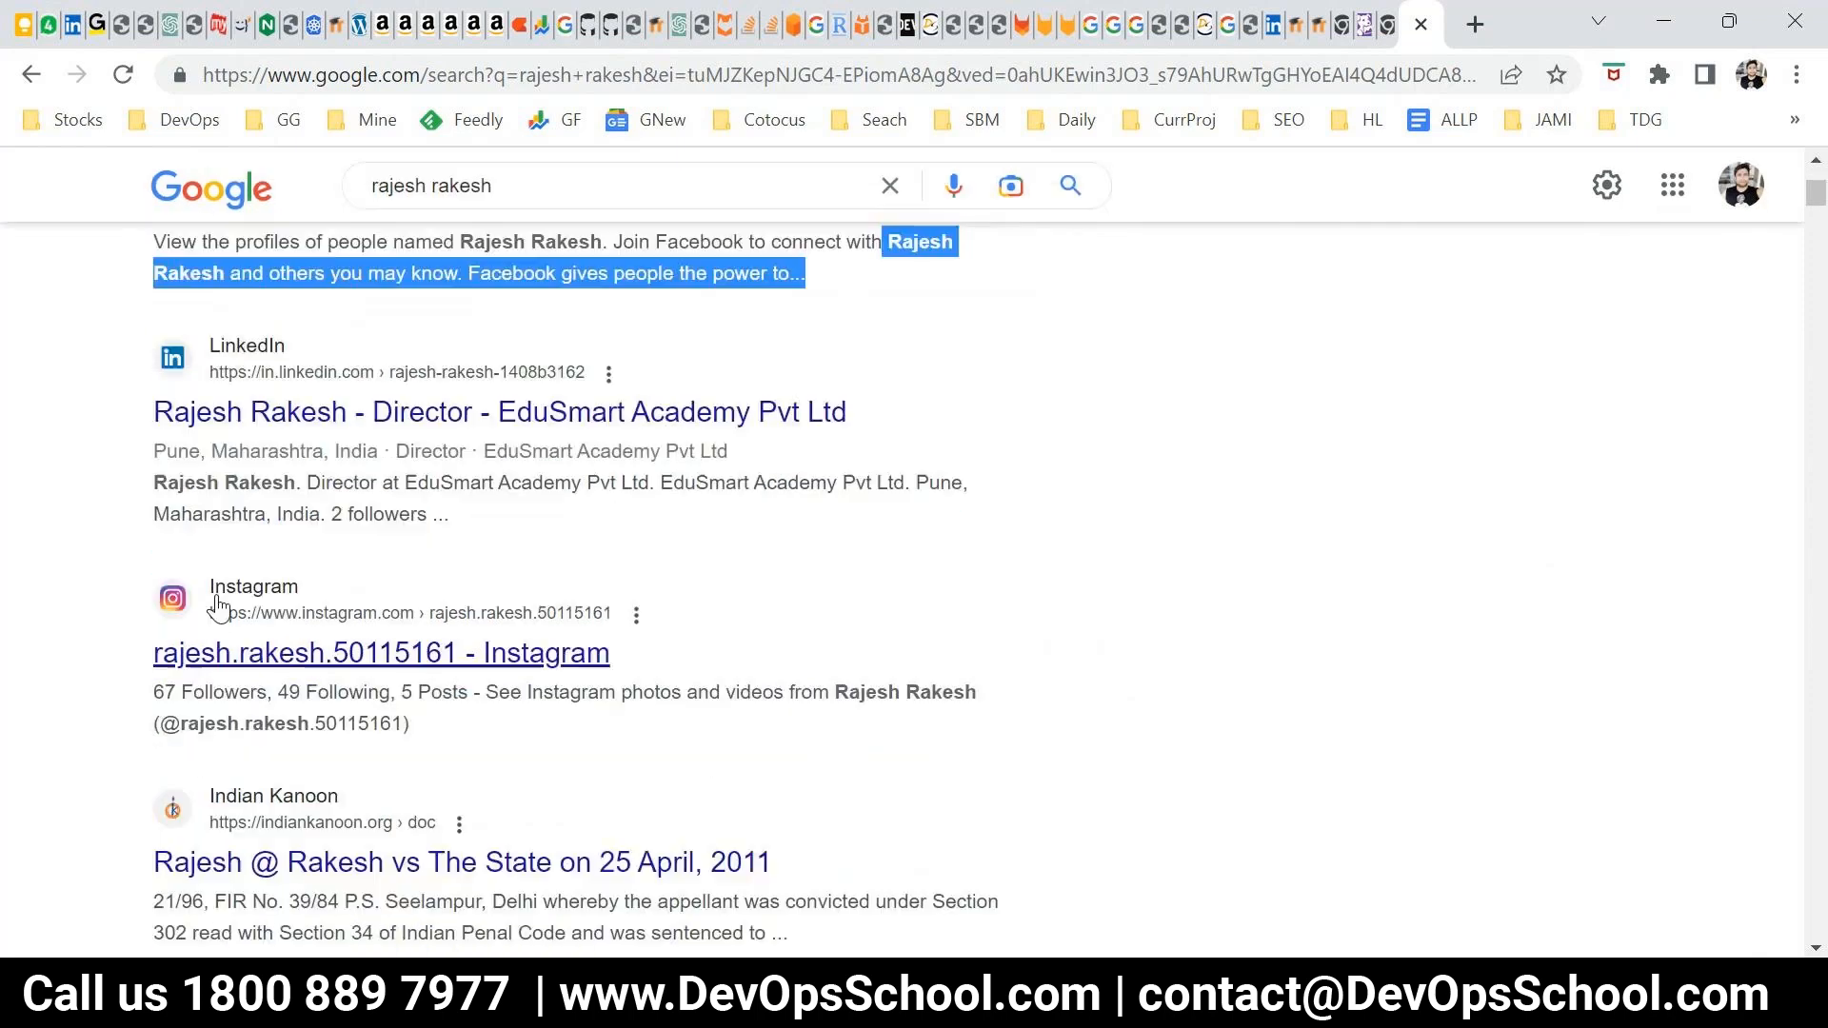
{"action": "left_click_drag", "start_coordinate": [169, 467], "coordinate": [321, 467]}
{"action": "scroll", "coordinate": [371, 684], "scroll_direction": "down", "scroll_amount": 1}
{"action": "left_click_drag", "start_coordinate": [157, 436], "coordinate": [829, 550]}
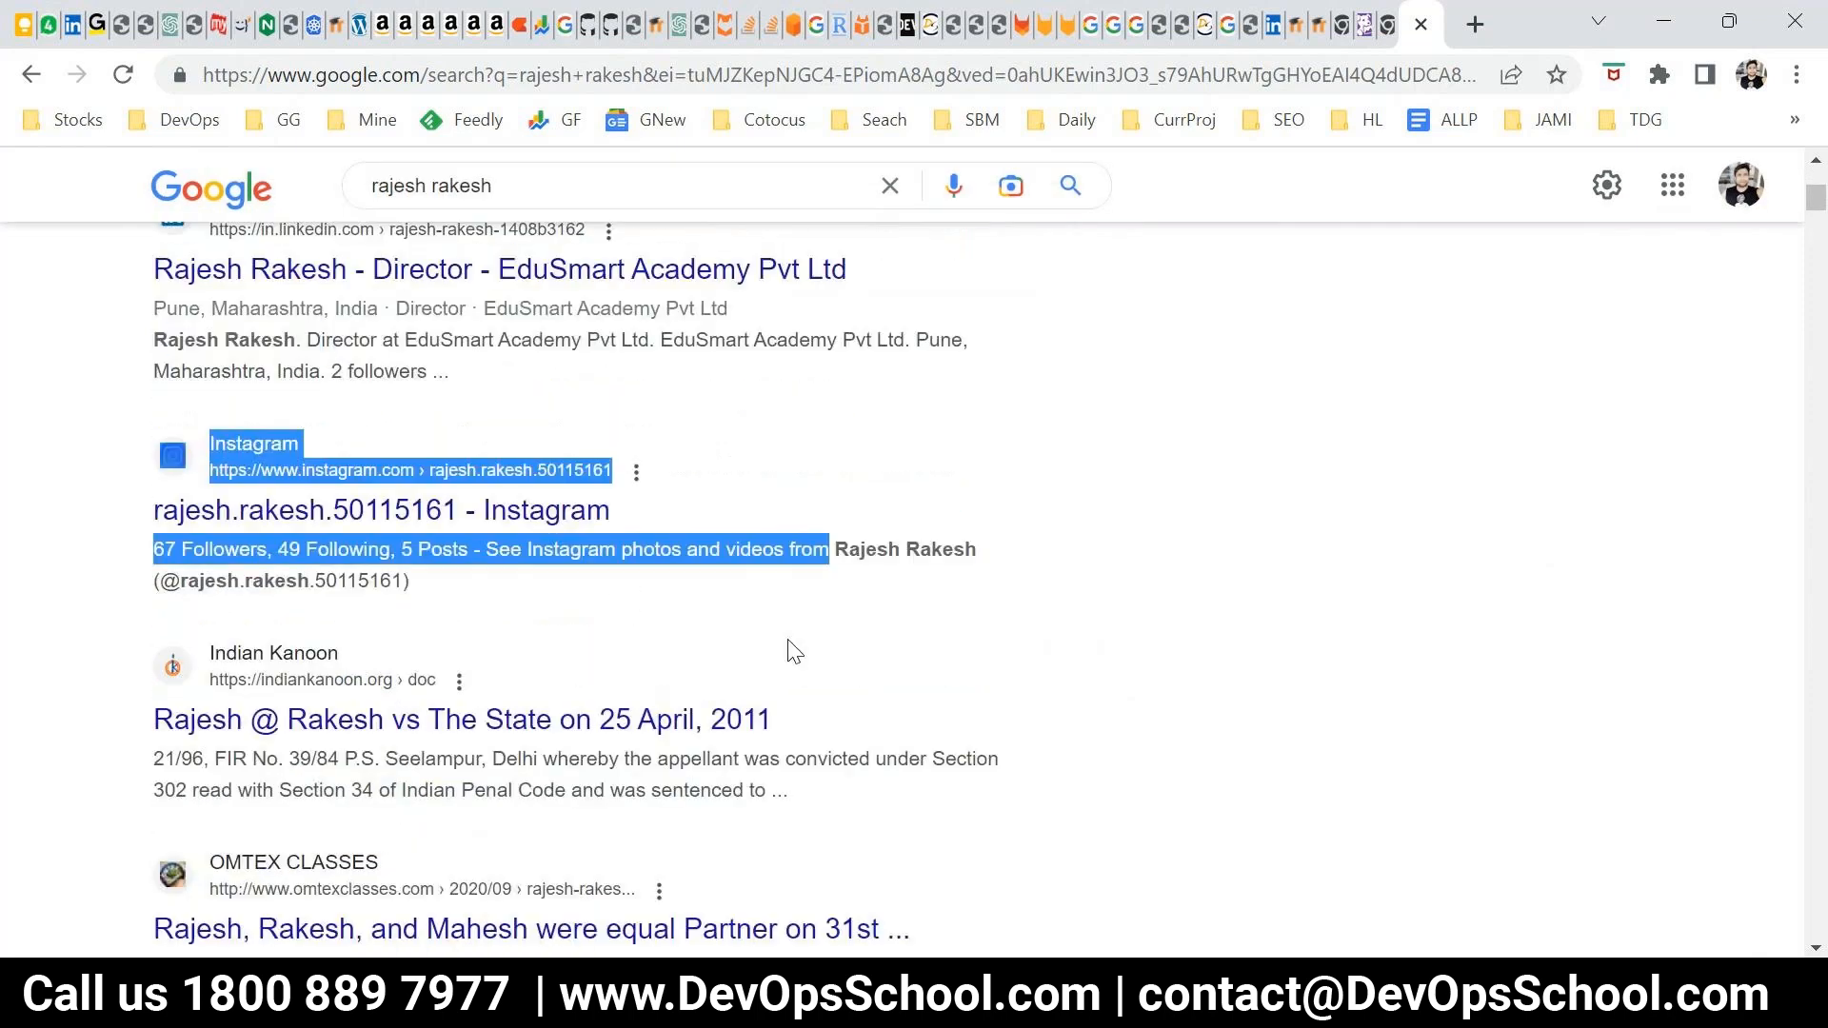
{"action": "scroll", "coordinate": [272, 626], "scroll_direction": "down", "scroll_amount": 4}
{"action": "left_click_drag", "start_coordinate": [153, 539], "coordinate": [266, 540]}
{"action": "left_click_drag", "start_coordinate": [153, 291], "coordinate": [398, 335]}
{"action": "scroll", "coordinate": [783, 931], "scroll_direction": "up", "scroll_amount": 4}
{"action": "scroll", "coordinate": [787, 938], "scroll_direction": "up", "scroll_amount": 3}
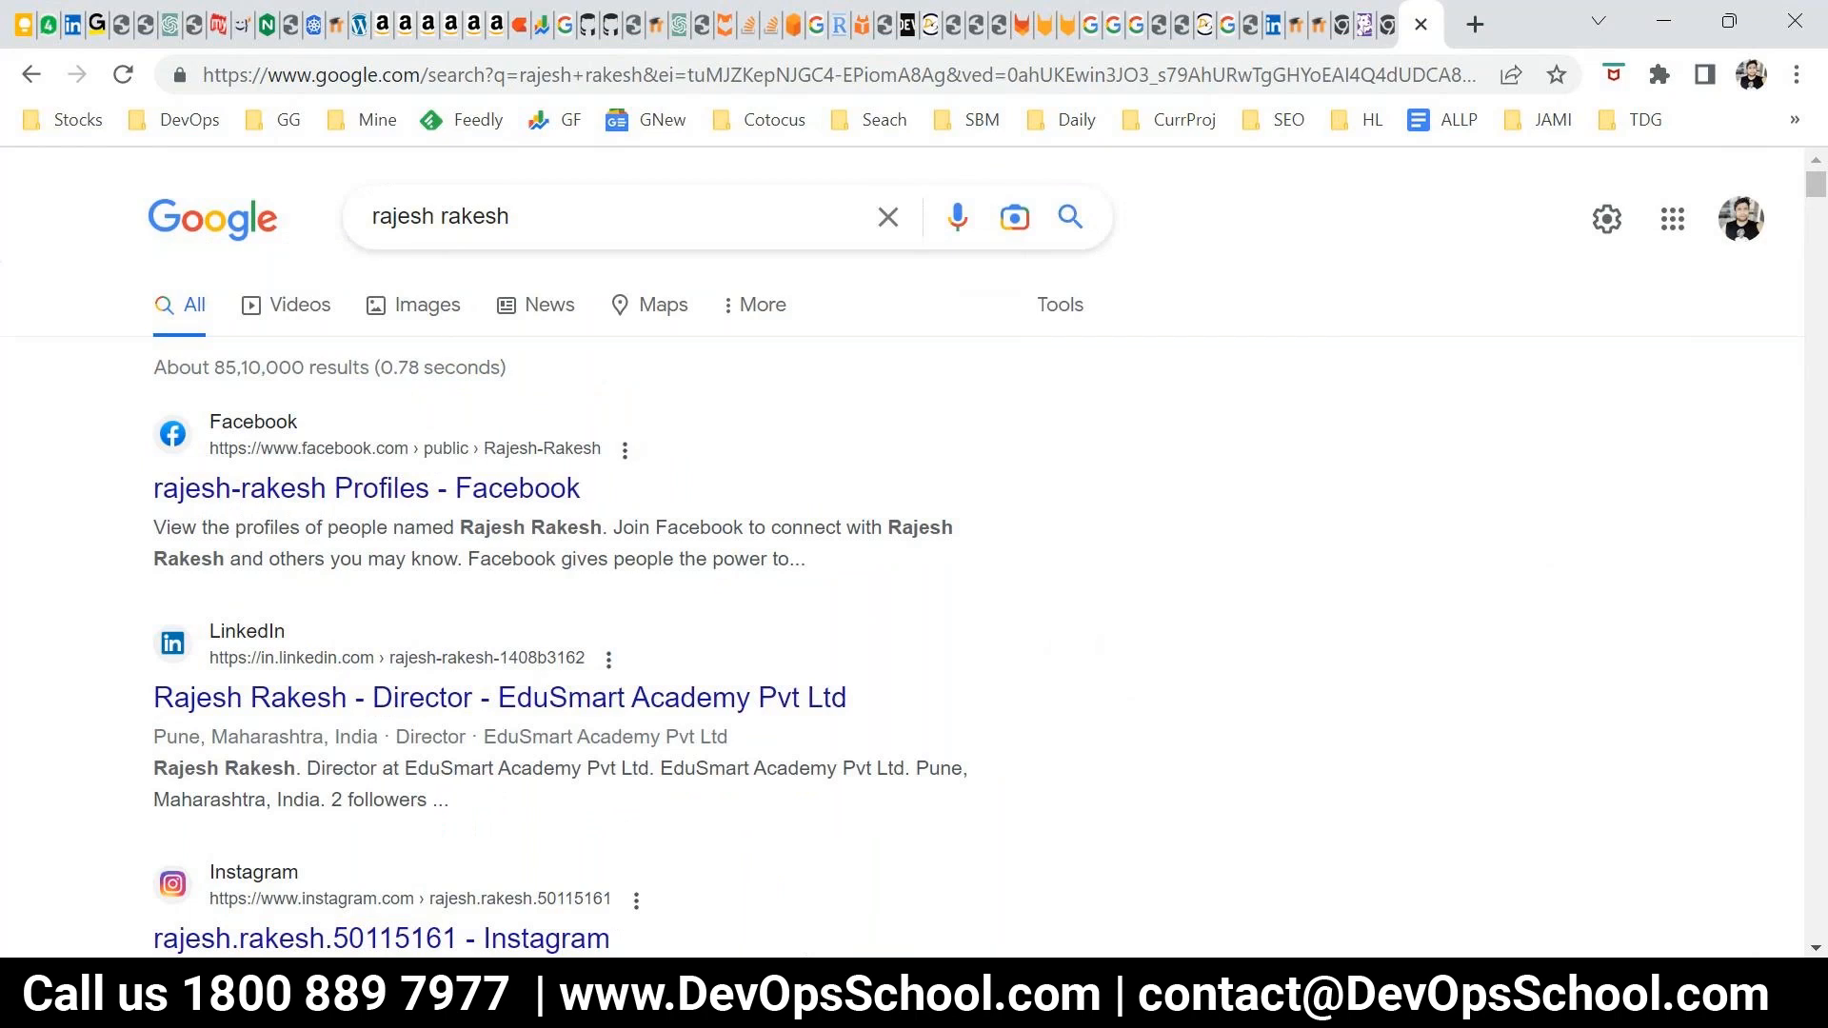
Insert OR between the two unquoted first names in the Google query and run the search
{"action": "left_click", "coordinate": [442, 217]}
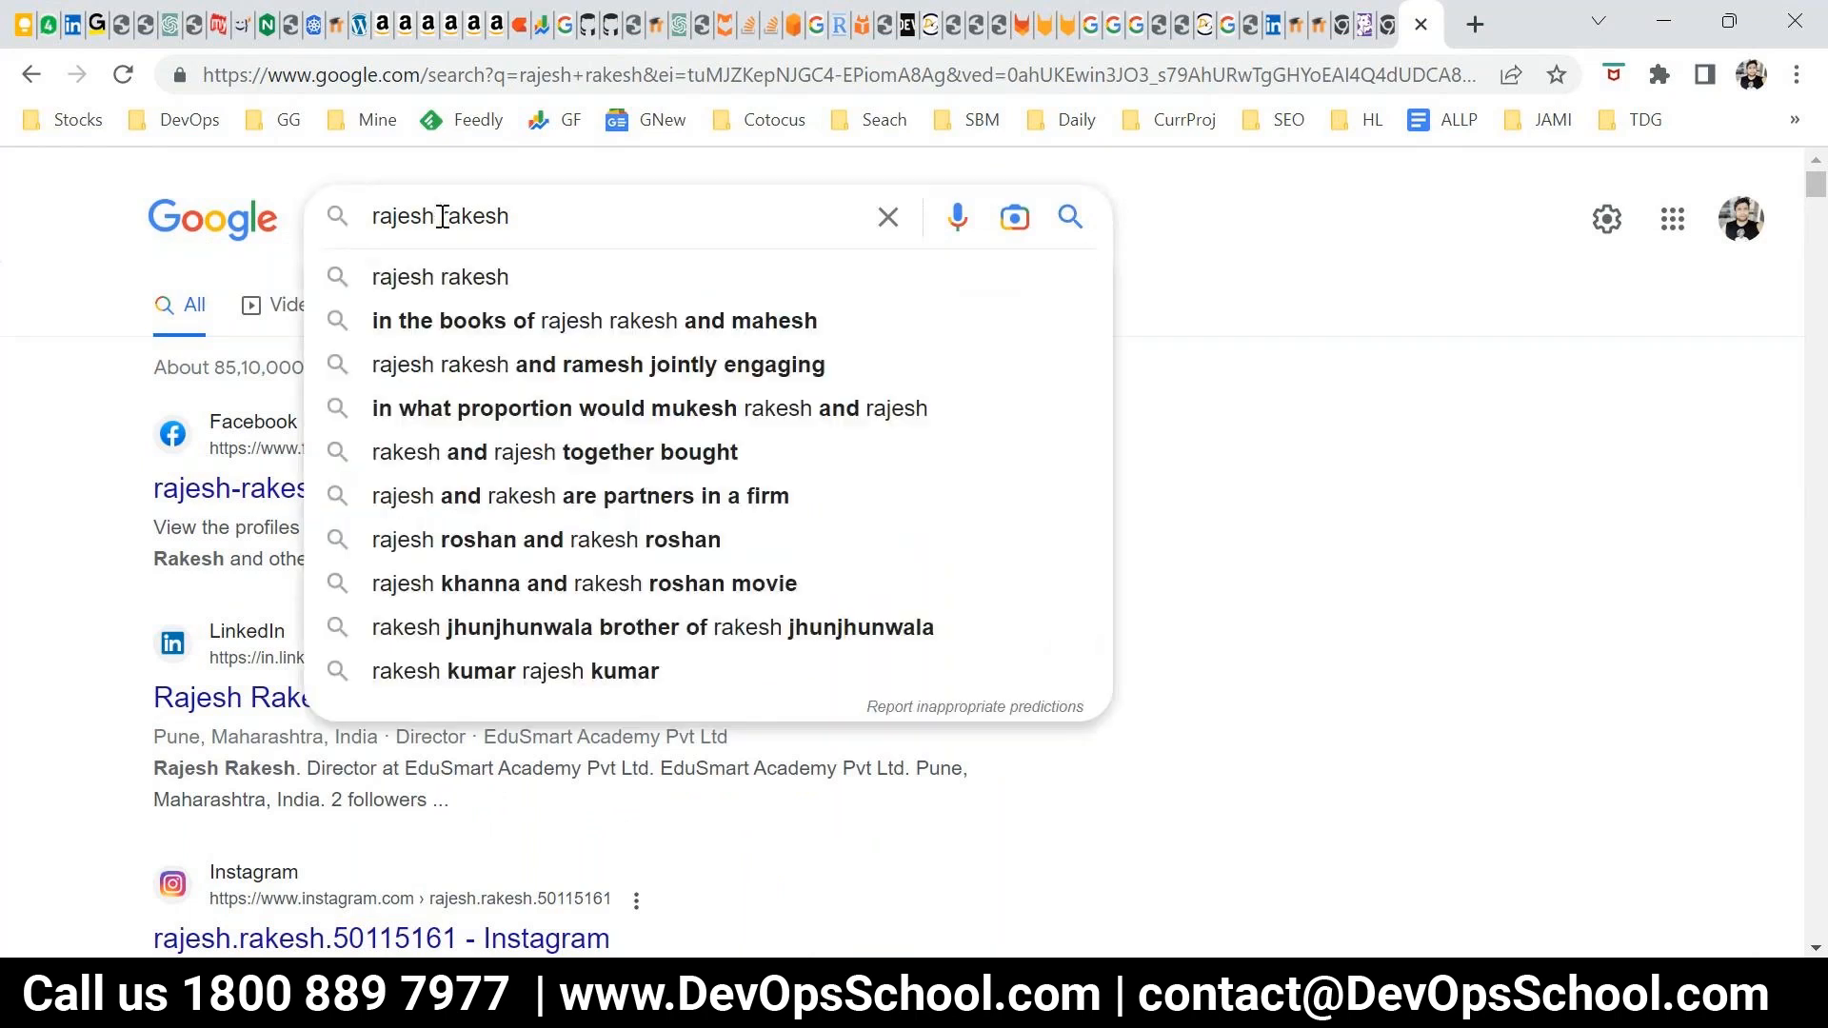
{"action": "type", "text": "OR"}
{"action": "key", "text": "Return"}
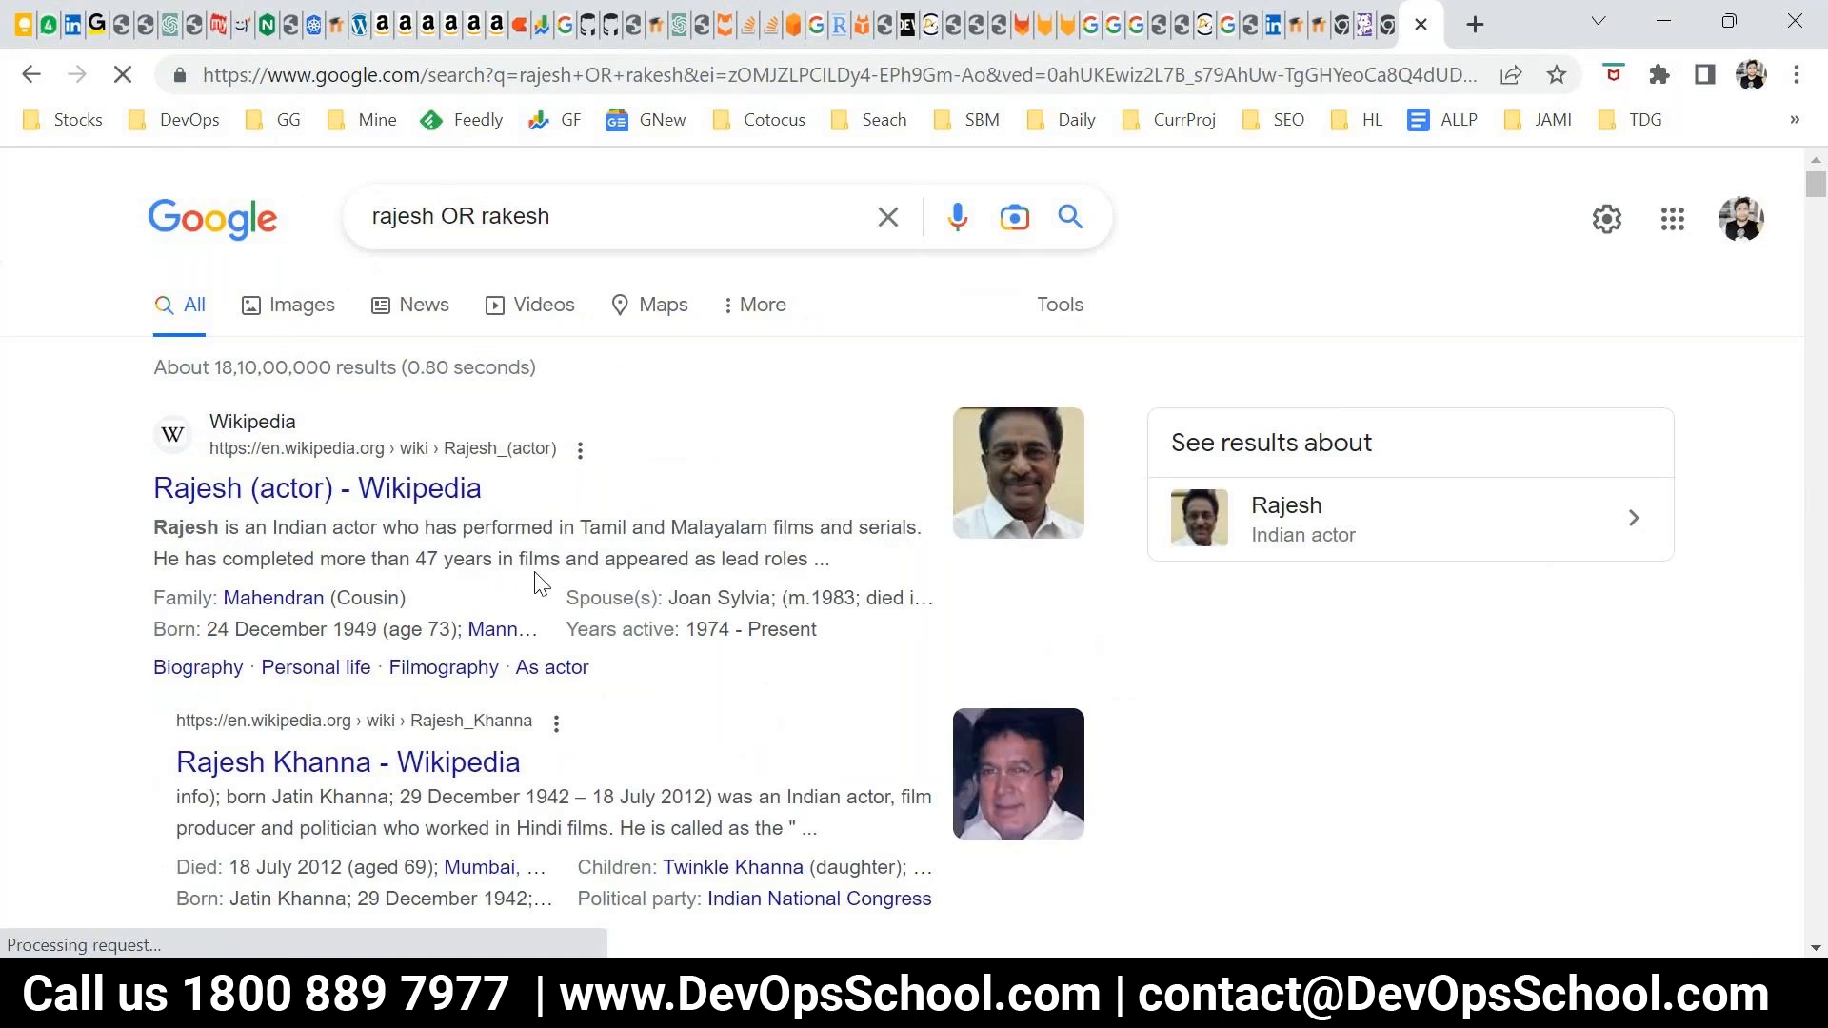
Compare the new OR results down to the Allahabad High Court entries, highlighting matched names in the Wikipedia and LinkedIn descriptions
{"action": "scroll", "coordinate": [541, 583], "scroll_direction": "down", "scroll_amount": 3}
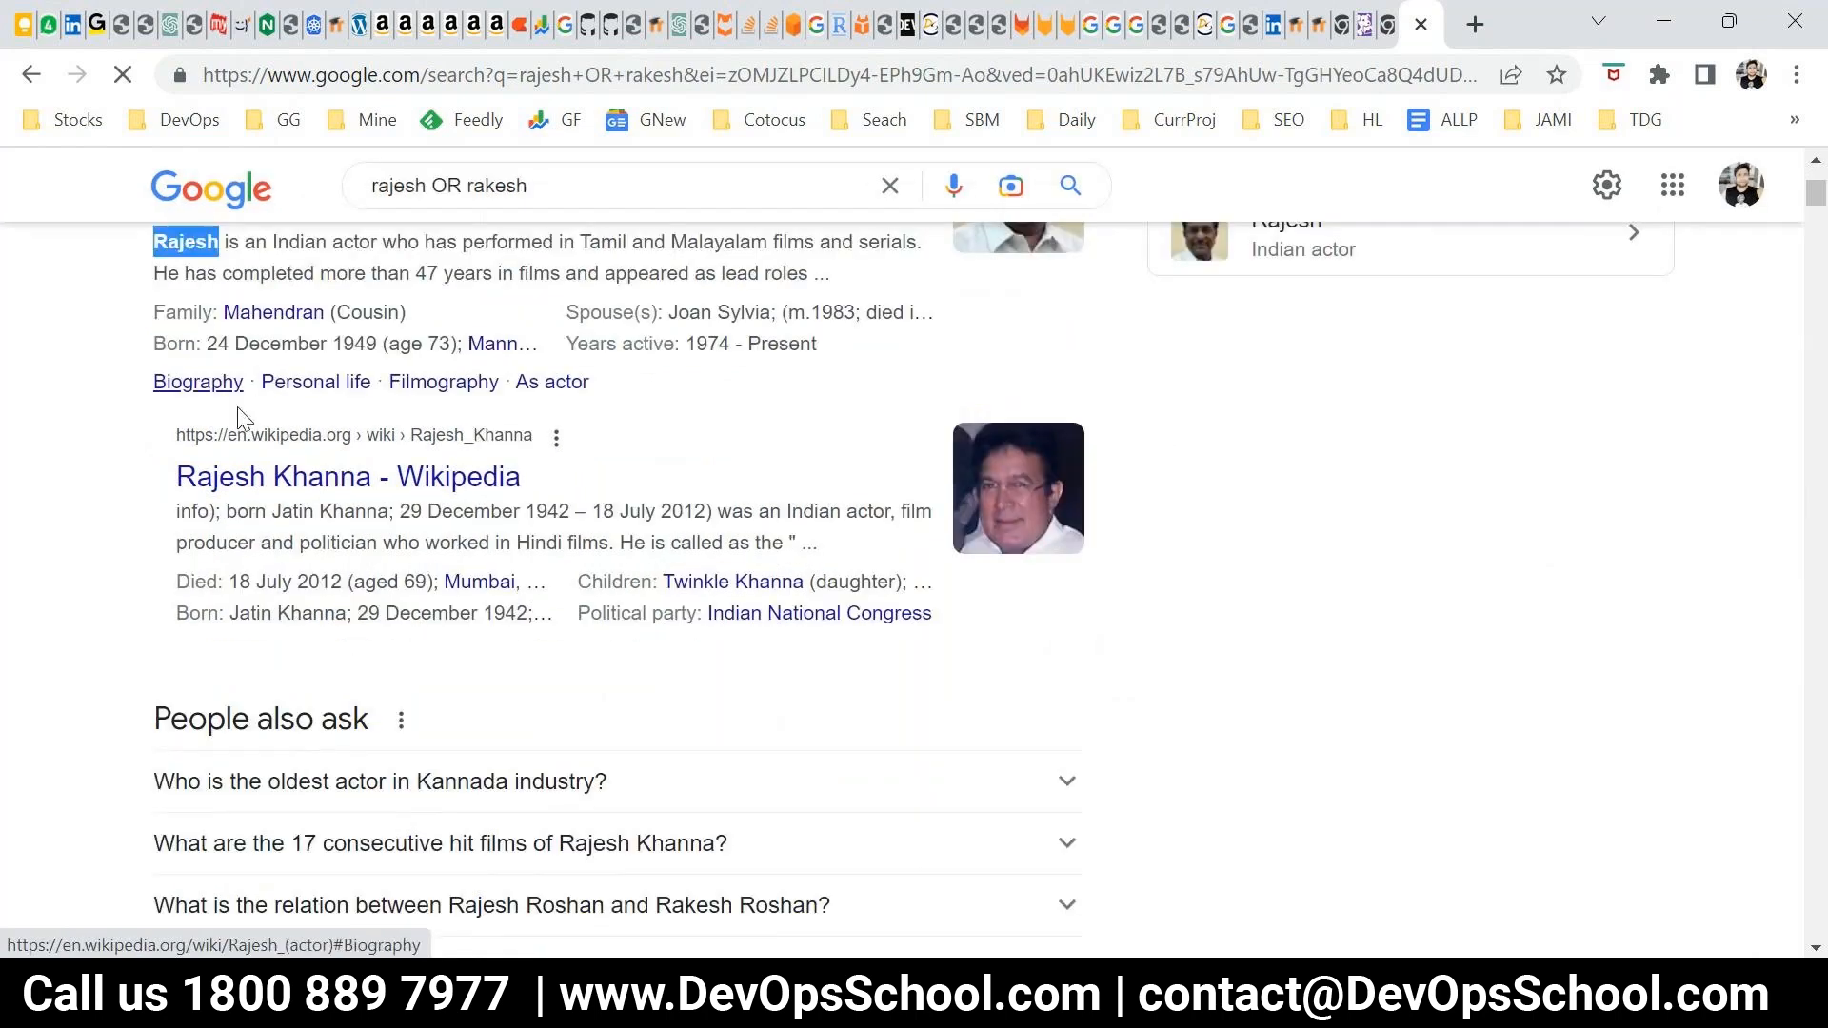
{"action": "scroll", "coordinate": [250, 698], "scroll_direction": "down", "scroll_amount": 6}
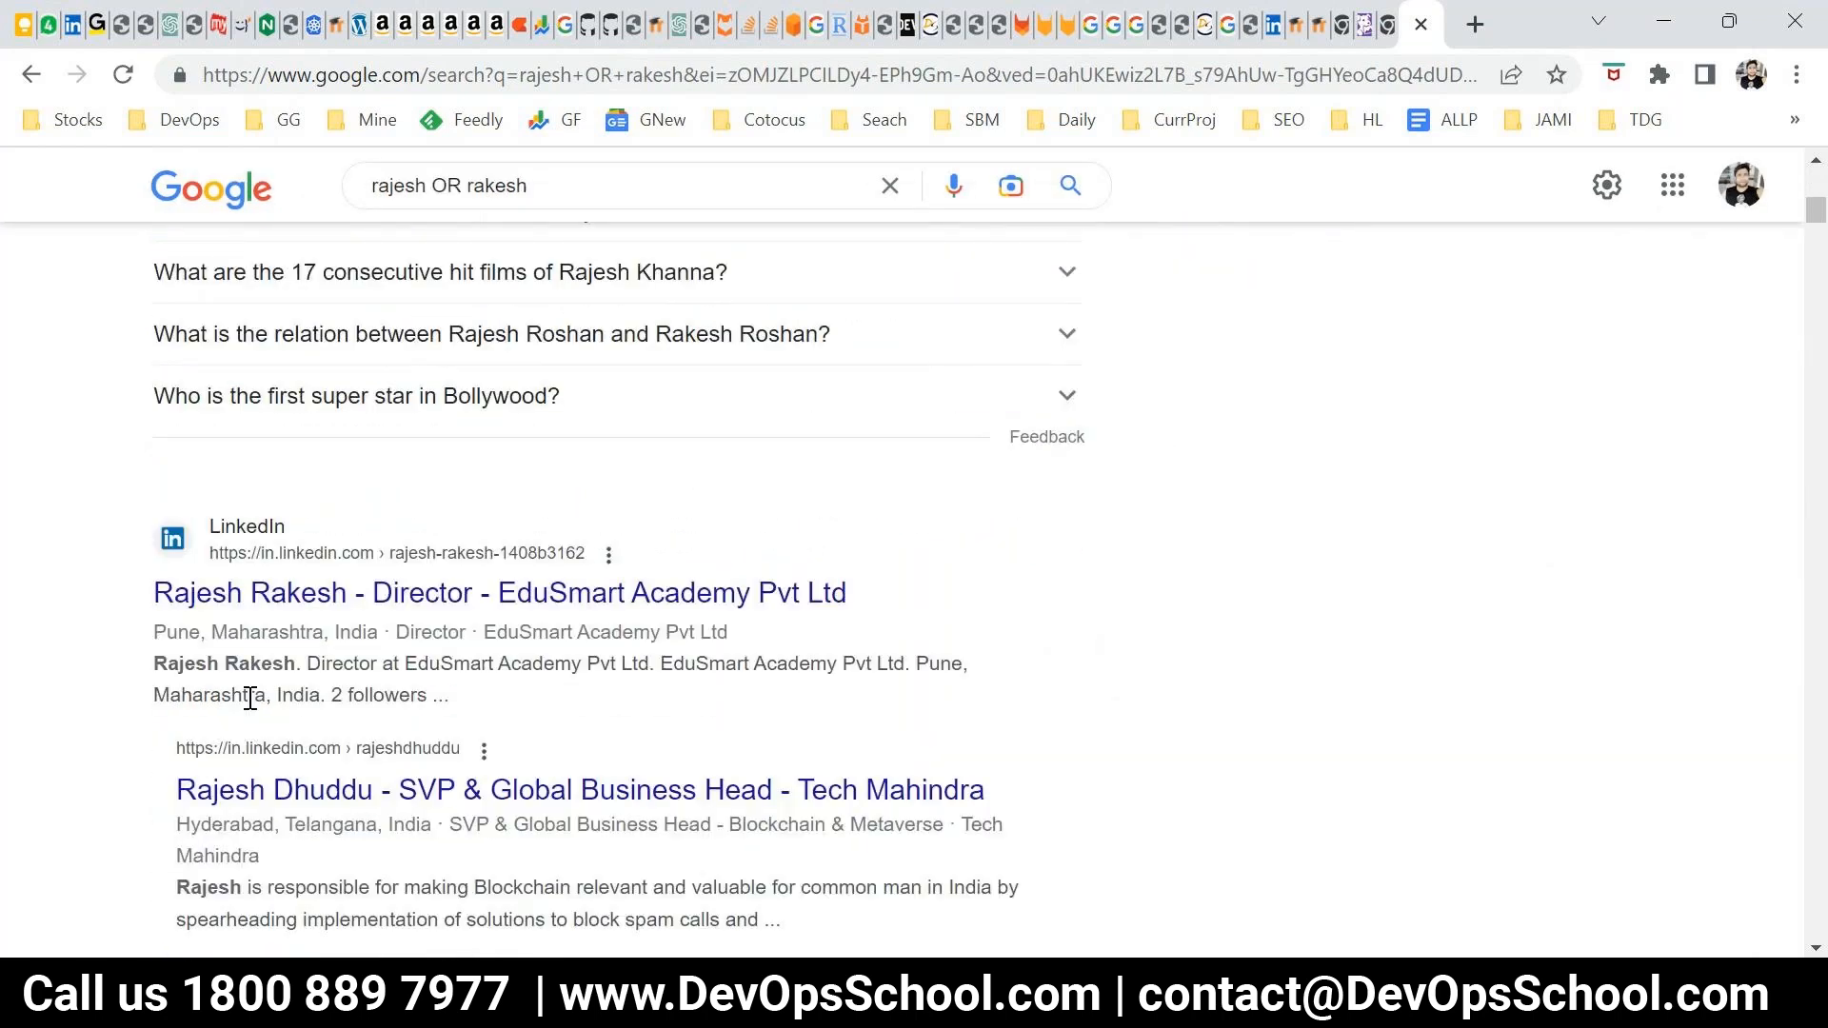
{"action": "scroll", "coordinate": [250, 698], "scroll_direction": "down", "scroll_amount": 3}
{"action": "left_click_drag", "start_coordinate": [155, 378], "coordinate": [295, 378]}
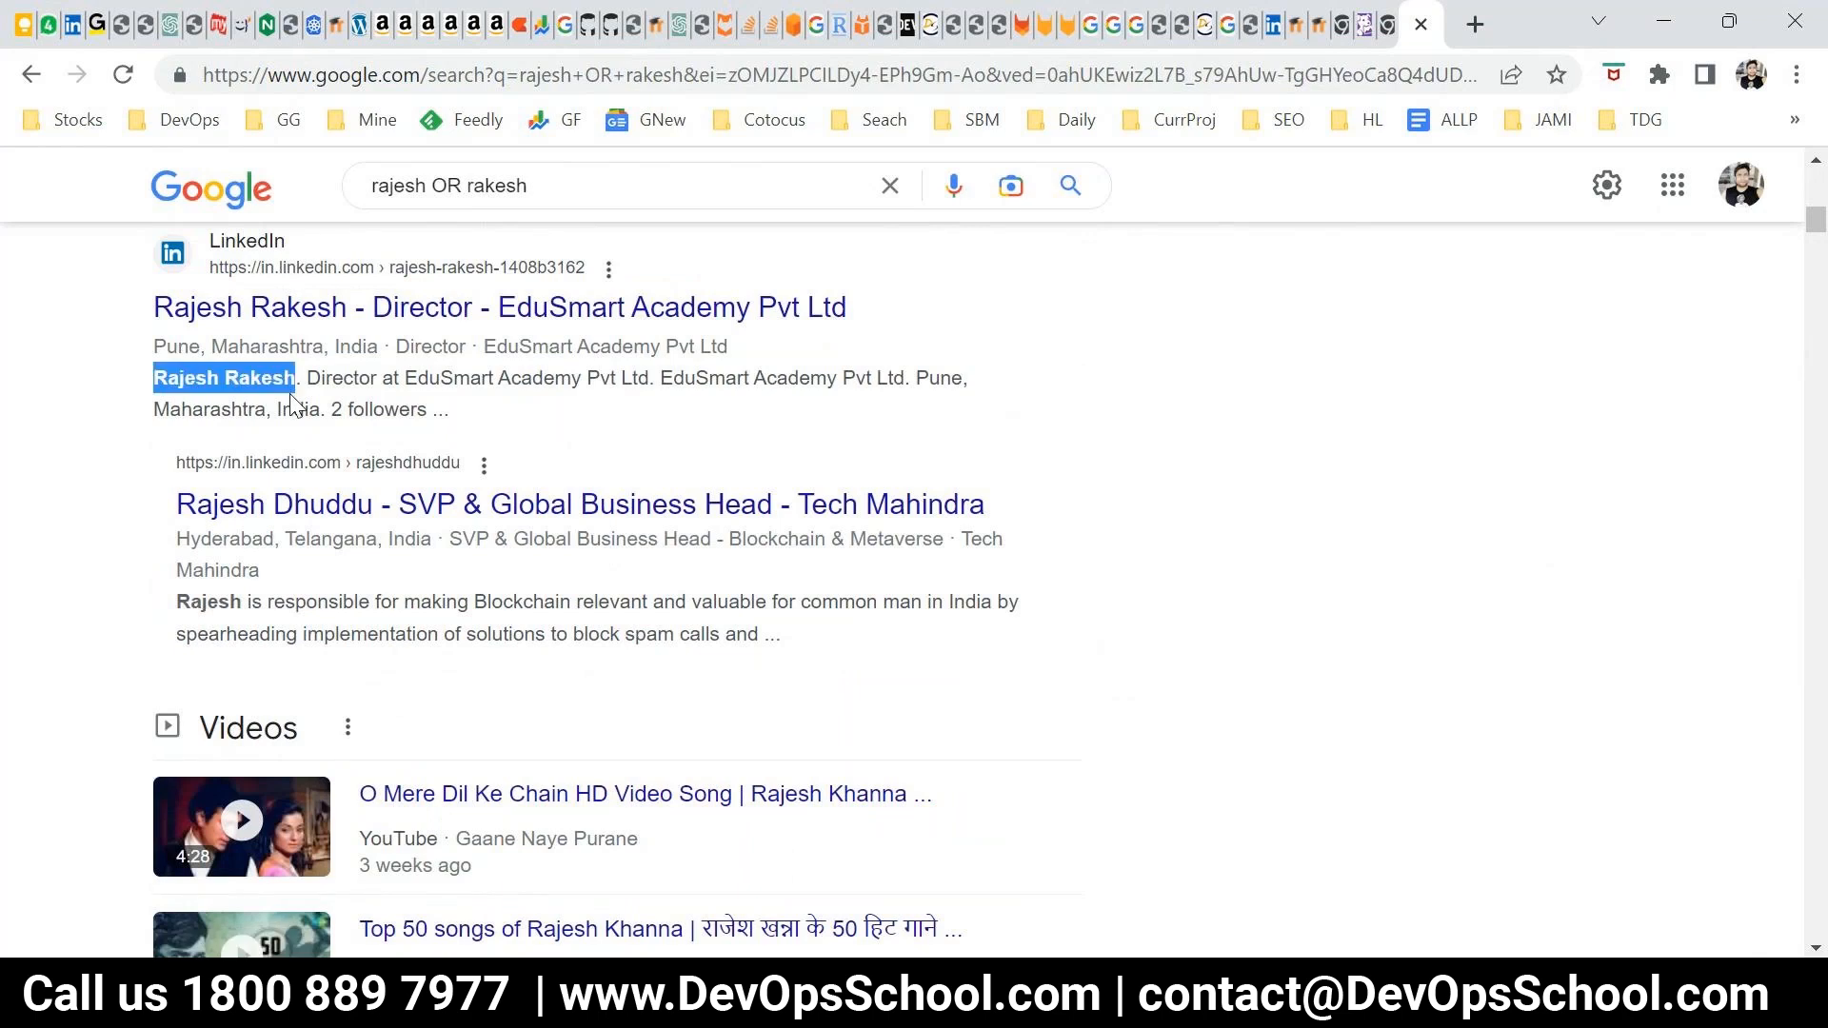
{"action": "scroll", "coordinate": [257, 476], "scroll_direction": "down", "scroll_amount": 1}
{"action": "double_click", "coordinate": [208, 459]}
{"action": "scroll", "coordinate": [366, 637], "scroll_direction": "down", "scroll_amount": 5}
{"action": "scroll", "coordinate": [365, 637], "scroll_direction": "down", "scroll_amount": 1}
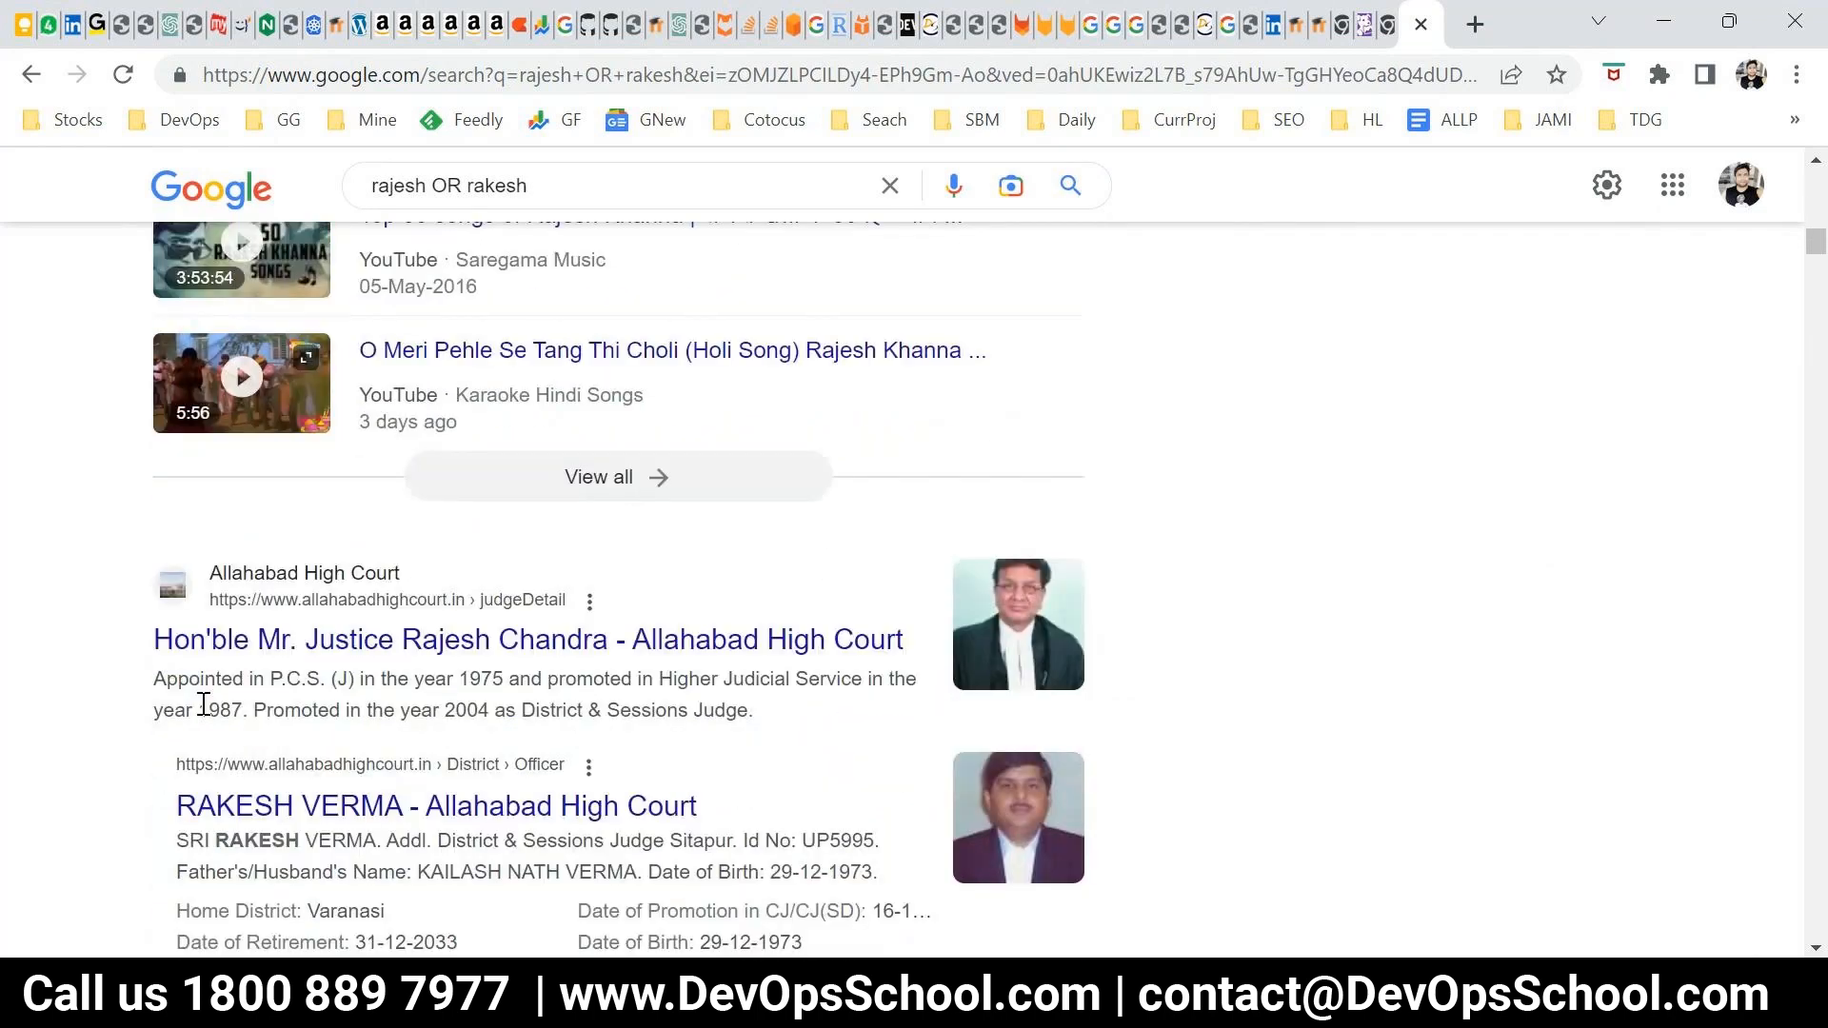
{"action": "scroll", "coordinate": [212, 686], "scroll_direction": "down", "scroll_amount": 1}
{"action": "key", "text": "ctrl+v"}
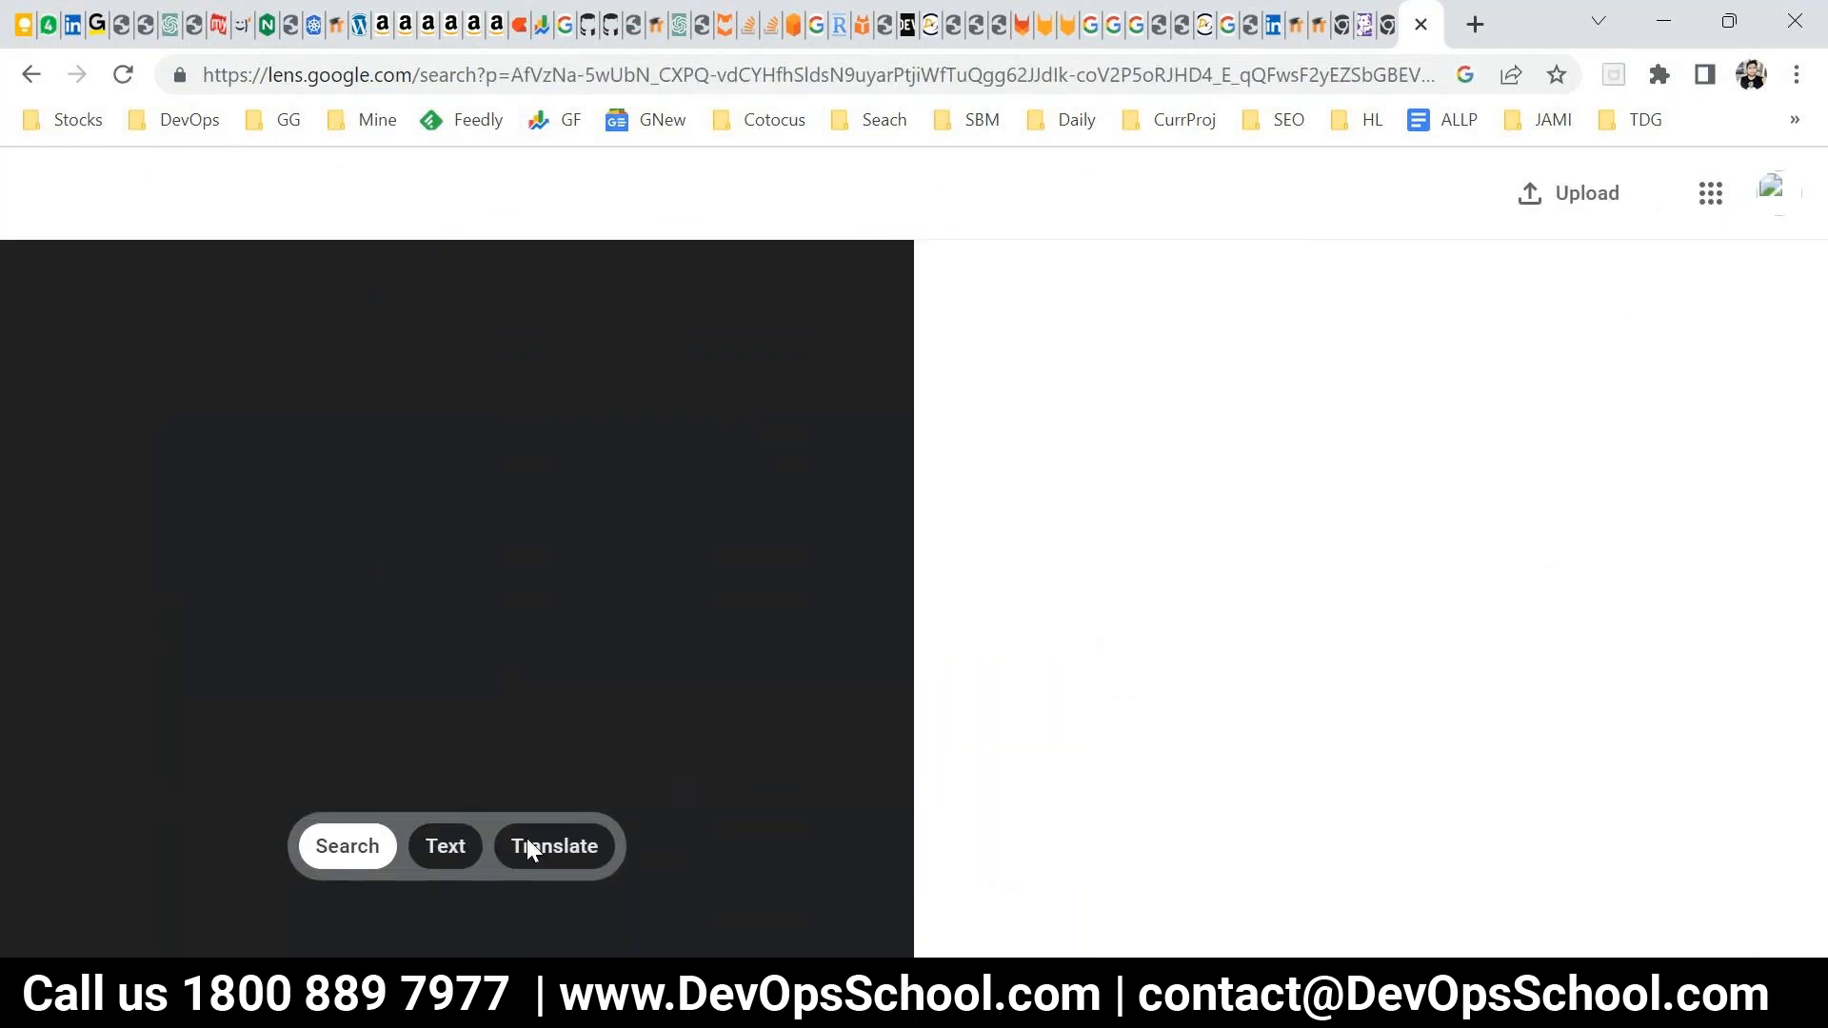
{"action": "left_click", "coordinate": [123, 74]}
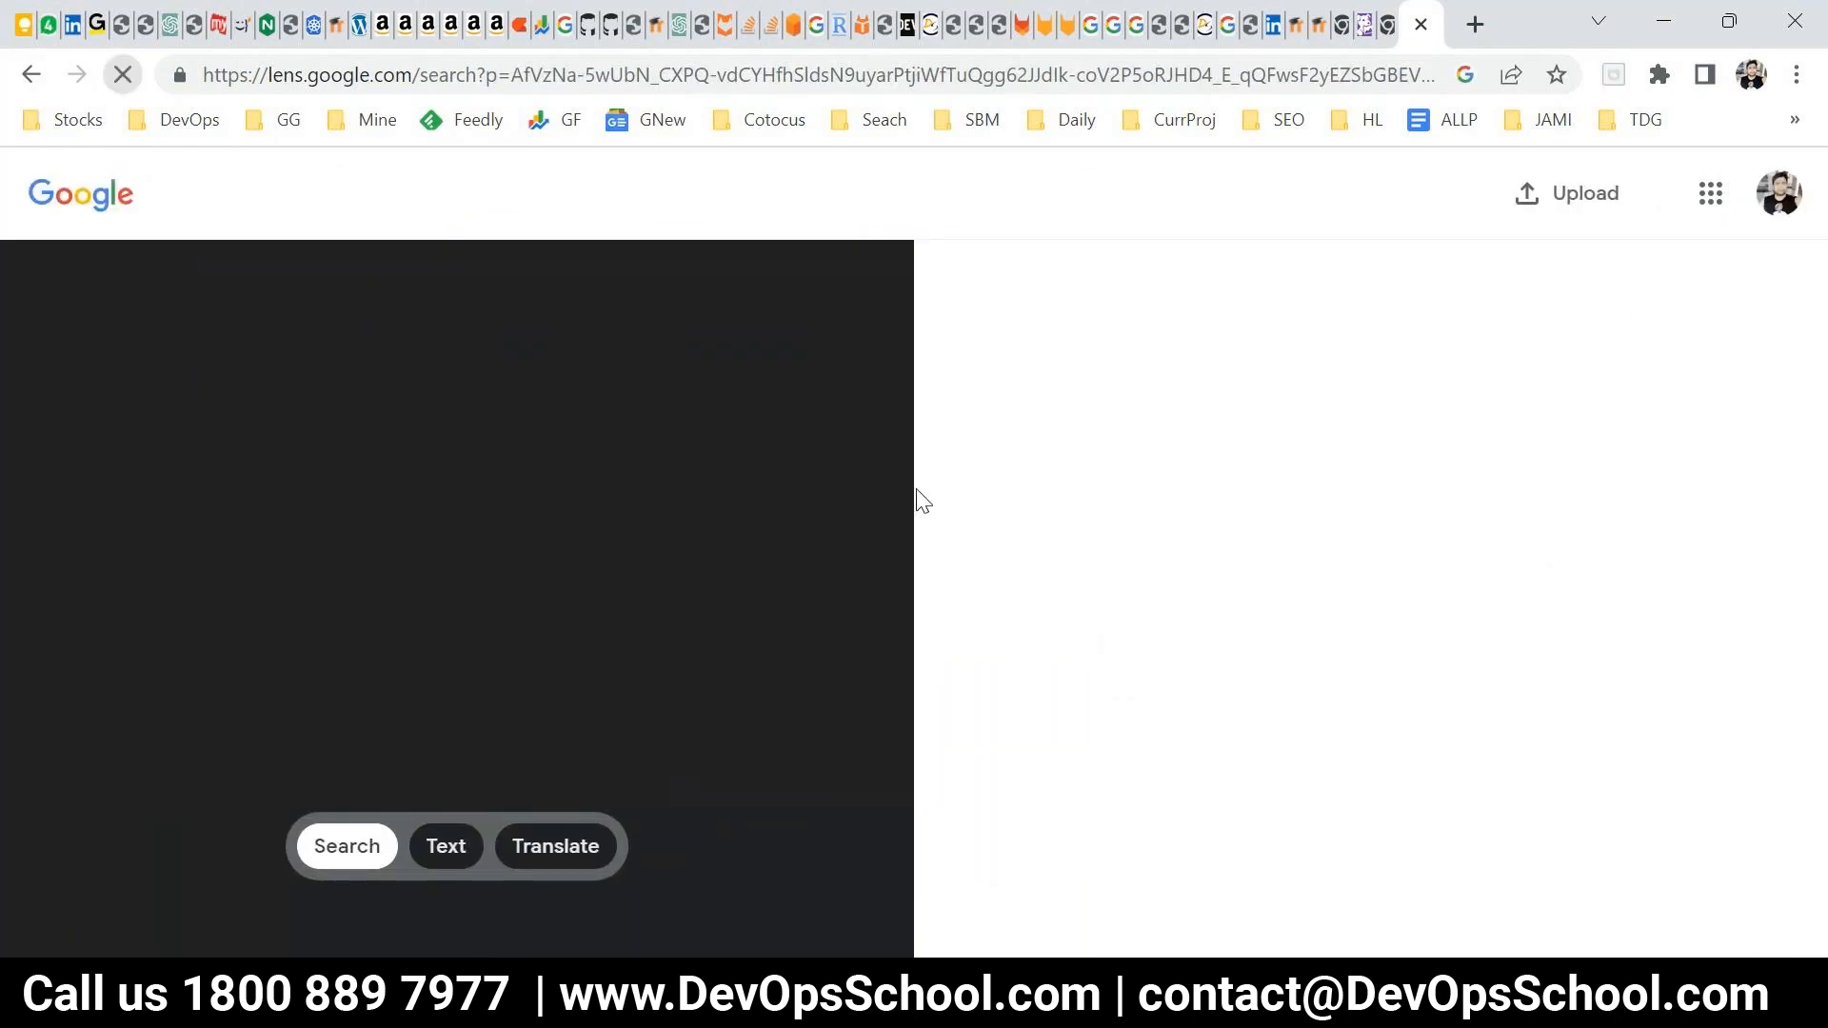
{"action": "left_click", "coordinate": [31, 78]}
{"action": "left_click", "coordinate": [30, 78]}
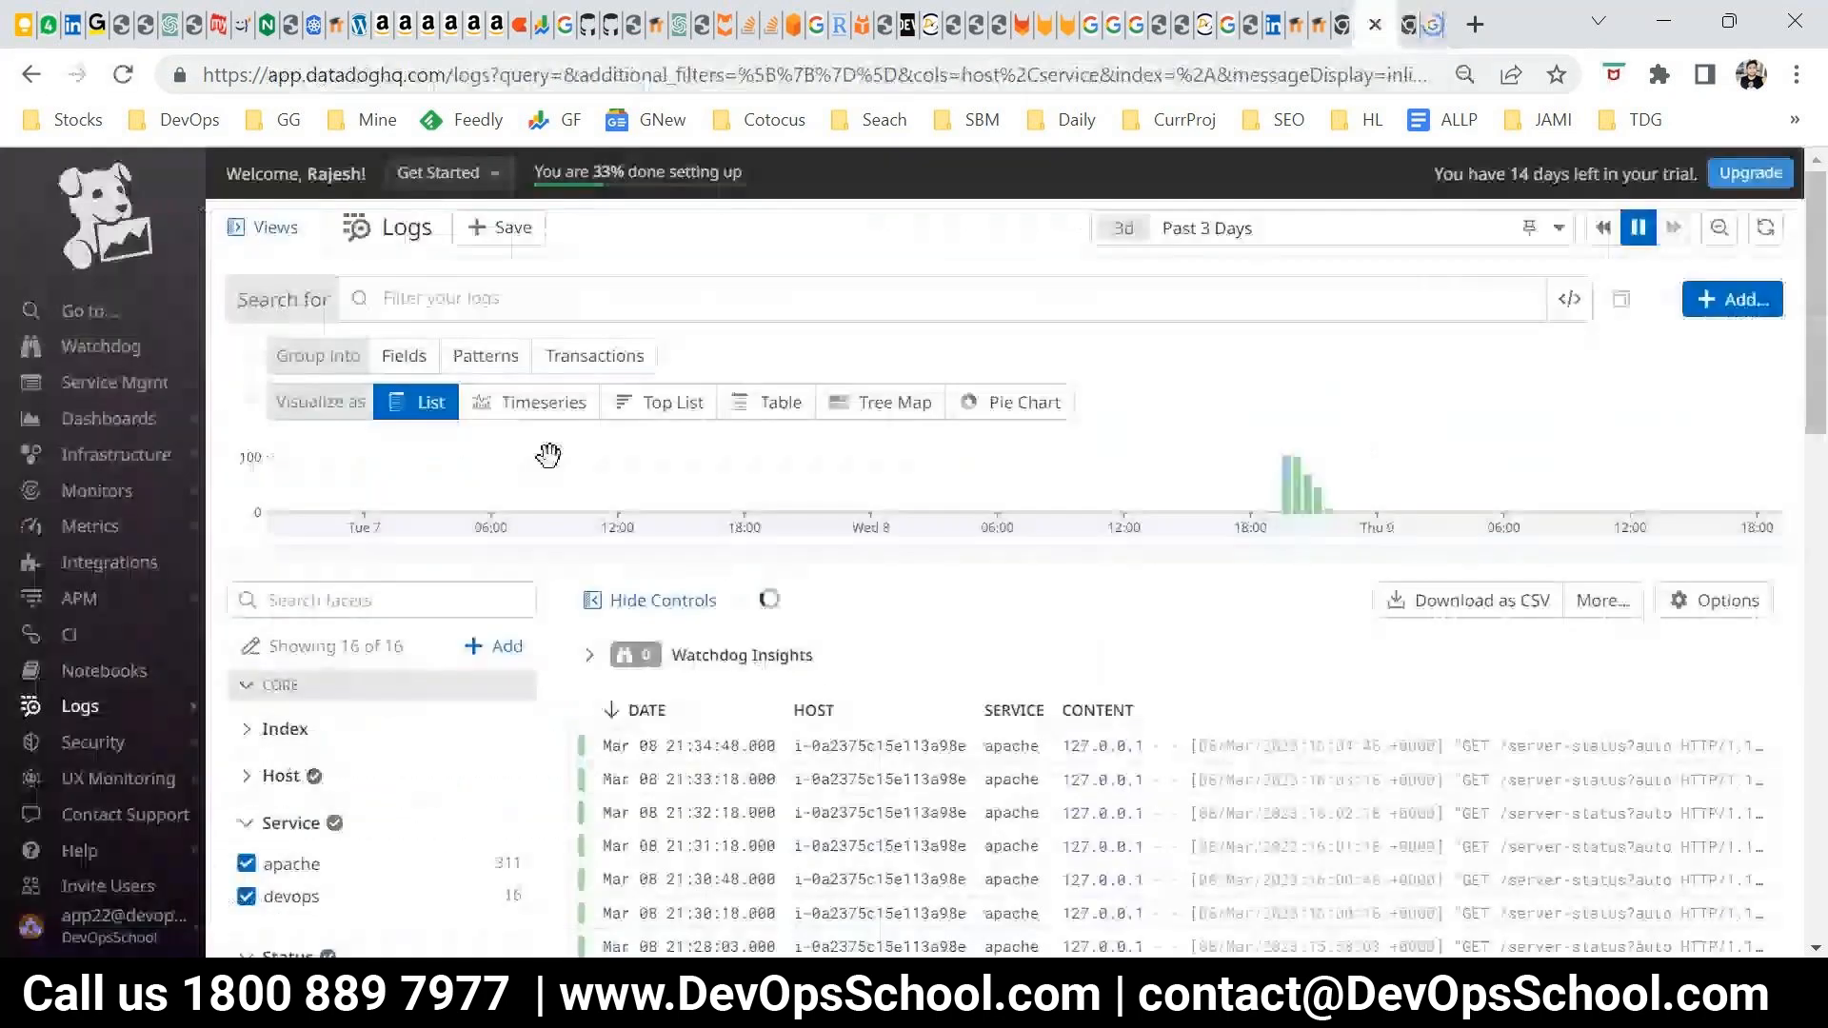
Switch to Datadog's Log Explorer and highlight the count of logs found above the log list
{"action": "left_click", "coordinate": [539, 295]}
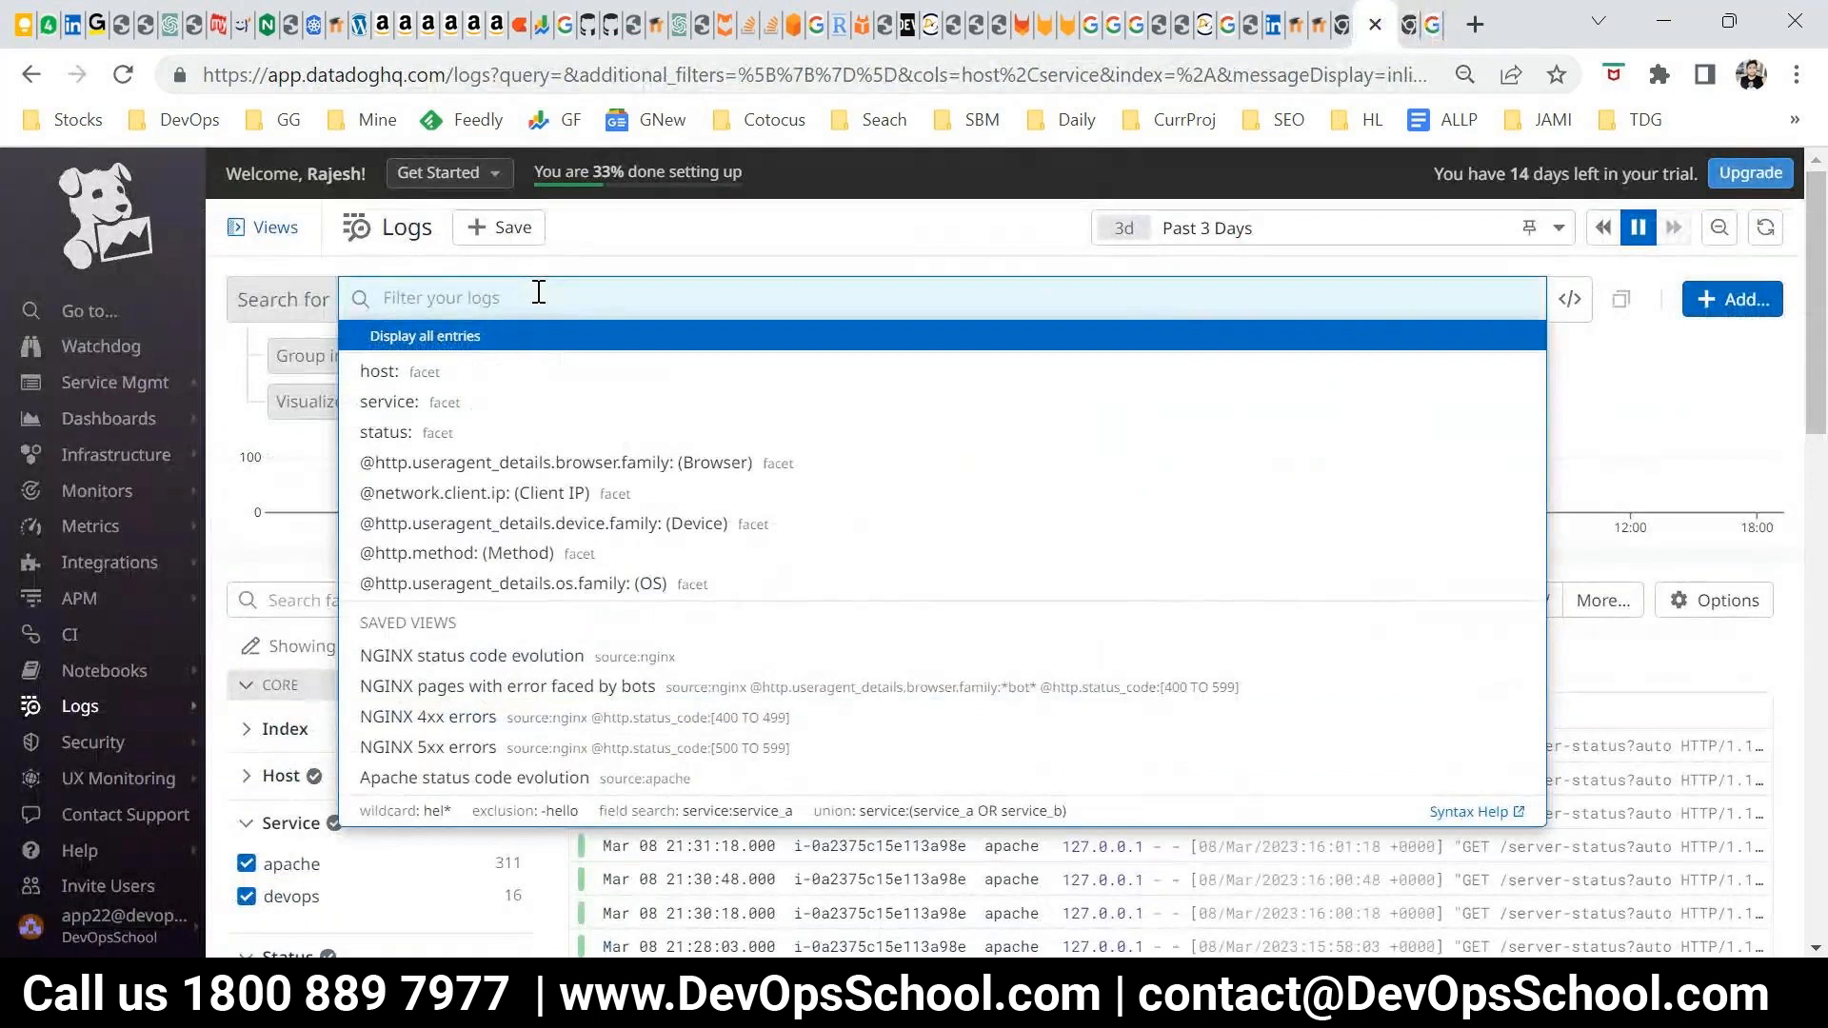
{"action": "left_click", "coordinate": [1611, 425]}
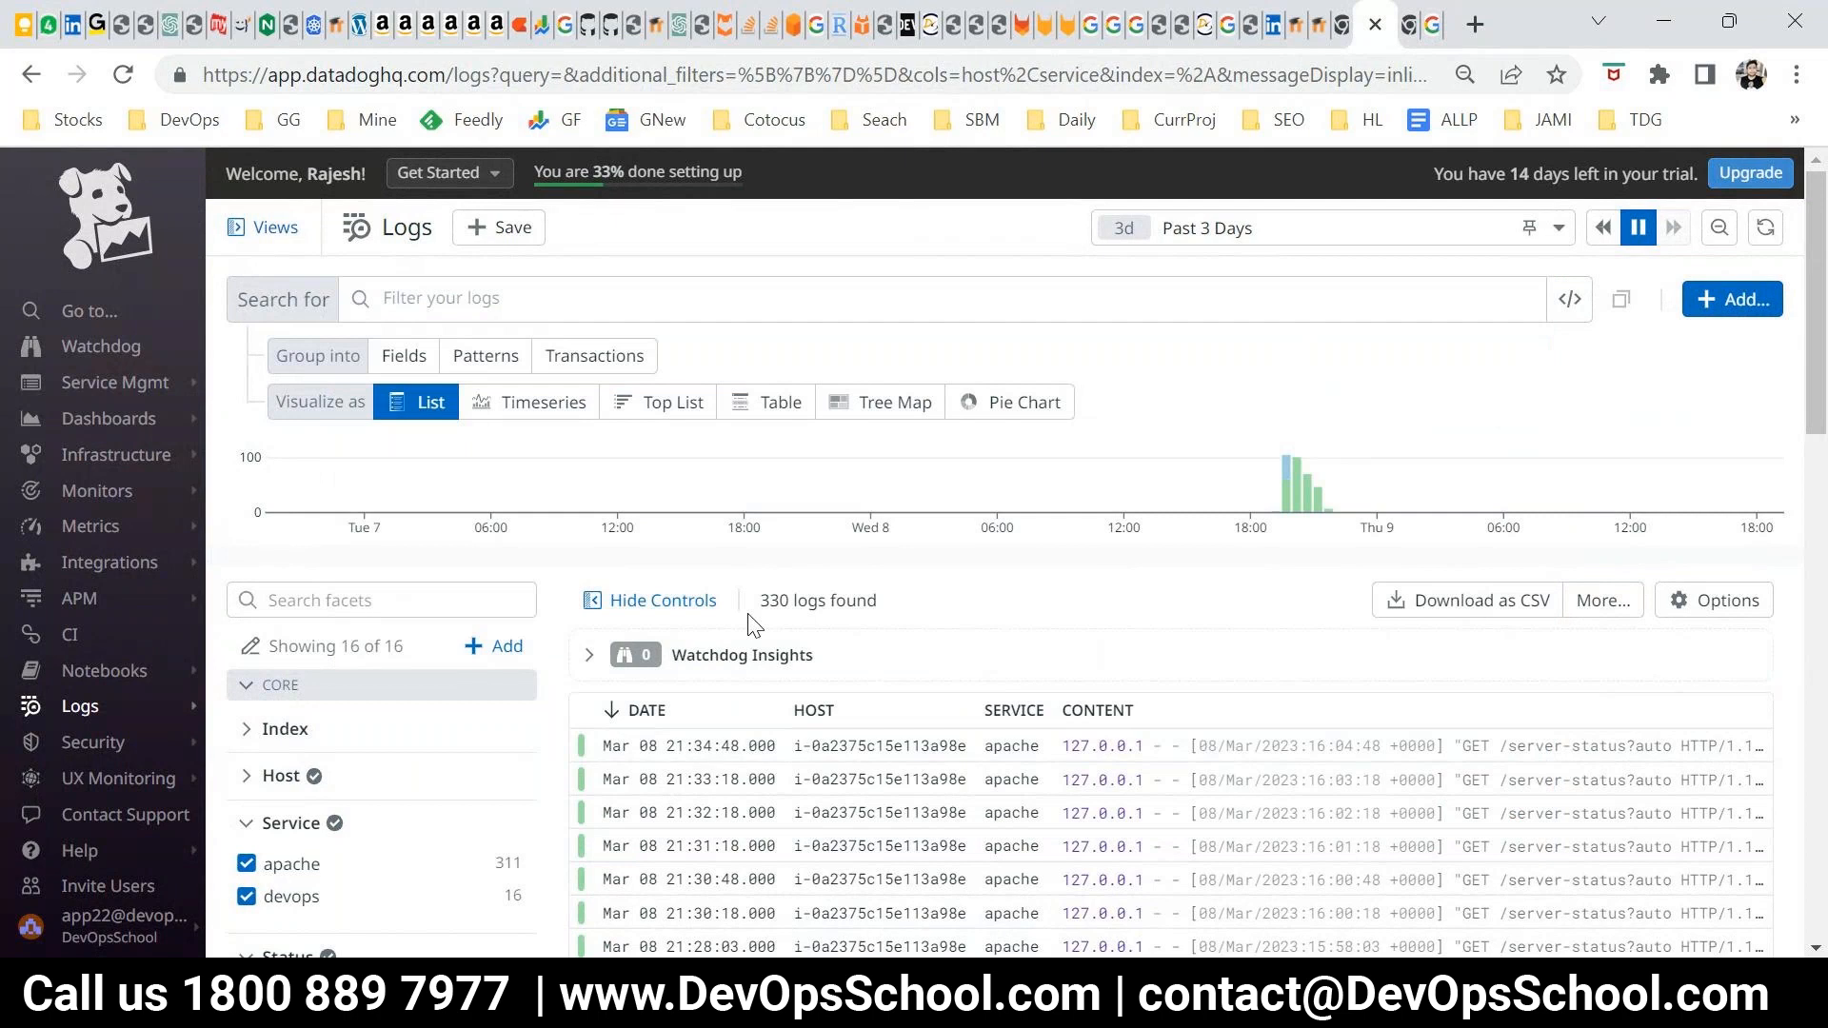
{"action": "left_click_drag", "start_coordinate": [750, 615], "coordinate": [890, 604]}
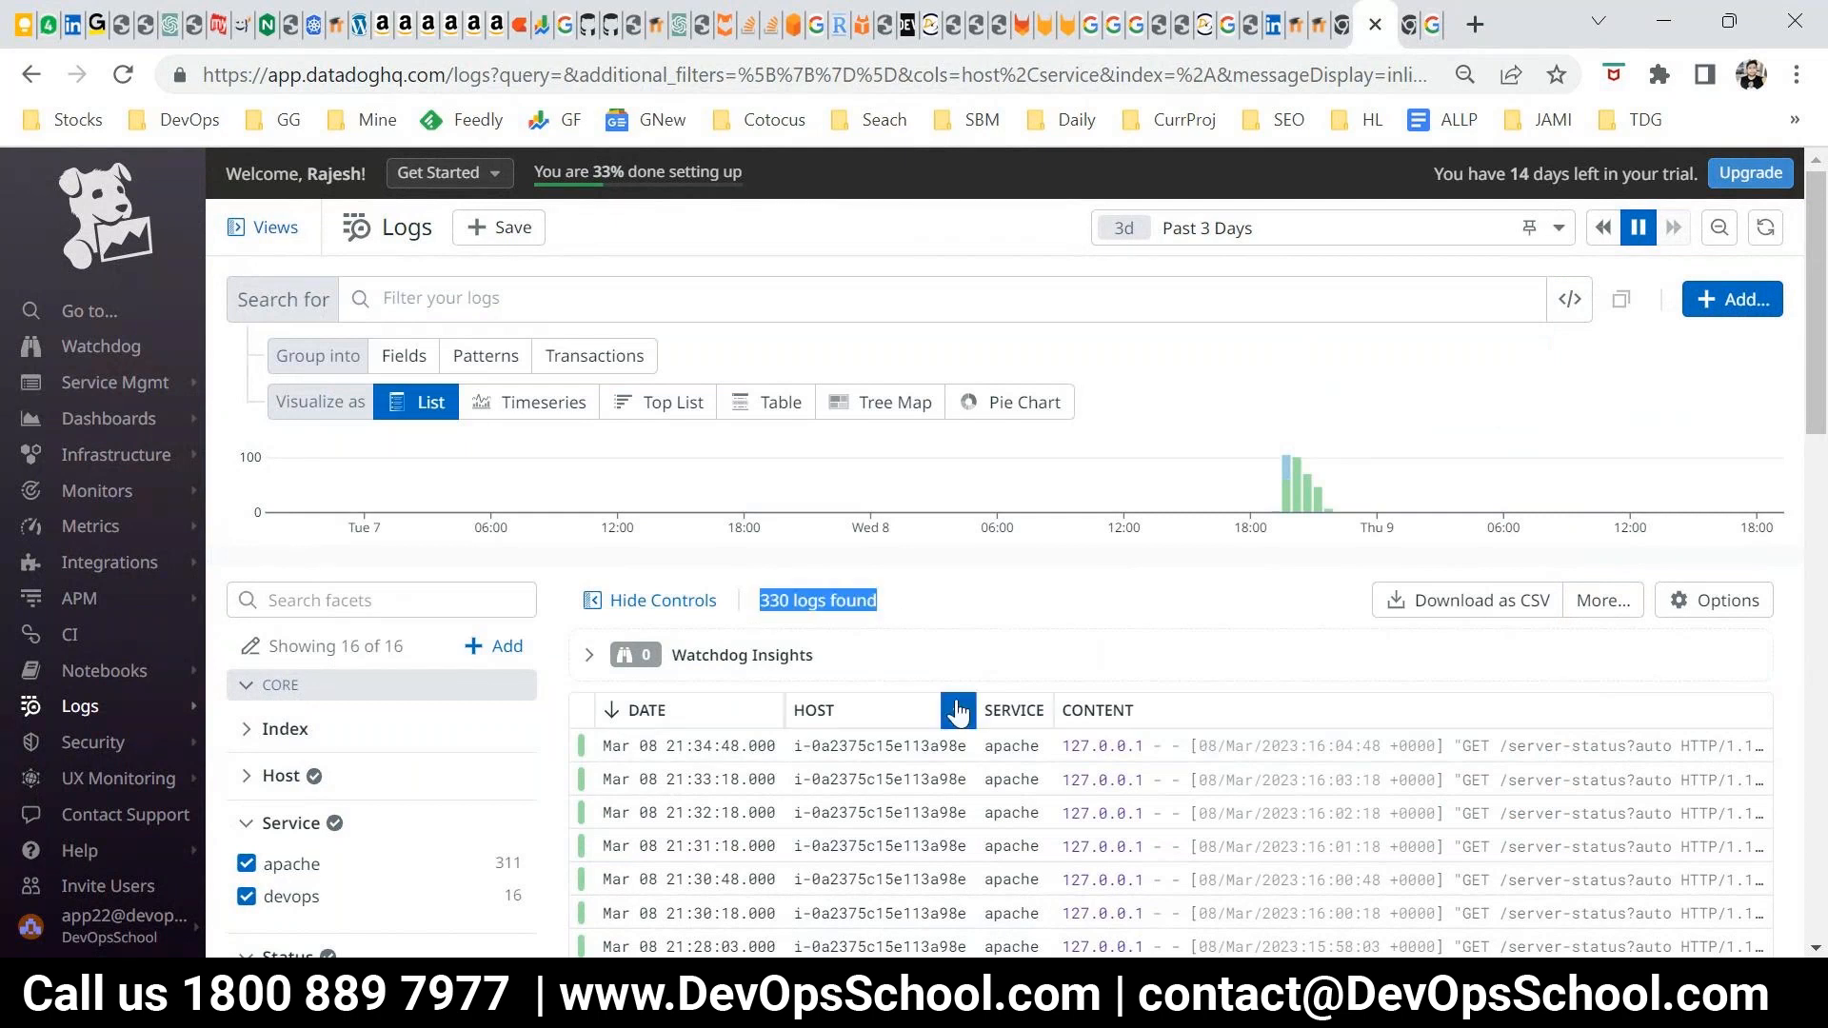
Switch to the Datadog Log Monitoring presentation in PowerPoint and start the slide show from the Aggregate and Measure slide
{"action": "left_click", "coordinate": [510, 298]}
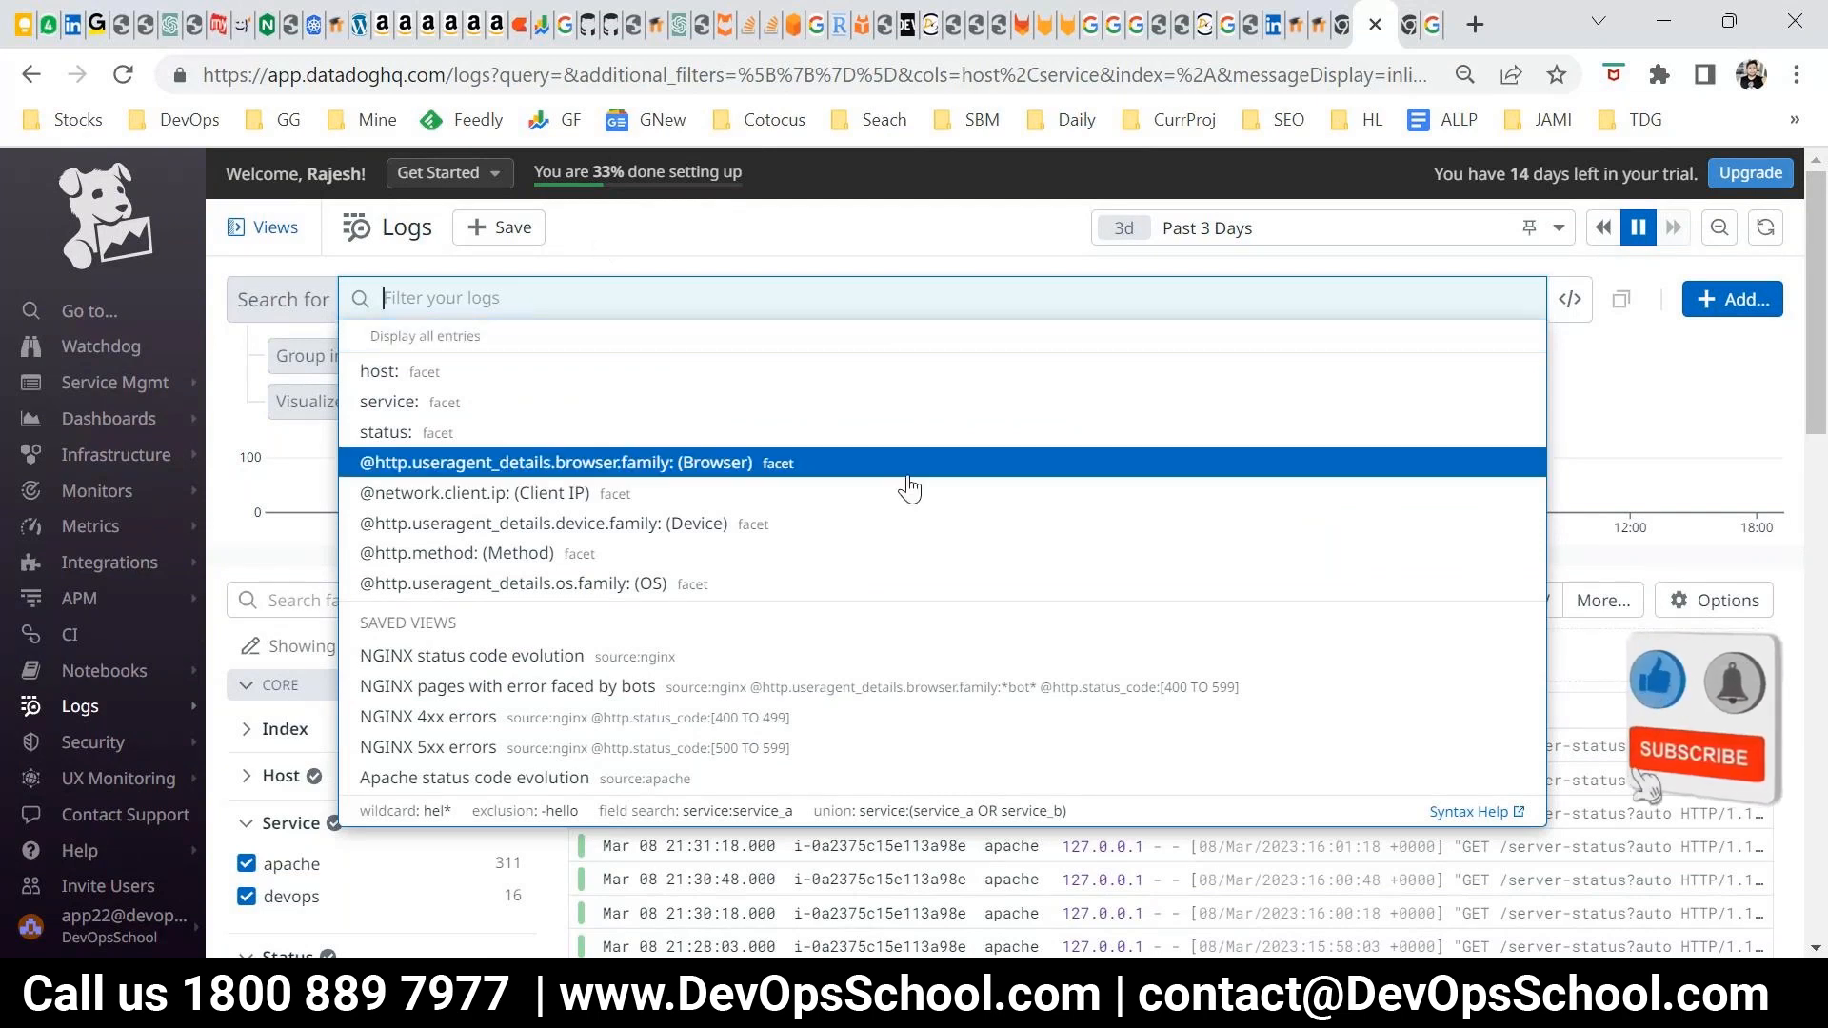
{"action": "left_click", "coordinate": [1016, 994]}
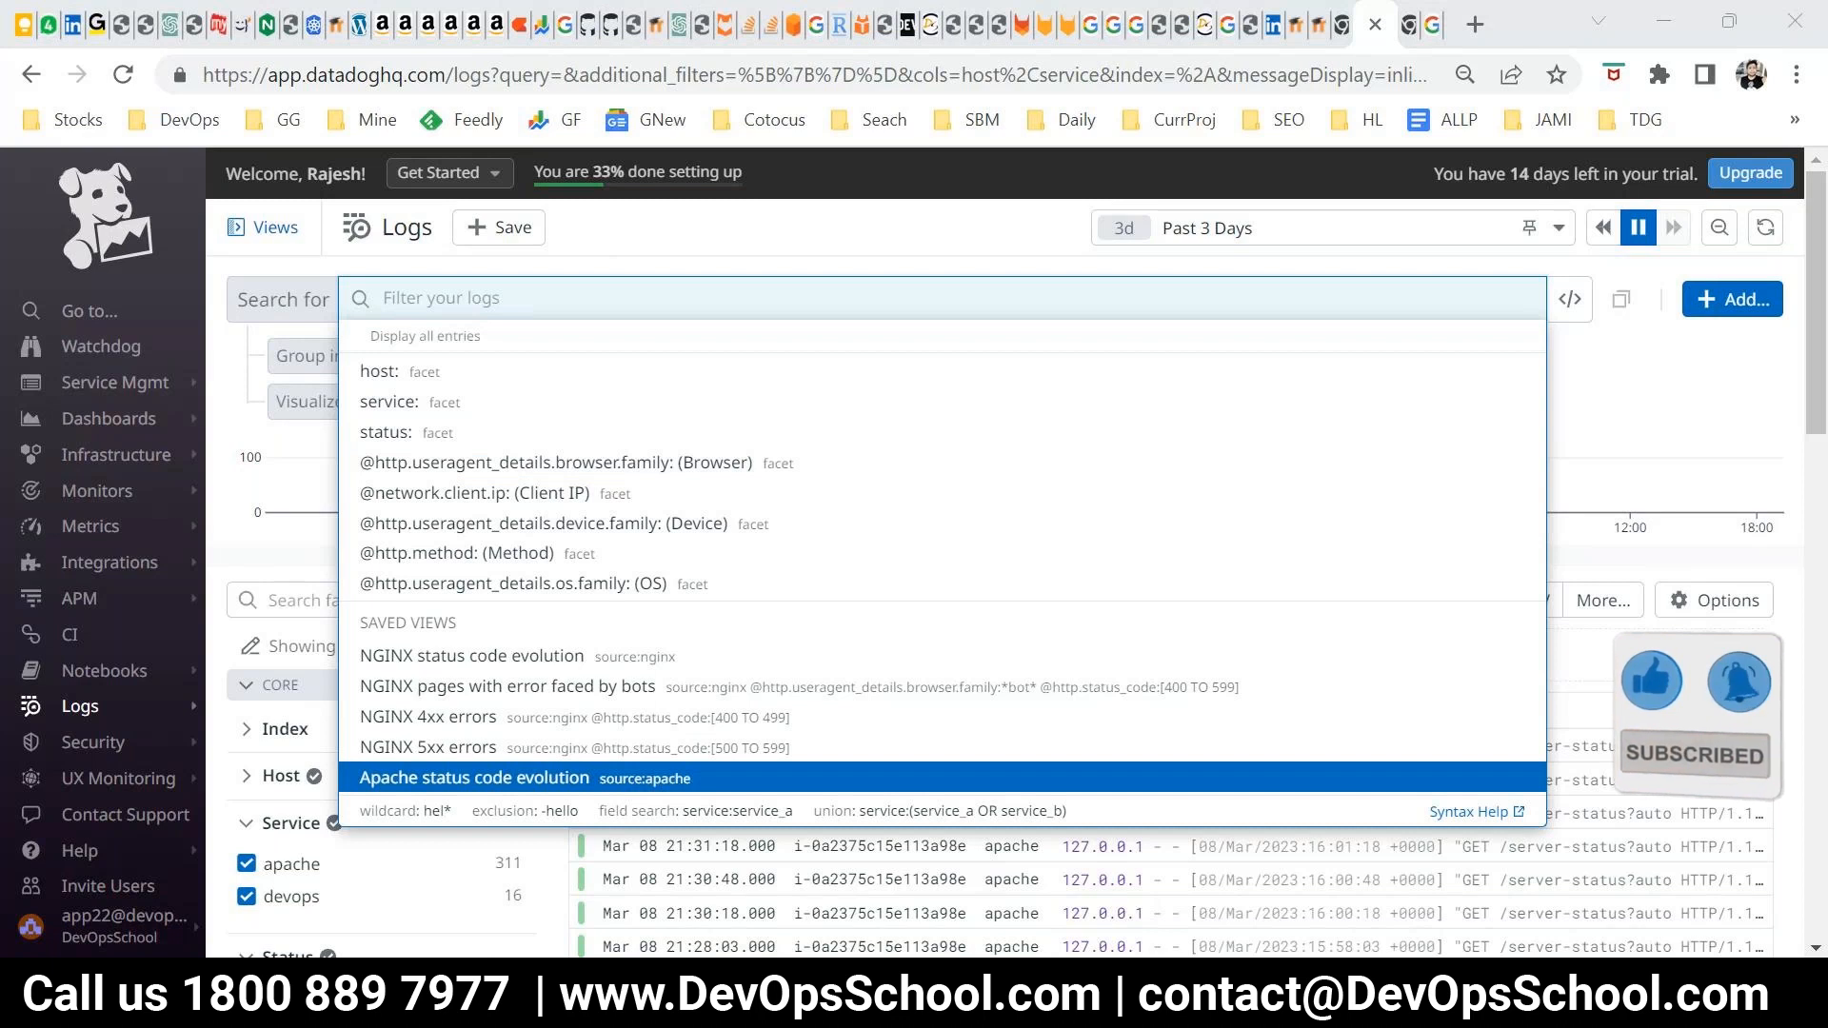
{"action": "left_click", "coordinate": [553, 847]}
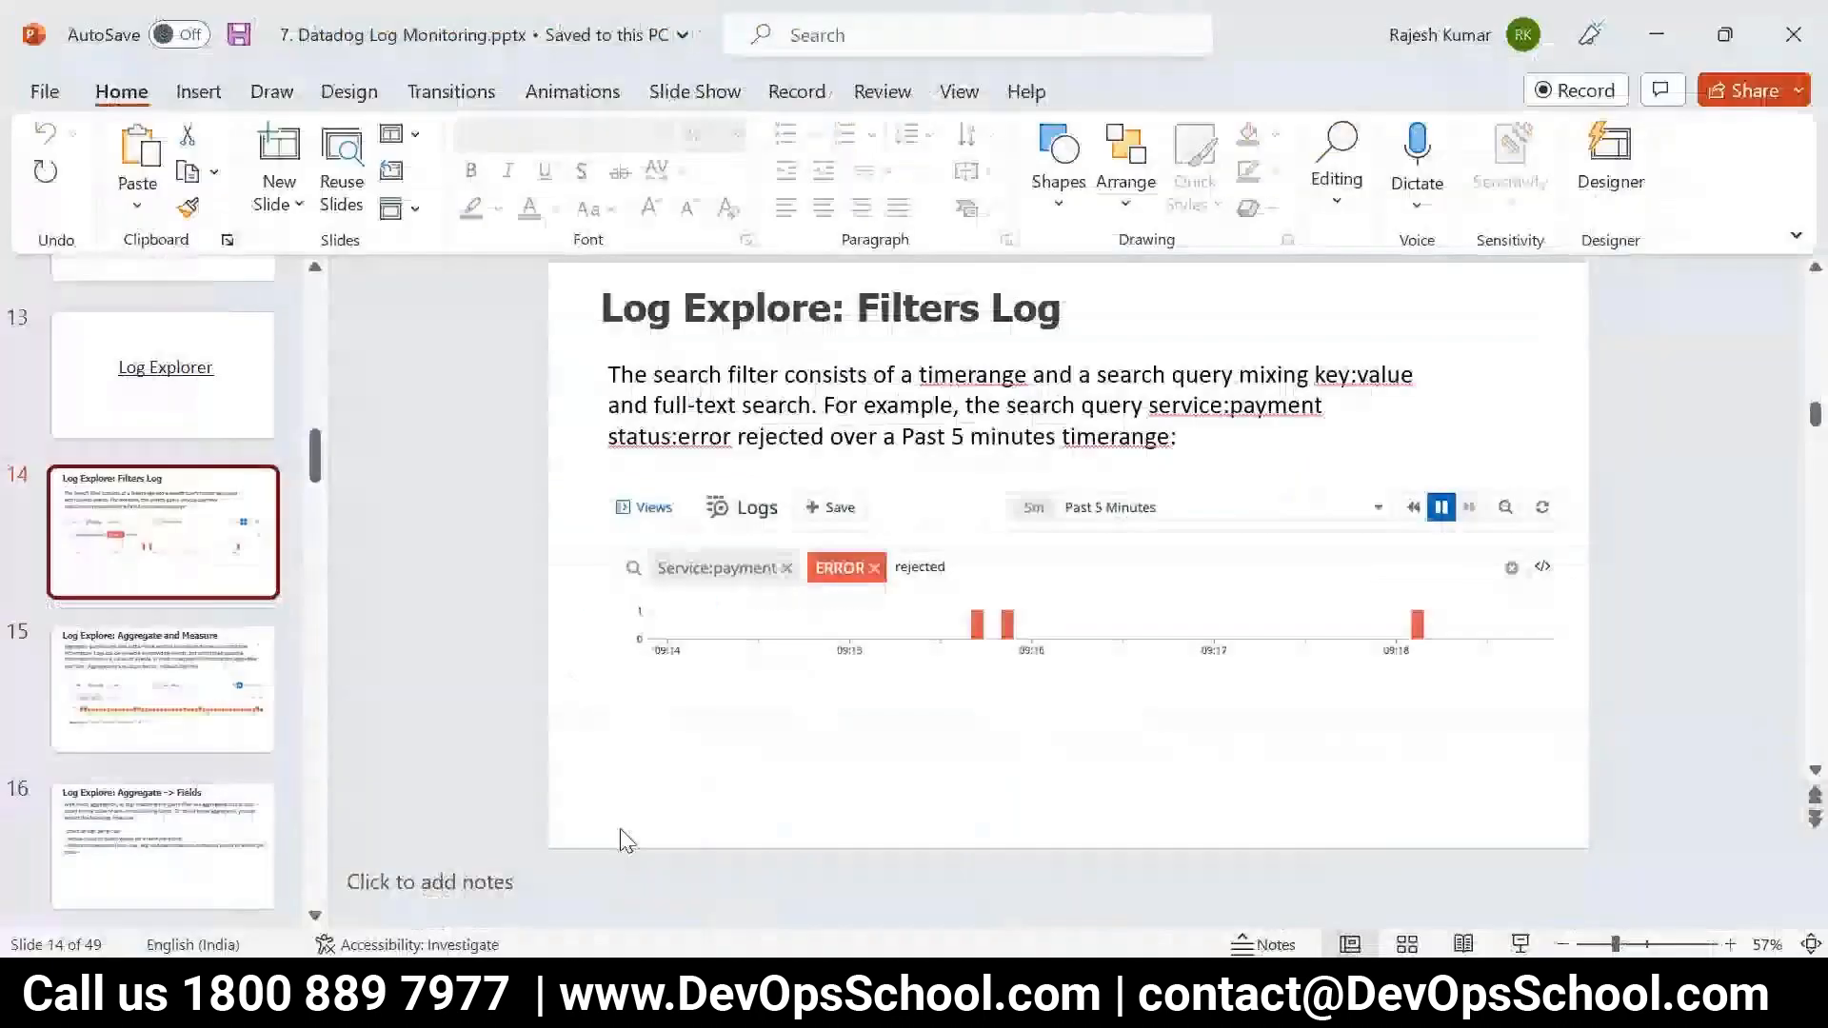
{"action": "left_click", "coordinate": [274, 671]}
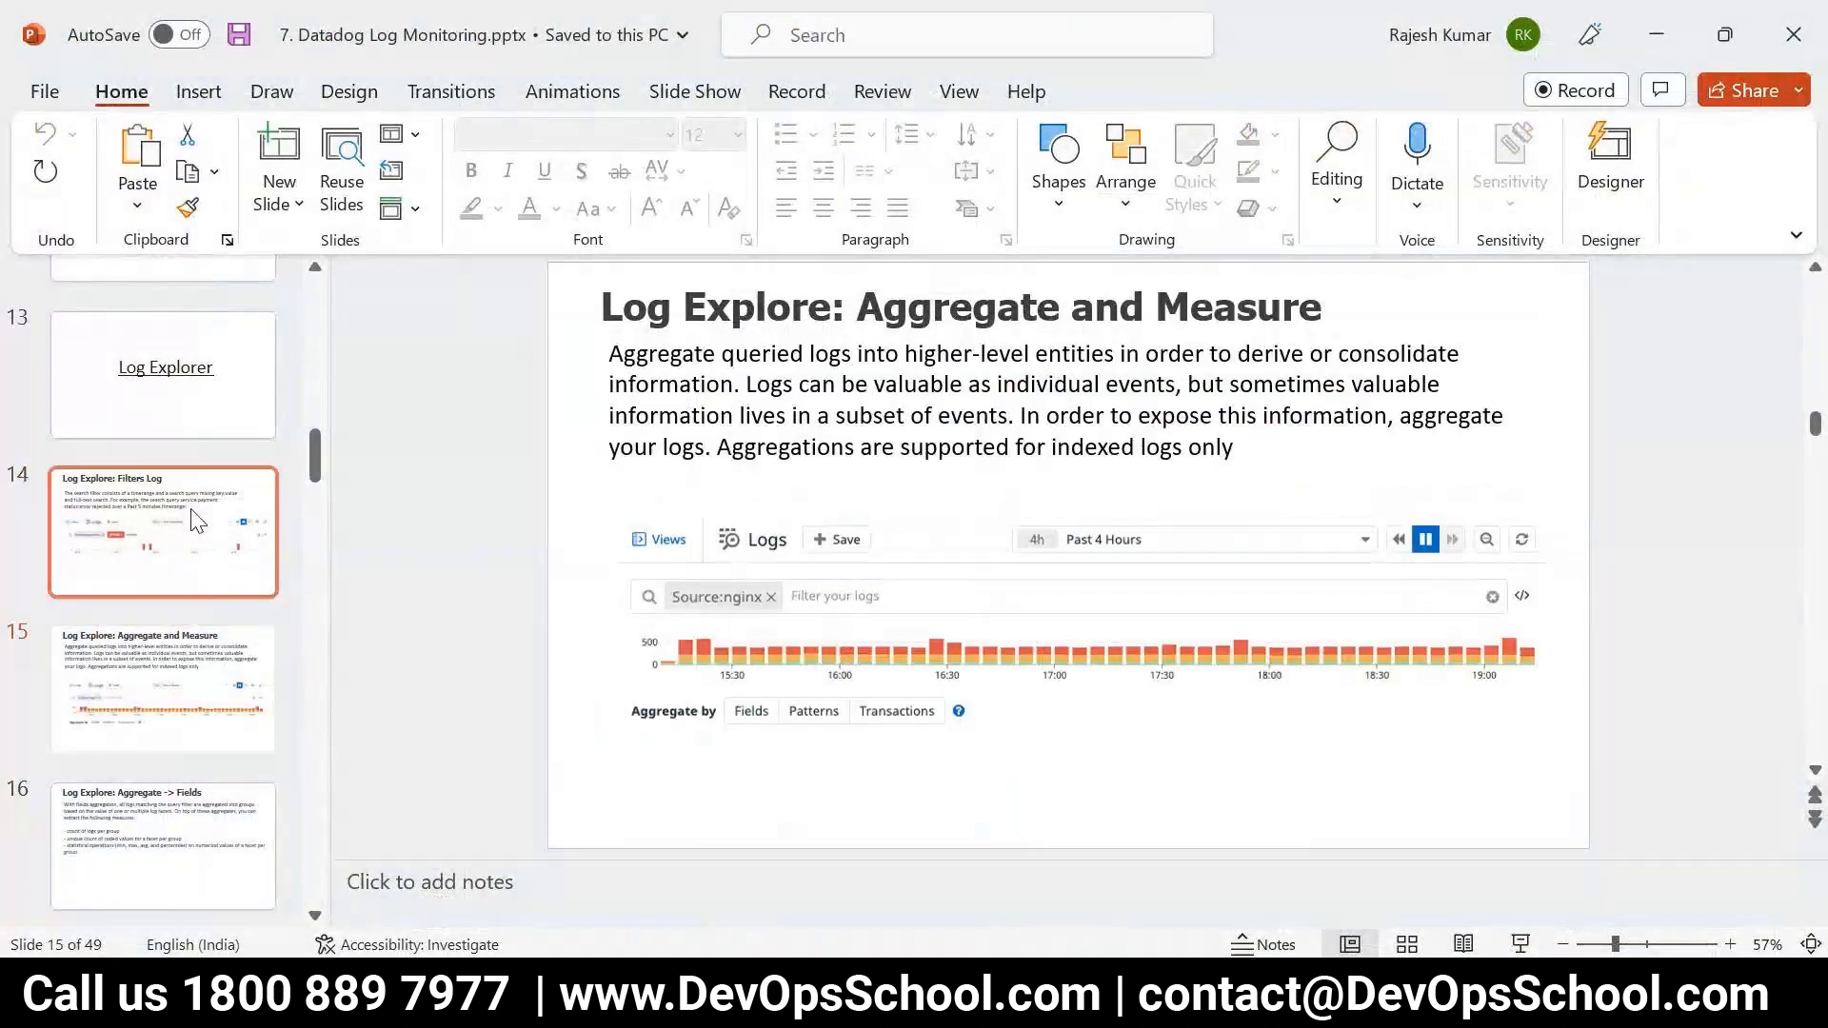
{"action": "left_click", "coordinate": [1519, 943]}
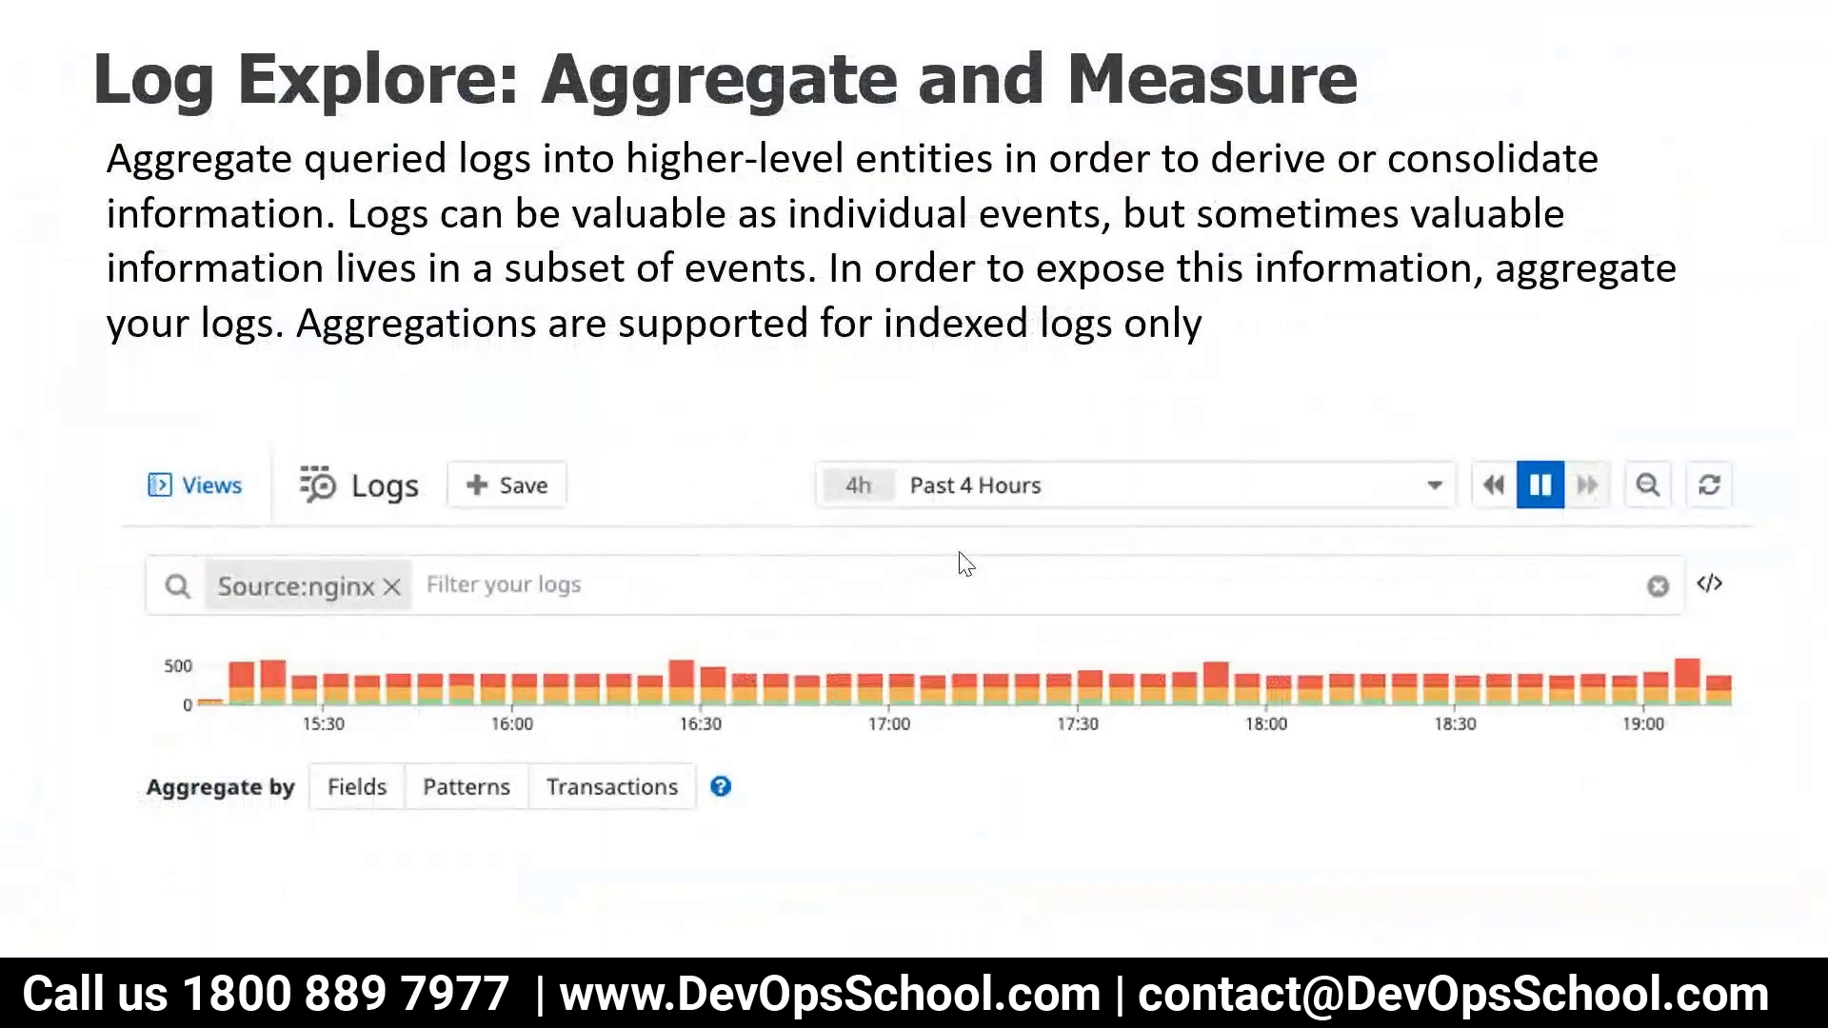
Page forward to the Aggregate -> Patterns slide, go back to the Filters Log slide and end the slide show
{"action": "left_click", "coordinate": [332, 591]}
{"action": "scroll", "coordinate": [331, 590], "scroll_direction": "down", "scroll_amount": 1}
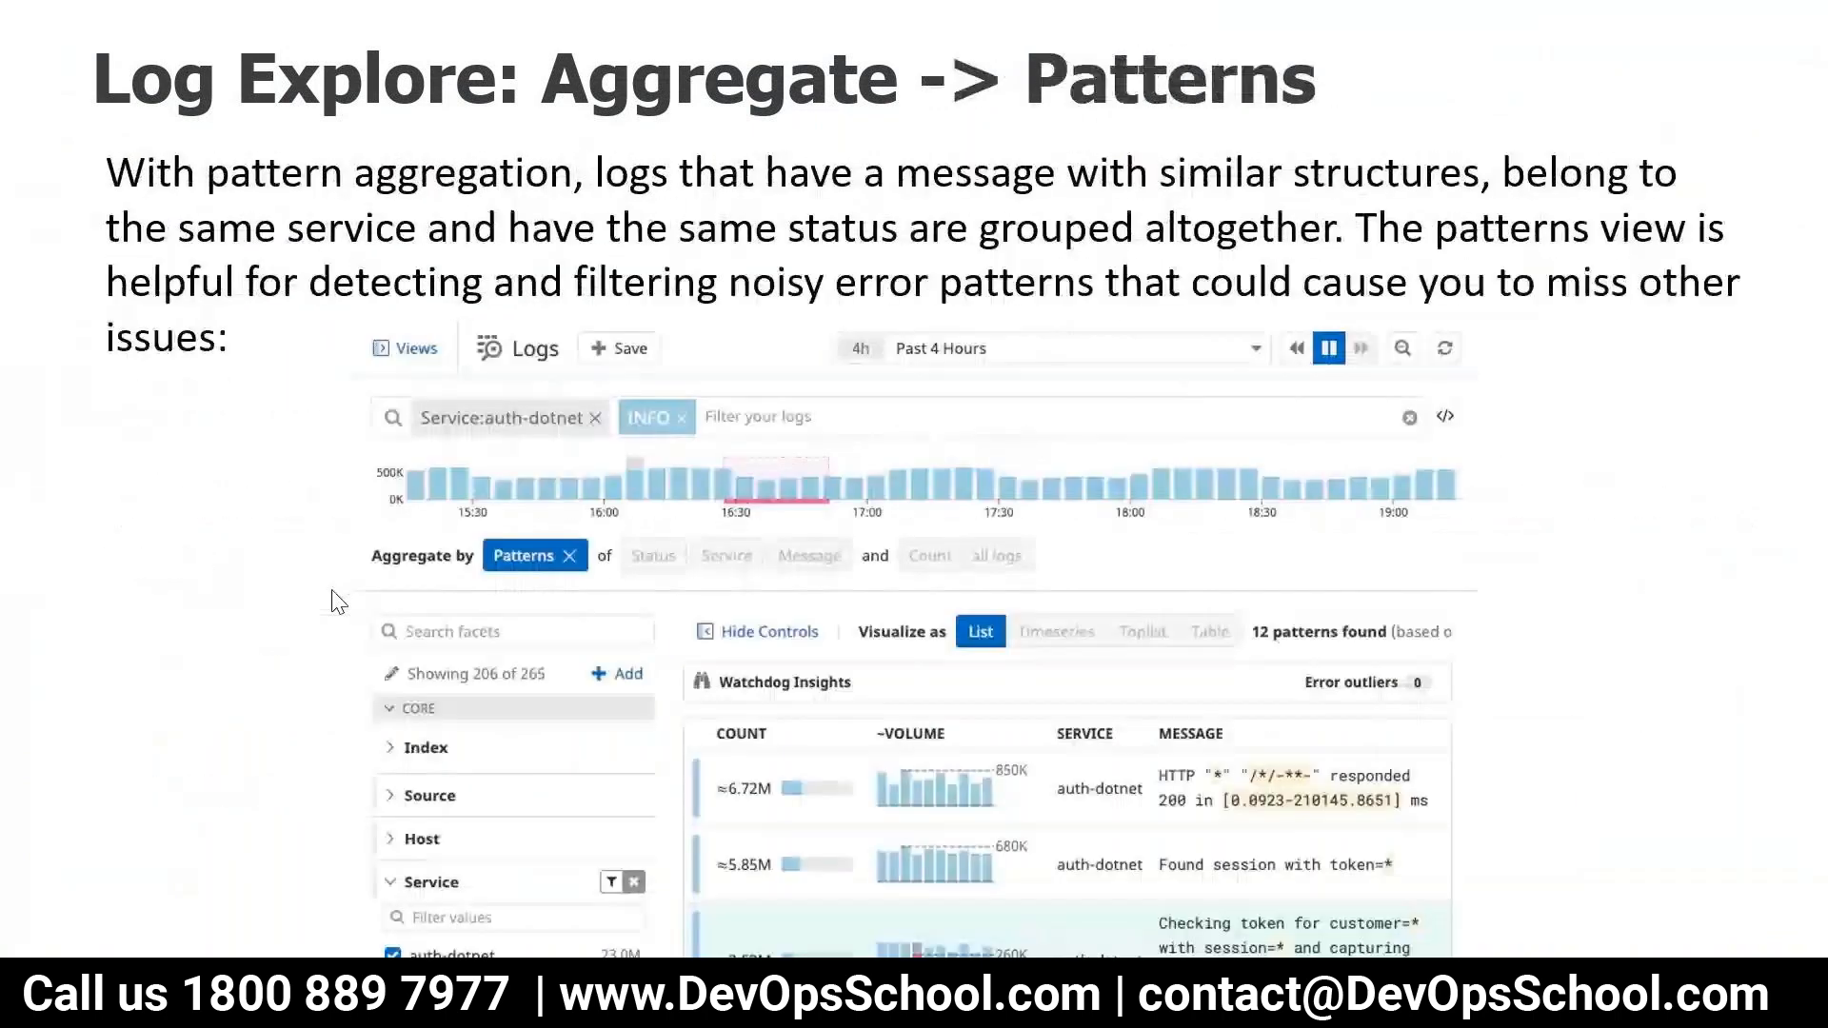
{"action": "scroll", "coordinate": [332, 590], "scroll_direction": "up", "scroll_amount": 3}
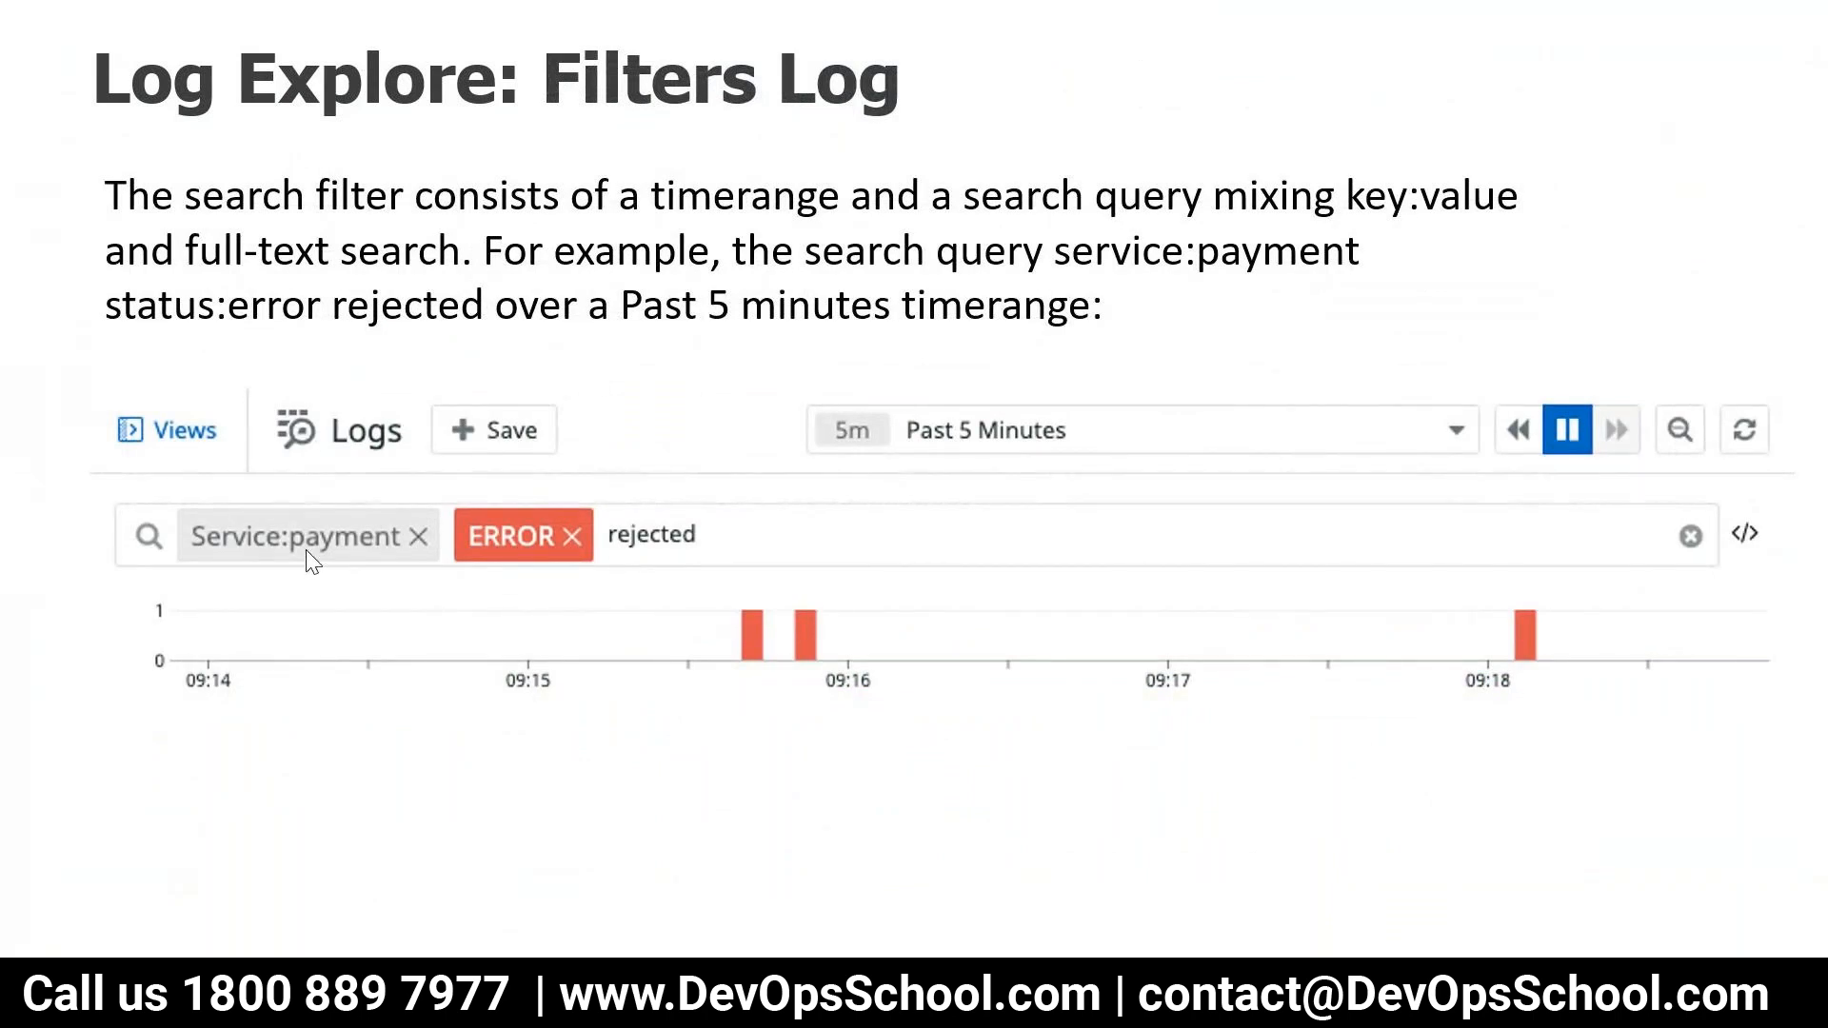
{"action": "key", "text": "Escape"}
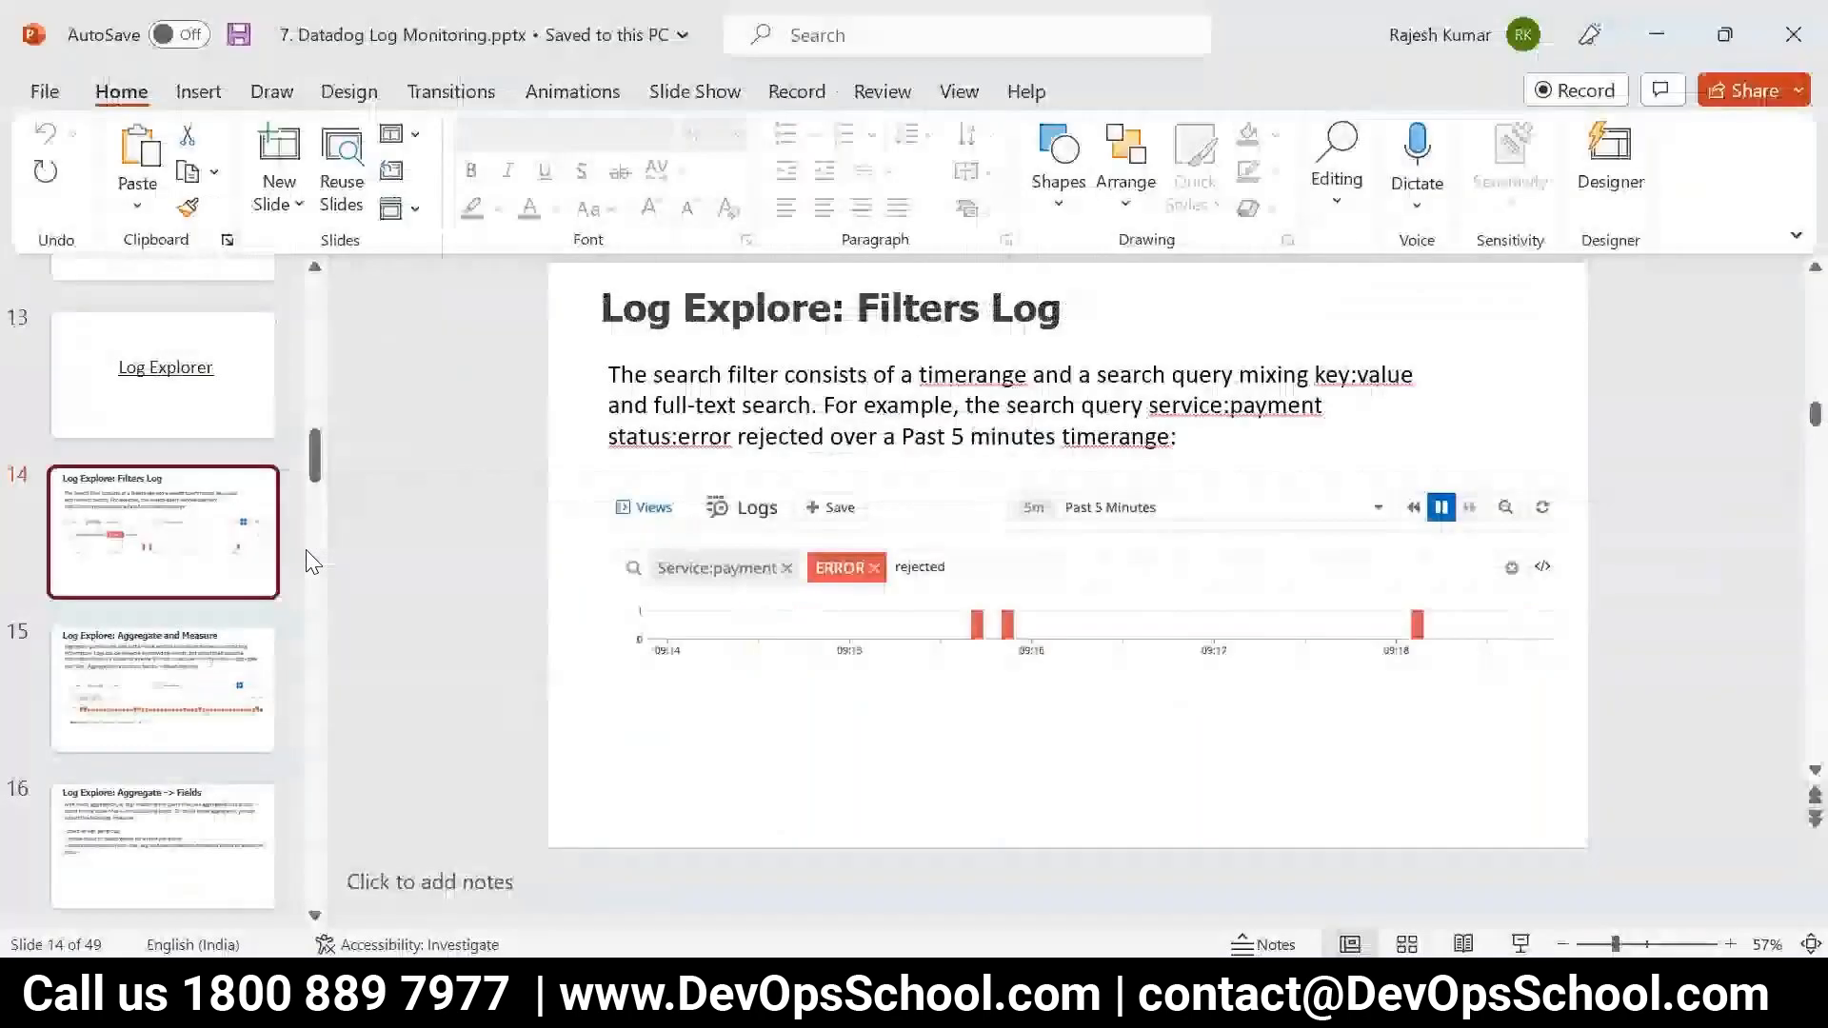
Restart the slide show from the Filters Log slide and advance through the aggregation slides to Search Syntax
{"action": "left_click", "coordinate": [1519, 945]}
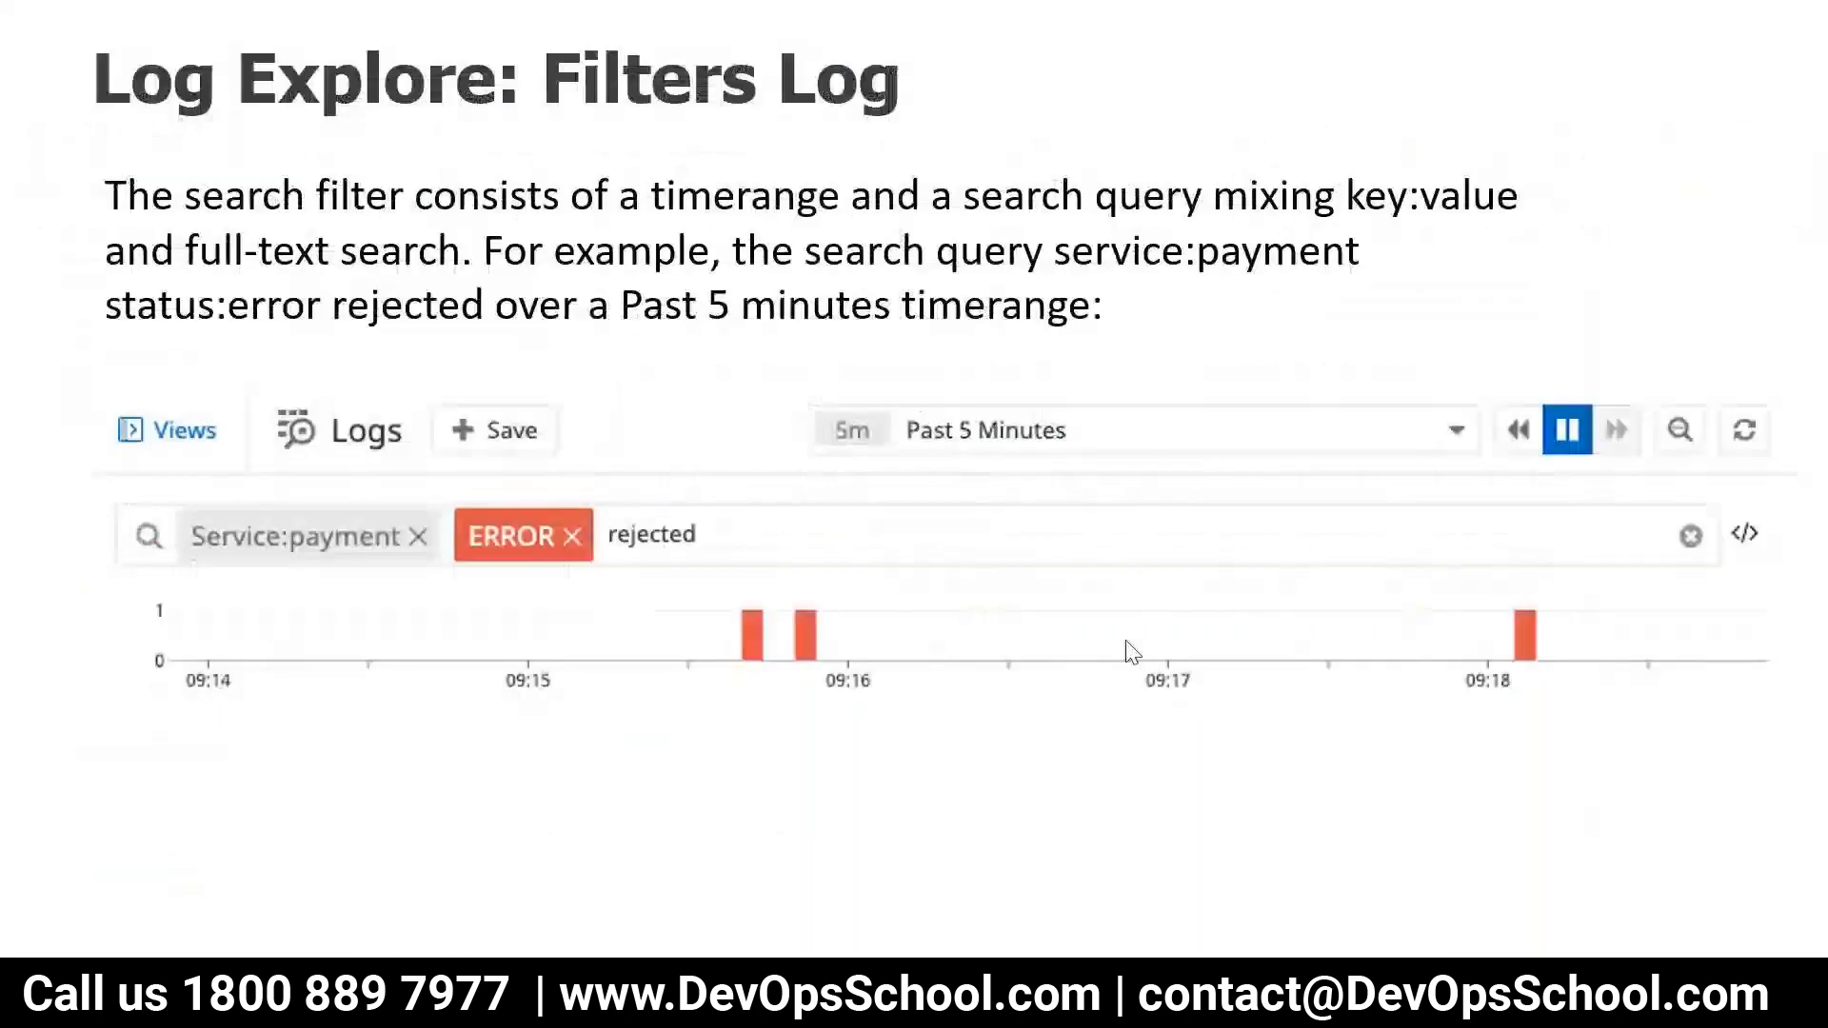
{"action": "key", "text": "Right"}
{"action": "key", "text": "Right"}
{"action": "key", "text": "Right"}
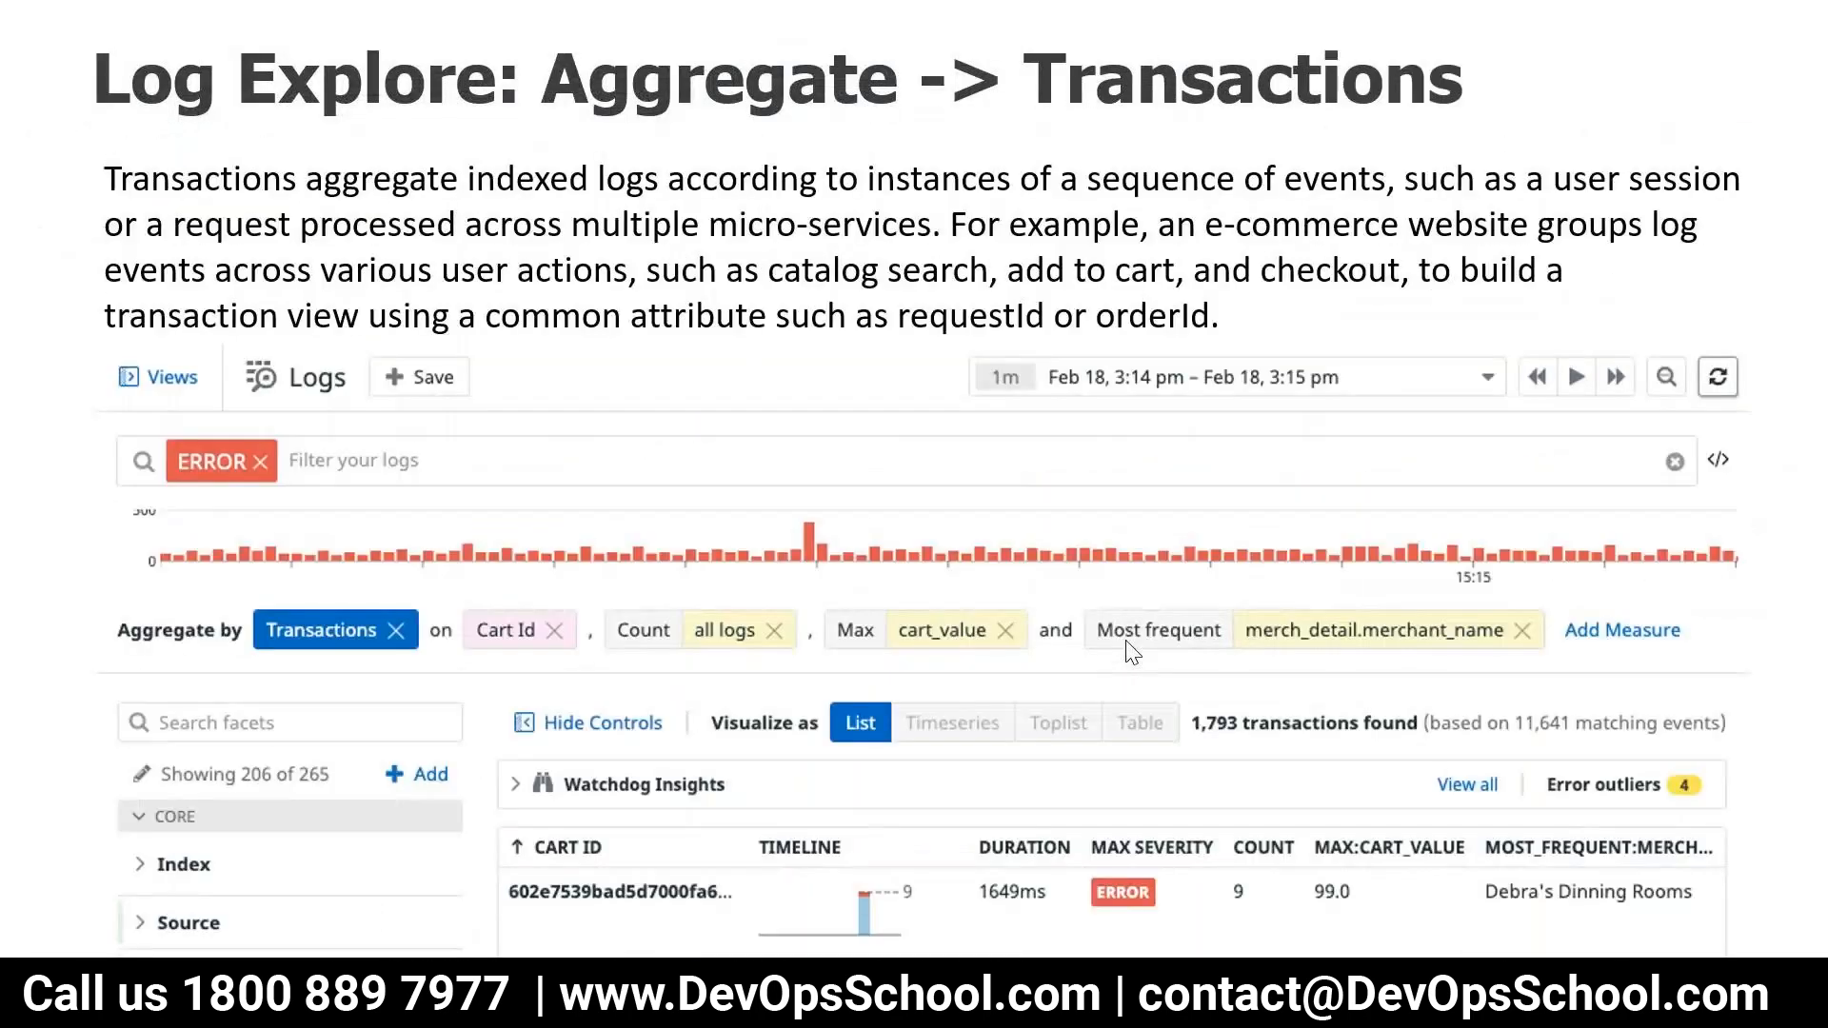
{"action": "key", "text": "Right"}
{"action": "key", "text": "Right"}
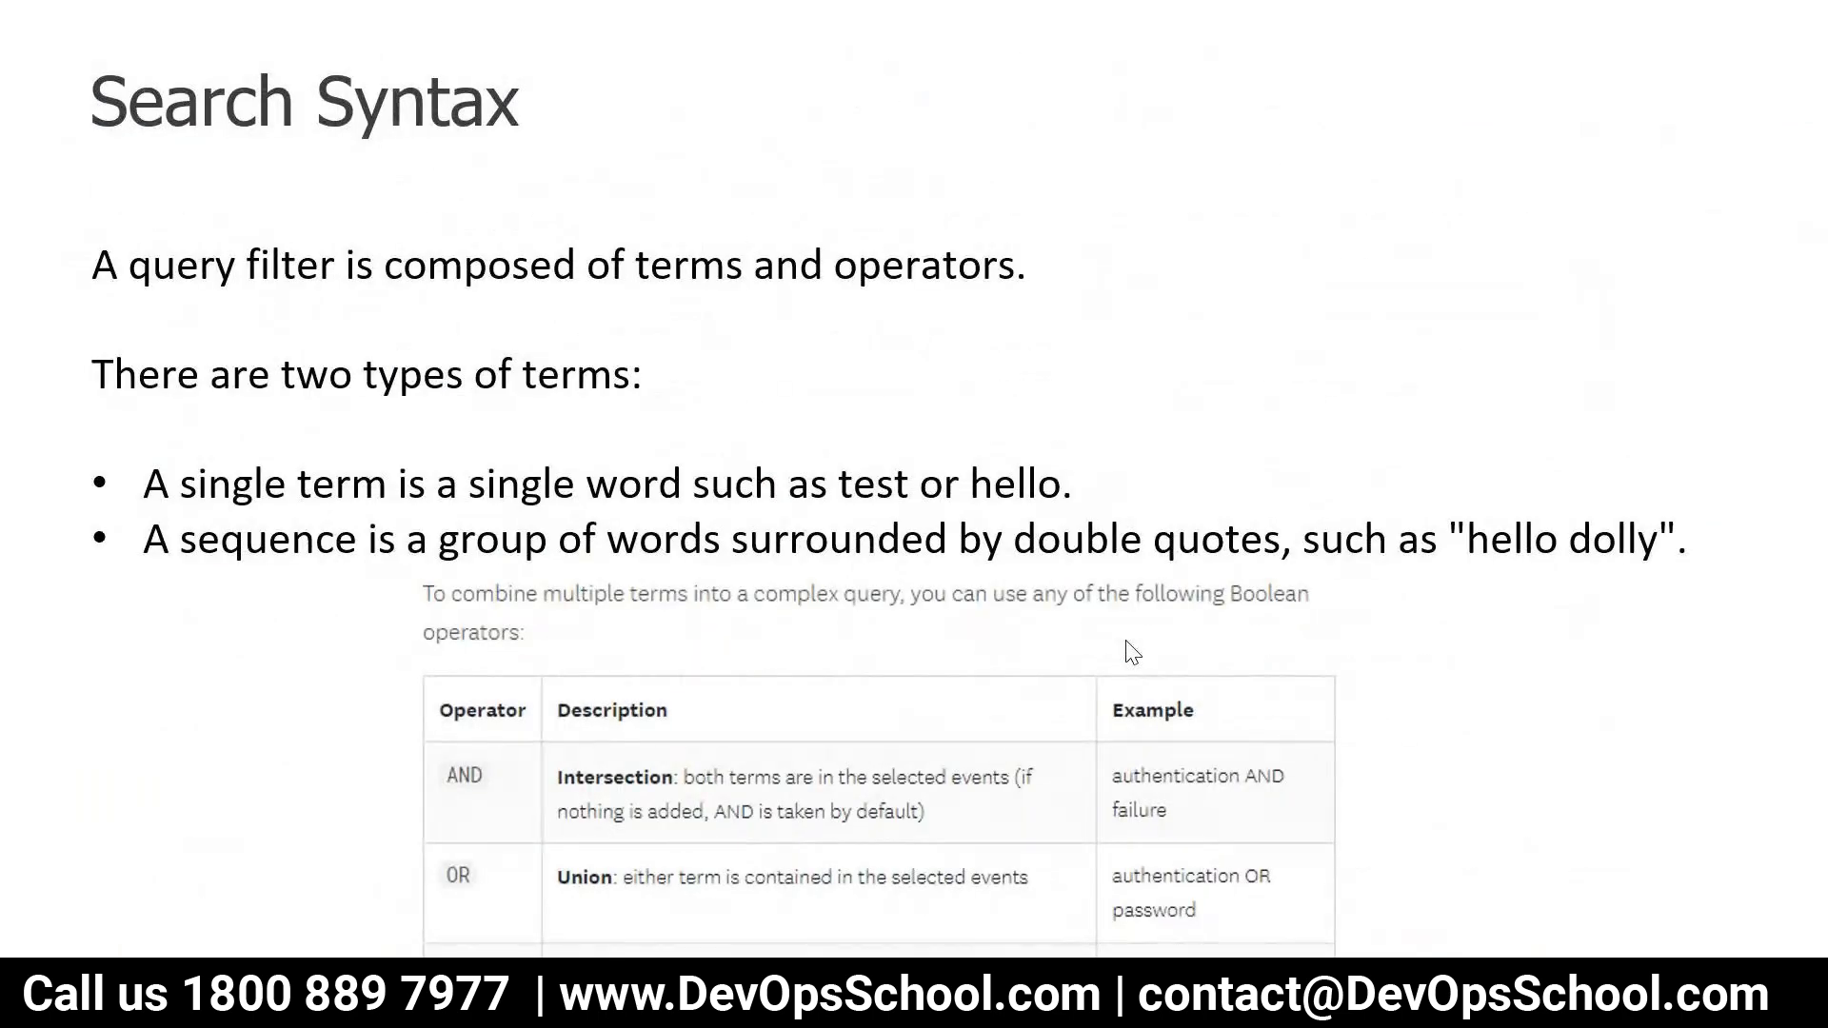
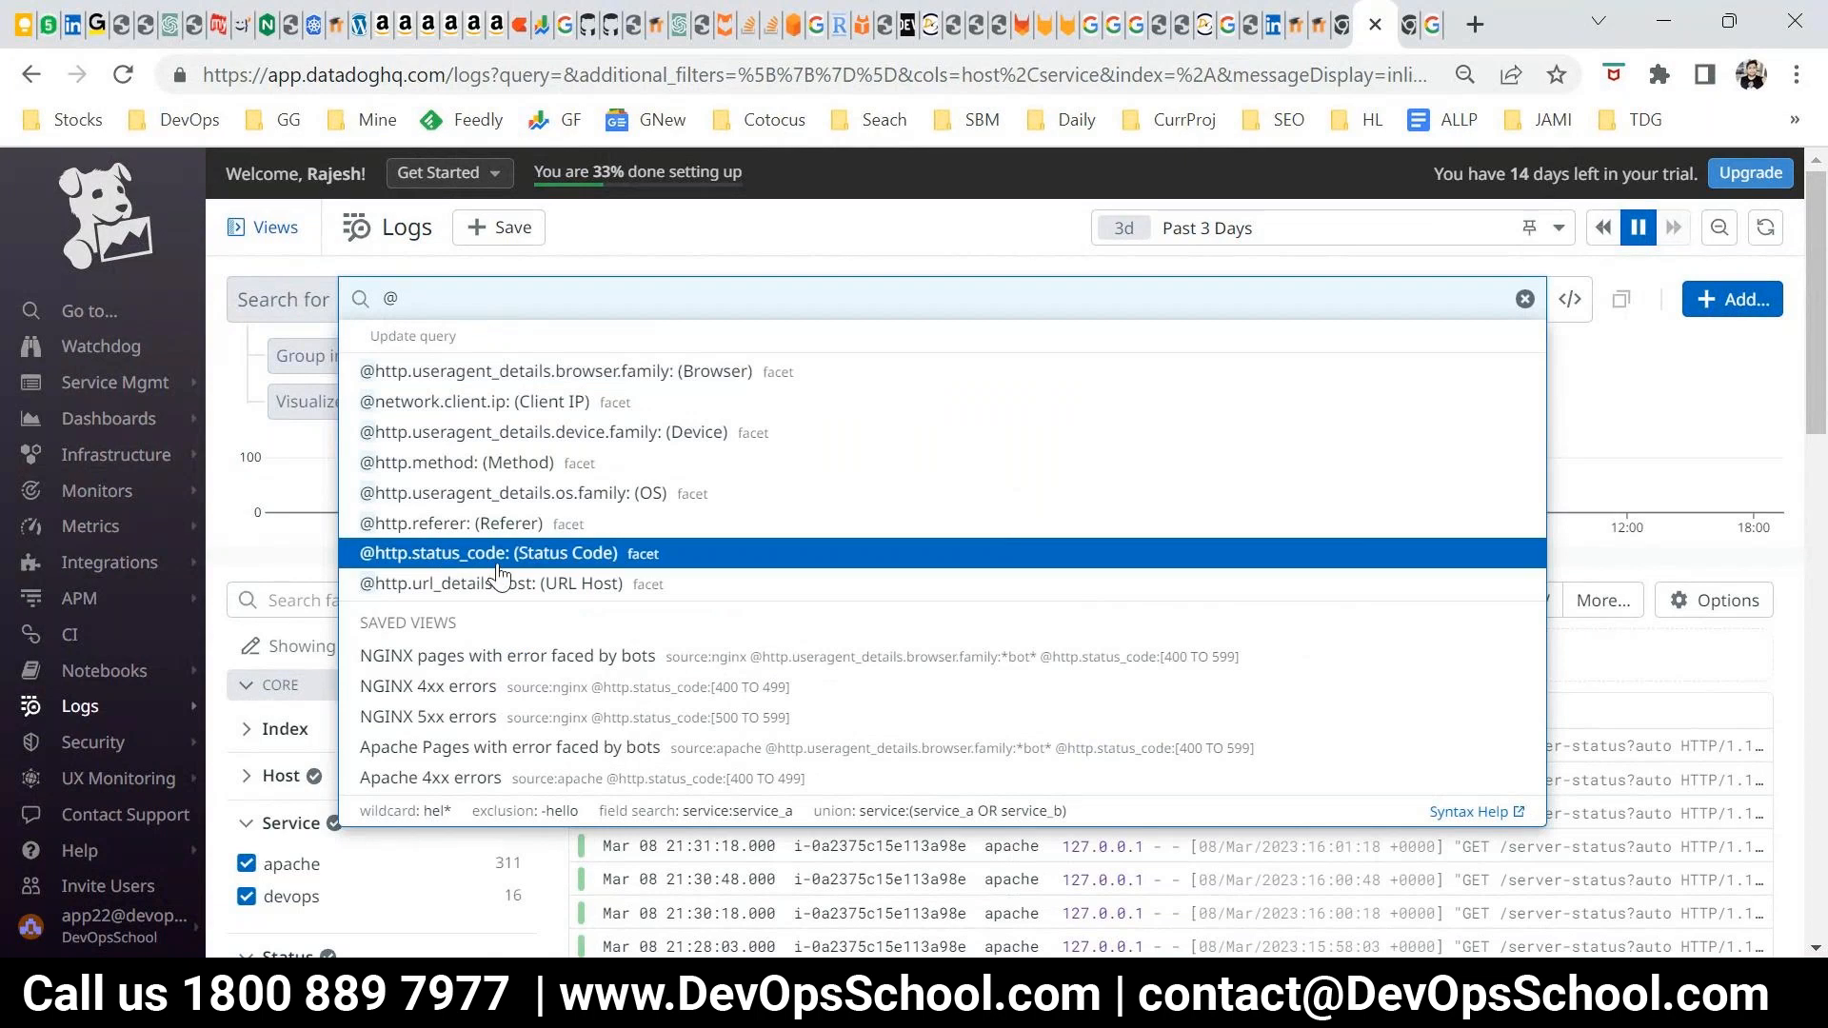
Run the log search for @ and collapse the Core facets Host, Service and Status
{"action": "key", "text": "Return"}
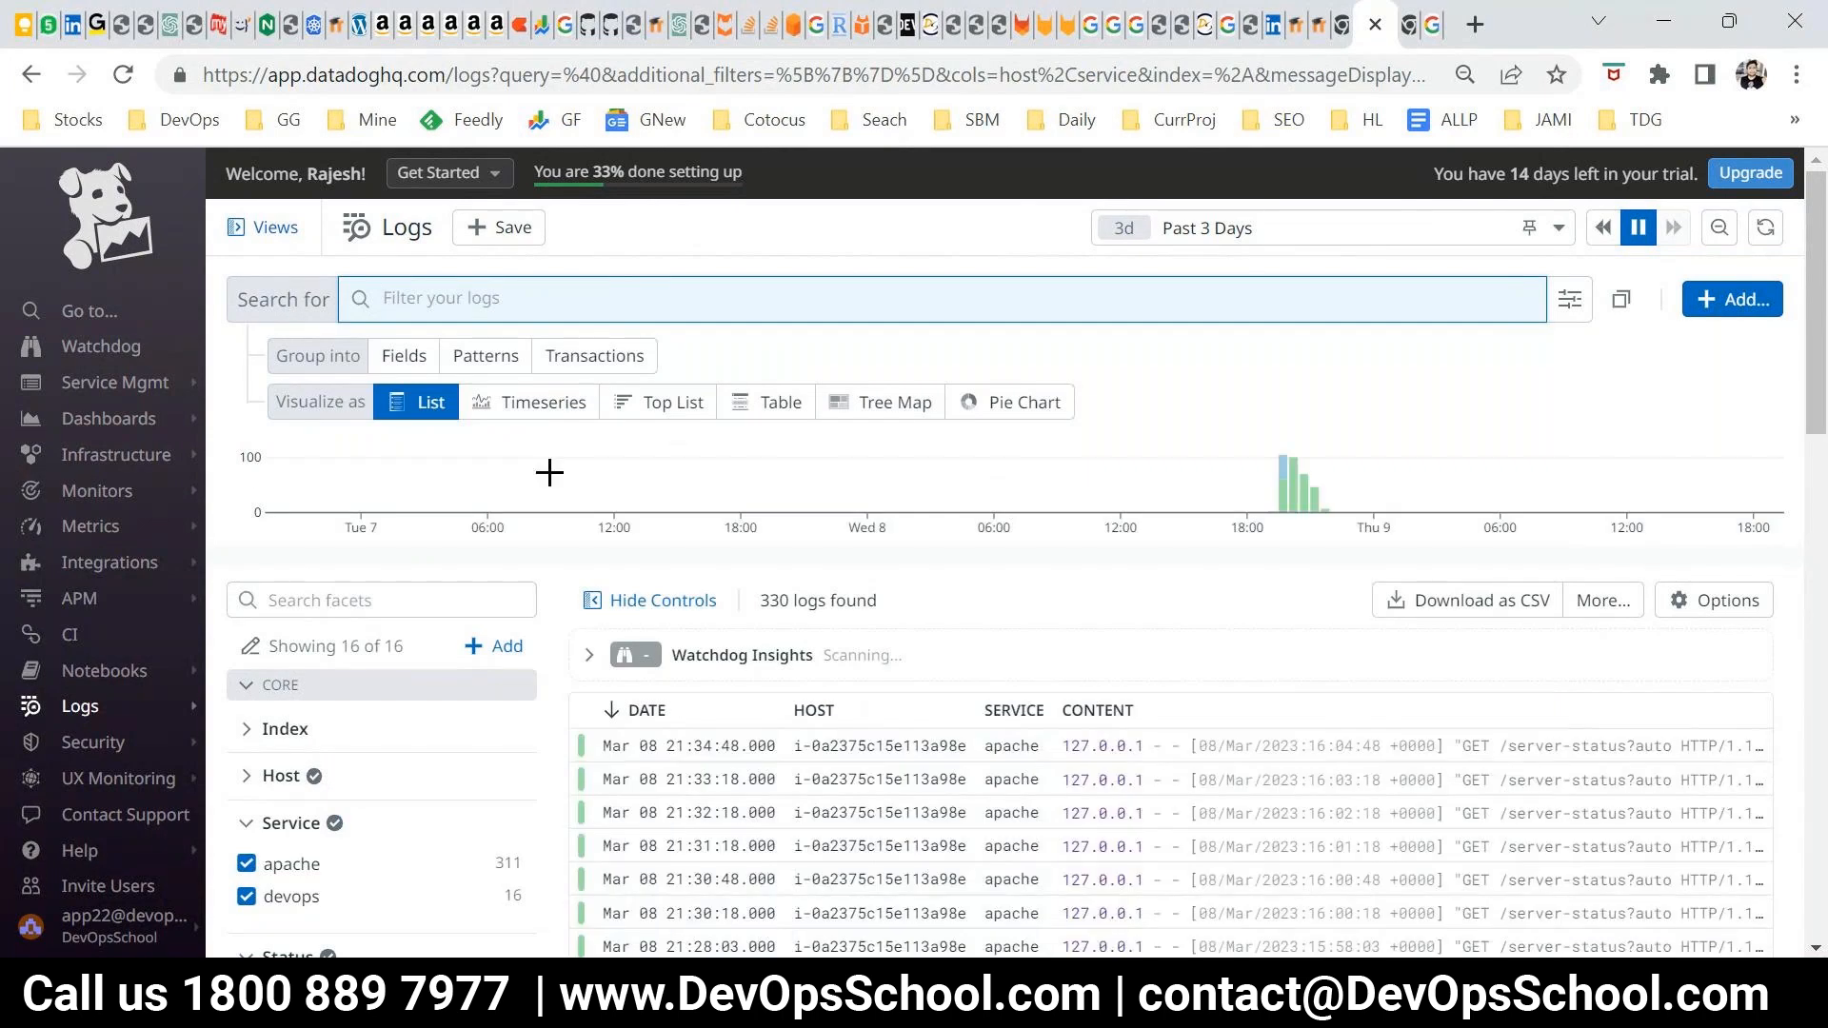
{"action": "scroll", "coordinate": [254, 445], "scroll_direction": "down", "scroll_amount": 3}
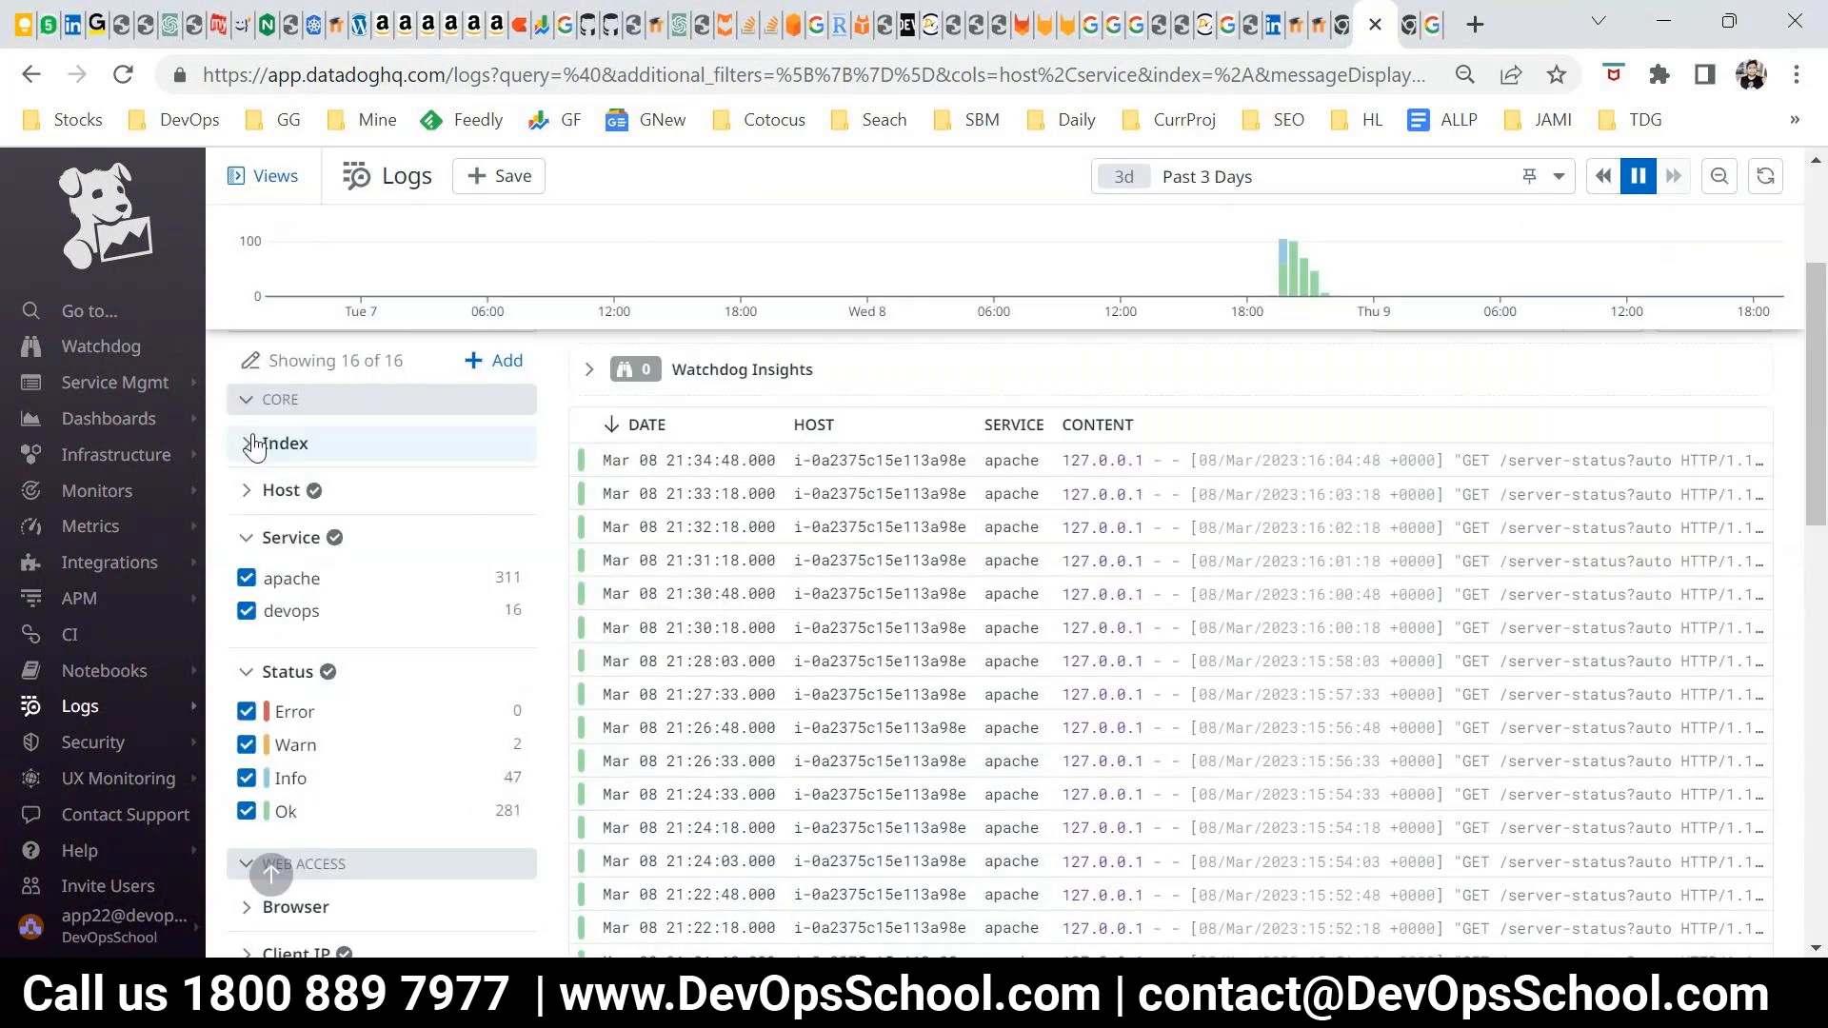
{"action": "left_click", "coordinate": [254, 446]}
{"action": "left_click", "coordinate": [247, 493]}
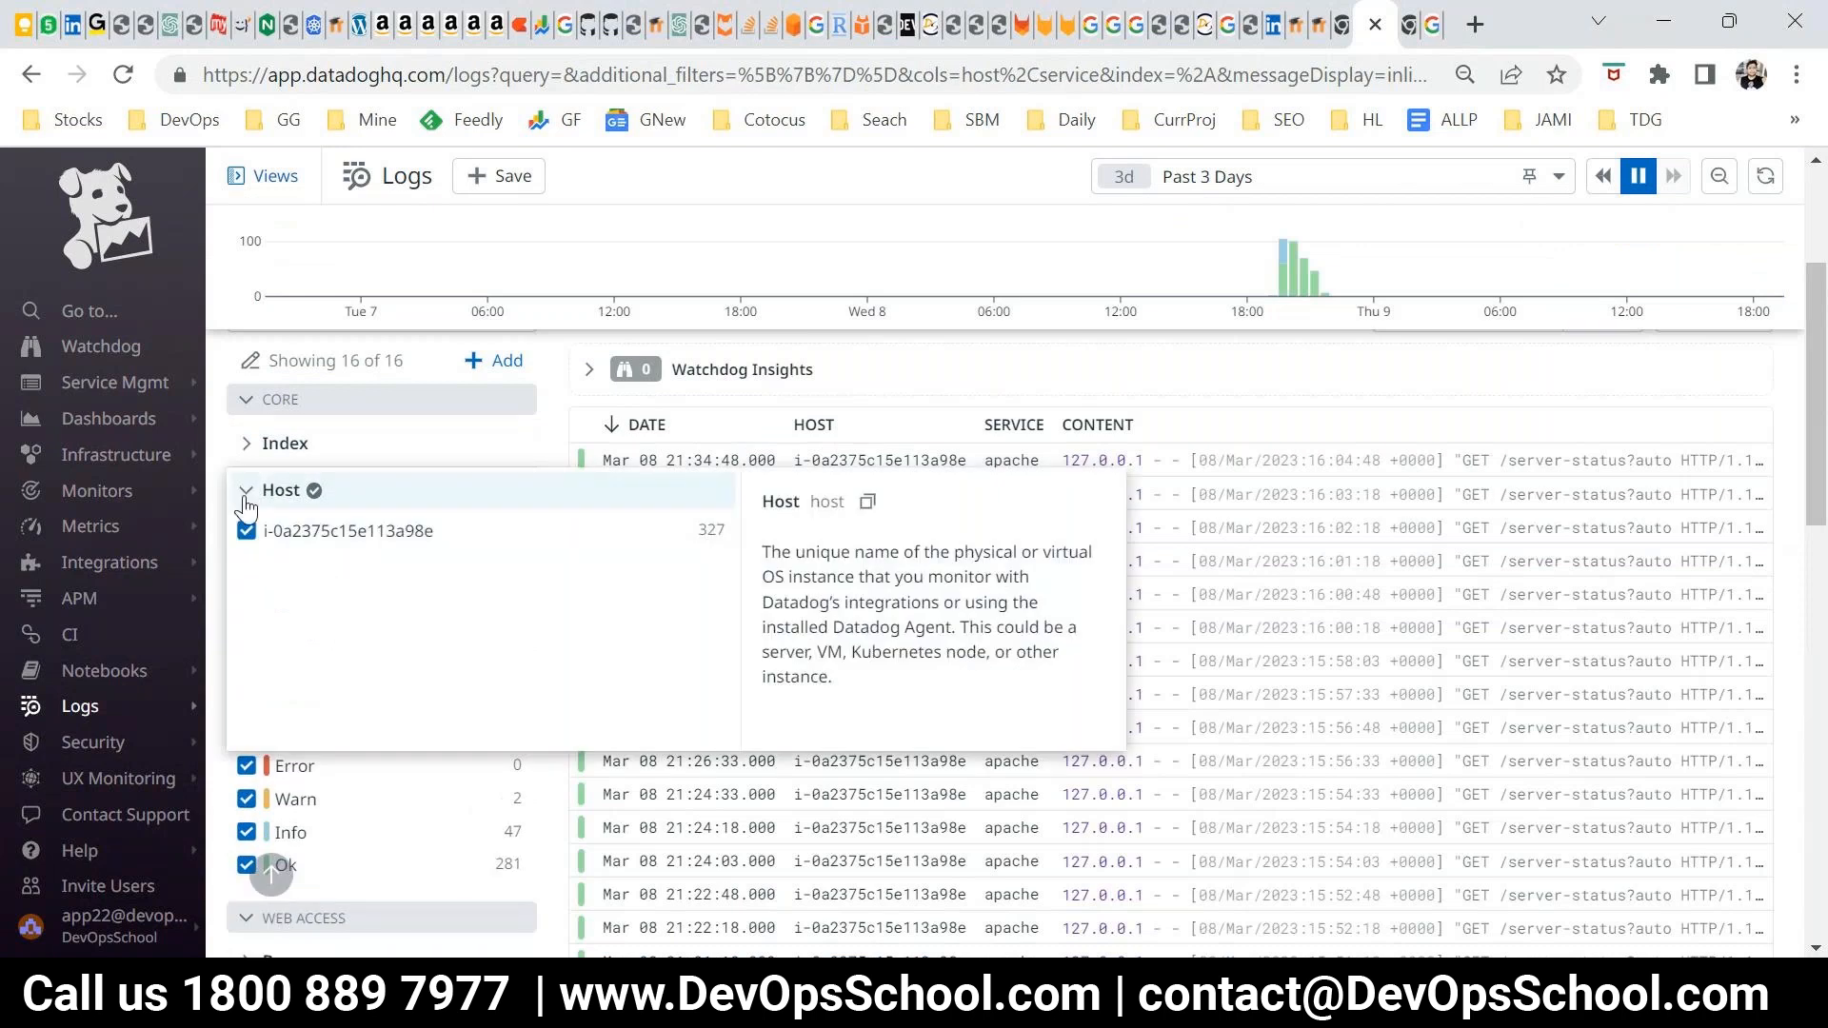
{"action": "left_click", "coordinate": [245, 492]}
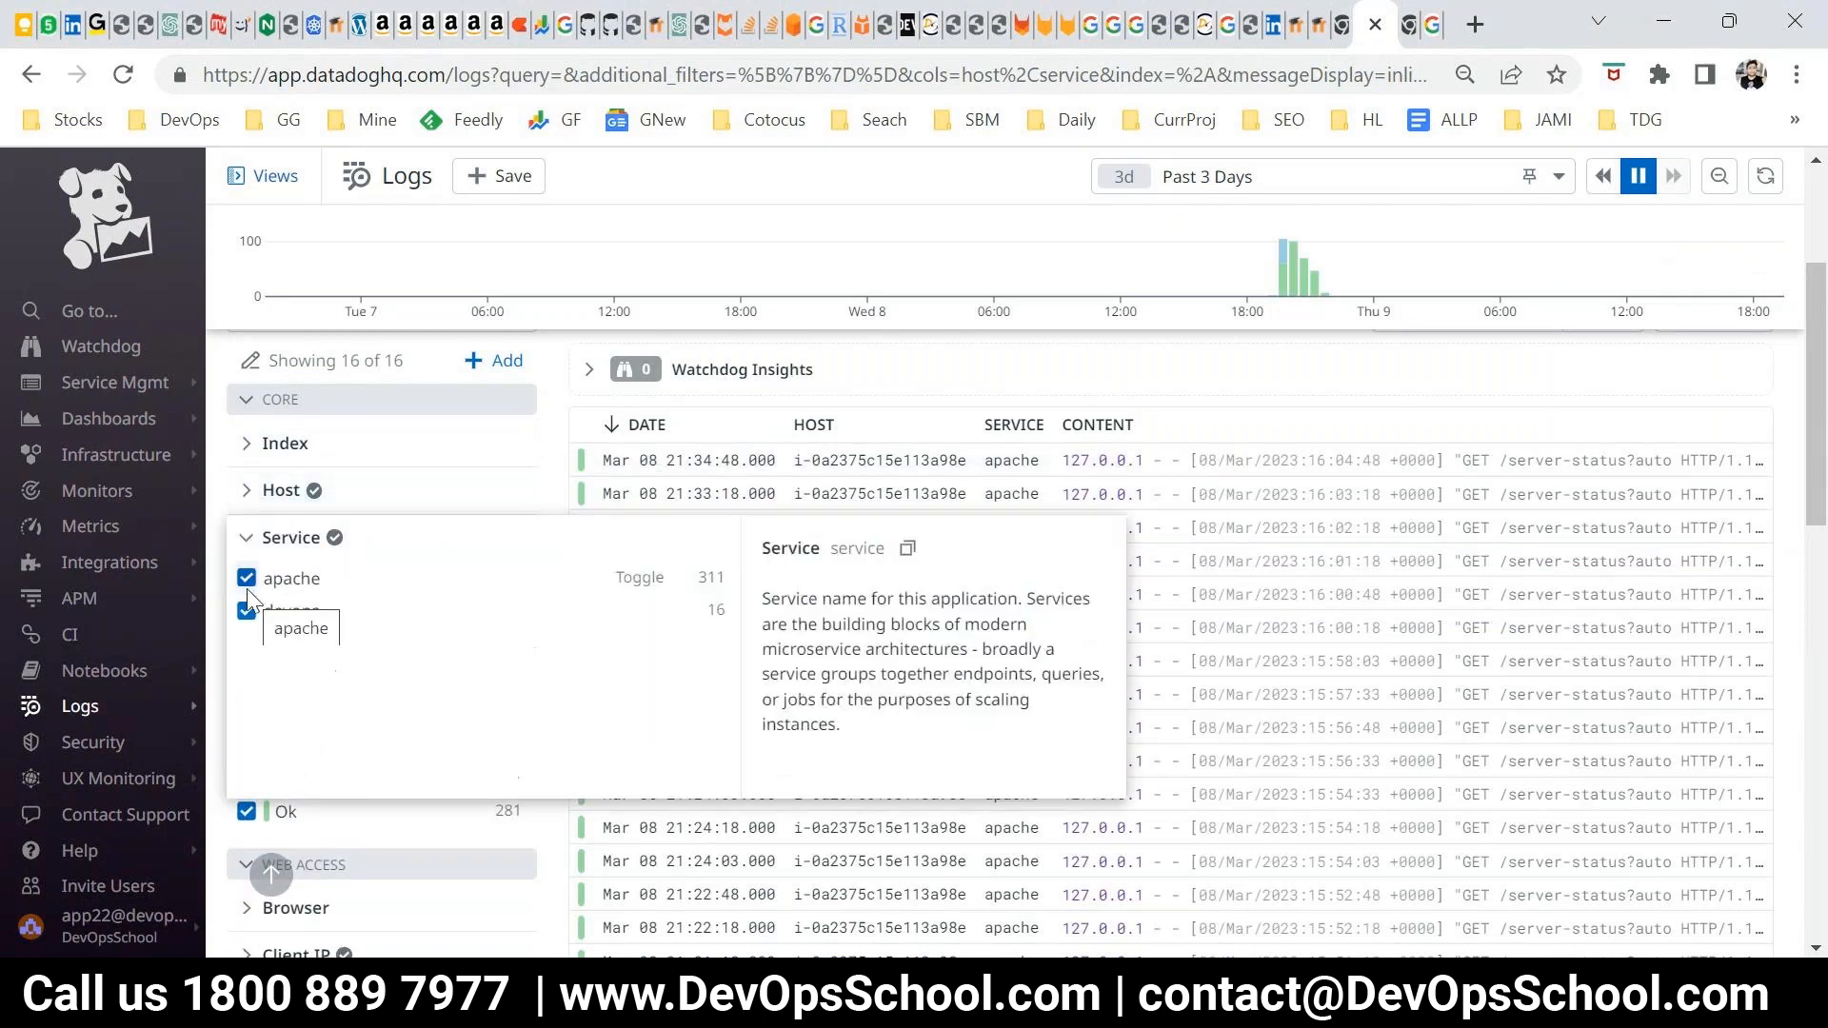
{"action": "left_click", "coordinate": [247, 540]}
{"action": "left_click", "coordinate": [247, 588]}
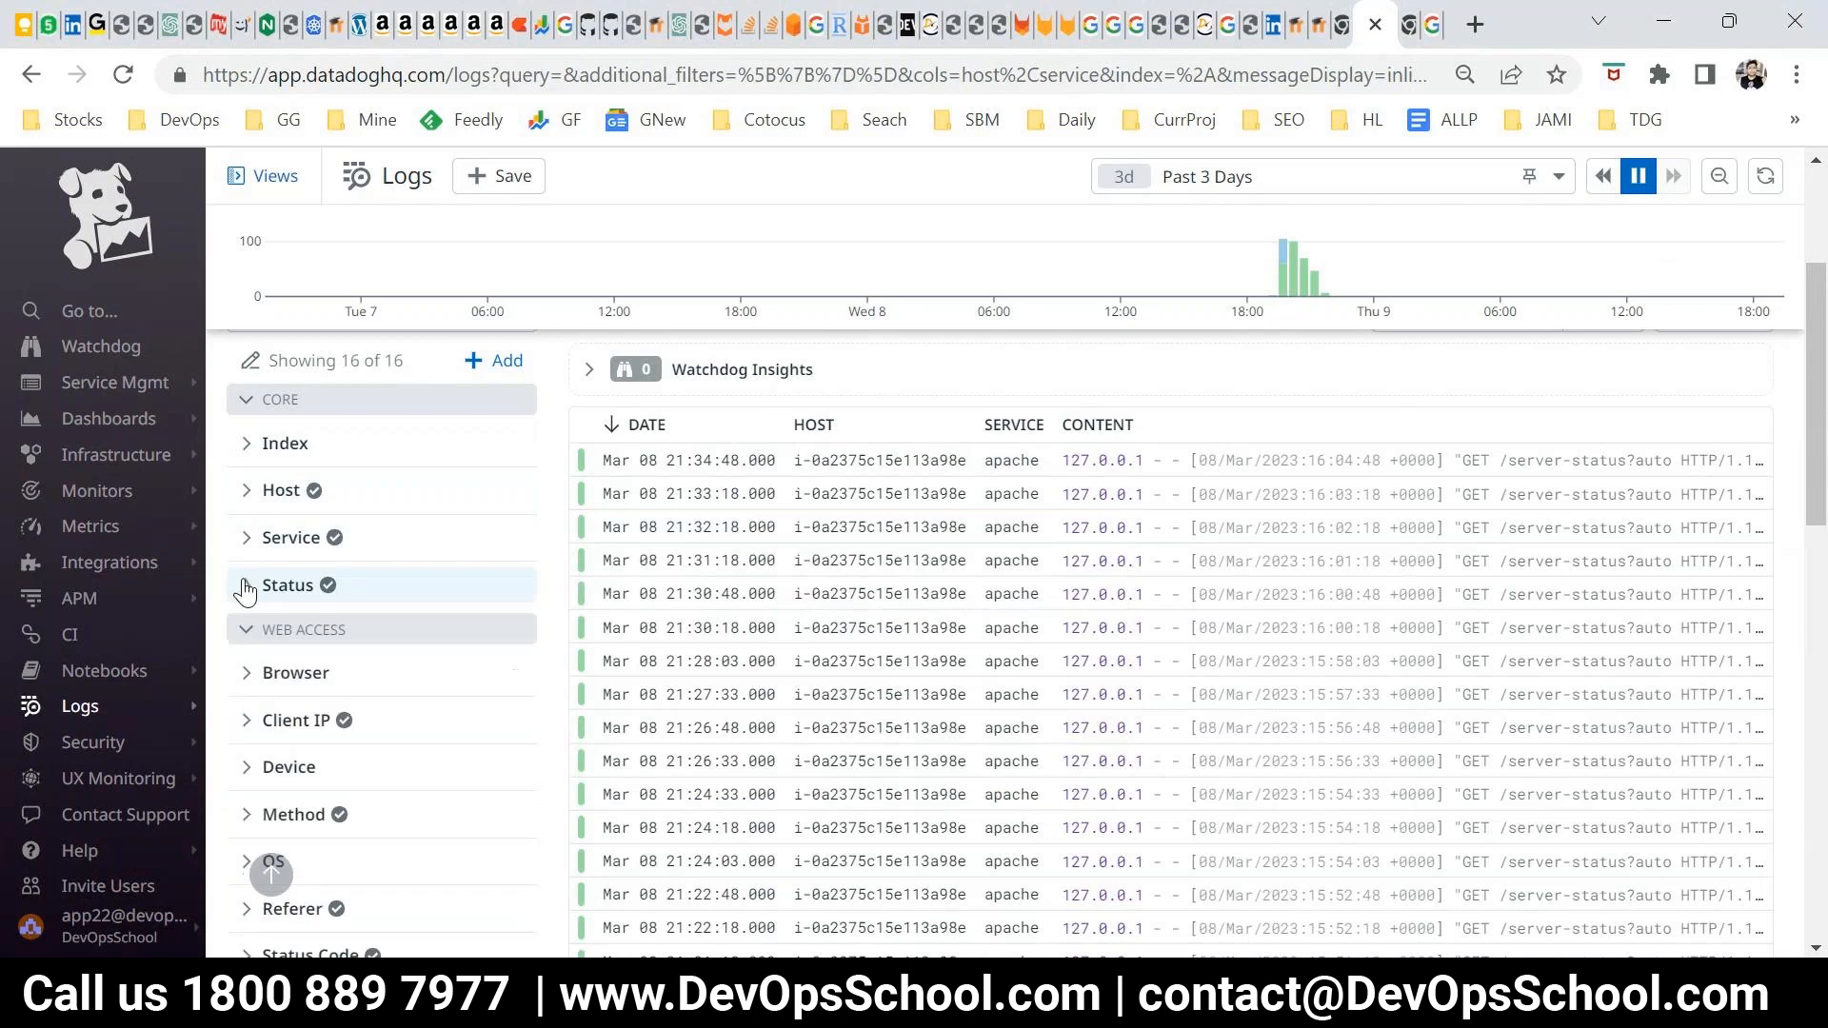
Expand the Client IP facet under Web Access to view its addresses, collapse it and look over the remaining facets
{"action": "scroll", "coordinate": [249, 577], "scroll_direction": "down", "scroll_amount": 2}
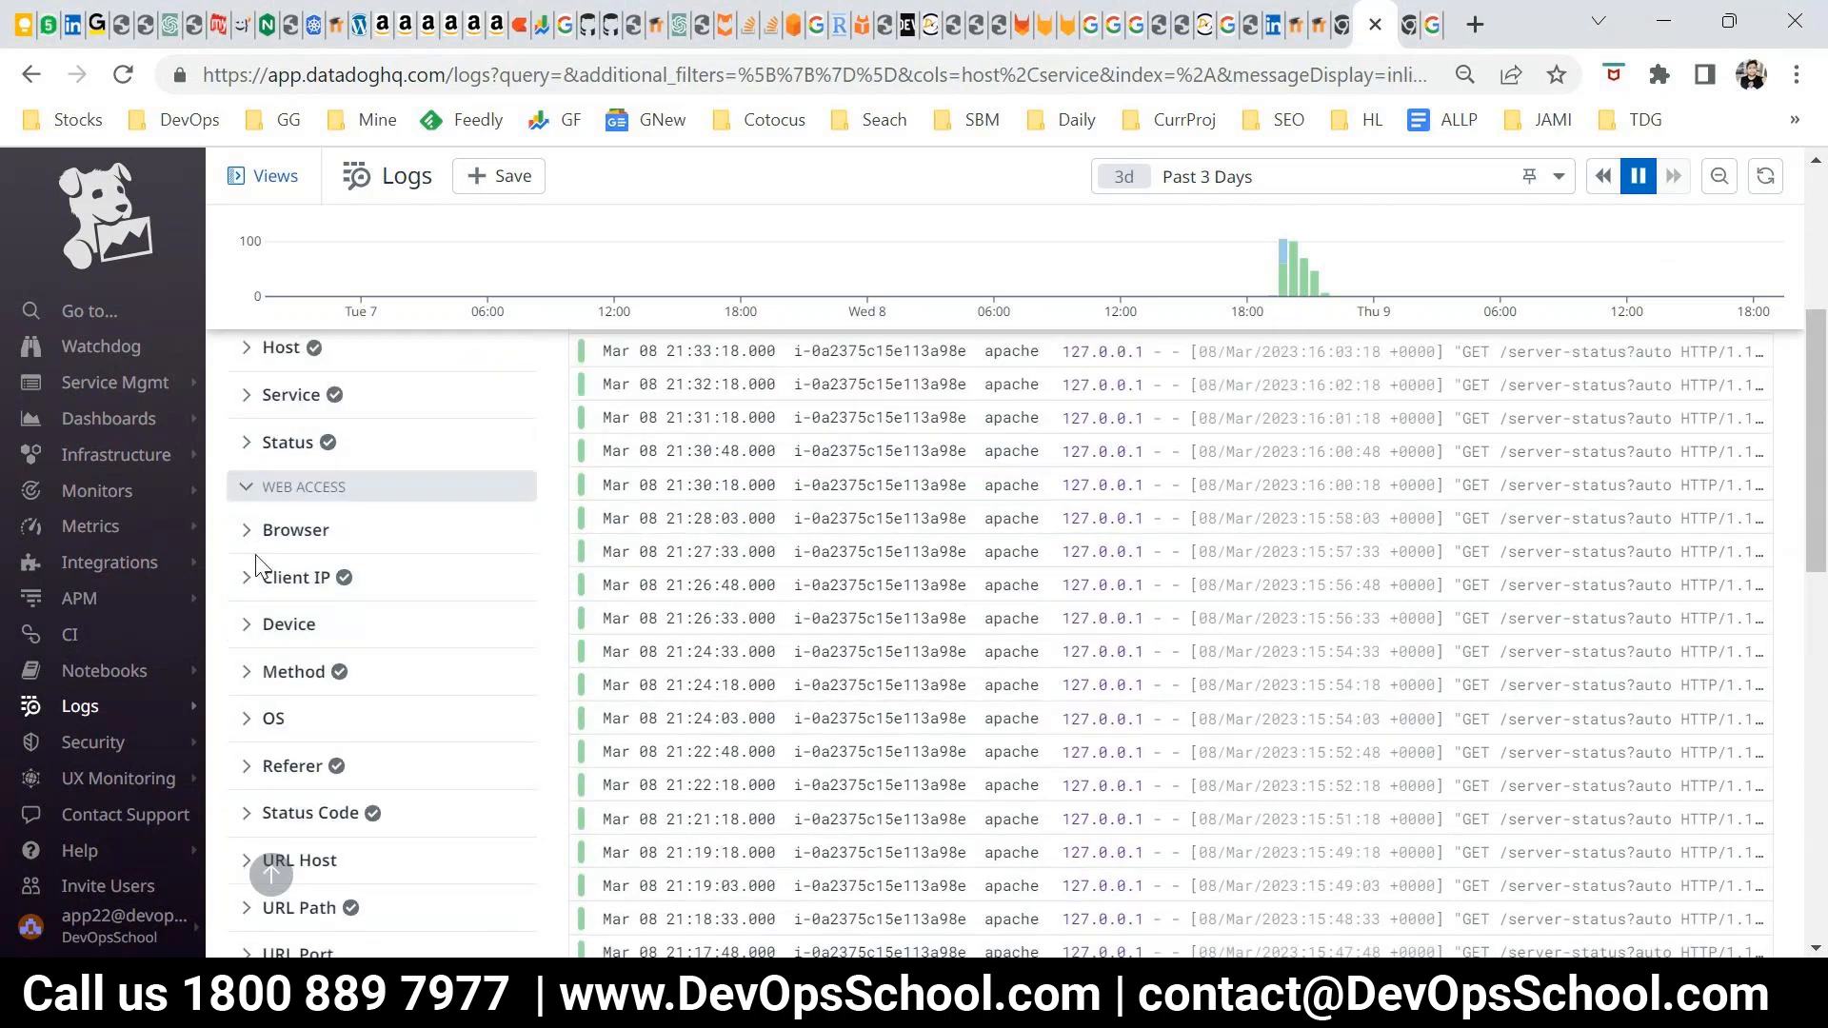
{"action": "left_click", "coordinate": [240, 581]}
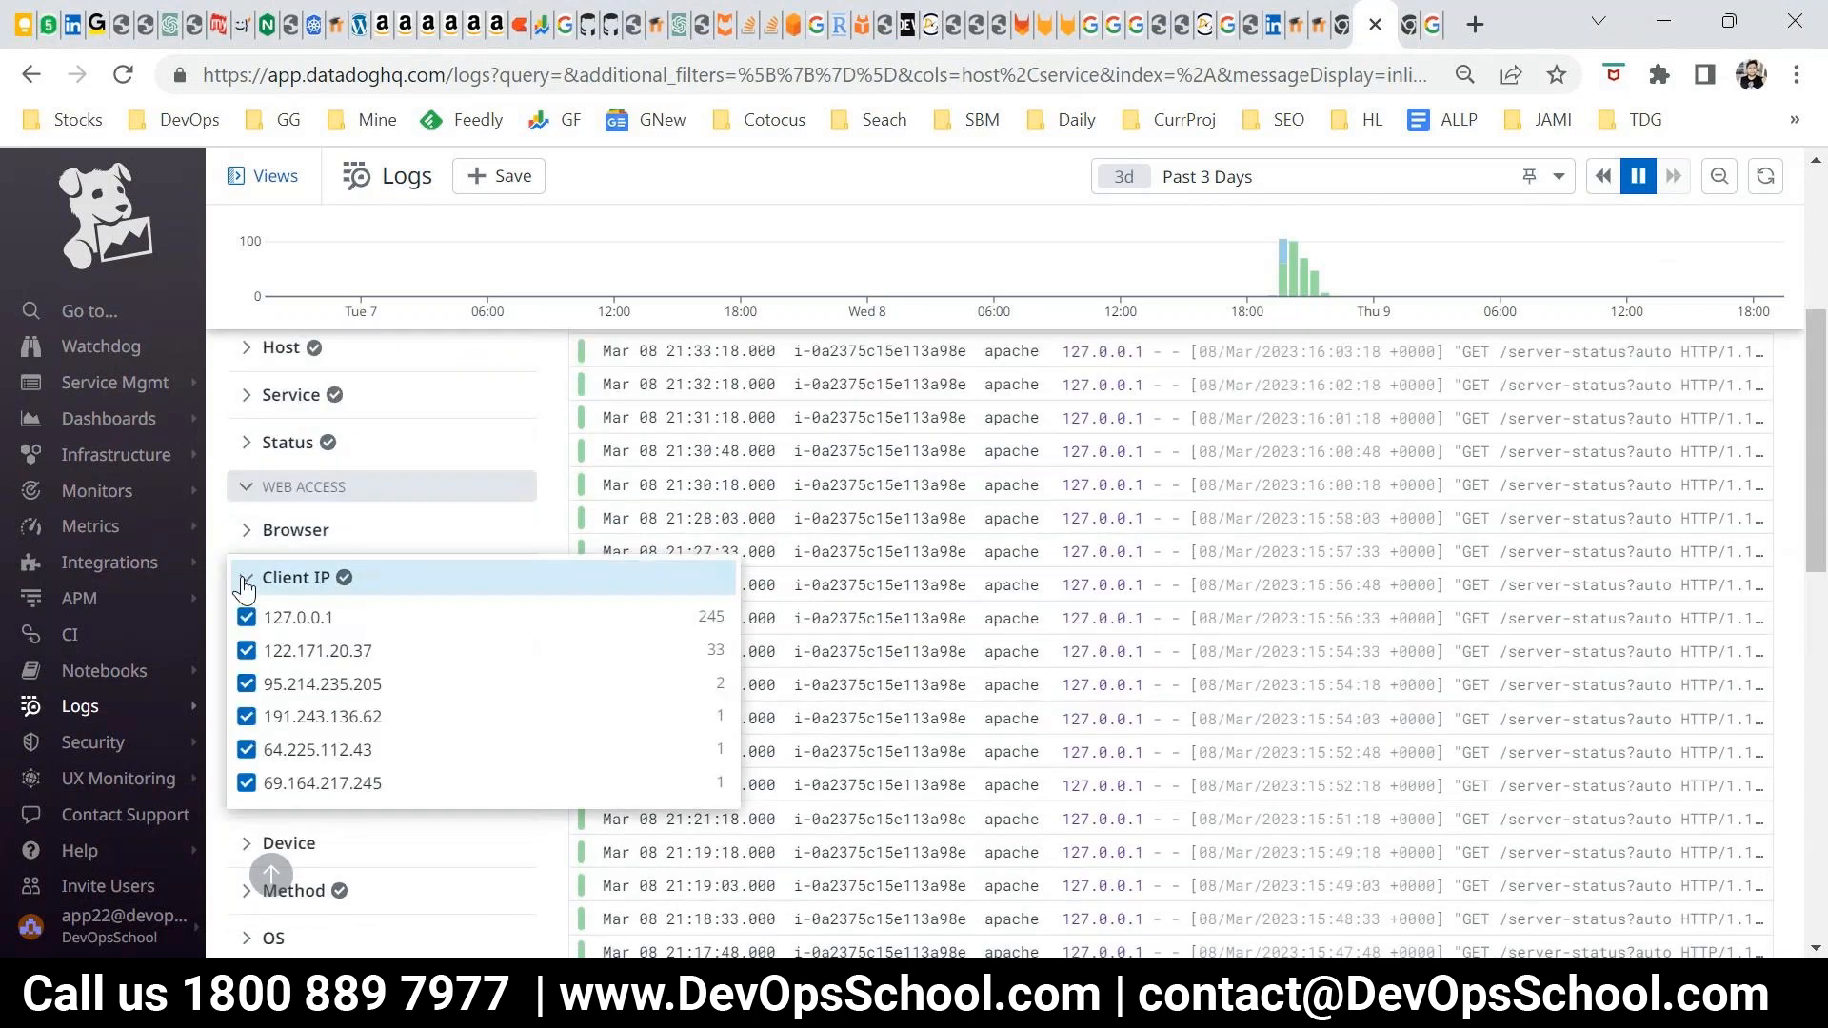
{"action": "left_click", "coordinate": [245, 584]}
{"action": "left_click", "coordinate": [250, 592]}
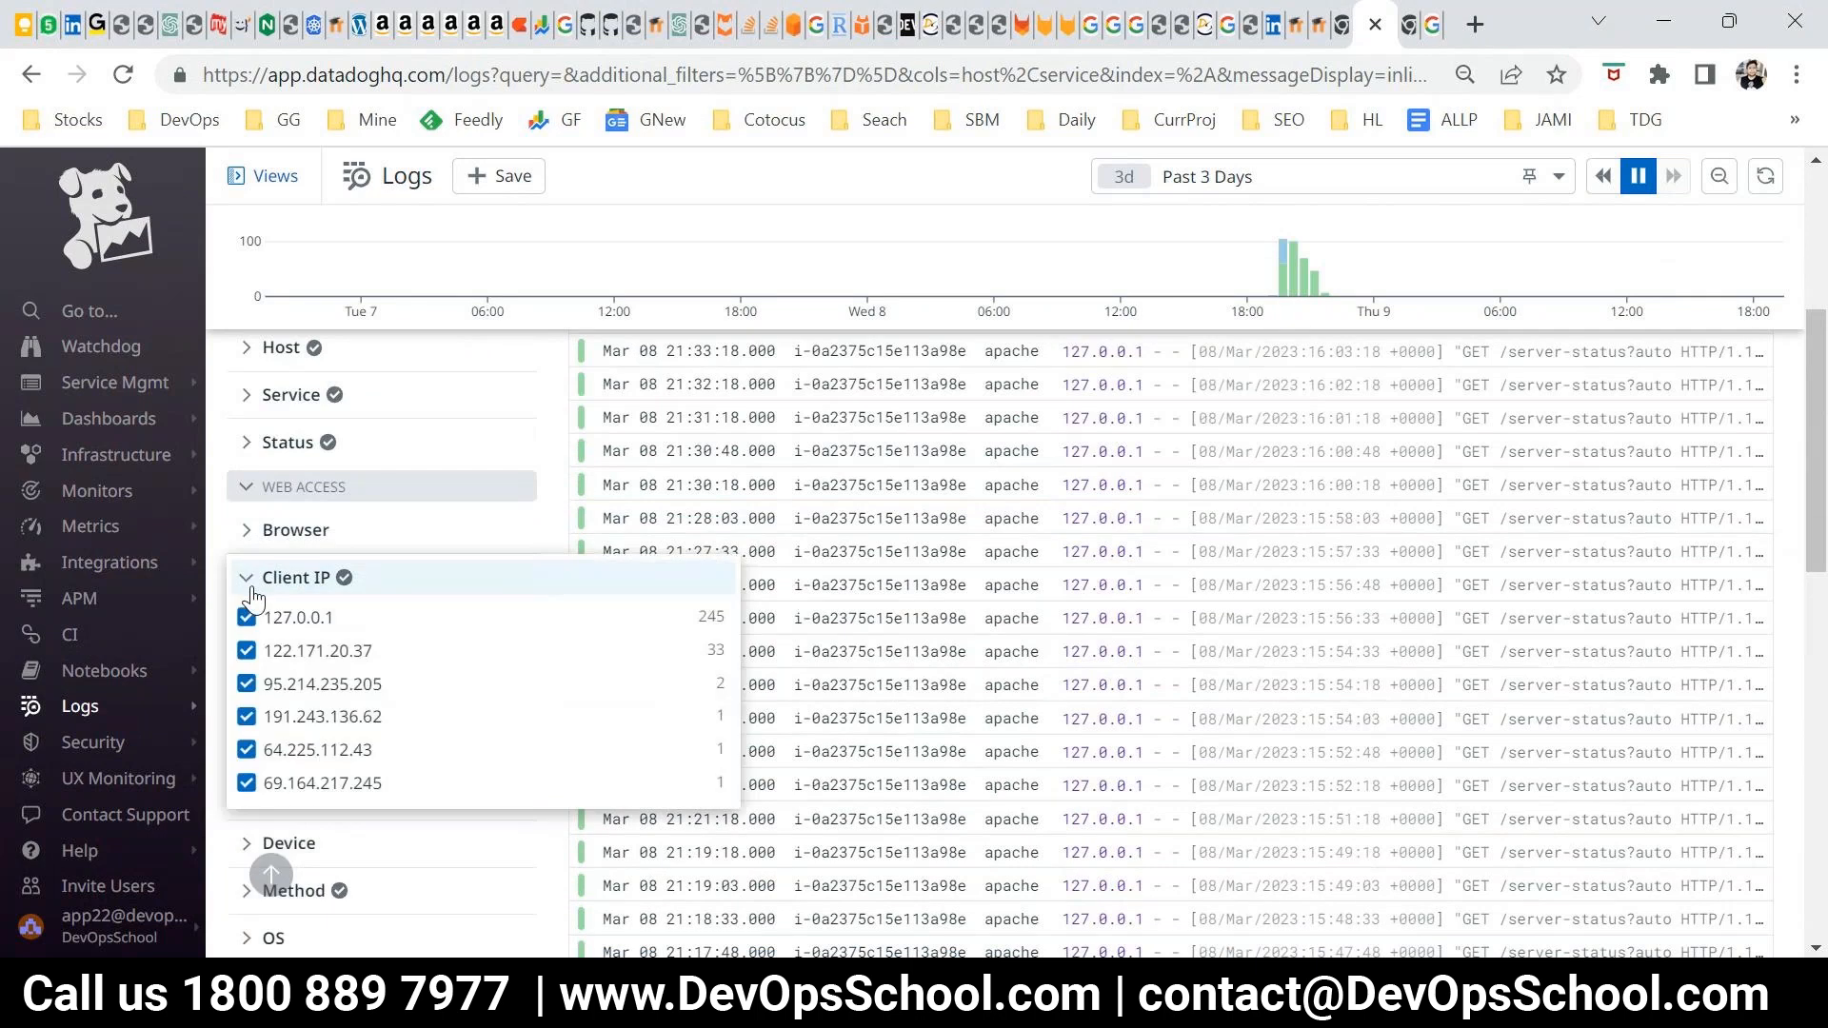
{"action": "left_click", "coordinate": [253, 593]}
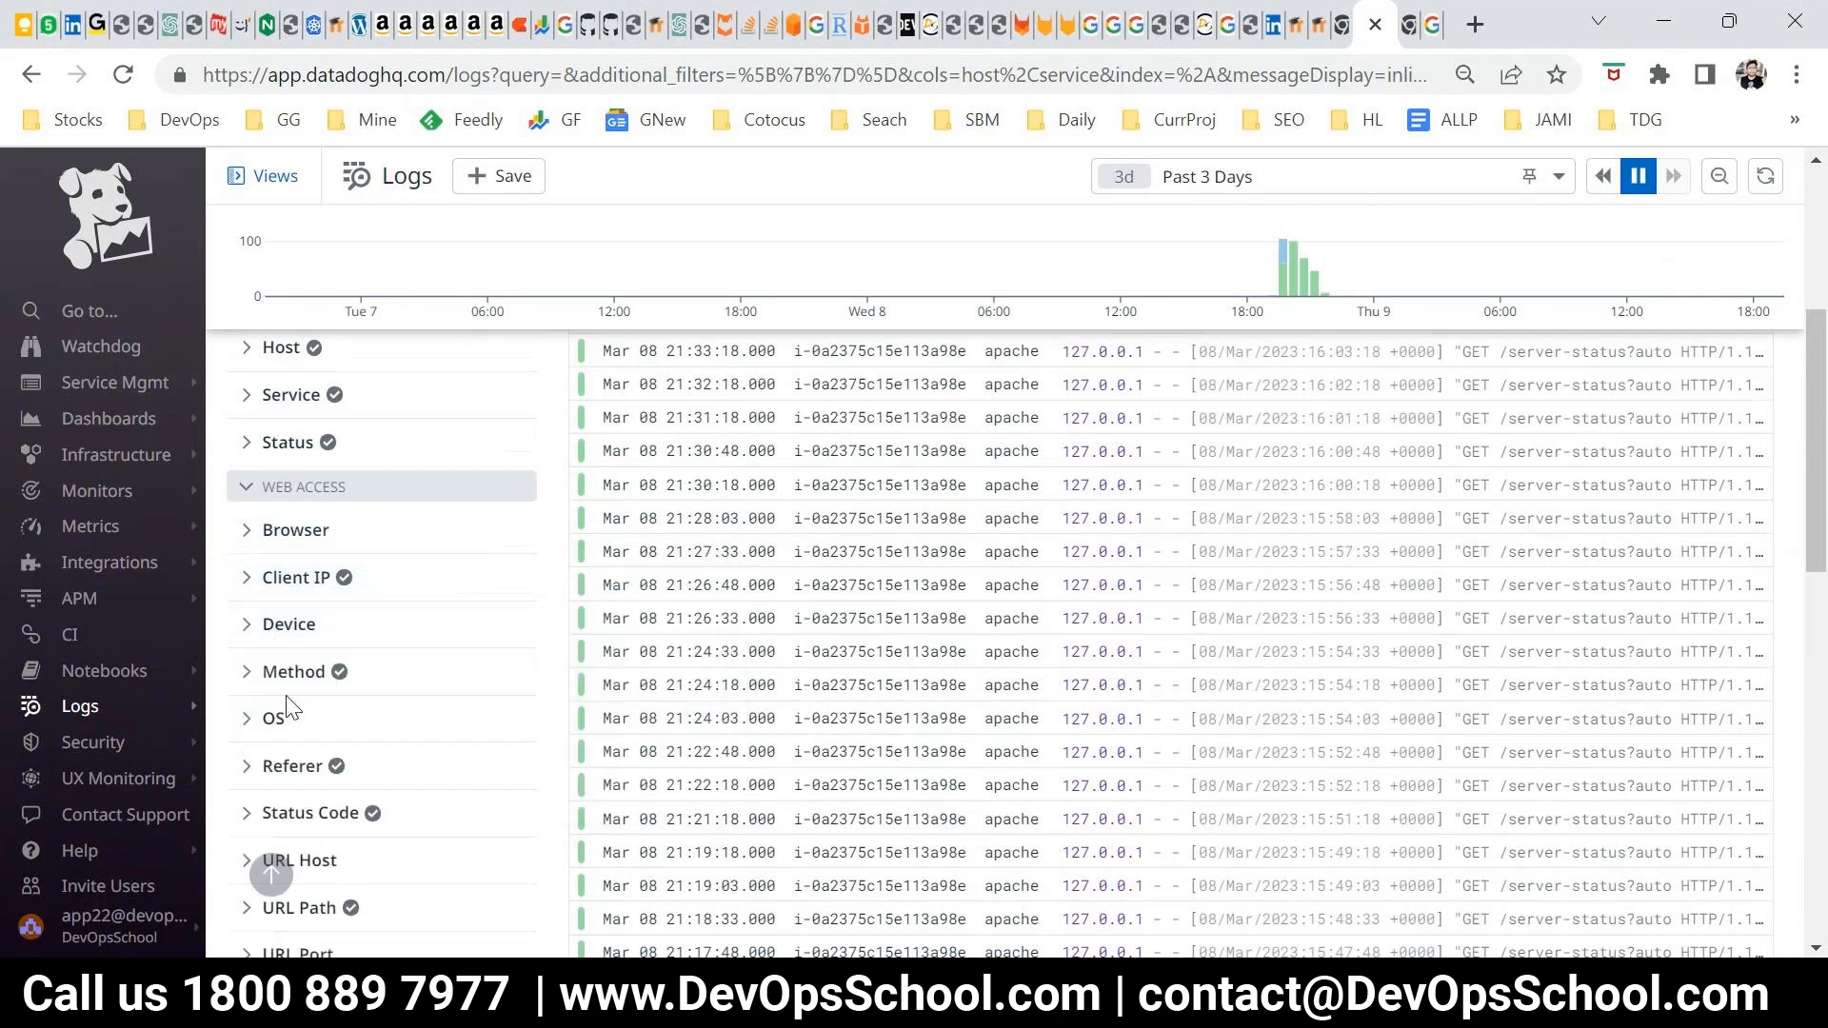
{"action": "scroll", "coordinate": [290, 709], "scroll_direction": "down", "scroll_amount": 3}
{"action": "scroll", "coordinate": [354, 783], "scroll_direction": "up", "scroll_amount": 3}
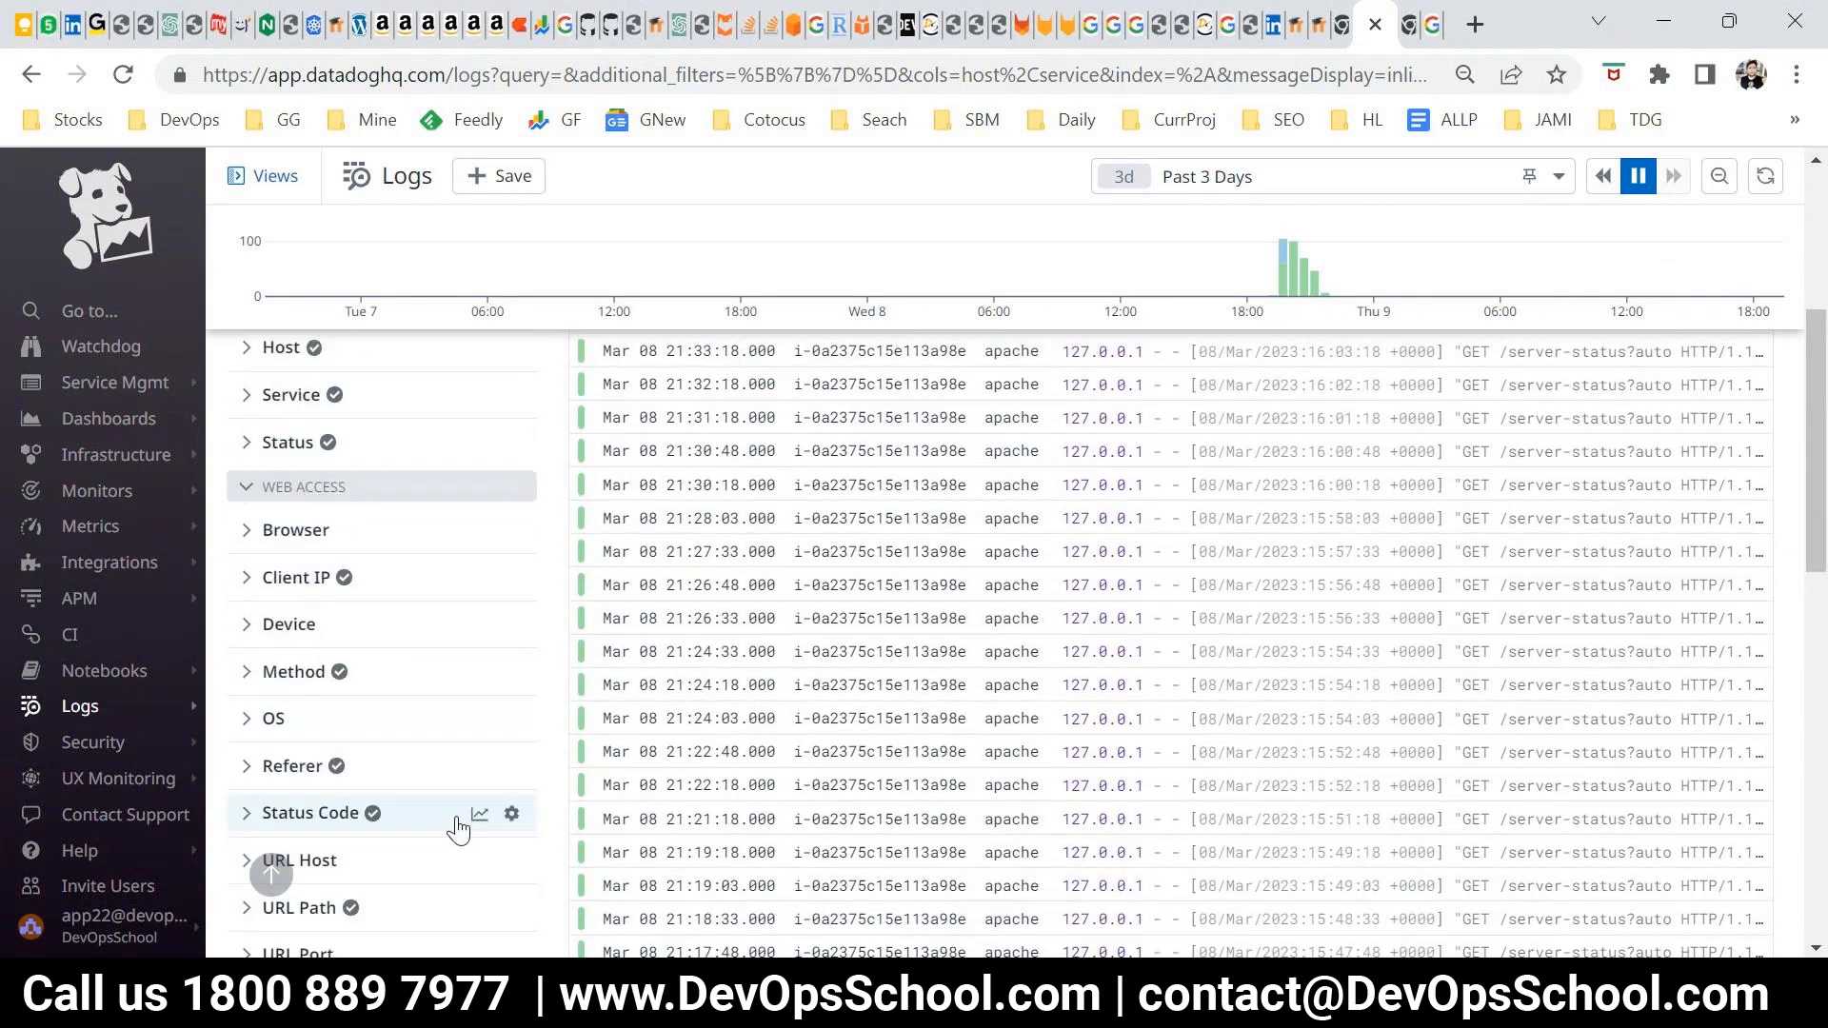
{"action": "scroll", "coordinate": [444, 798], "scroll_direction": "up", "scroll_amount": 3}
{"action": "scroll", "coordinate": [940, 657], "scroll_direction": "up", "scroll_amount": 1}
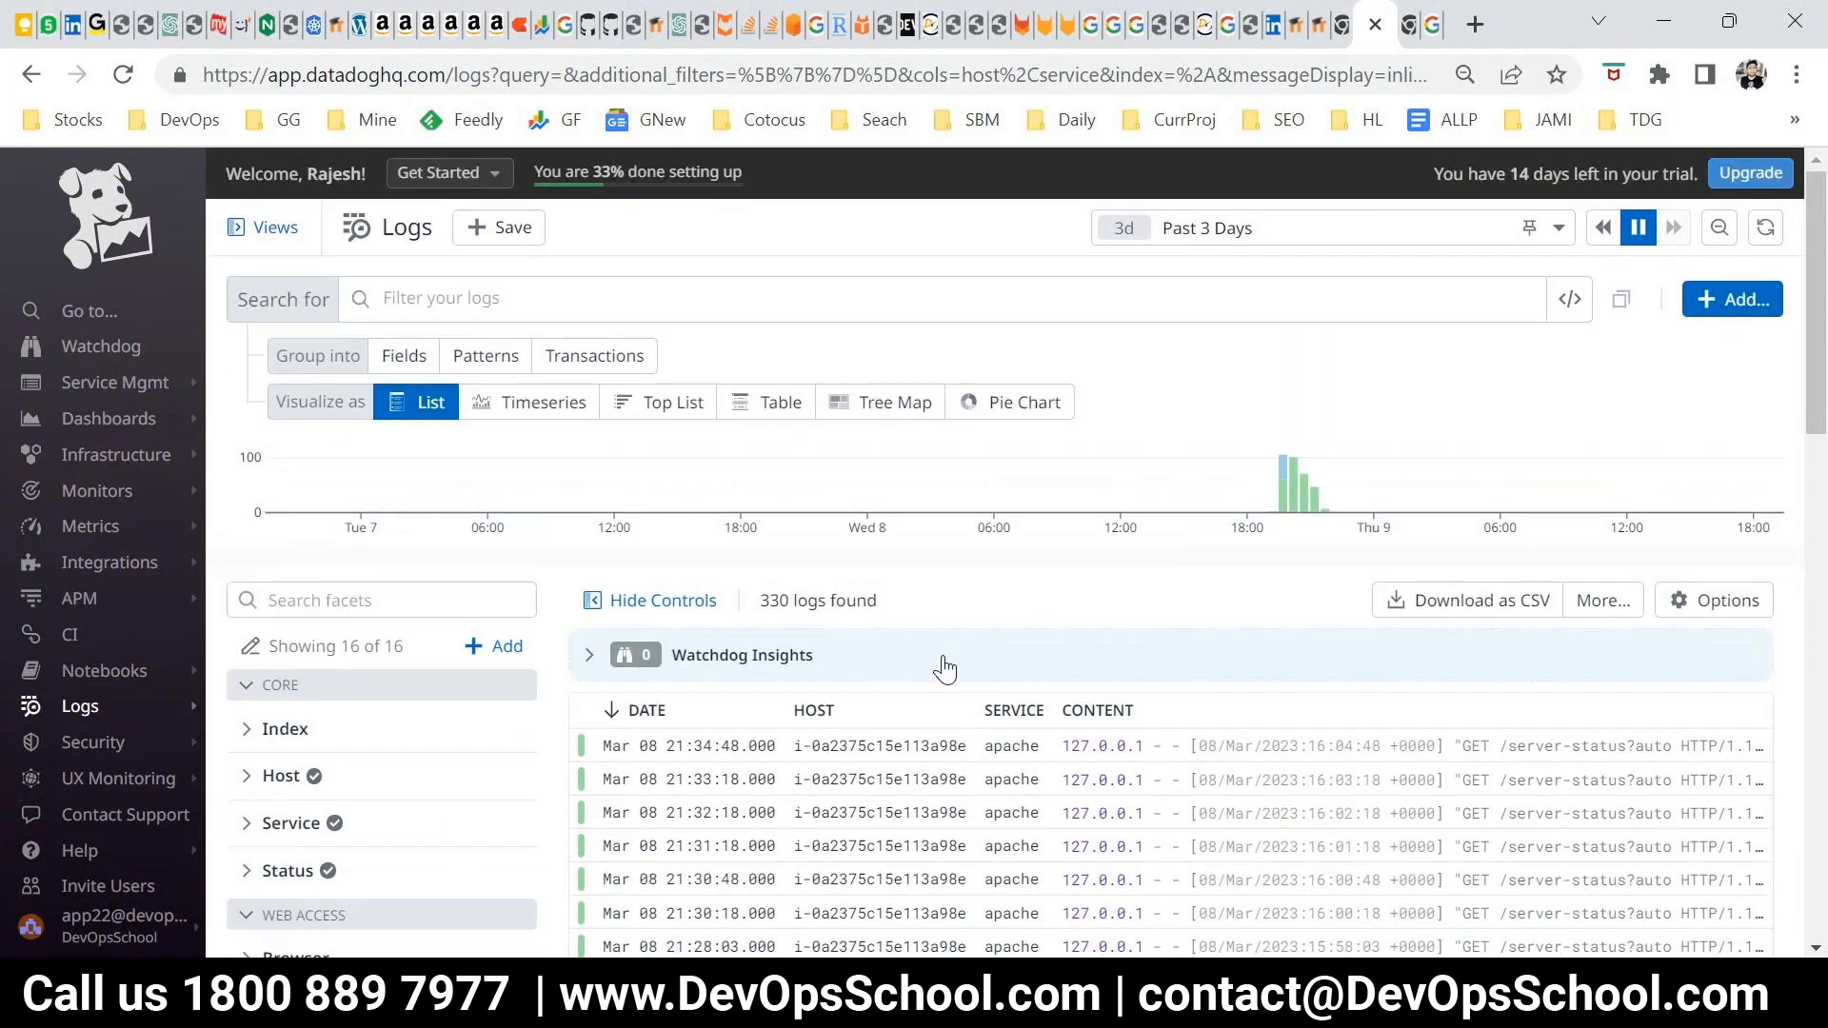
Enlarge the Log Explorer page and capture its search, grouping and visualization controls with Snipping Tool
{"action": "key", "text": "ctrl+plus"}
{"action": "key", "text": "ctrl+plus"}
{"action": "mouse_move", "coordinate": [1268, 1011]}
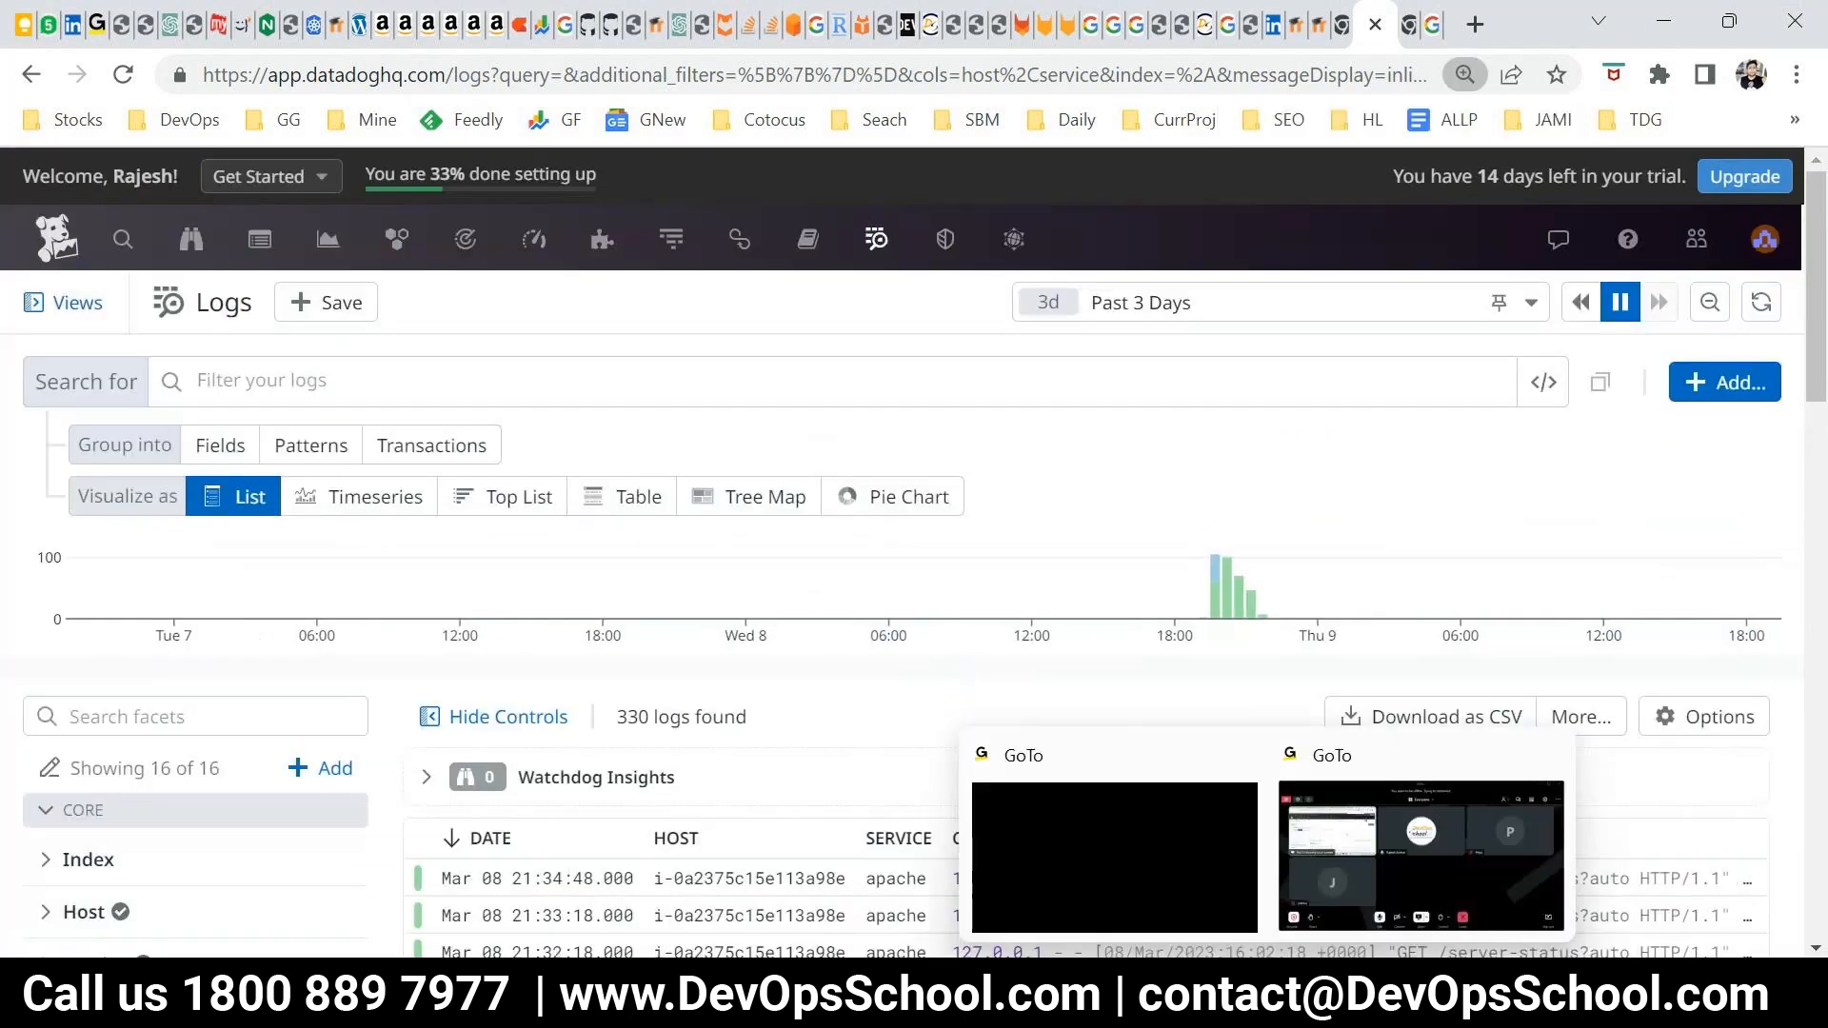
{"action": "mouse_move", "coordinate": [1142, 1011]}
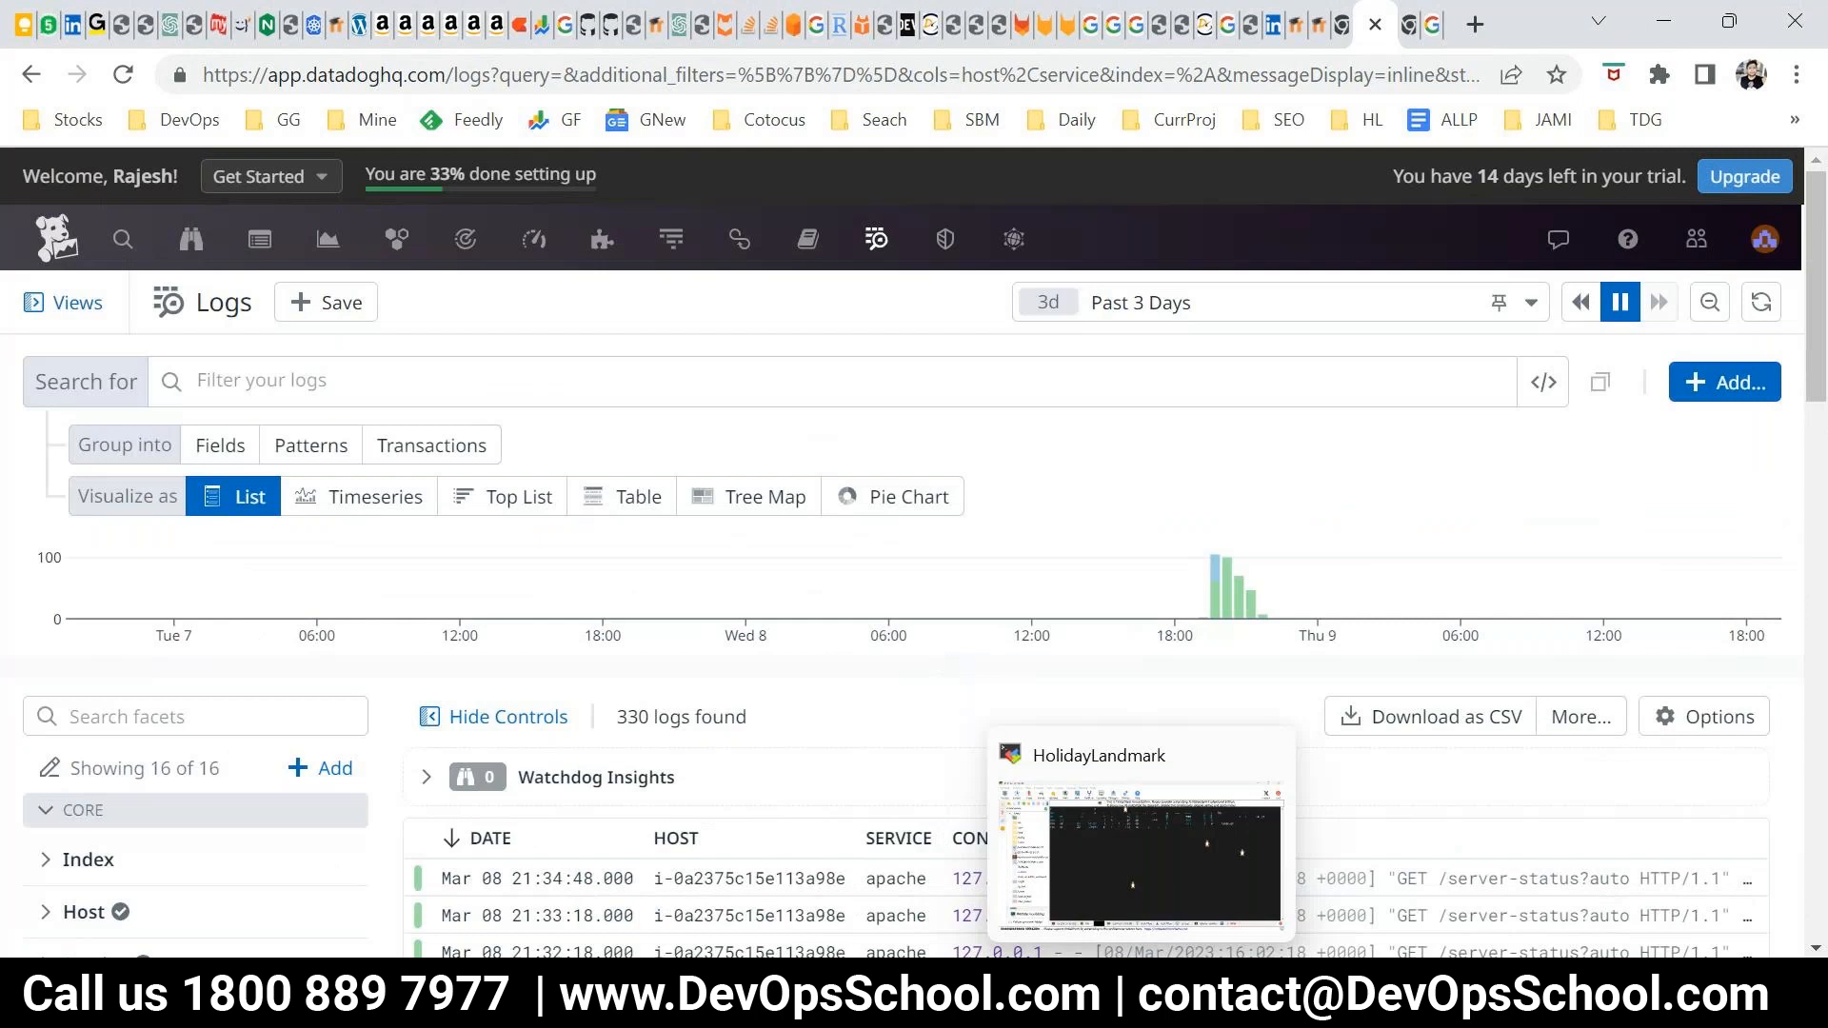
{"action": "left_click", "coordinate": [101, 994]}
{"action": "left_click", "coordinate": [215, 299]}
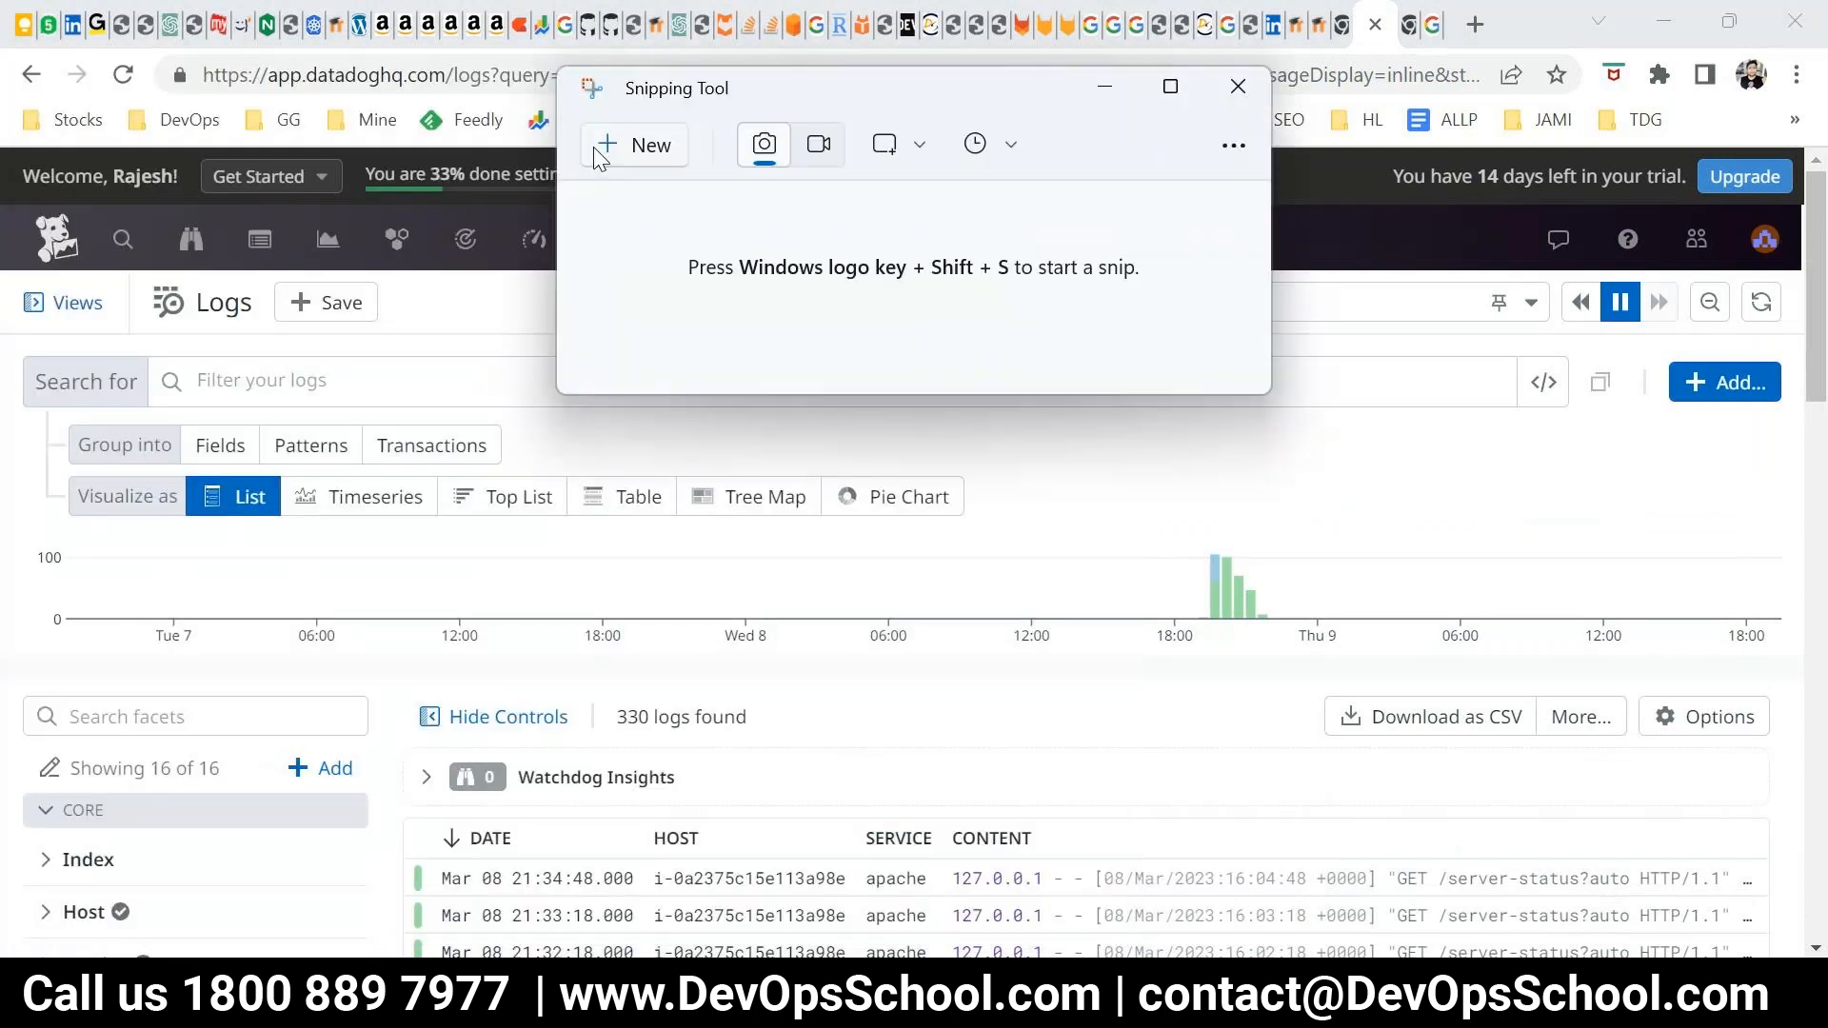
{"action": "left_click", "coordinate": [598, 155]}
{"action": "left_click_drag", "start_coordinate": [2, 238], "coordinate": [1696, 642]}
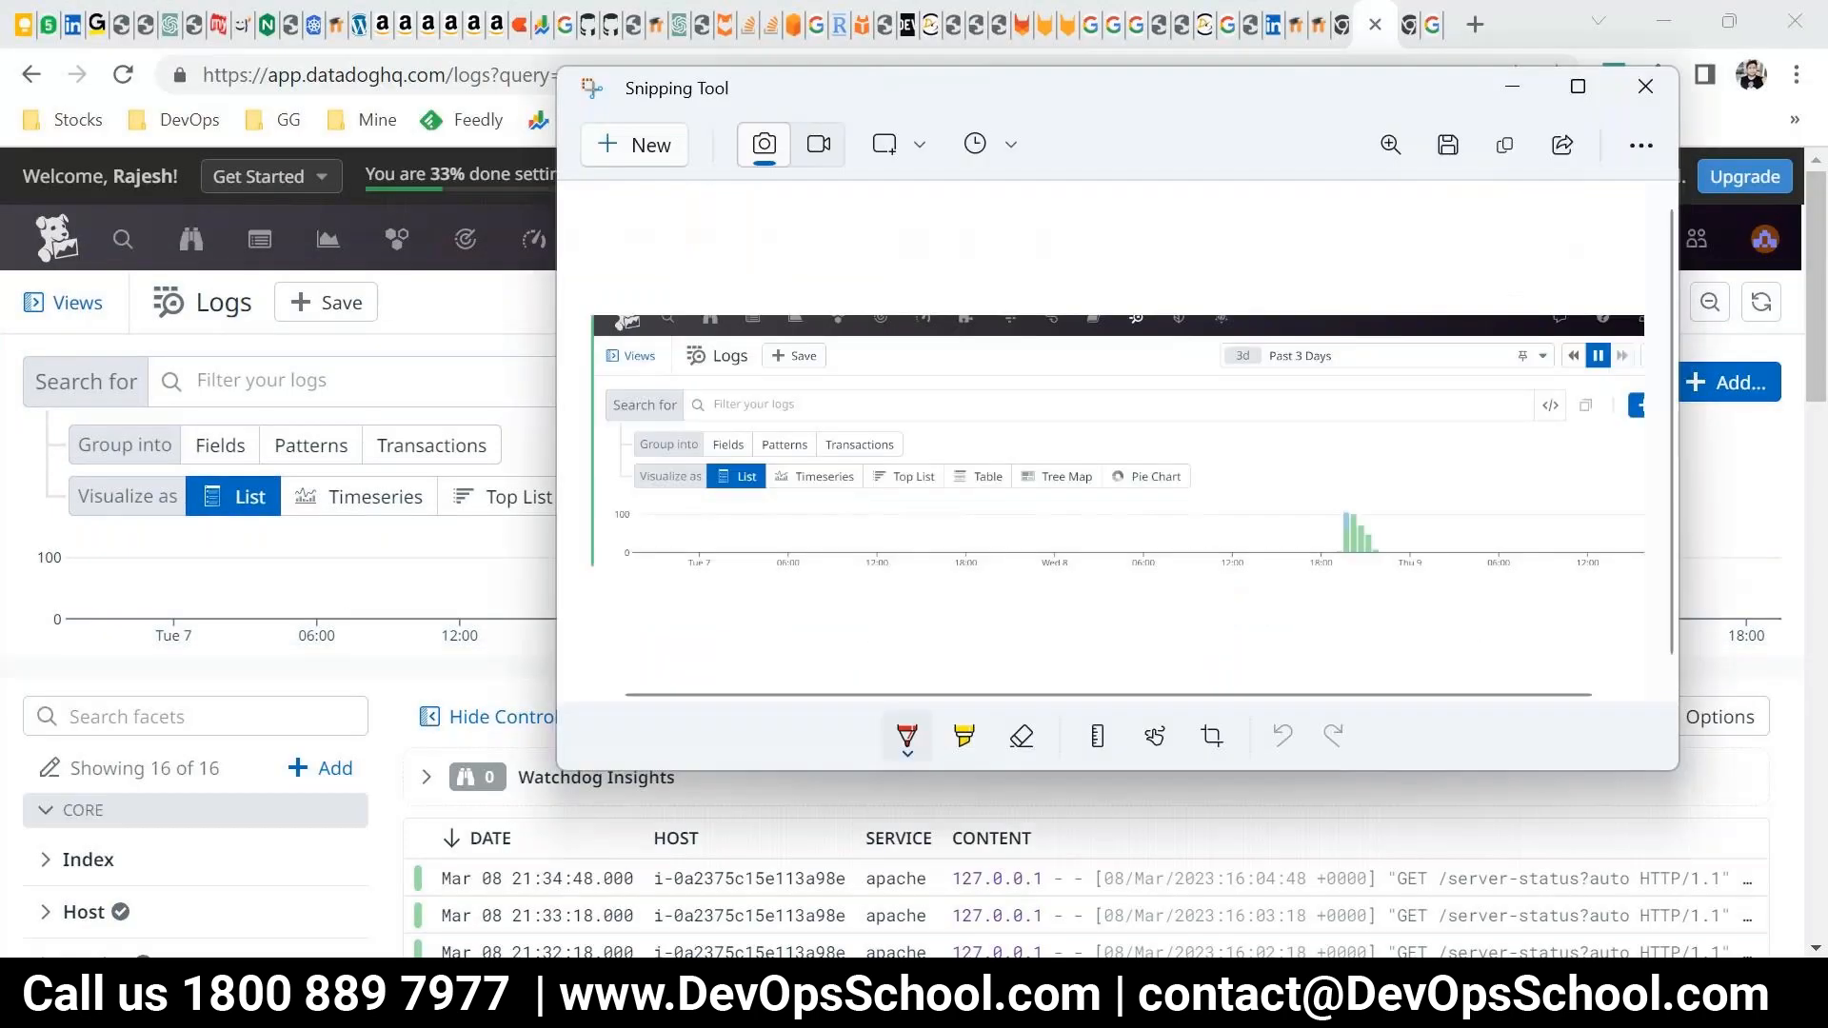
Maximize the snip and mark Group into, Fields, Patterns and Transactions with the red pen
{"action": "double_click", "coordinate": [1213, 102]}
{"action": "mouse_move", "coordinate": [198, 478]}
{"action": "left_mouse_down"}
{"action": "mouse_move", "coordinate": [122, 483]}
{"action": "mouse_move", "coordinate": [167, 519]}
{"action": "left_mouse_up"}
{"action": "left_click_drag", "start_coordinate": [282, 467], "coordinate": [322, 440]}
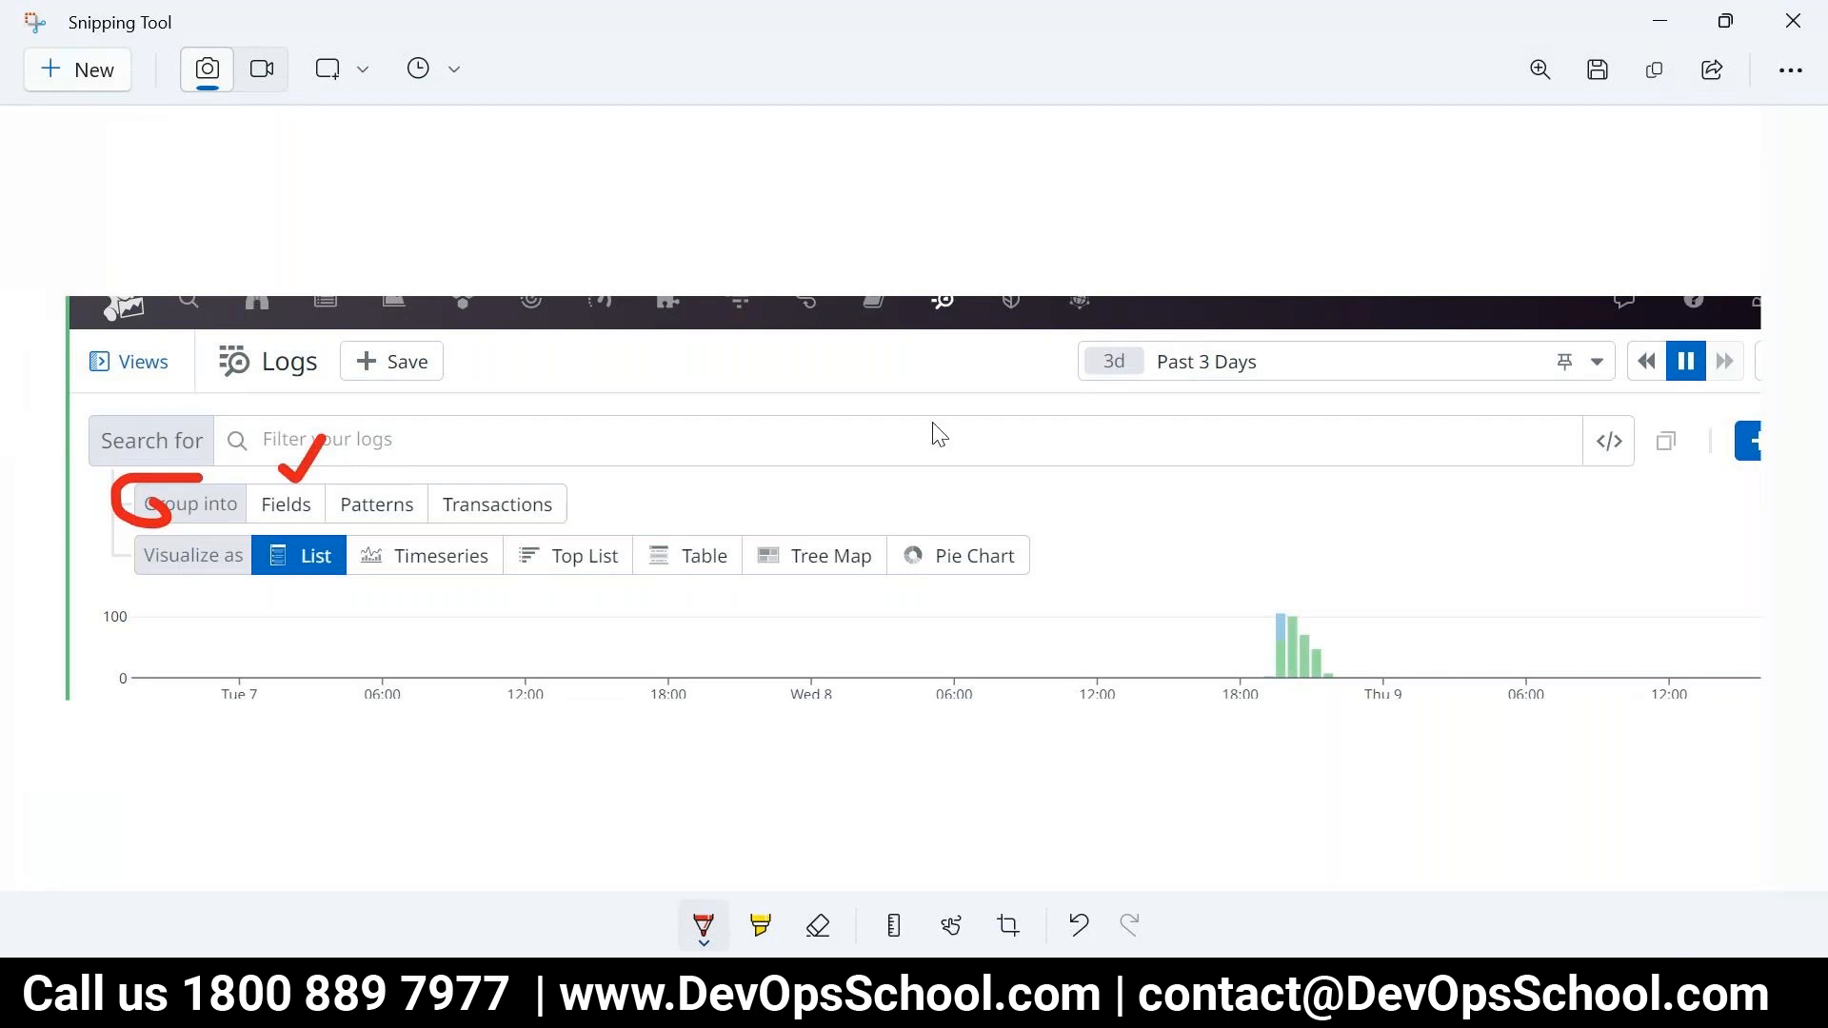
{"action": "mouse_move", "coordinate": [266, 483]}
{"action": "left_mouse_down"}
{"action": "mouse_move", "coordinate": [303, 440]}
{"action": "mouse_move", "coordinate": [386, 484]}
{"action": "mouse_move", "coordinate": [409, 431]}
{"action": "mouse_move", "coordinate": [566, 525]}
{"action": "mouse_move", "coordinate": [435, 527]}
{"action": "mouse_move", "coordinate": [484, 466]}
{"action": "left_mouse_up"}
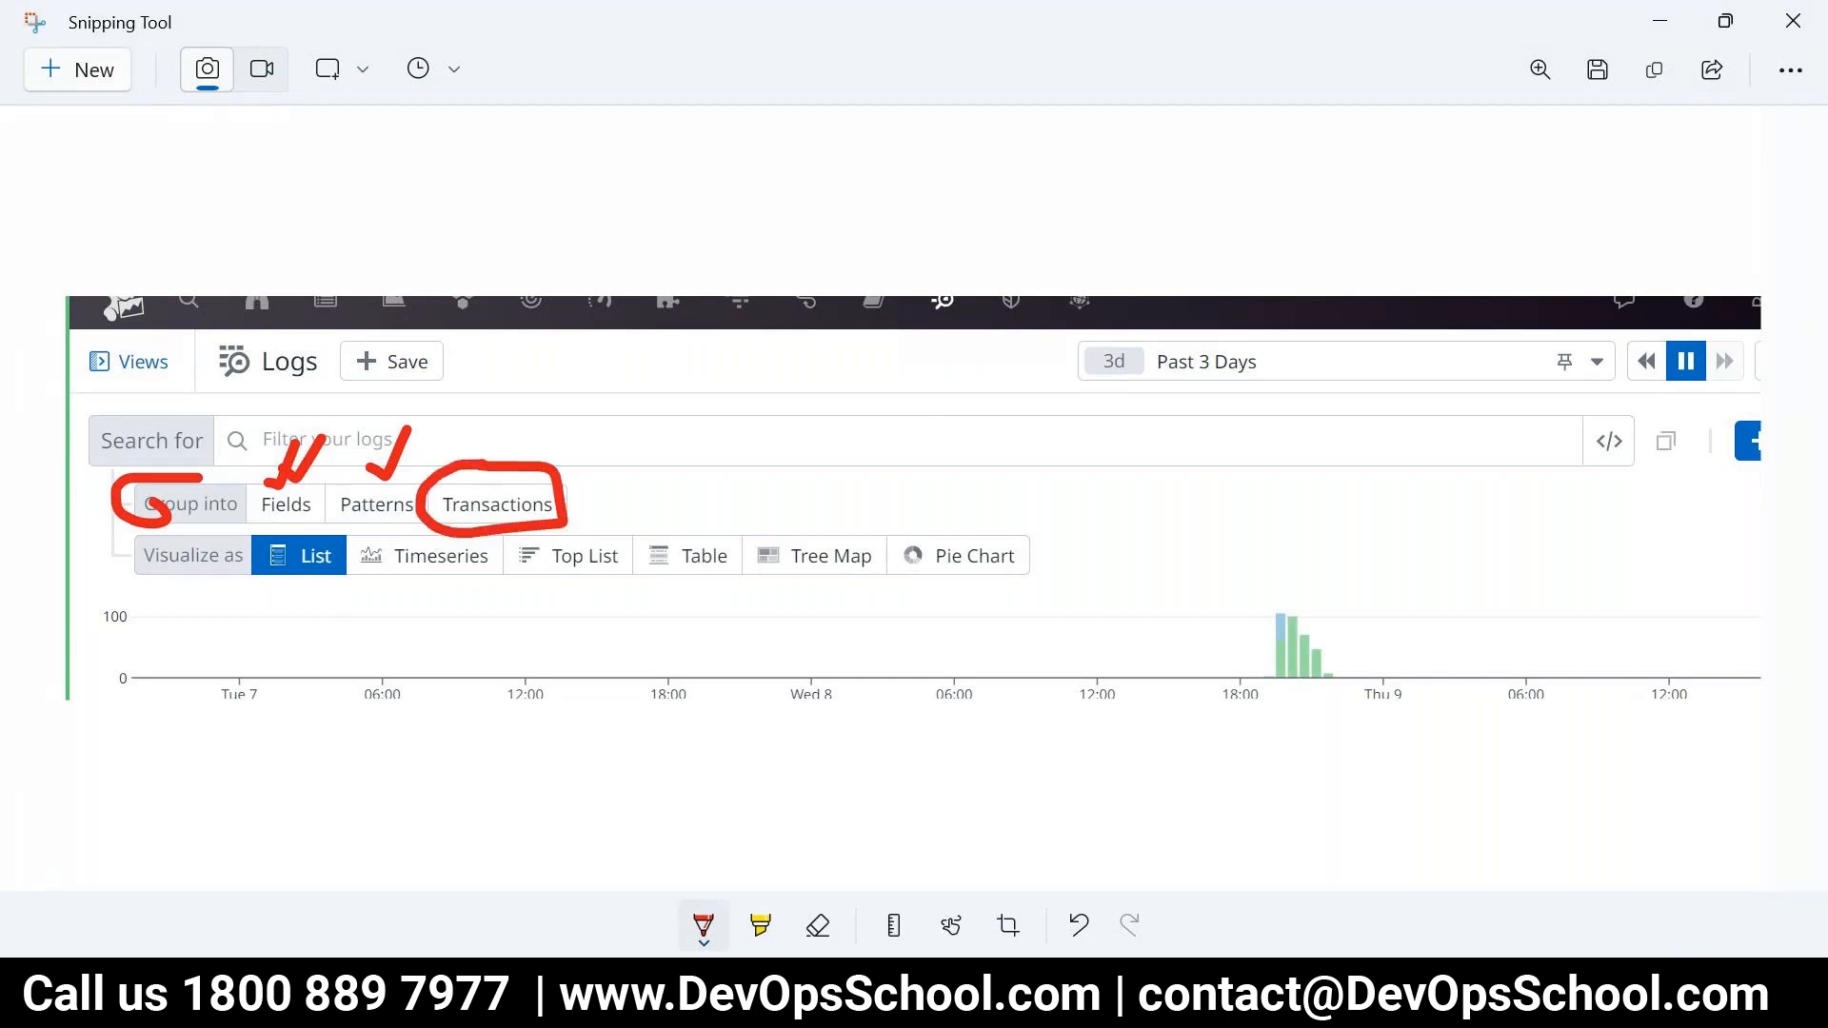
Switch back to Datadog's Log Explorer, group the logs into Fields and view the count timeseries
{"action": "mouse_move", "coordinate": [764, 998]}
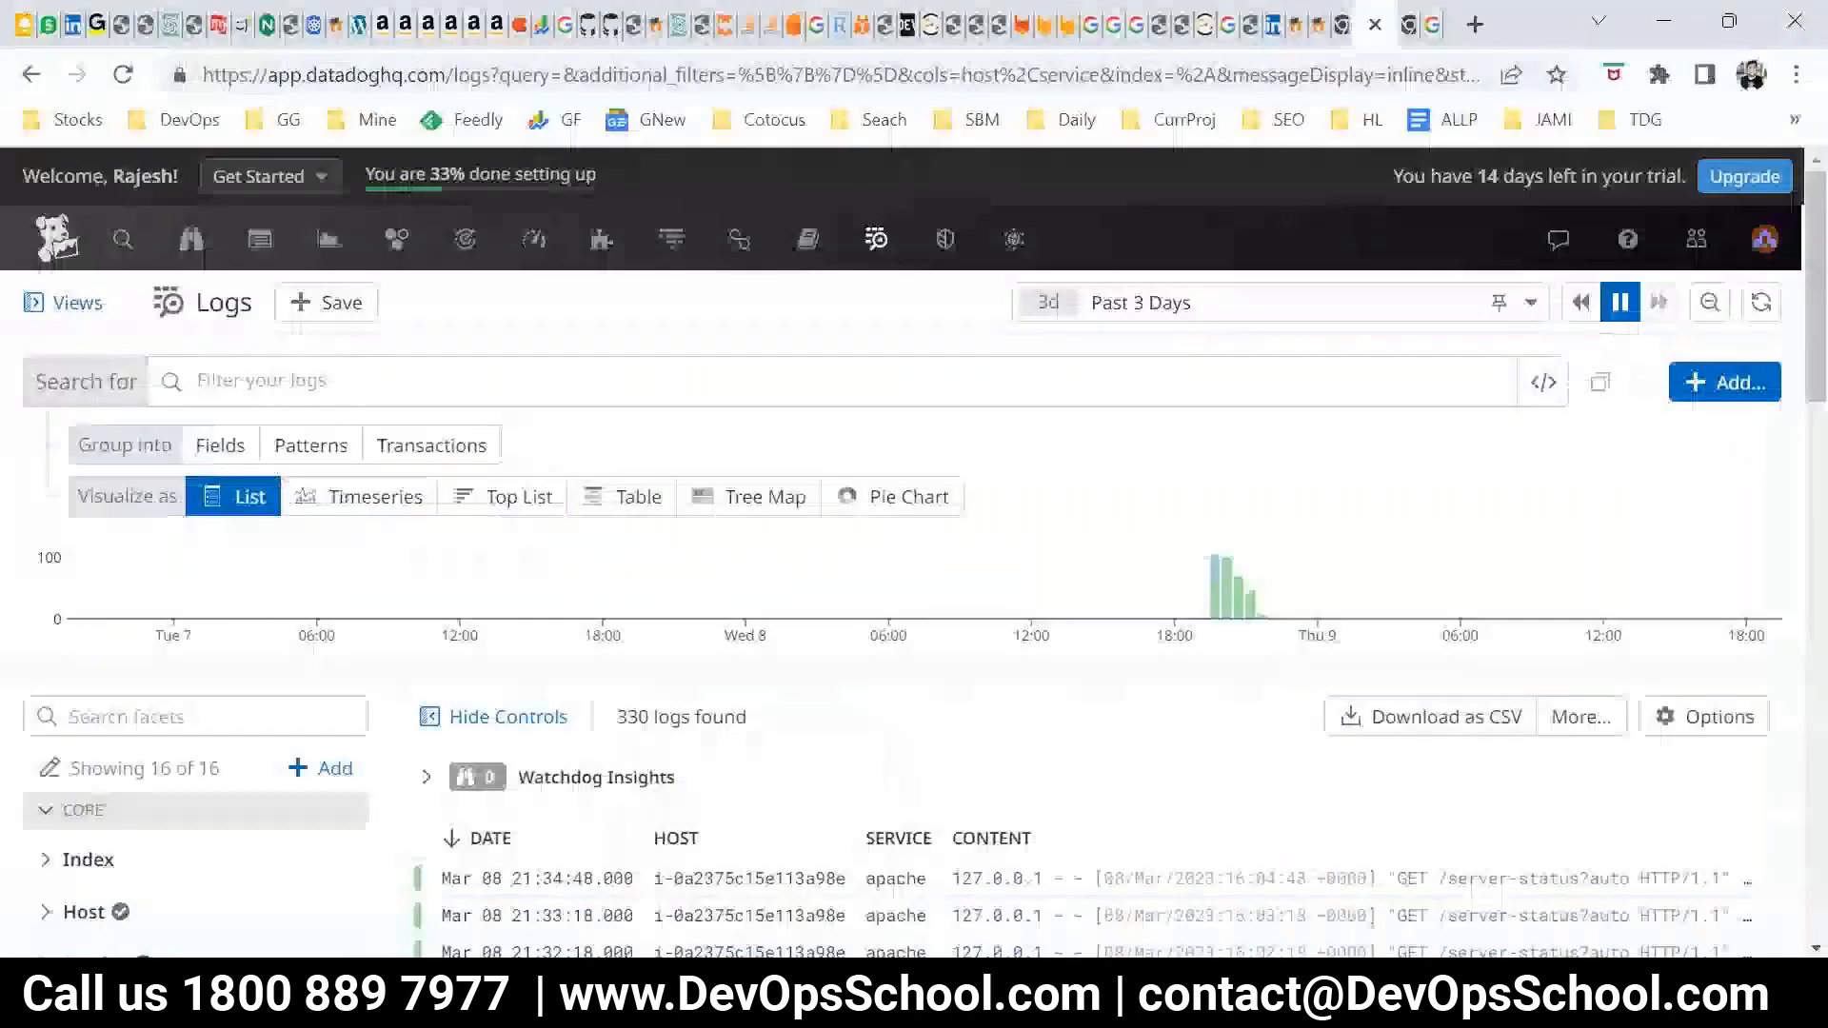
{"action": "left_click", "coordinate": [221, 446]}
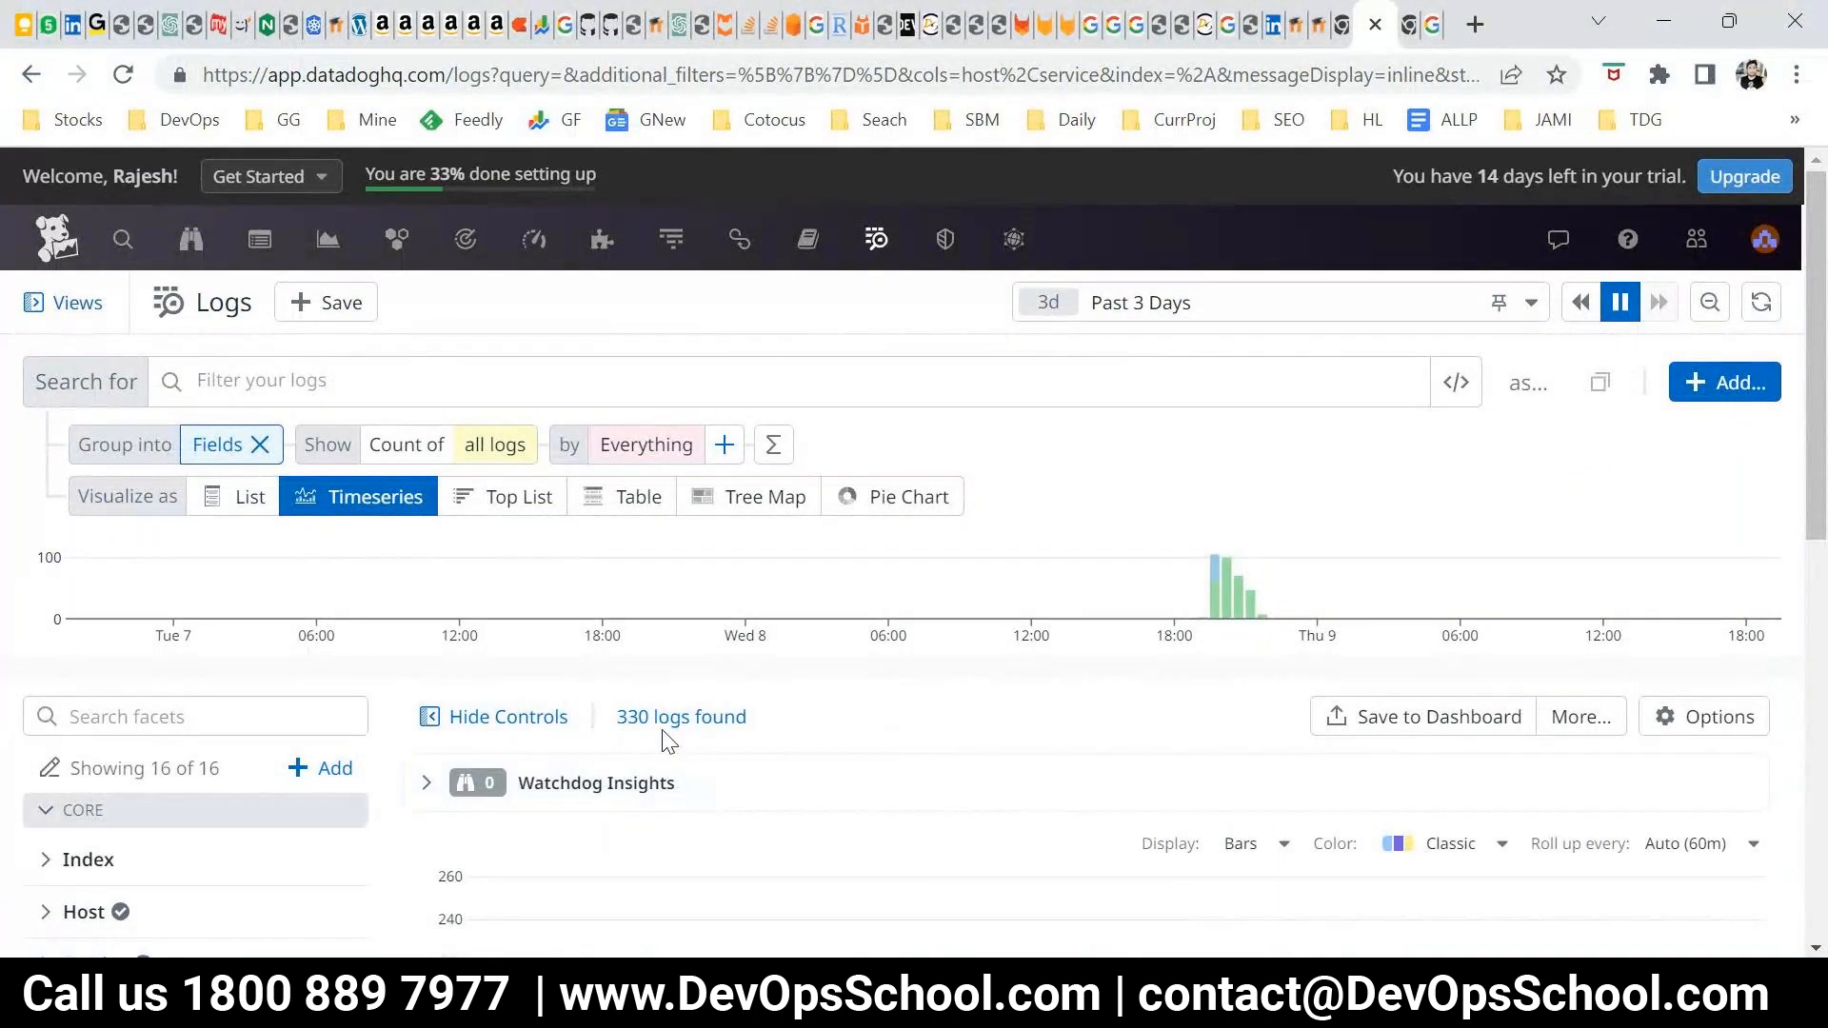
{"action": "scroll", "coordinate": [733, 705], "scroll_direction": "down", "scroll_amount": 5}
{"action": "scroll", "coordinate": [857, 838], "scroll_direction": "down", "scroll_amount": 2}
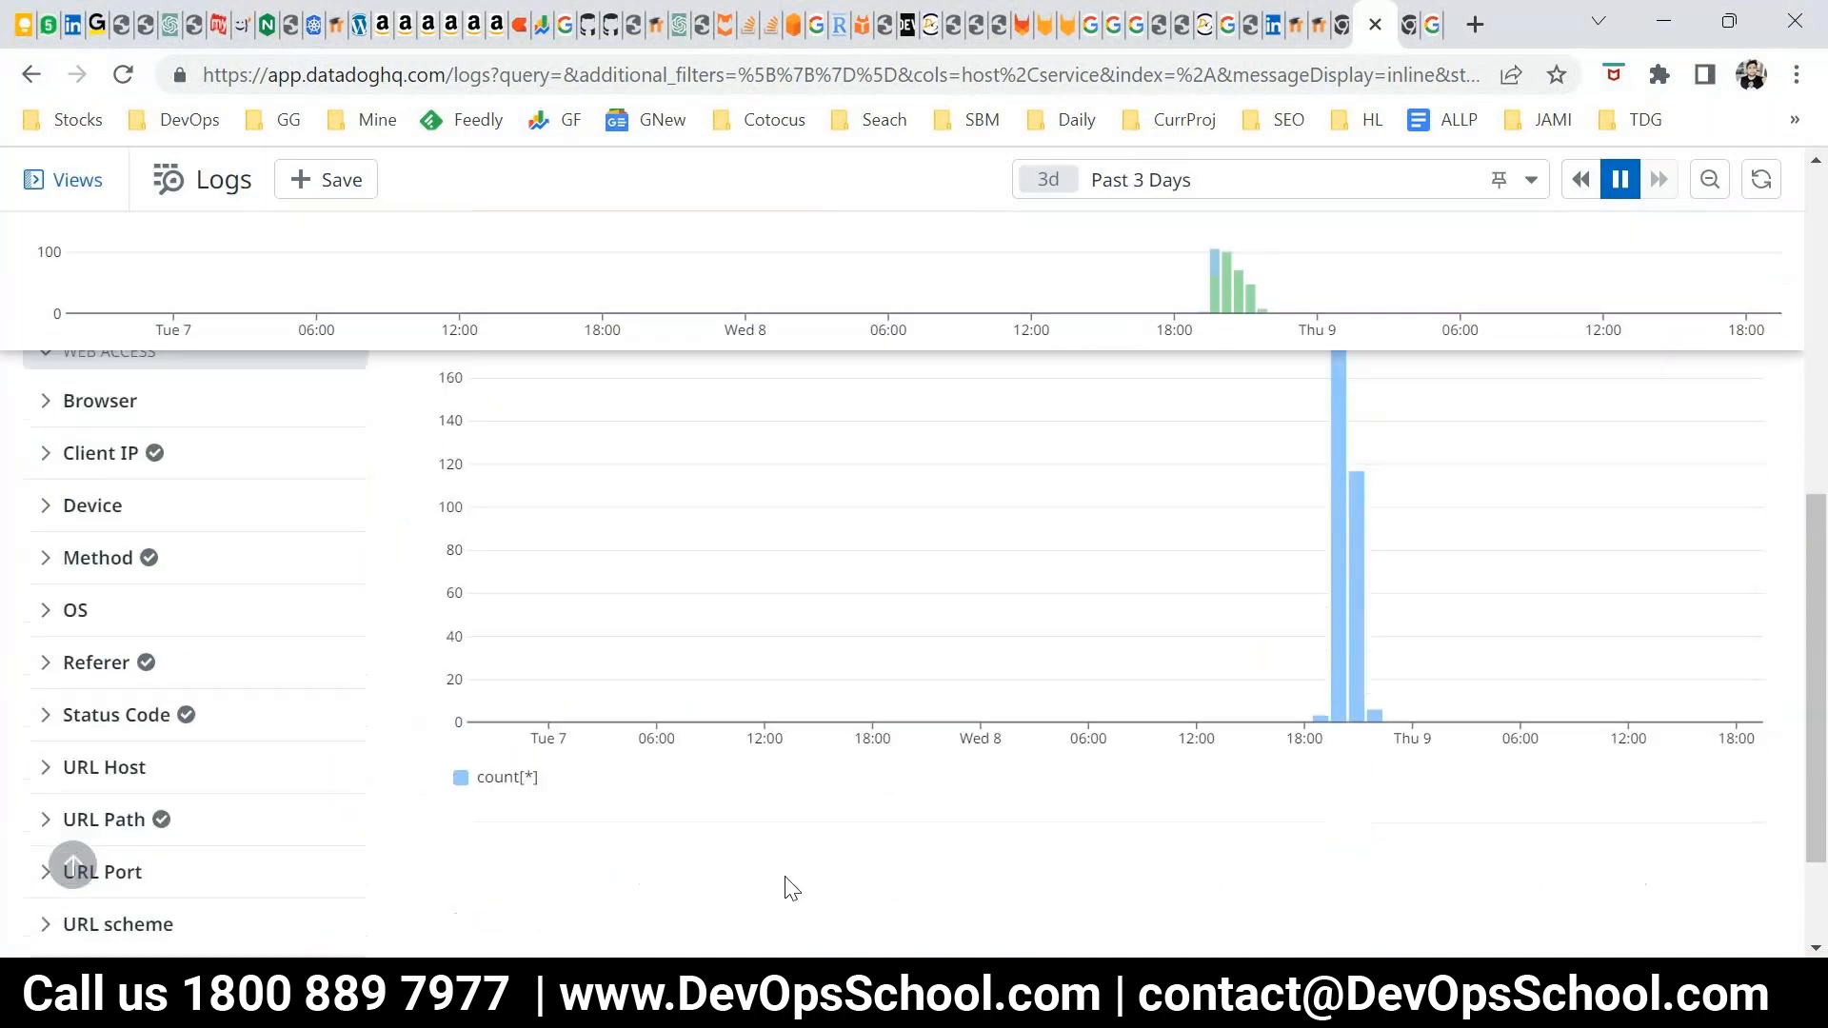
{"action": "scroll", "coordinate": [477, 836], "scroll_direction": "up", "scroll_amount": 8}
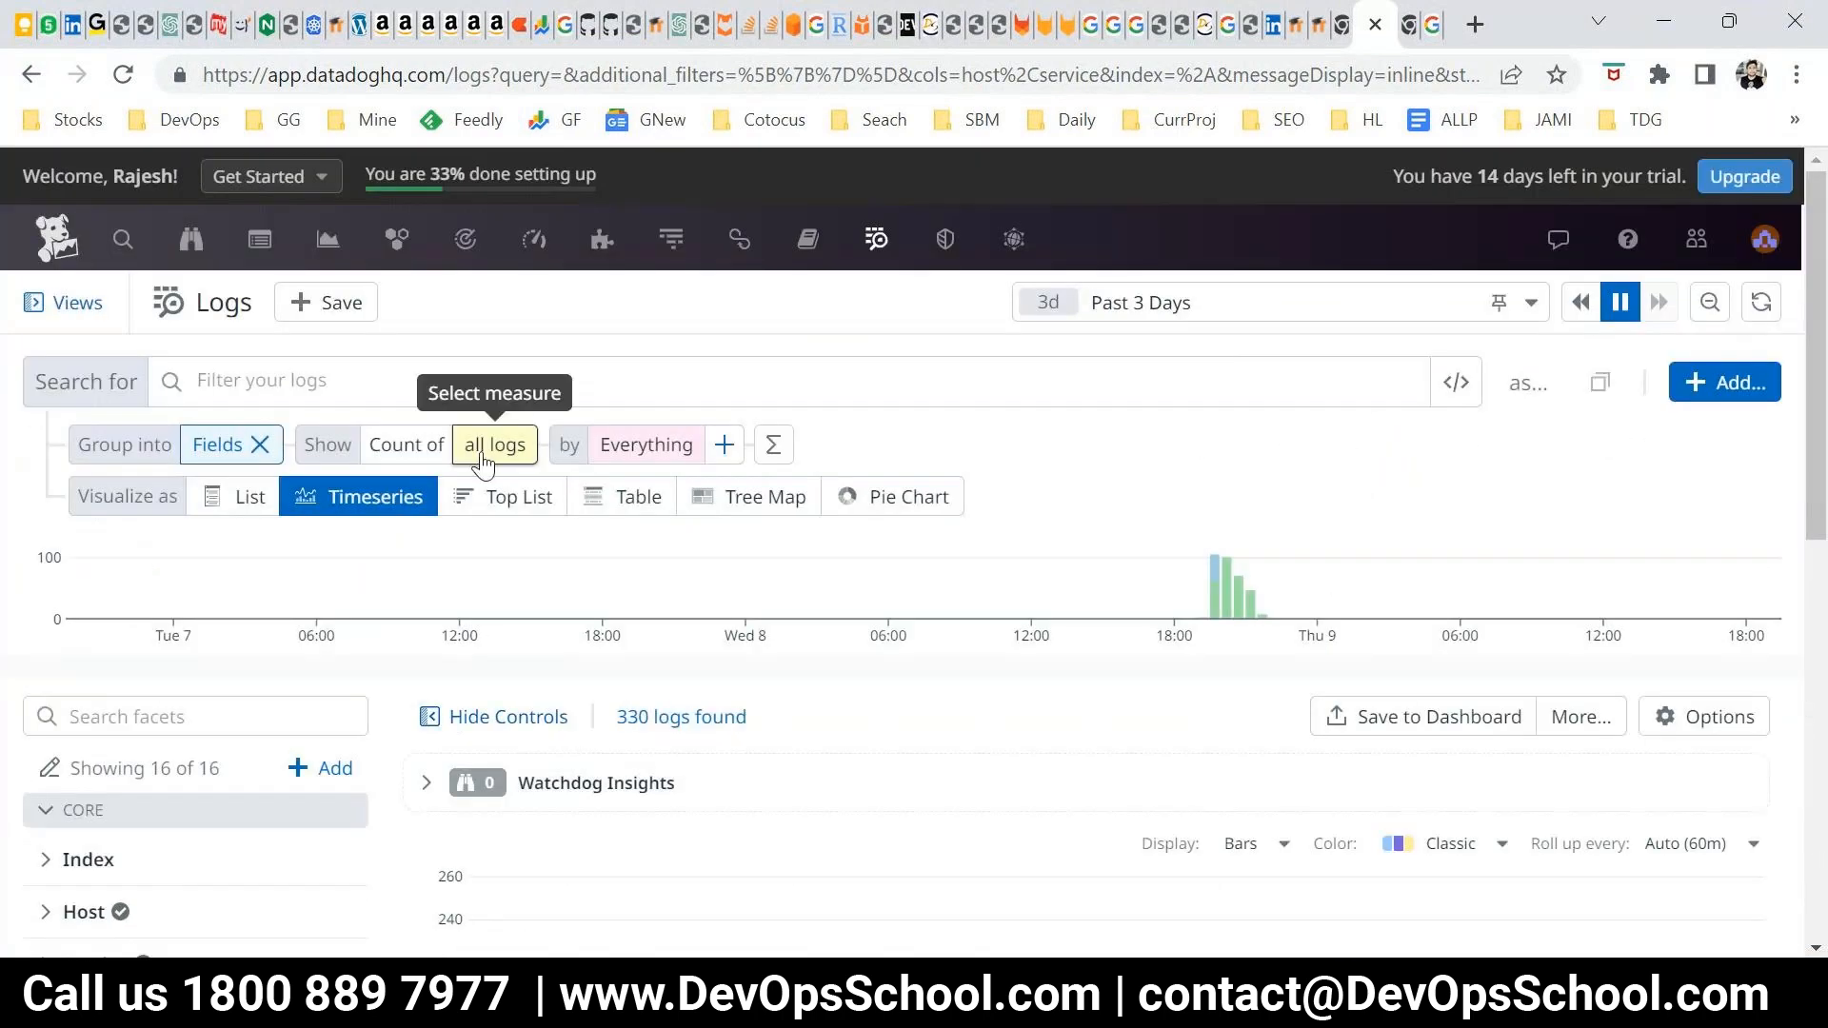
Group the count of all logs by Service and view the resulting timeseries and its legend
{"action": "left_click", "coordinate": [626, 448]}
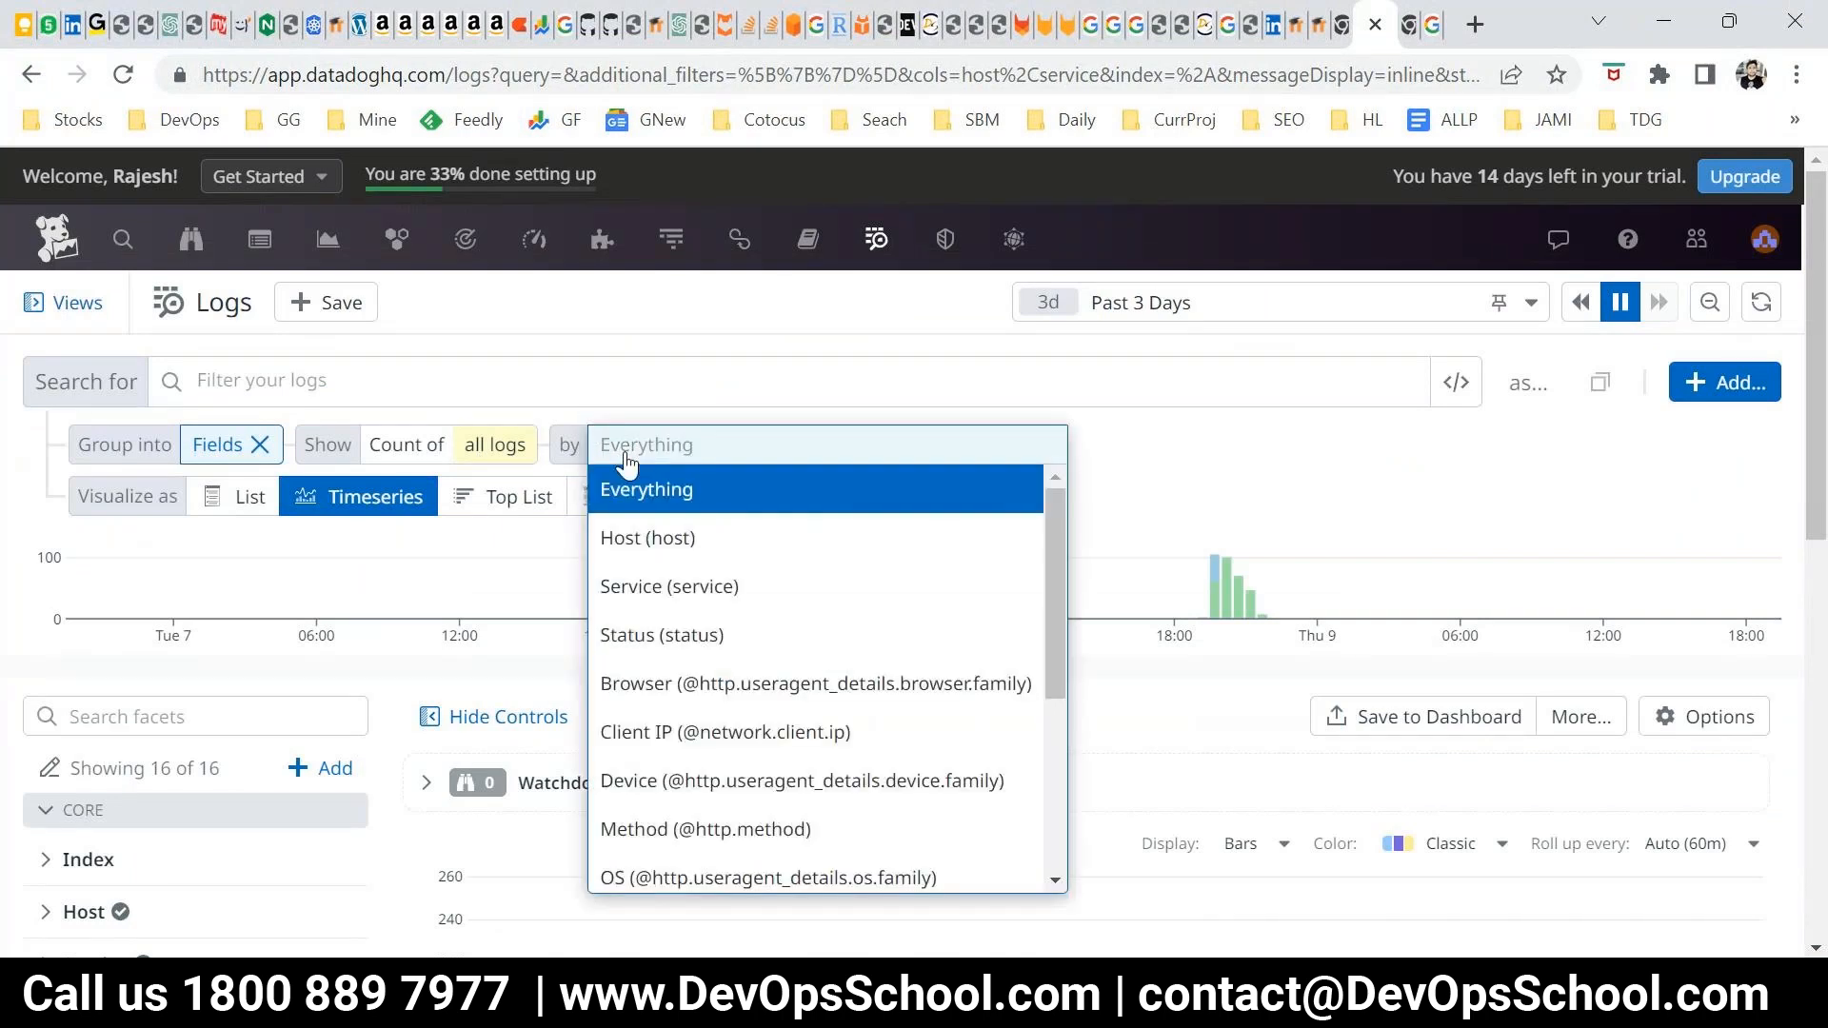
{"action": "left_click", "coordinate": [652, 595]}
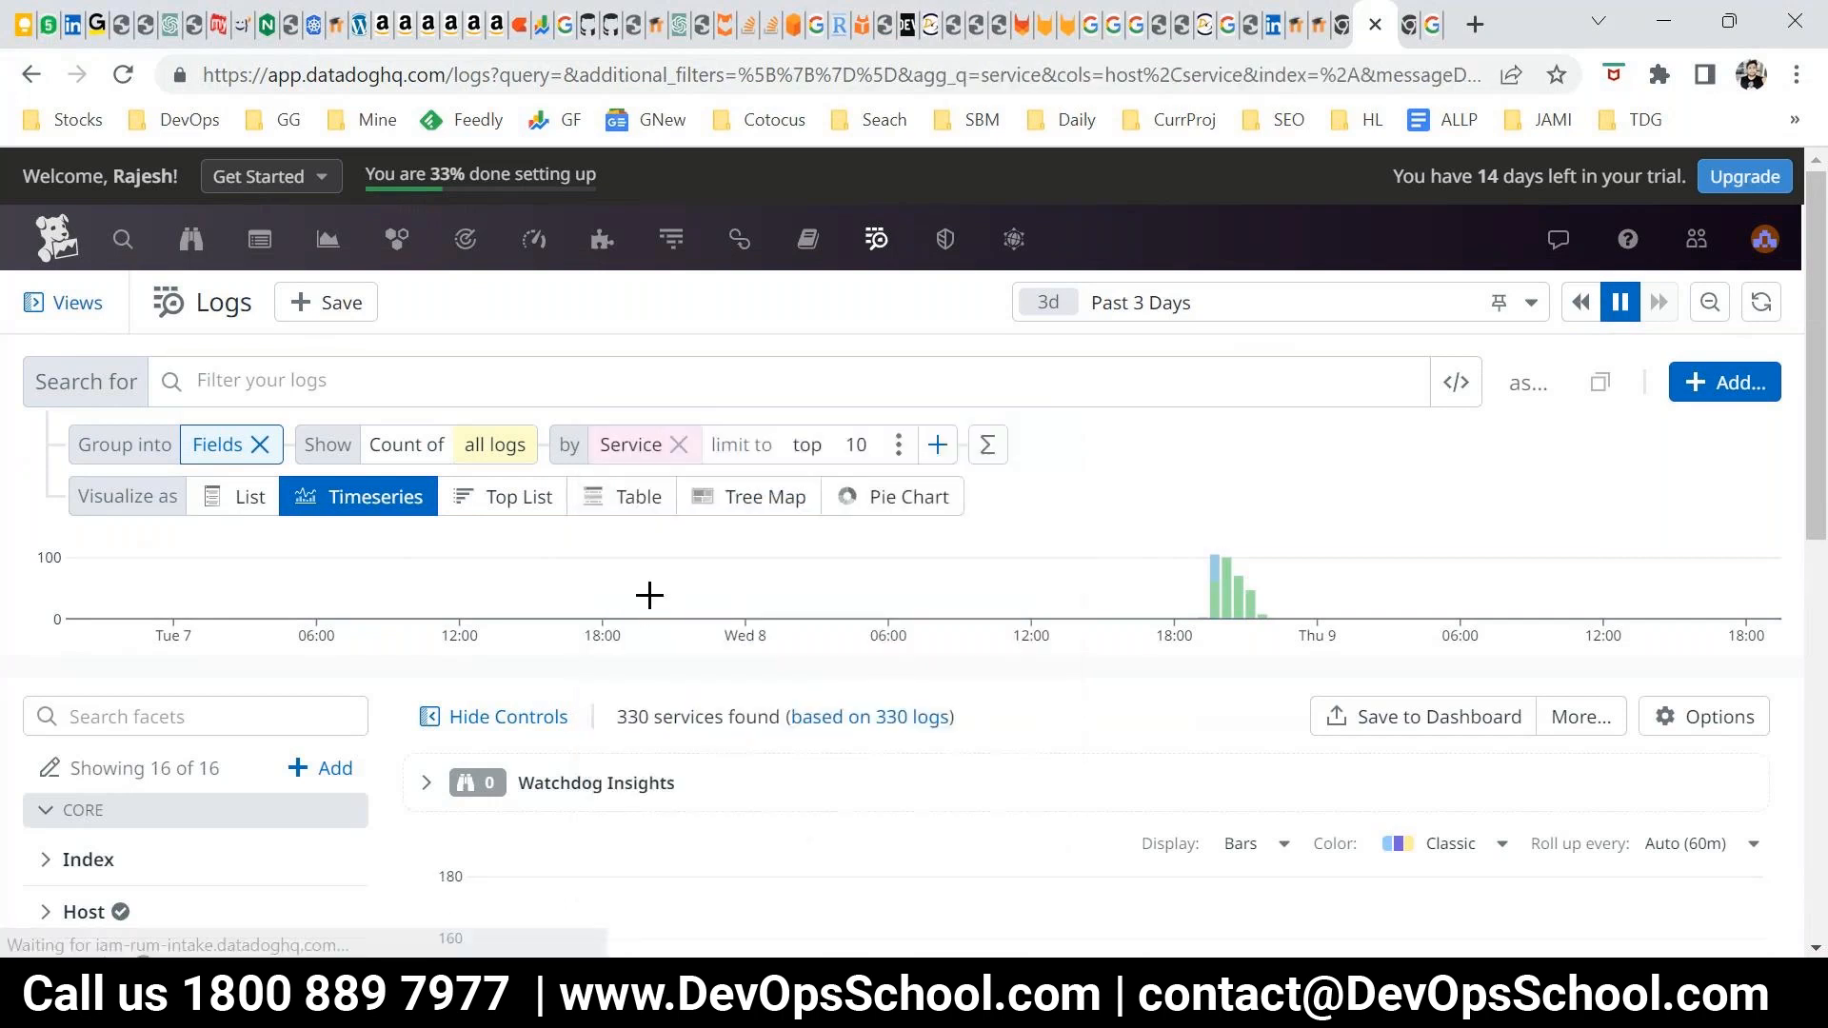
{"action": "scroll", "coordinate": [1326, 609], "scroll_direction": "down", "scroll_amount": 8}
{"action": "scroll", "coordinate": [1319, 666], "scroll_direction": "up", "scroll_amount": 3}
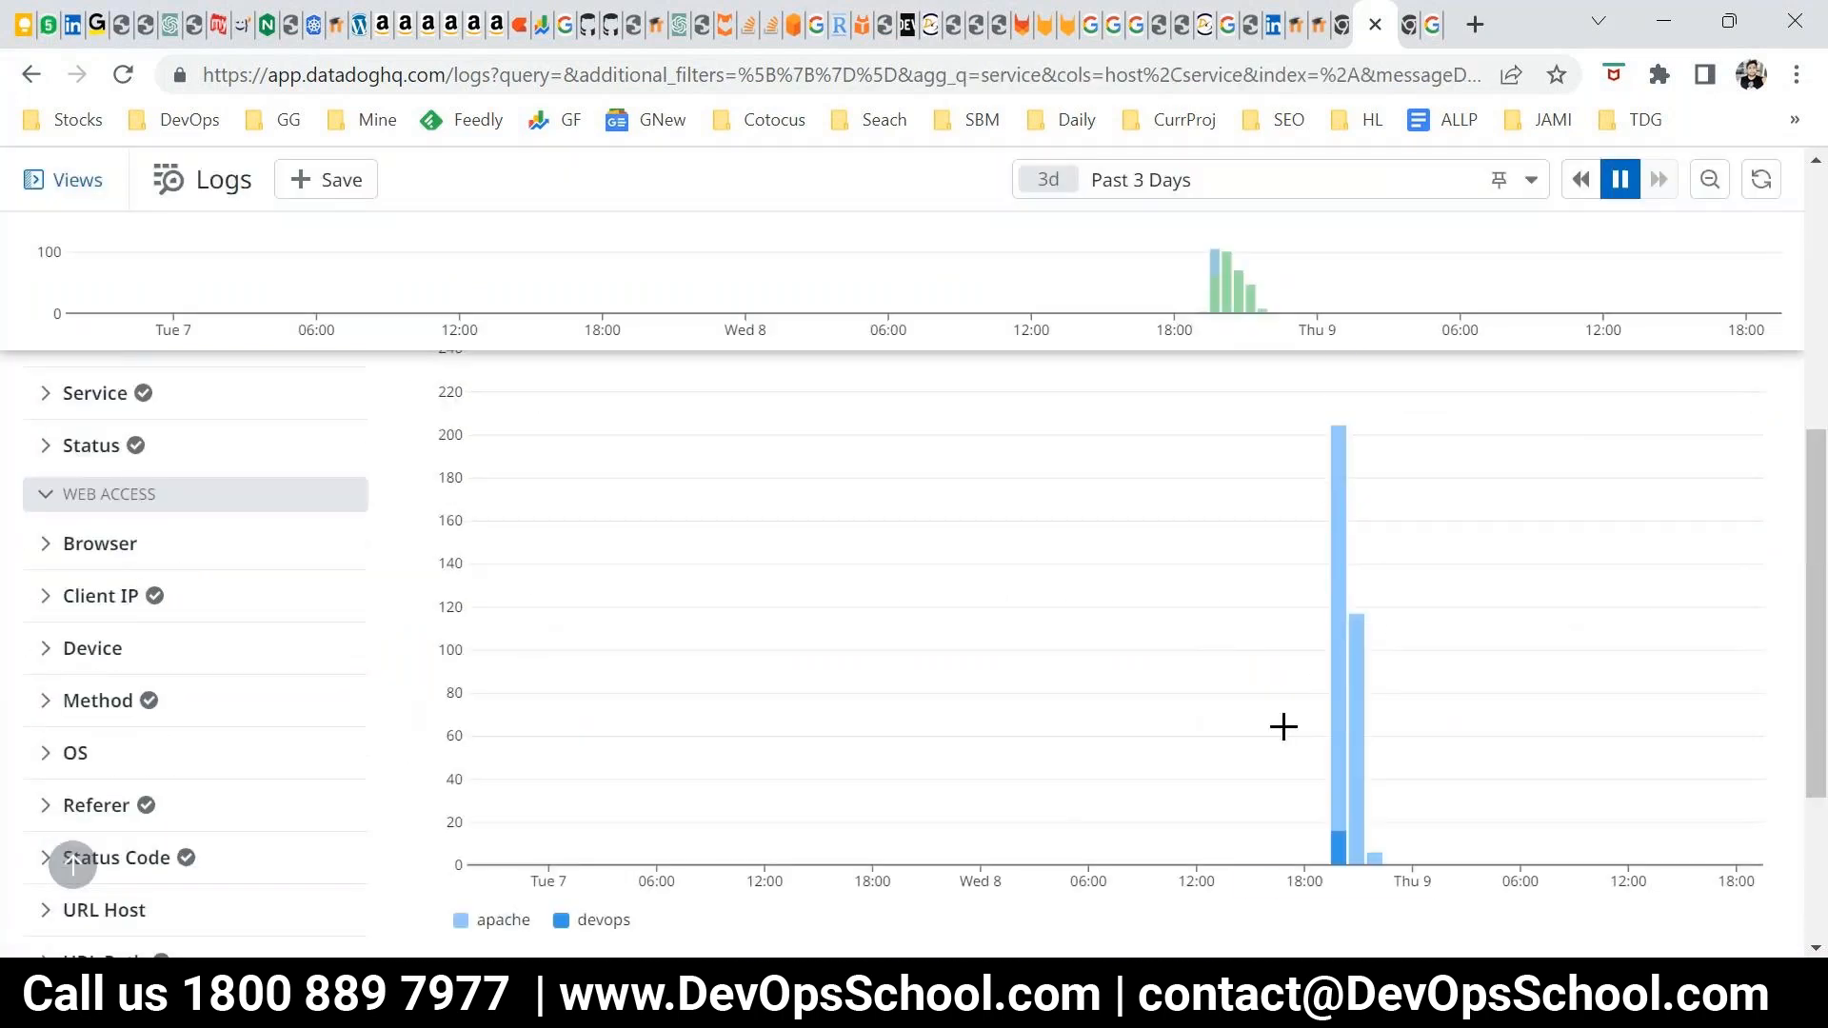
{"action": "scroll", "coordinate": [1344, 695], "scroll_direction": "down", "scroll_amount": 2}
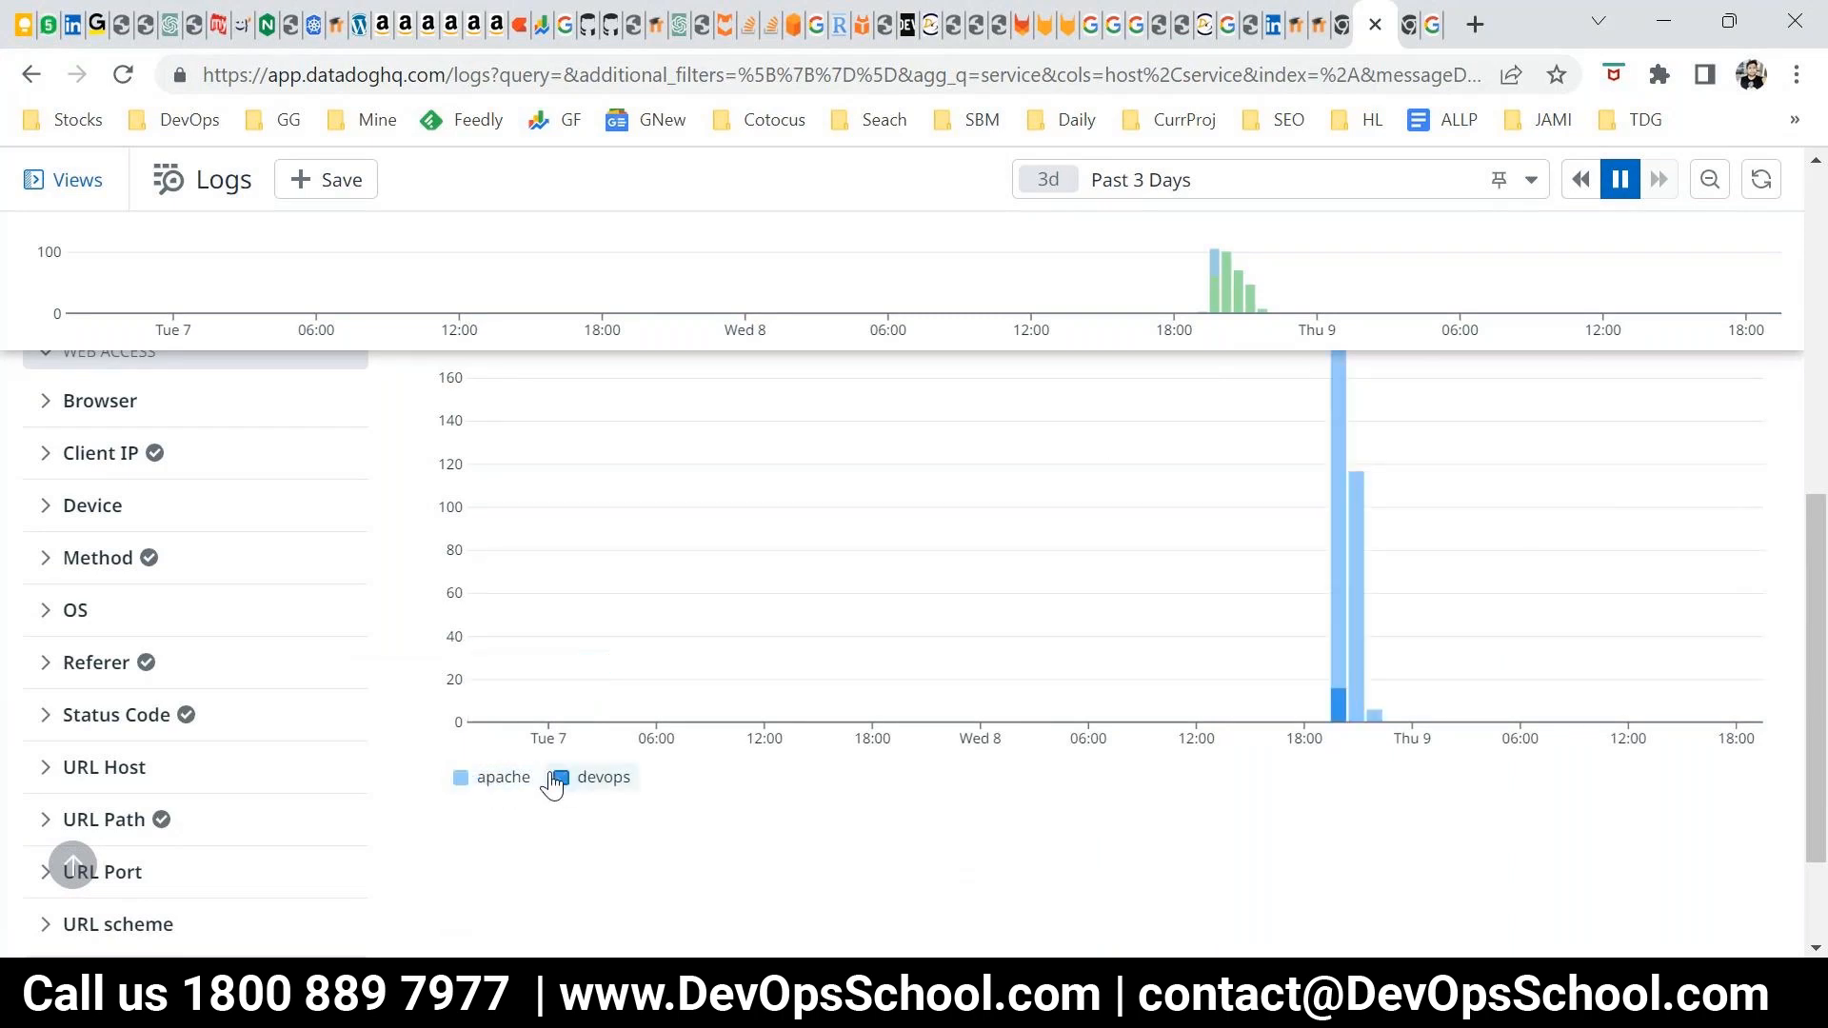
{"action": "scroll", "coordinate": [507, 810], "scroll_direction": "up", "scroll_amount": 3}
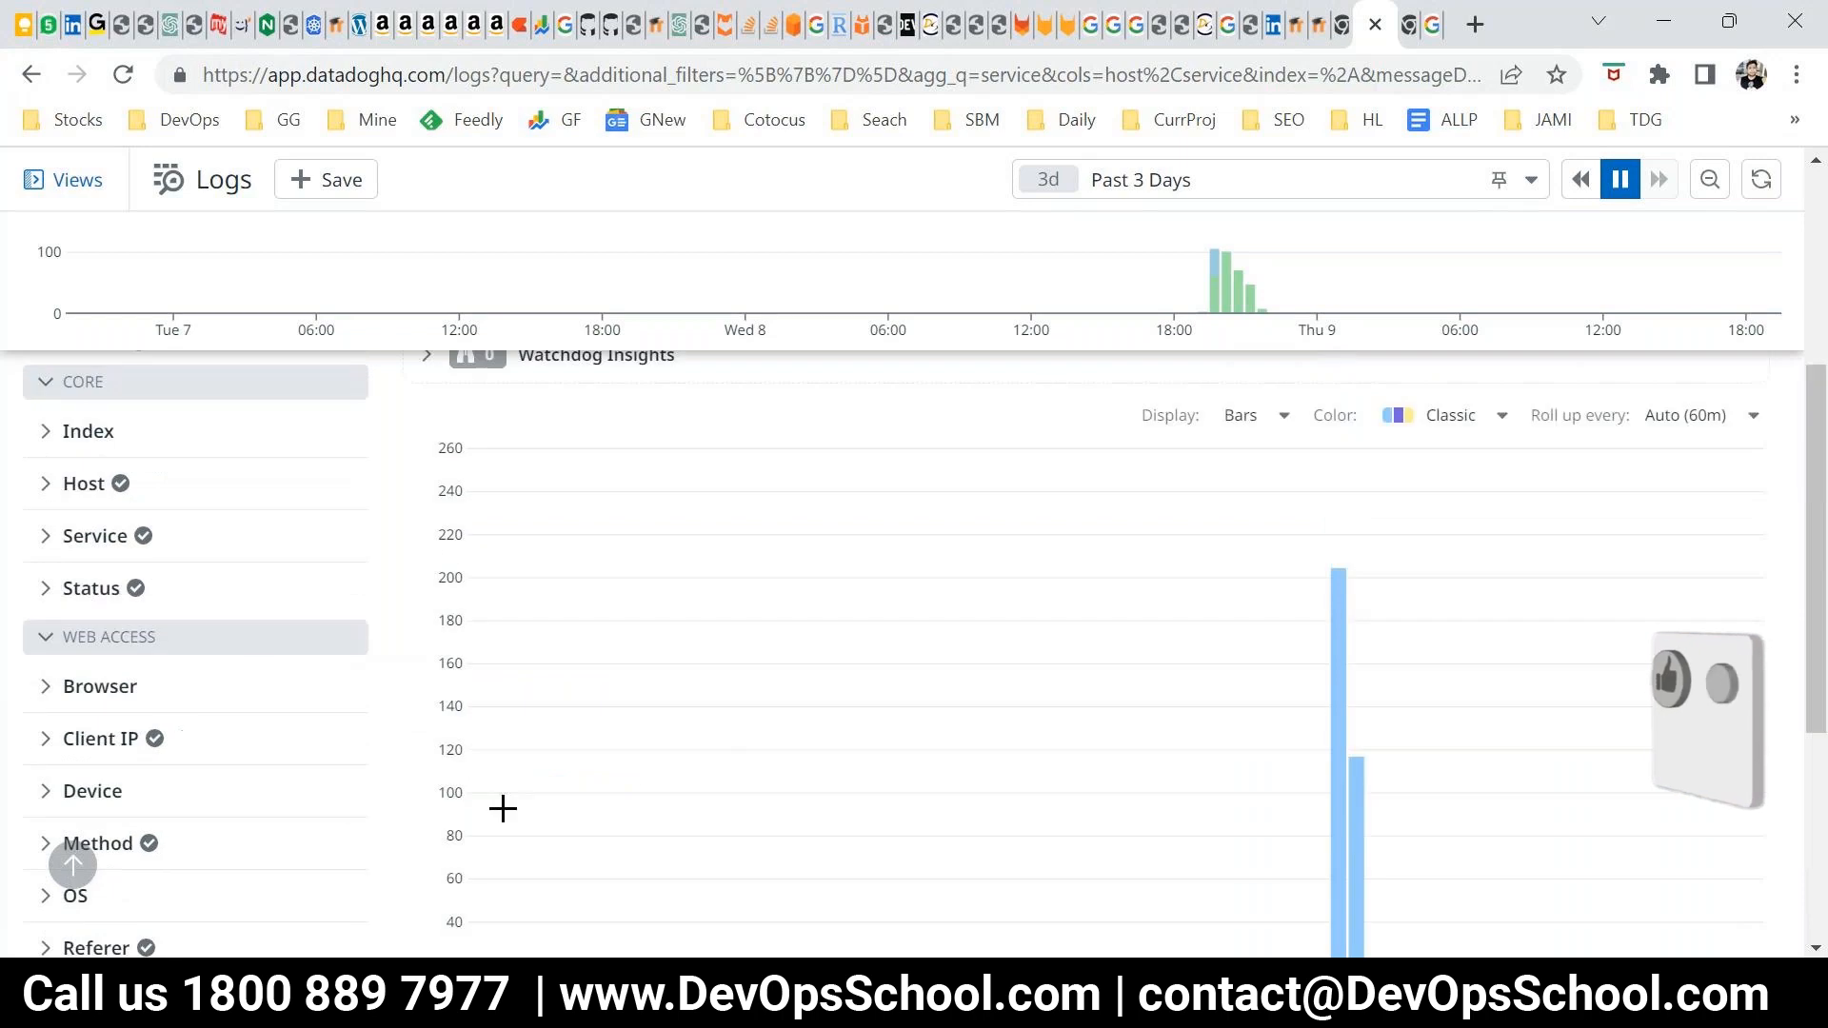
Compare the apache and devops services in the Service facet and timeseries, hiding the devops series and showing it again
{"action": "left_click", "coordinate": [48, 538]}
{"action": "mouse_move", "coordinate": [216, 628]}
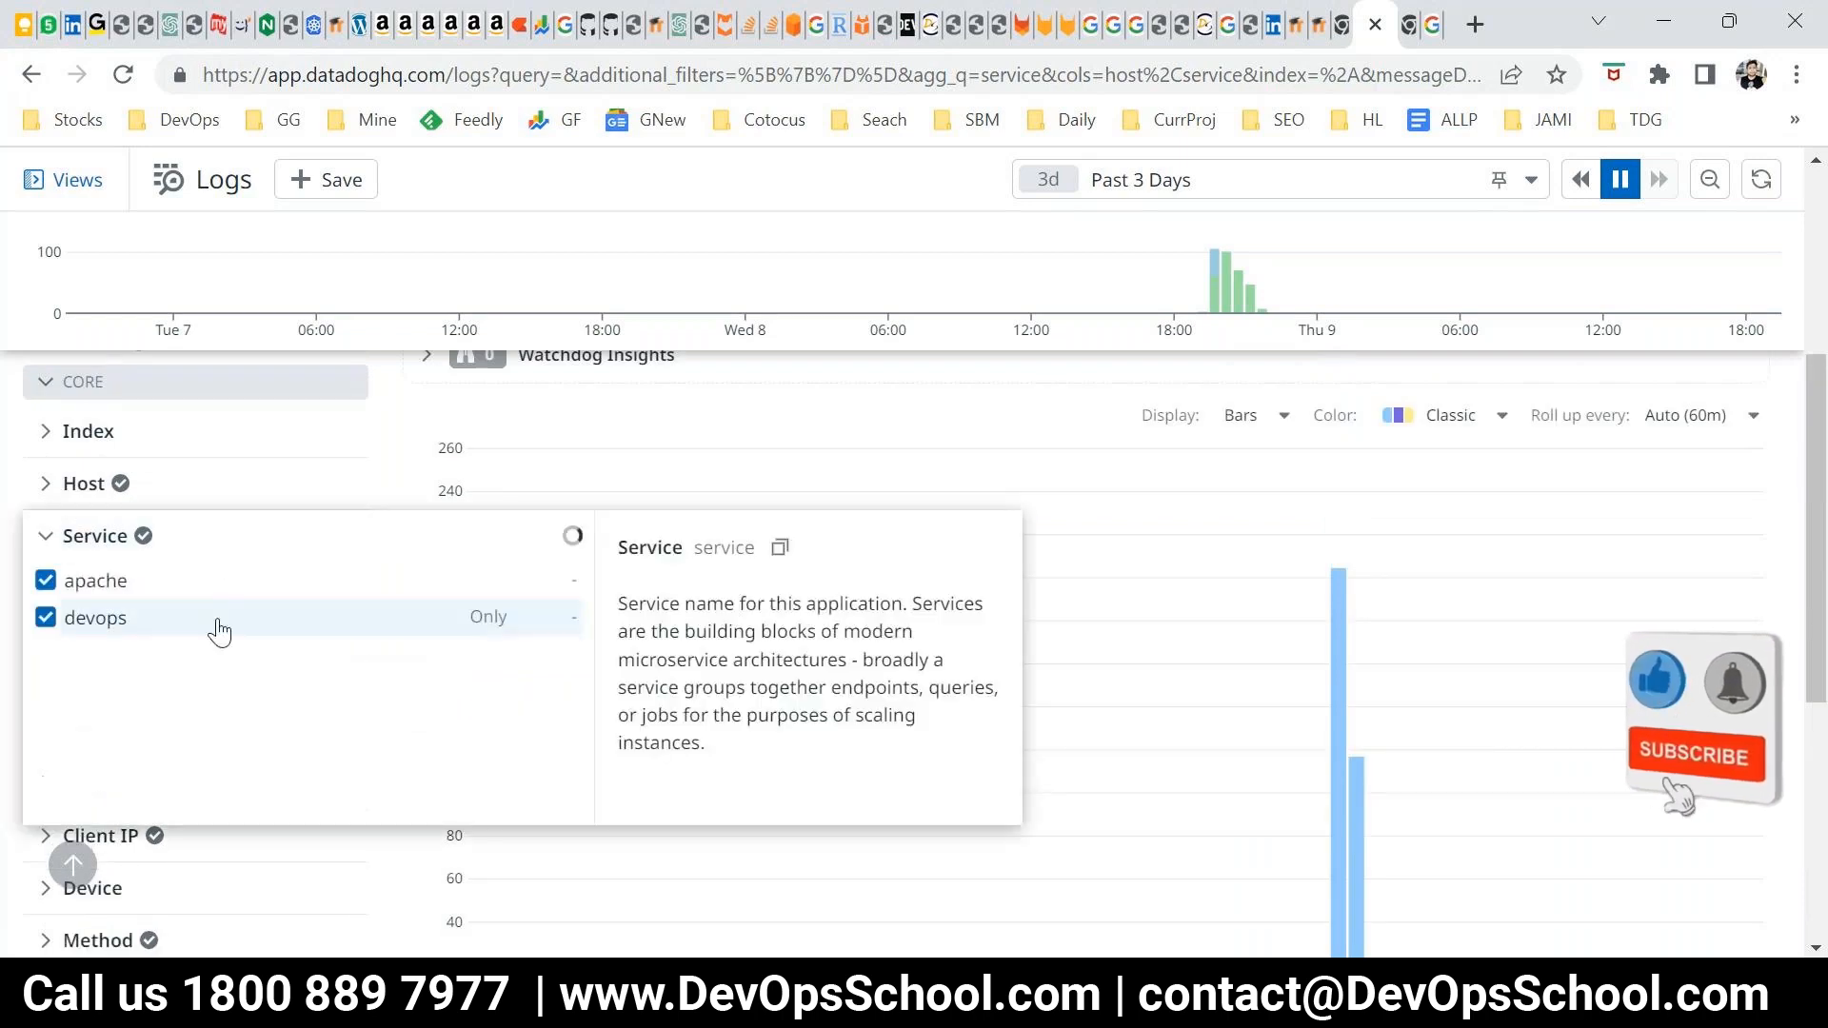
{"action": "scroll", "coordinate": [294, 628], "scroll_direction": "down", "scroll_amount": 3}
{"action": "mouse_move", "coordinate": [1331, 624]}
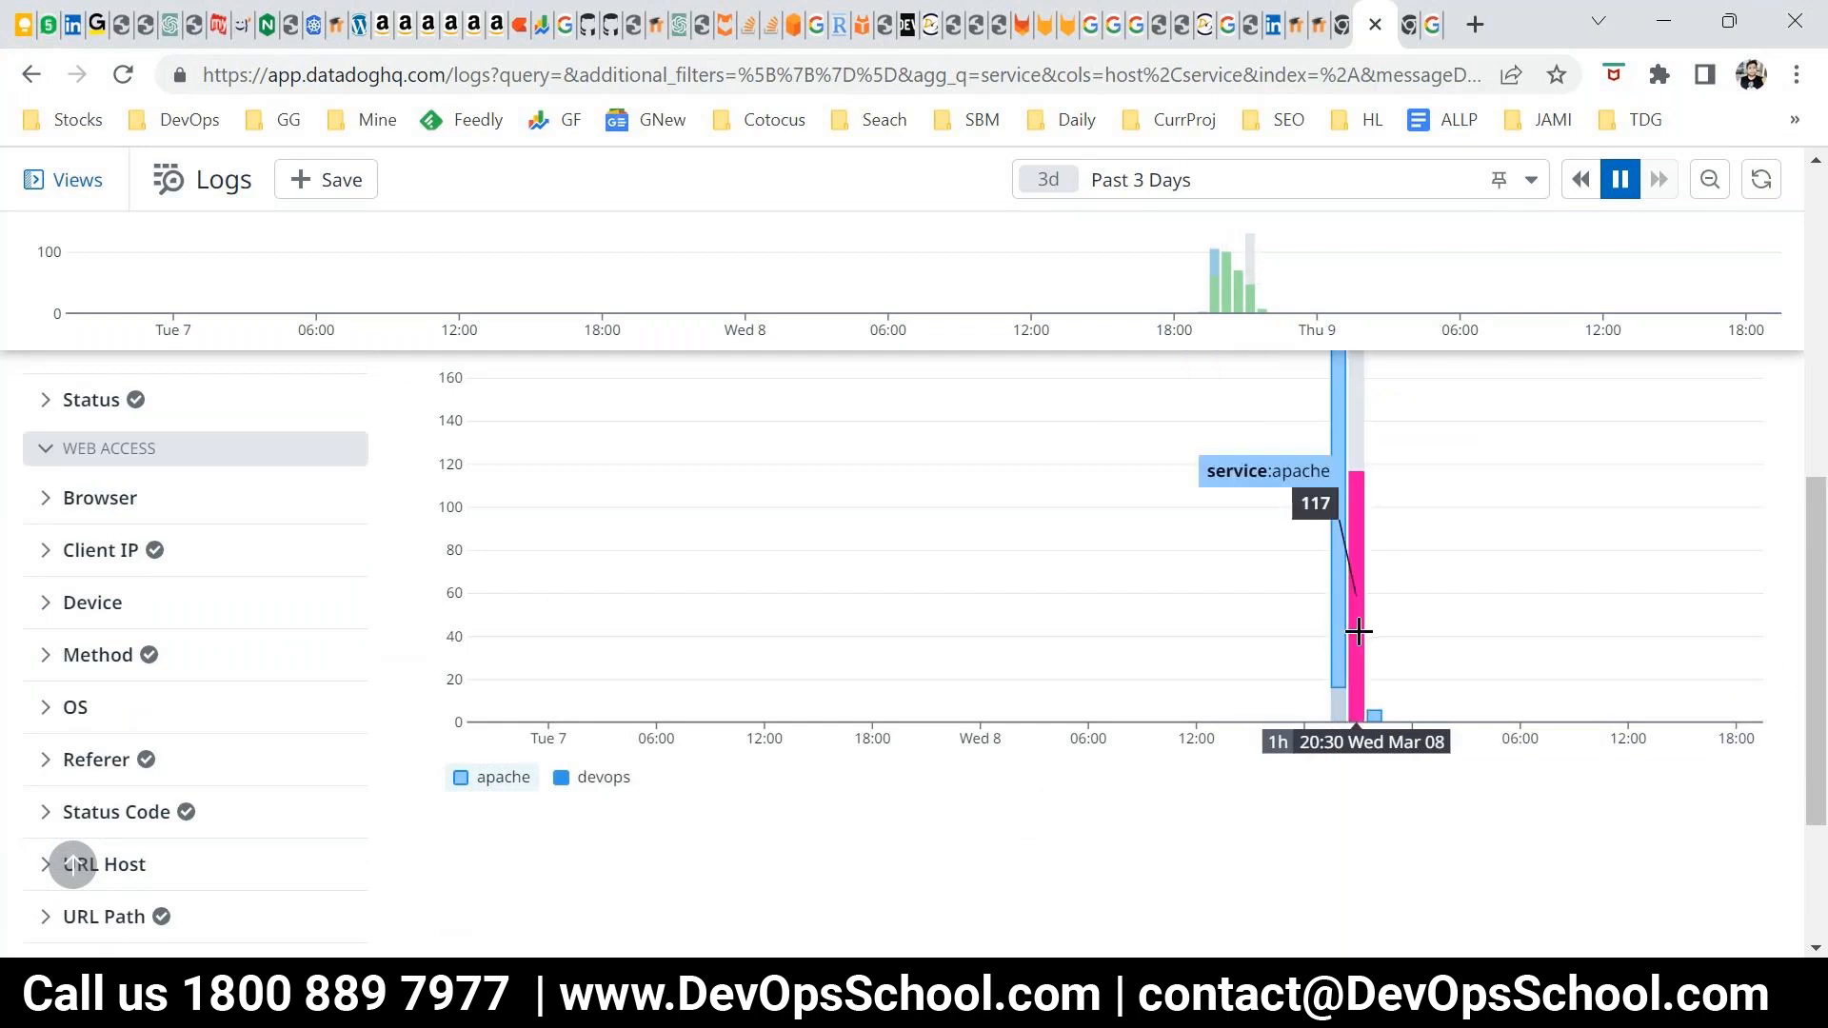
{"action": "mouse_move", "coordinate": [1371, 716]}
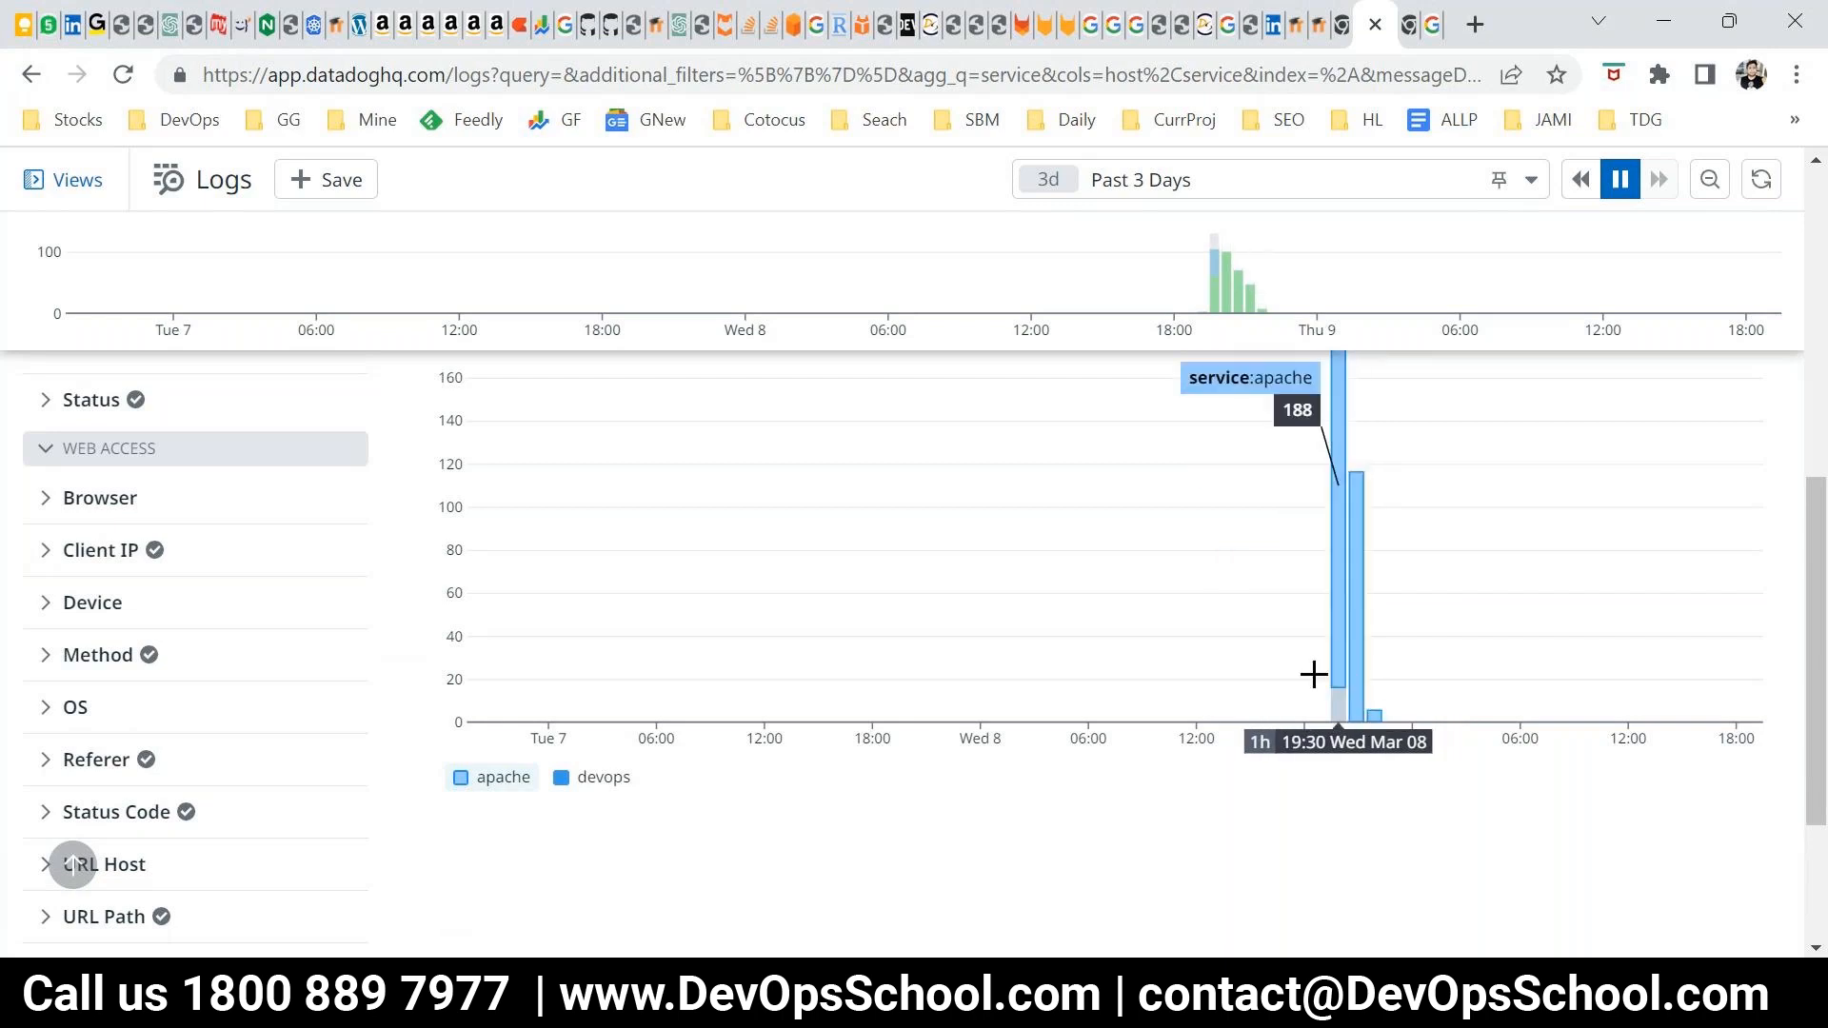
{"action": "left_click", "coordinate": [580, 780]}
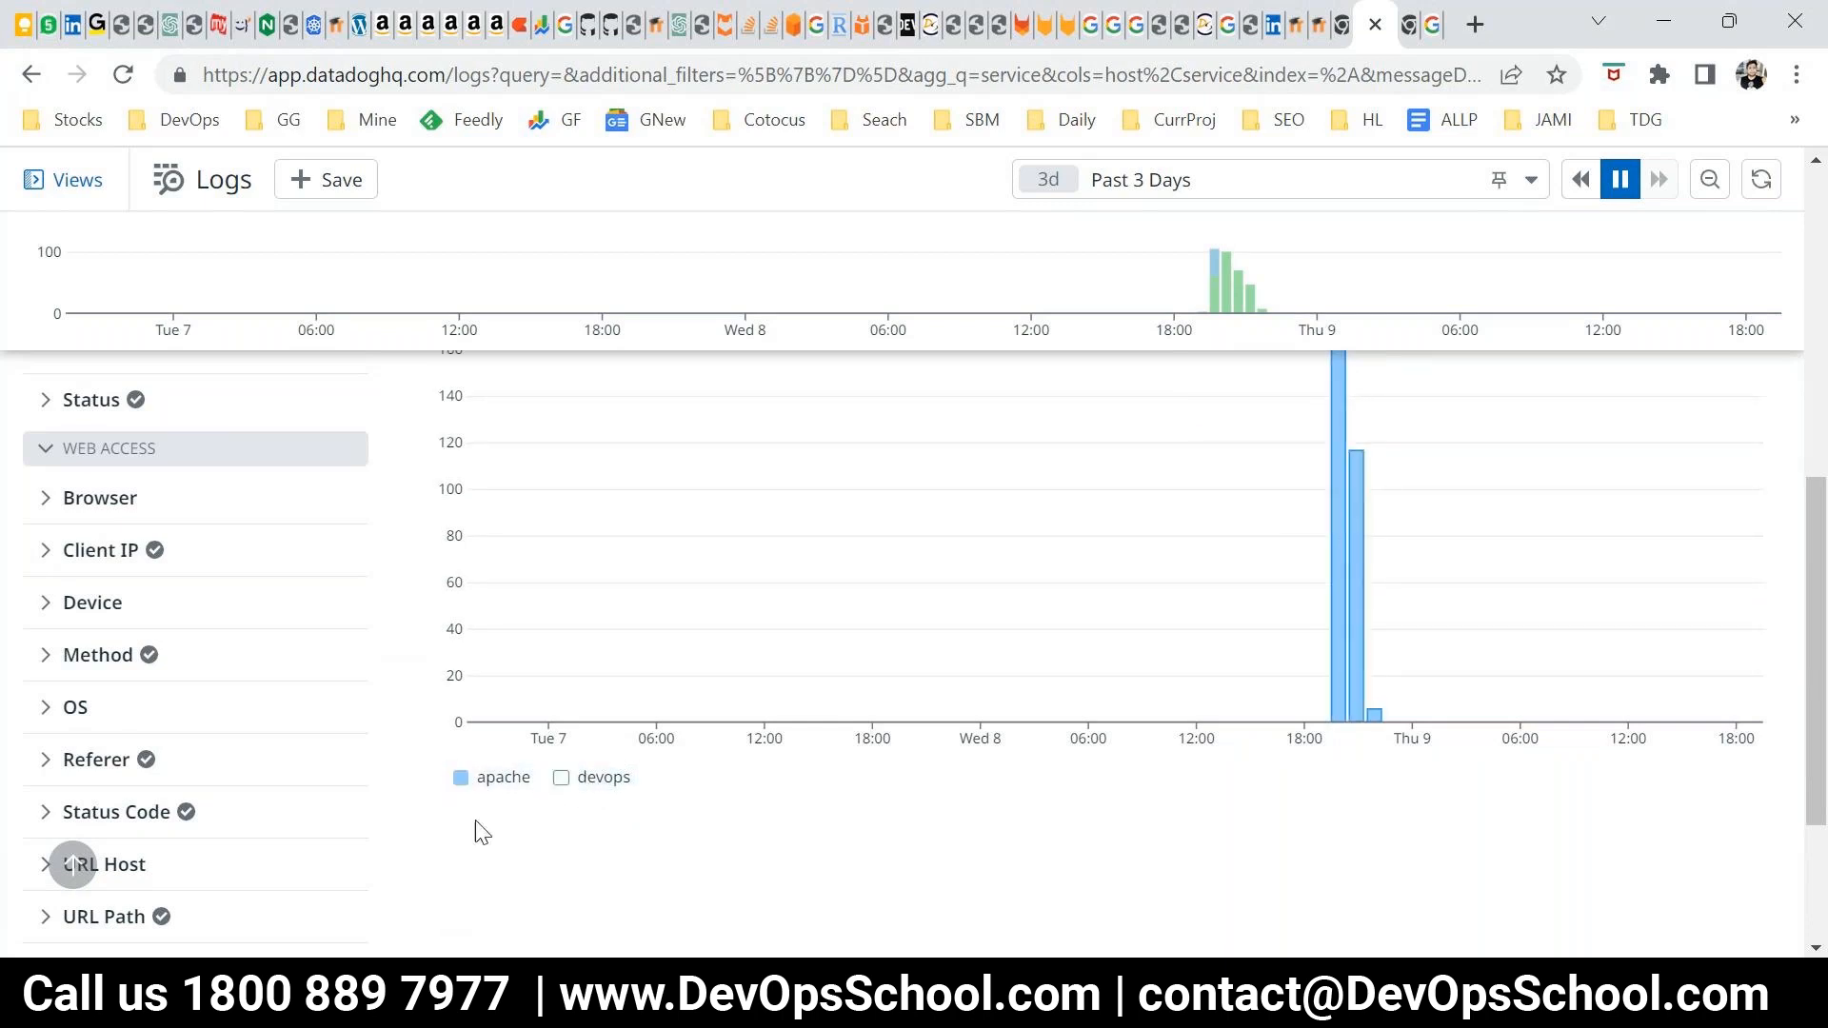
{"action": "left_click", "coordinate": [562, 781]}
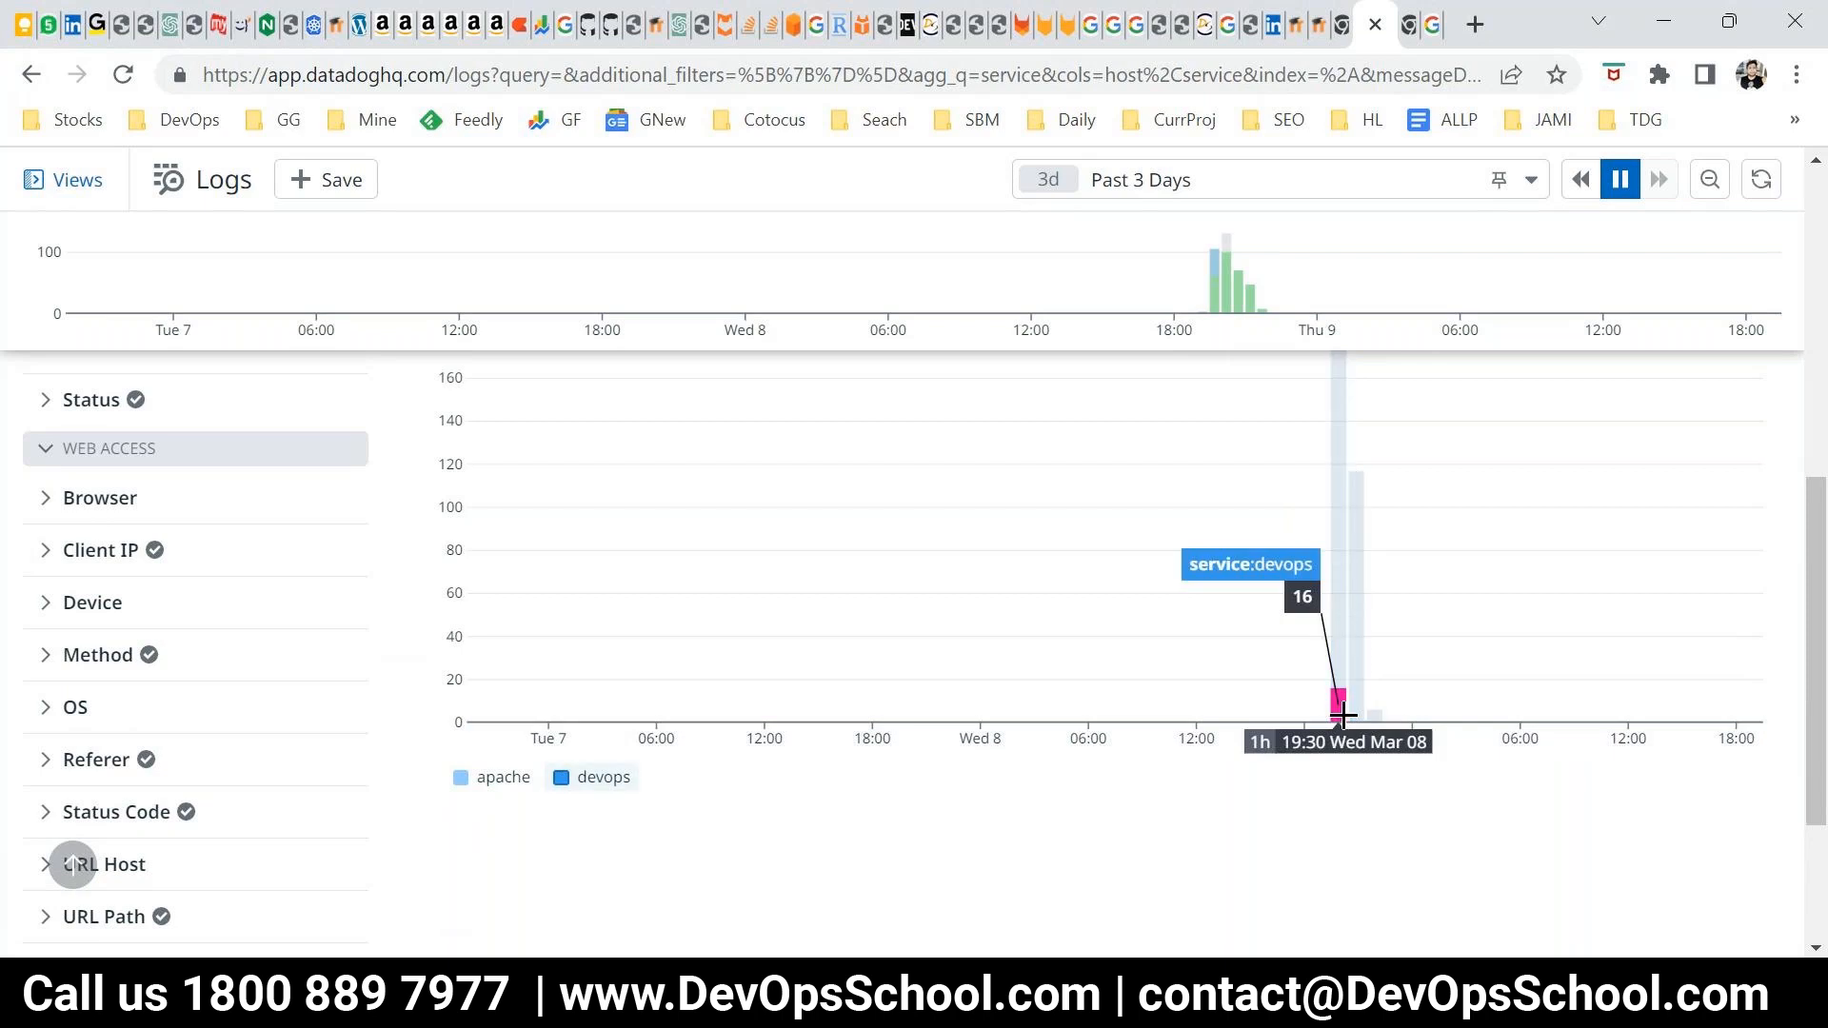
Replace the Service grouping of the log count with Host and view the resulting timeseries
{"action": "scroll", "coordinate": [869, 791], "scroll_direction": "up", "scroll_amount": 5}
{"action": "scroll", "coordinate": [869, 794], "scroll_direction": "up", "scroll_amount": 2}
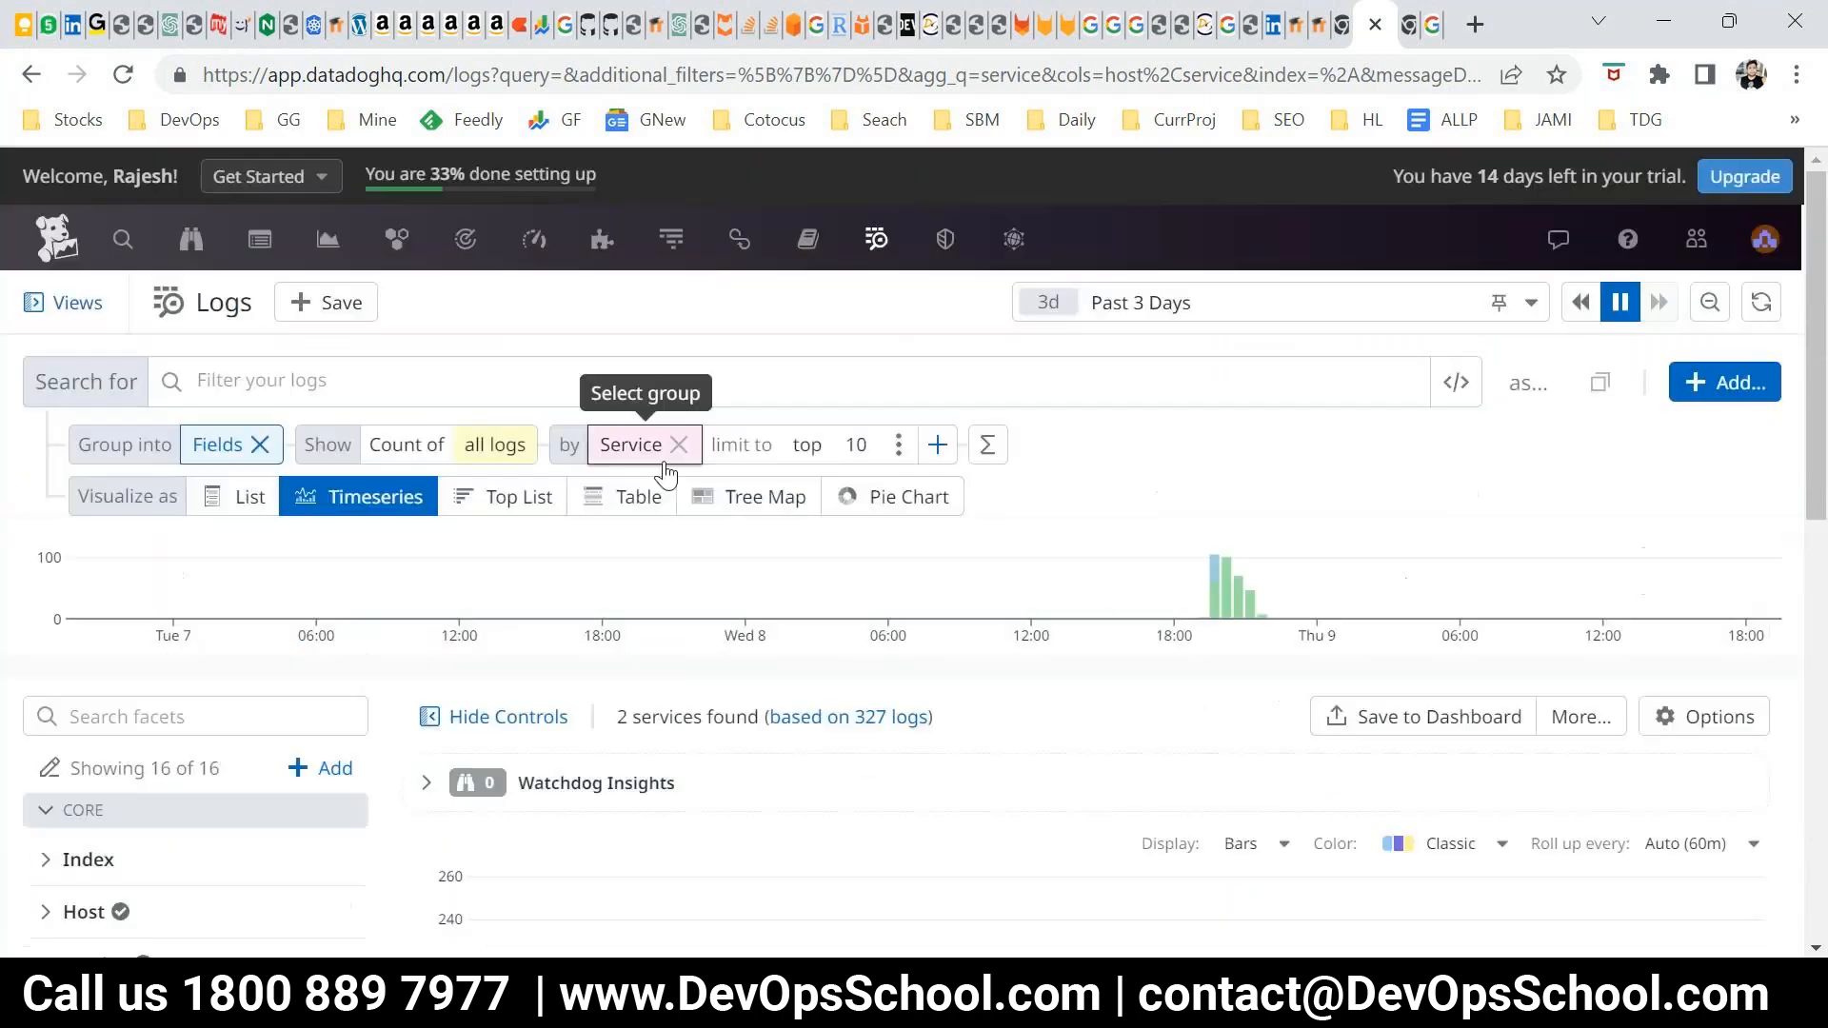
{"action": "left_click", "coordinate": [678, 445]}
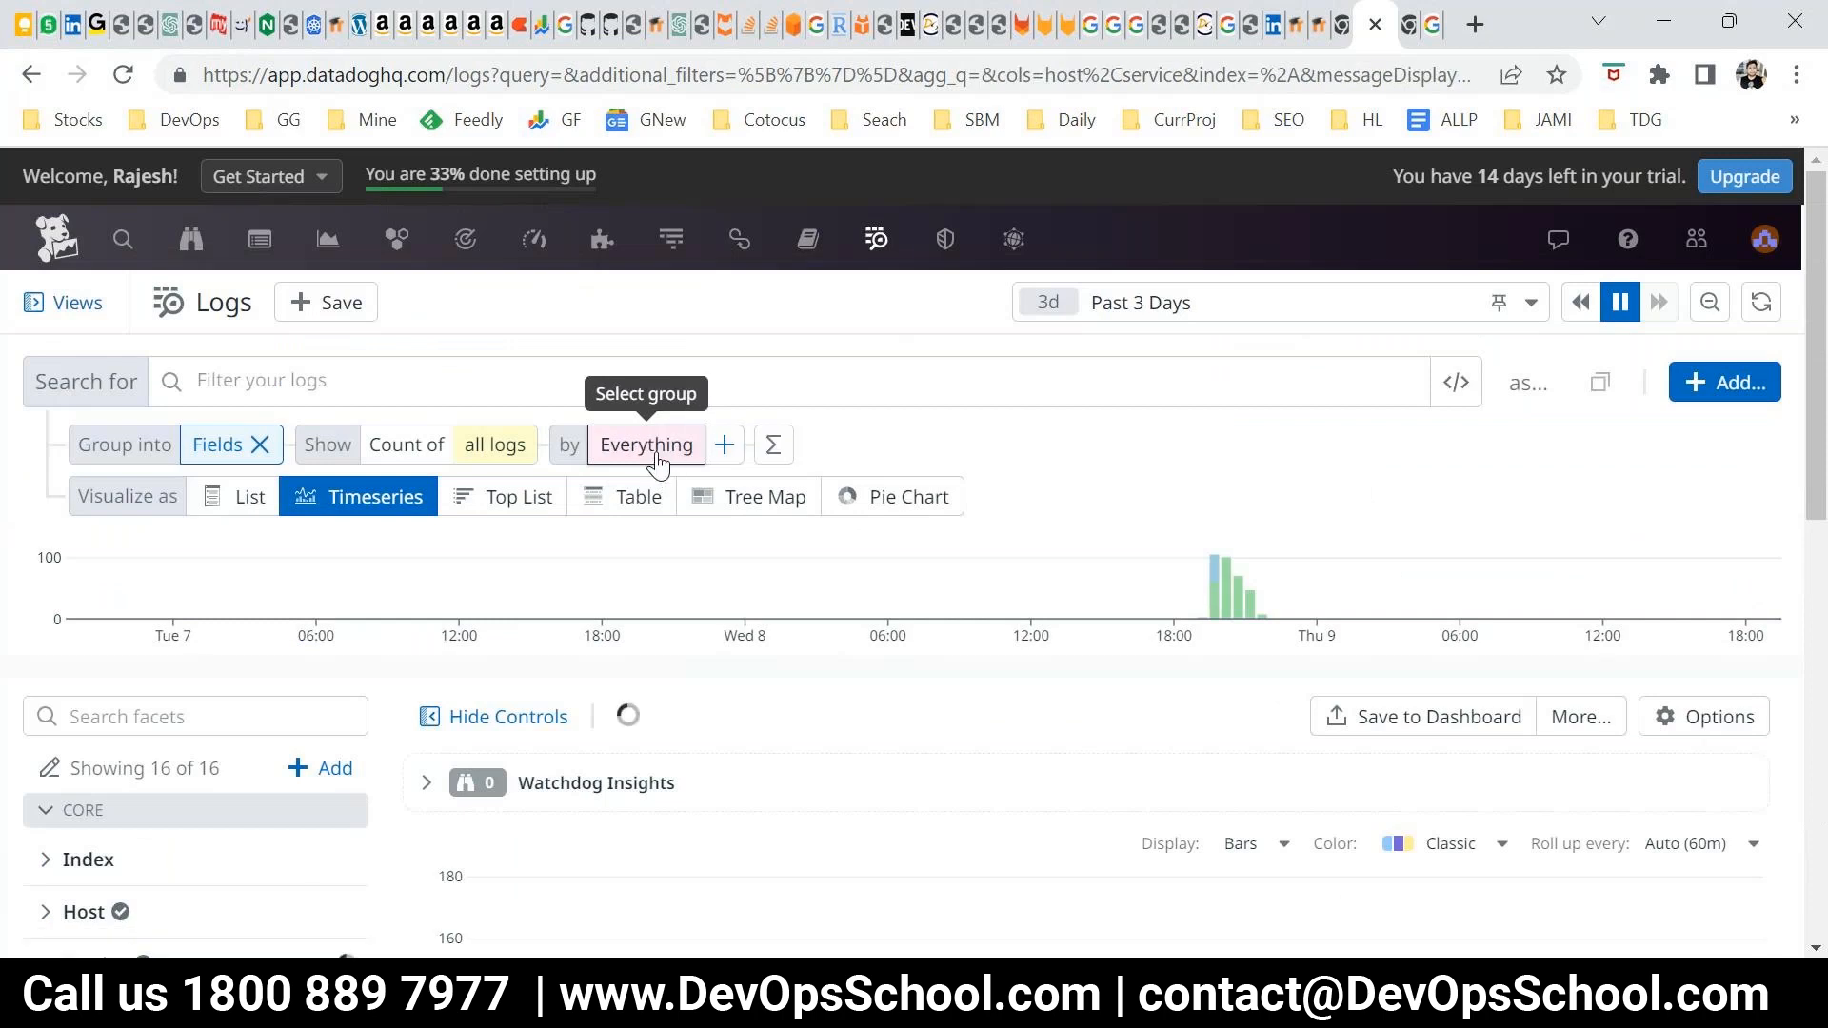
{"action": "left_click", "coordinate": [657, 459]}
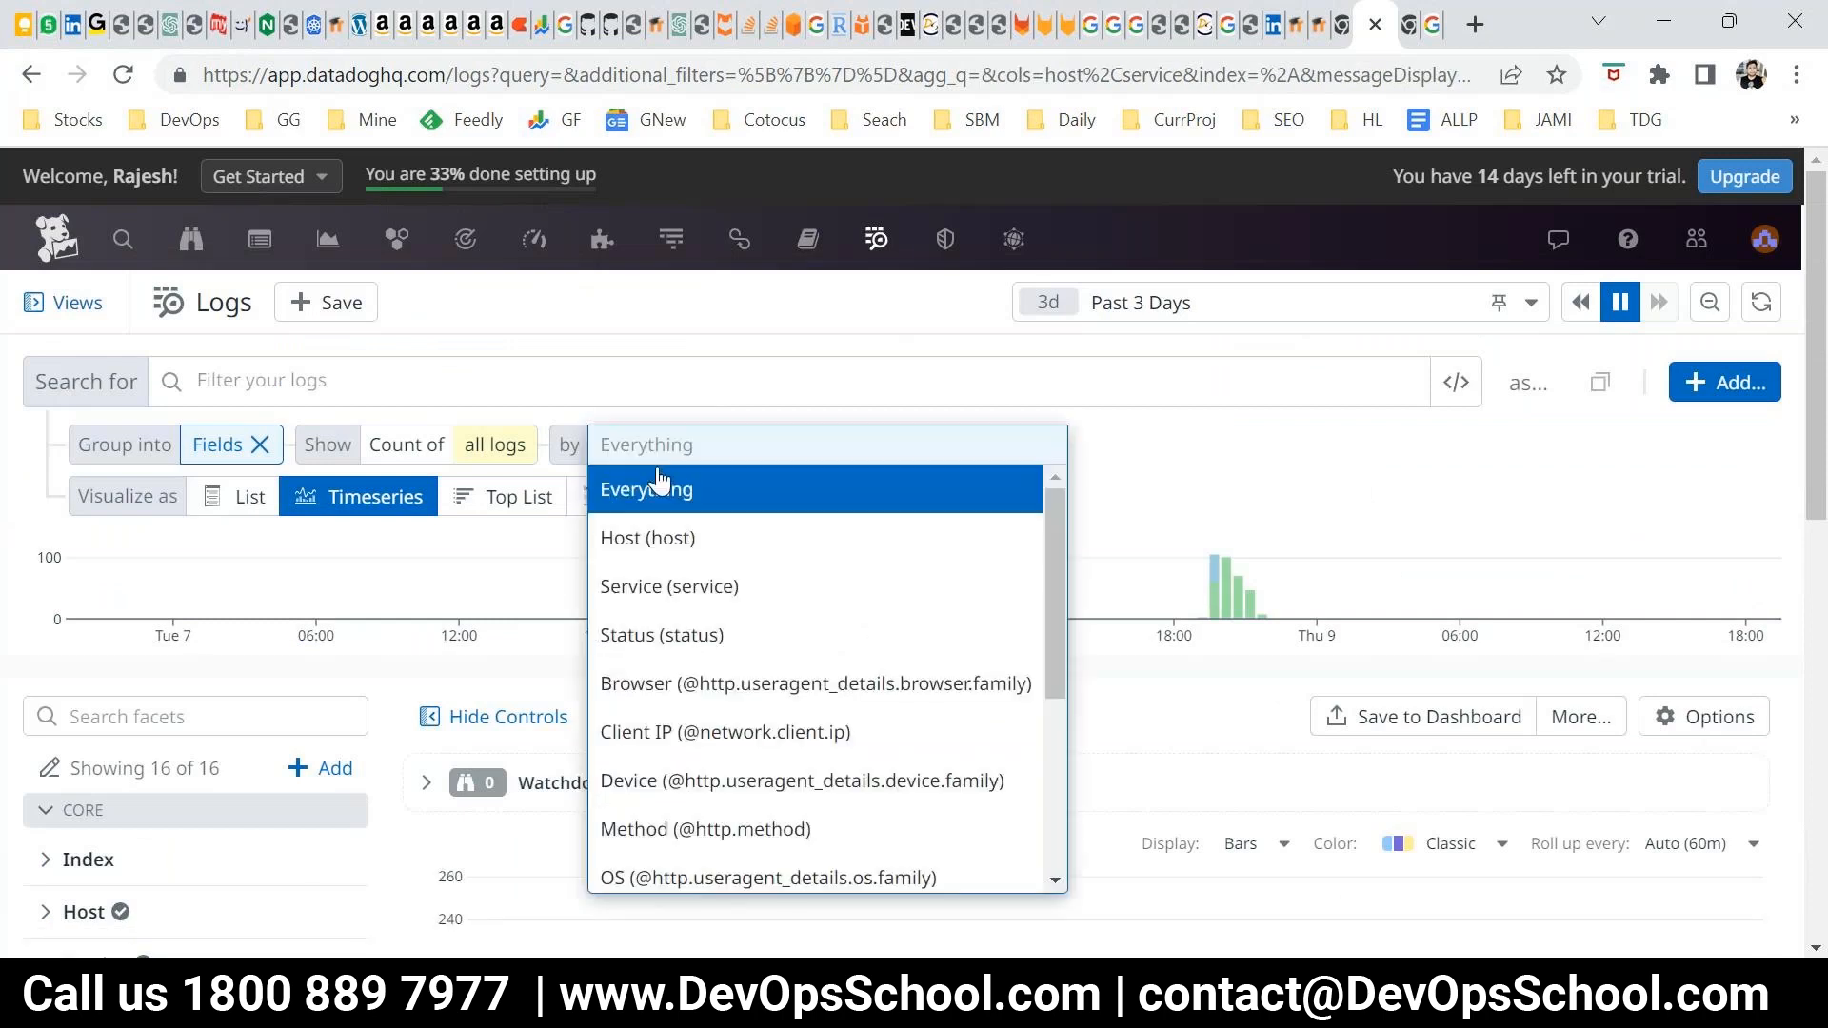
{"action": "left_click", "coordinate": [652, 538]}
{"action": "scroll", "coordinate": [1094, 764], "scroll_direction": "down", "scroll_amount": 5}
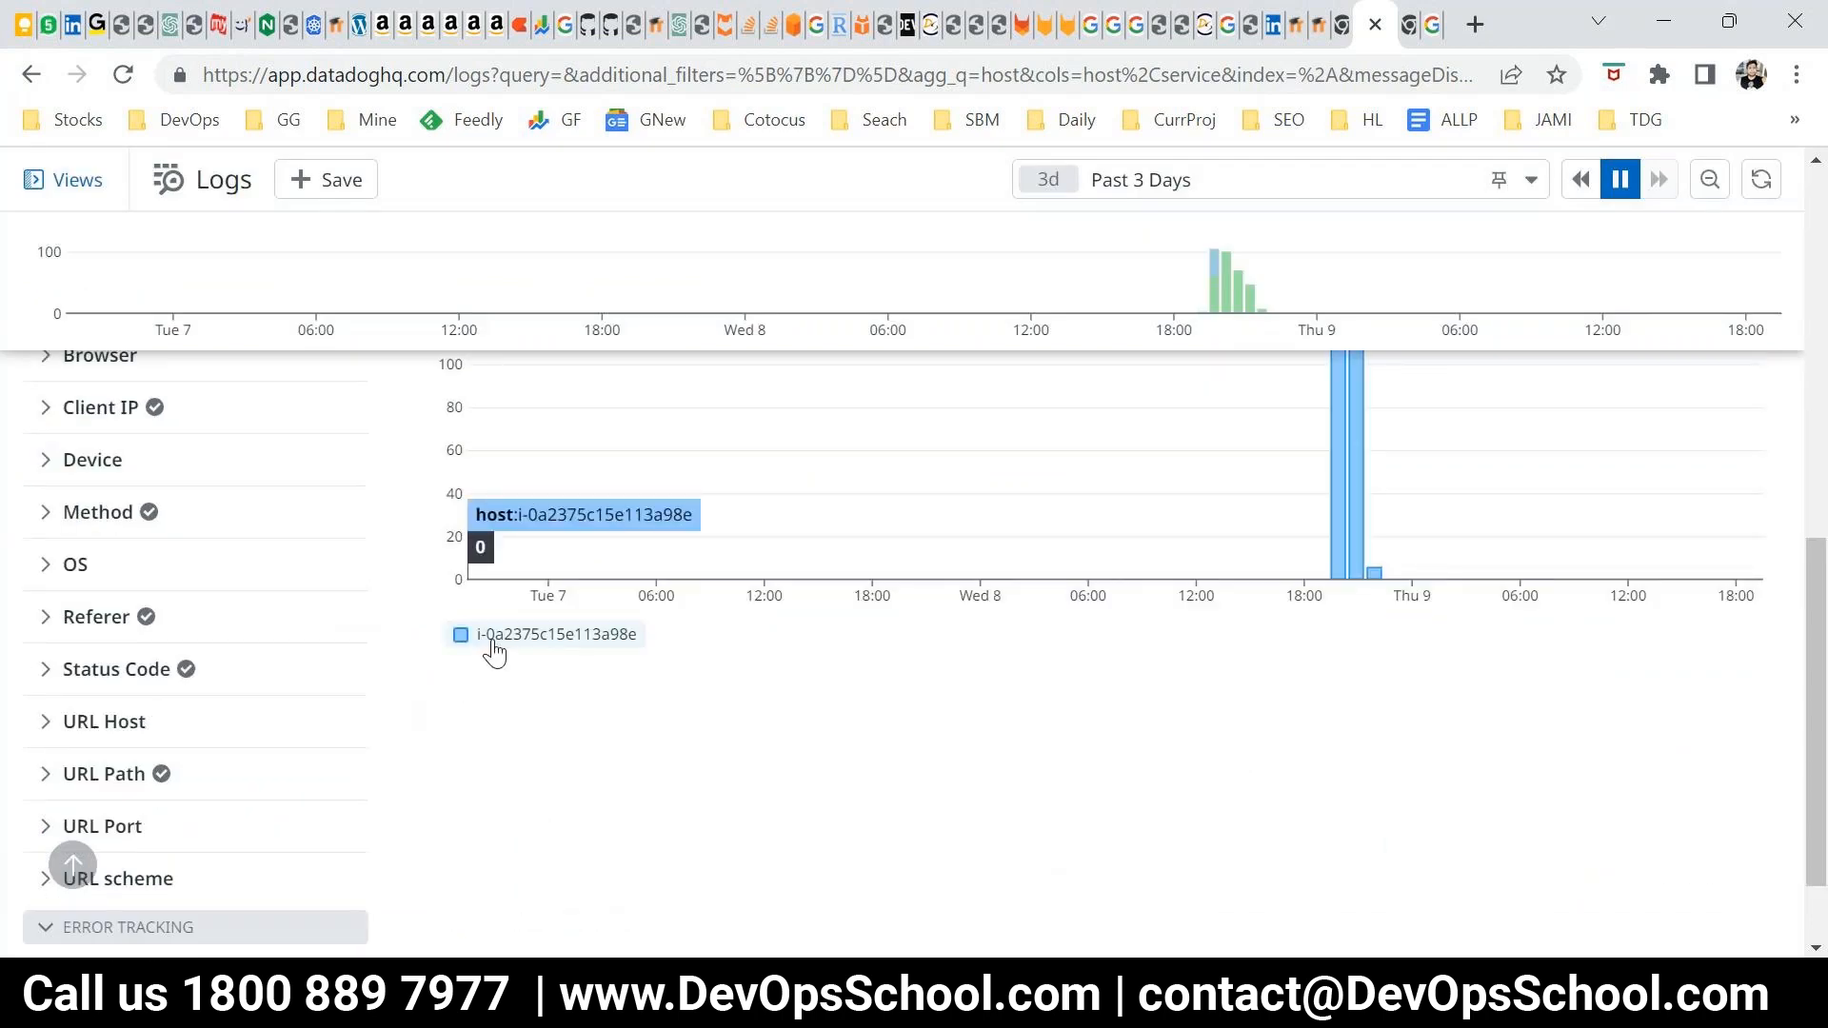
Clear the Host and Fields grouping of the log count and group the logs into Patterns instead
{"action": "scroll", "coordinate": [1352, 590], "scroll_direction": "up", "scroll_amount": 2}
{"action": "scroll", "coordinate": [1345, 642], "scroll_direction": "up", "scroll_amount": 5}
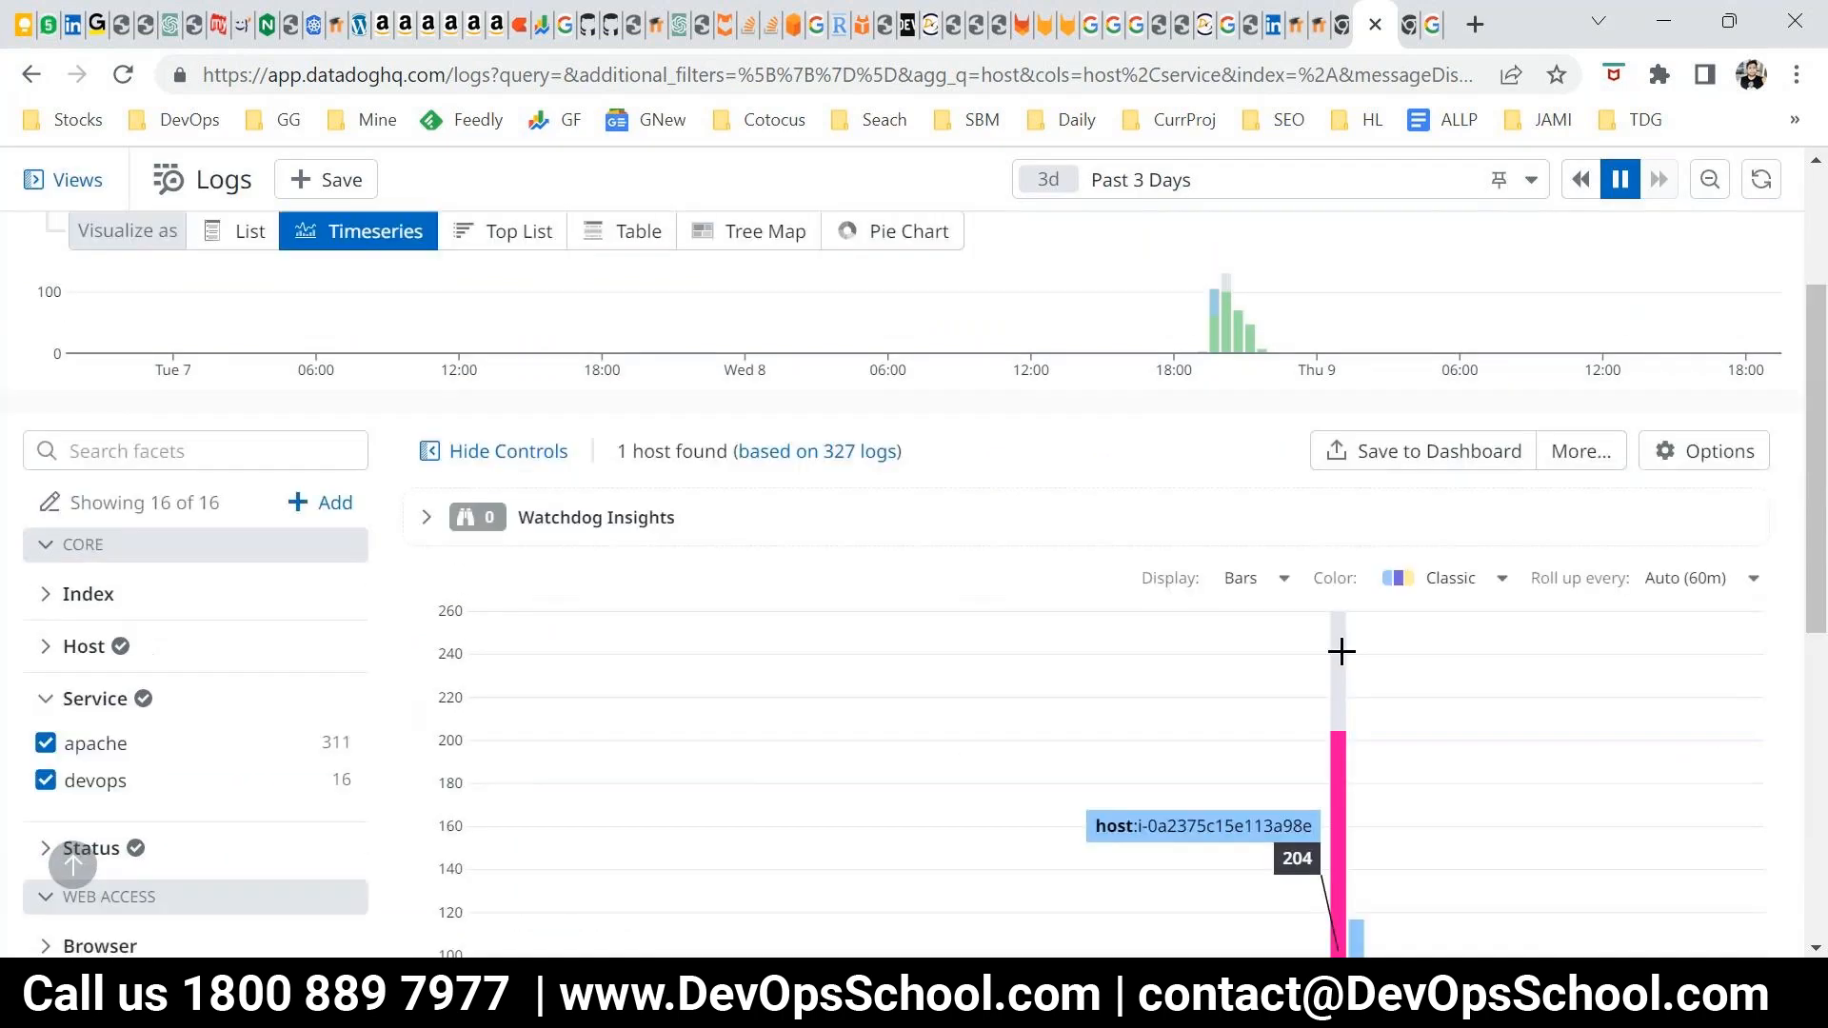
{"action": "scroll", "coordinate": [1342, 652], "scroll_direction": "up", "scroll_amount": 3}
{"action": "scroll", "coordinate": [1298, 739], "scroll_direction": "down", "scroll_amount": 7}
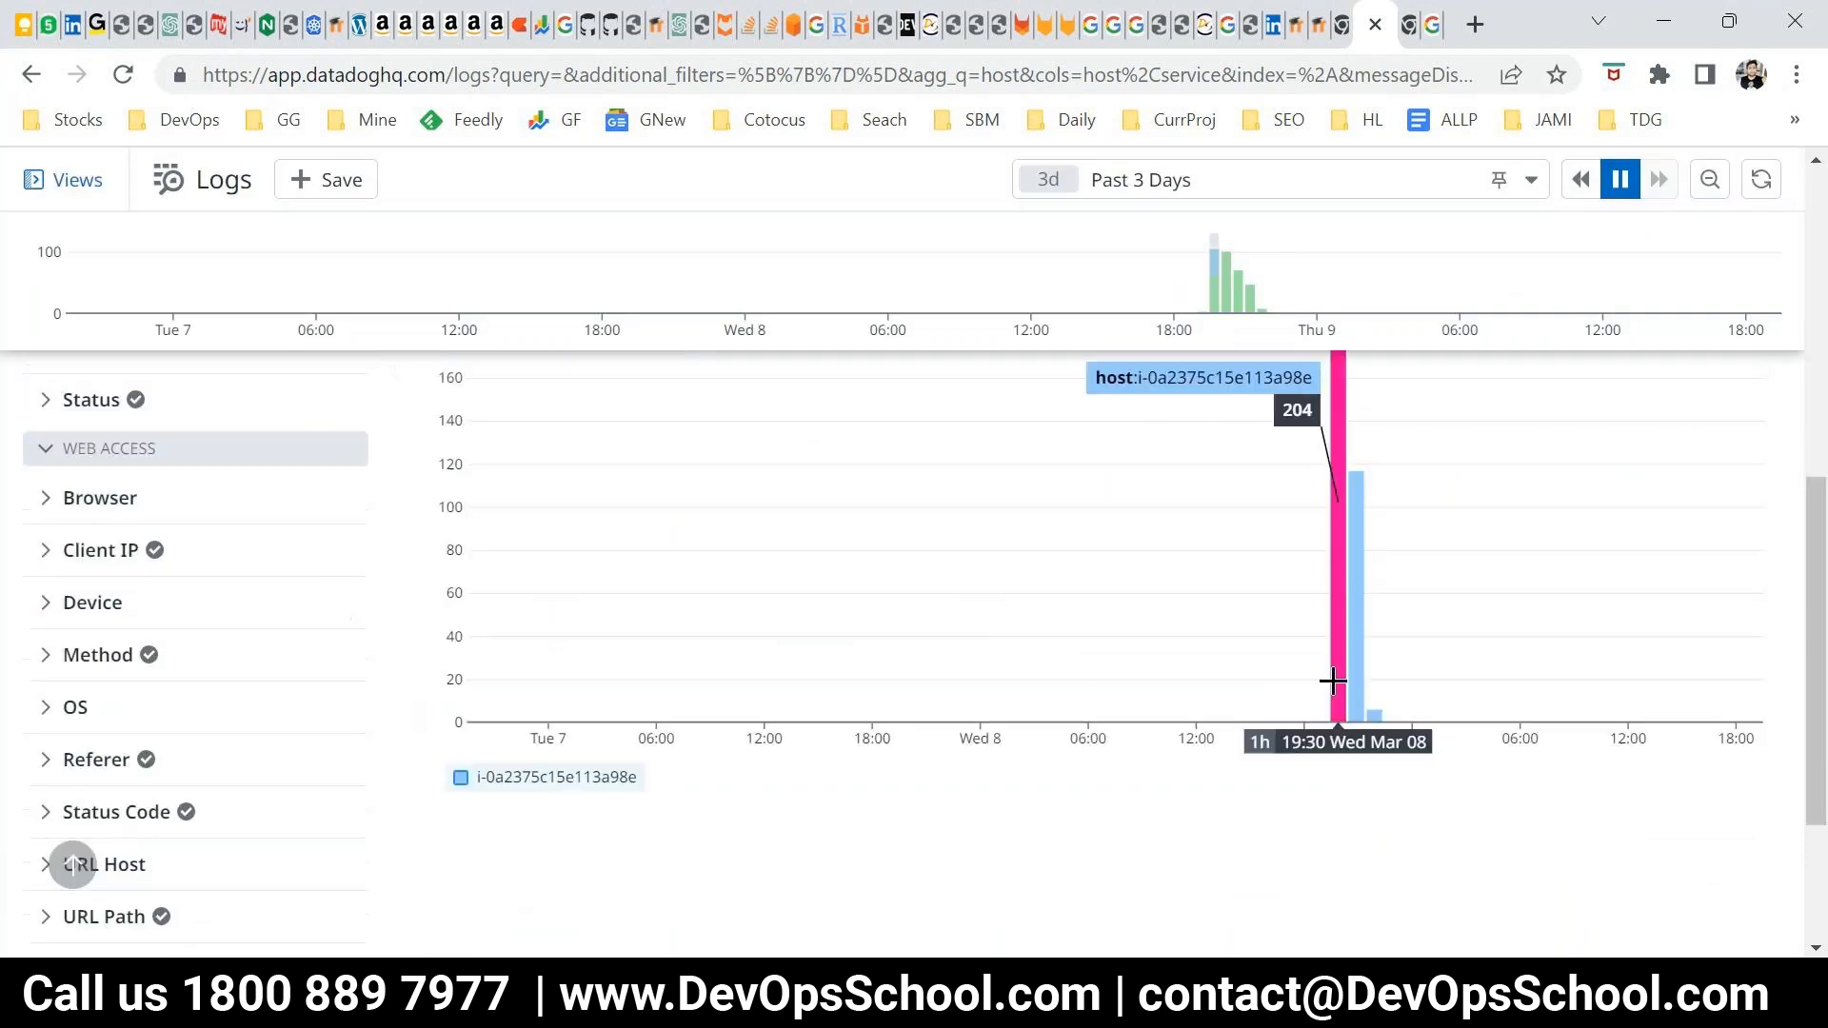
{"action": "scroll", "coordinate": [1147, 852], "scroll_direction": "up", "scroll_amount": 10}
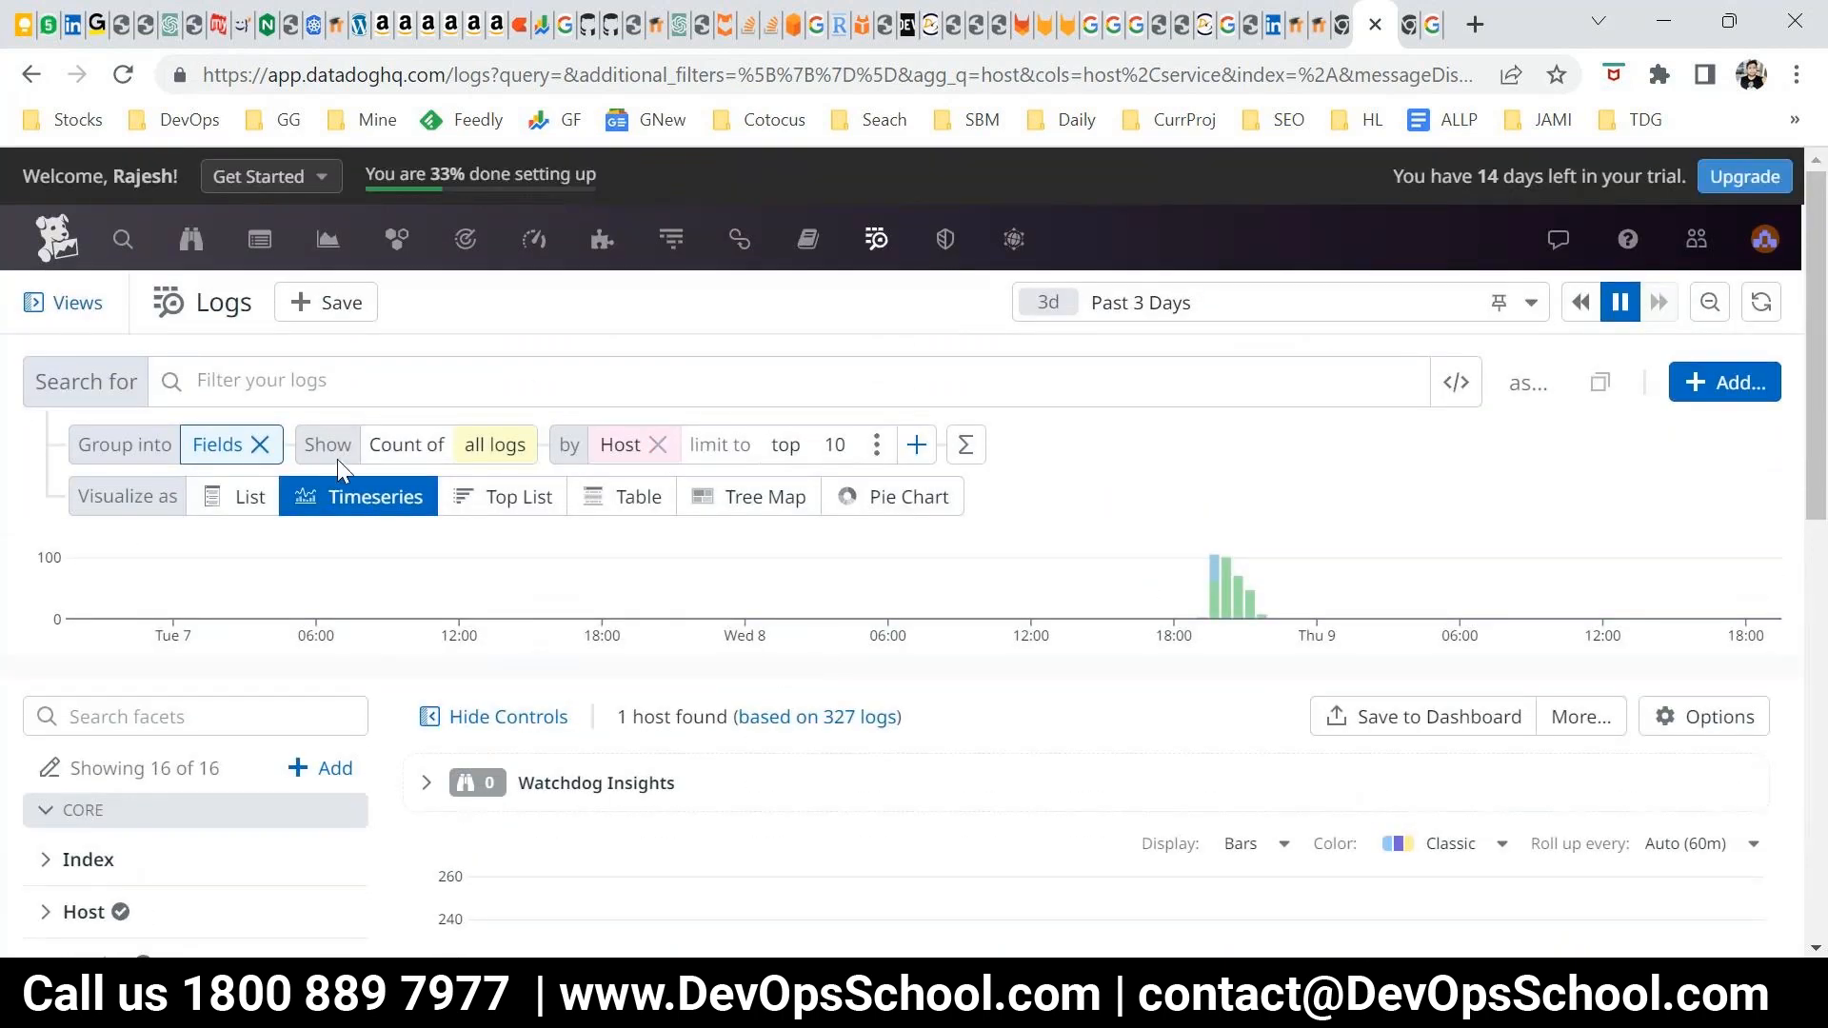
{"action": "left_click", "coordinate": [659, 446]}
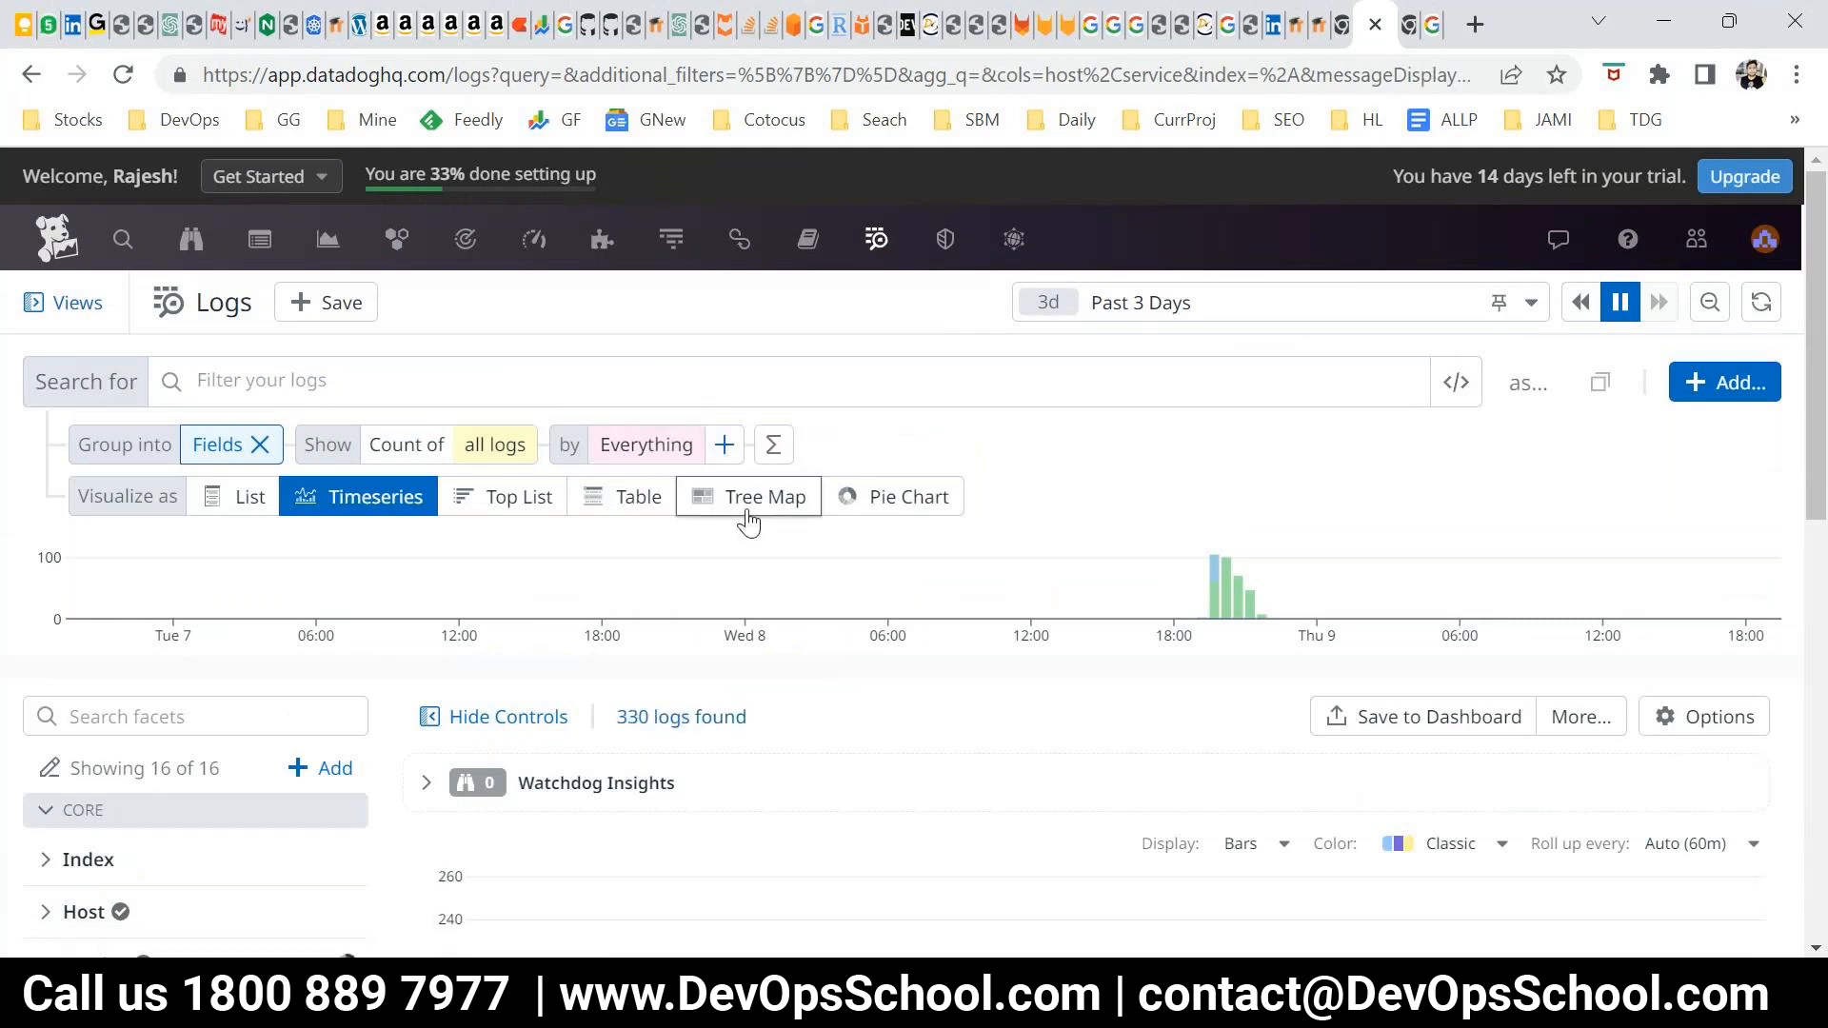
{"action": "left_click", "coordinate": [259, 444]}
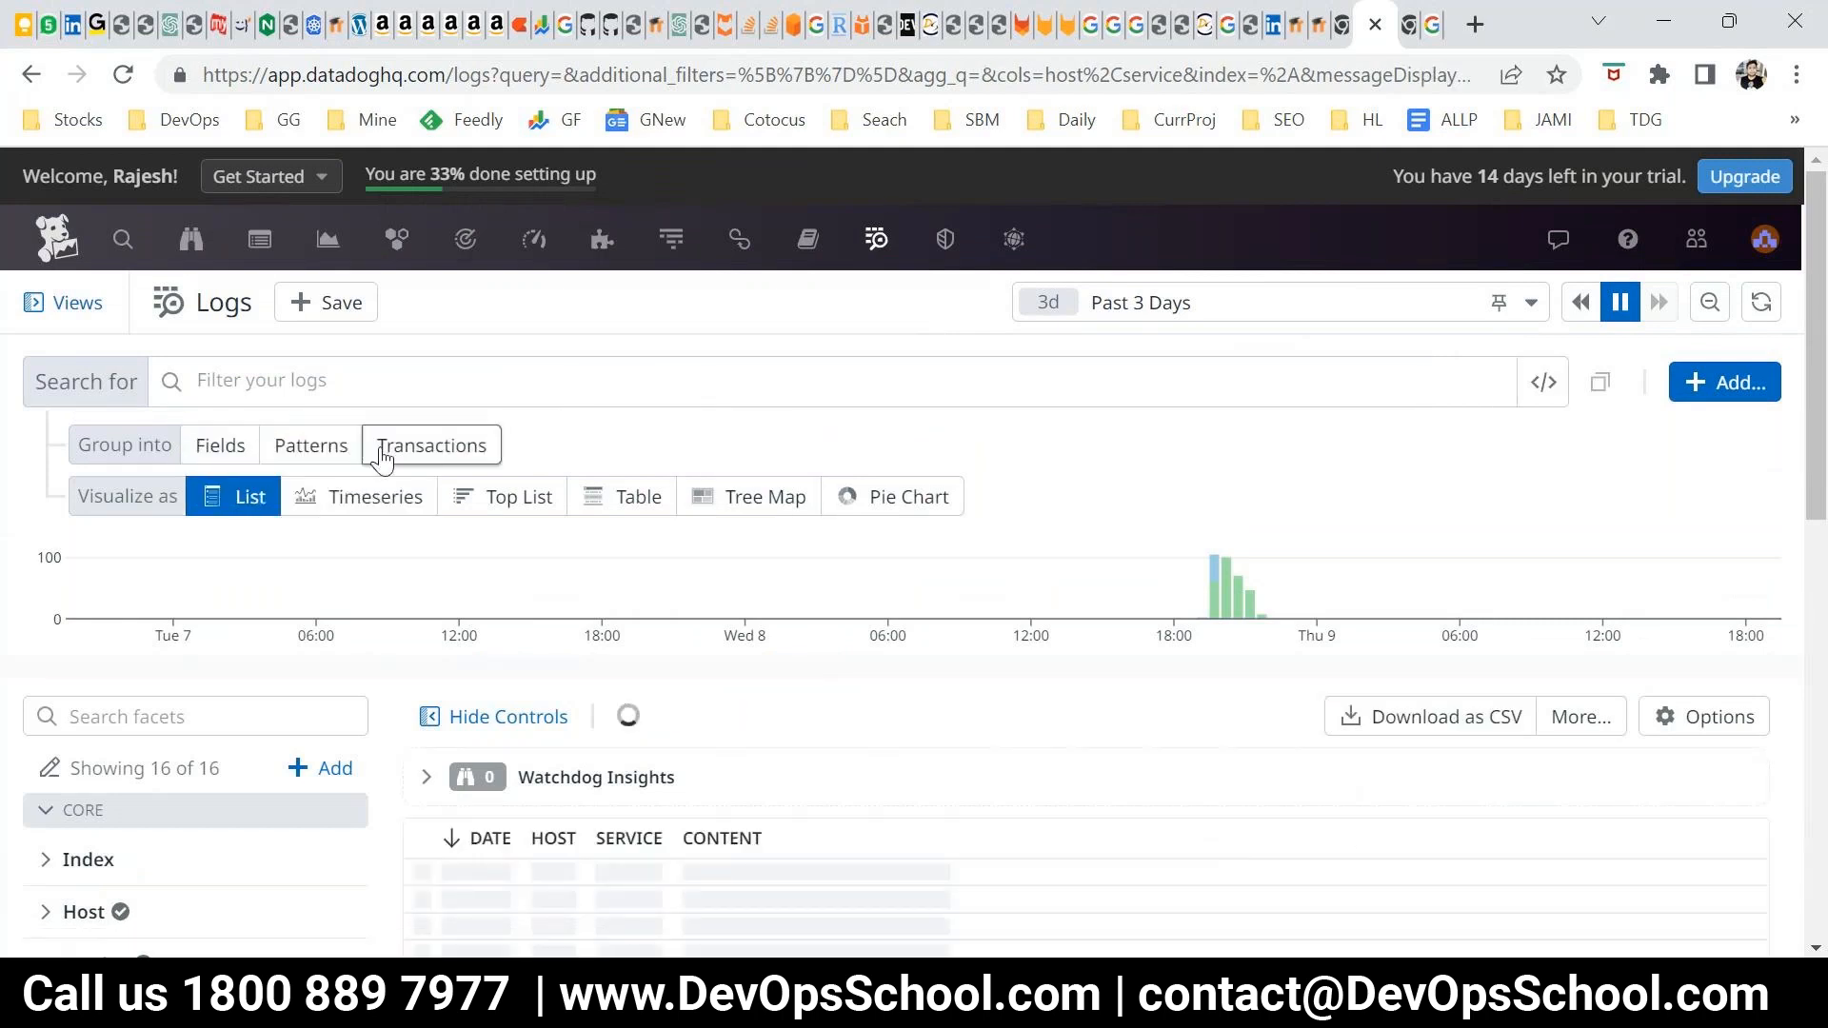
{"action": "left_click", "coordinate": [283, 455]}
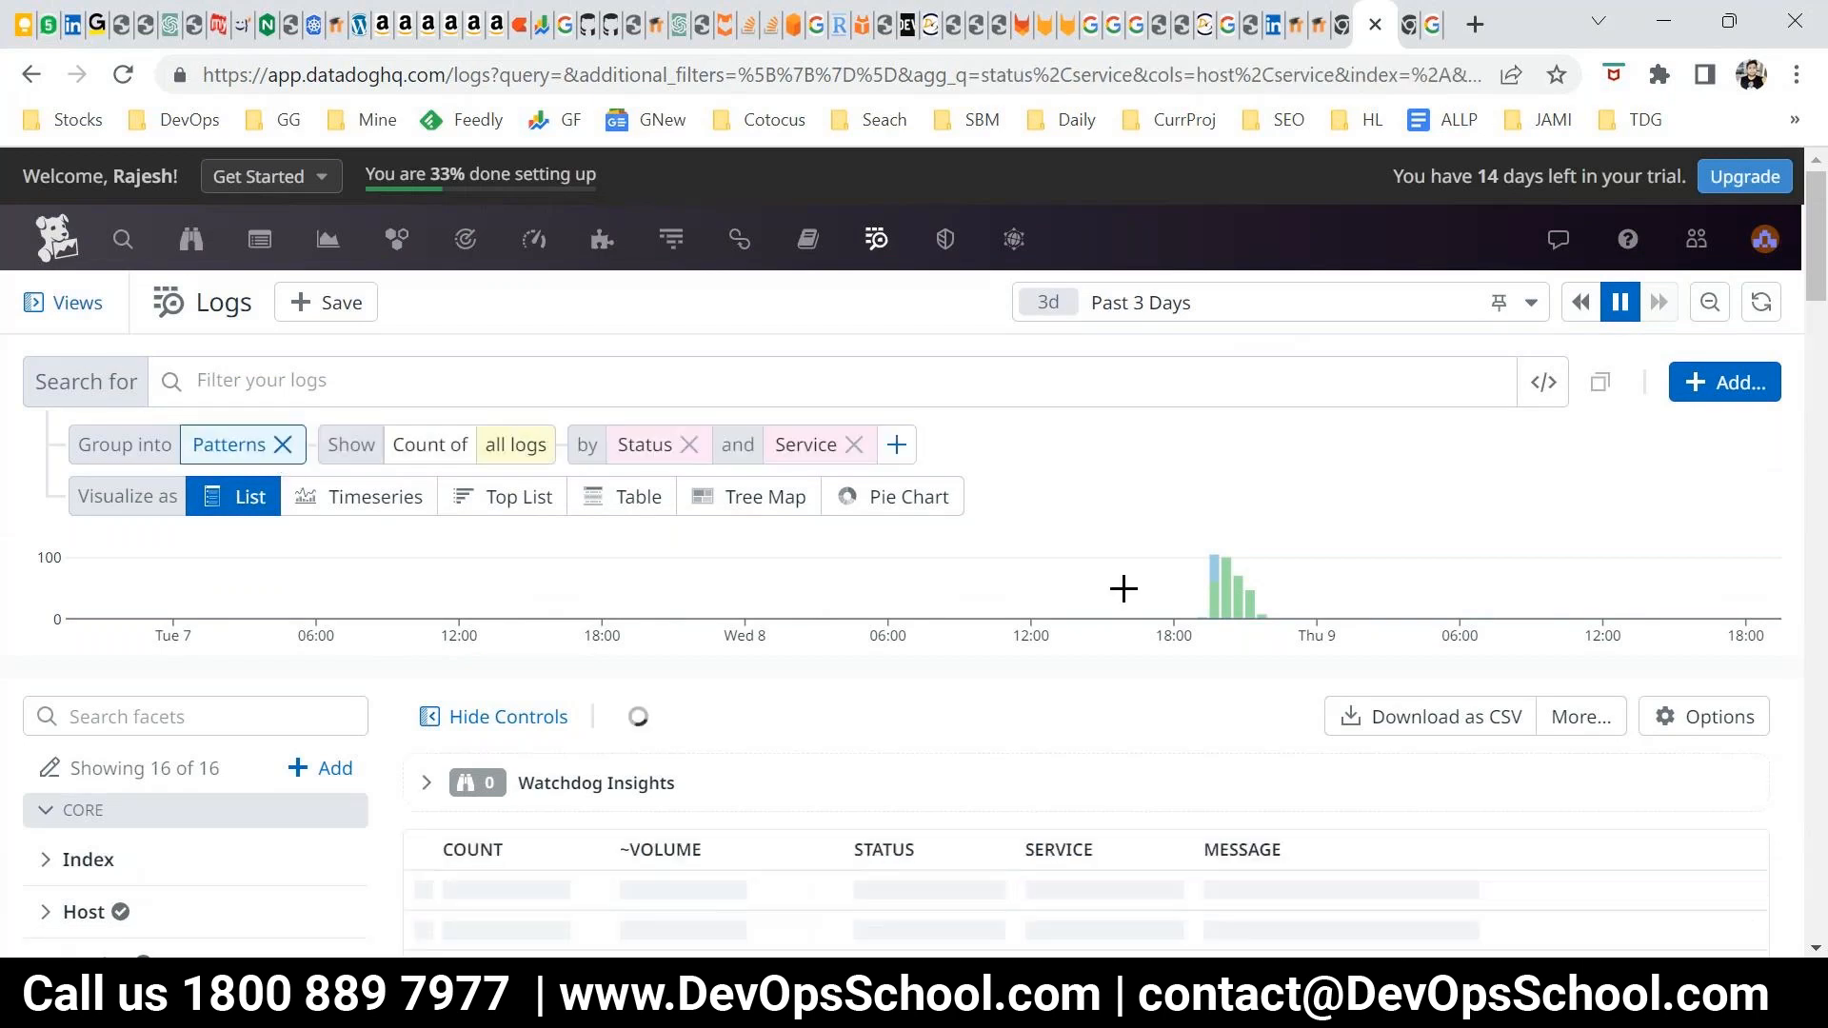
Review the log patterns list, comparing each pattern's count, volume, status, service and message
{"action": "scroll", "coordinate": [1133, 592], "scroll_direction": "down", "scroll_amount": 1}
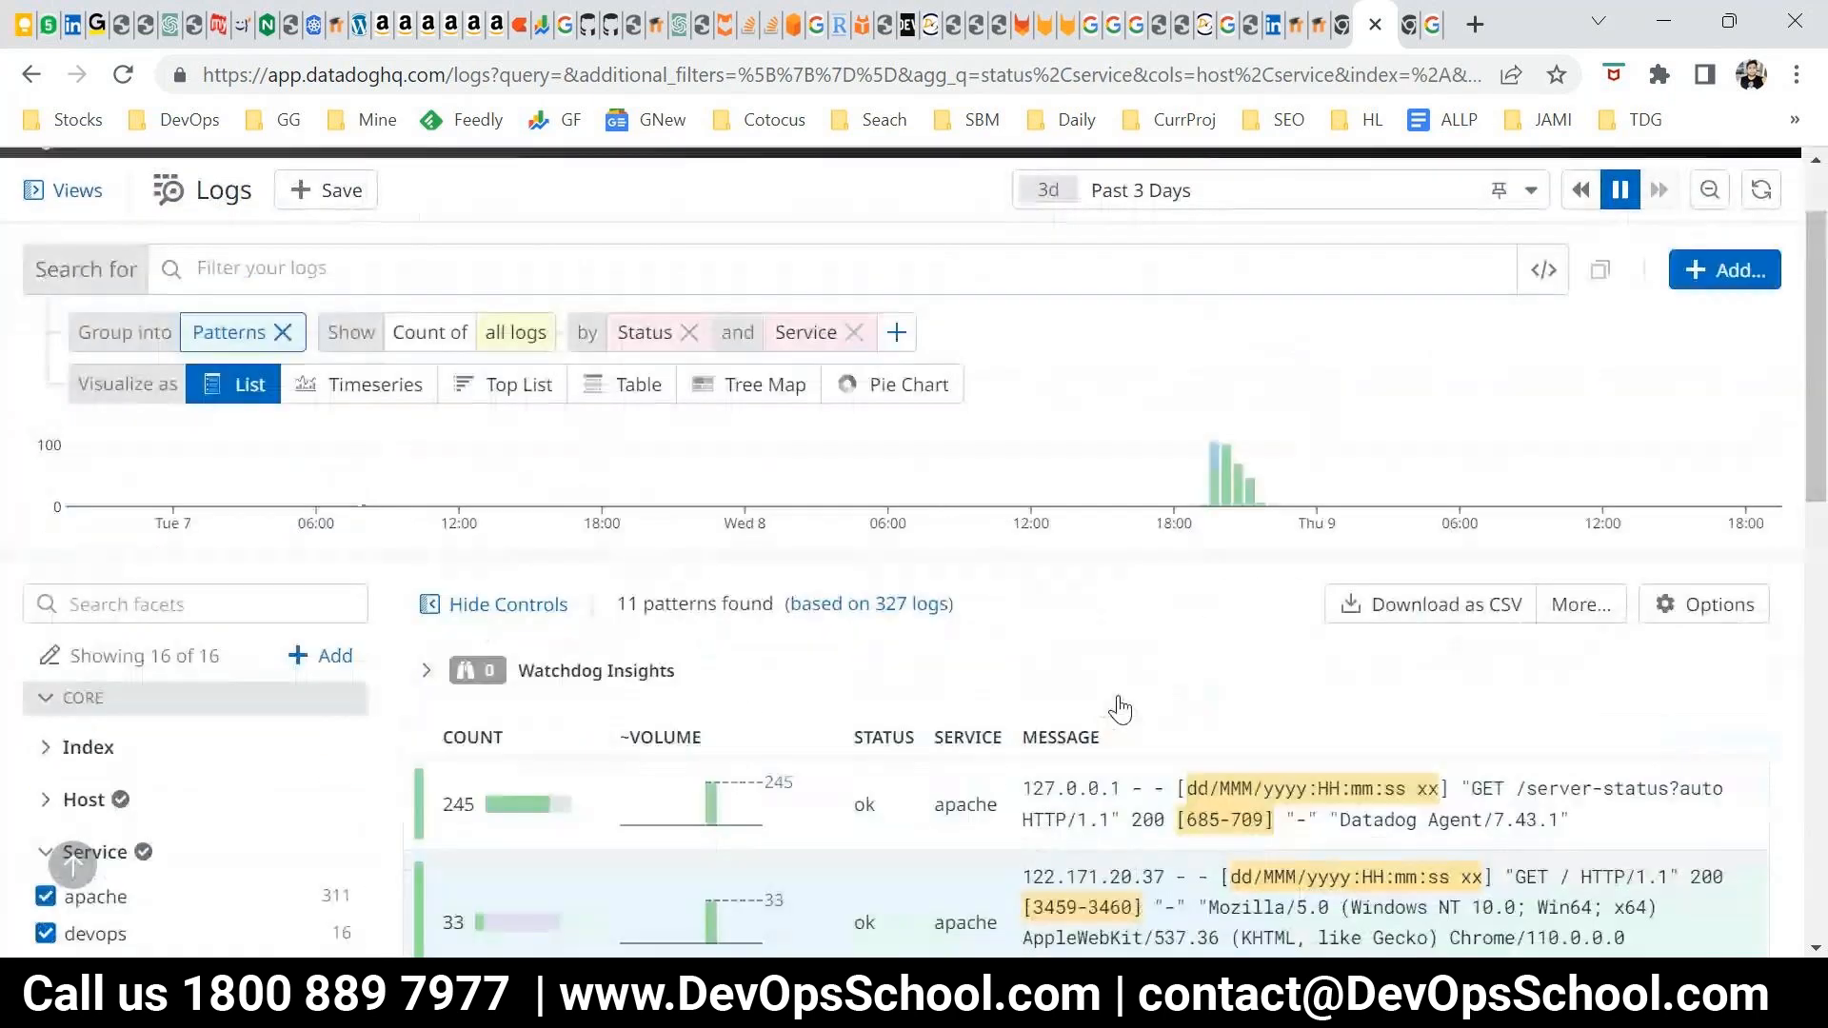
{"action": "scroll", "coordinate": [1120, 709], "scroll_direction": "up", "scroll_amount": 1}
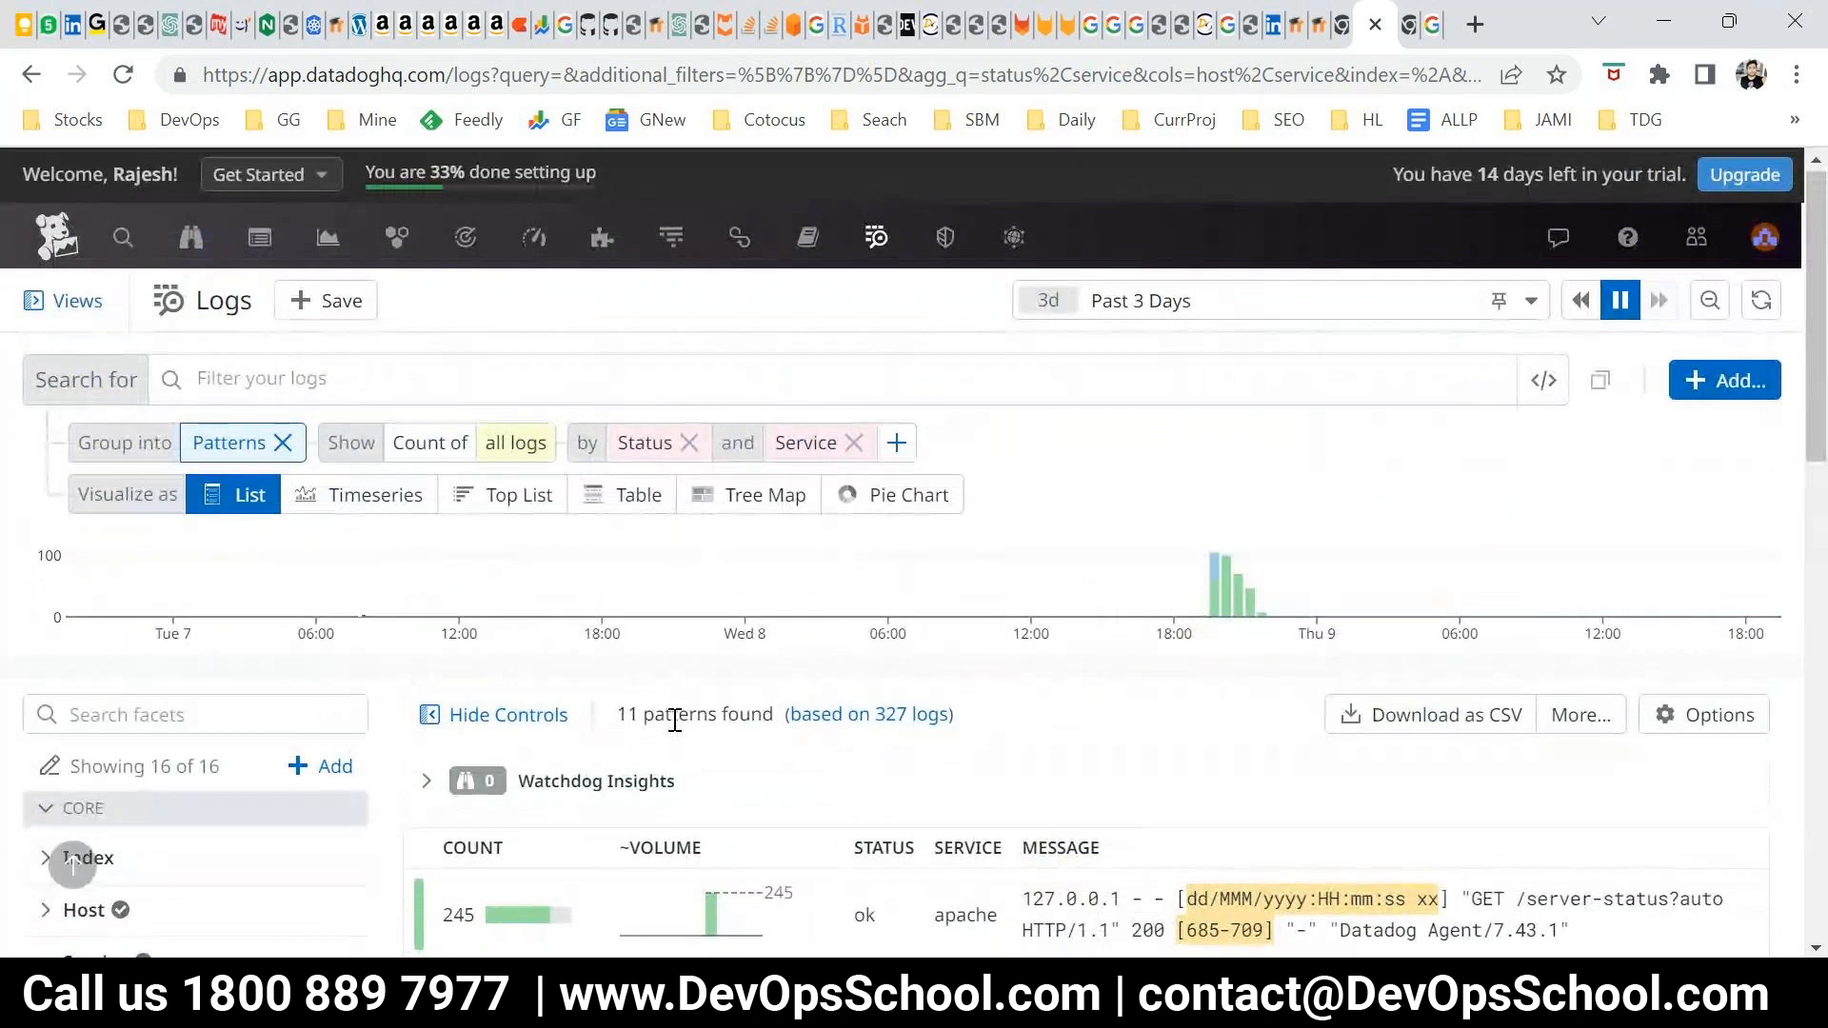
{"action": "scroll", "coordinate": [676, 724], "scroll_direction": "down", "scroll_amount": 1}
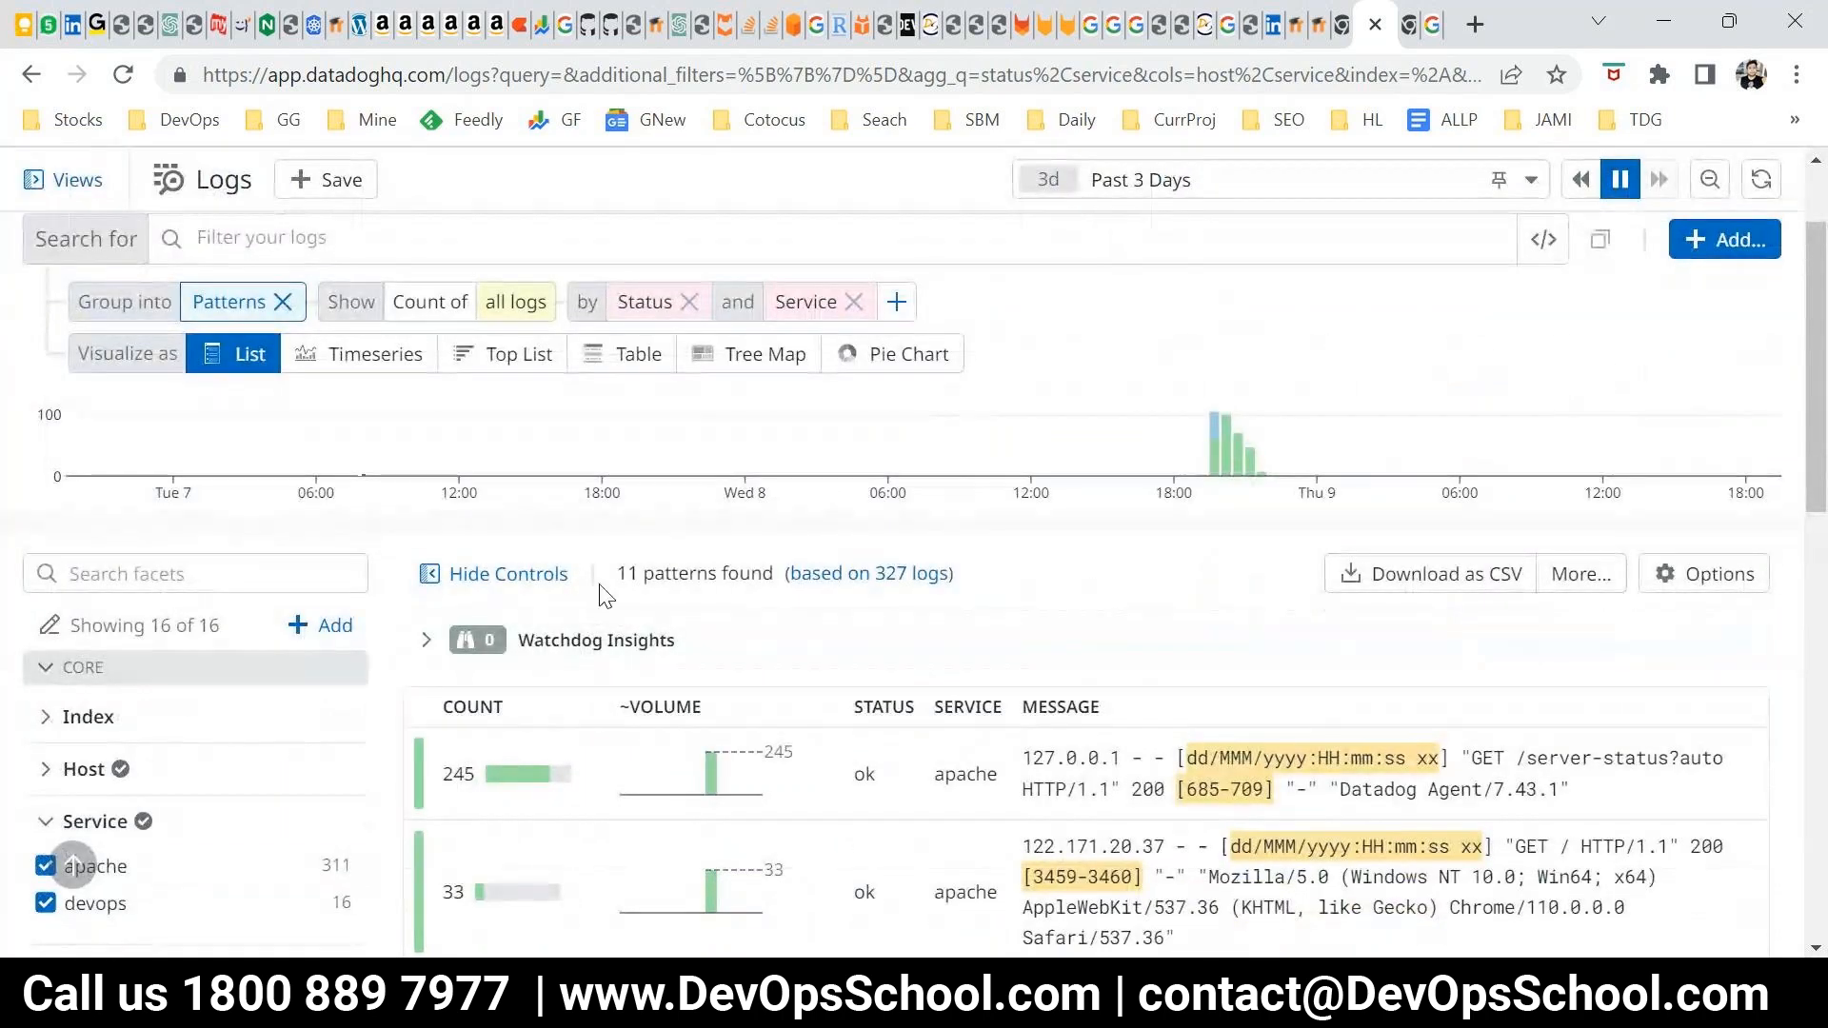
{"action": "scroll", "coordinate": [667, 600], "scroll_direction": "down", "scroll_amount": 1}
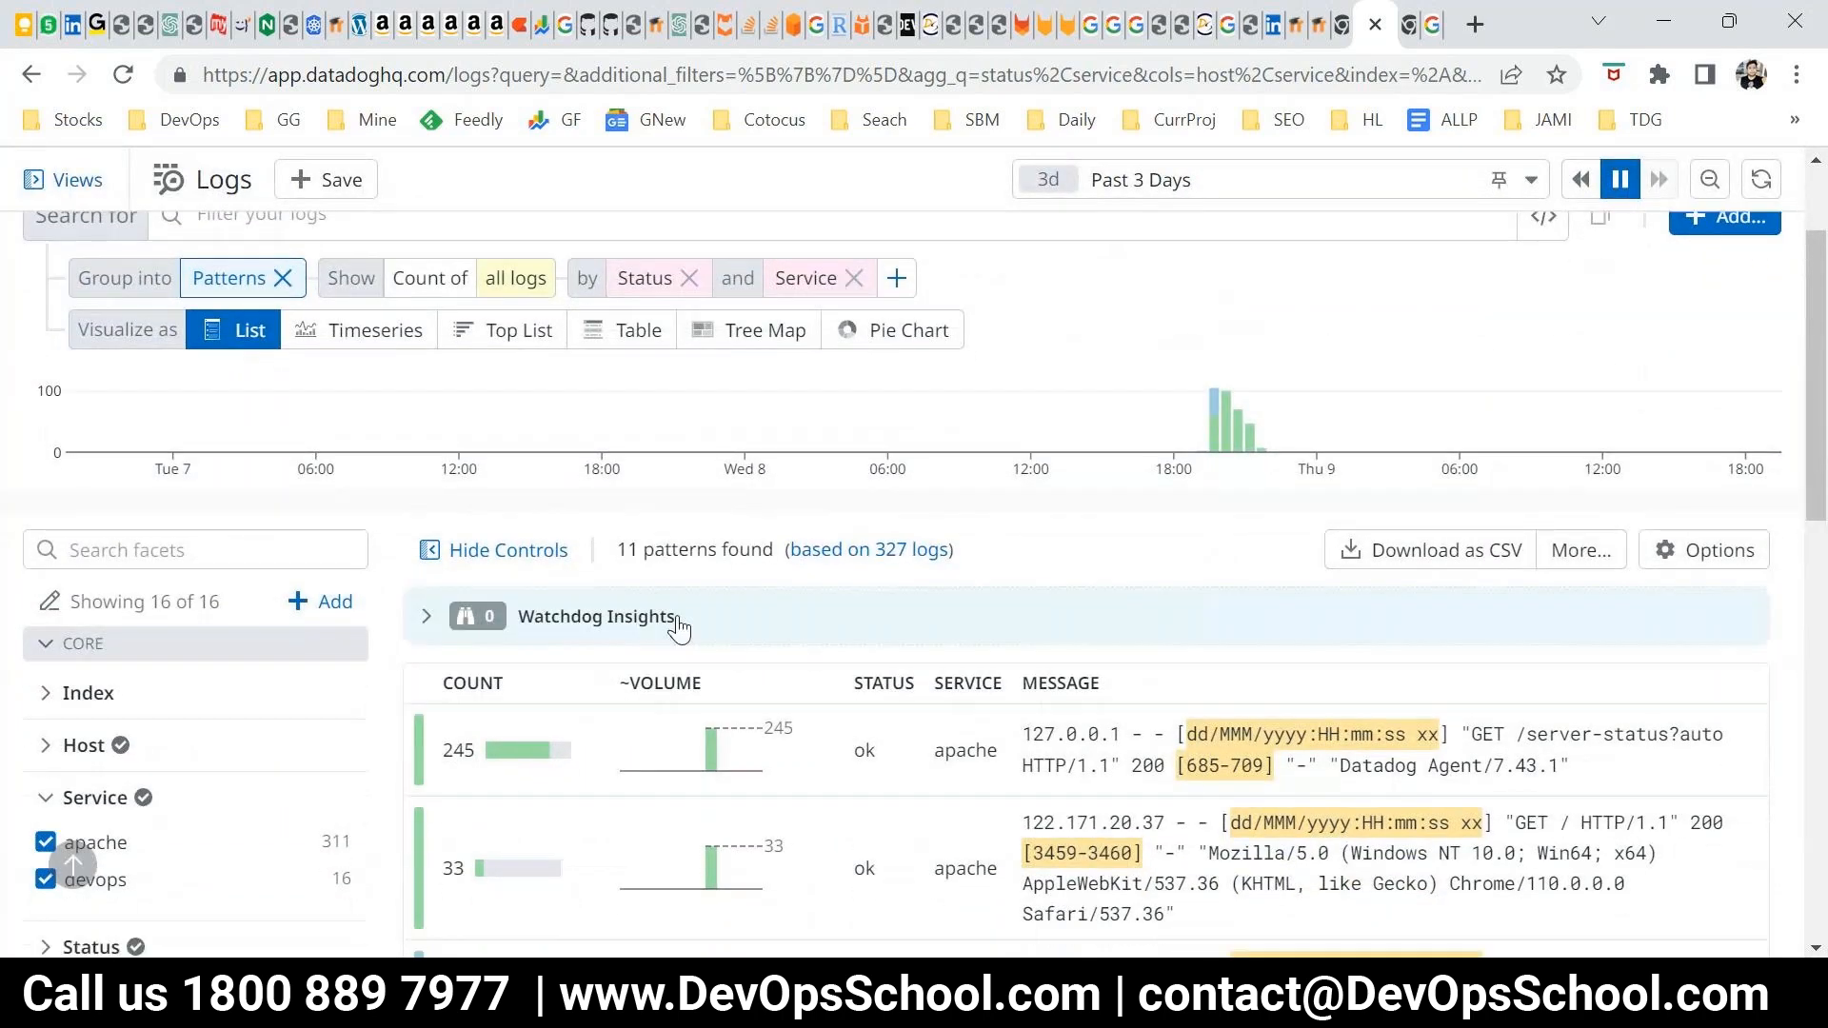
{"action": "scroll", "coordinate": [678, 628], "scroll_direction": "down", "scroll_amount": 2}
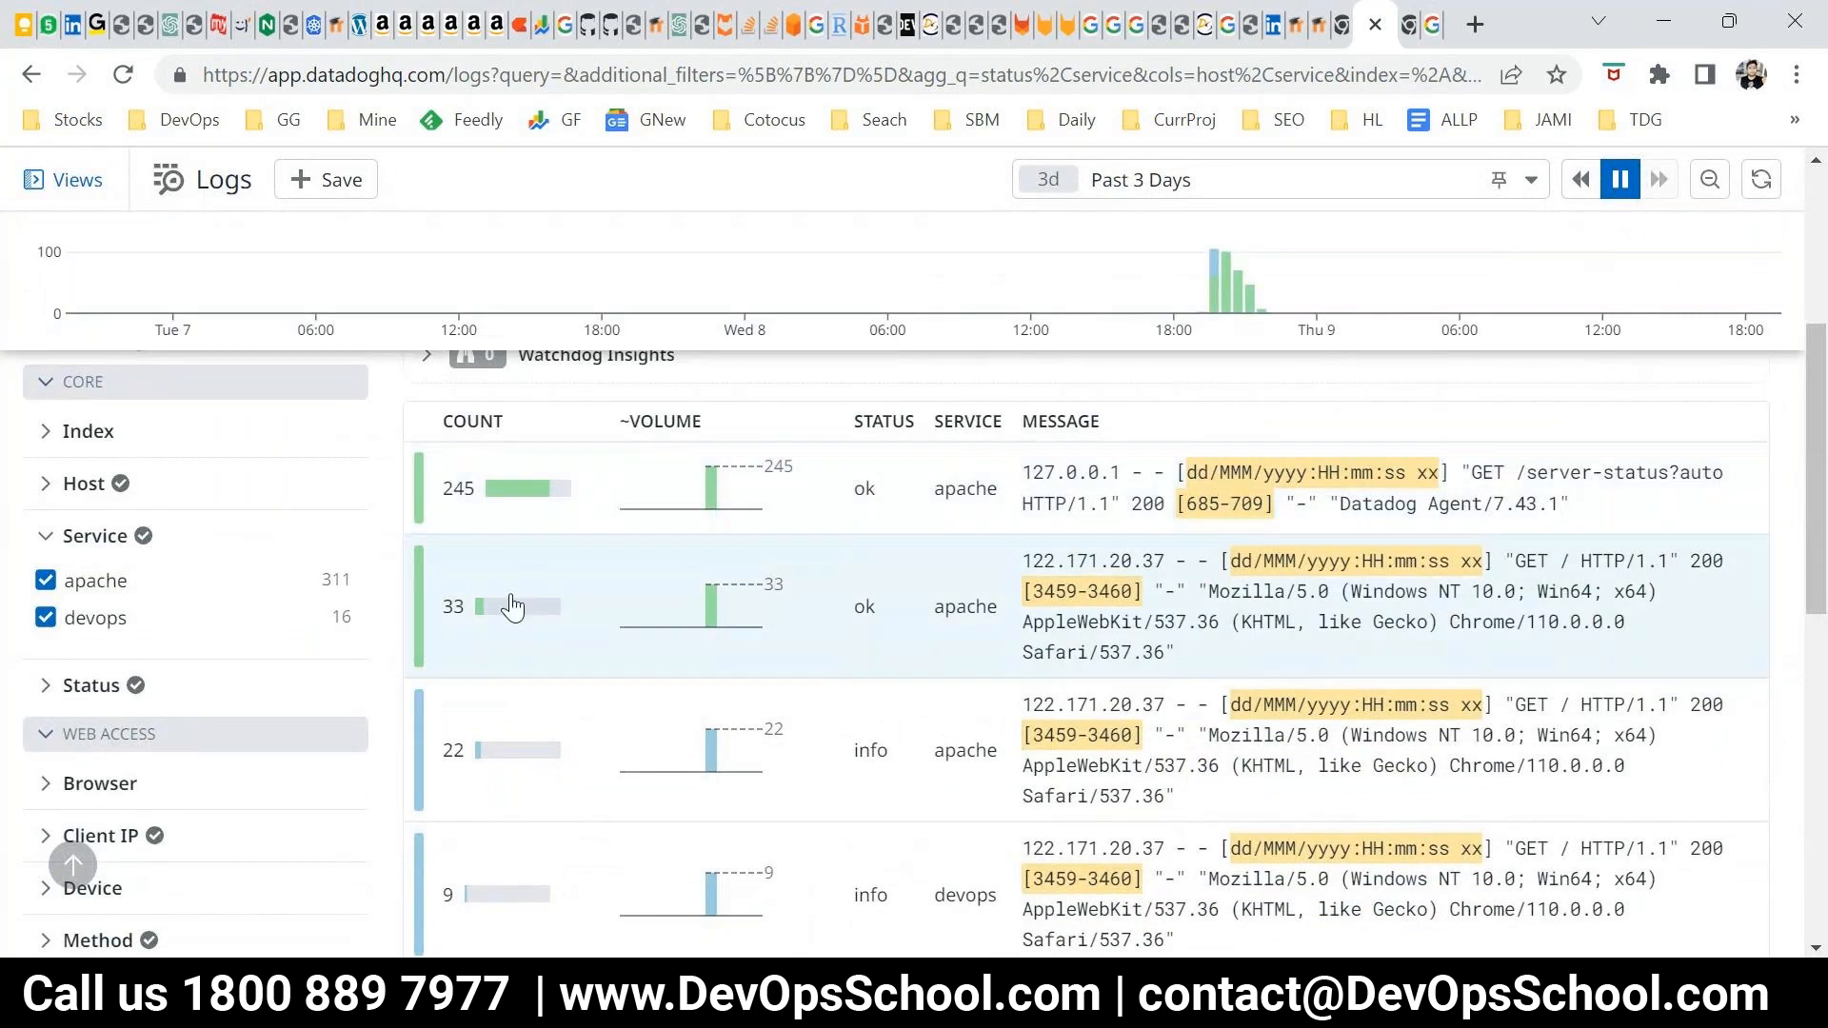
{"action": "scroll", "coordinate": [544, 672], "scroll_direction": "down", "scroll_amount": 1}
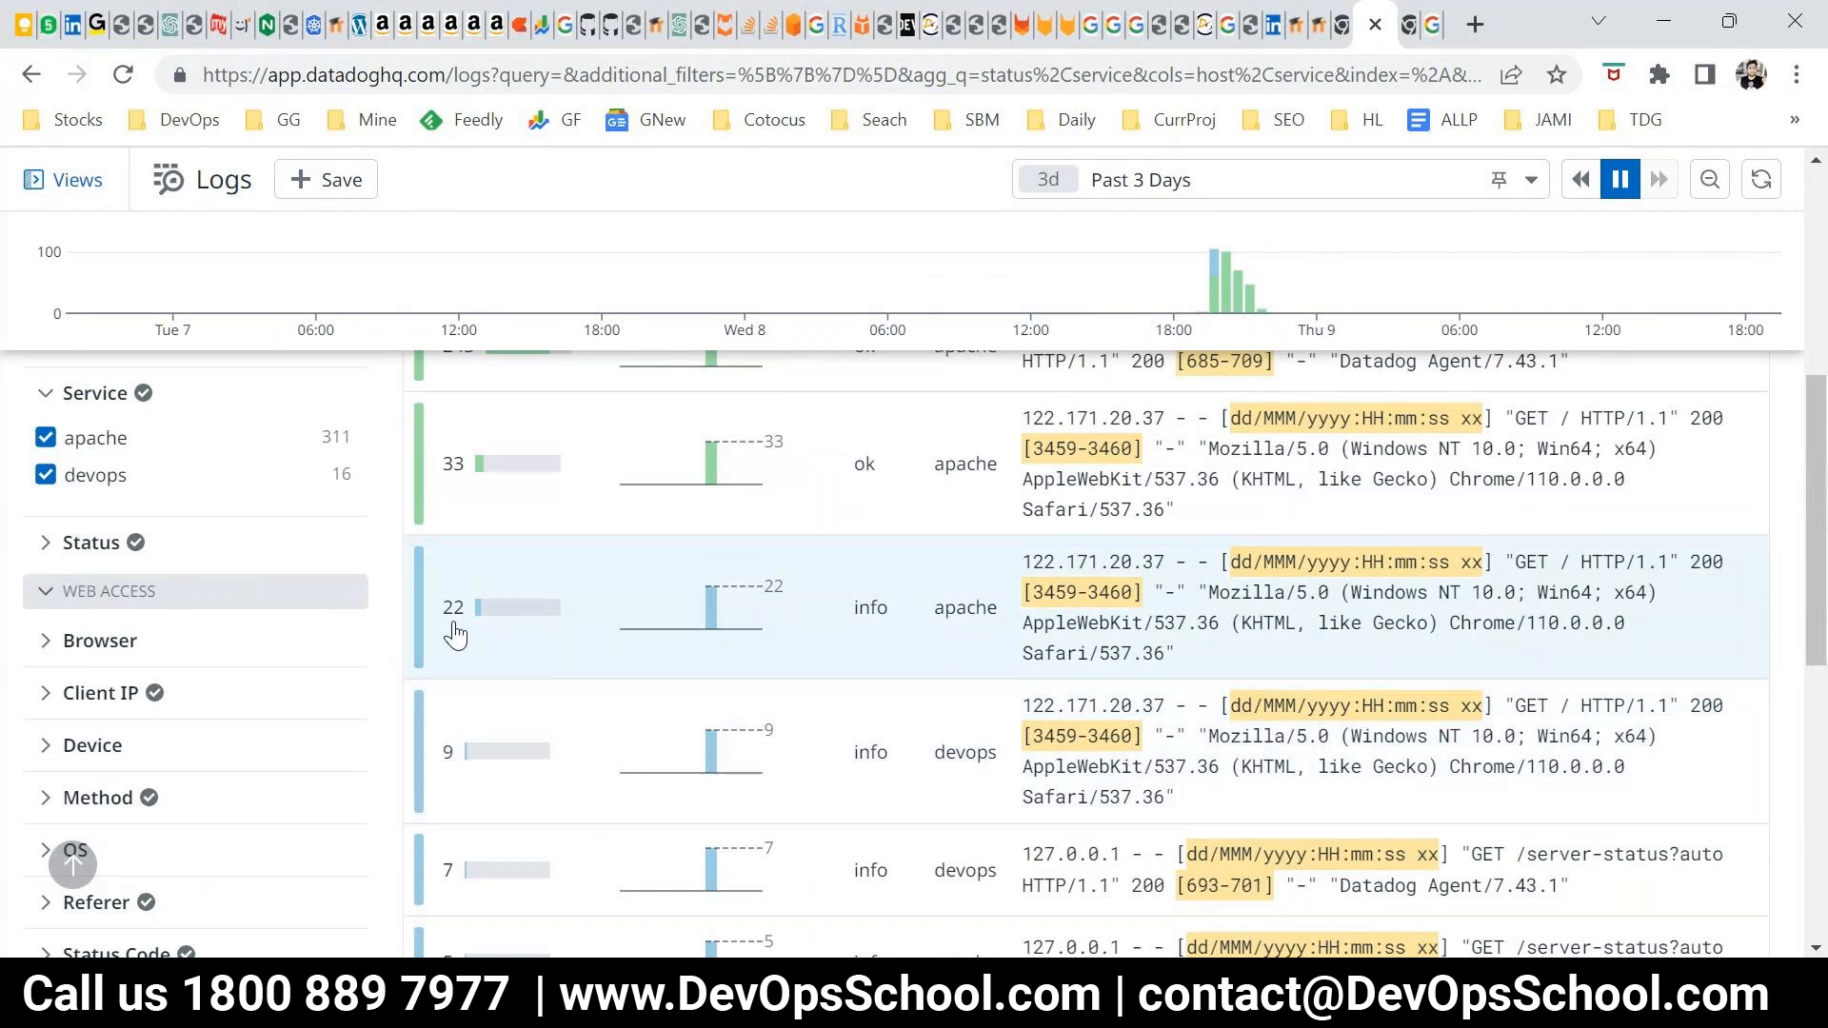
{"action": "scroll", "coordinate": [1077, 706], "scroll_direction": "down", "scroll_amount": 6}
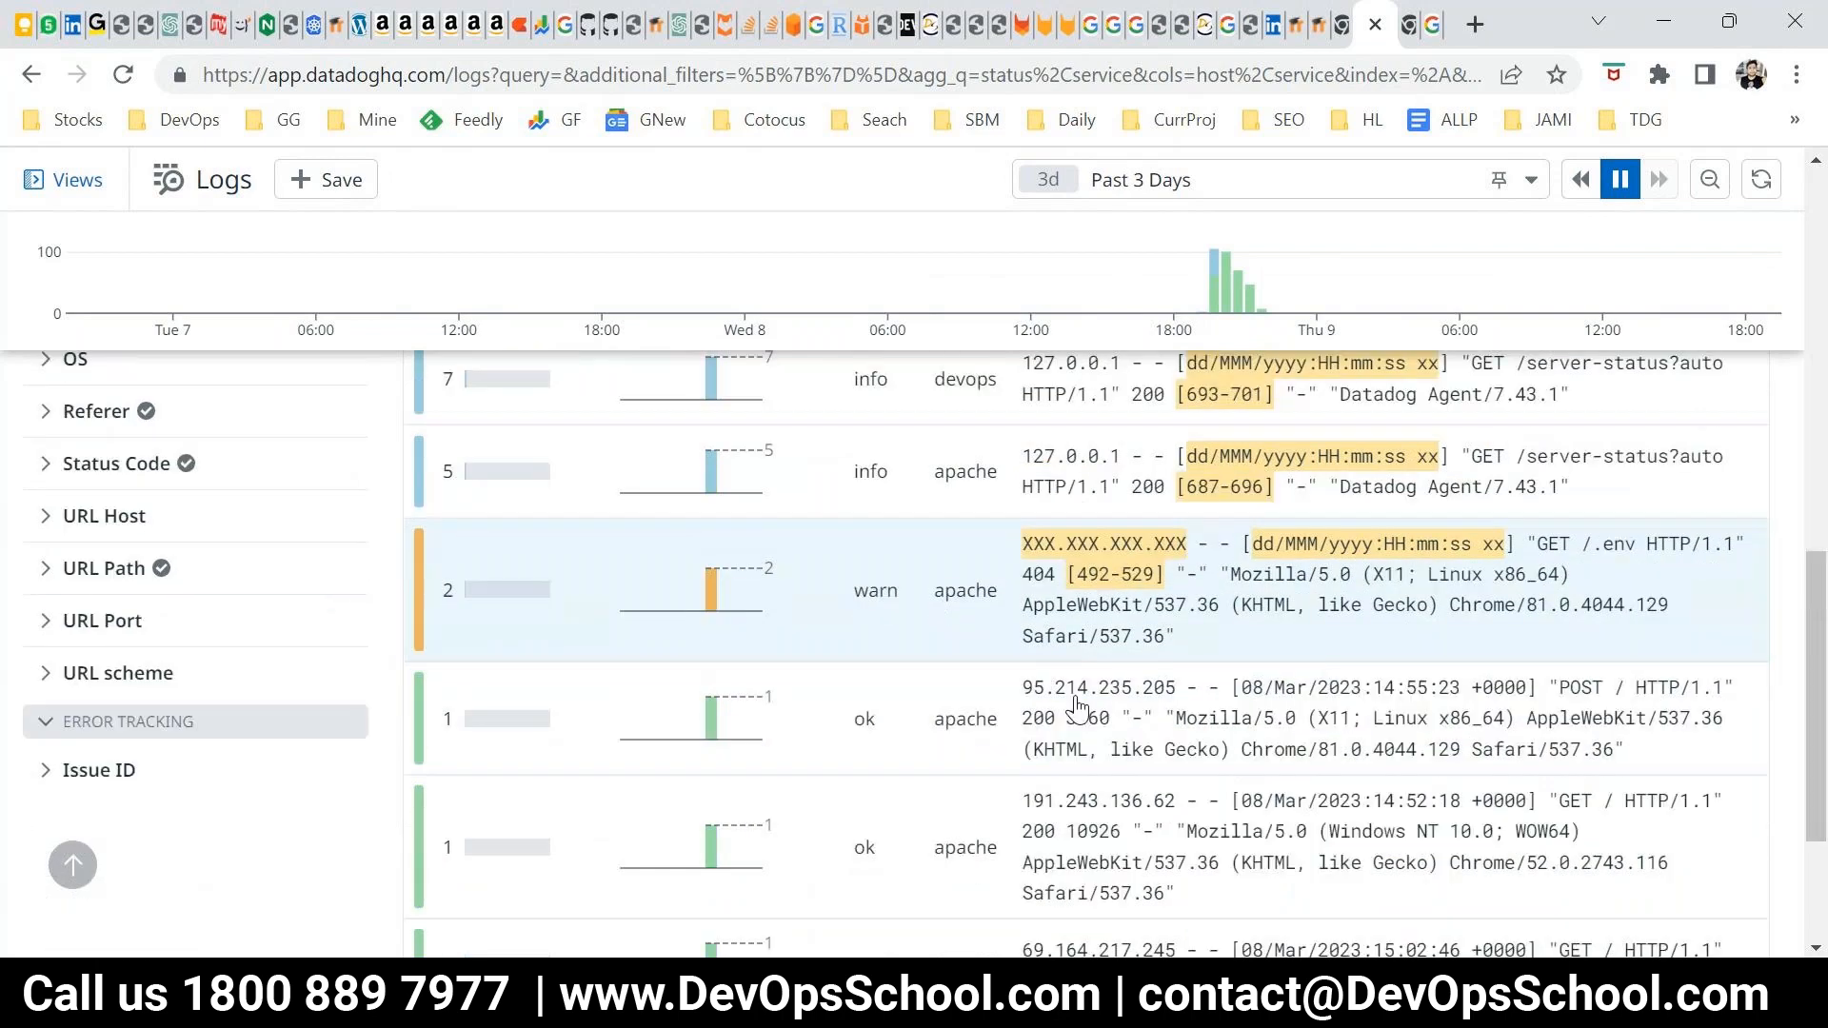
Inspect the value distribution of the [3459-3460] part in the apache info pattern and recheck the patterns list
{"action": "scroll", "coordinate": [1078, 710], "scroll_direction": "up", "scroll_amount": 6}
{"action": "left_click", "coordinate": [1077, 707]}
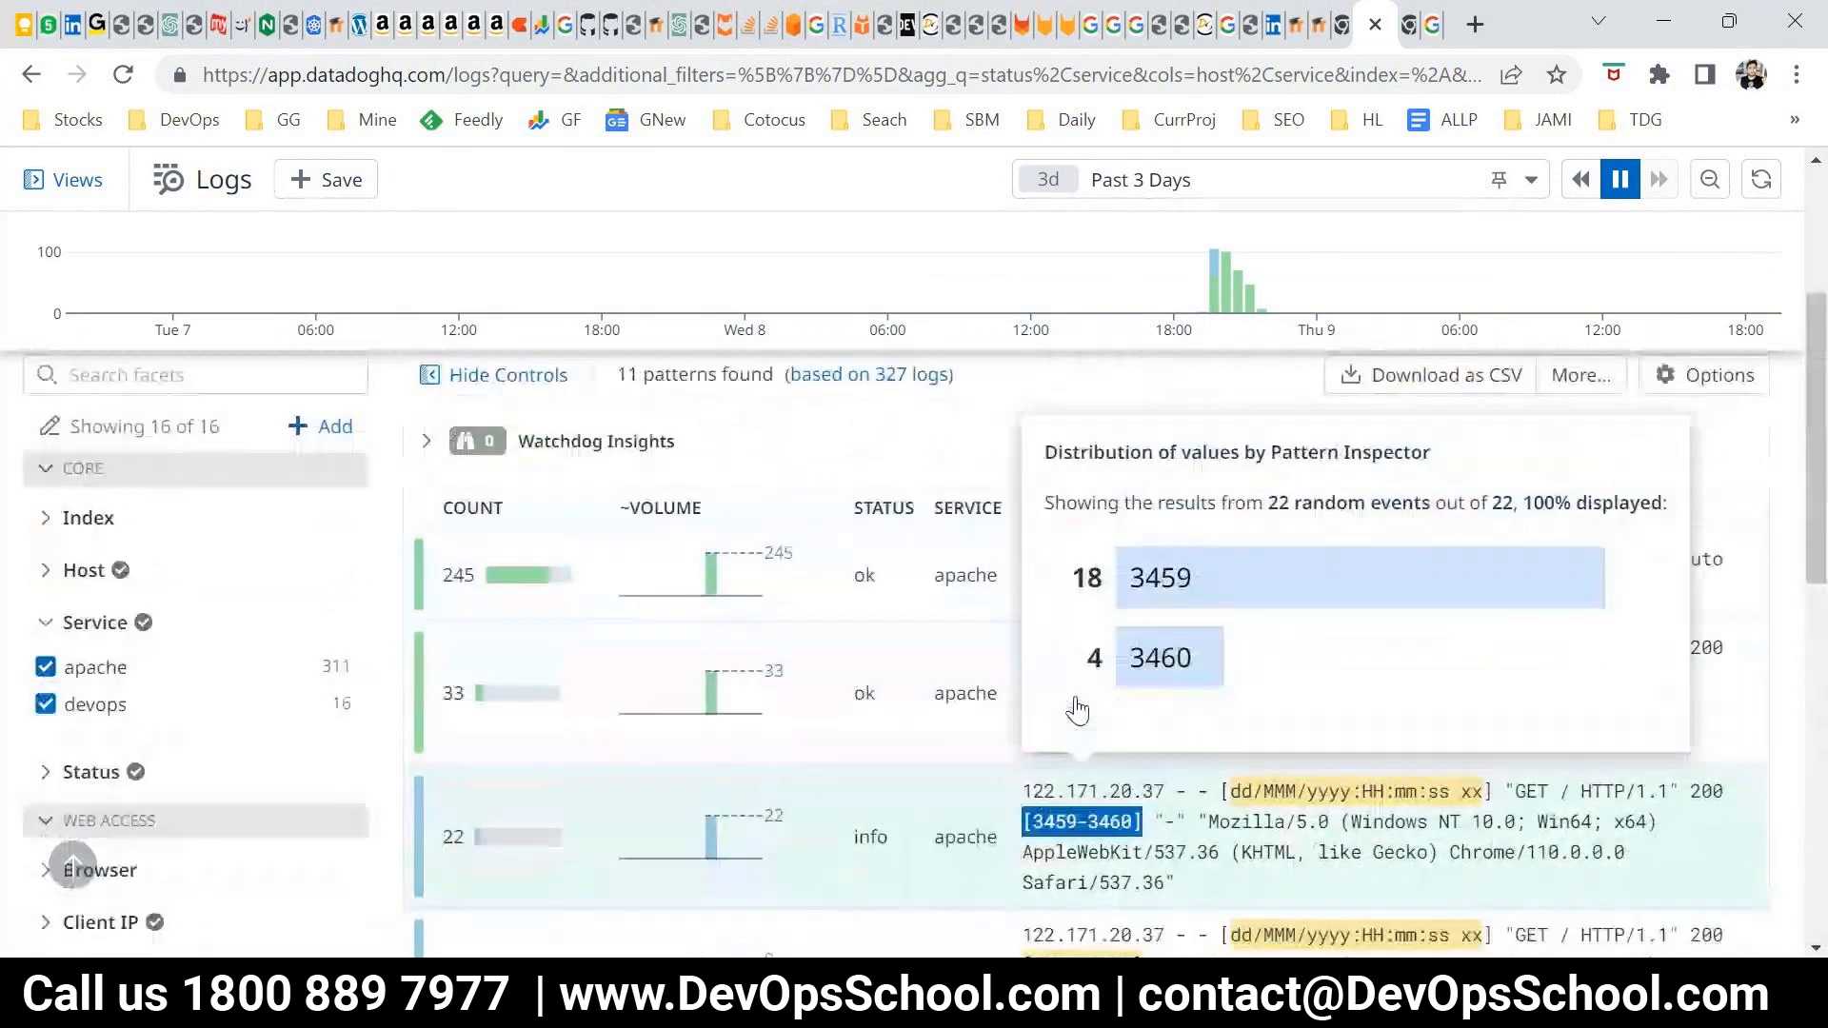
{"action": "scroll", "coordinate": [1076, 709], "scroll_direction": "up", "scroll_amount": 3}
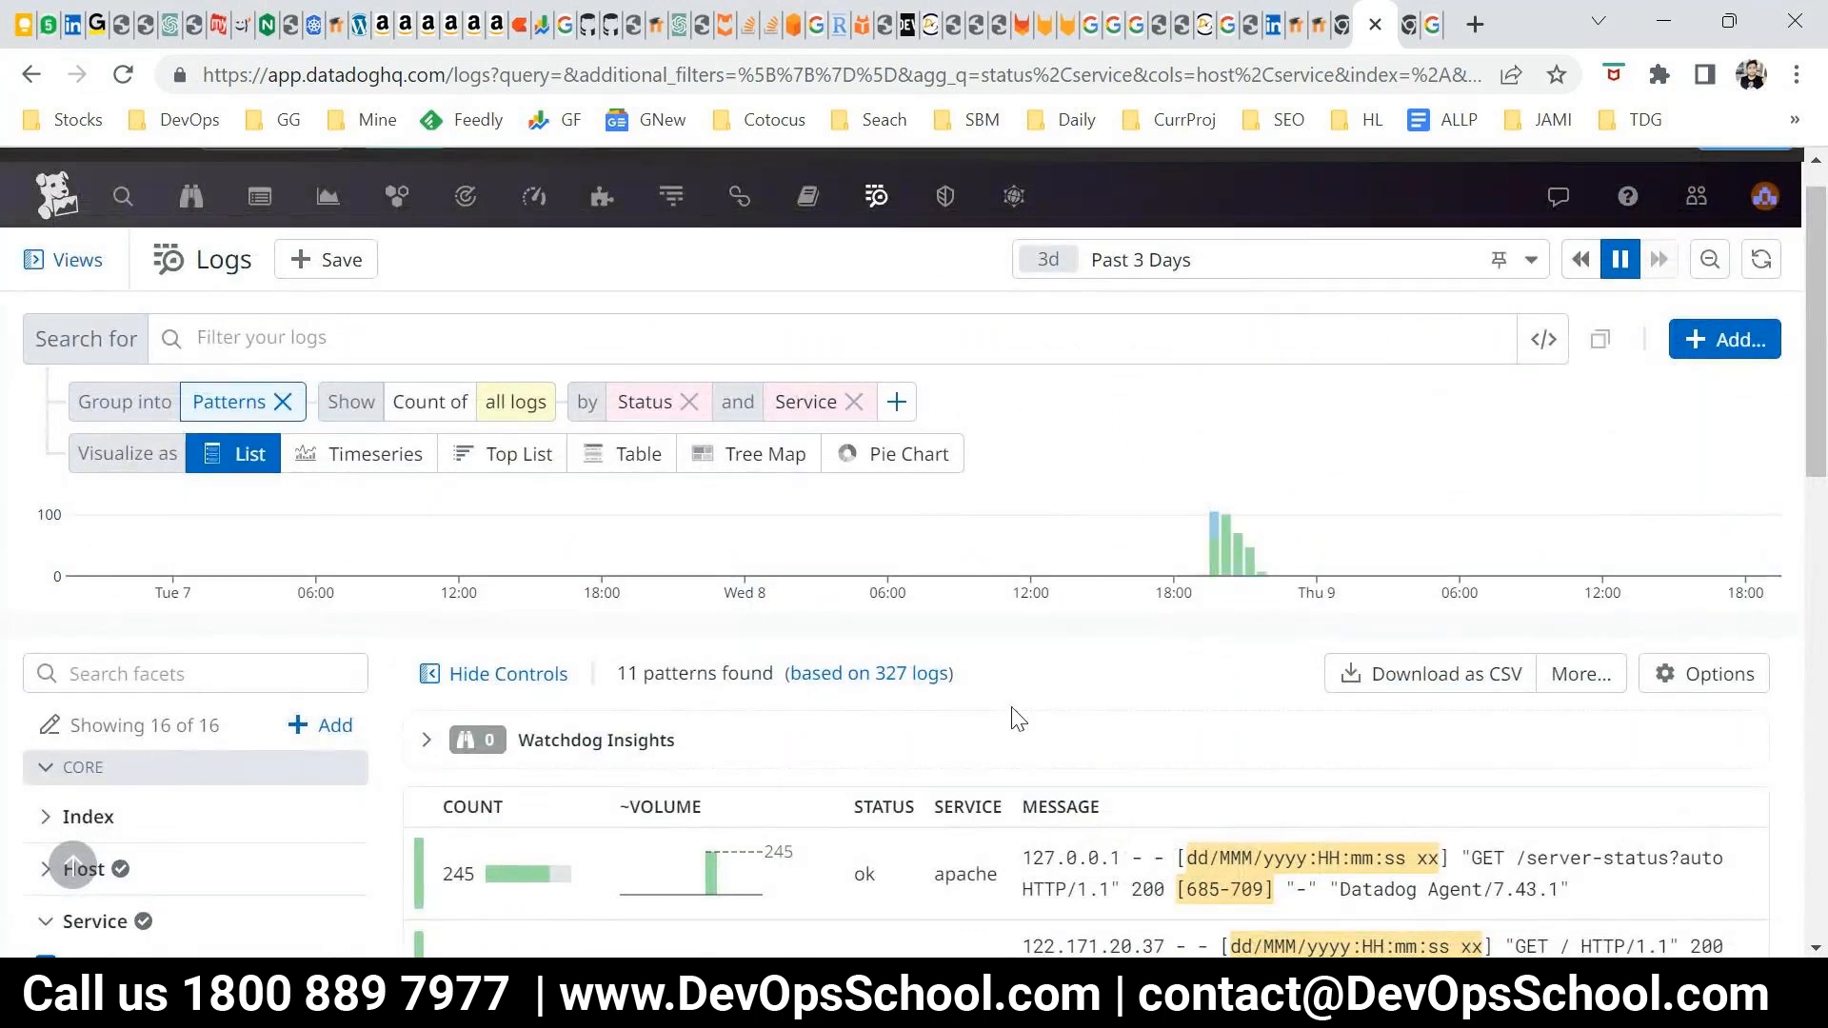
{"action": "scroll", "coordinate": [1018, 719], "scroll_direction": "down", "scroll_amount": 1}
{"action": "scroll", "coordinate": [650, 760], "scroll_direction": "down", "scroll_amount": 3}
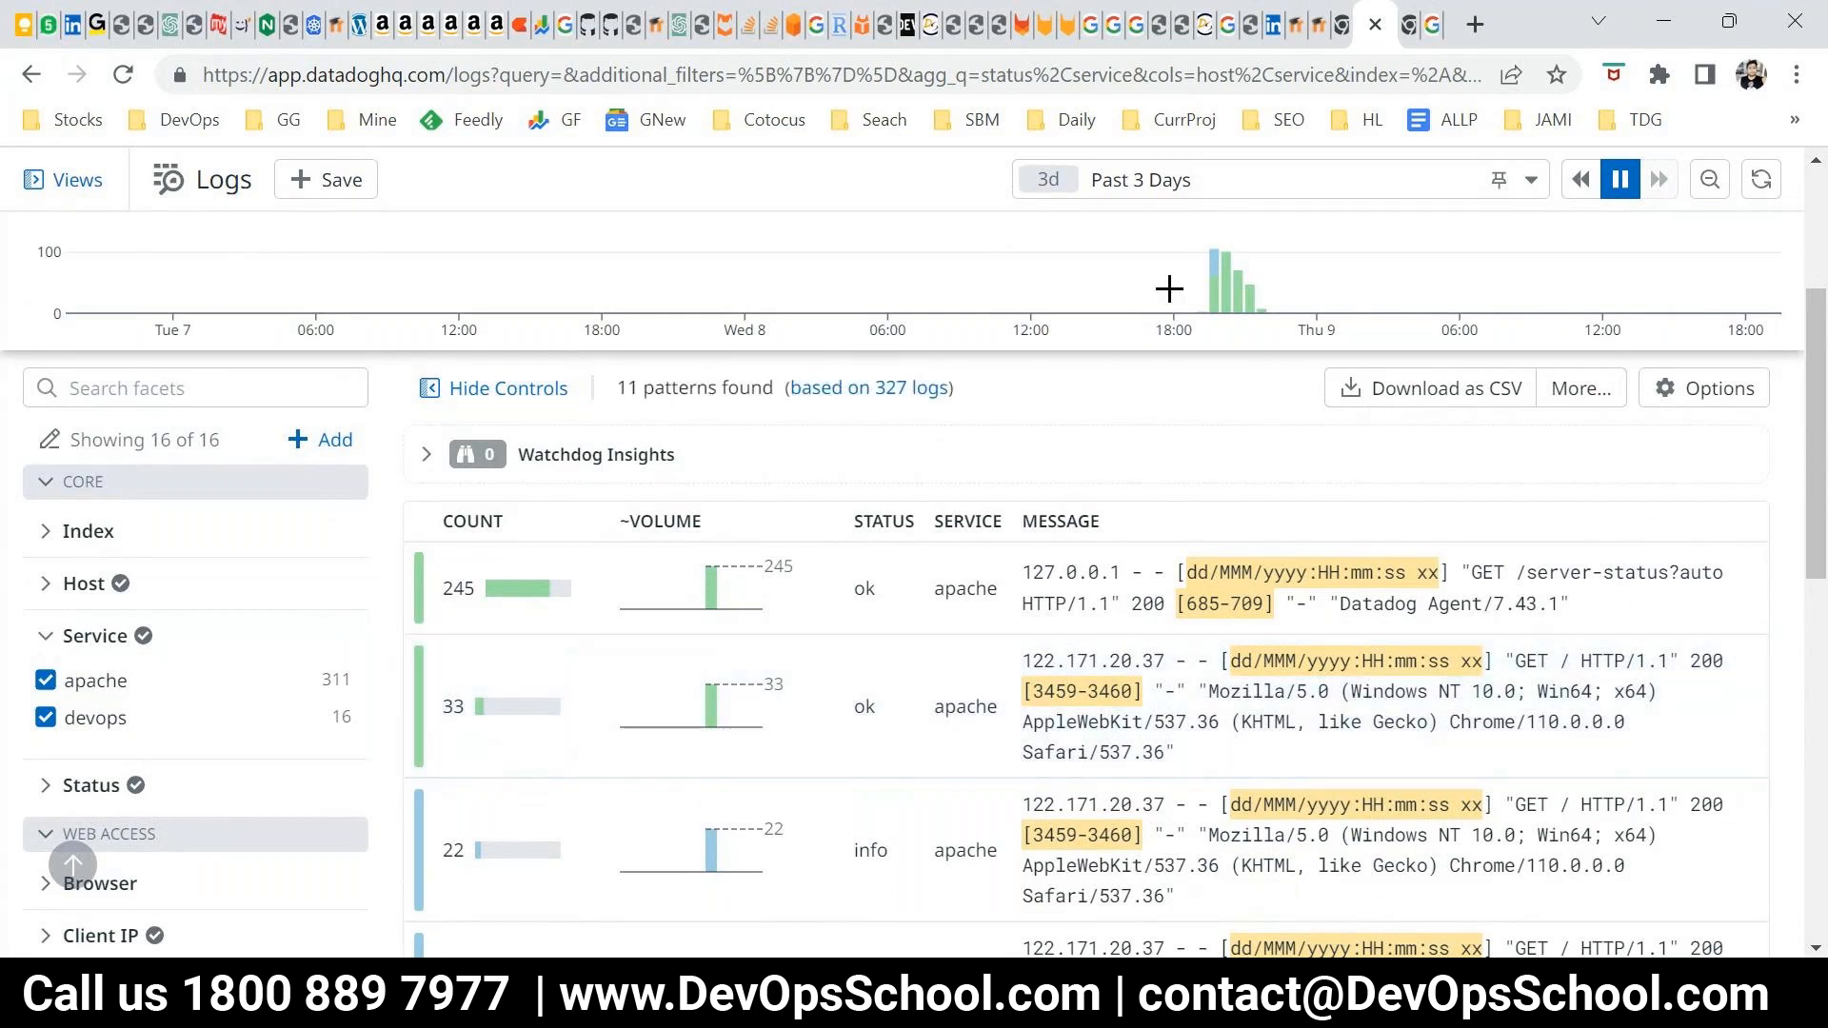
Search Google for "what is set" in a new browser tab and look over the definition results
{"action": "left_click", "coordinate": [1475, 24]}
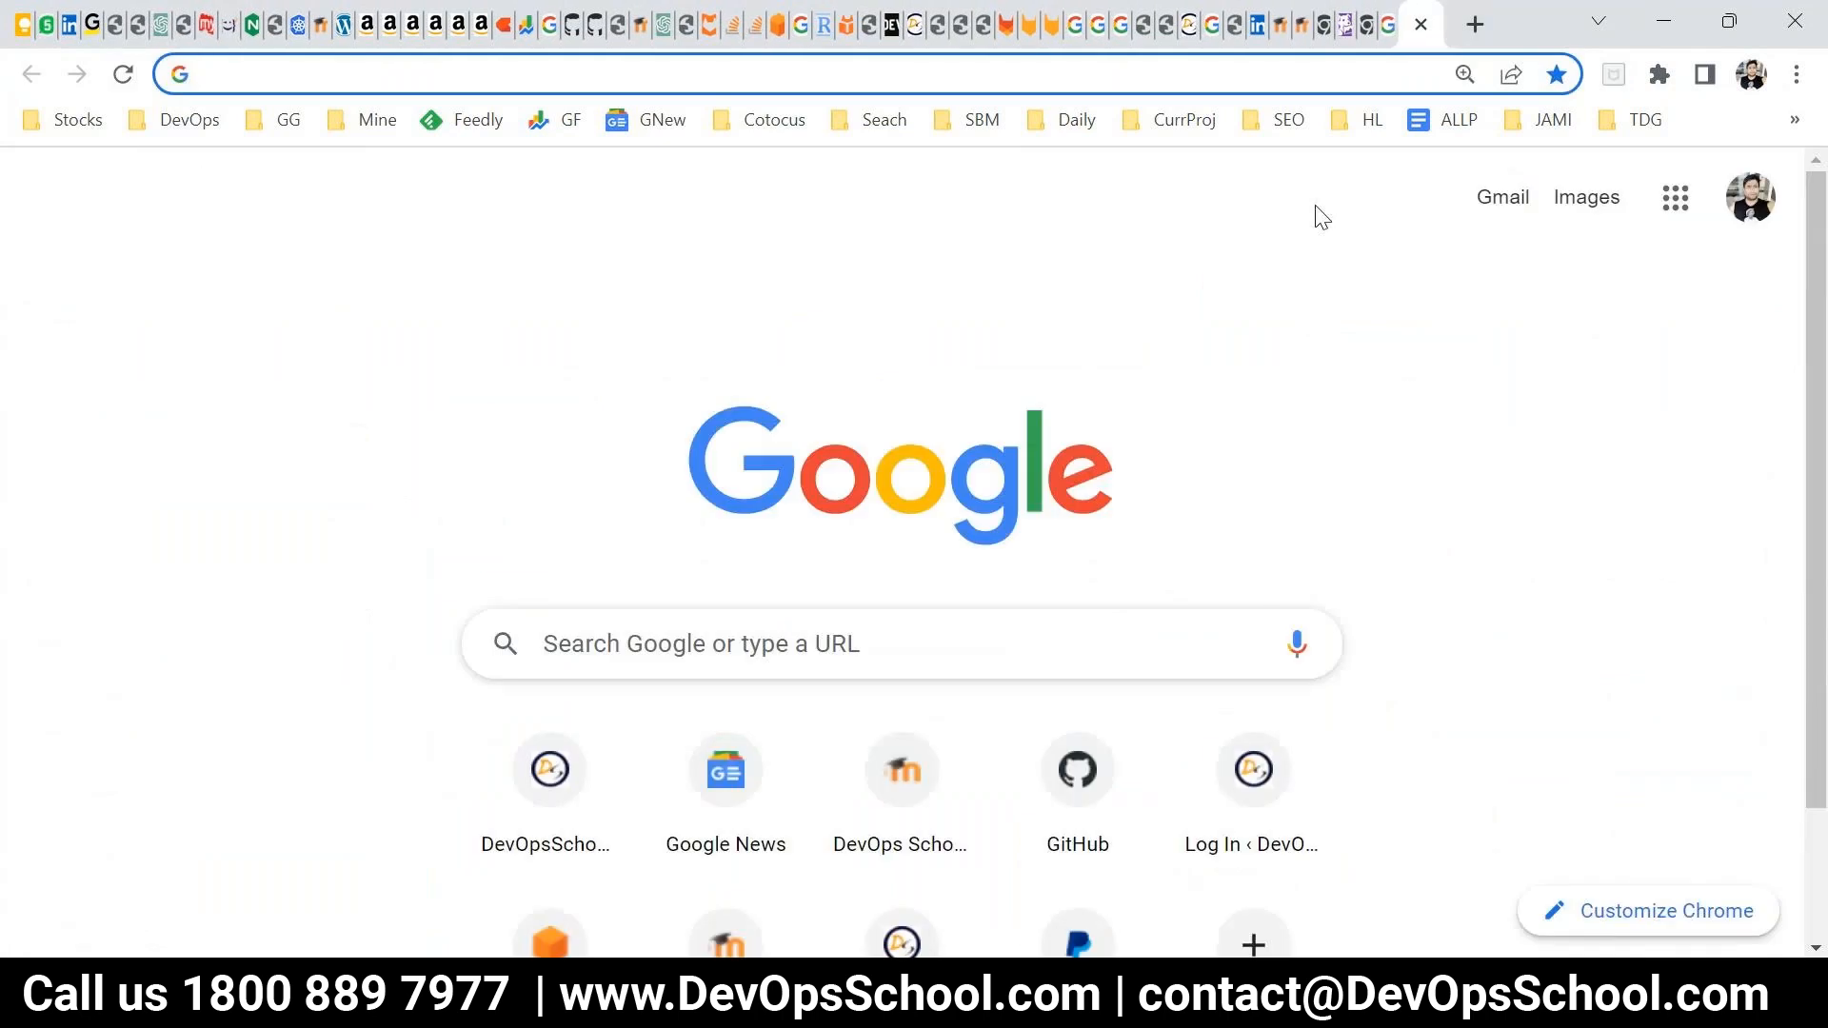
{"action": "type", "text": "what is "}
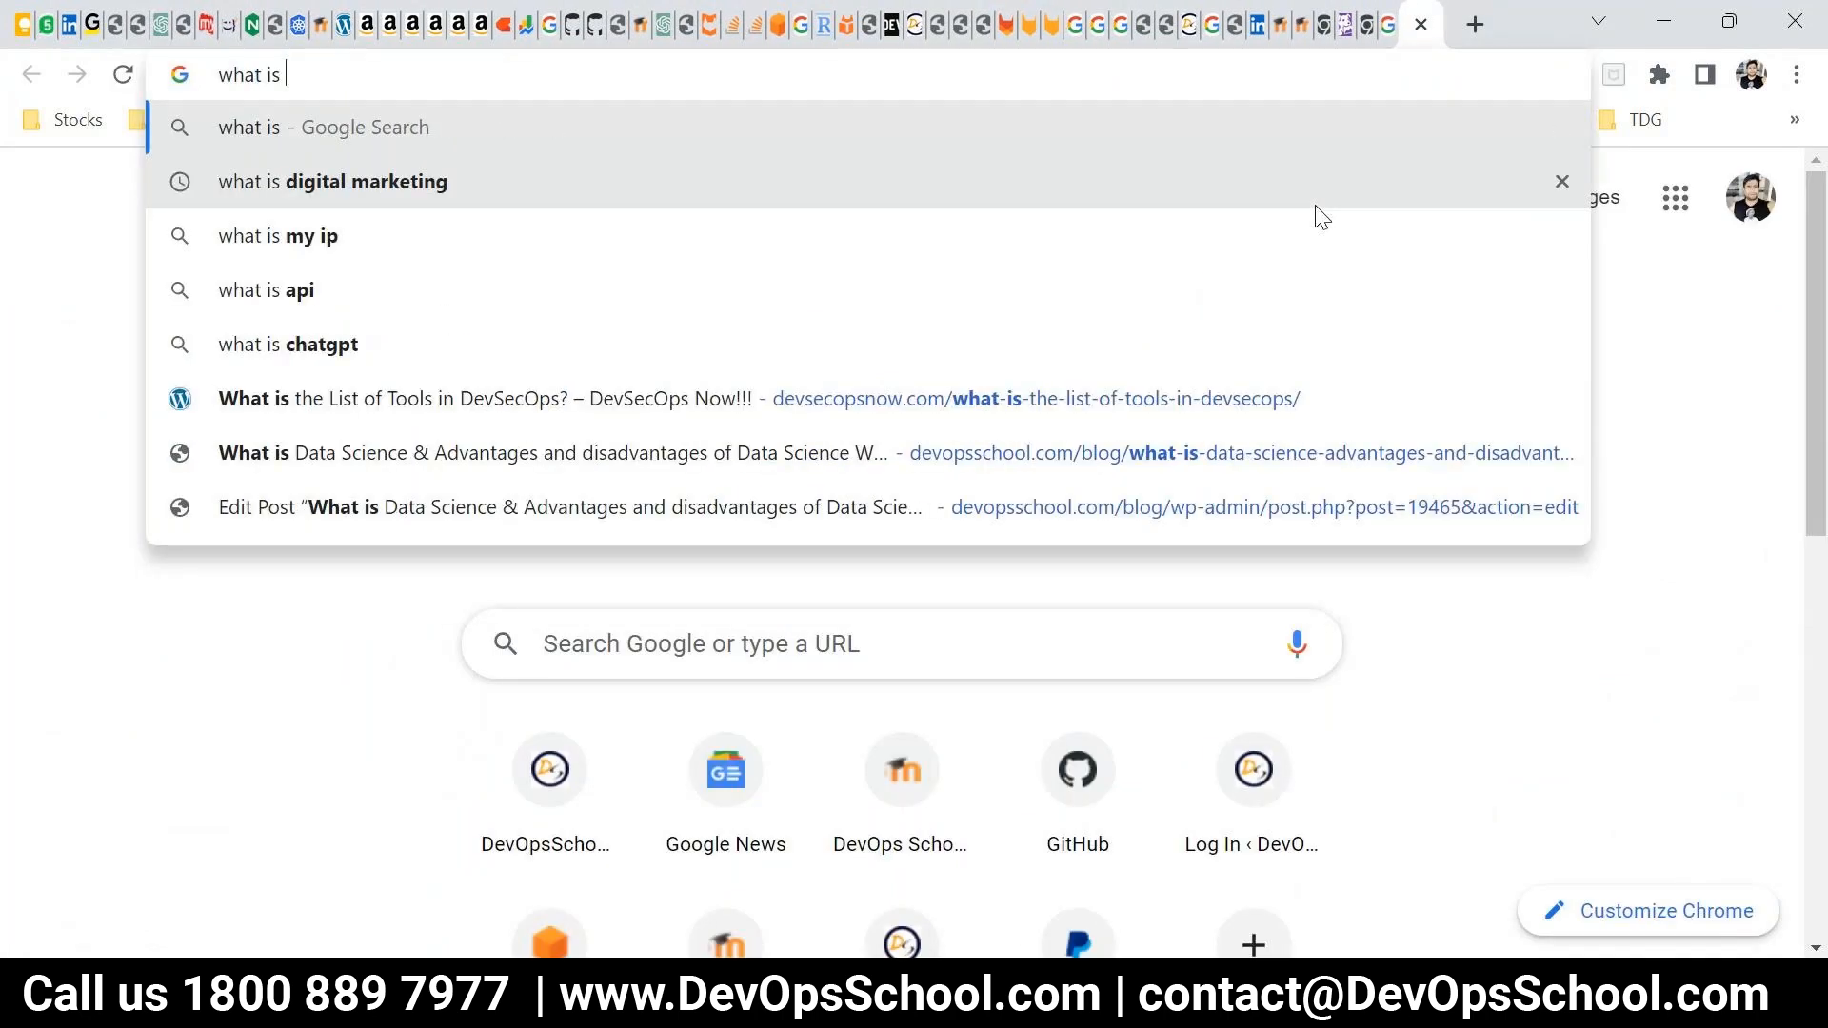
{"action": "type", "text": "set"}
{"action": "key", "text": "Return"}
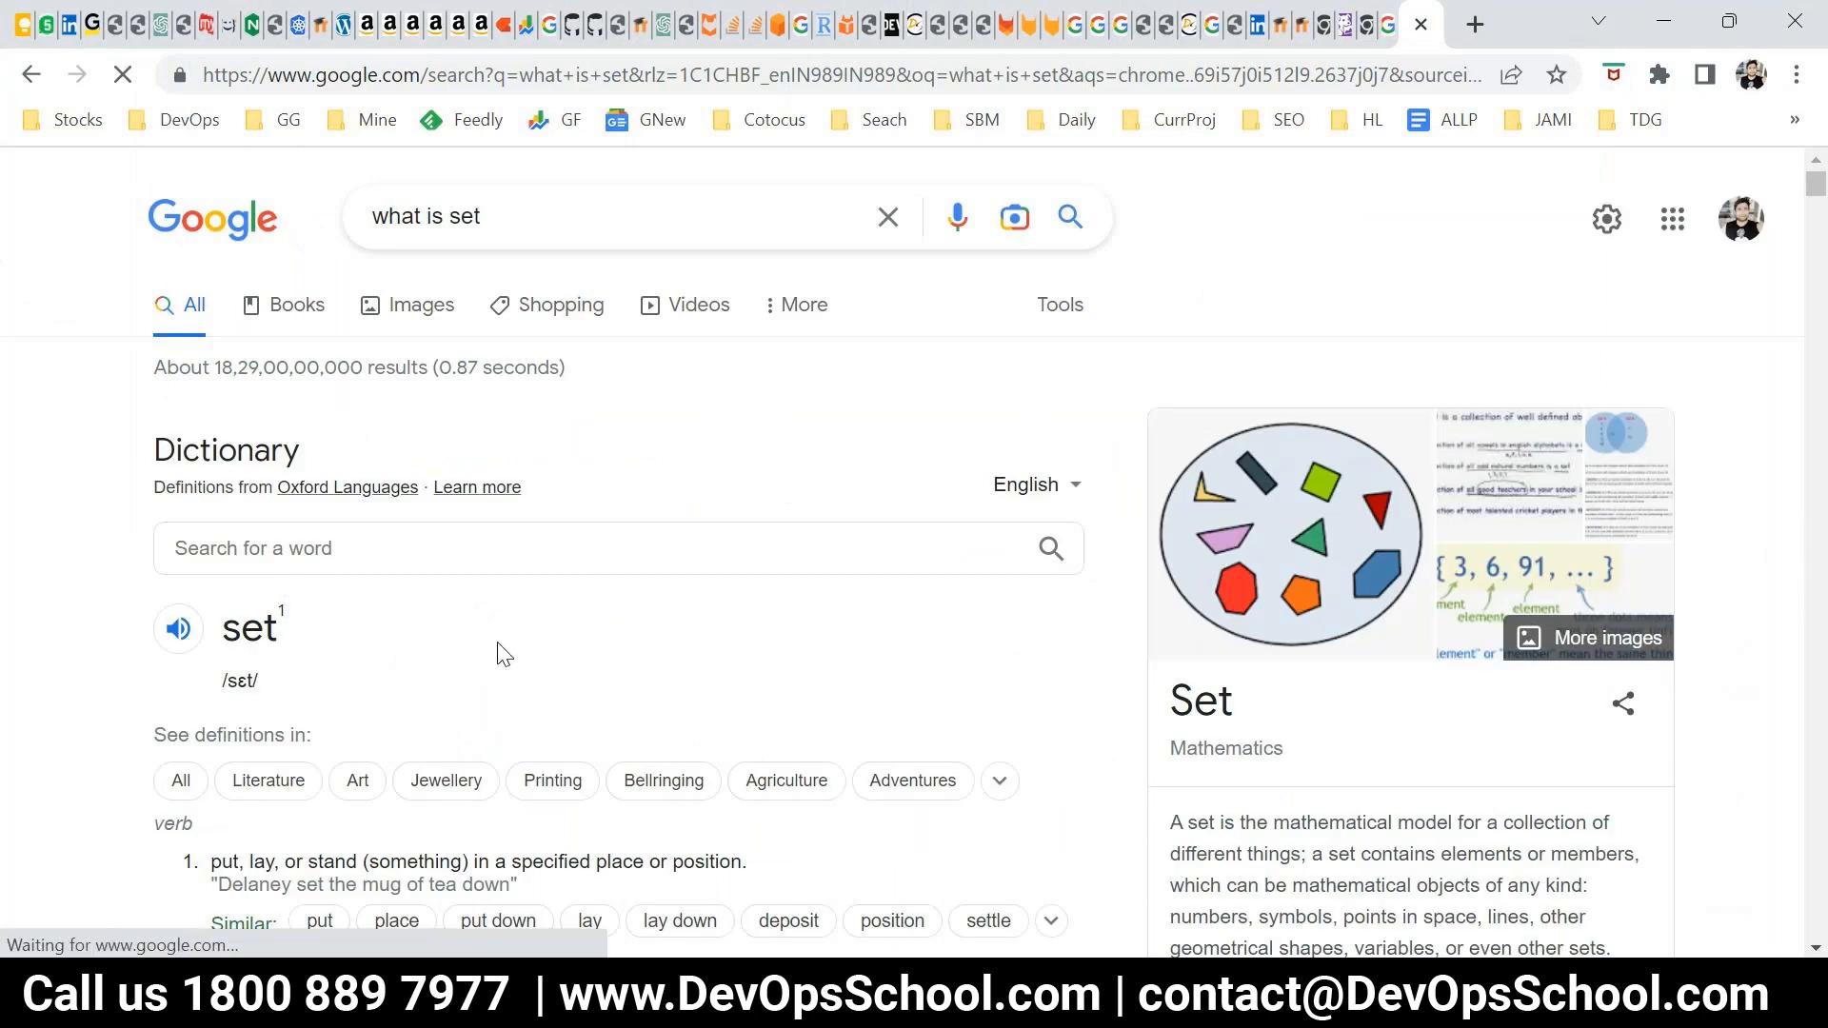
{"action": "scroll", "coordinate": [1273, 745], "scroll_direction": "down", "scroll_amount": 2}
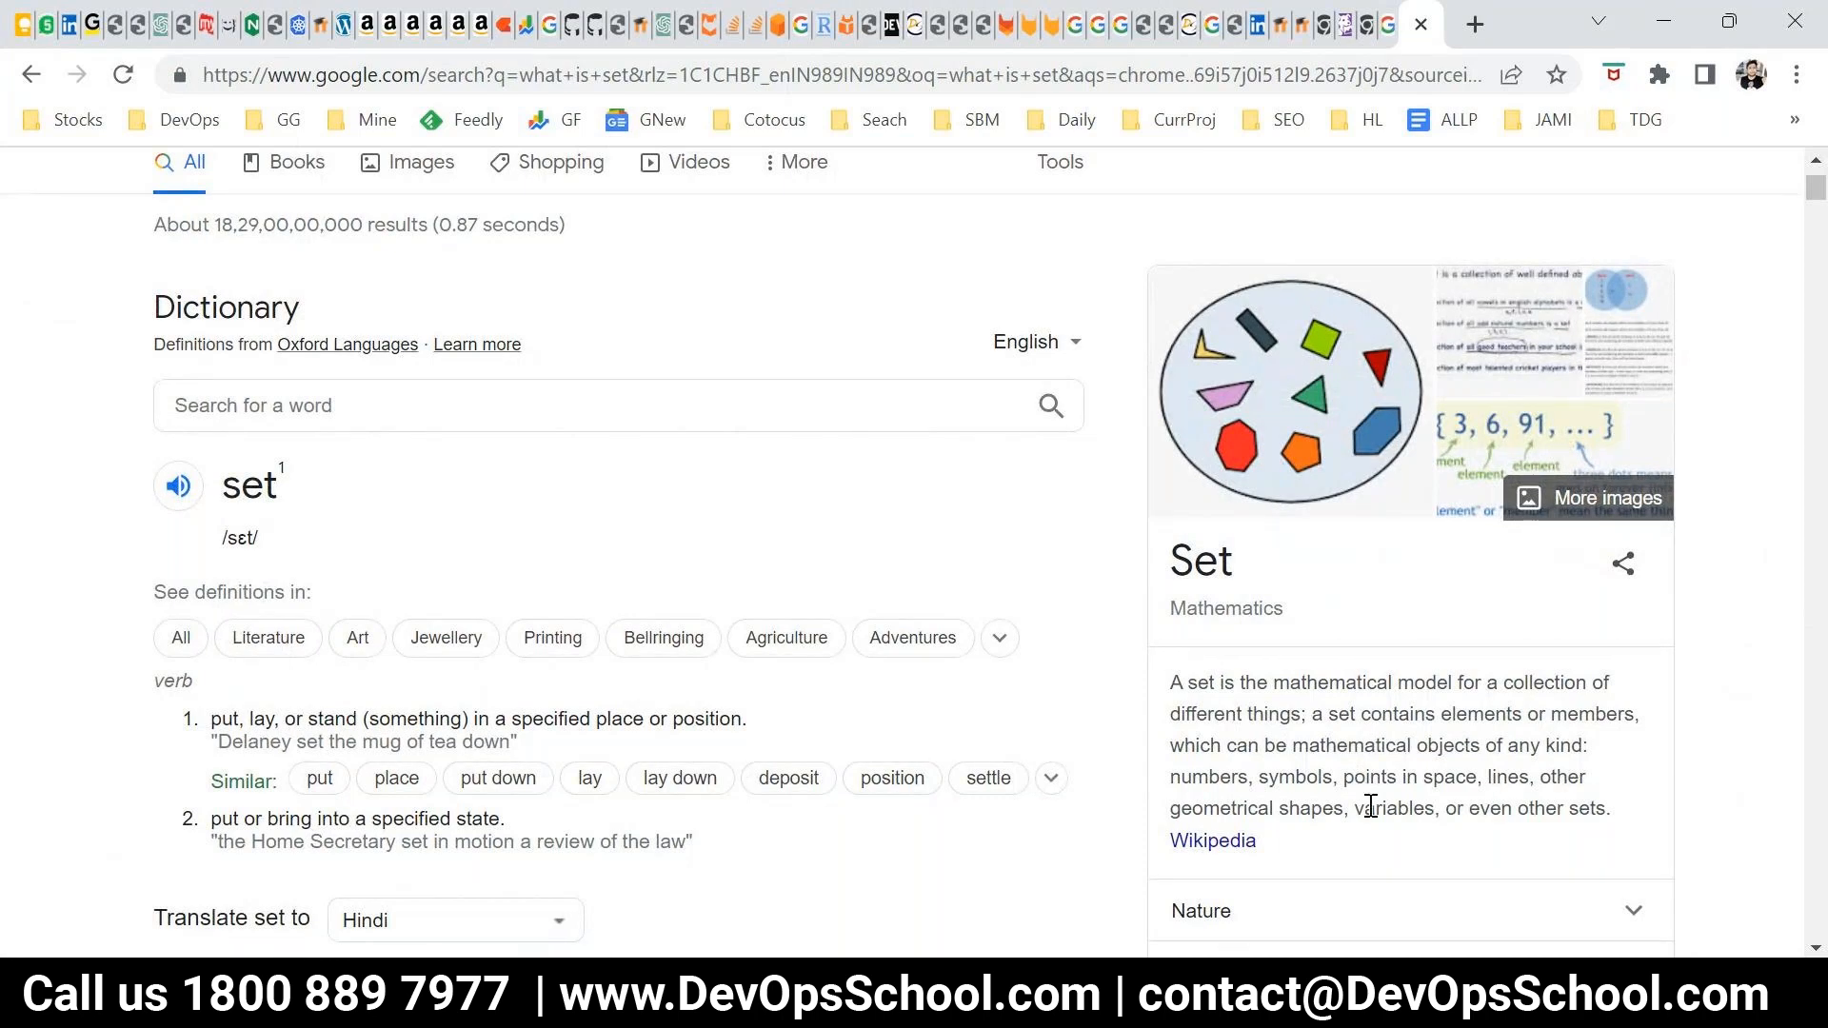
{"action": "scroll", "coordinate": [502, 607], "scroll_direction": "up", "scroll_amount": 1}
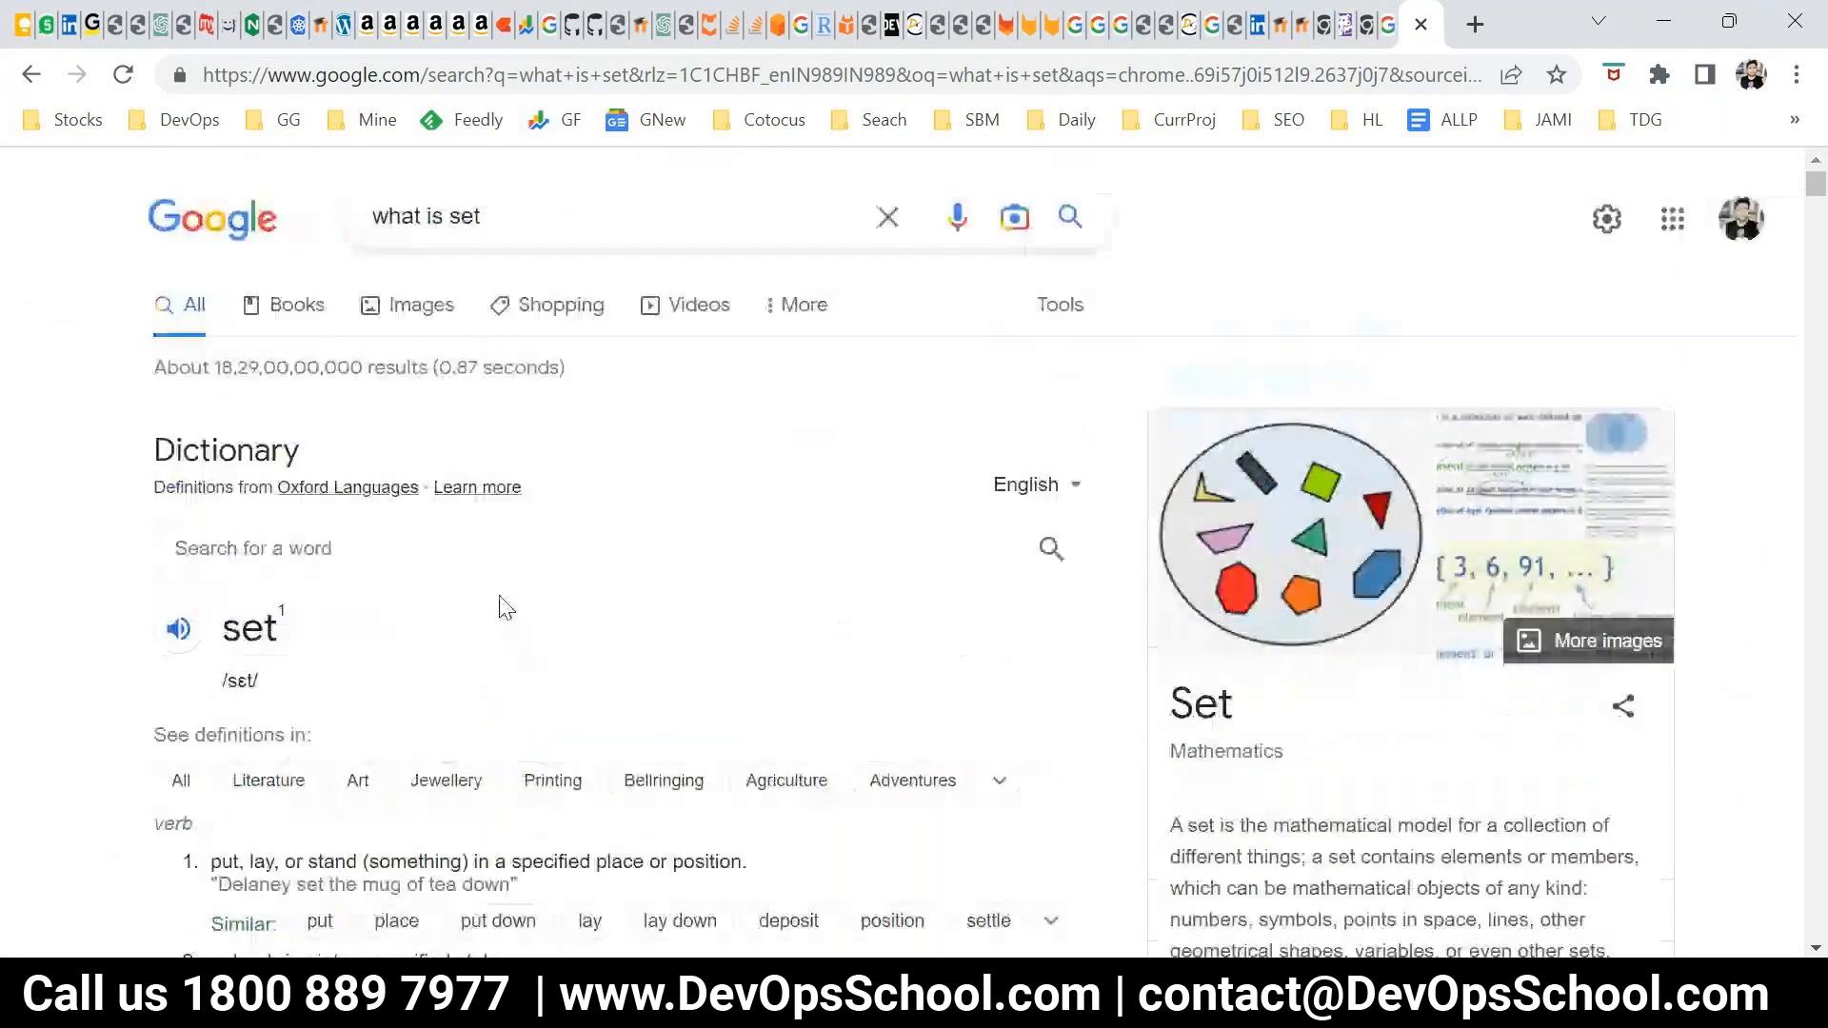
Expand the "What is the set in math?" answer and highlight its wording on organized collections and set-builder or roster form
{"action": "left_click_drag", "start_coordinate": [496, 221], "coordinate": [448, 215]}
{"action": "left_click", "coordinate": [111, 692]}
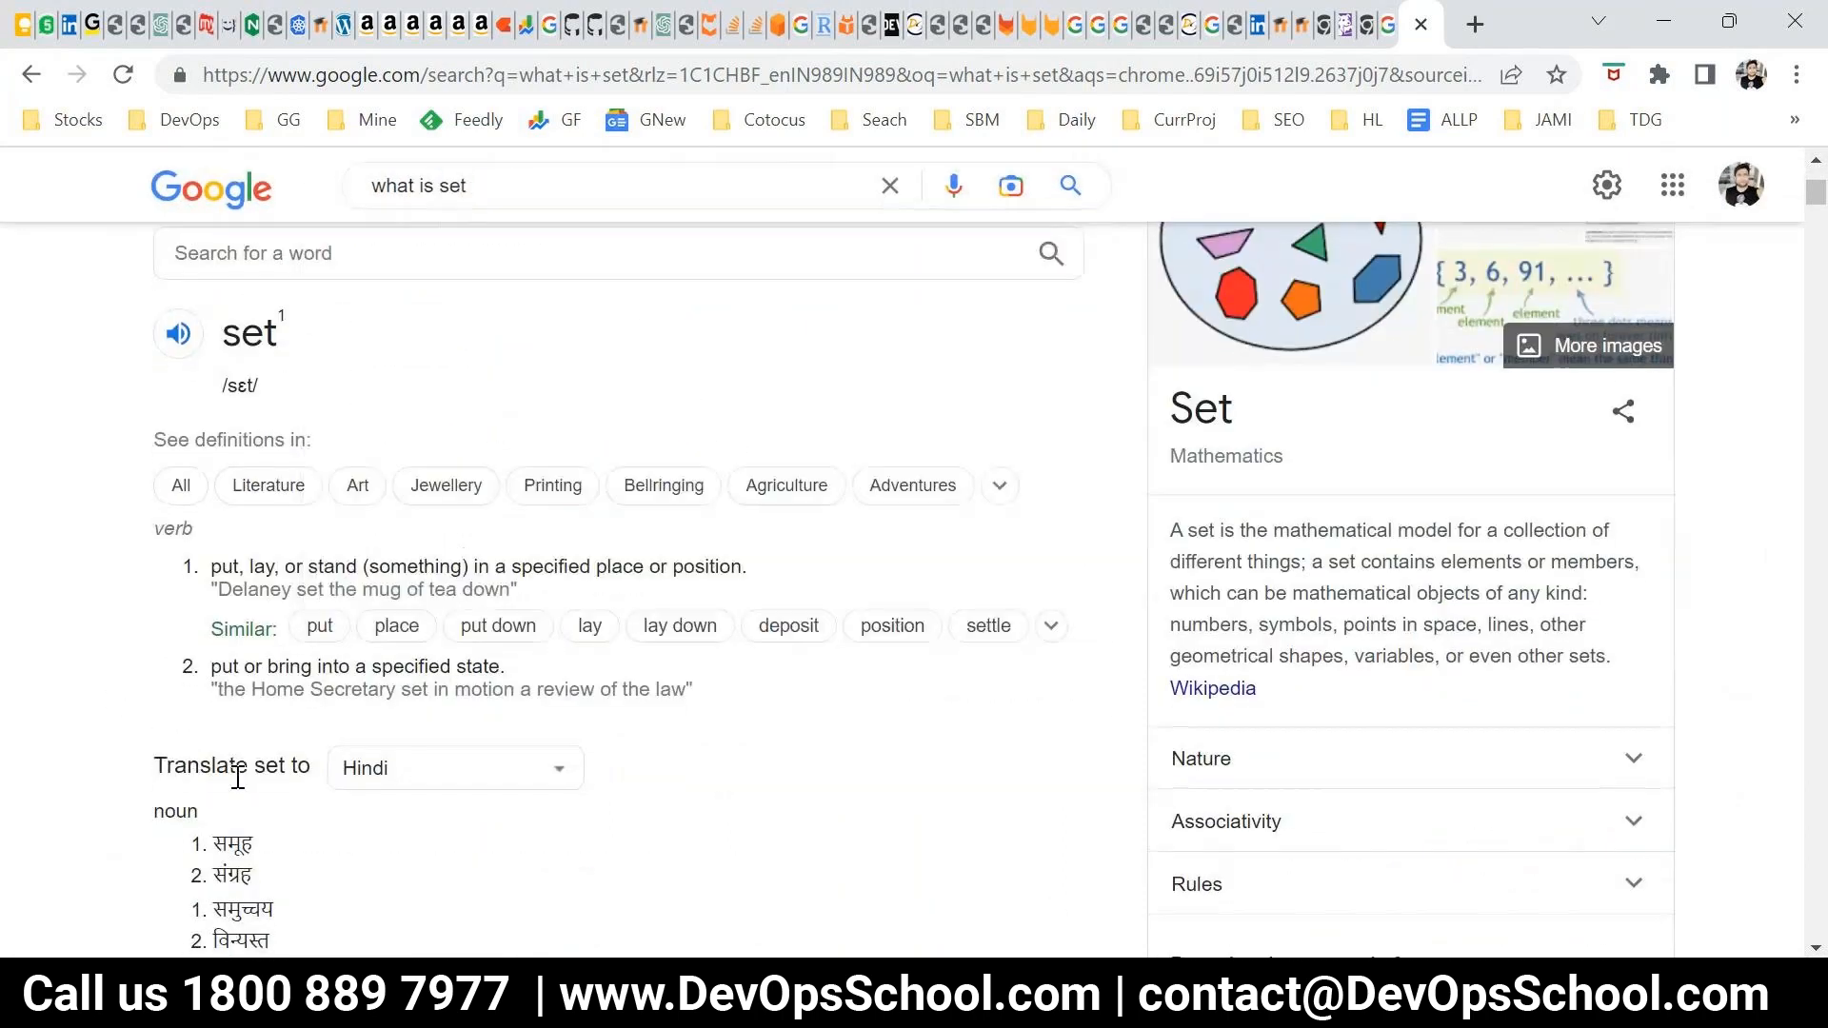
{"action": "scroll", "coordinate": [252, 743], "scroll_direction": "down", "scroll_amount": 5}
{"action": "left_click", "coordinate": [371, 468]}
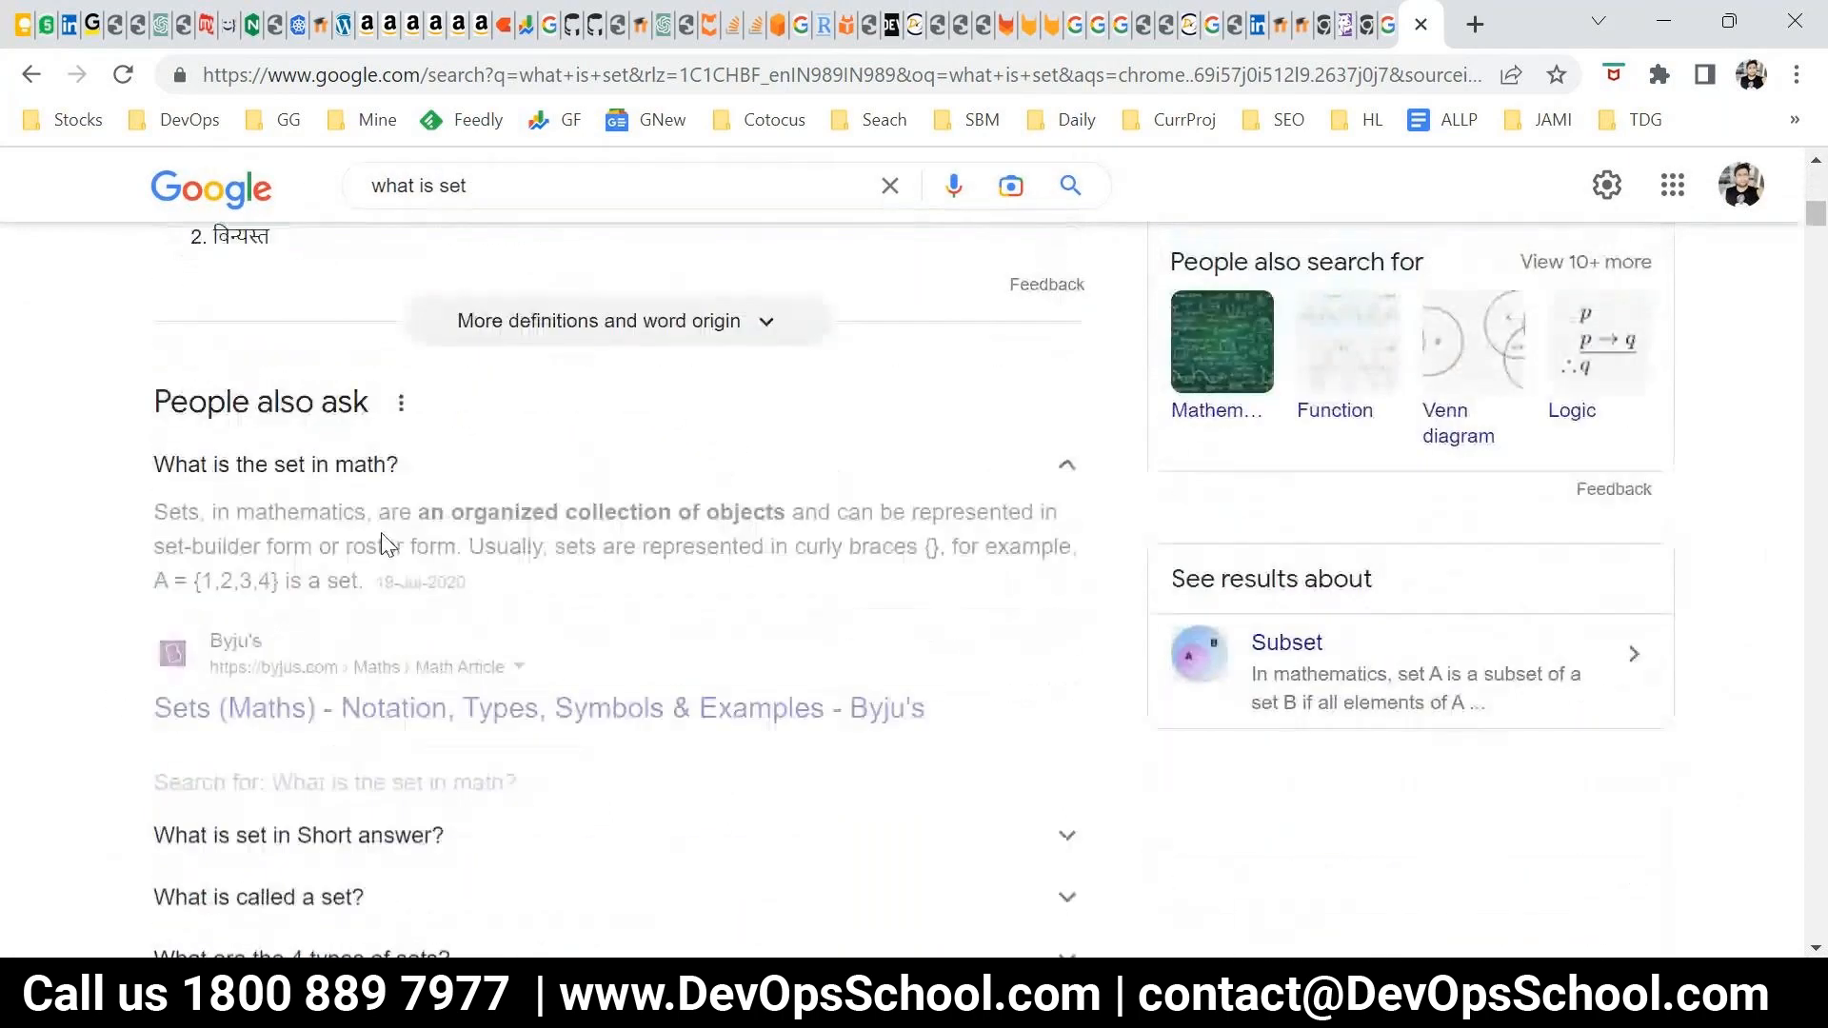
{"action": "left_click_drag", "start_coordinate": [514, 513], "coordinate": [800, 519]}
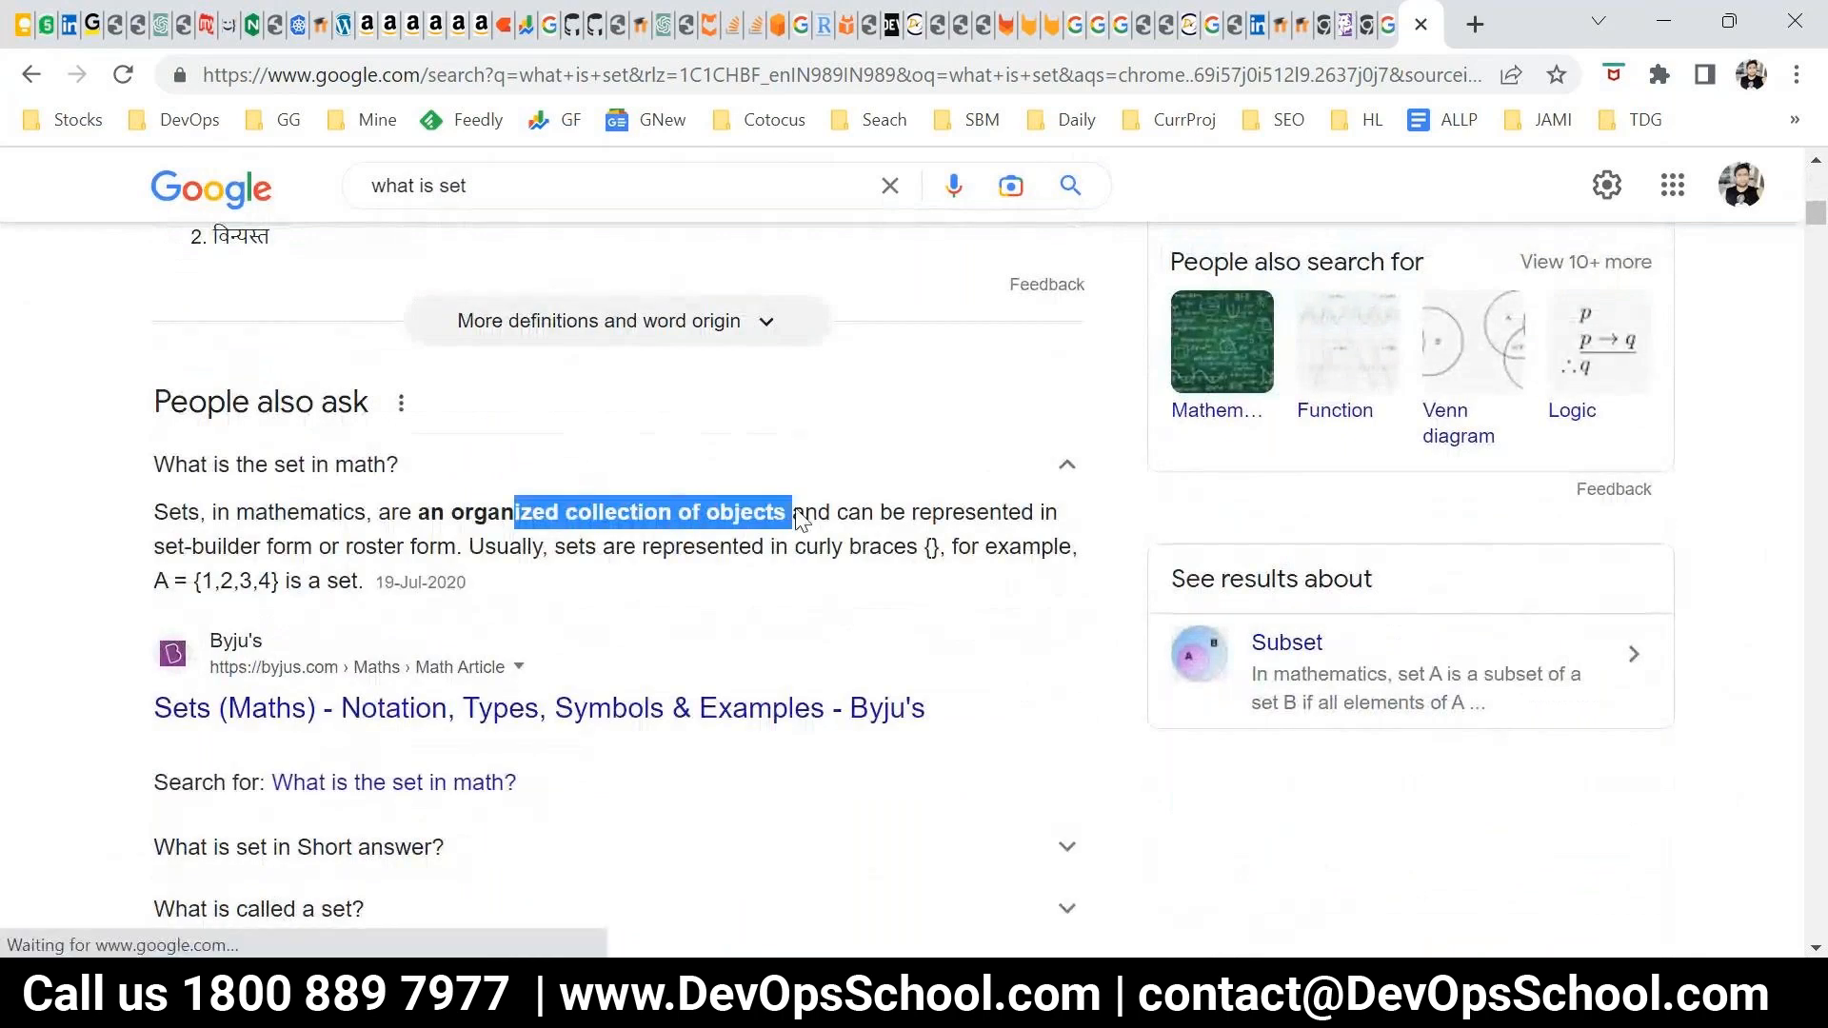
{"action": "left_click_drag", "start_coordinate": [218, 547], "coordinate": [409, 547]}
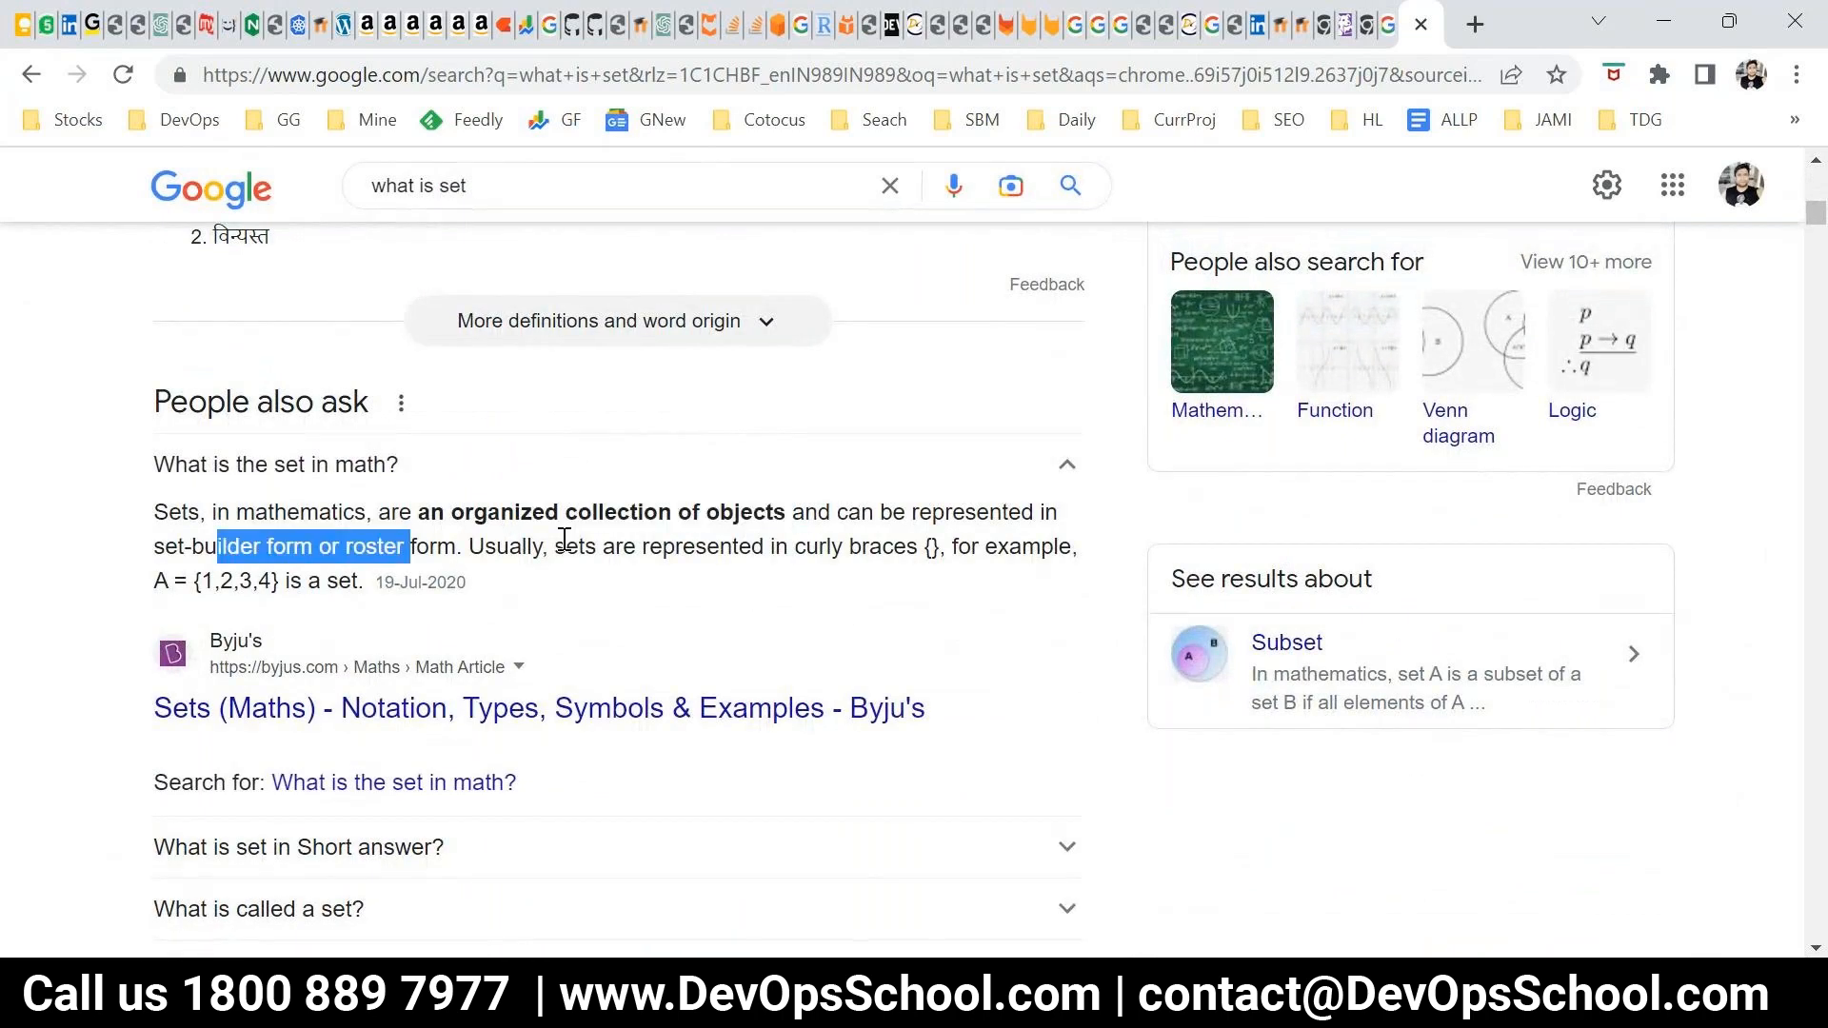
{"action": "scroll", "coordinate": [702, 743], "scroll_direction": "up", "scroll_amount": 5}
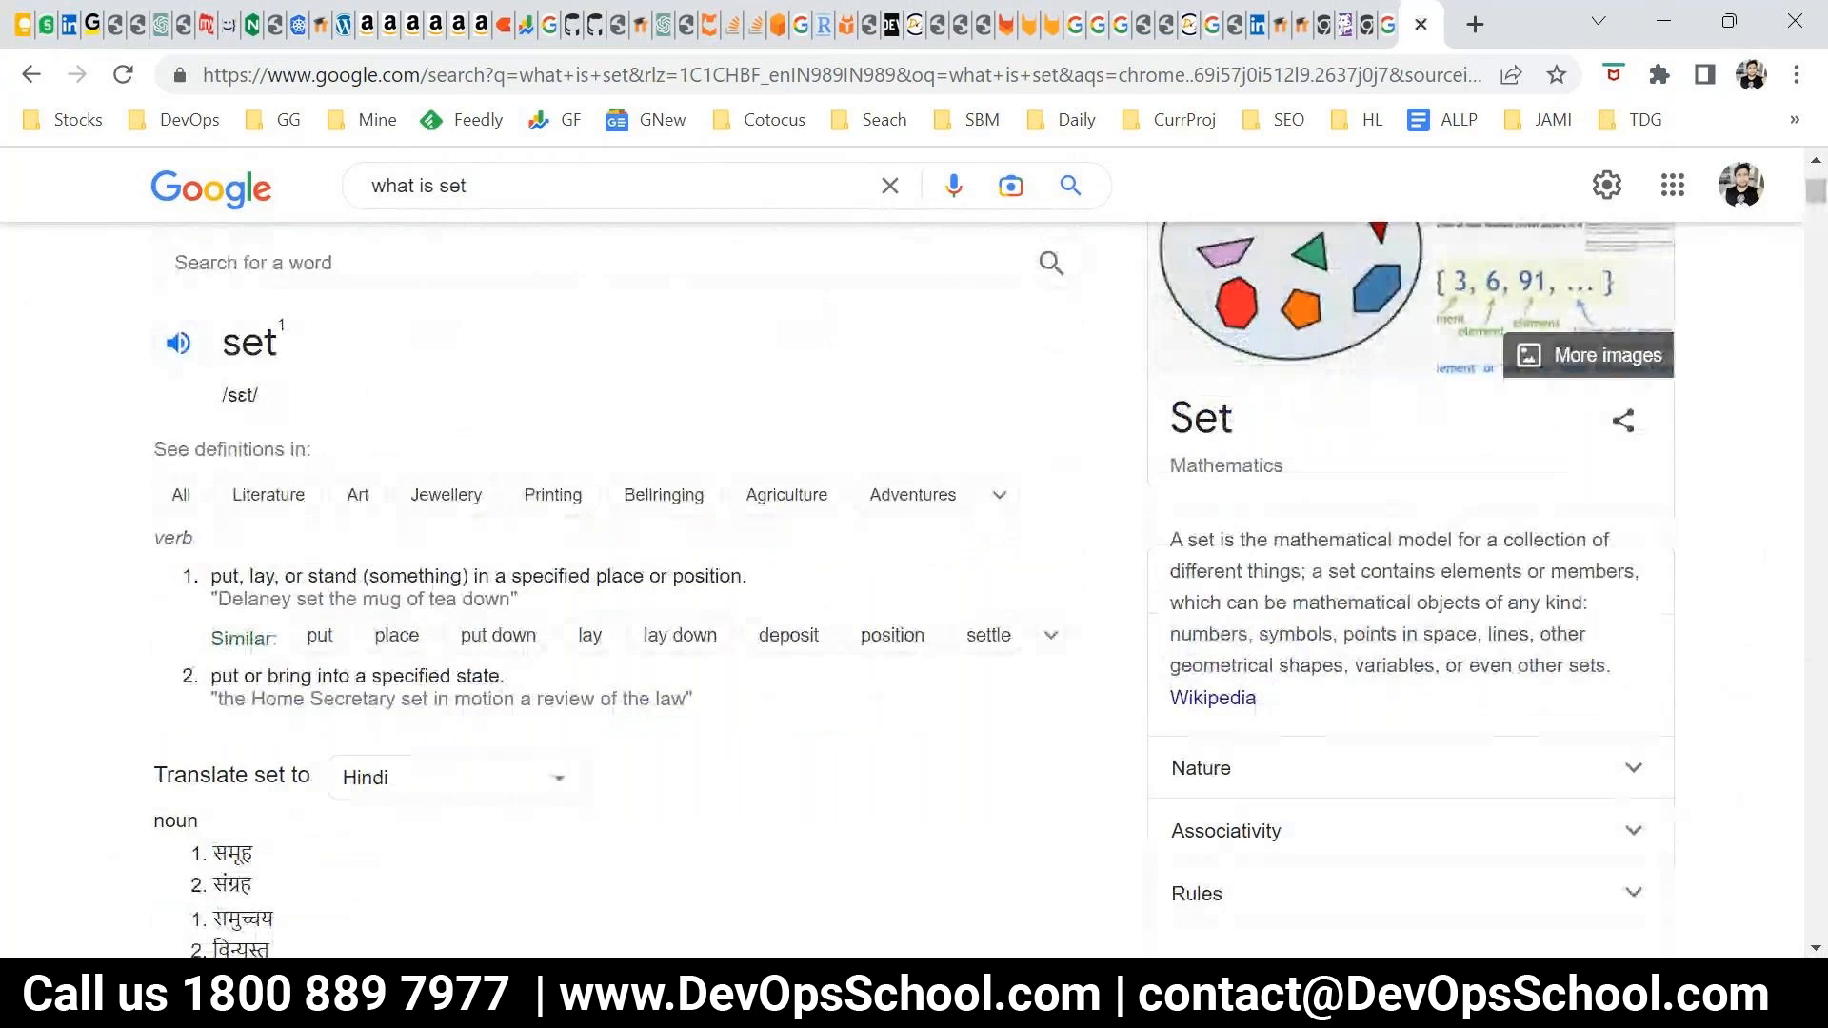
Open Notepad, list error, warning, debug and info on separate lines, and enlarge the text to 260%
{"action": "key", "text": "super+r"}
{"action": "key", "text": "Return"}
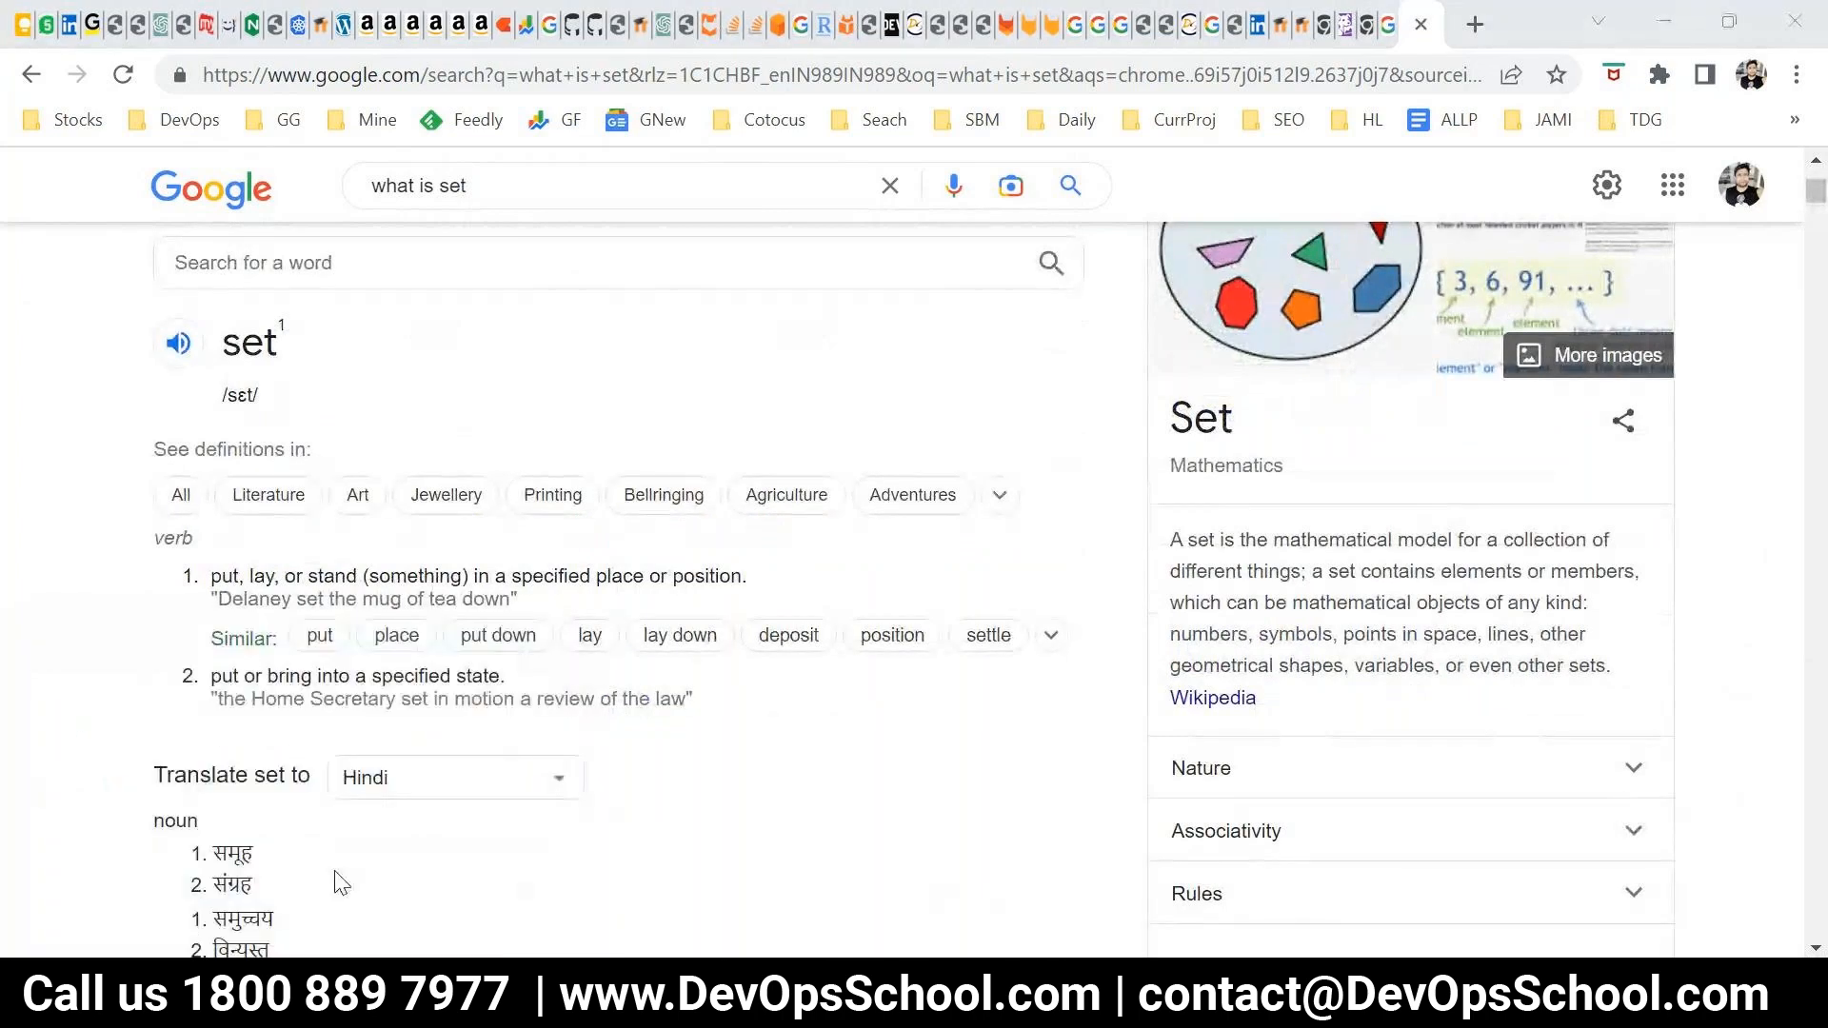
{"action": "type", "text": "error"}
{"action": "key", "text": "Return"}
{"action": "type", "text": "warning"}
{"action": "key", "text": "Return"}
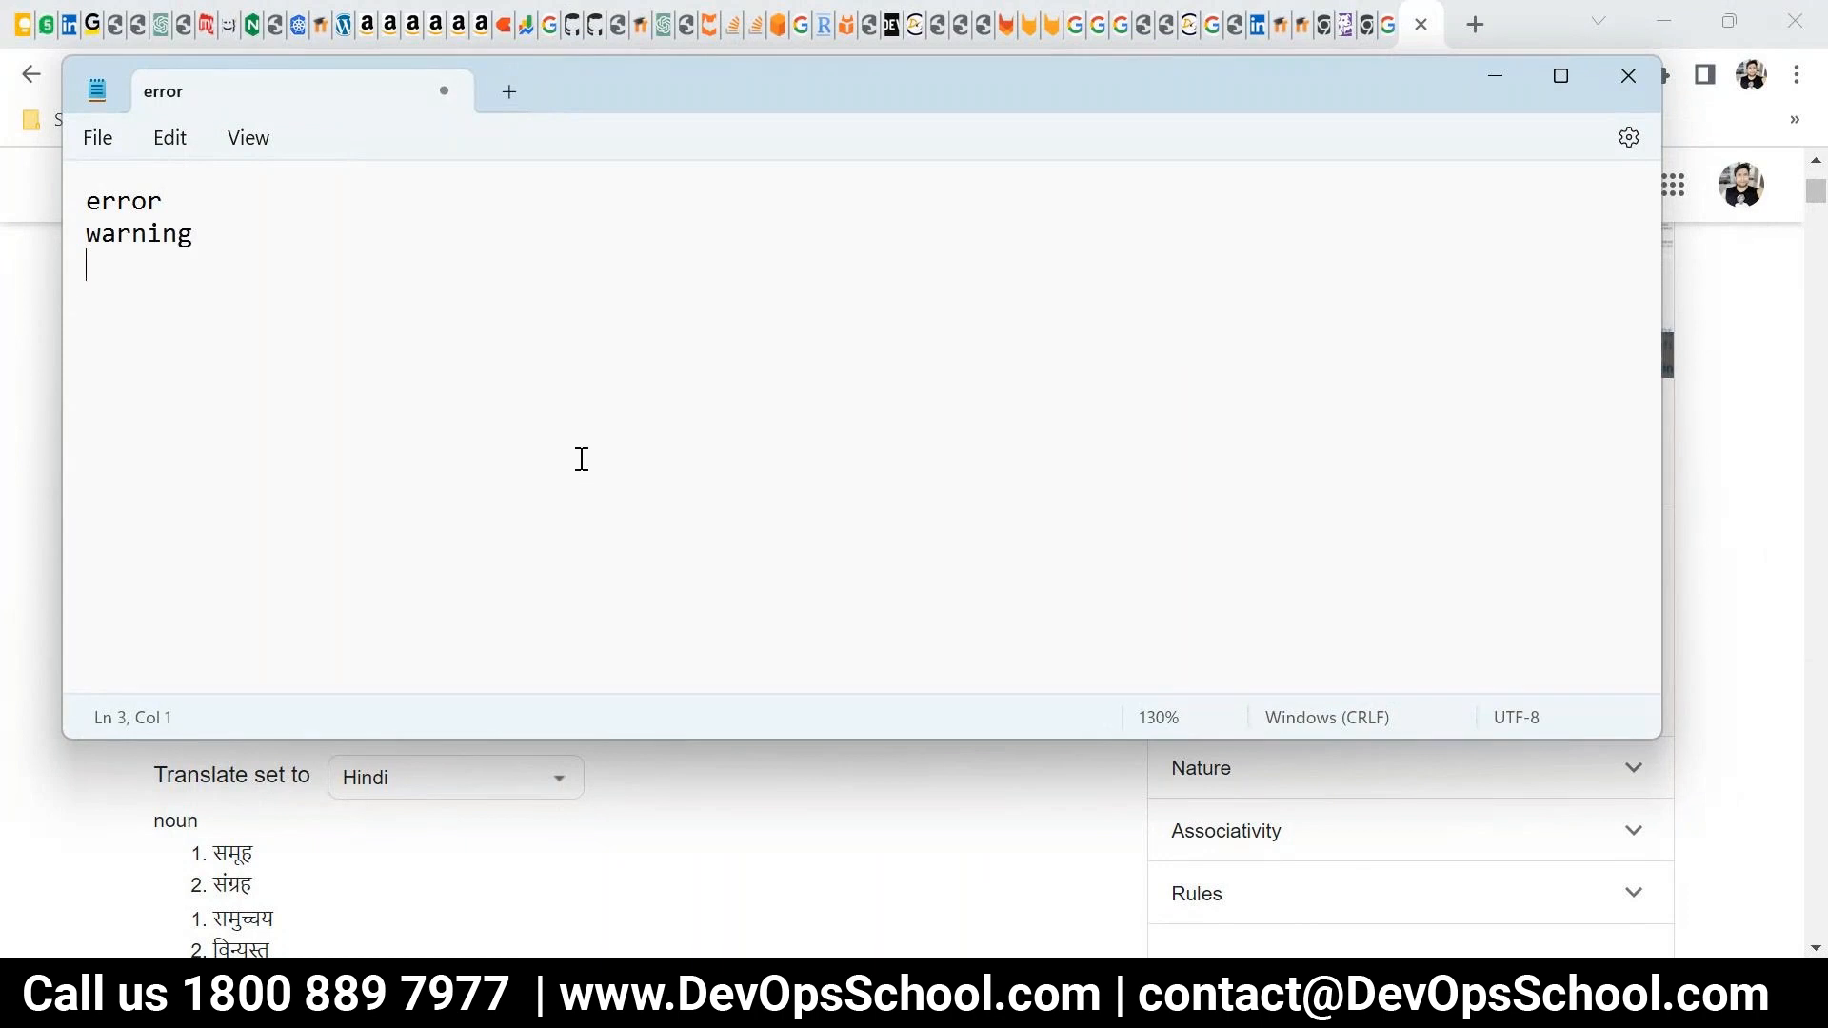
{"action": "type", "text": "debug"}
{"action": "key", "text": "Return"}
{"action": "type", "text": "info"}
{"action": "key", "text": "Return"}
{"action": "scroll", "coordinate": [582, 459], "scroll_direction": "up", "scroll_amount": 13}
Add a tab-aligned dash and the count 10 after error in the list
{"action": "left_click_drag", "start_coordinate": [245, 218], "coordinate": [463, 212]}
{"action": "key", "text": "Tab"}
{"action": "key", "text": "Tab"}
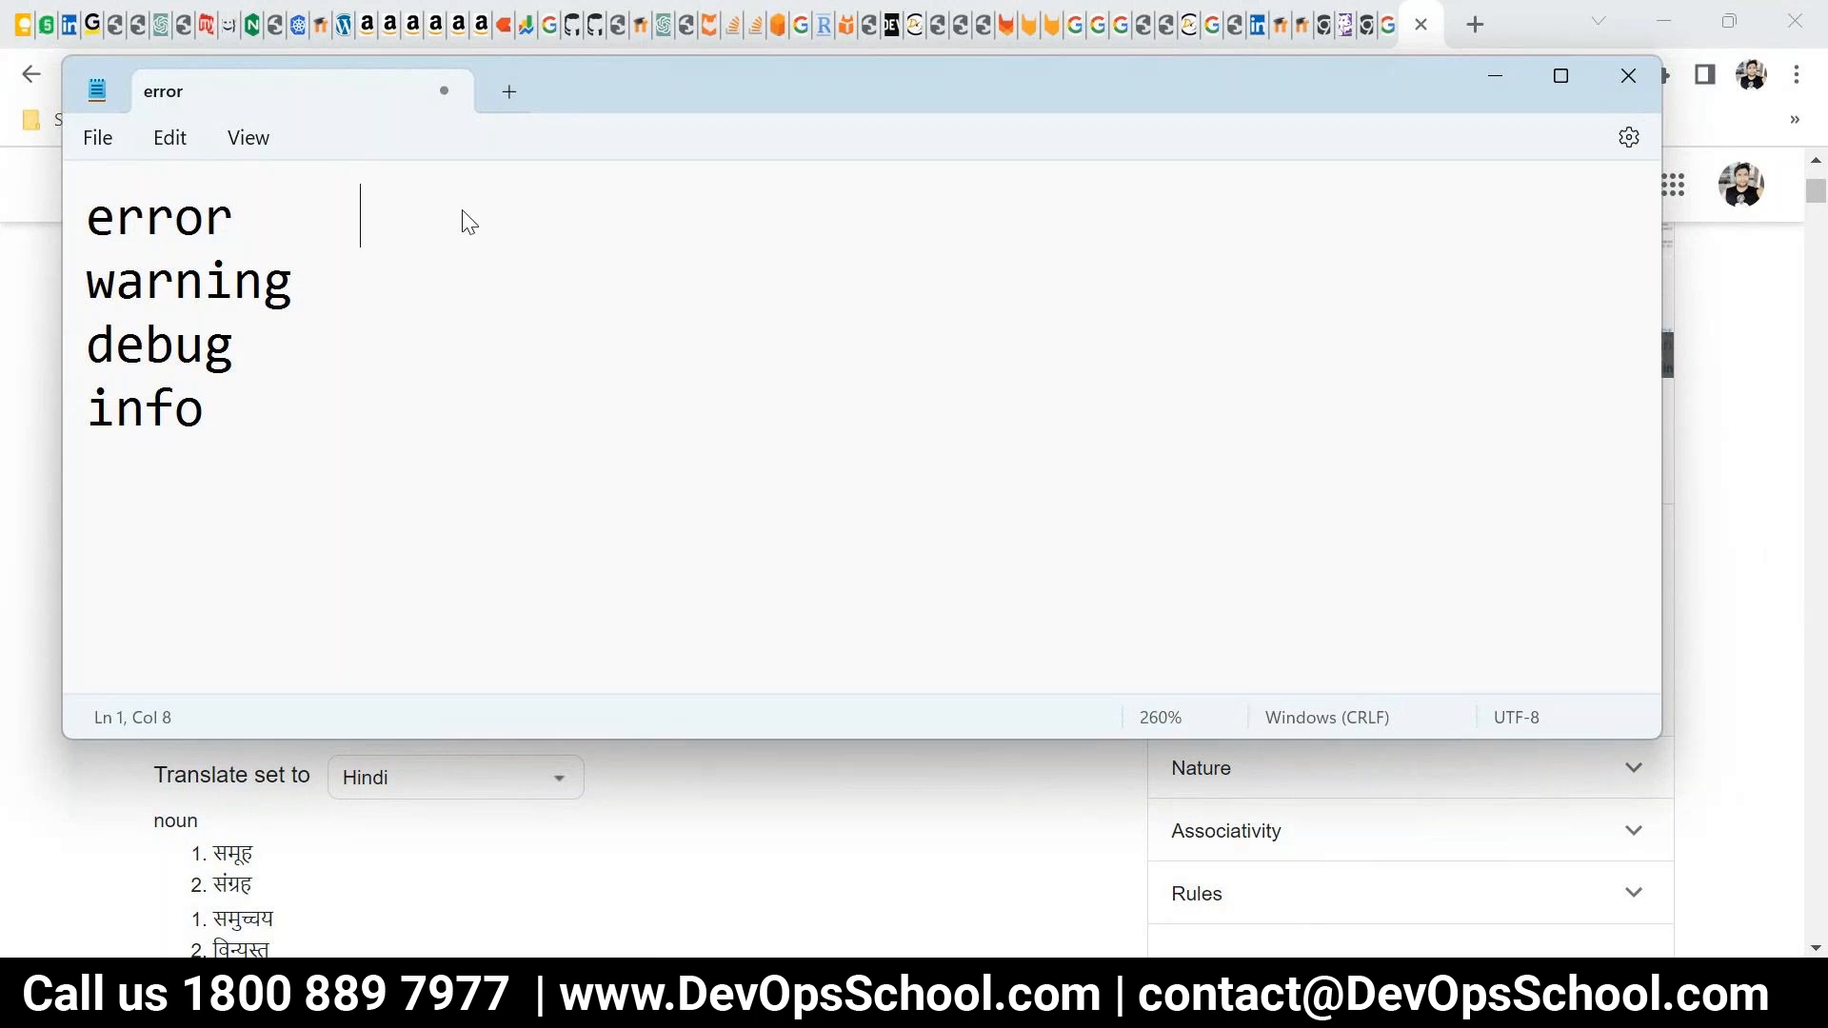
{"action": "type", "text": "-"}
{"action": "left_click_drag", "start_coordinate": [420, 298], "coordinate": [82, 318]}
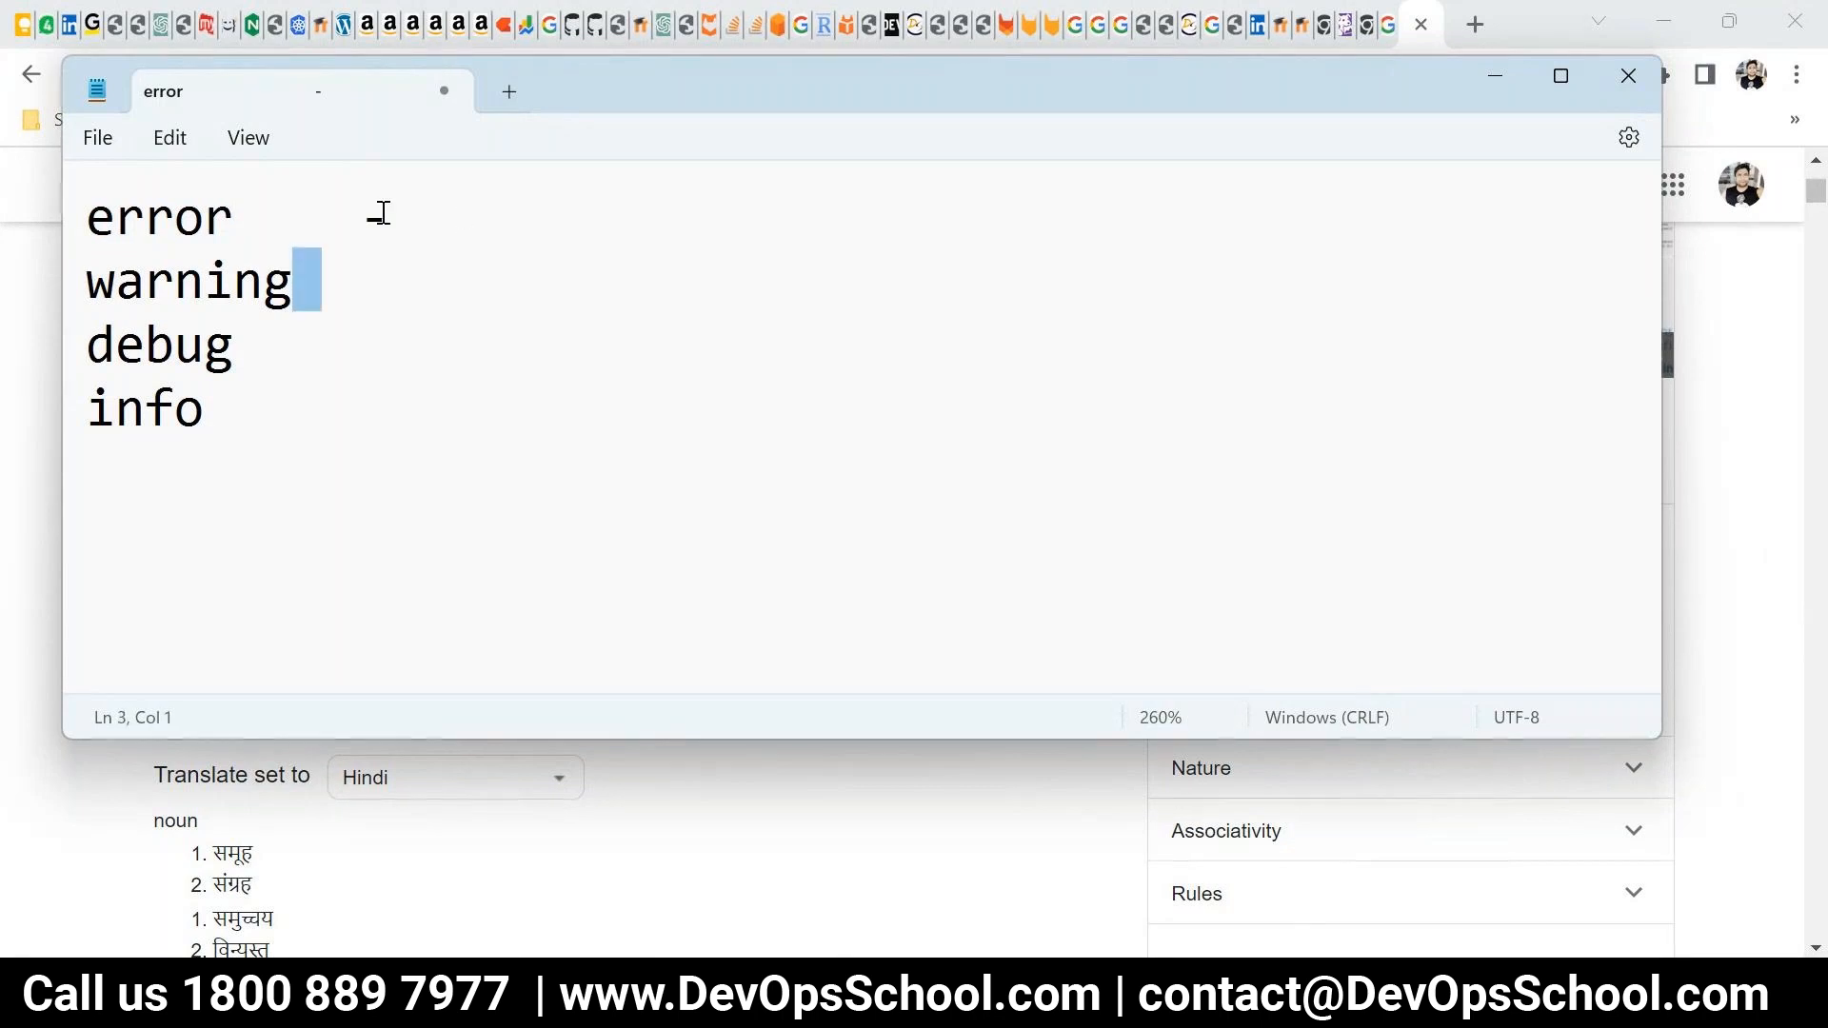
{"action": "left_click", "coordinate": [381, 212]}
{"action": "type", "text": "1"}
{"action": "type", "text": "L"}
{"action": "left_click", "coordinate": [324, 224], "text": "shift"}
{"action": "left_click", "coordinate": [363, 227]}
{"action": "type", "text": "10"}
{"action": "left_click_drag", "start_coordinate": [498, 216], "coordinate": [367, 221]}
{"action": "type", "text": "L"}
{"action": "left_click", "coordinate": [512, 220]}
{"action": "key", "text": "BackSpace"}
Copy the dash and count from the error line to the warning line and set its count to 500
{"action": "key", "text": "ctrl+c"}
{"action": "left_click", "coordinate": [473, 298]}
{"action": "key", "text": "Tab"}
{"action": "key", "text": "ctrl+v"}
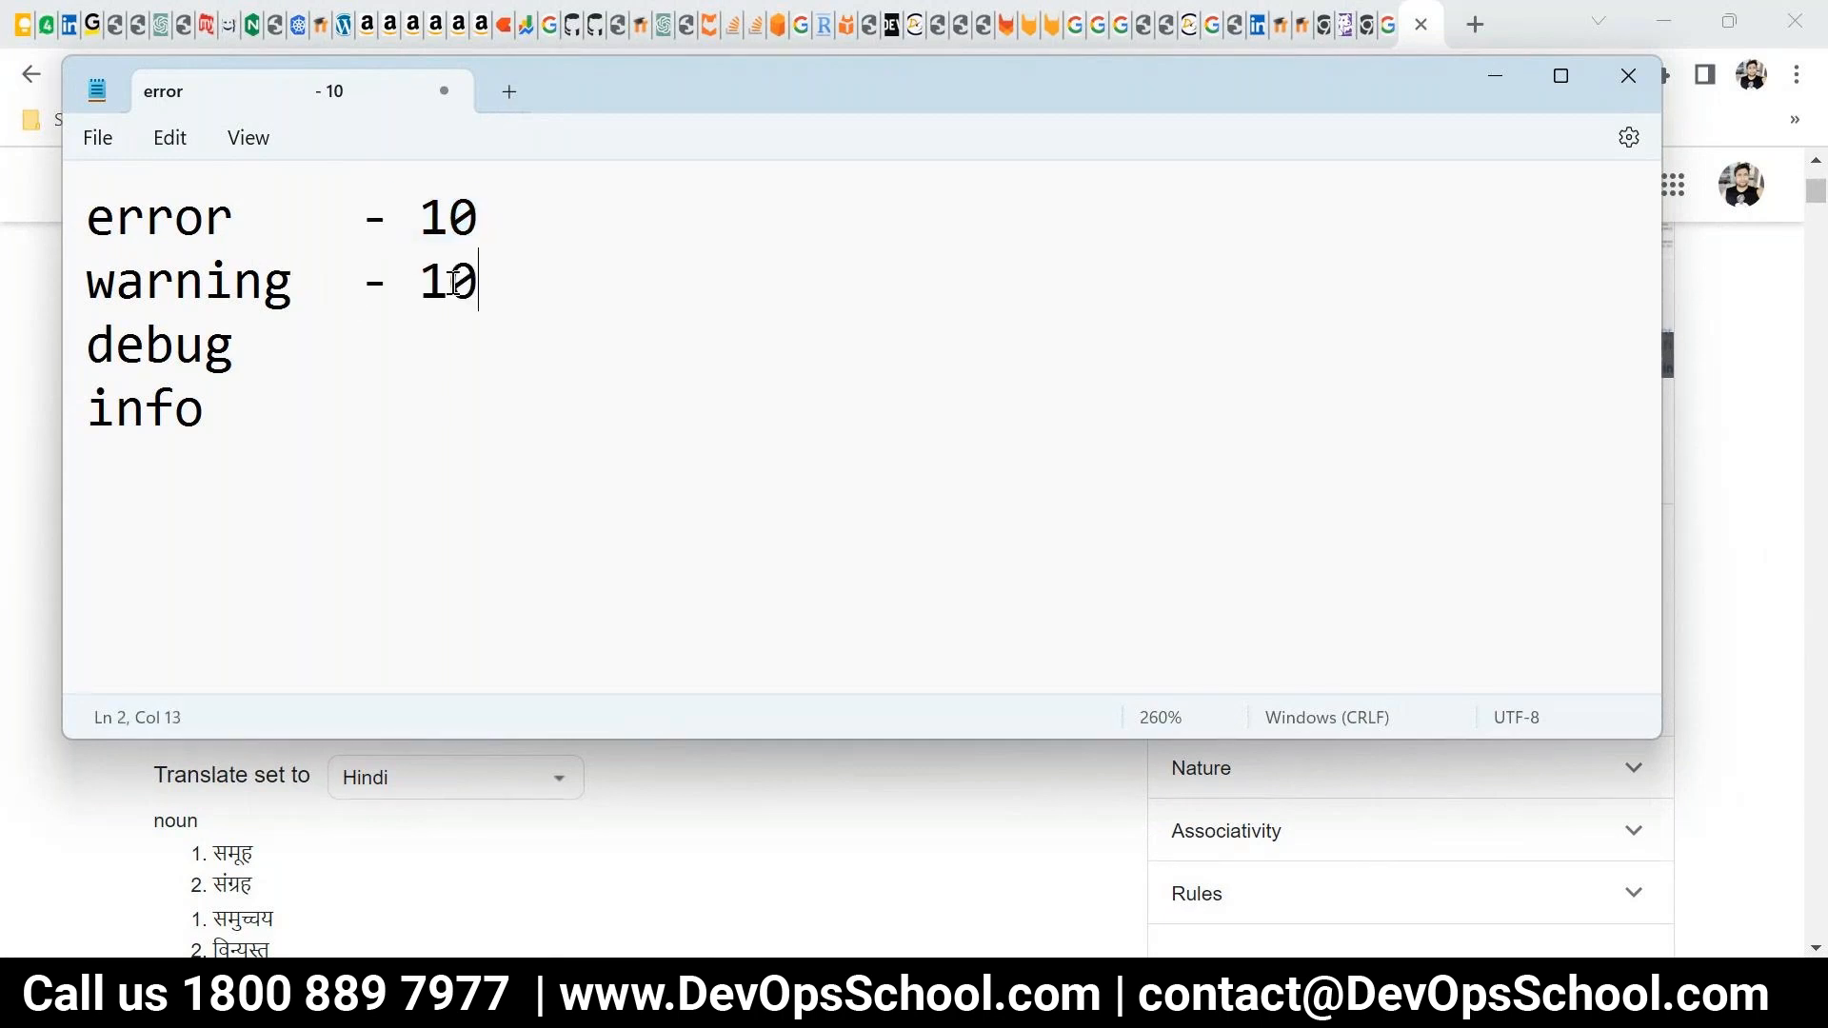
{"action": "double_click", "coordinate": [454, 284]}
{"action": "type", "text": "500"}
Copy the dash and count from the warning line to the debug line and set its count to 5000
{"action": "left_click_drag", "start_coordinate": [509, 282], "coordinate": [352, 292]}
{"action": "key", "text": "ctrl+c"}
{"action": "left_click", "coordinate": [355, 349]}
{"action": "key", "text": "Tab"}
{"action": "key", "text": "Tab"}
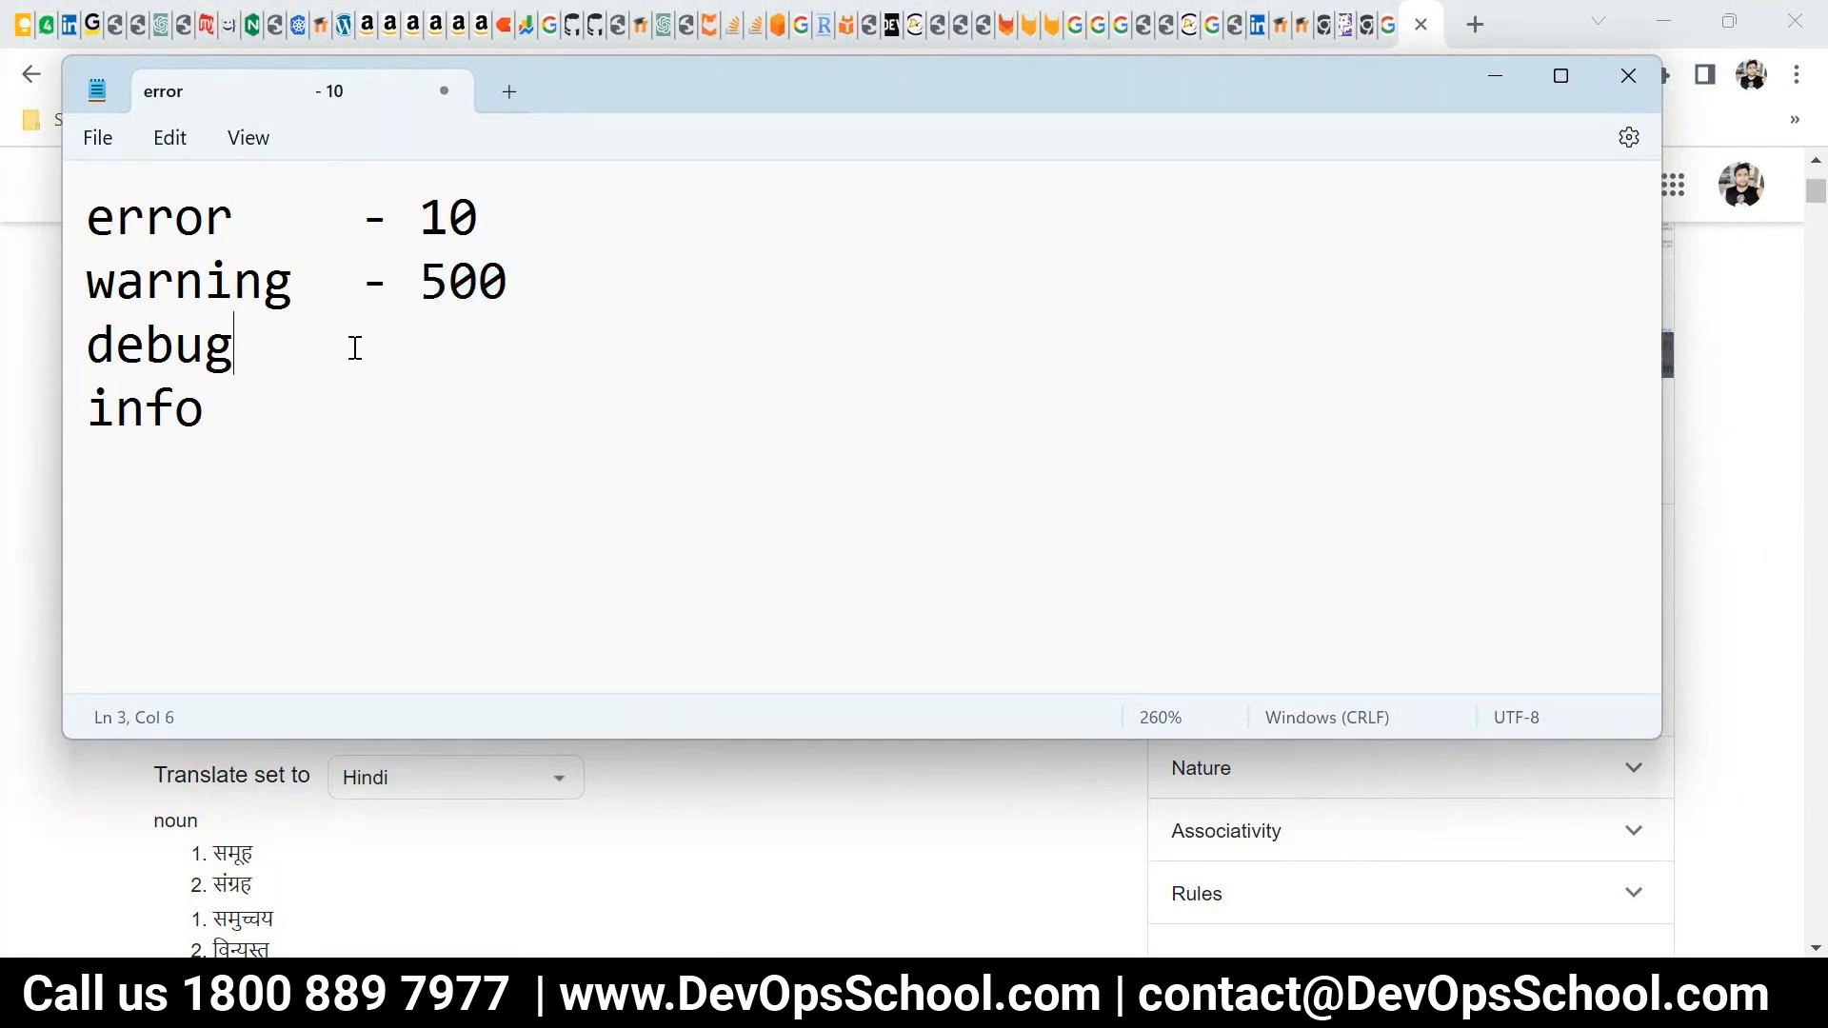
{"action": "key", "text": "ctrl+v"}
{"action": "left_click_drag", "start_coordinate": [514, 349], "coordinate": [386, 336]}
{"action": "type", "text": "00"}
{"action": "key", "text": "ctrl+c"}
{"action": "left_click", "coordinate": [290, 409]}
{"action": "key", "text": "Tab"}
{"action": "key", "text": "Tab"}
{"action": "key", "text": "ctrl+v"}
{"action": "type", "text": "0"}
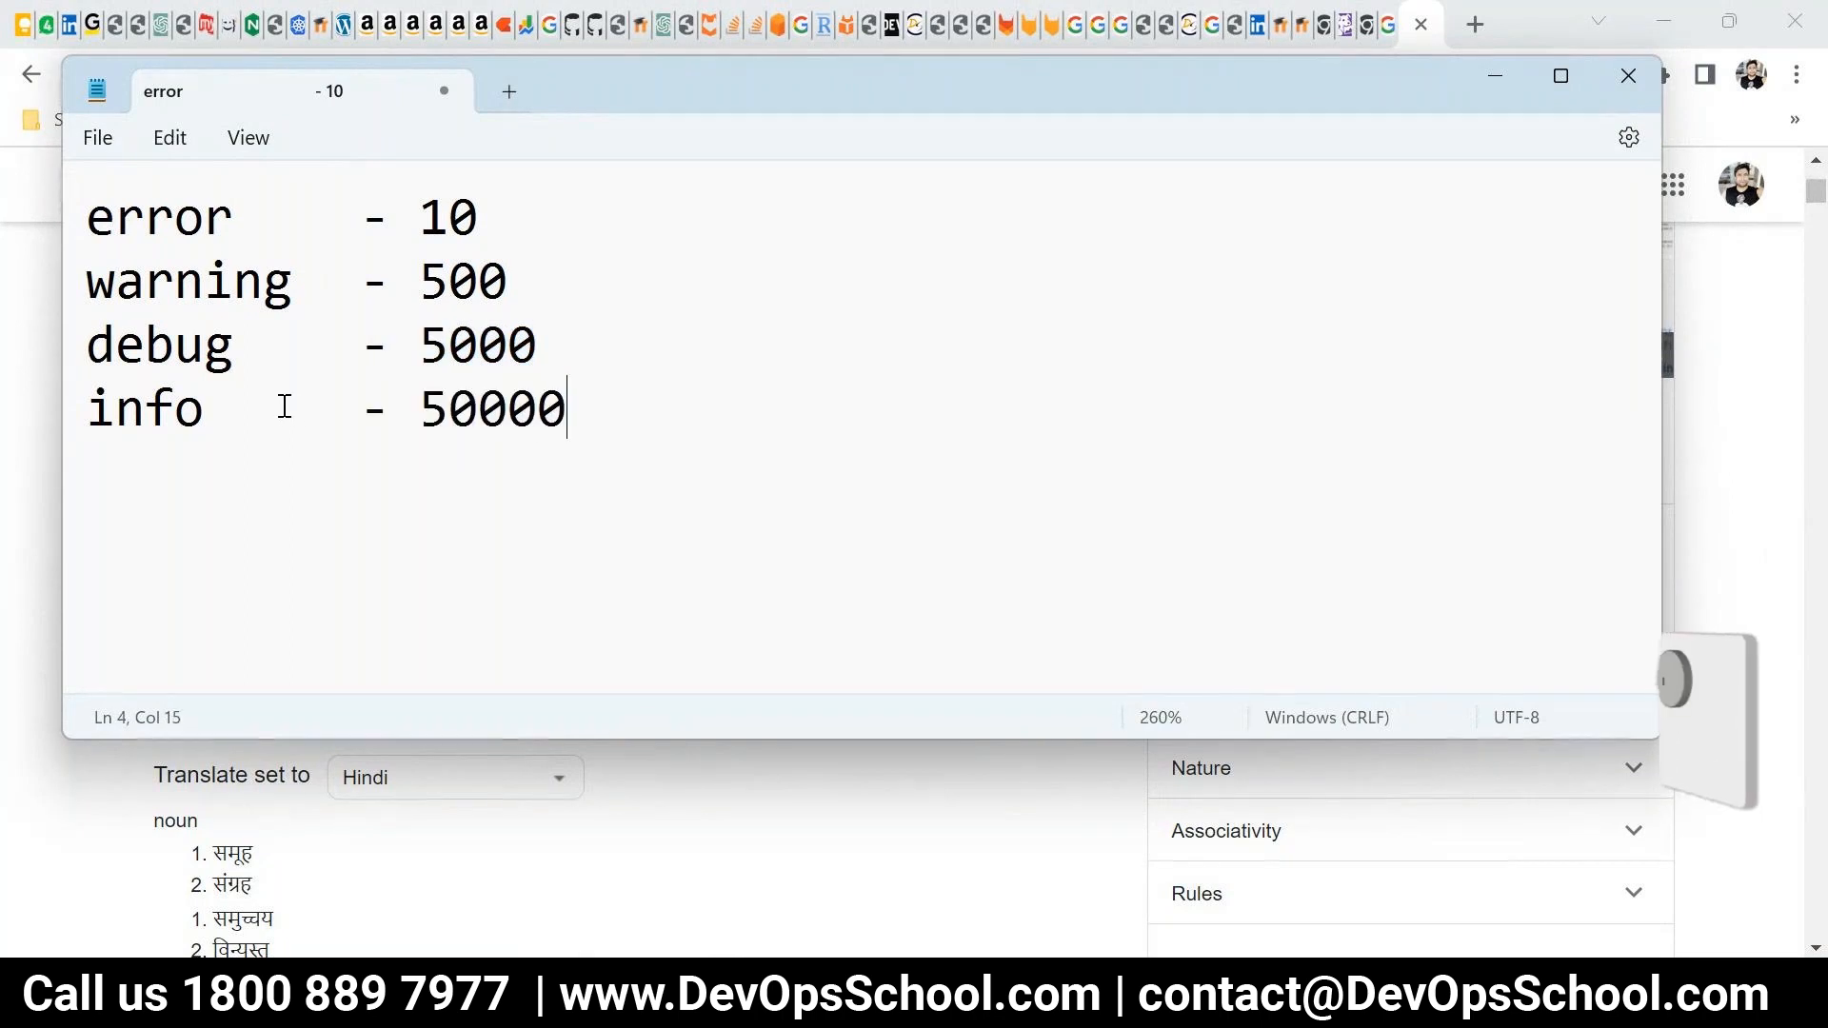
{"action": "type", "text": "000000000"}
{"action": "left_click_drag", "start_coordinate": [1017, 497], "coordinate": [89, 211]}
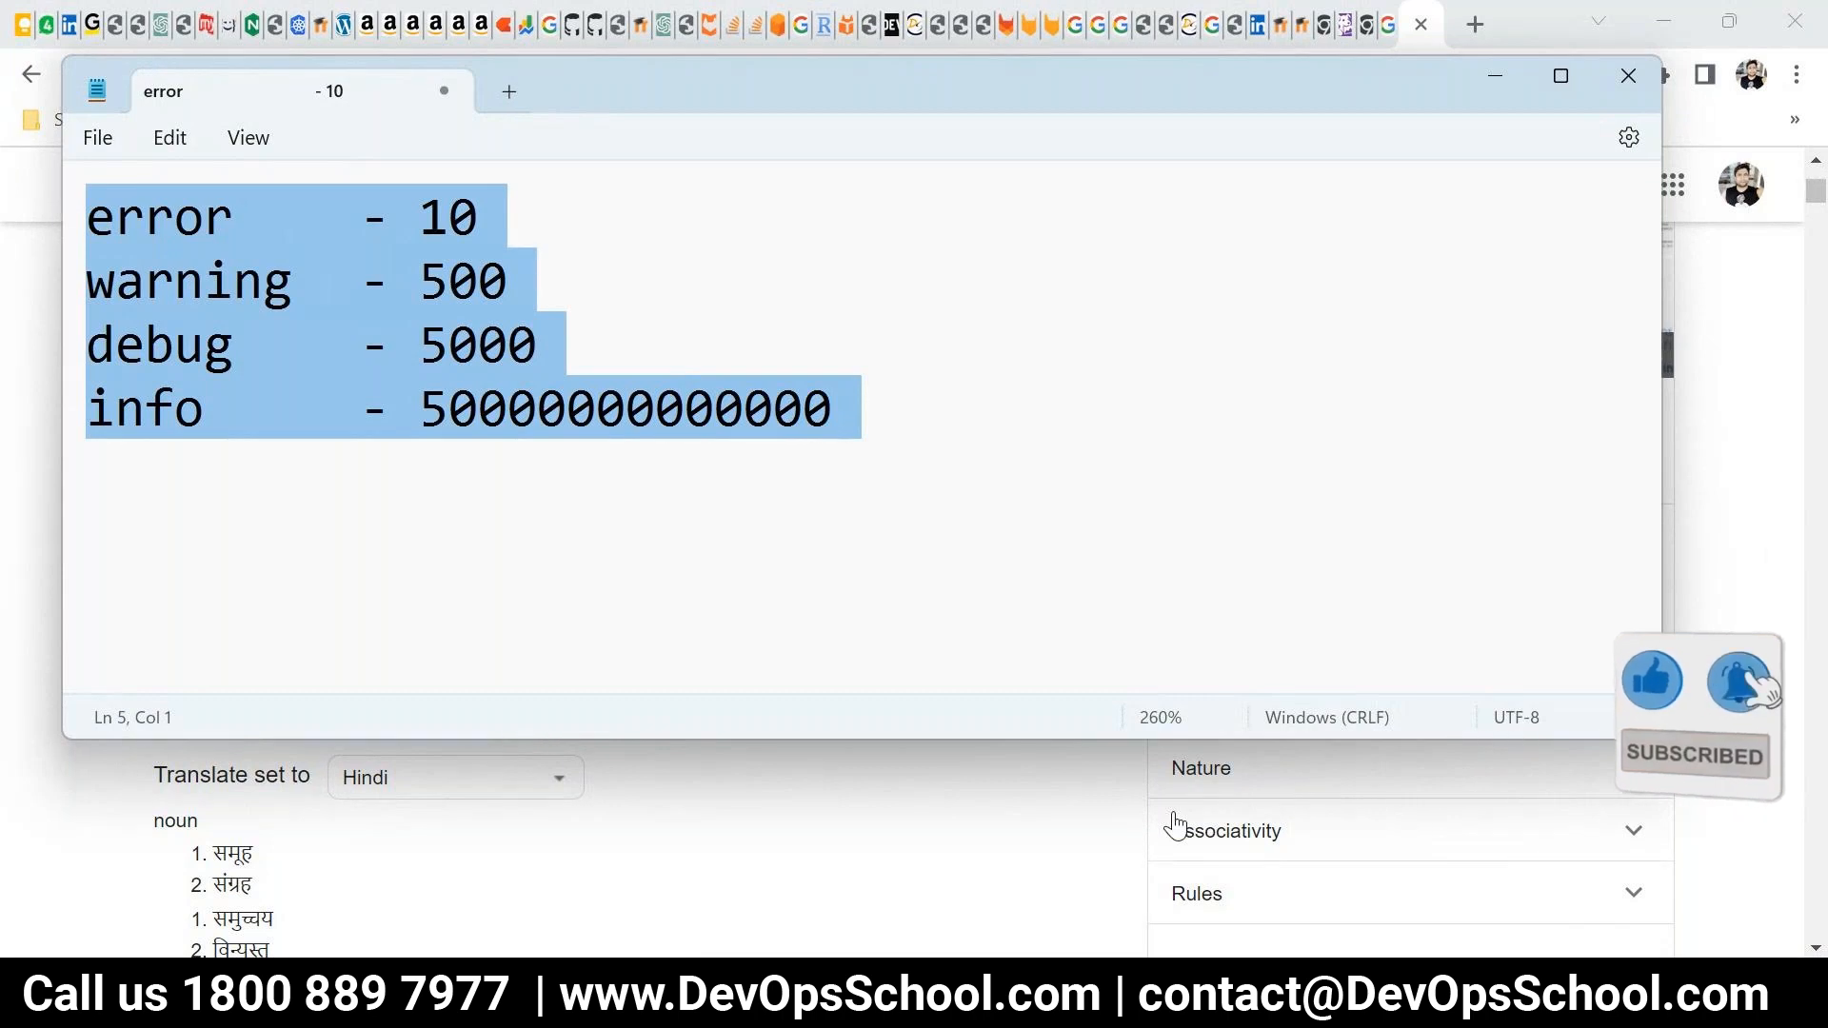
{"action": "left_click", "coordinate": [25, 778]}
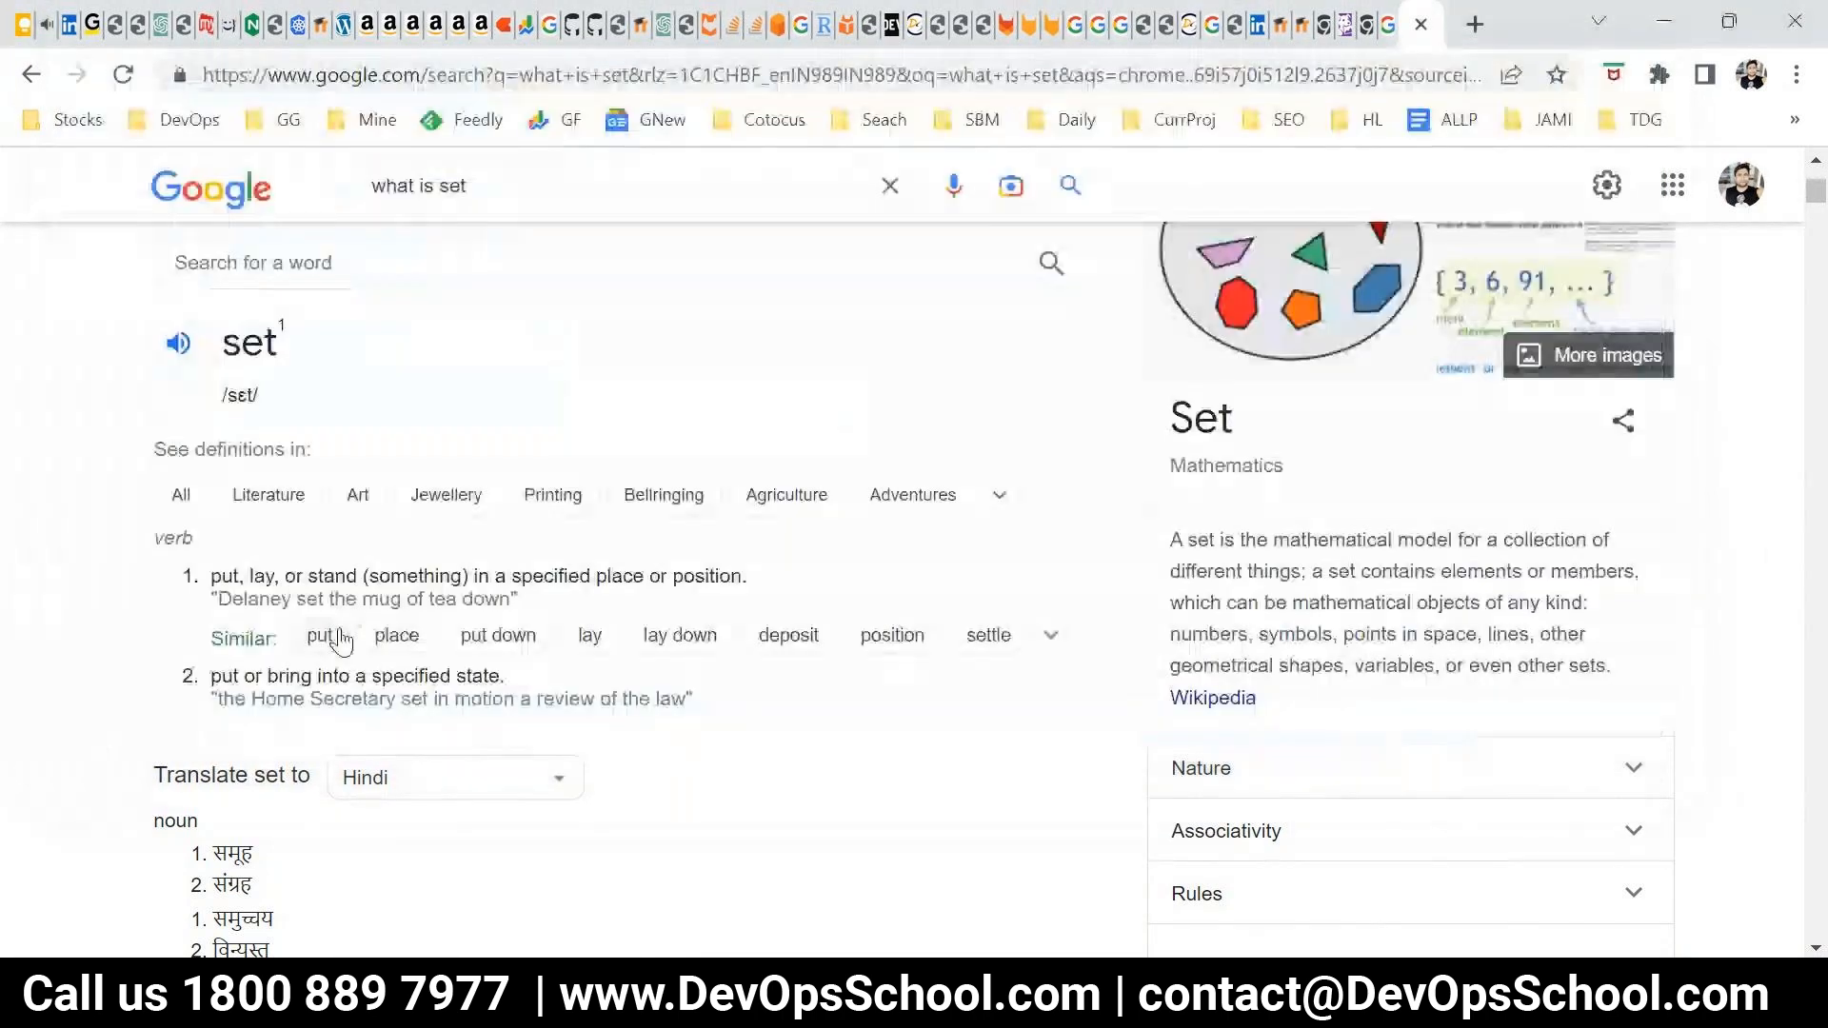
Return to the Datadog Log Explorer, clear the current log grouping and group the logs into Patterns again
{"action": "scroll", "coordinate": [343, 641], "scroll_direction": "up", "scroll_amount": 3}
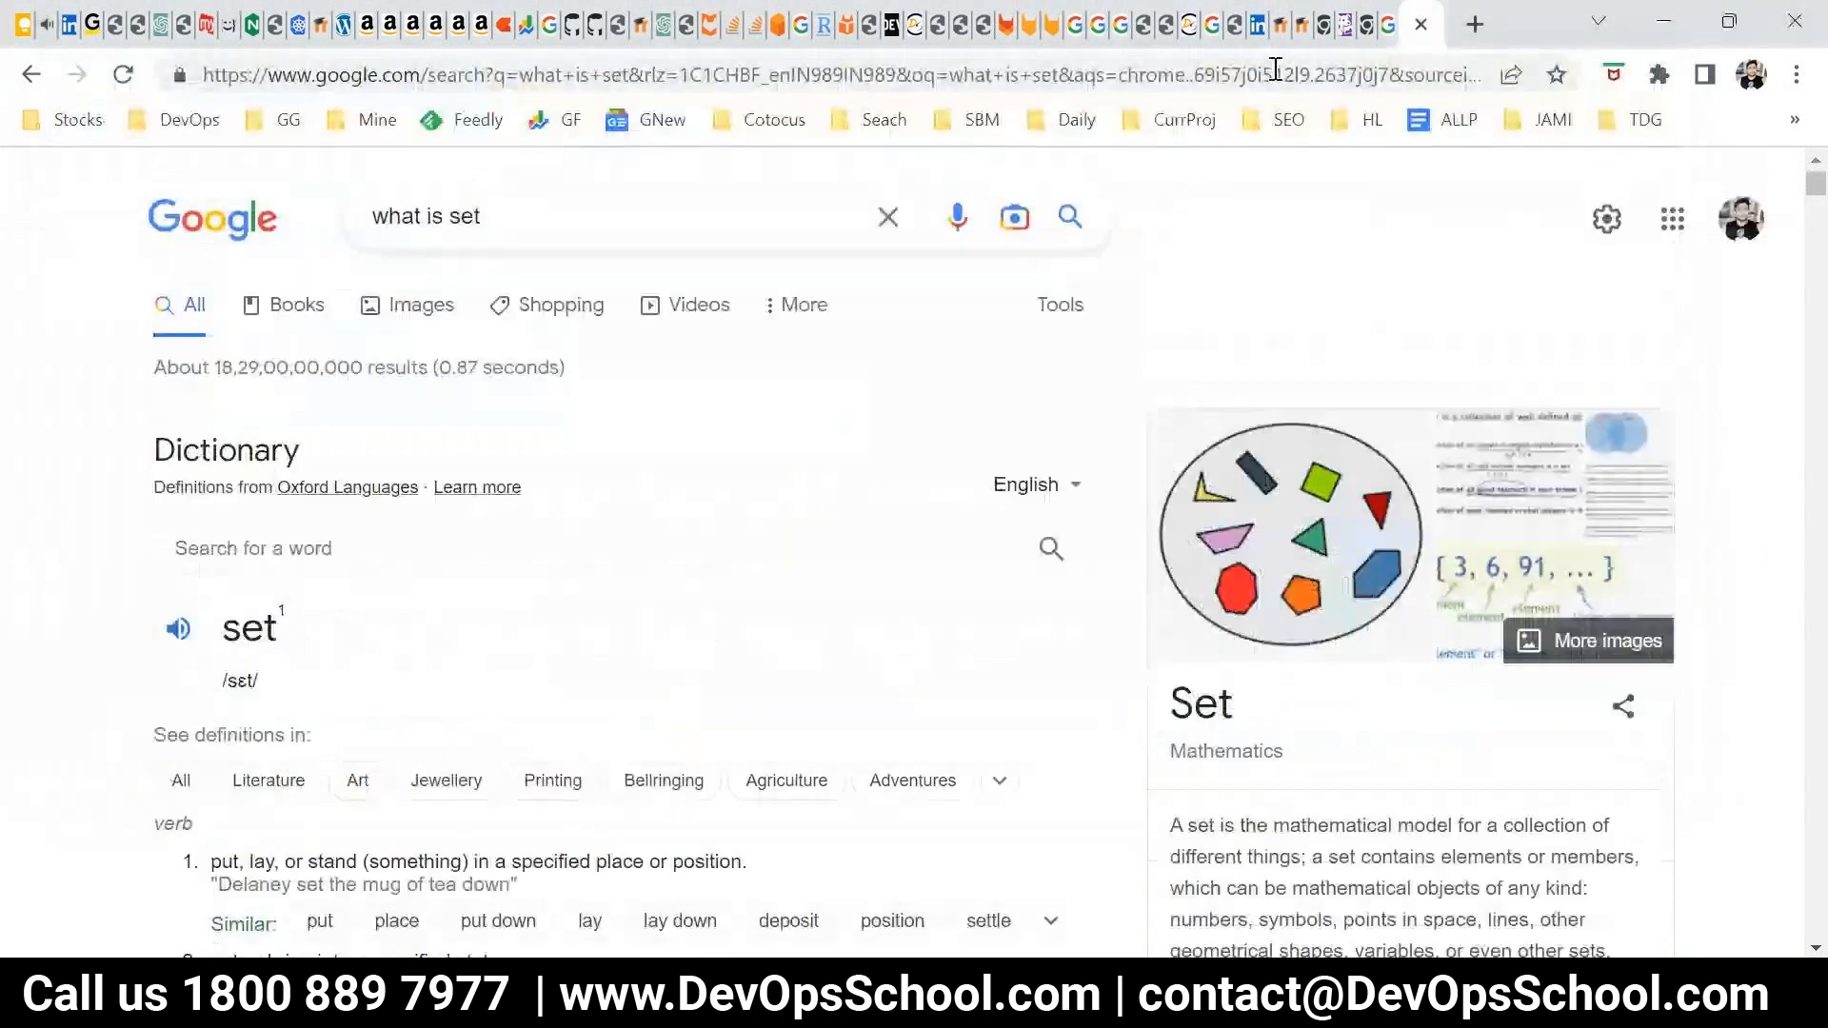
{"action": "left_click", "coordinate": [1348, 26]}
{"action": "scroll", "coordinate": [274, 428], "scroll_direction": "up", "scroll_amount": 3}
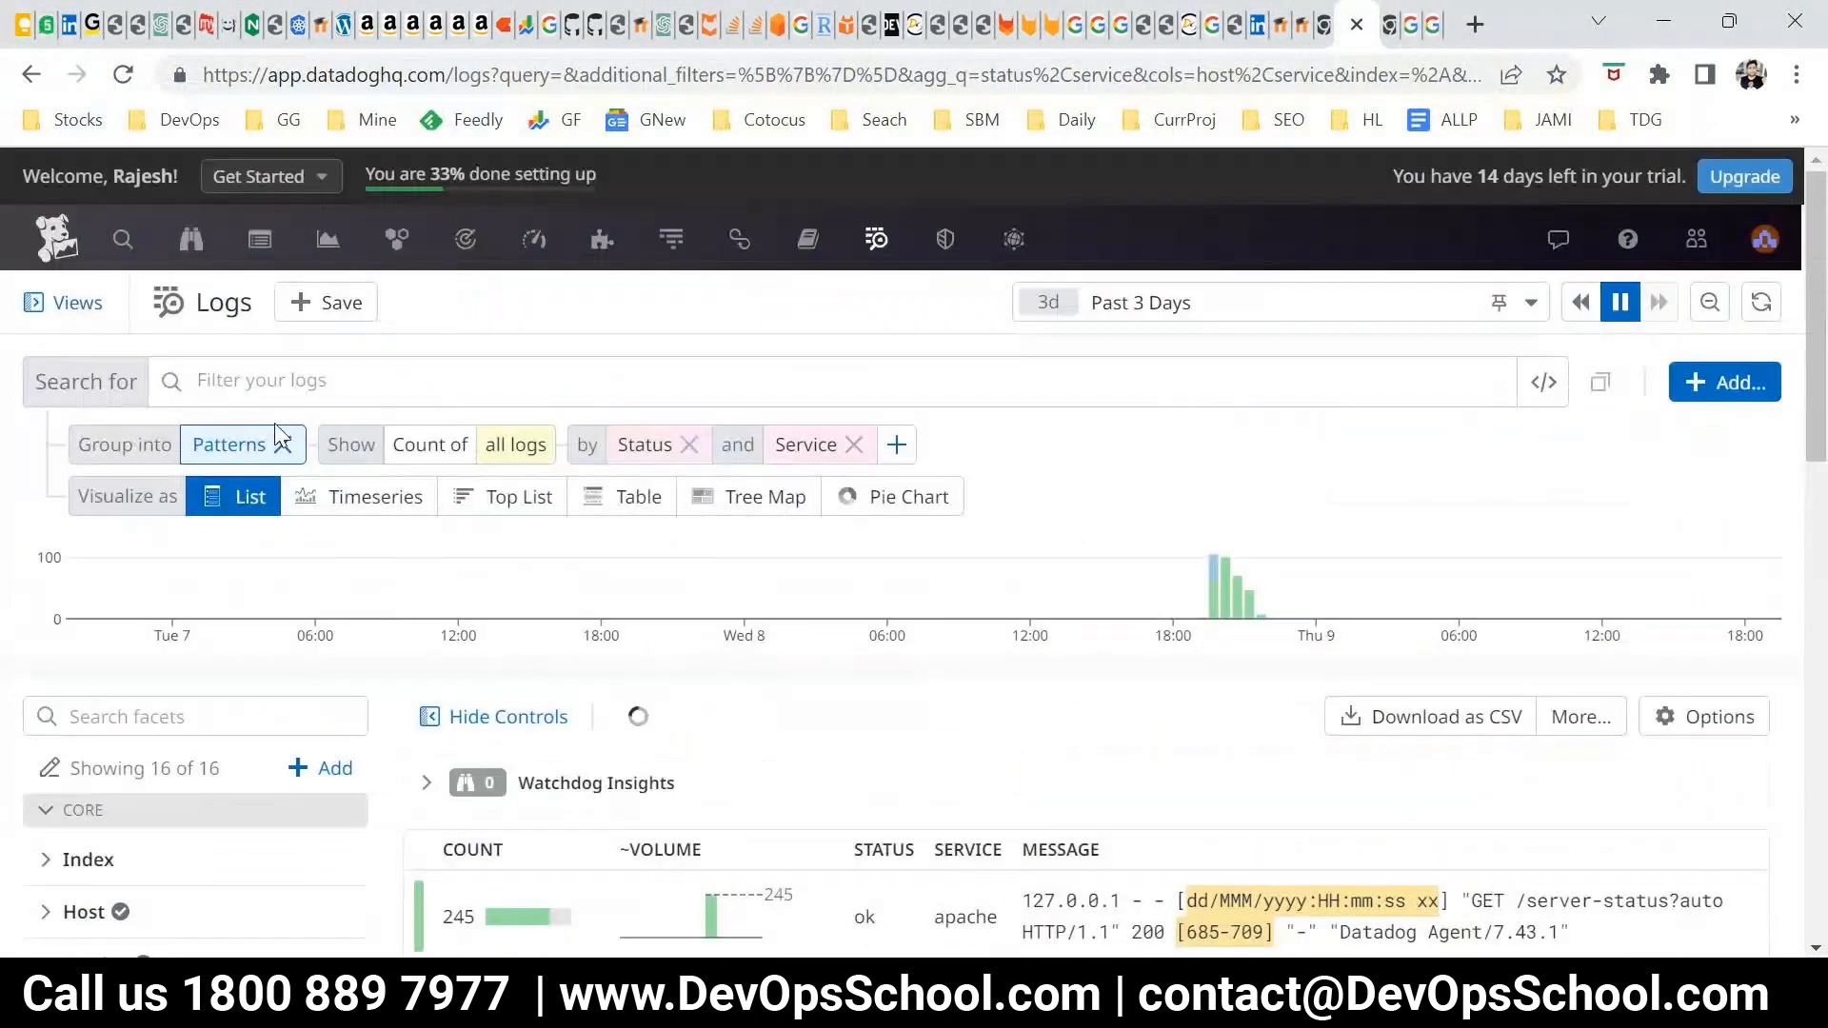
{"action": "left_click", "coordinate": [283, 445]}
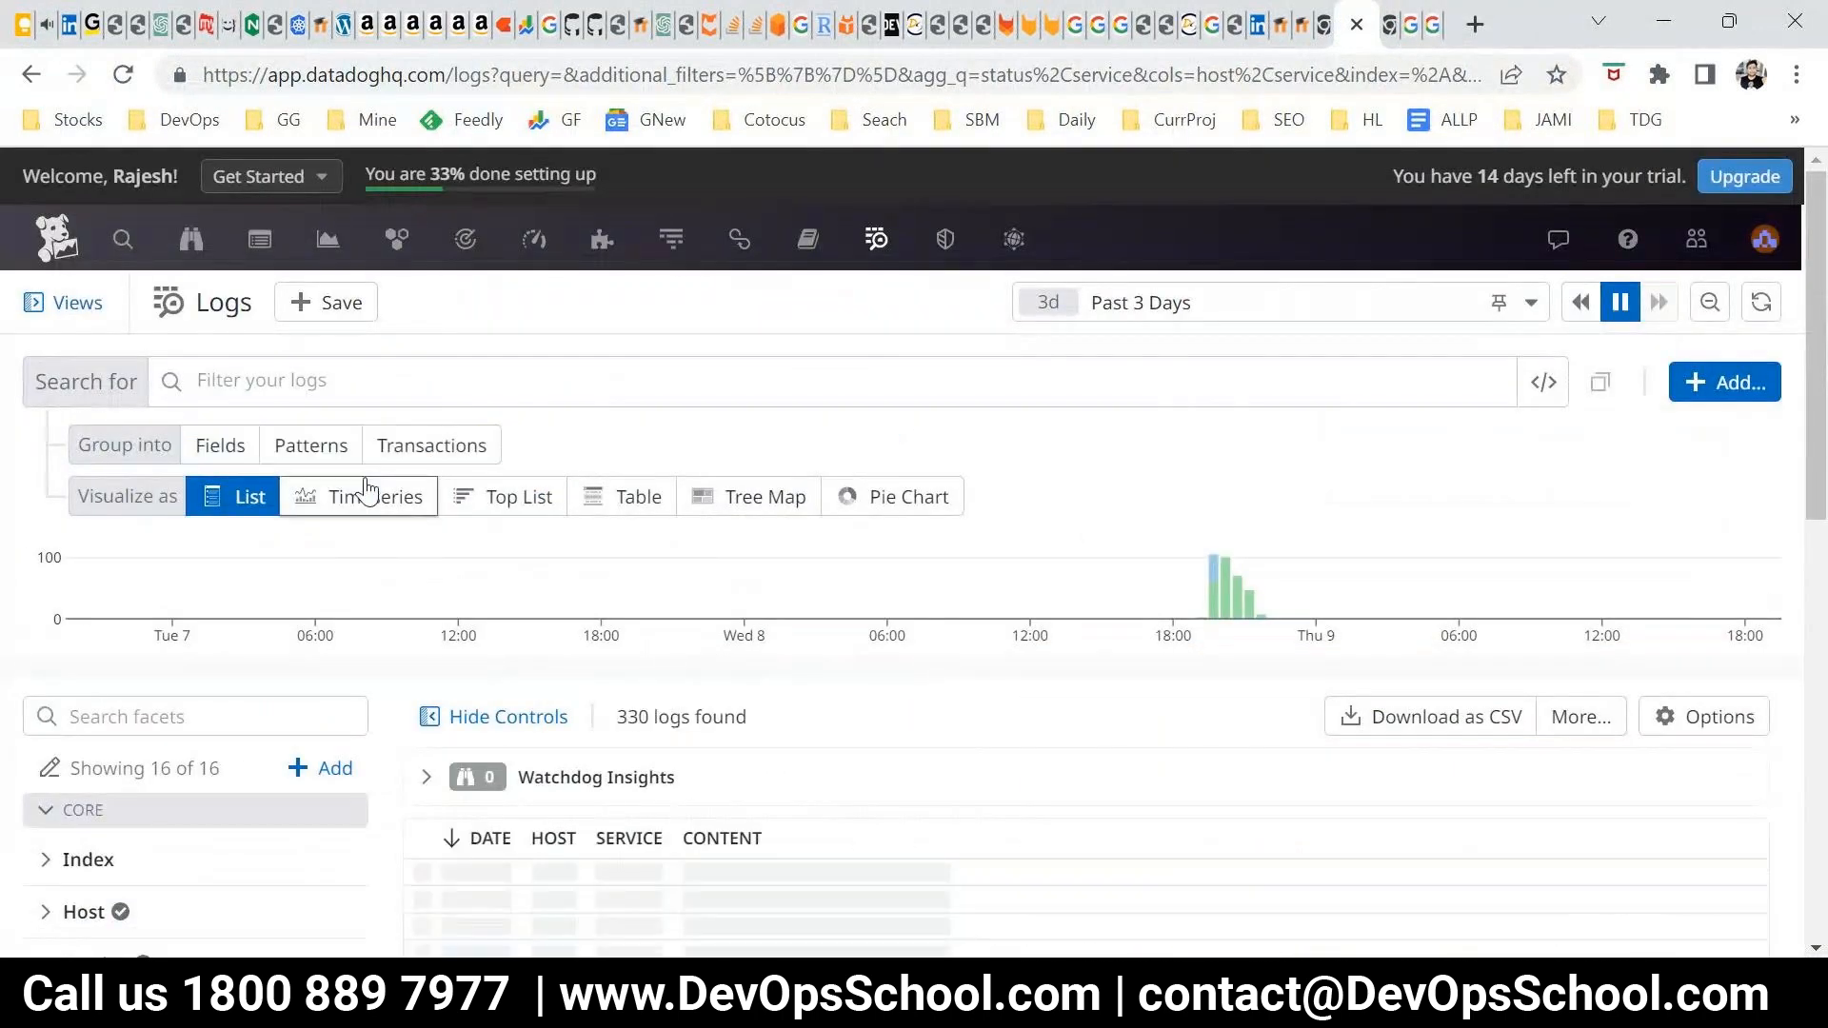
{"action": "left_click", "coordinate": [319, 443]}
Examine the counts, volumes, statuses, services and messages of all the grouped log patterns
{"action": "scroll", "coordinate": [1277, 669], "scroll_direction": "down", "scroll_amount": 5}
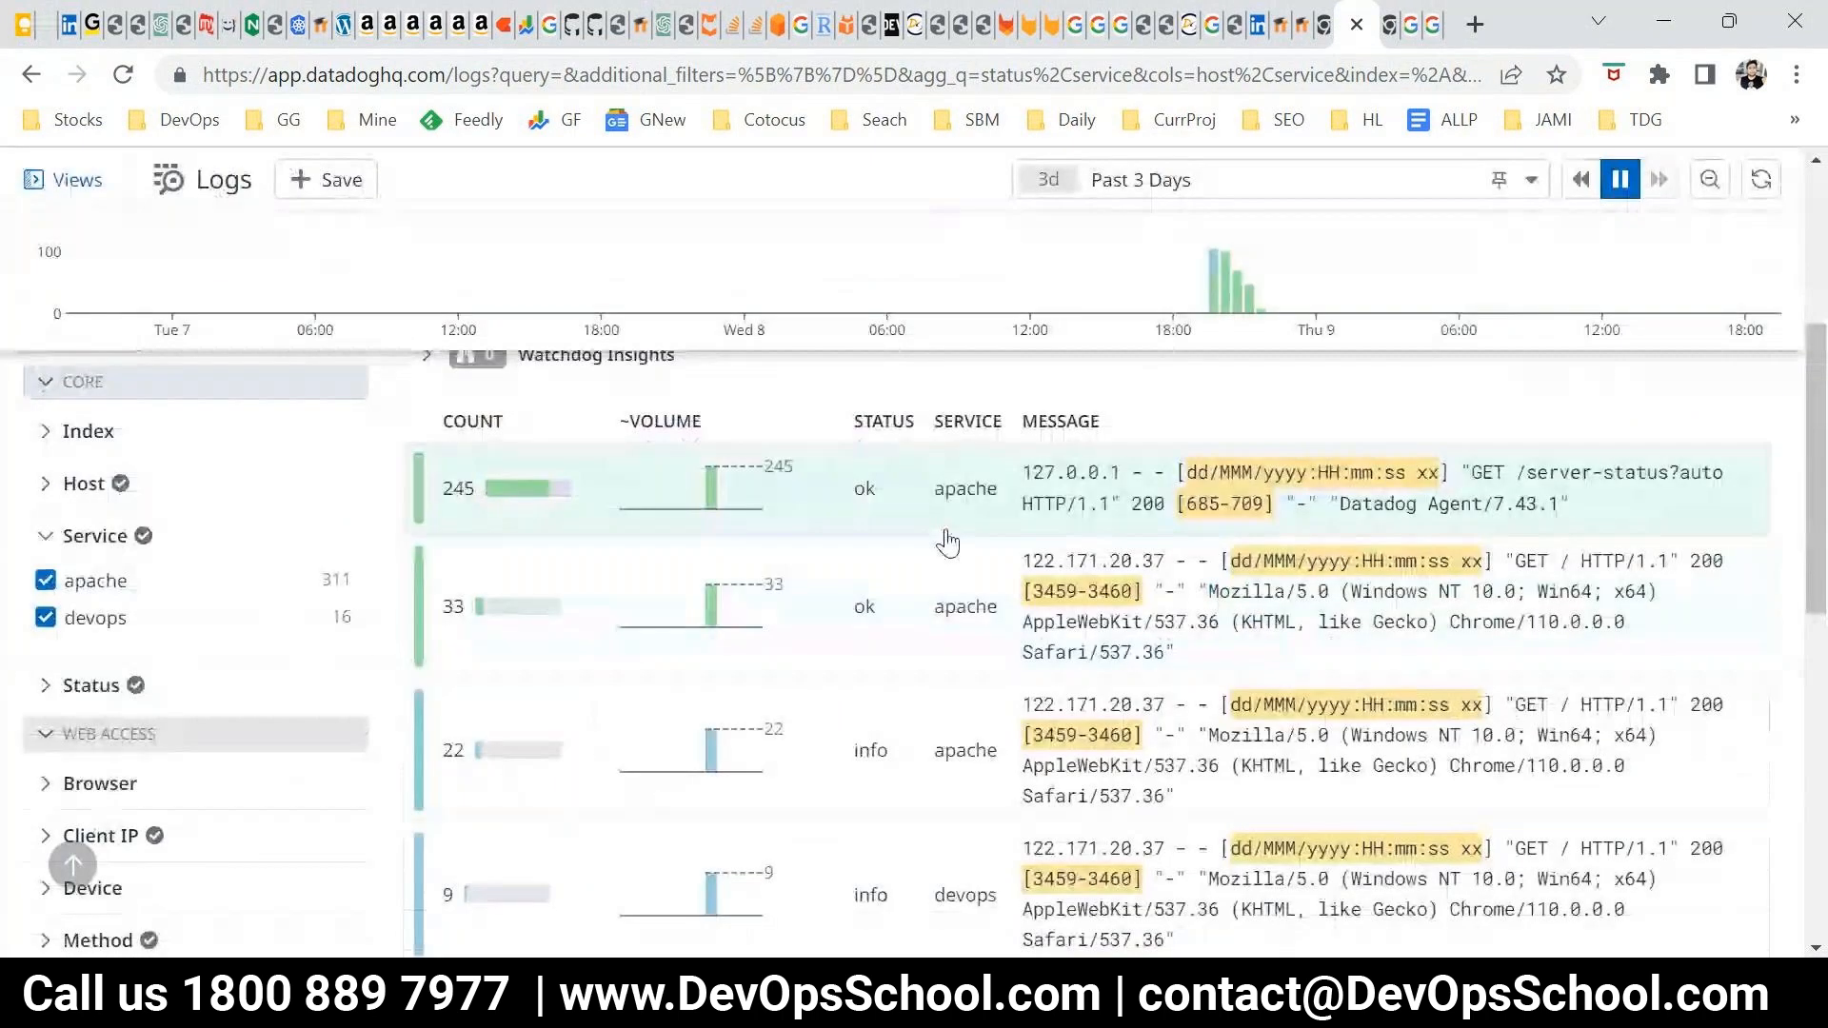
{"action": "scroll", "coordinate": [565, 522], "scroll_direction": "down", "scroll_amount": 1}
{"action": "scroll", "coordinate": [1253, 530], "scroll_direction": "up", "scroll_amount": 1}
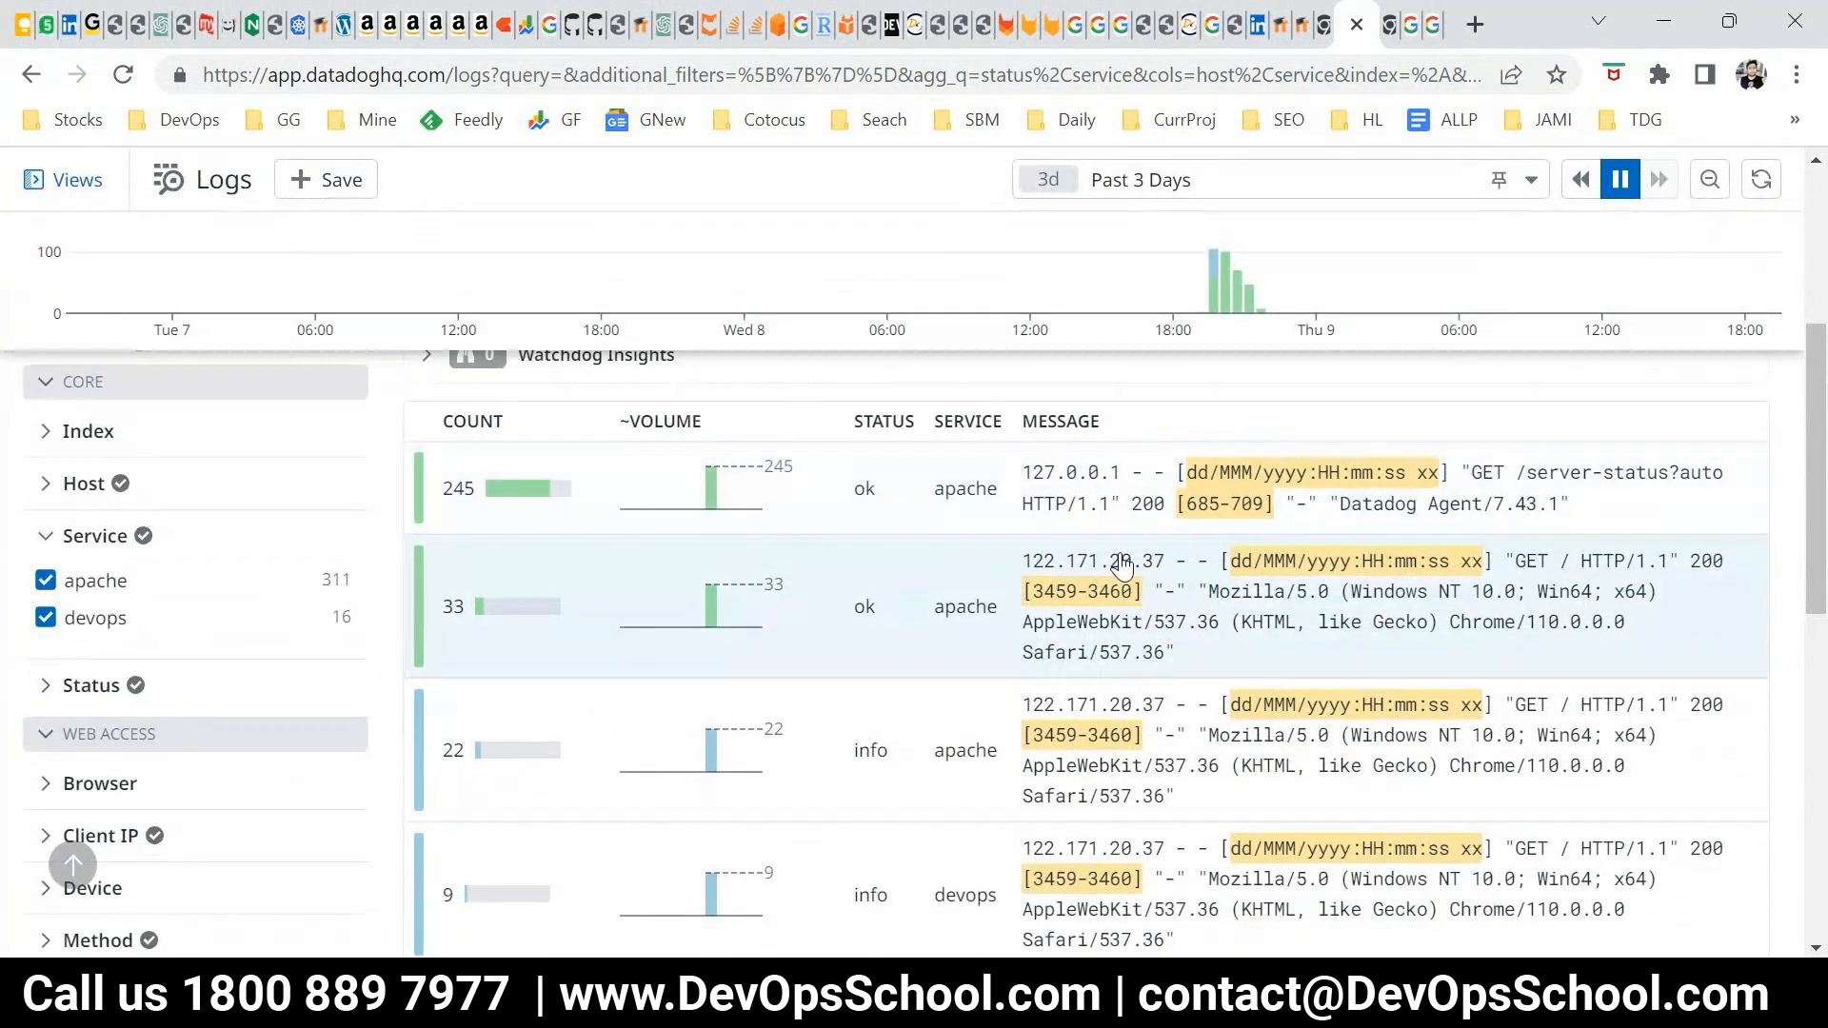
{"action": "scroll", "coordinate": [796, 482], "scroll_direction": "down", "scroll_amount": 6}
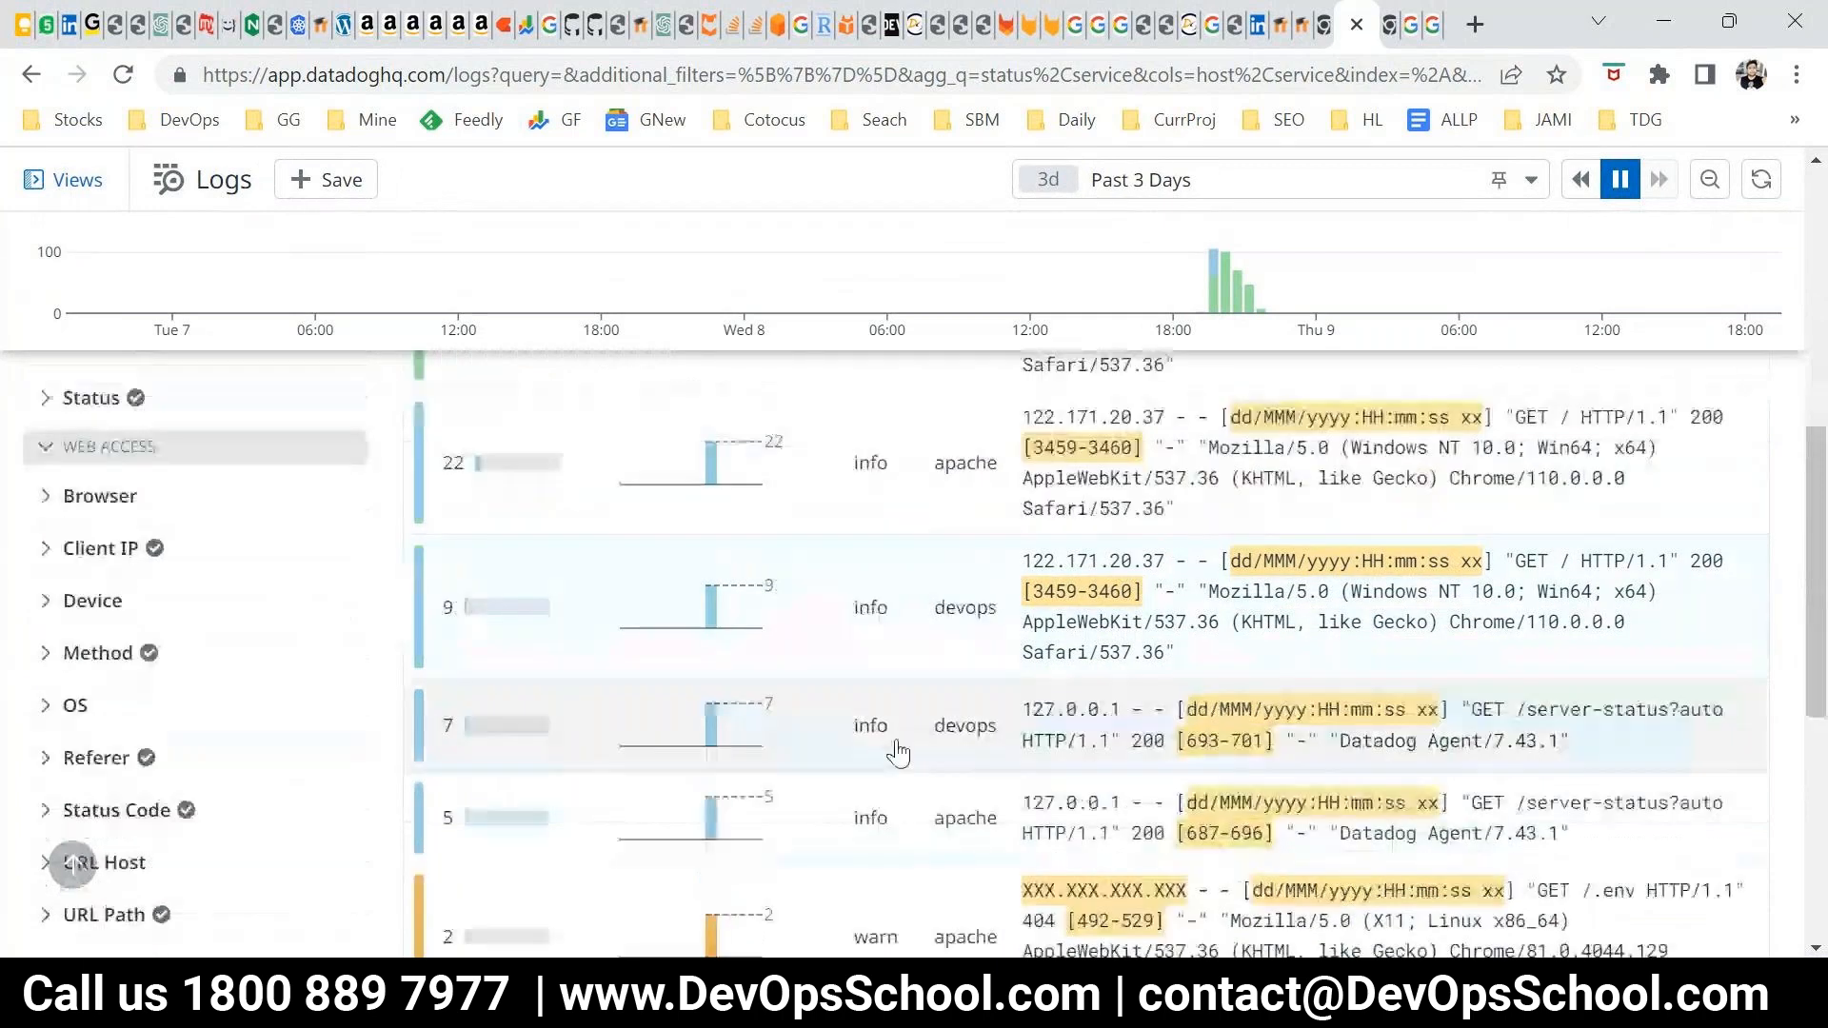
{"action": "scroll", "coordinate": [862, 599], "scroll_direction": "down", "scroll_amount": 2}
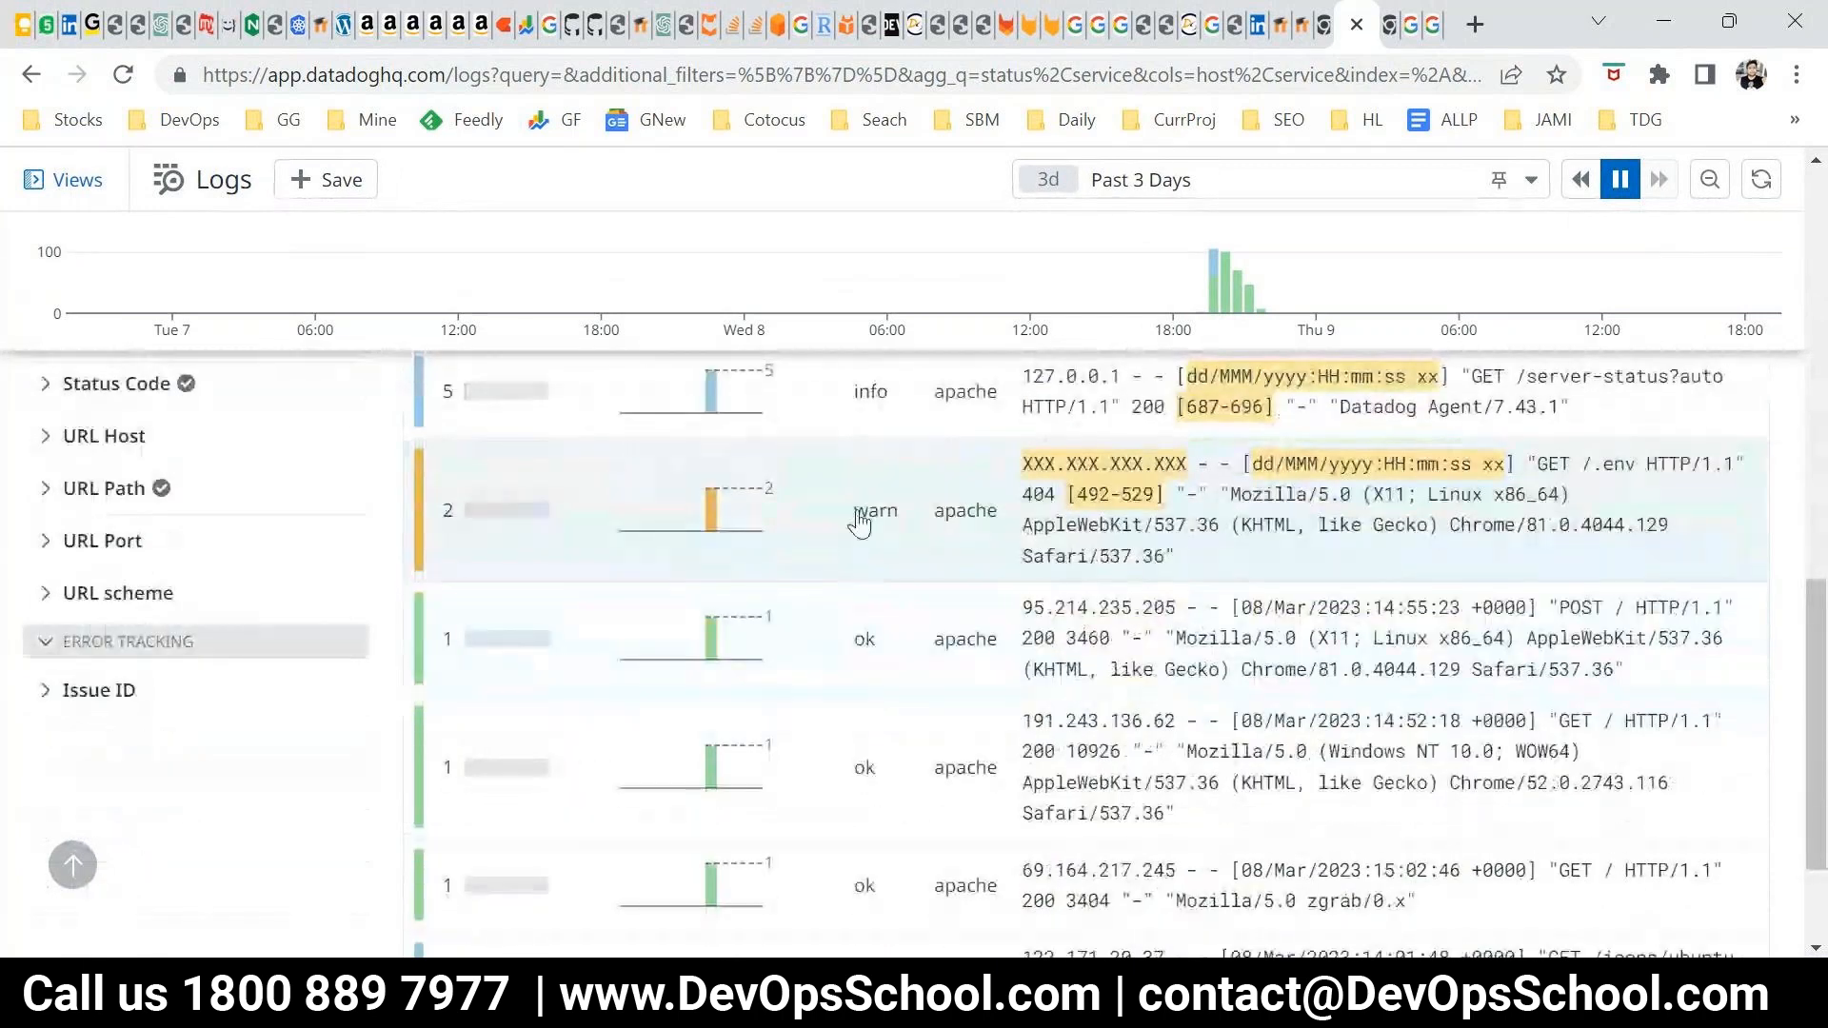
{"action": "scroll", "coordinate": [857, 580], "scroll_direction": "down", "scroll_amount": 2}
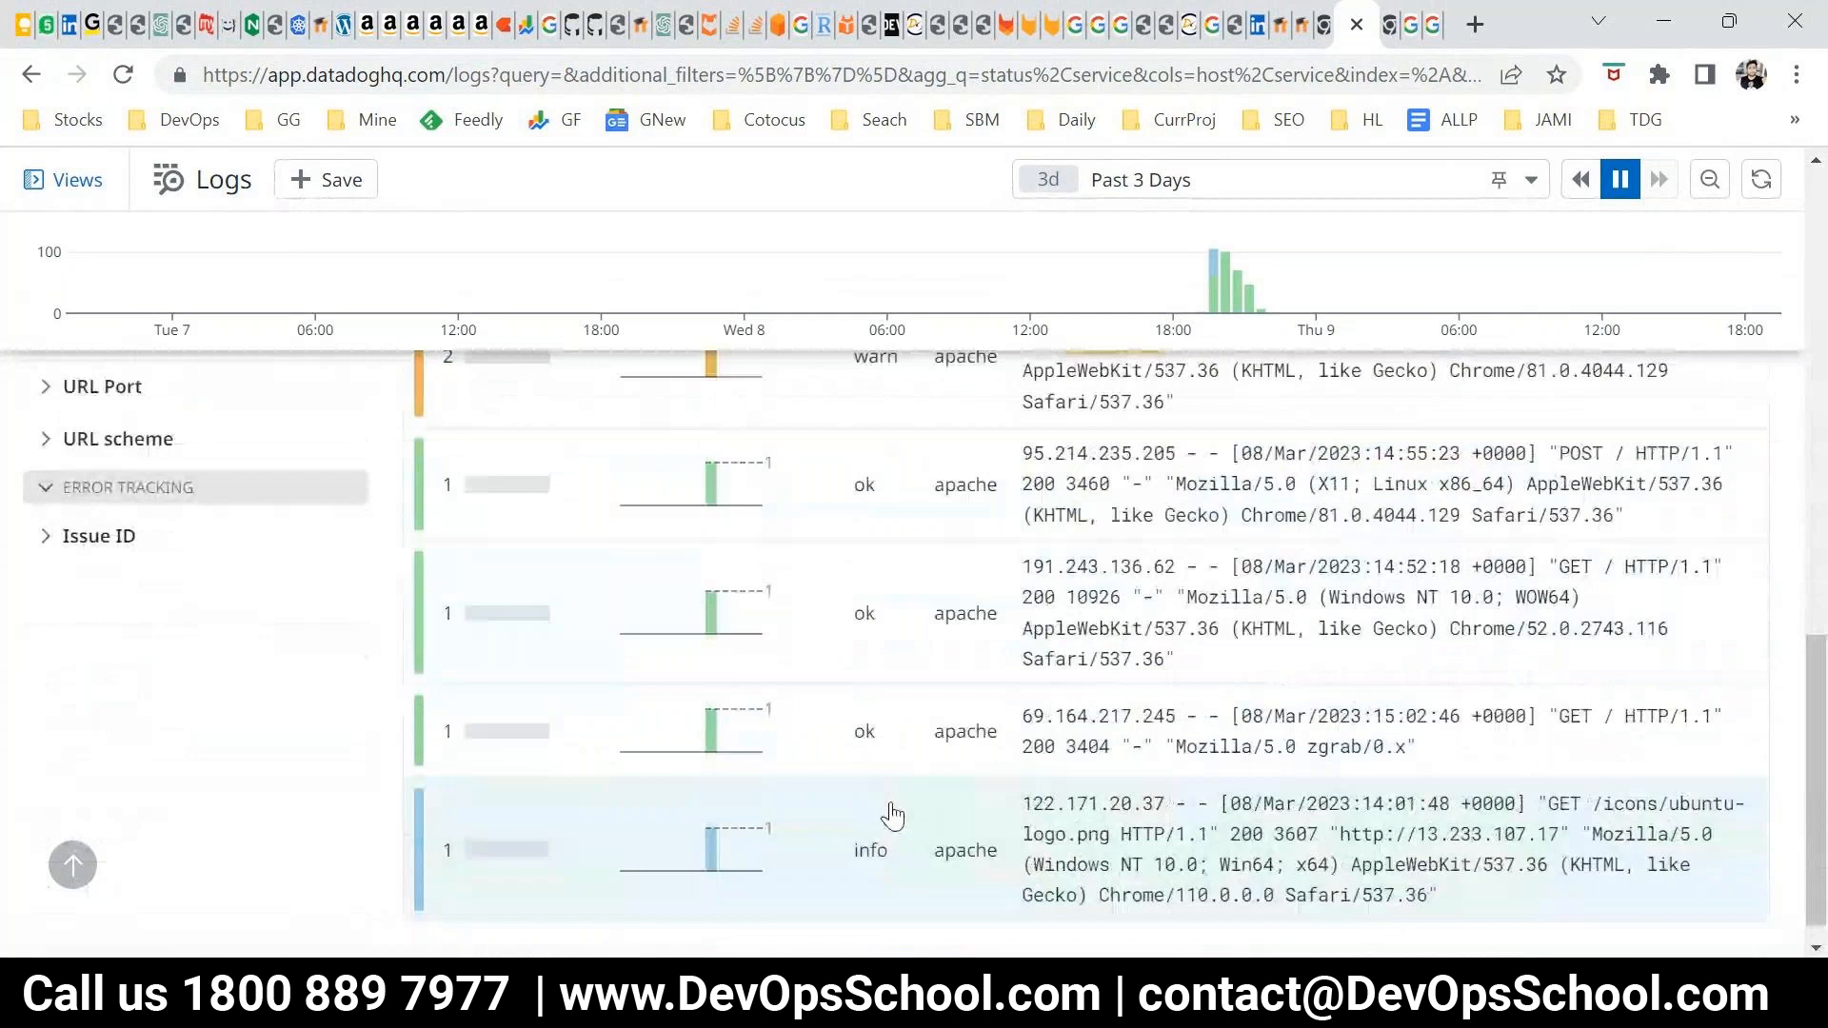
{"action": "scroll", "coordinate": [892, 815], "scroll_direction": "up", "scroll_amount": 10}
Switch to the Notepad list and insert a blank line between the debug and info lines
{"action": "key", "text": "alt+Tab"}
{"action": "left_click_drag", "start_coordinate": [479, 217], "coordinate": [60, 211]}
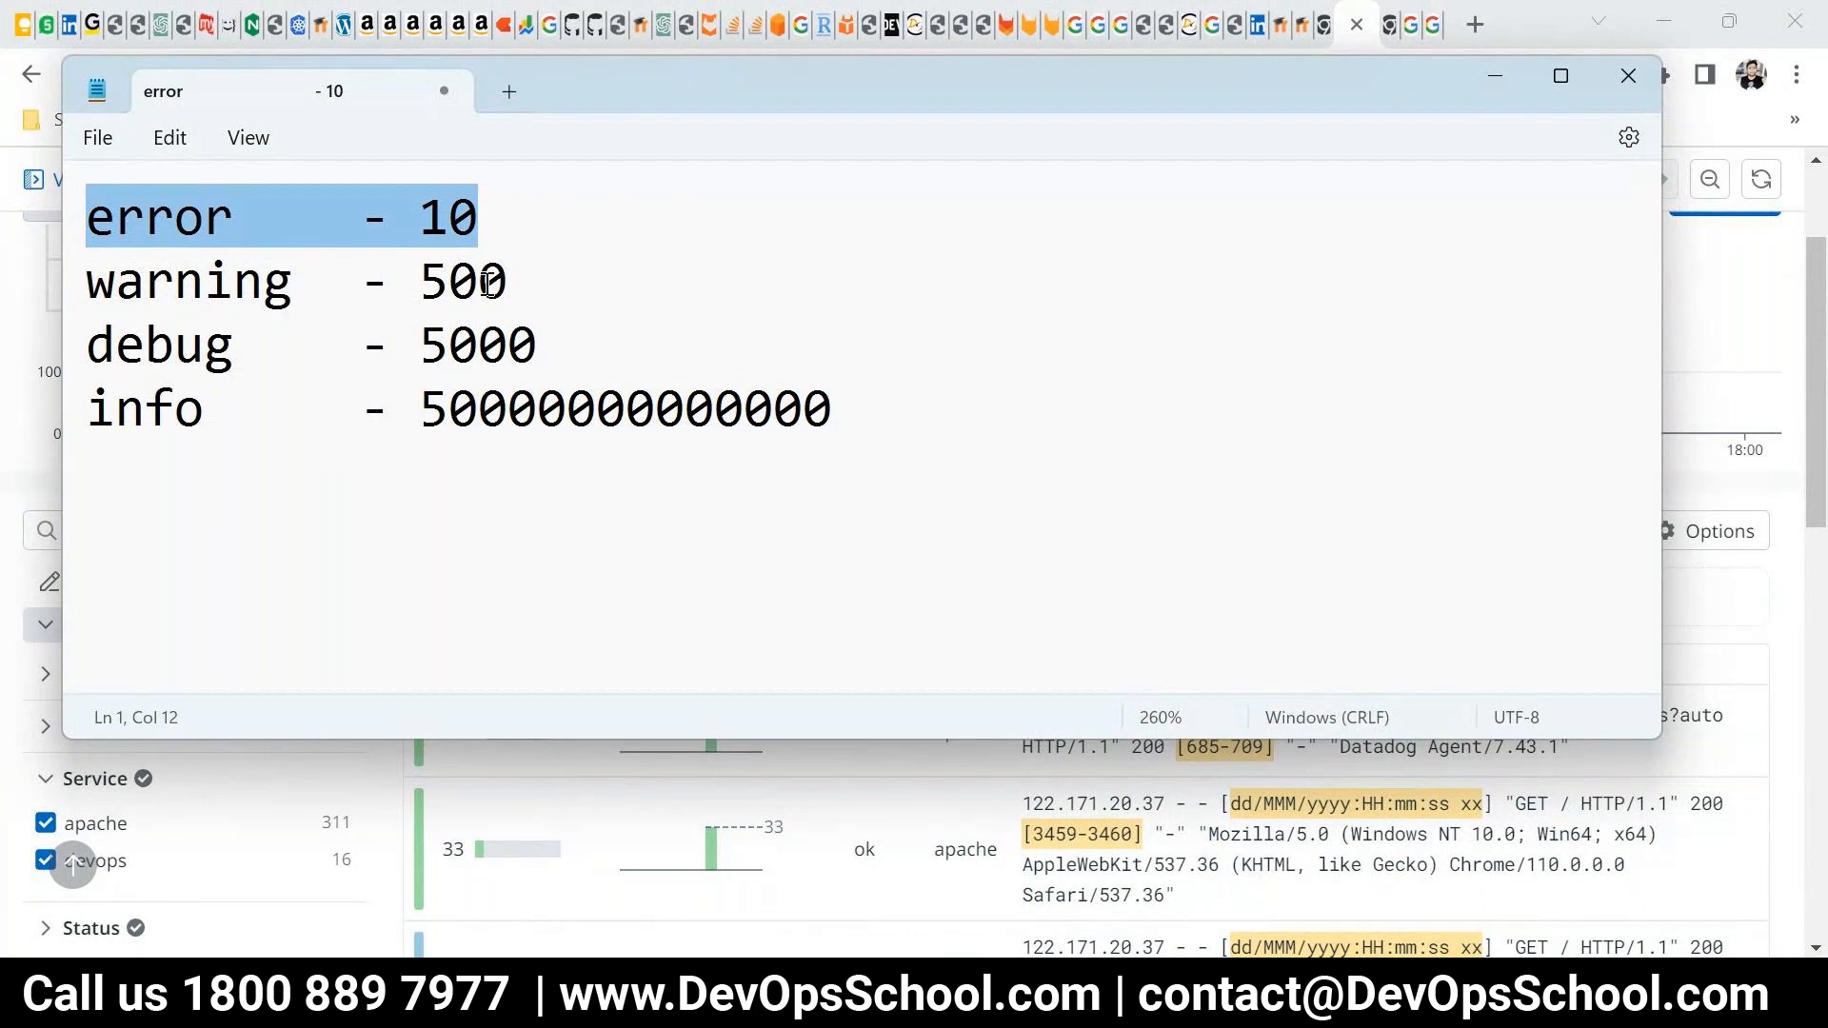
{"action": "left_click", "coordinate": [505, 233]}
{"action": "left_click", "coordinate": [955, 432]}
{"action": "key", "text": "shift+Home"}
{"action": "left_click", "coordinate": [557, 358]}
{"action": "key", "text": "Return"}
Go back up through the log-level counts and highlight the whole error line
{"action": "left_click", "coordinate": [559, 327]}
{"action": "left_click", "coordinate": [574, 279]}
{"action": "left_click", "coordinate": [543, 232]}
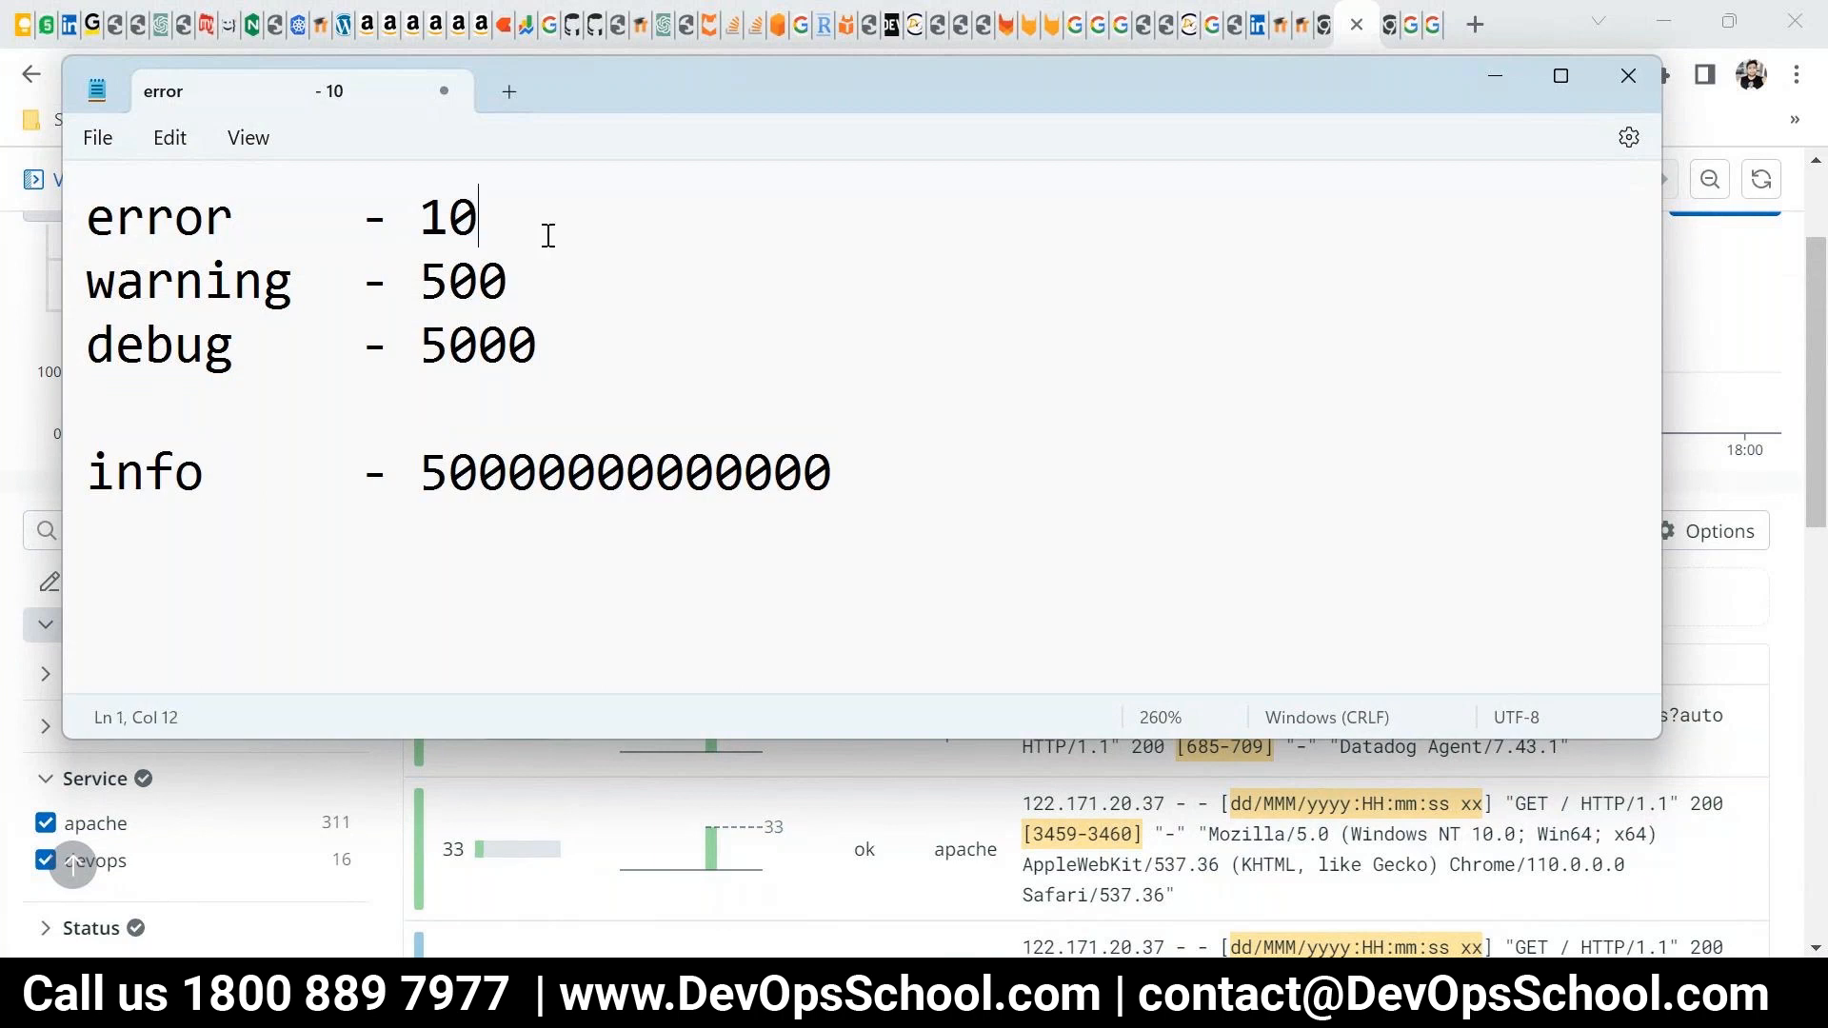
{"action": "key", "text": "shift+Home"}
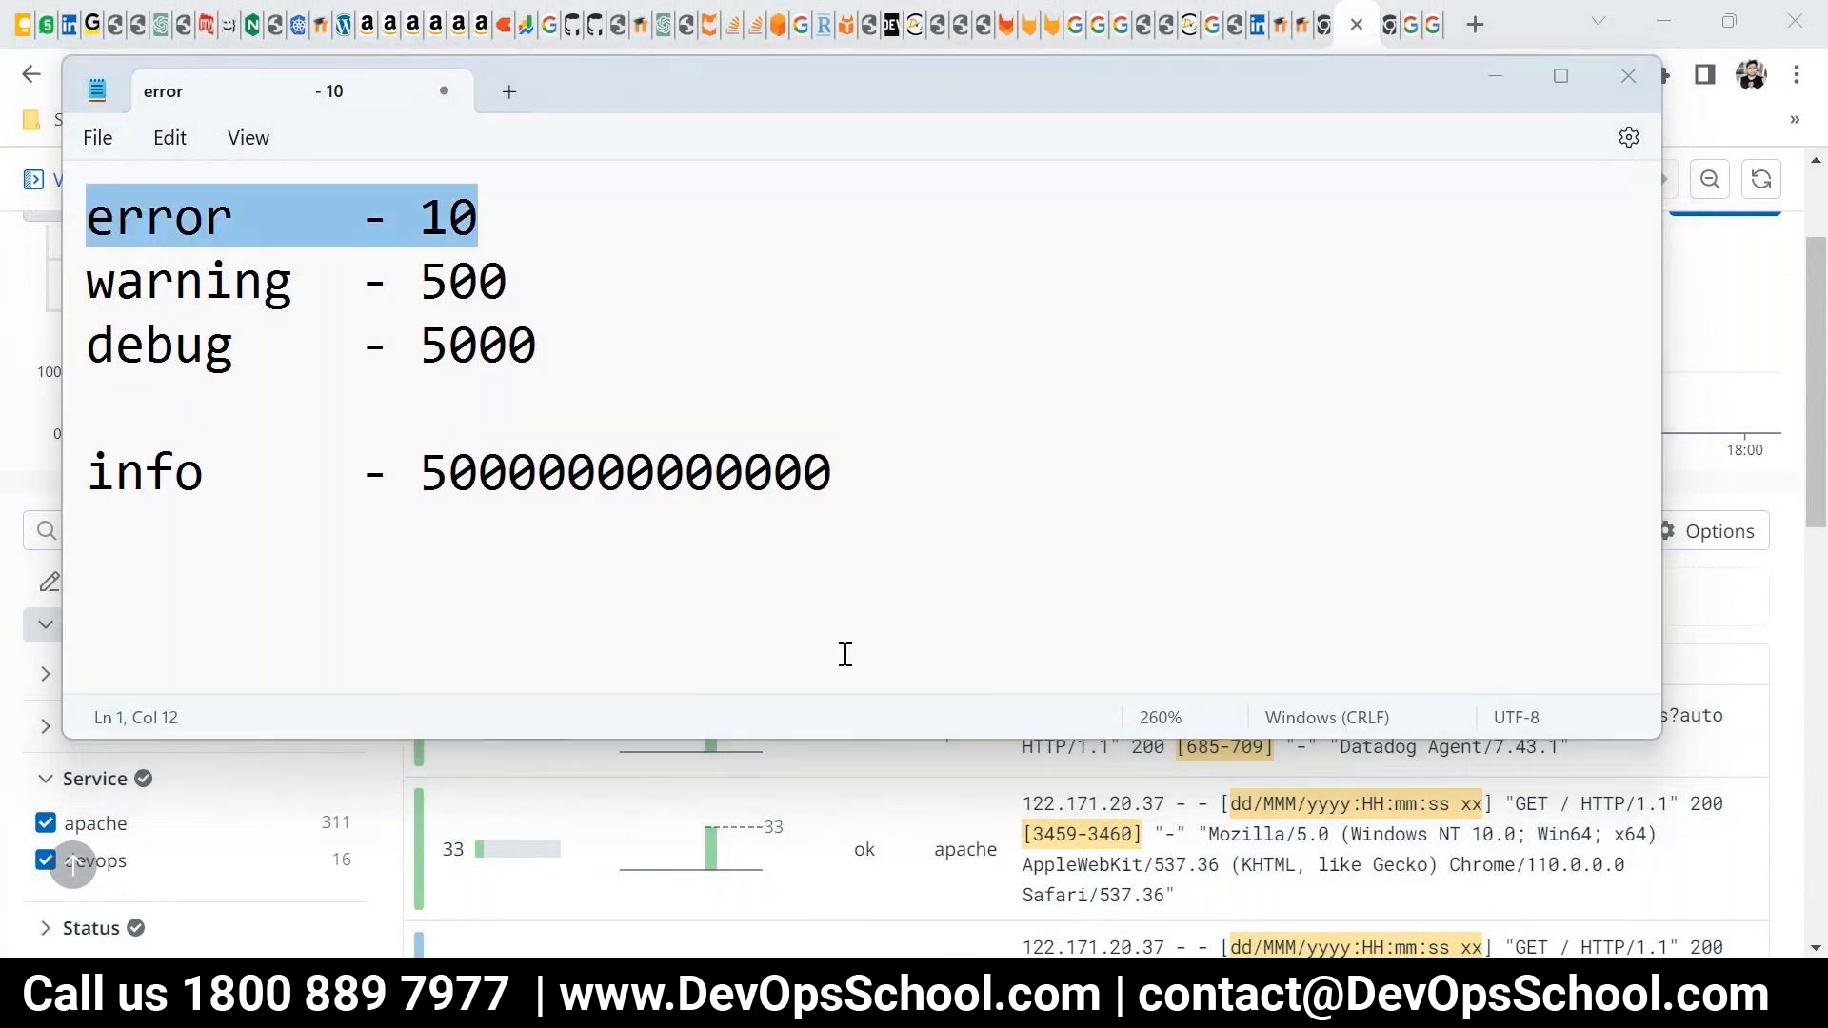
Return to the Datadog logs, open the warn pattern for GET /.env and view its Mar 08 20:38:46 sample log
{"action": "key", "text": "alt+Tab"}
{"action": "scroll", "coordinate": [900, 686], "scroll_direction": "down", "scroll_amount": 7}
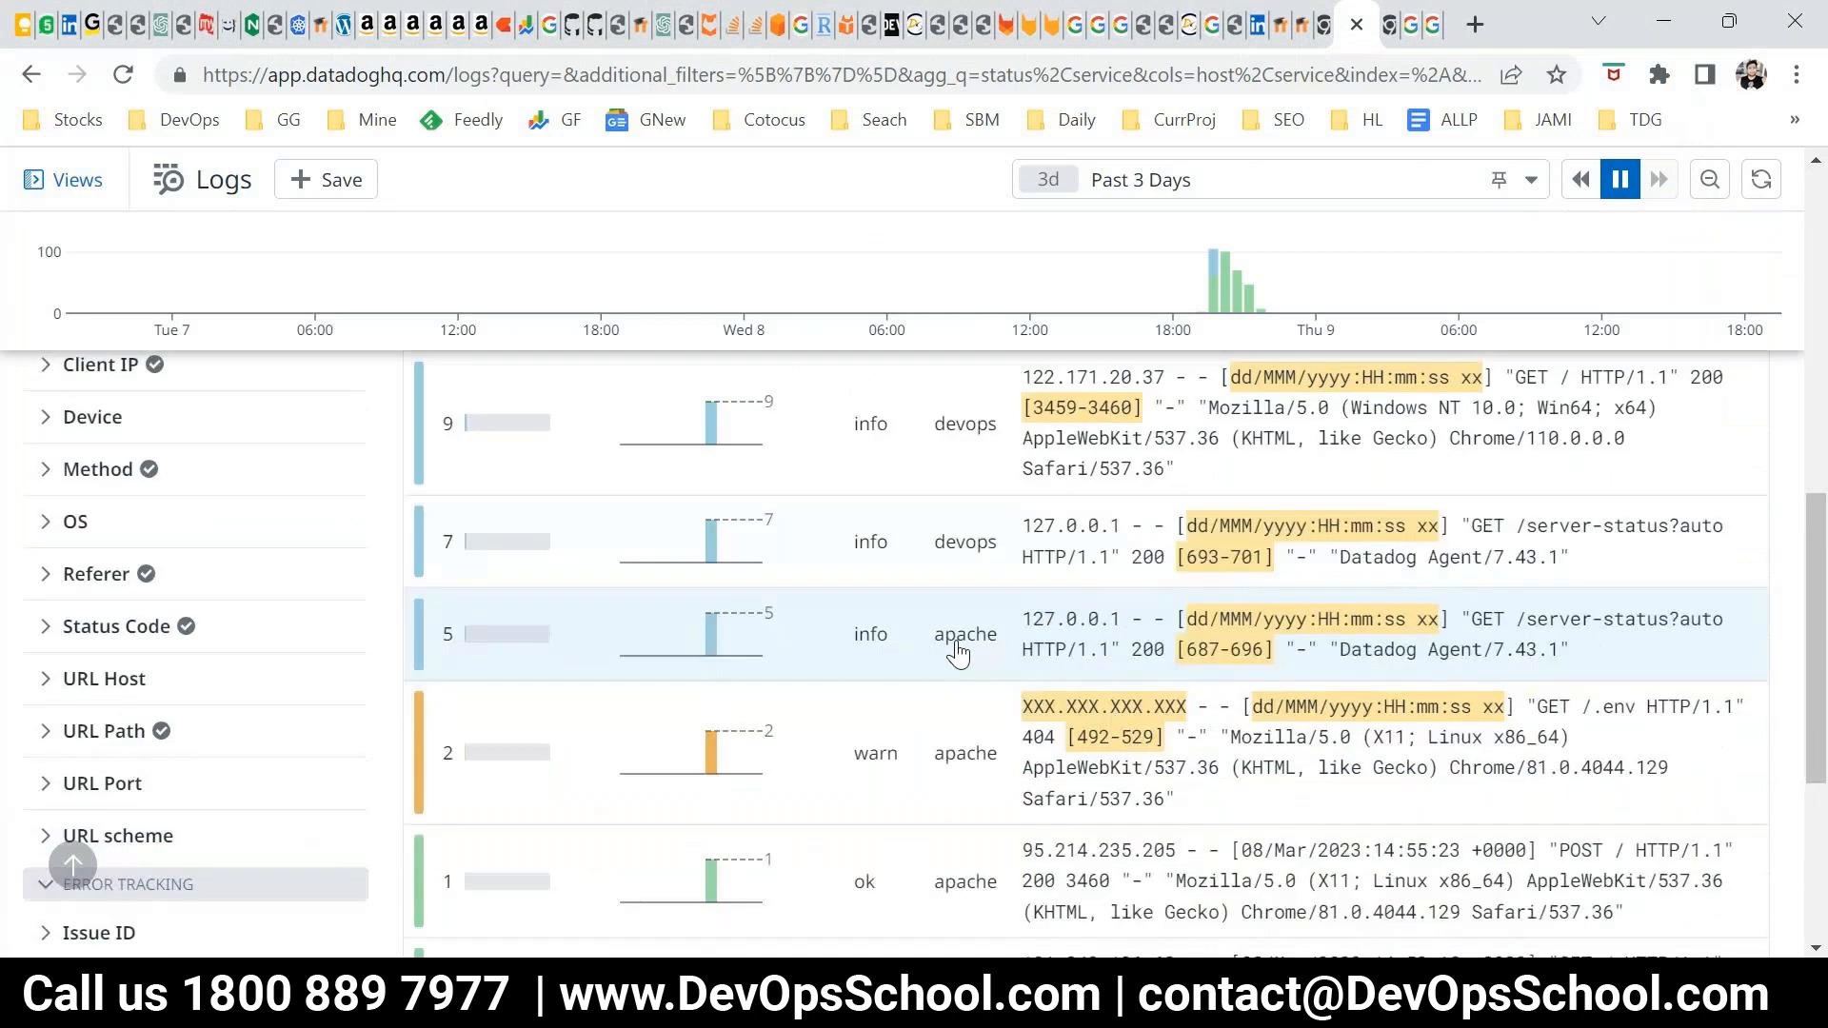
{"action": "scroll", "coordinate": [958, 653], "scroll_direction": "down", "scroll_amount": 2}
{"action": "left_click", "coordinate": [1056, 610]}
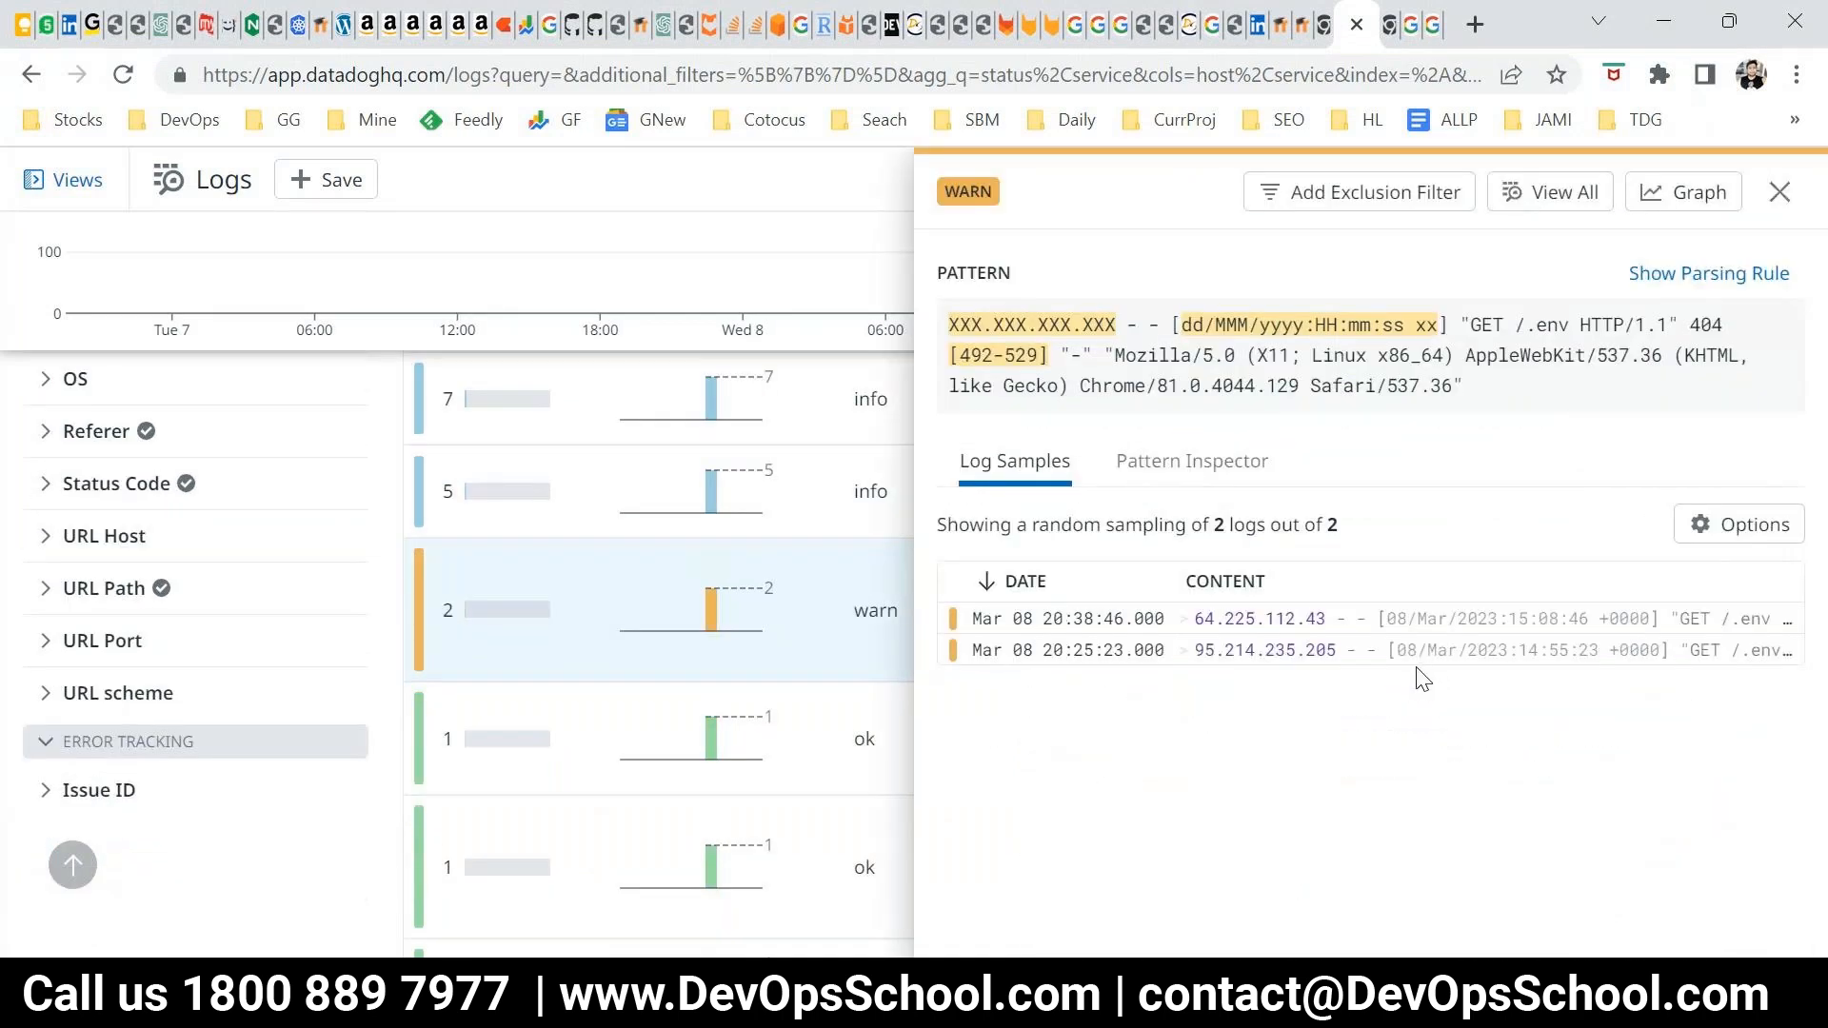
{"action": "left_click_drag", "start_coordinate": [1158, 357], "coordinate": [1395, 388]}
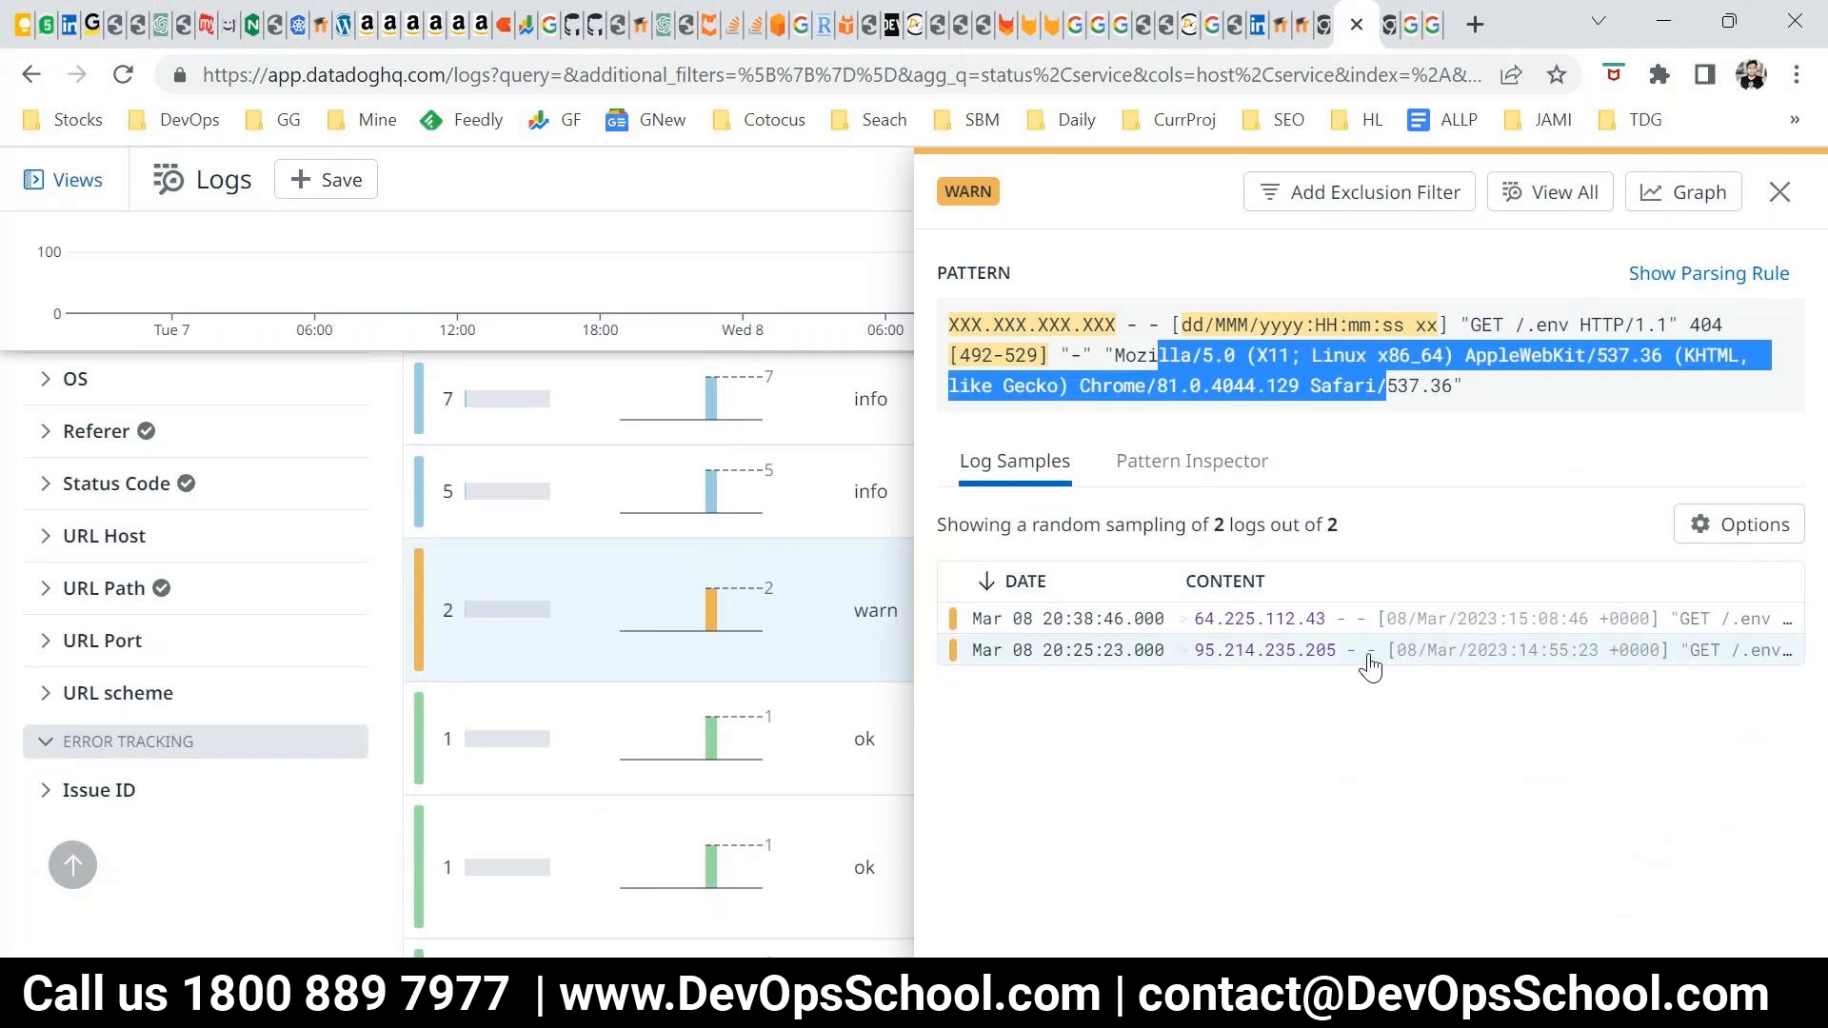
{"action": "left_click", "coordinate": [1341, 624]}
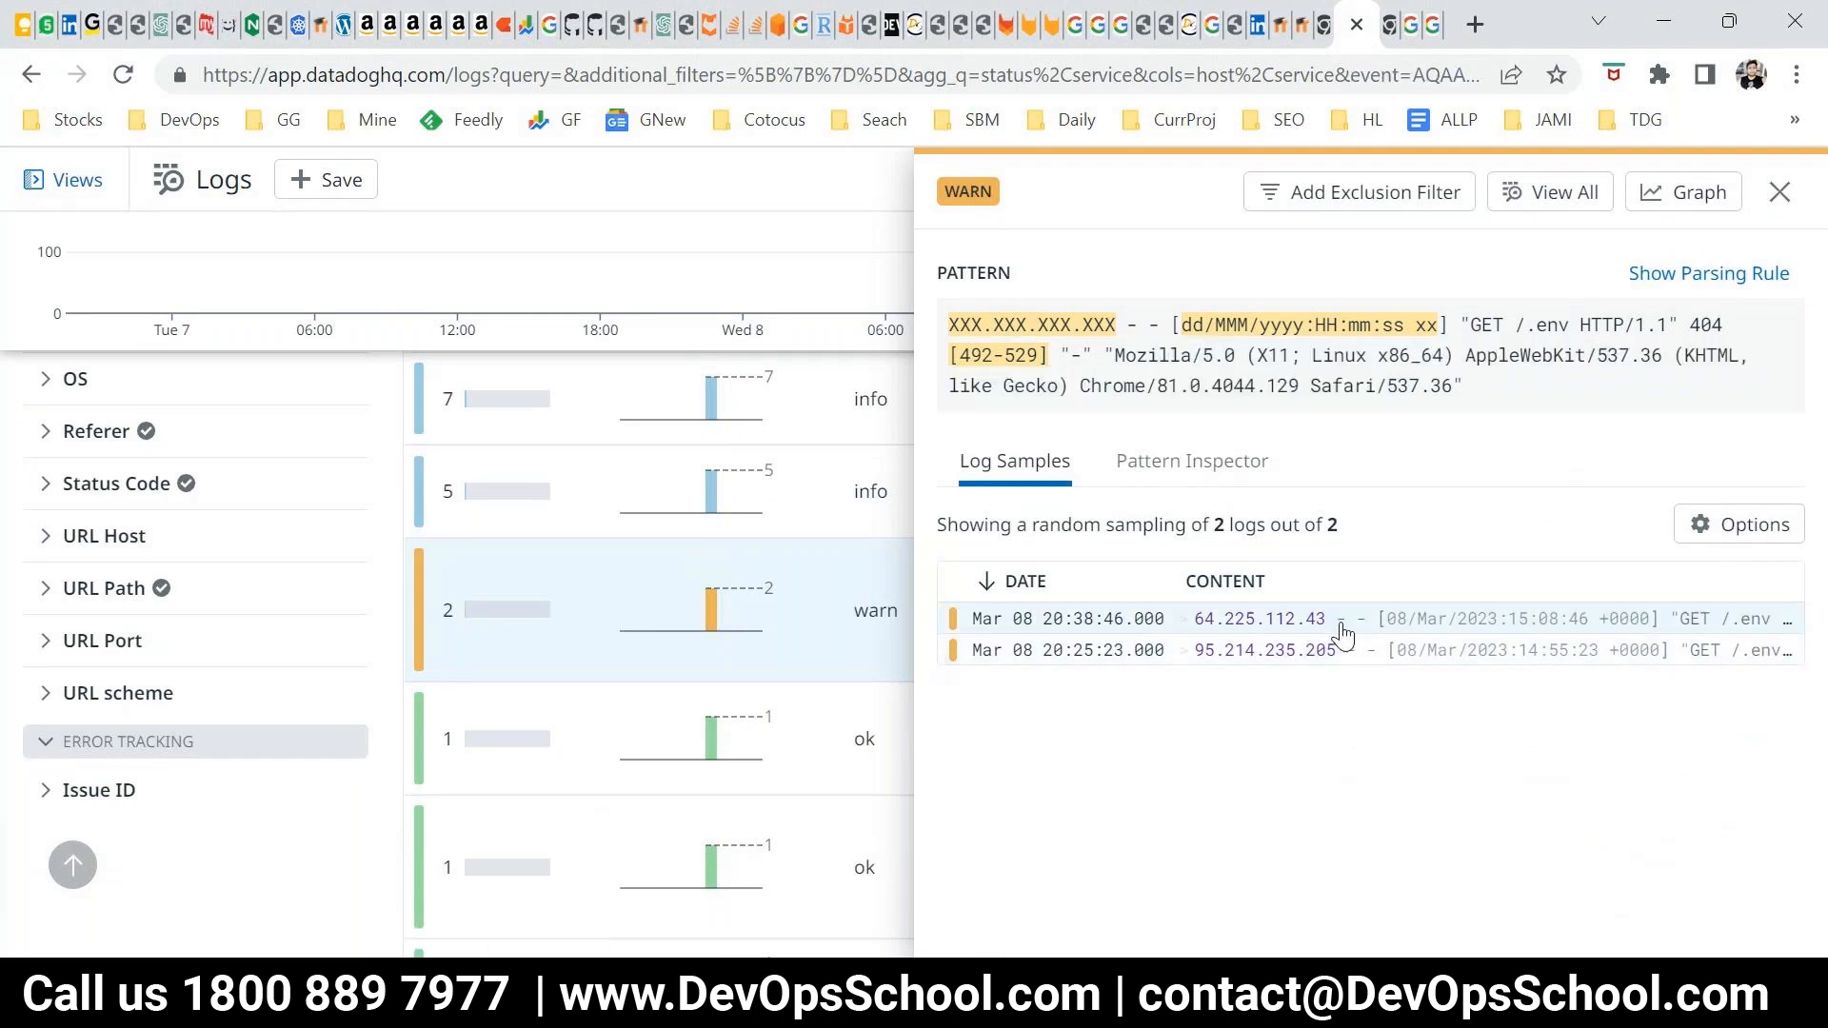
Examine the sample log's 404 NOT FOUND status and its event attributes, including the HTTP and user agent details
{"action": "left_click_drag", "start_coordinate": [1191, 727], "coordinate": [1059, 735]}
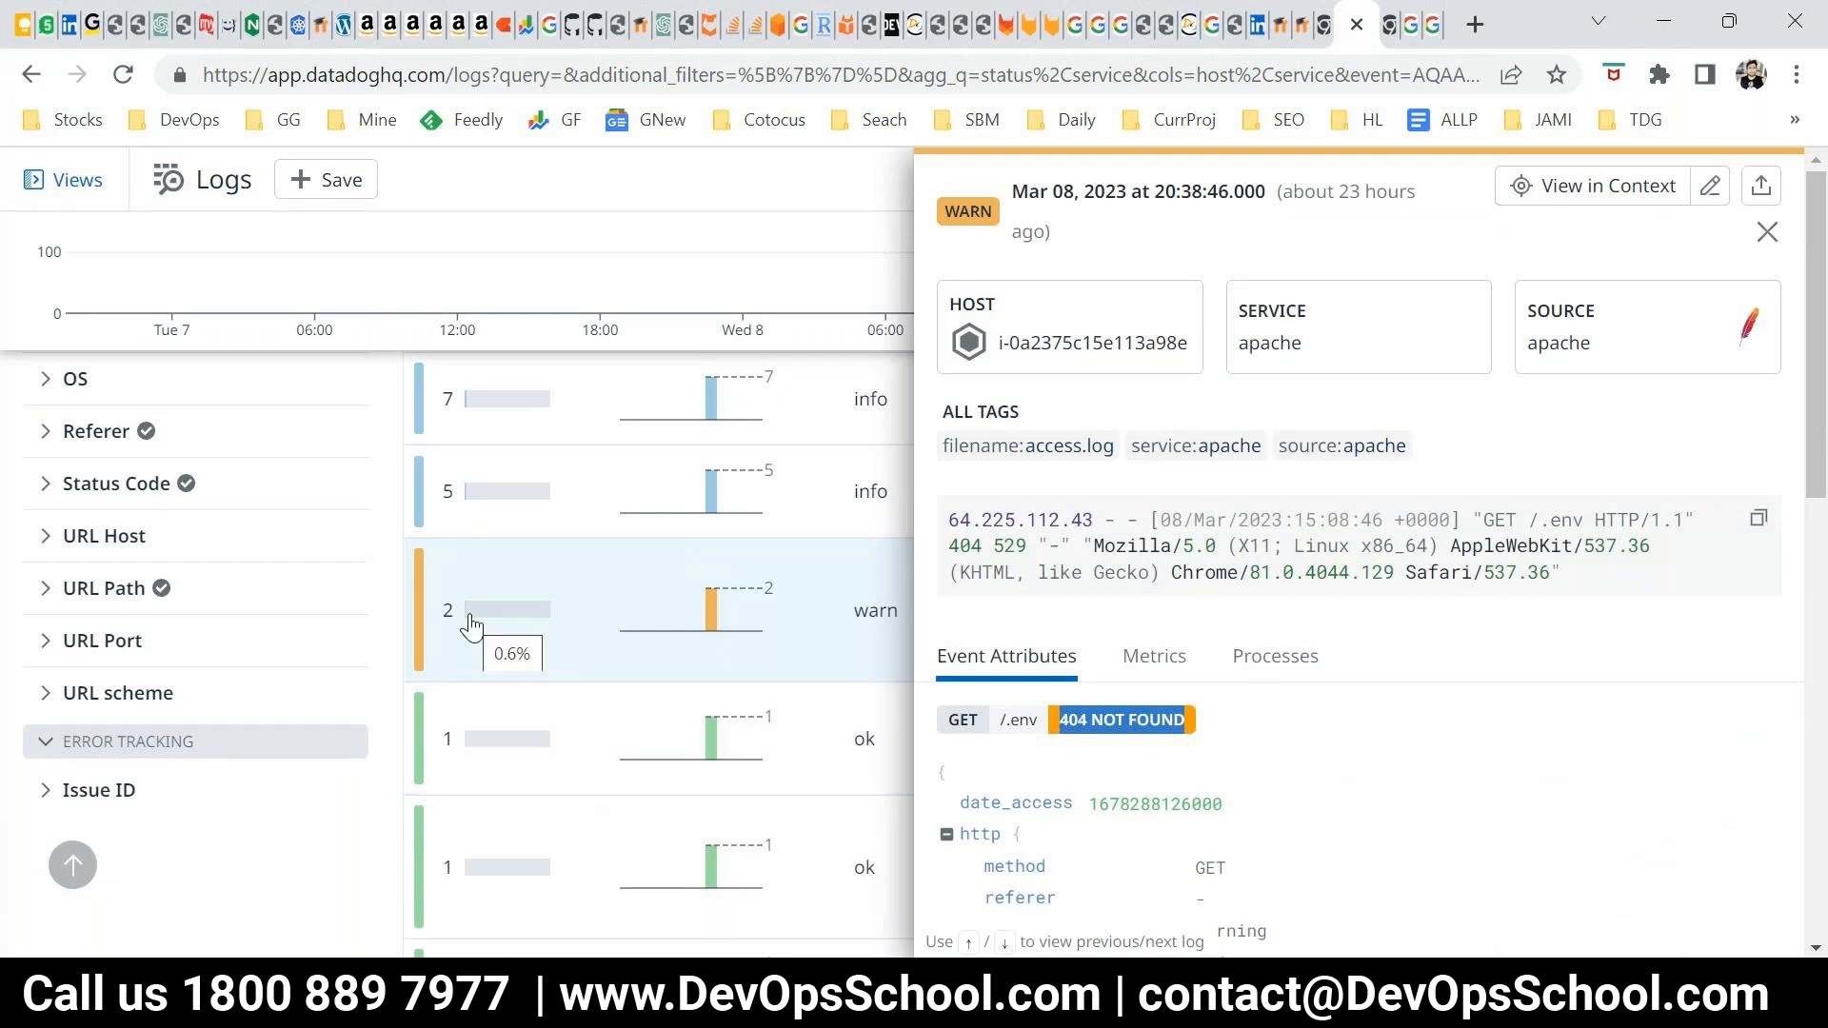
{"action": "double_click", "coordinate": [1105, 729]}
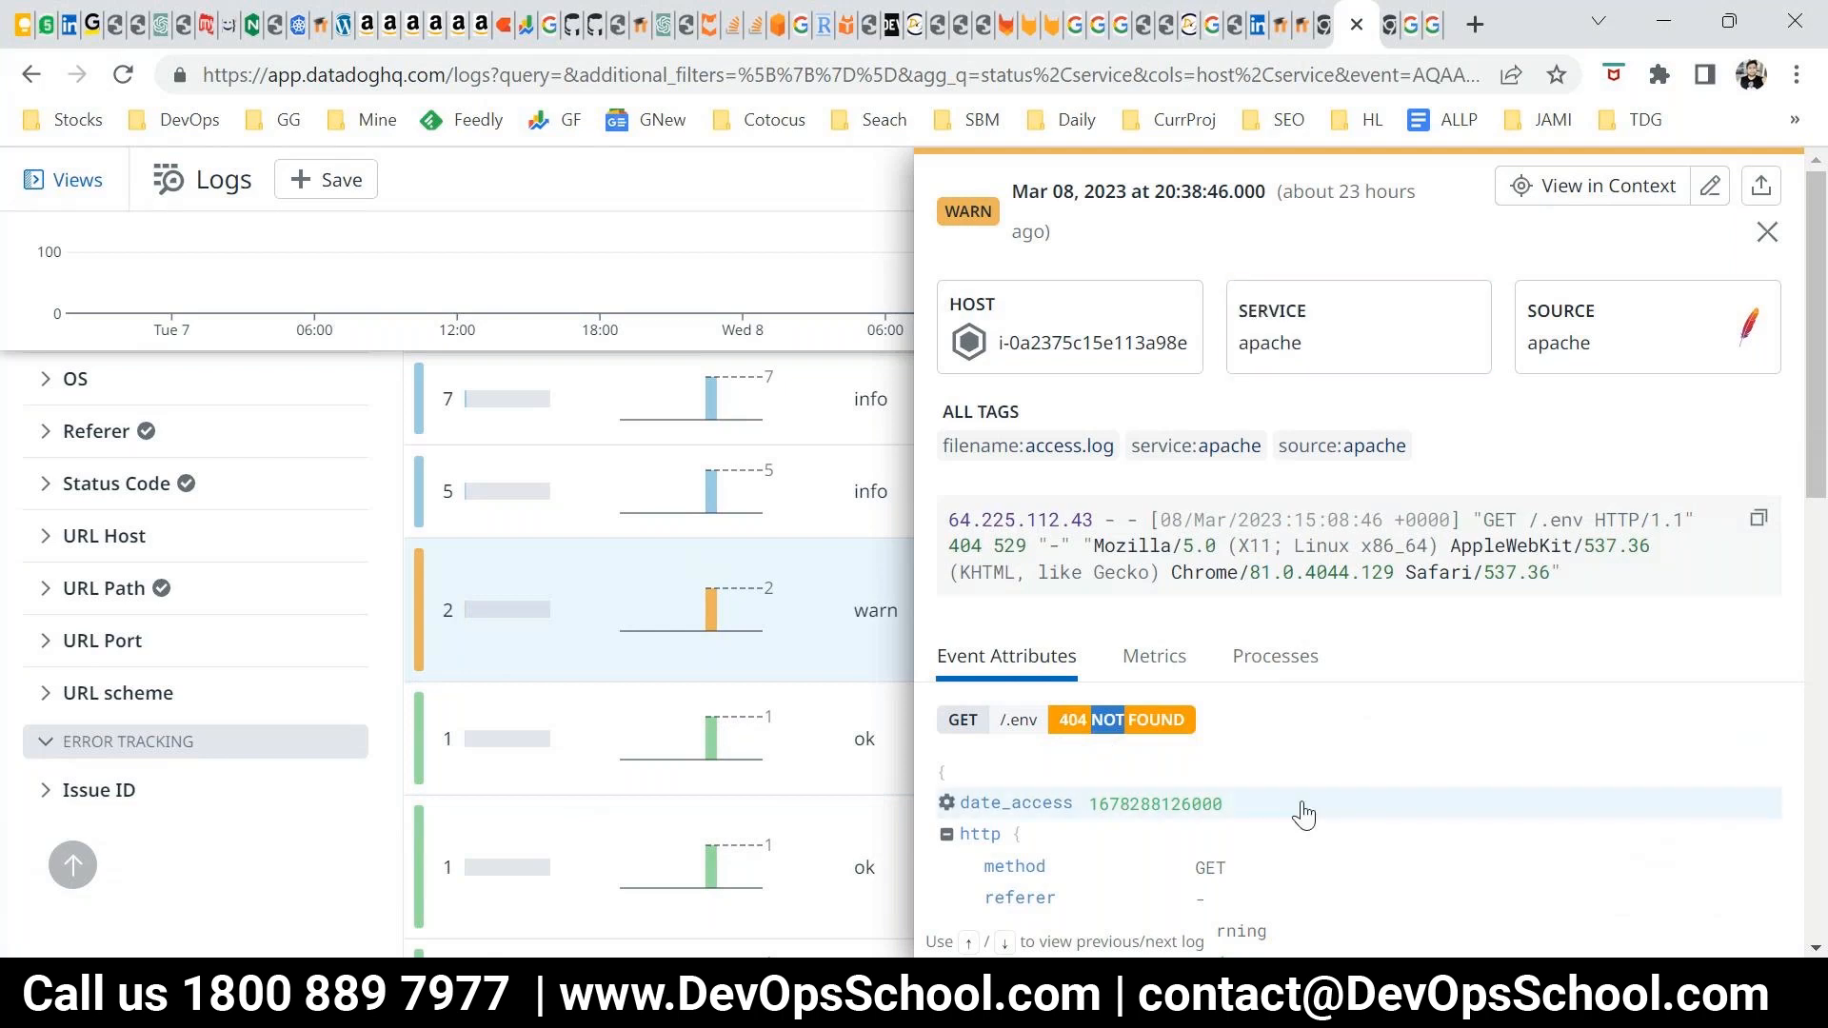
{"action": "scroll", "coordinate": [1238, 761], "scroll_direction": "down", "scroll_amount": 3}
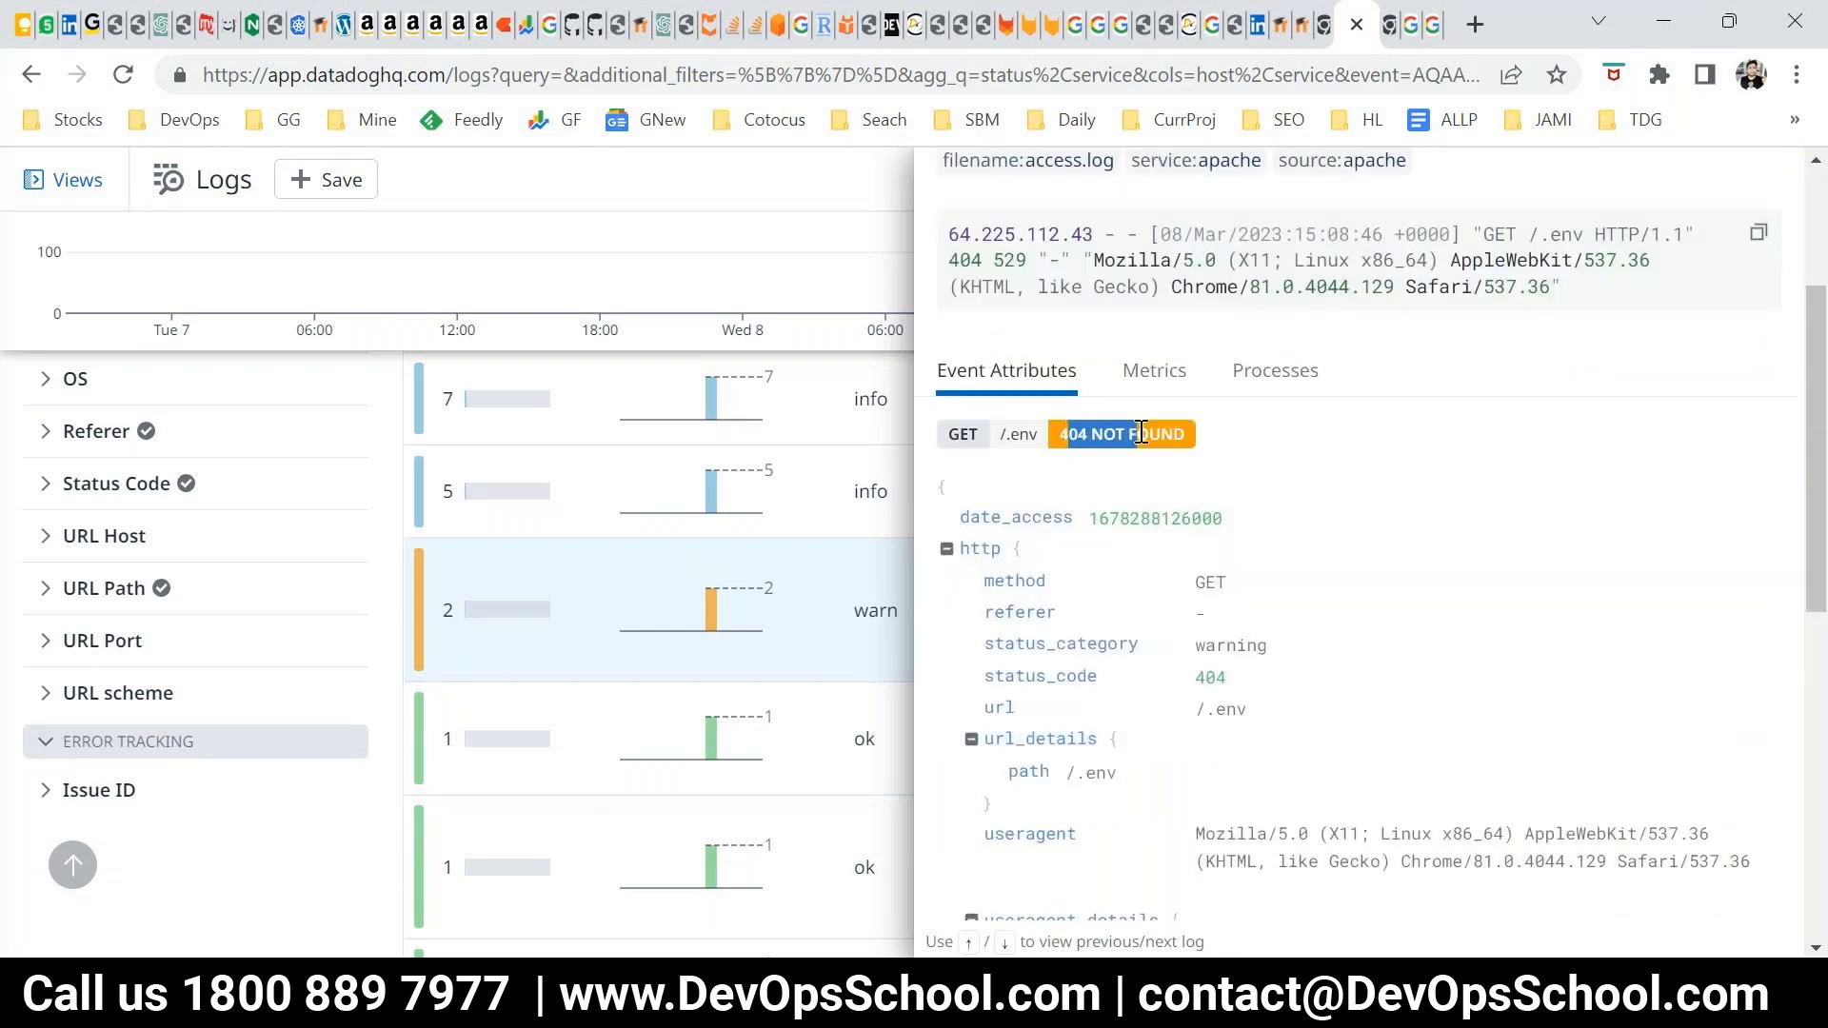
{"action": "left_click_drag", "start_coordinate": [1000, 517], "coordinate": [1256, 778]}
{"action": "scroll", "coordinate": [1261, 779], "scroll_direction": "down", "scroll_amount": 6}
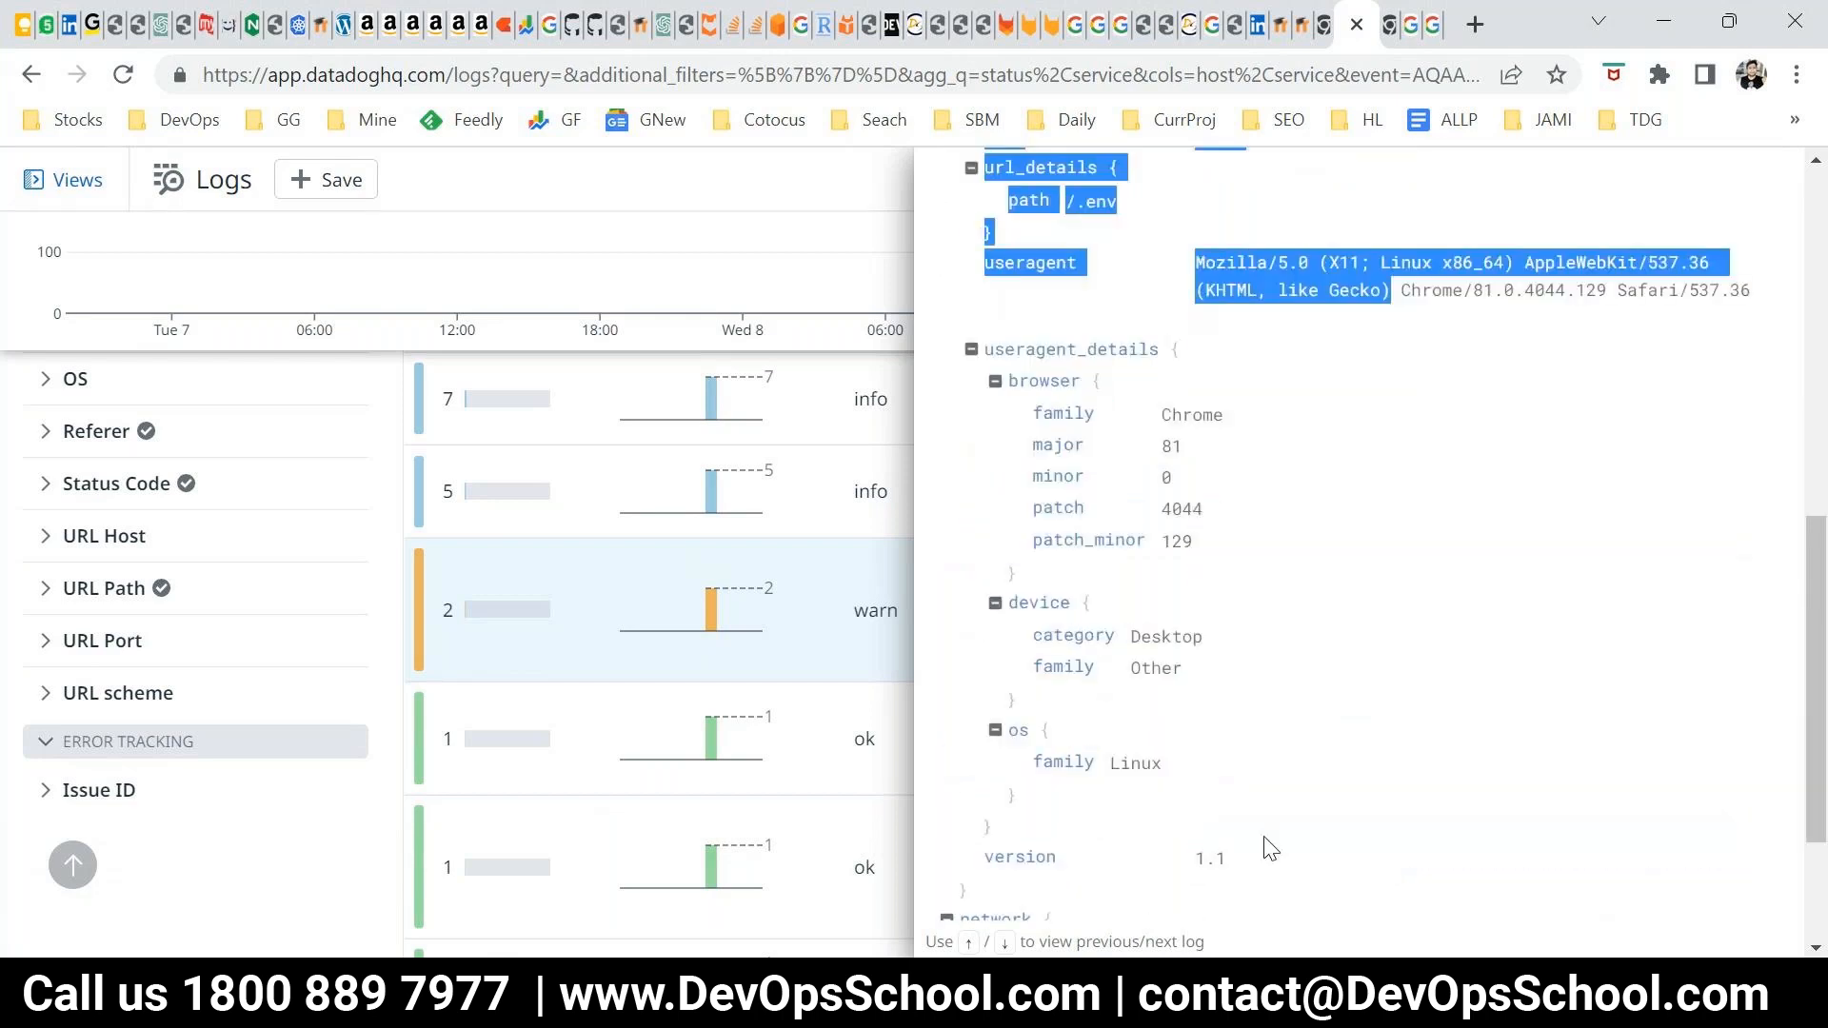
{"action": "scroll", "coordinate": [1266, 771], "scroll_direction": "up", "scroll_amount": 8}
{"action": "scroll", "coordinate": [1286, 685], "scroll_direction": "up", "scroll_amount": 1}
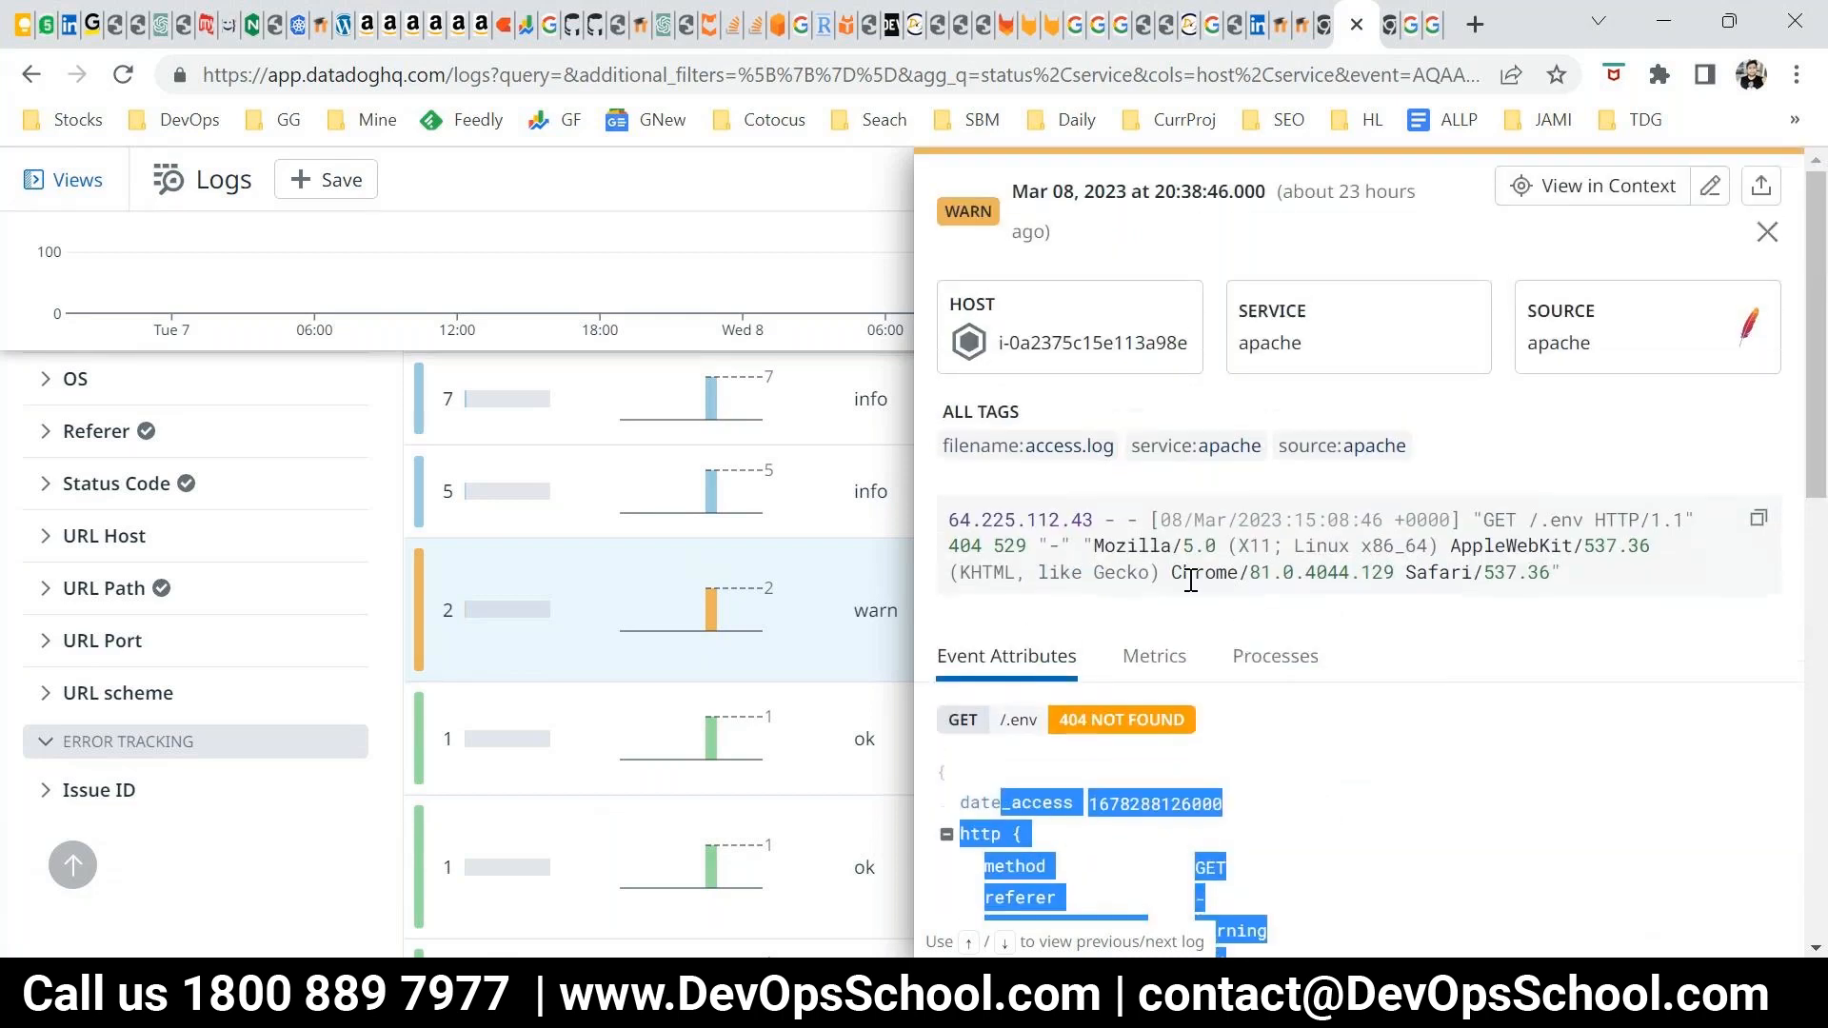
View the host metrics graphs linked to the warn log, such as CPU usage and load averages
{"action": "left_click", "coordinate": [1160, 657]}
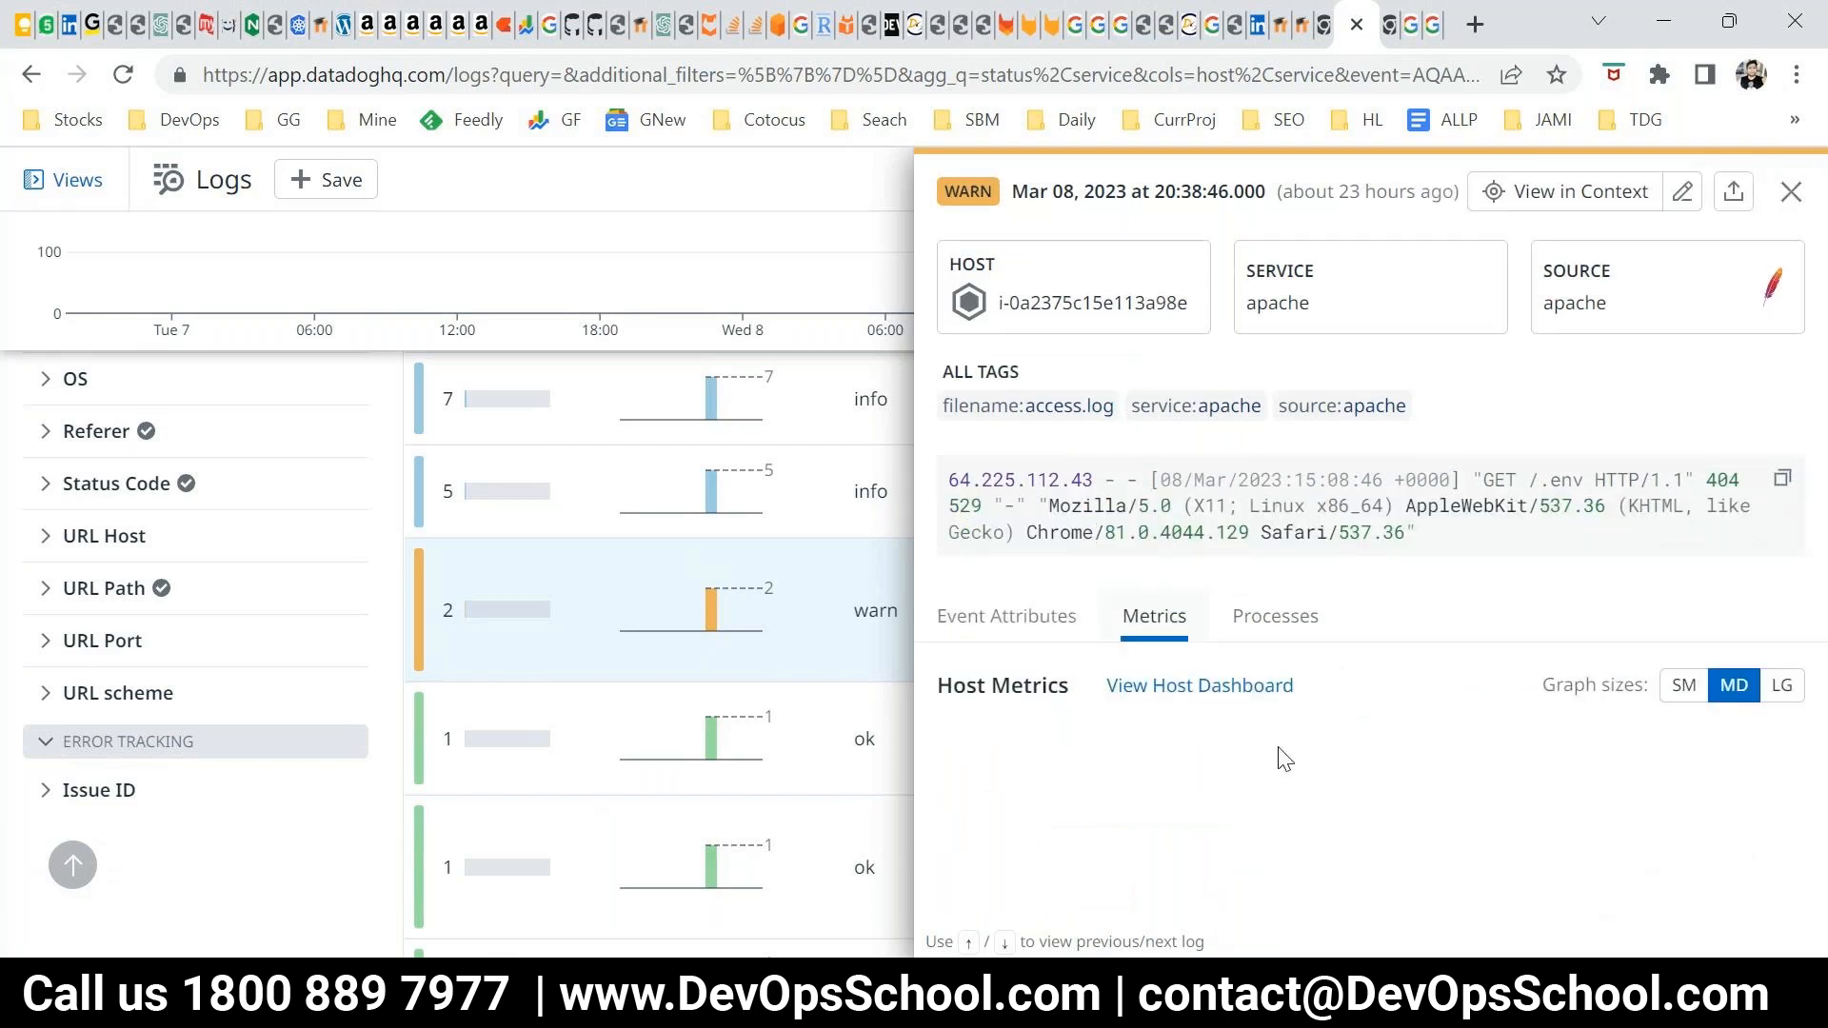
{"action": "scroll", "coordinate": [1142, 685], "scroll_direction": "down", "scroll_amount": 3}
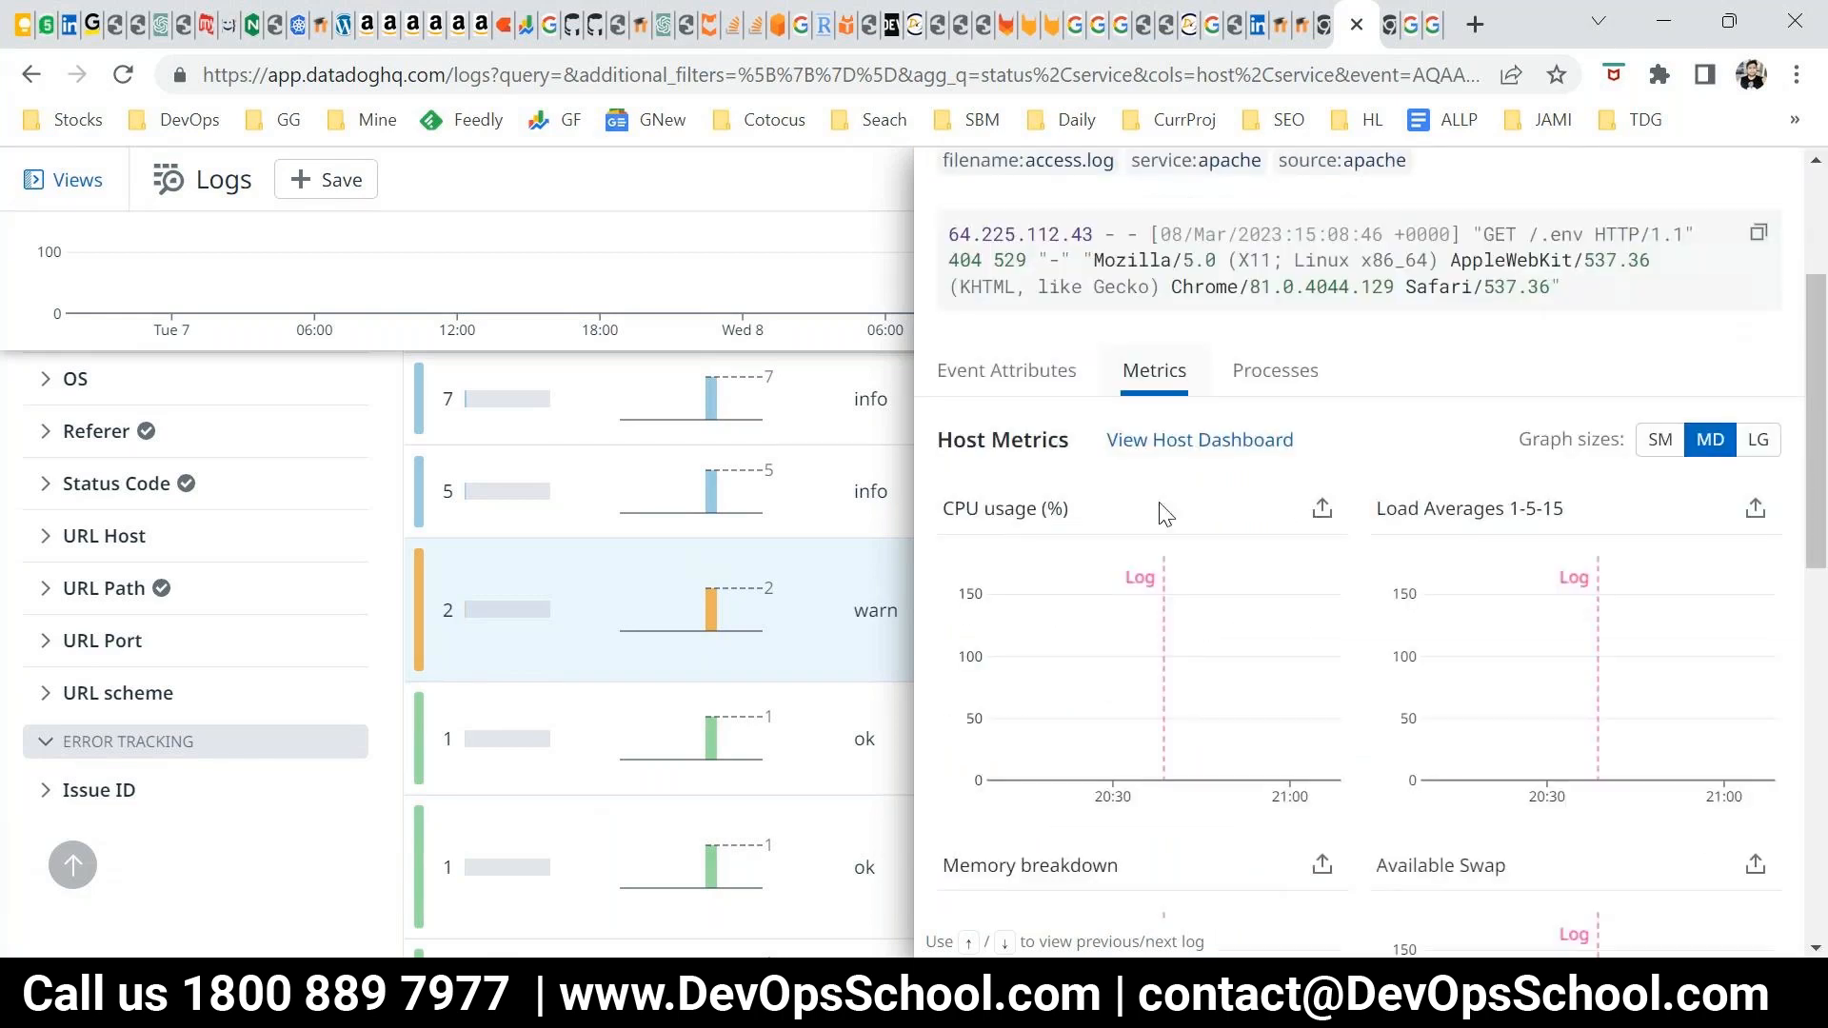
{"action": "scroll", "coordinate": [1305, 641], "scroll_direction": "down", "scroll_amount": 3}
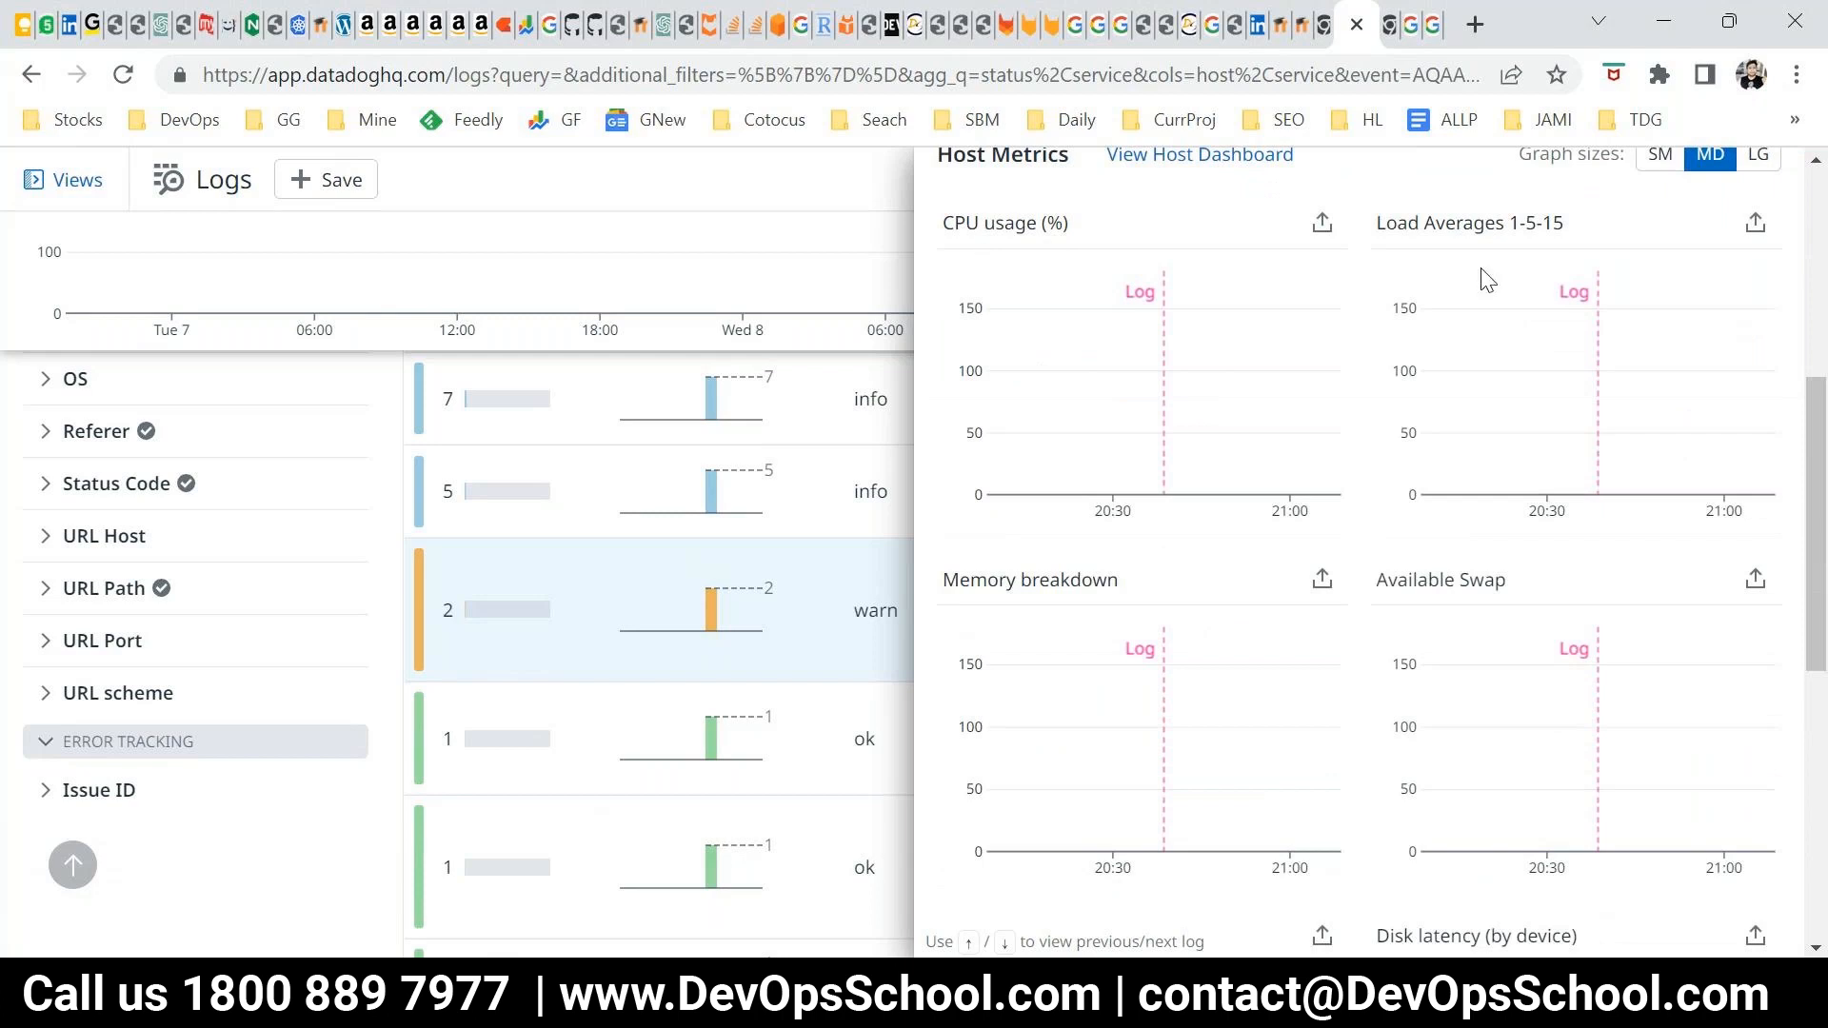
{"action": "scroll", "coordinate": [1505, 428], "scroll_direction": "up", "scroll_amount": 3}
Check the processes linked to the warn log and close the log and pattern details
{"action": "left_click", "coordinate": [1275, 371]}
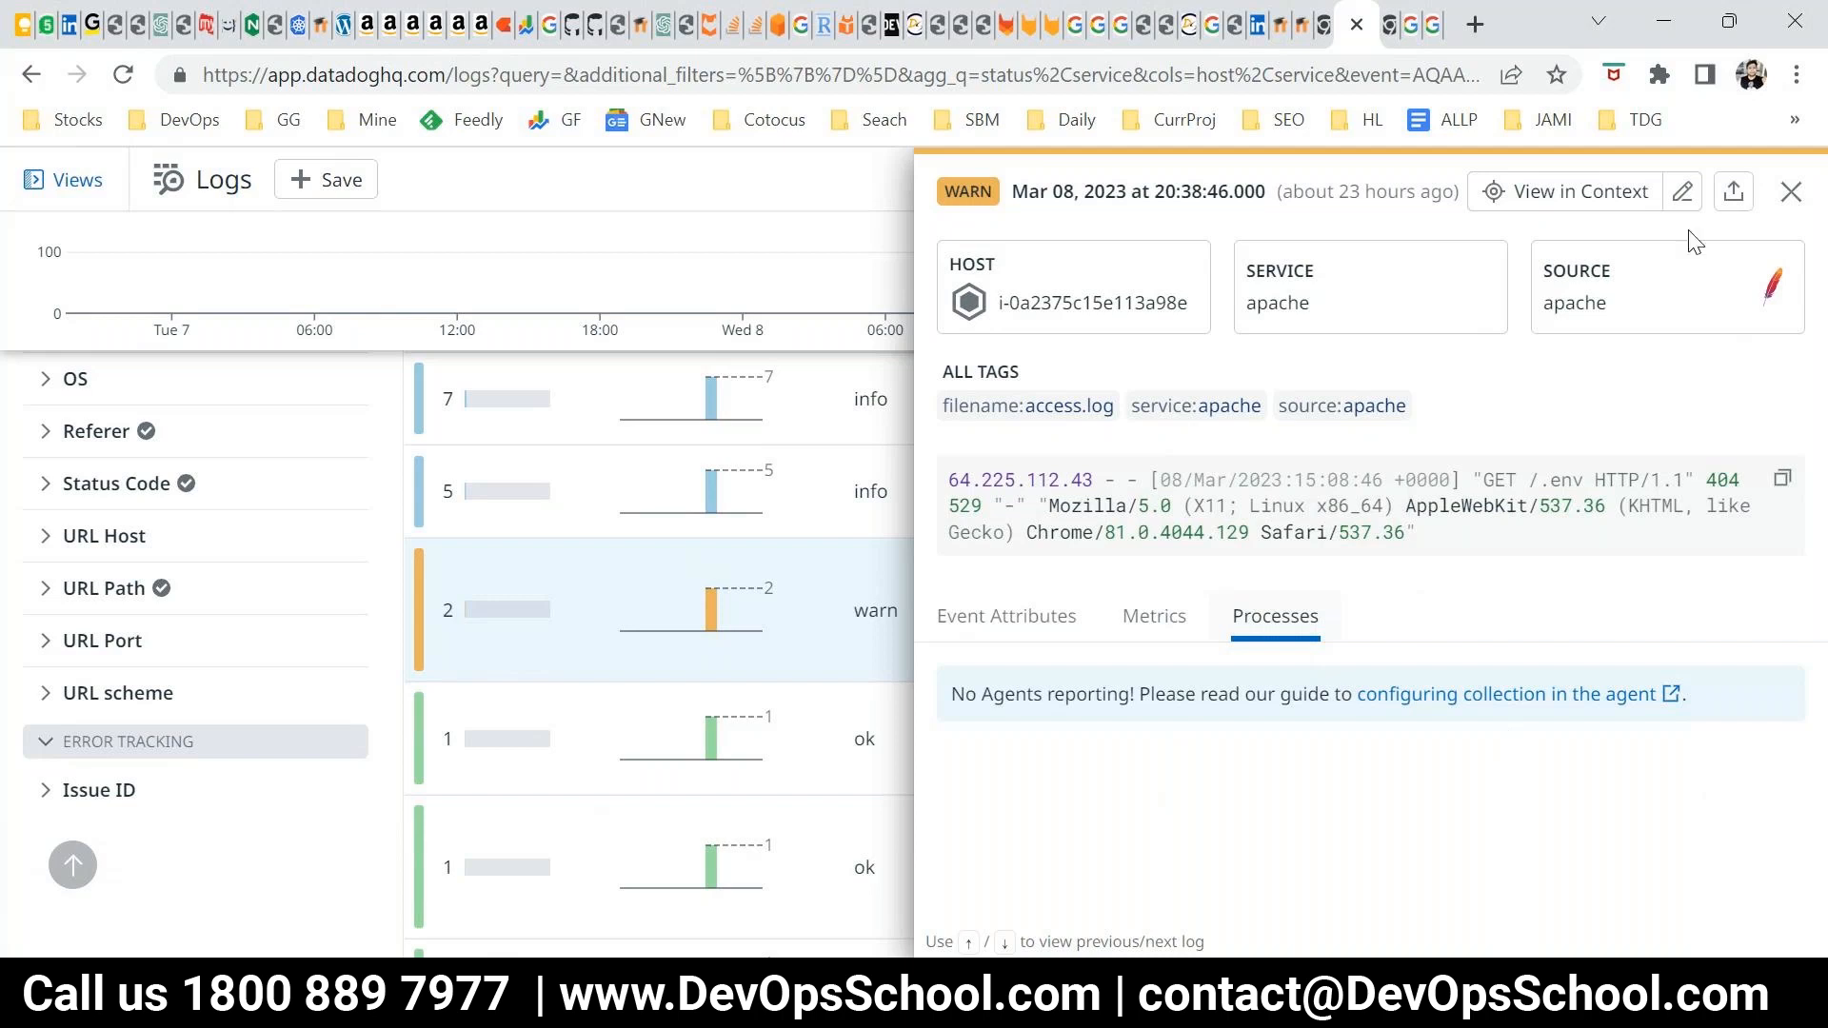
{"action": "left_click", "coordinate": [1788, 193]}
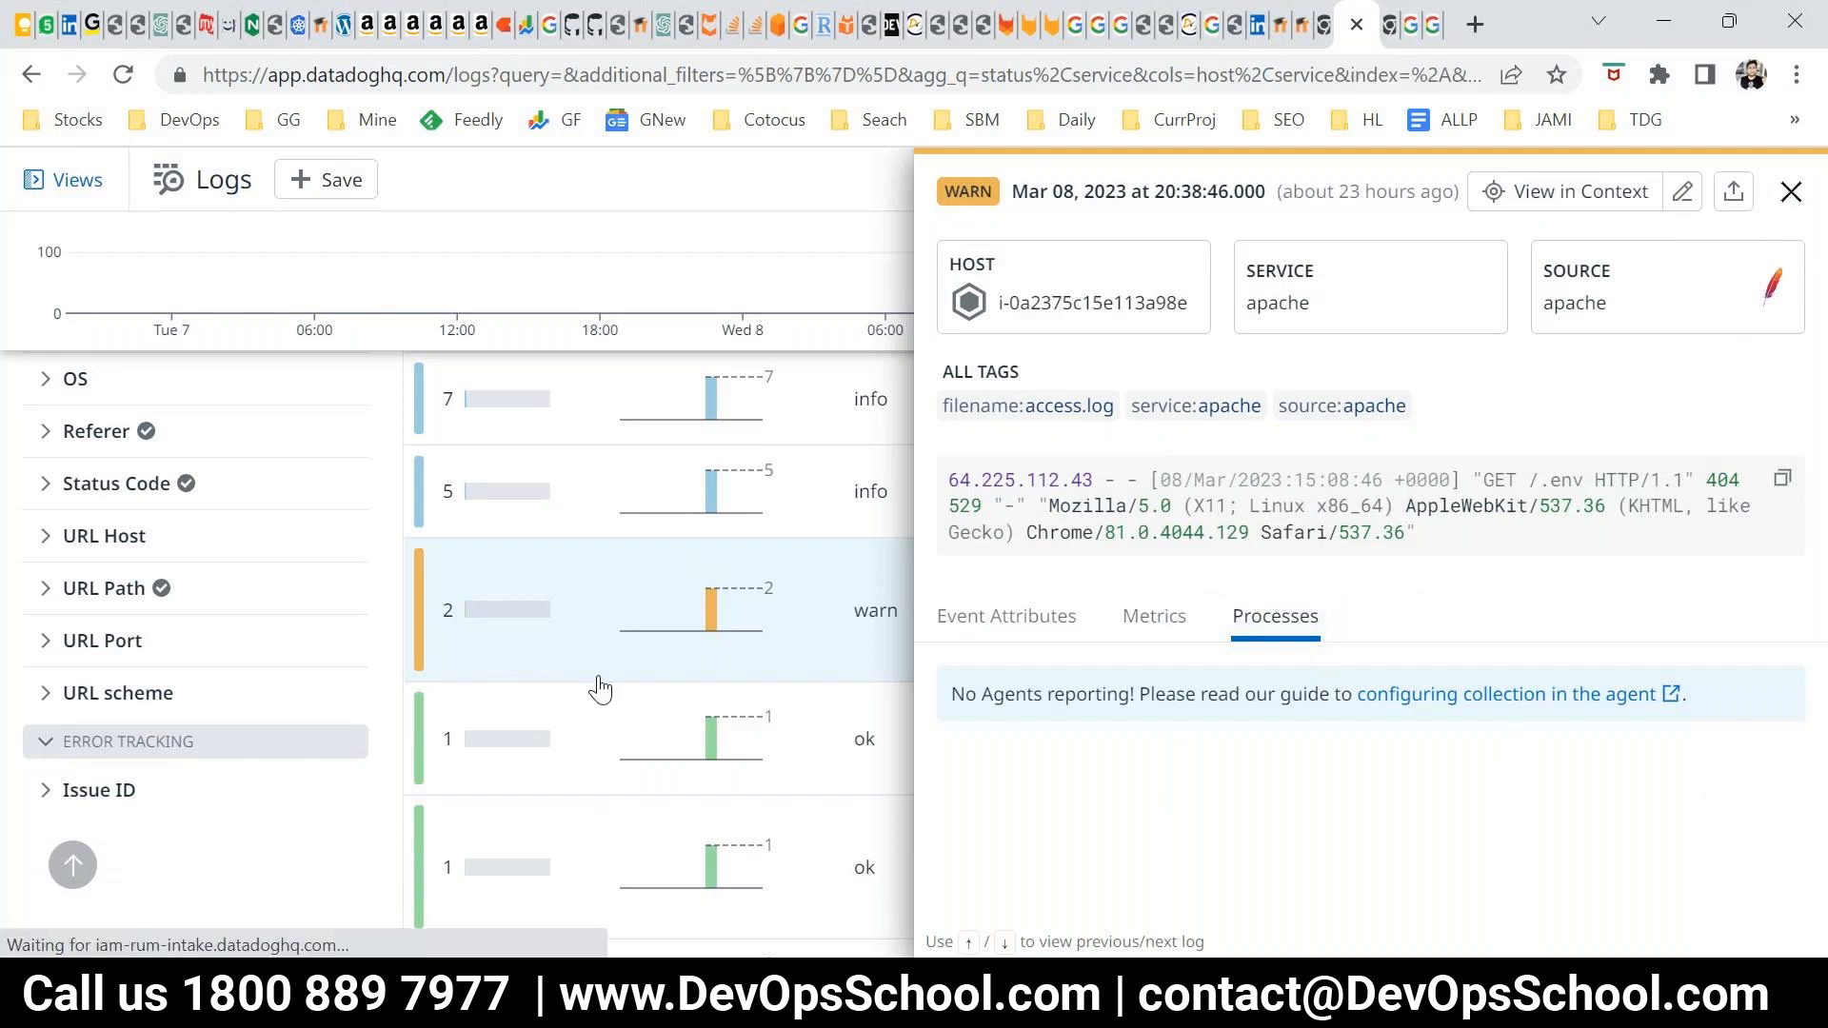
{"action": "left_click", "coordinate": [1772, 193]}
Replace the Patterns grouping with Transactions and review the resulting transactions by status
{"action": "scroll", "coordinate": [1147, 786], "scroll_direction": "up", "scroll_amount": 10}
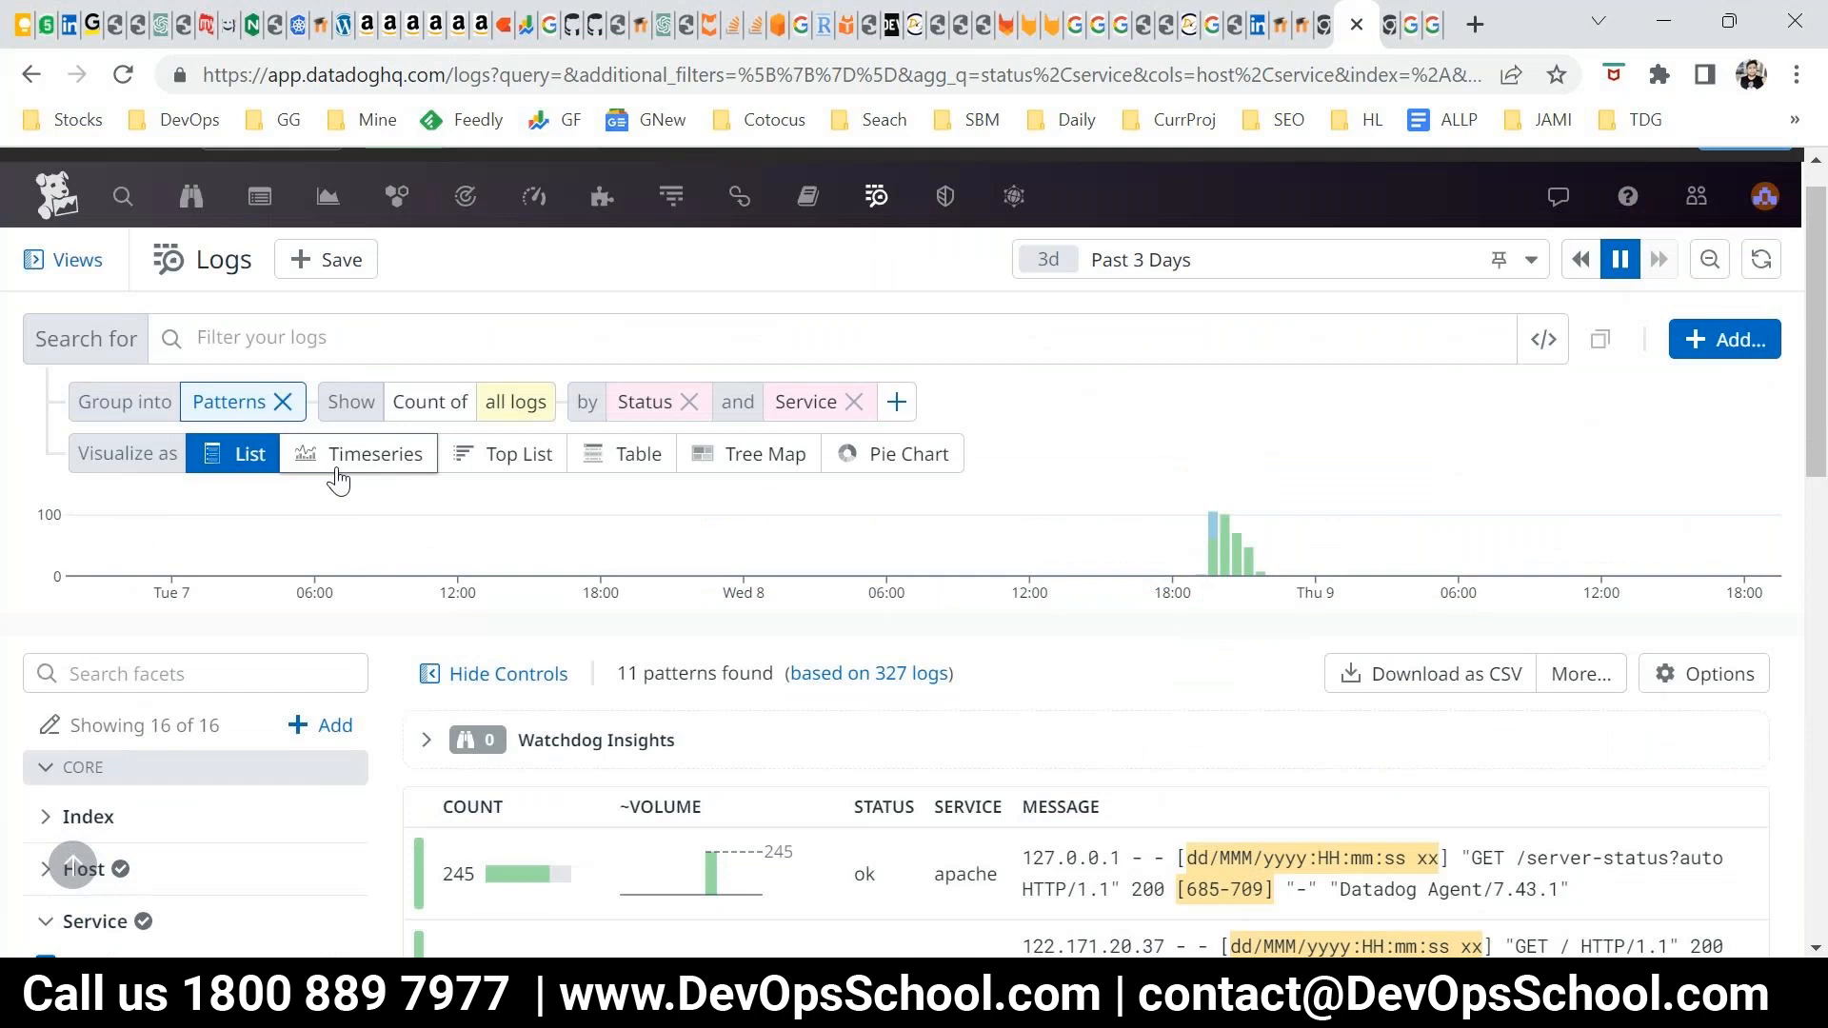
{"action": "left_click", "coordinate": [282, 401]}
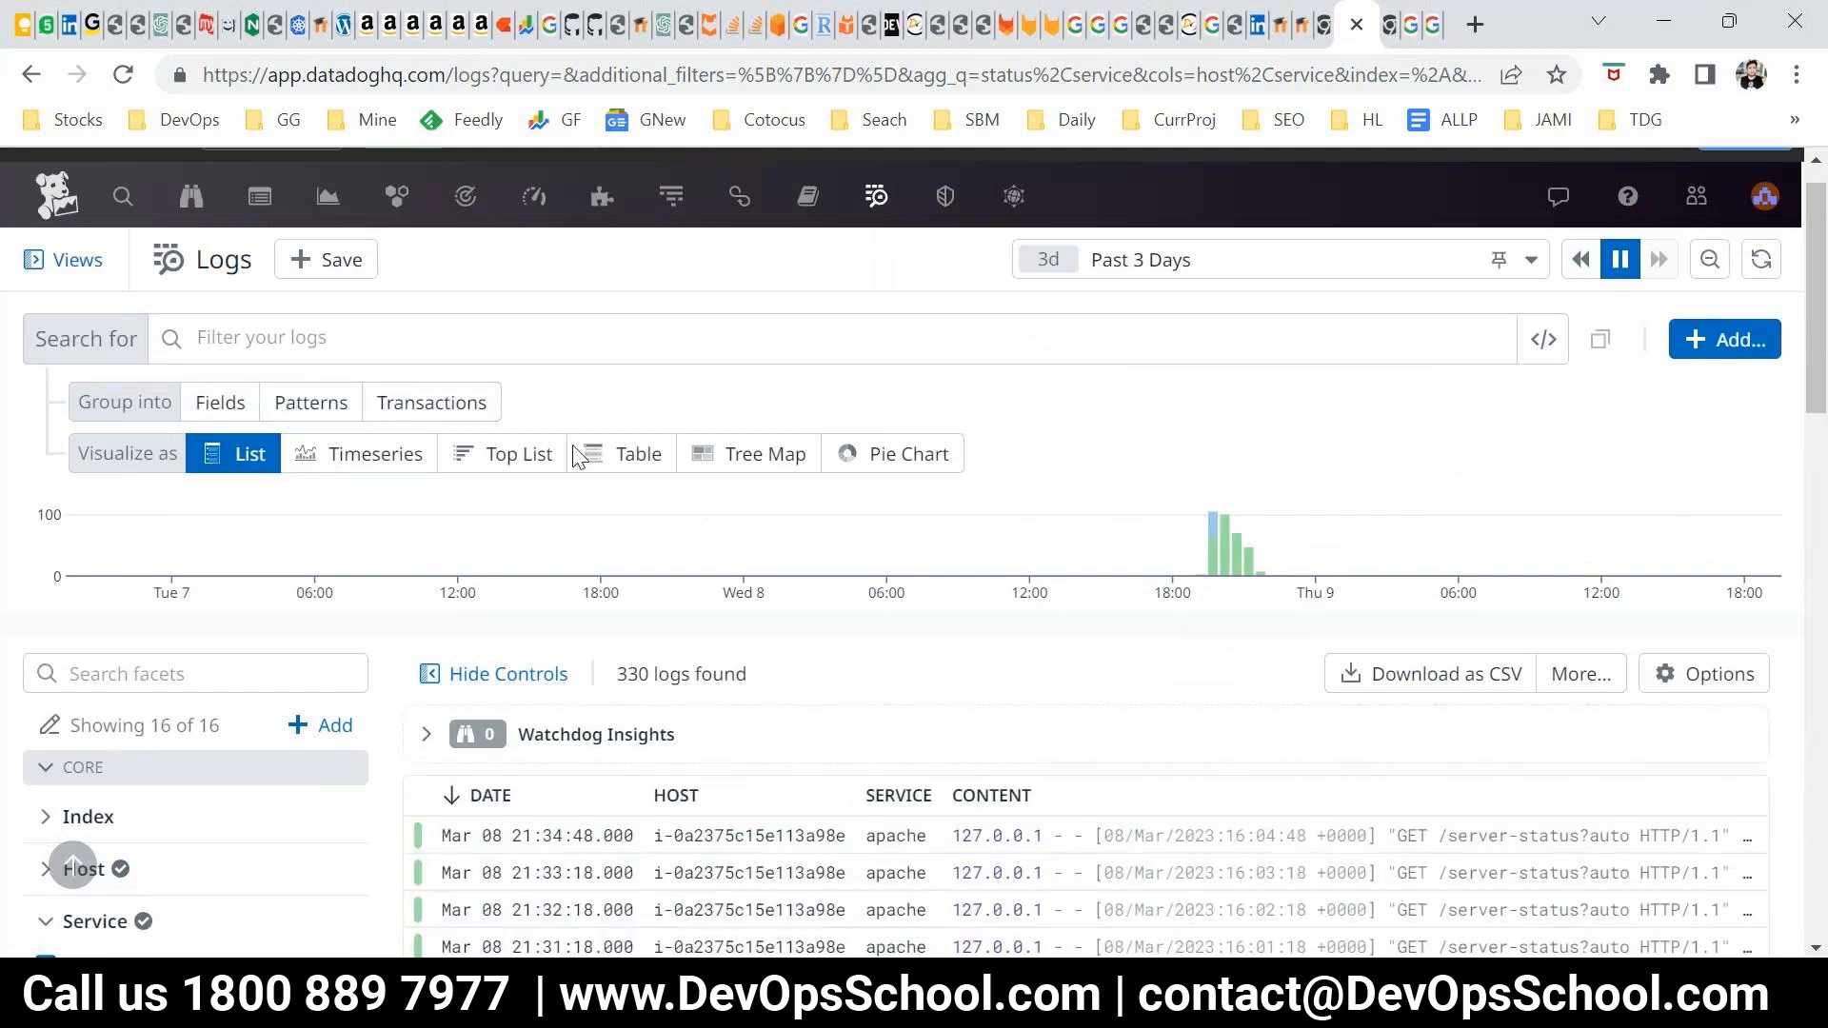
{"action": "left_click", "coordinate": [423, 413]}
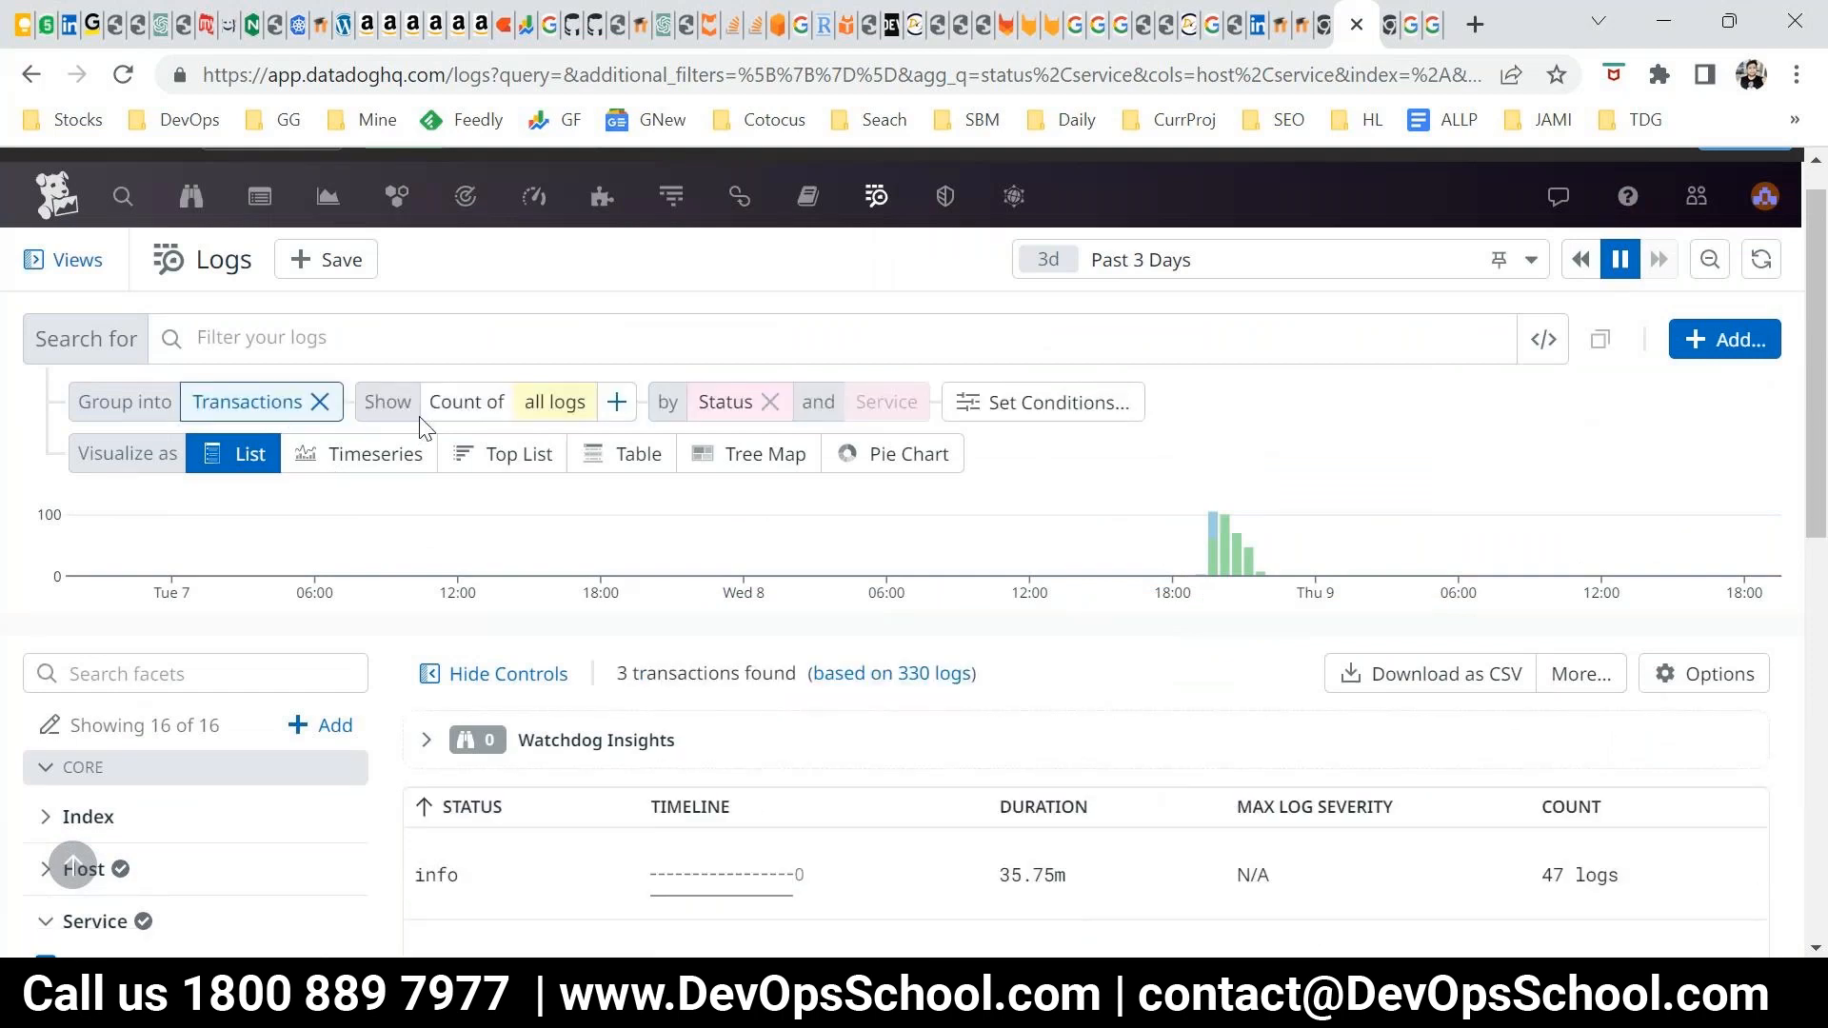
{"action": "scroll", "coordinate": [906, 700], "scroll_direction": "down", "scroll_amount": 3}
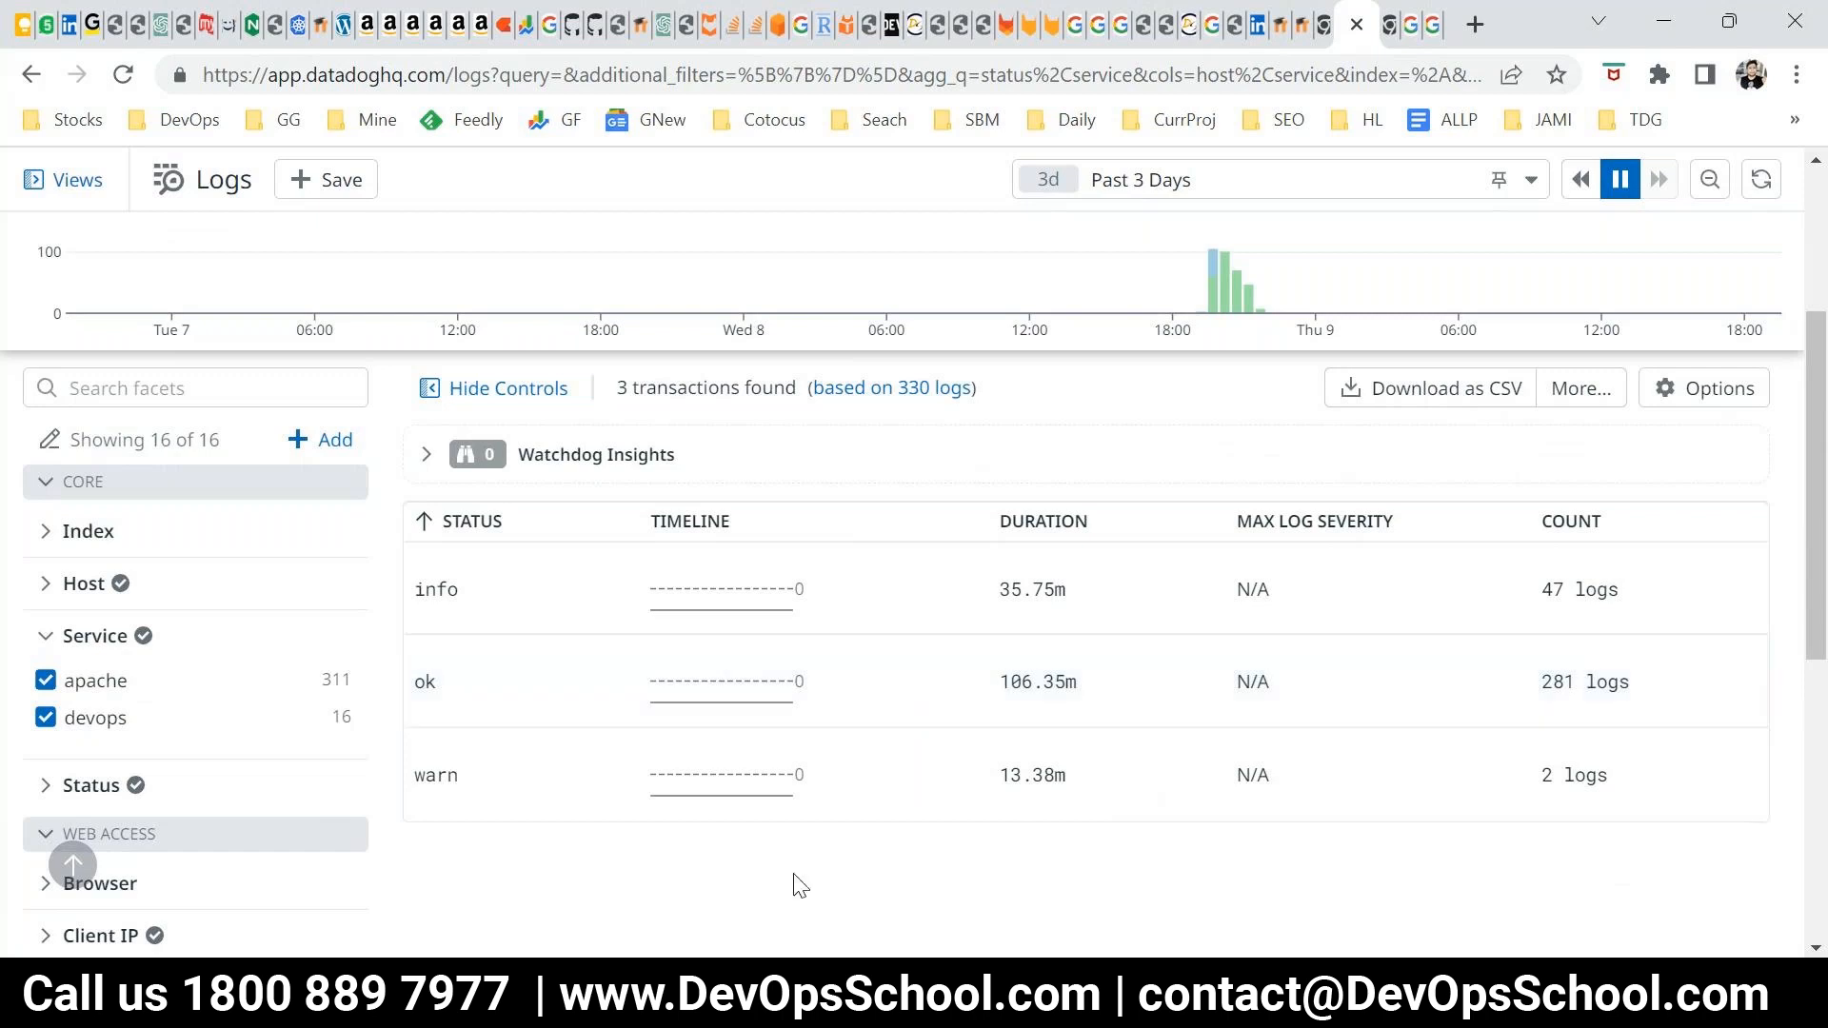
{"action": "scroll", "coordinate": [712, 724], "scroll_direction": "up", "scroll_amount": 3}
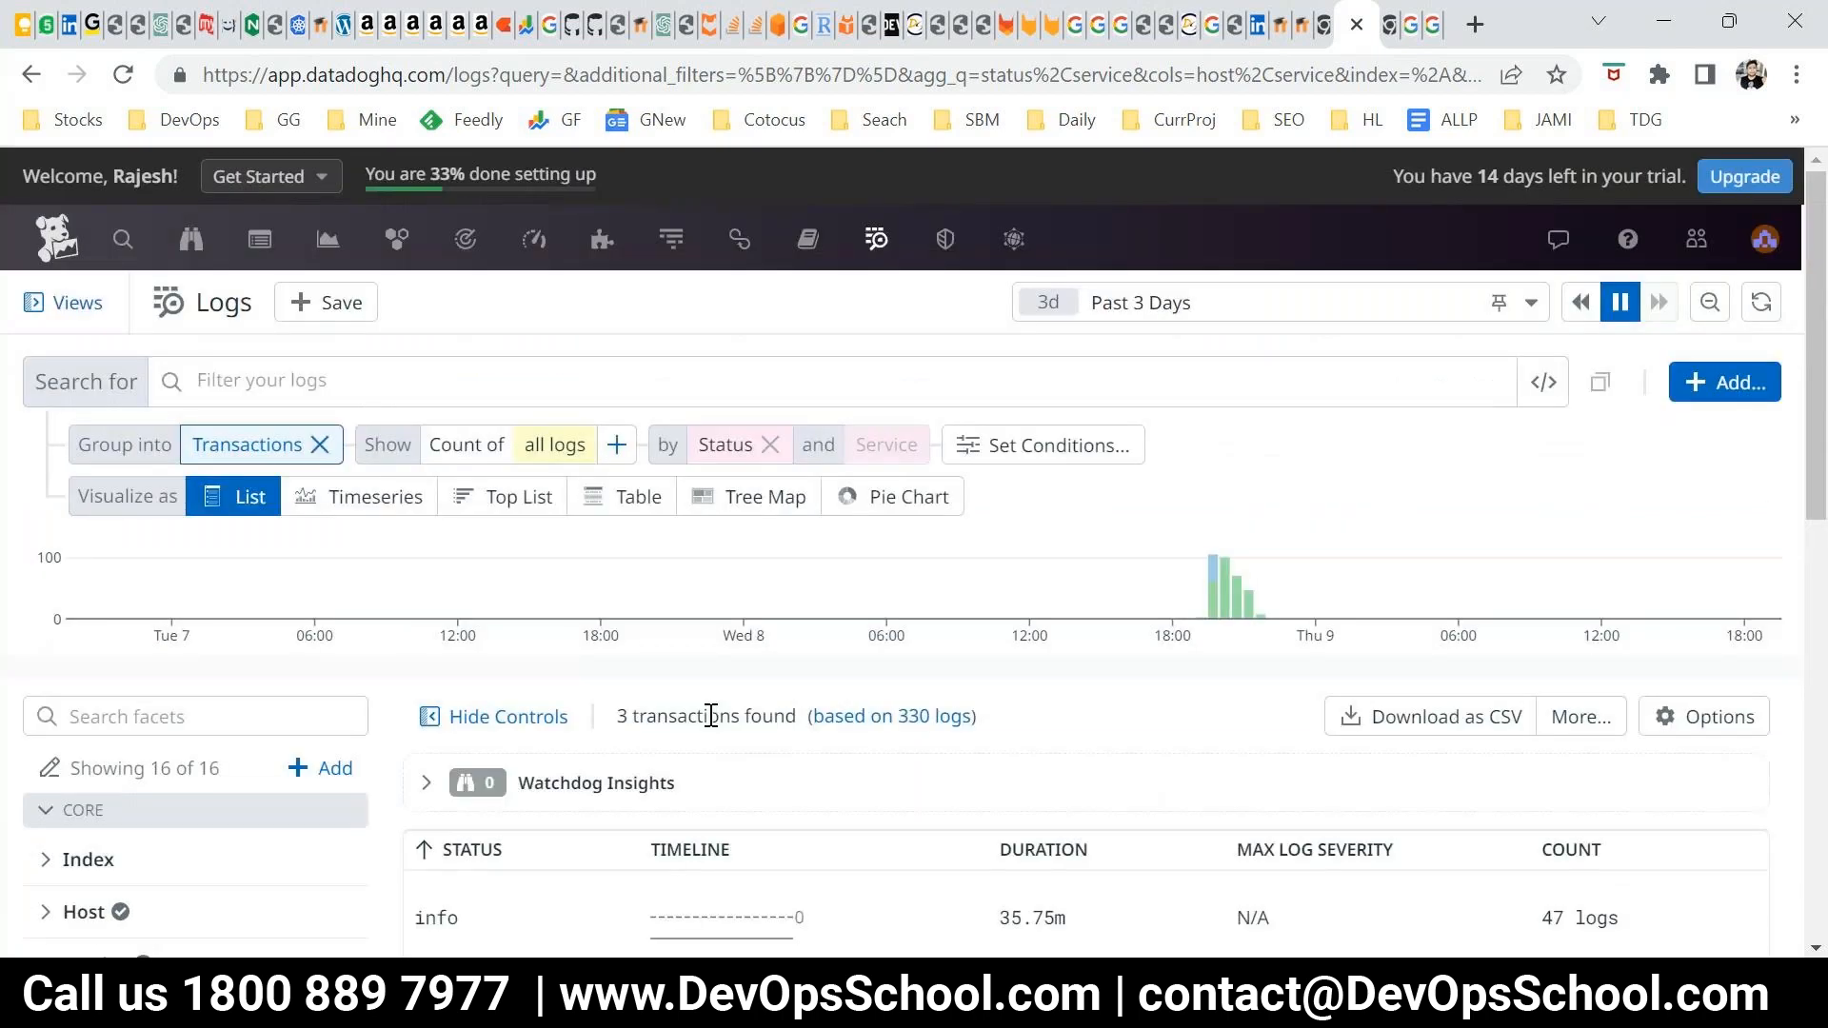
{"action": "scroll", "coordinate": [762, 705], "scroll_direction": "down", "scroll_amount": 4}
{"action": "scroll", "coordinate": [828, 743], "scroll_direction": "up", "scroll_amount": 2}
{"action": "scroll", "coordinate": [819, 745], "scroll_direction": "up", "scroll_amount": 2}
Remove the Transactions grouping from the log query
{"action": "left_click", "coordinate": [308, 454]}
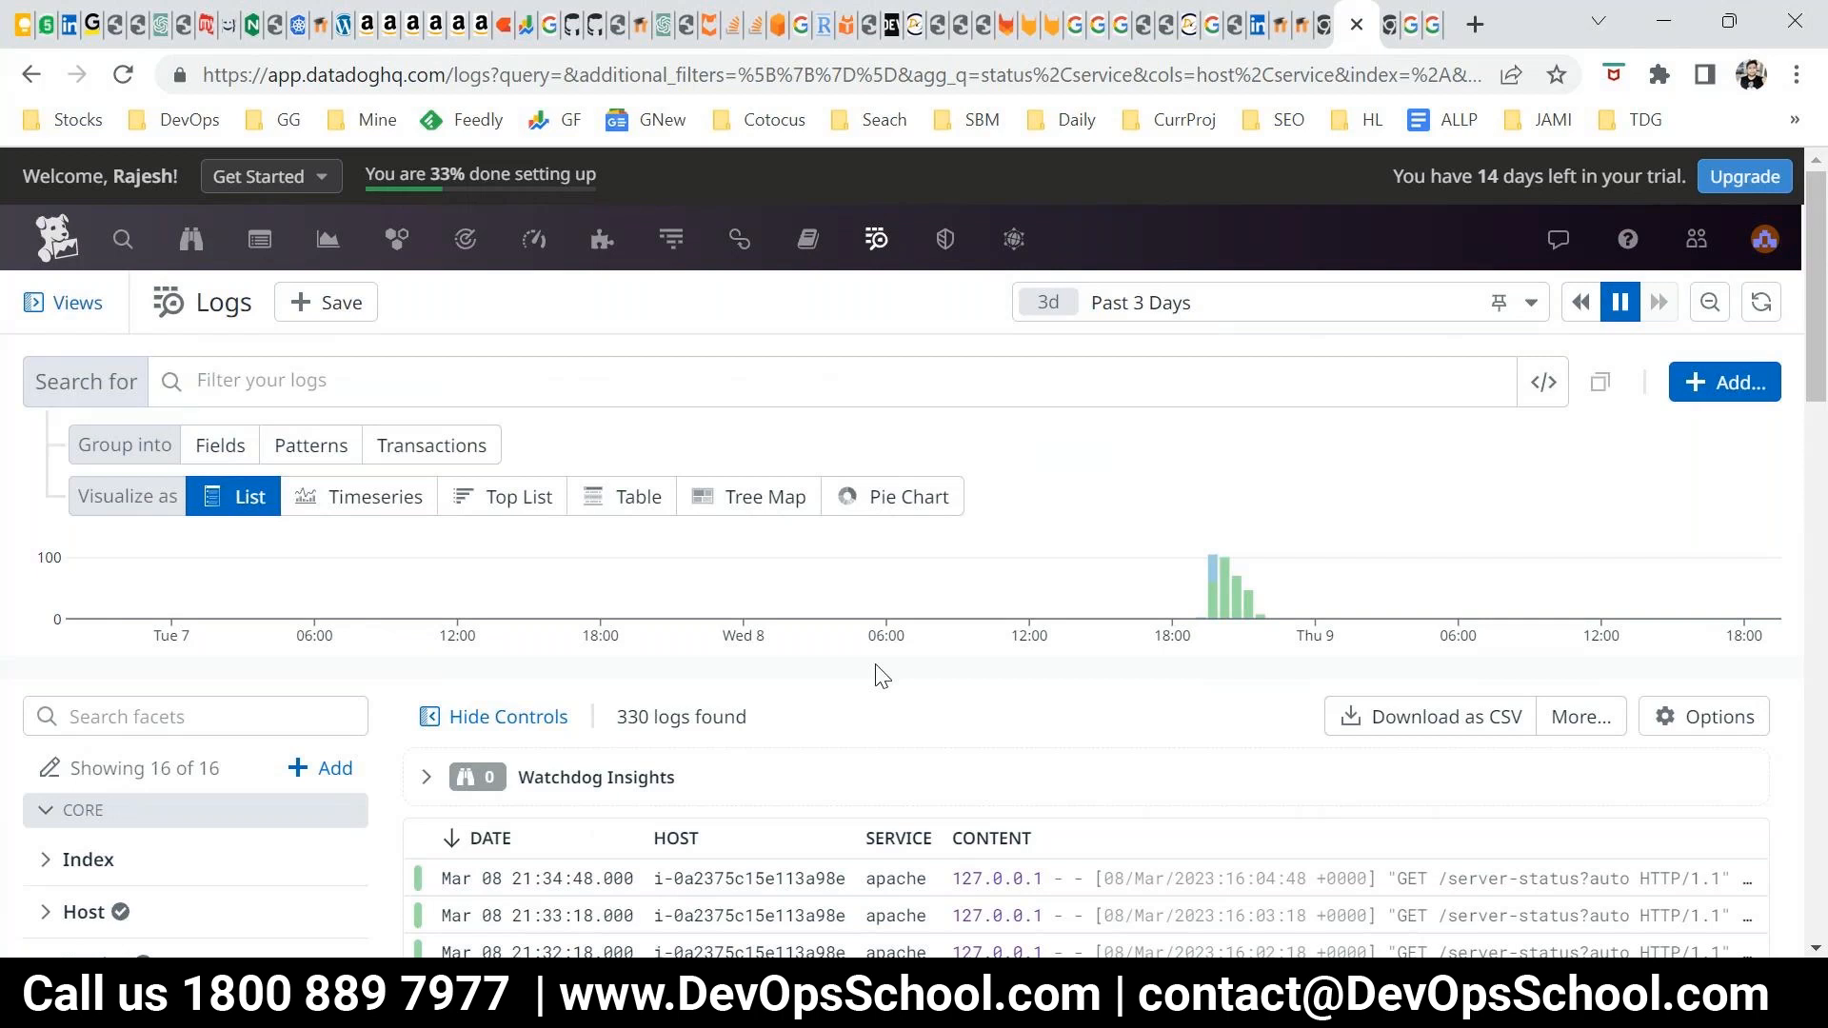
{"action": "scroll", "coordinate": [881, 676], "scroll_direction": "down", "scroll_amount": 5}
{"action": "scroll", "coordinate": [670, 655], "scroll_direction": "up", "scroll_amount": 3}
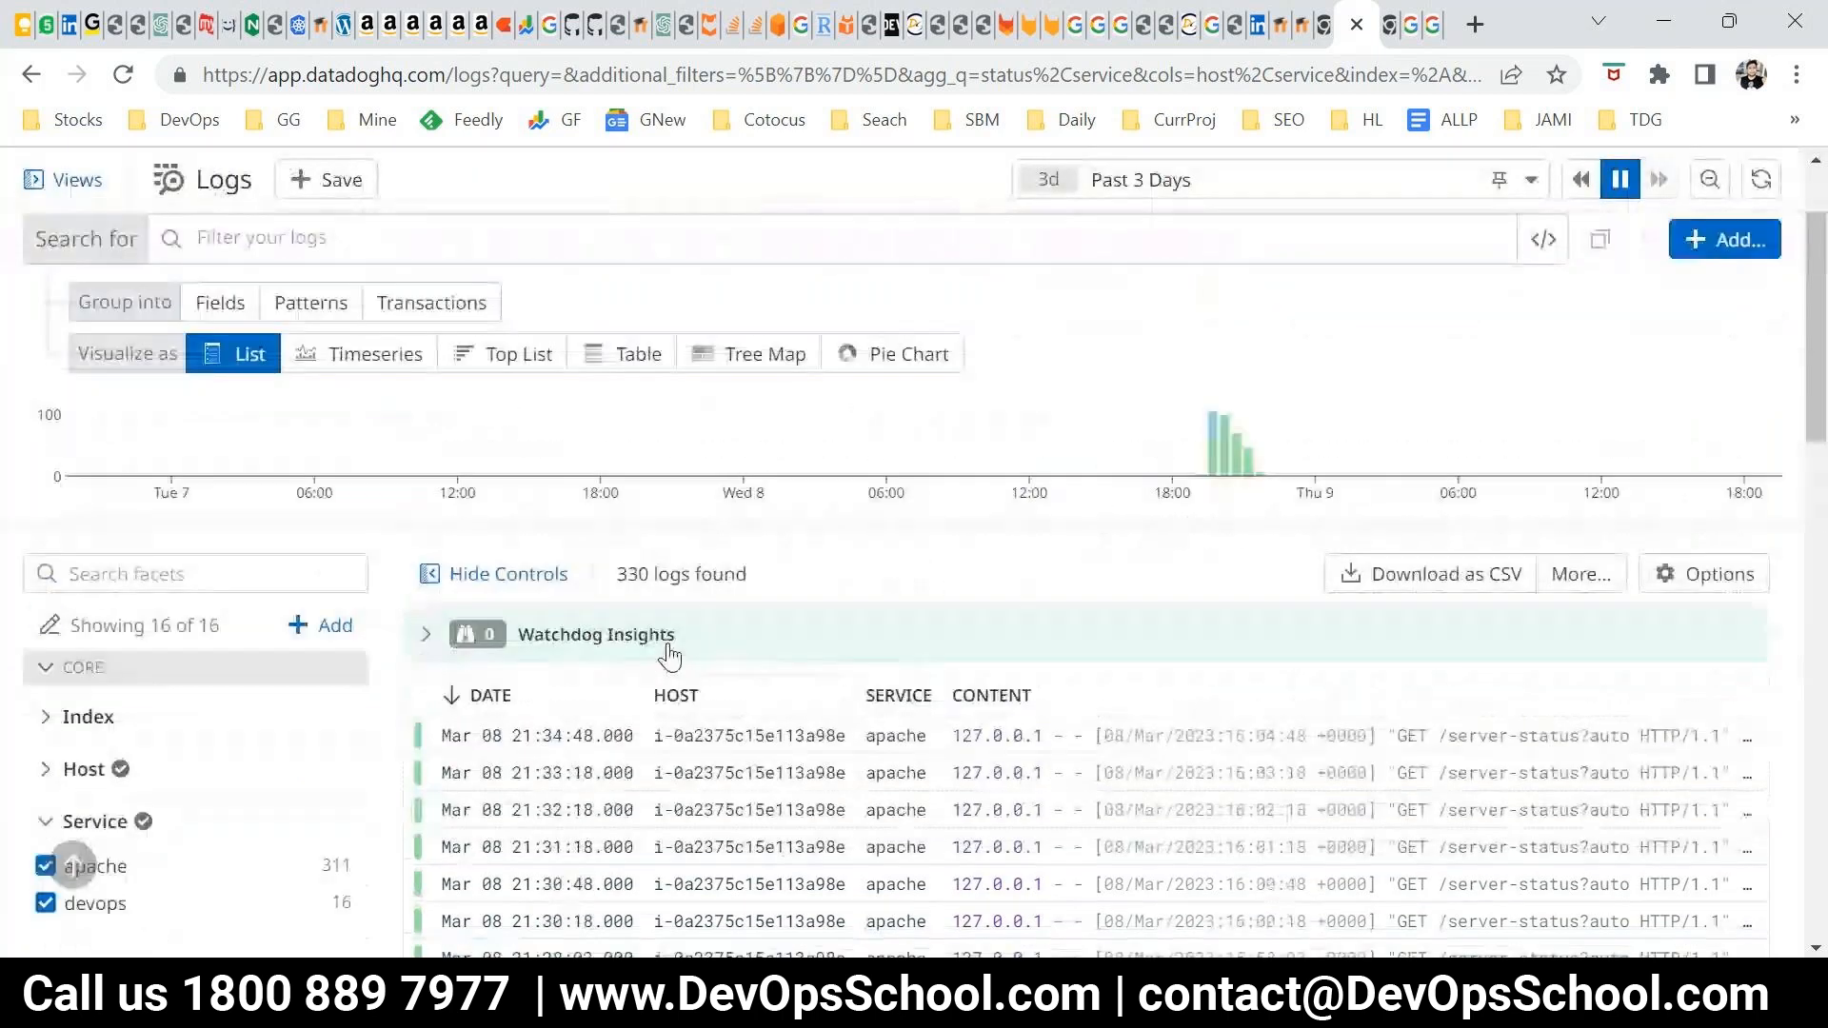
Visualize the logs as a Timeseries and inspect the bars by status and service
{"action": "left_click", "coordinate": [359, 353]}
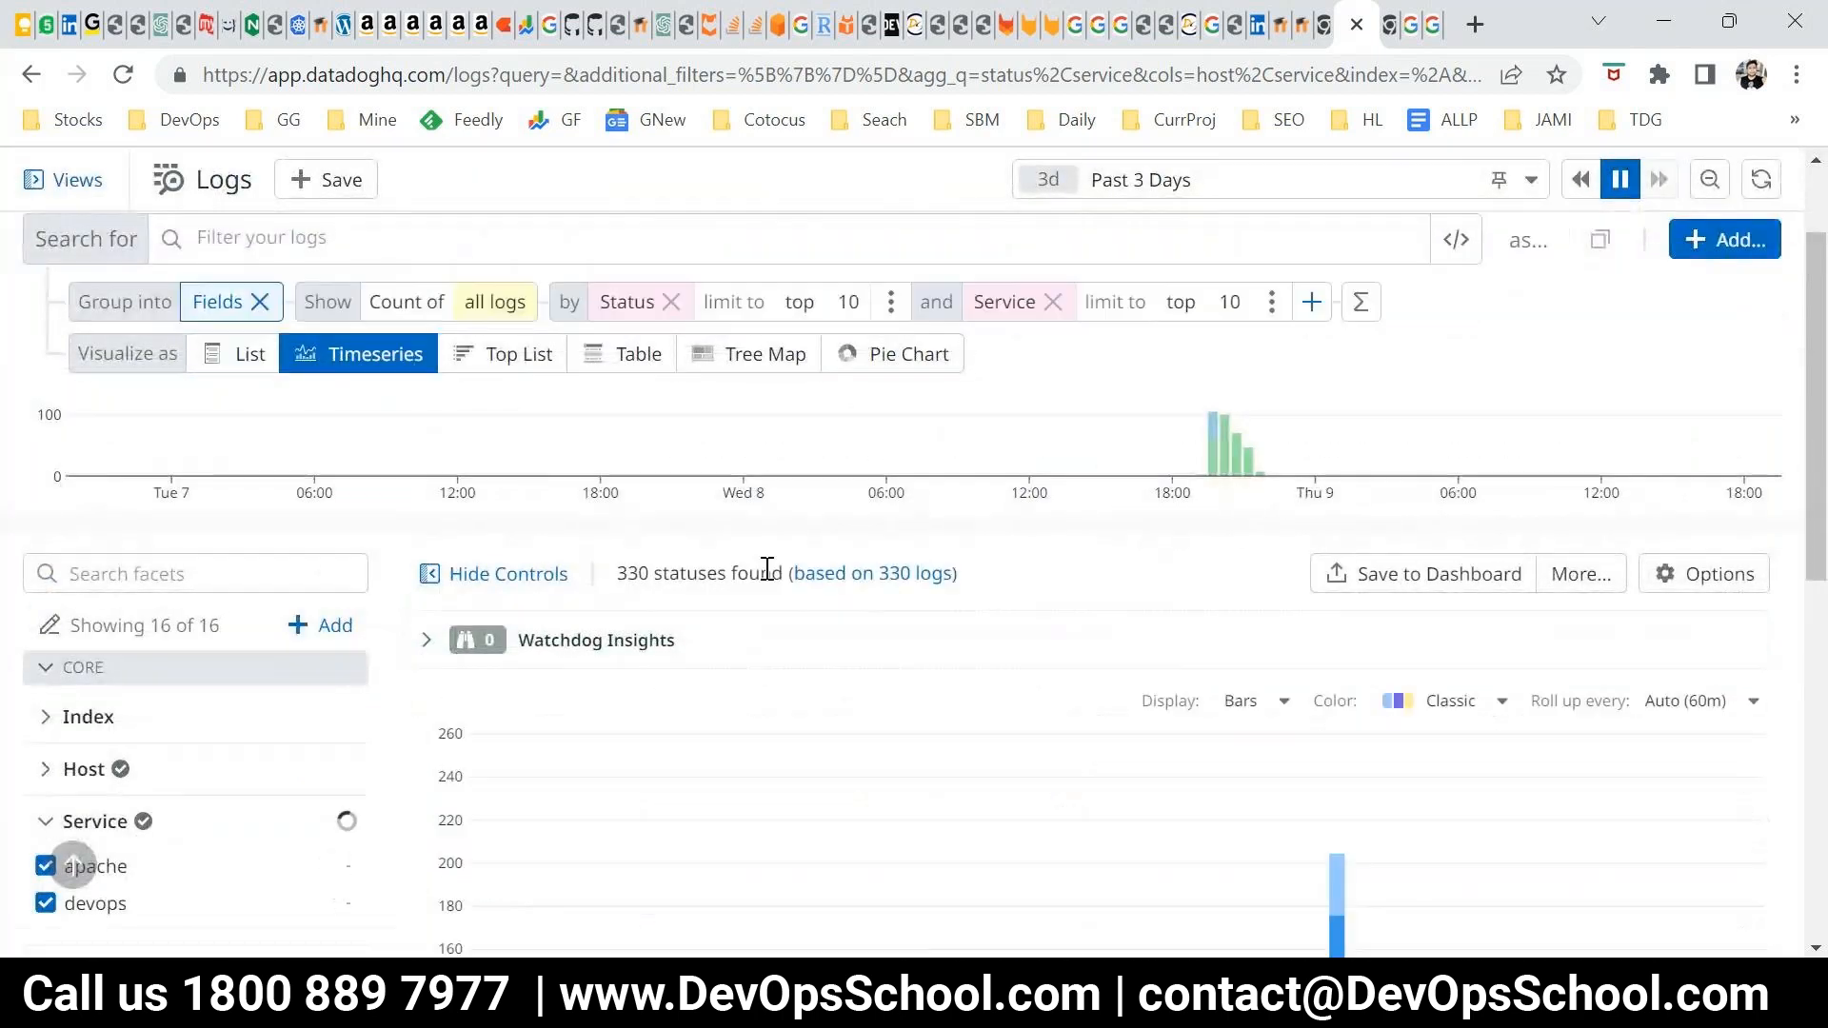
{"action": "scroll", "coordinate": [1444, 759], "scroll_direction": "down", "scroll_amount": 5}
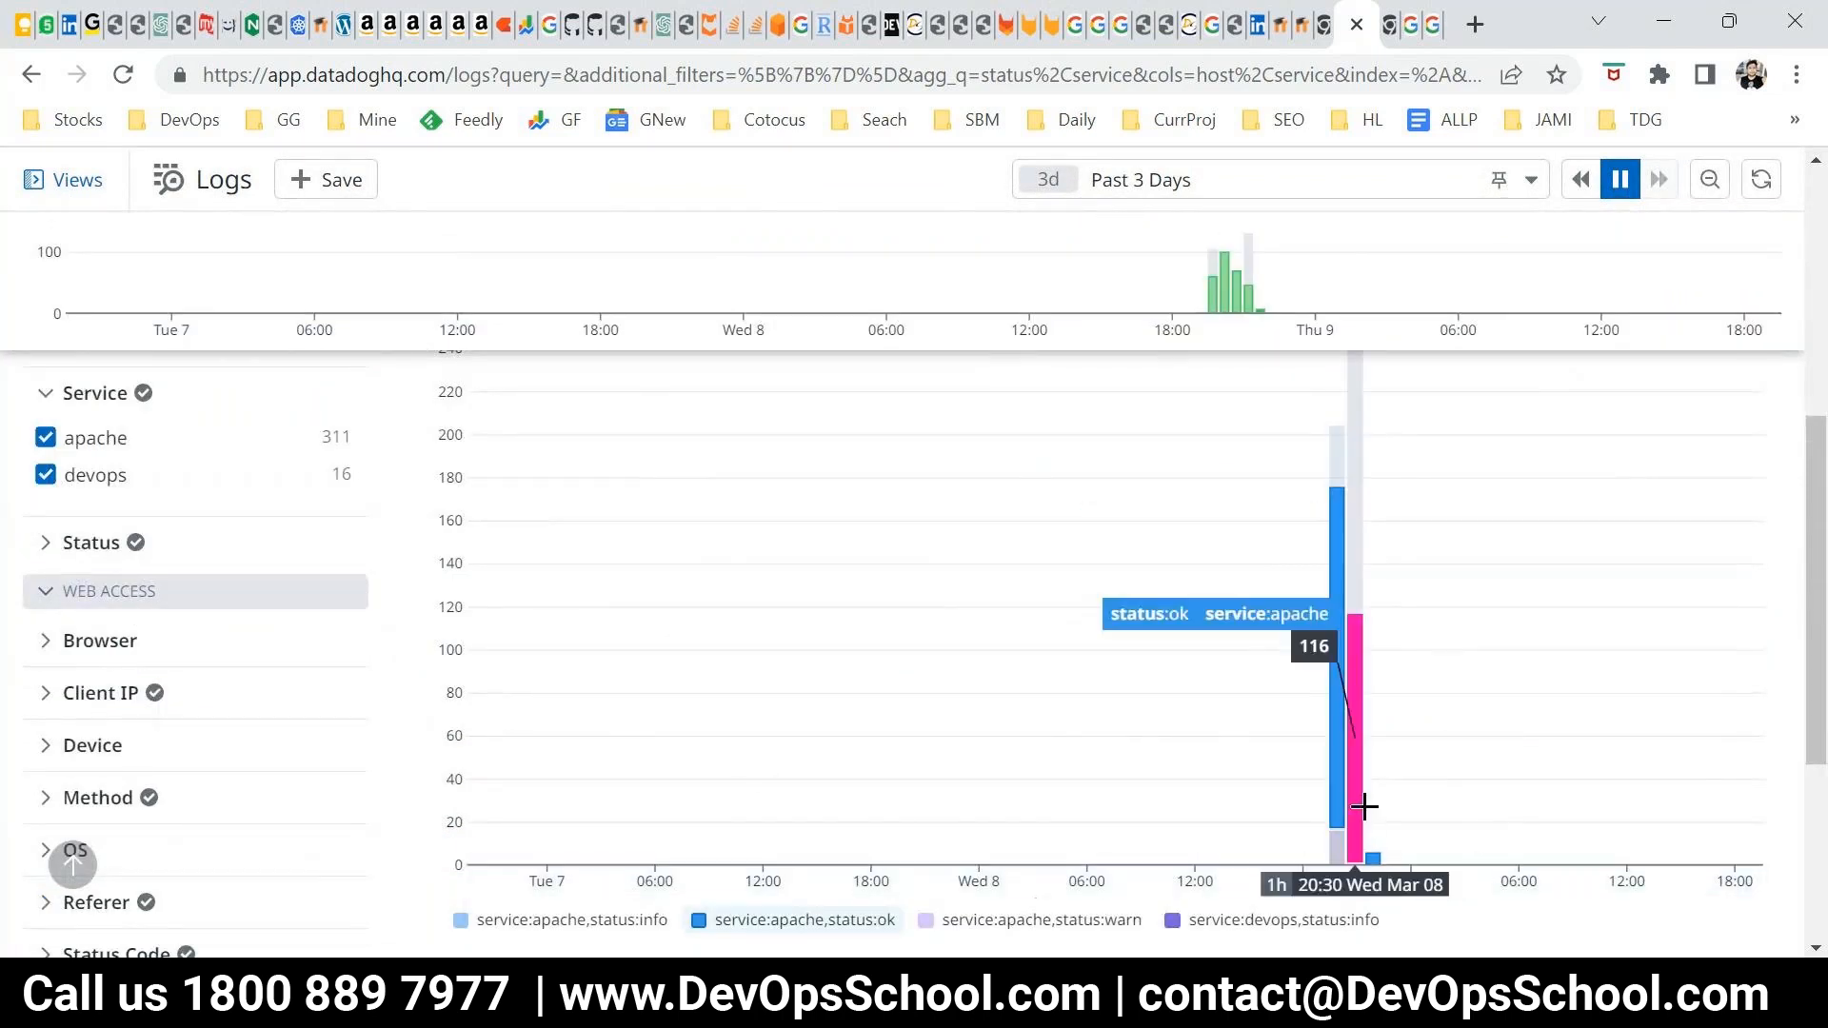
{"action": "scroll", "coordinate": [1359, 807], "scroll_direction": "up", "scroll_amount": 2}
{"action": "scroll", "coordinate": [1363, 806], "scroll_direction": "up", "scroll_amount": 1}
{"action": "scroll", "coordinate": [1361, 797], "scroll_direction": "up", "scroll_amount": 3}
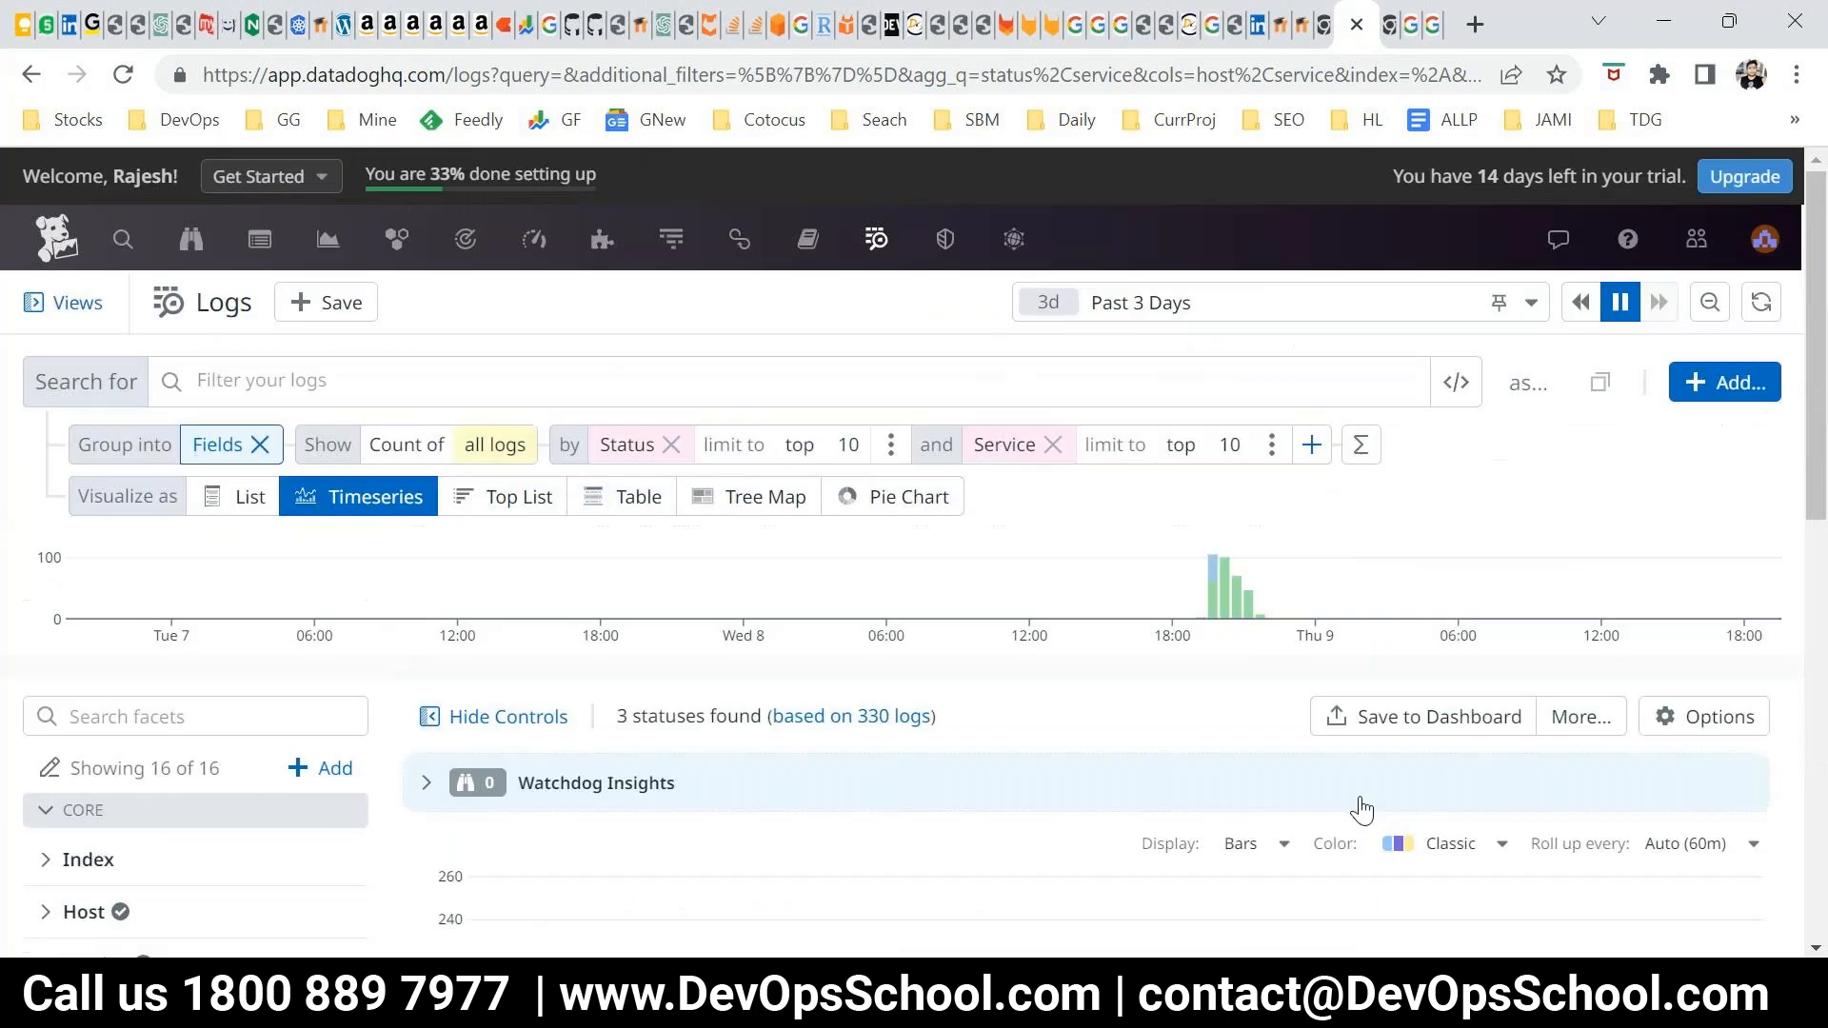
Visualize the logs as a Top List and remove the Status and Service groups, leaving all logs counted by Everything
{"action": "scroll", "coordinate": [857, 746], "scroll_direction": "down", "scroll_amount": 3}
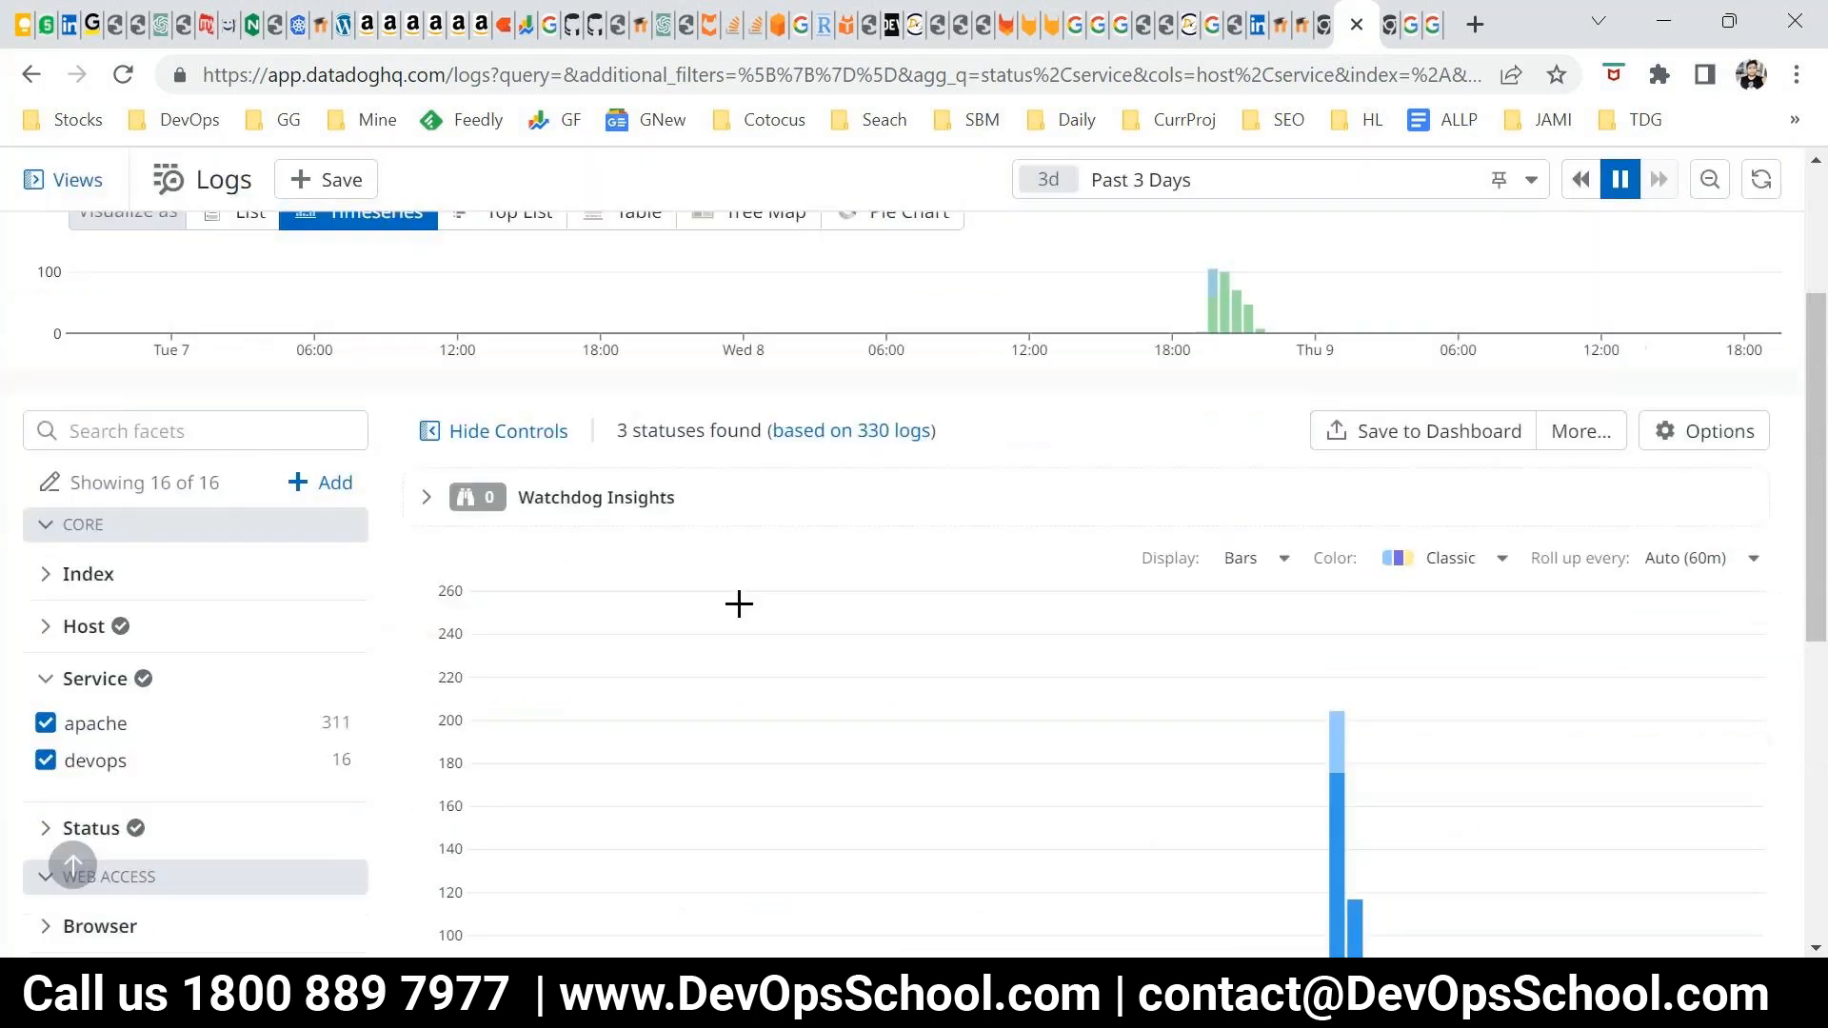
{"action": "scroll", "coordinate": [739, 603], "scroll_direction": "up", "scroll_amount": 3}
{"action": "left_click", "coordinate": [512, 502]}
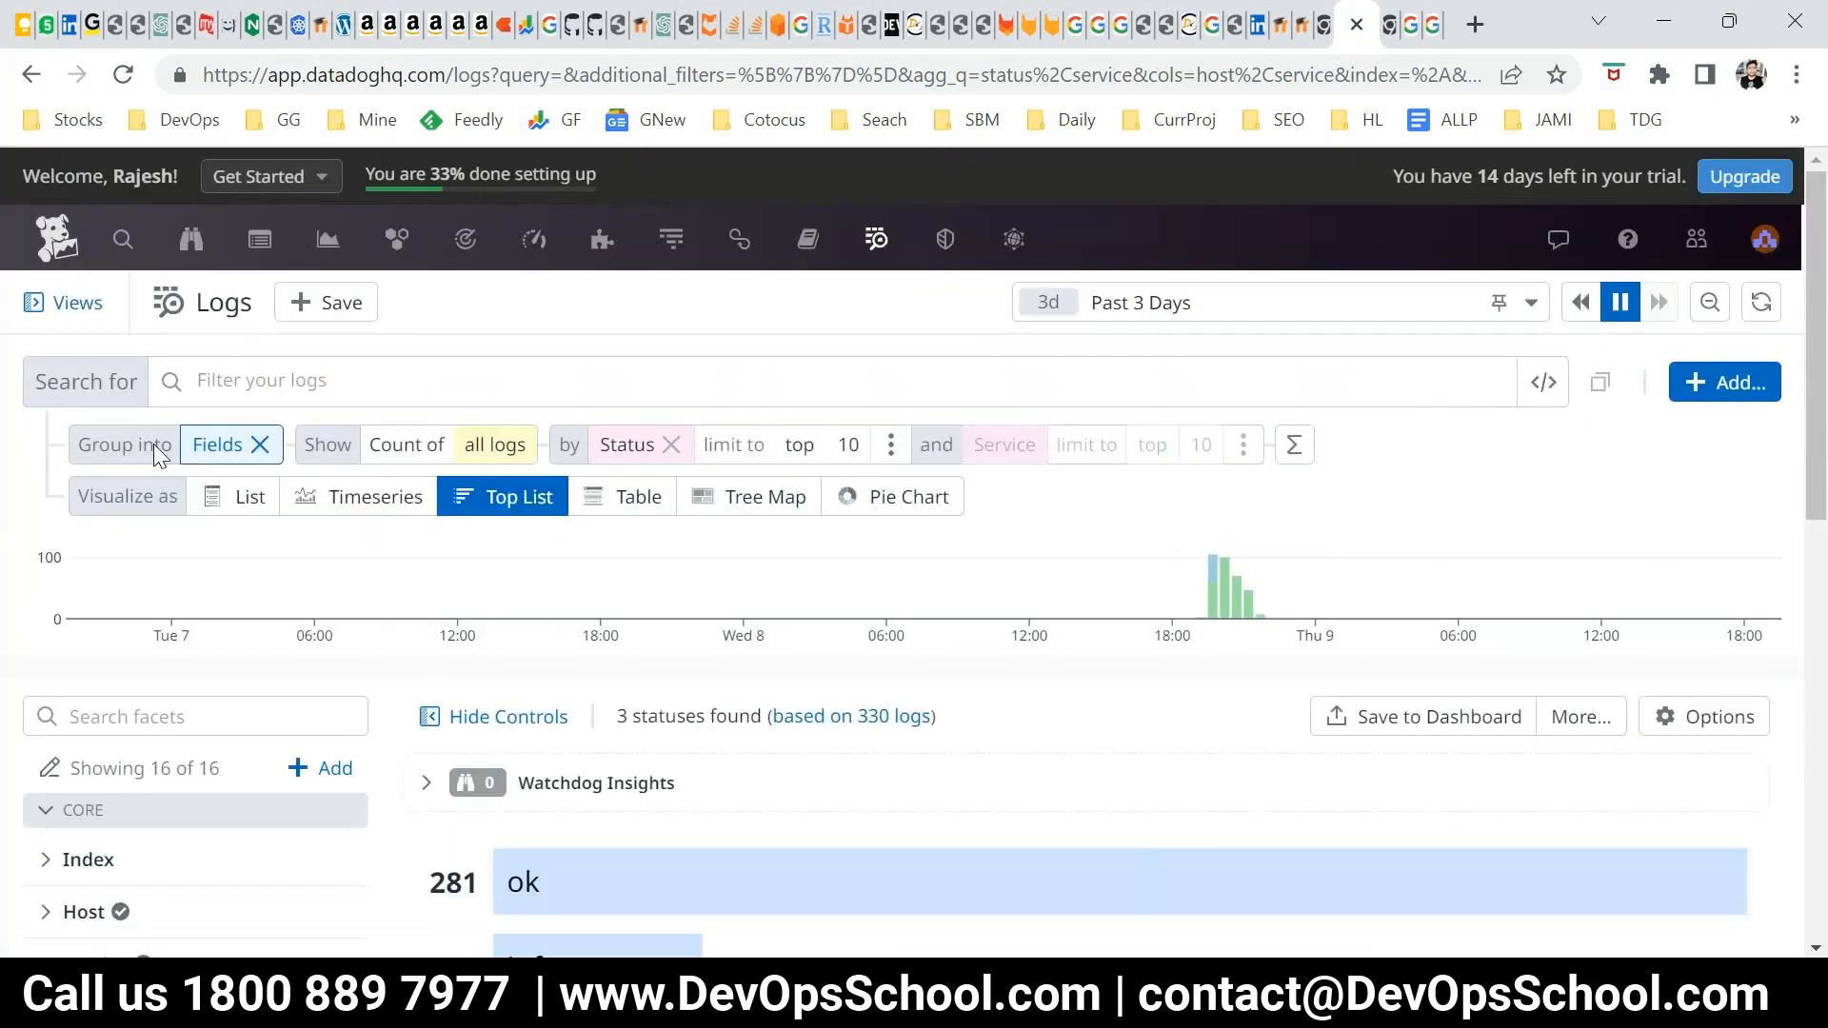
{"action": "left_click", "coordinate": [670, 445]}
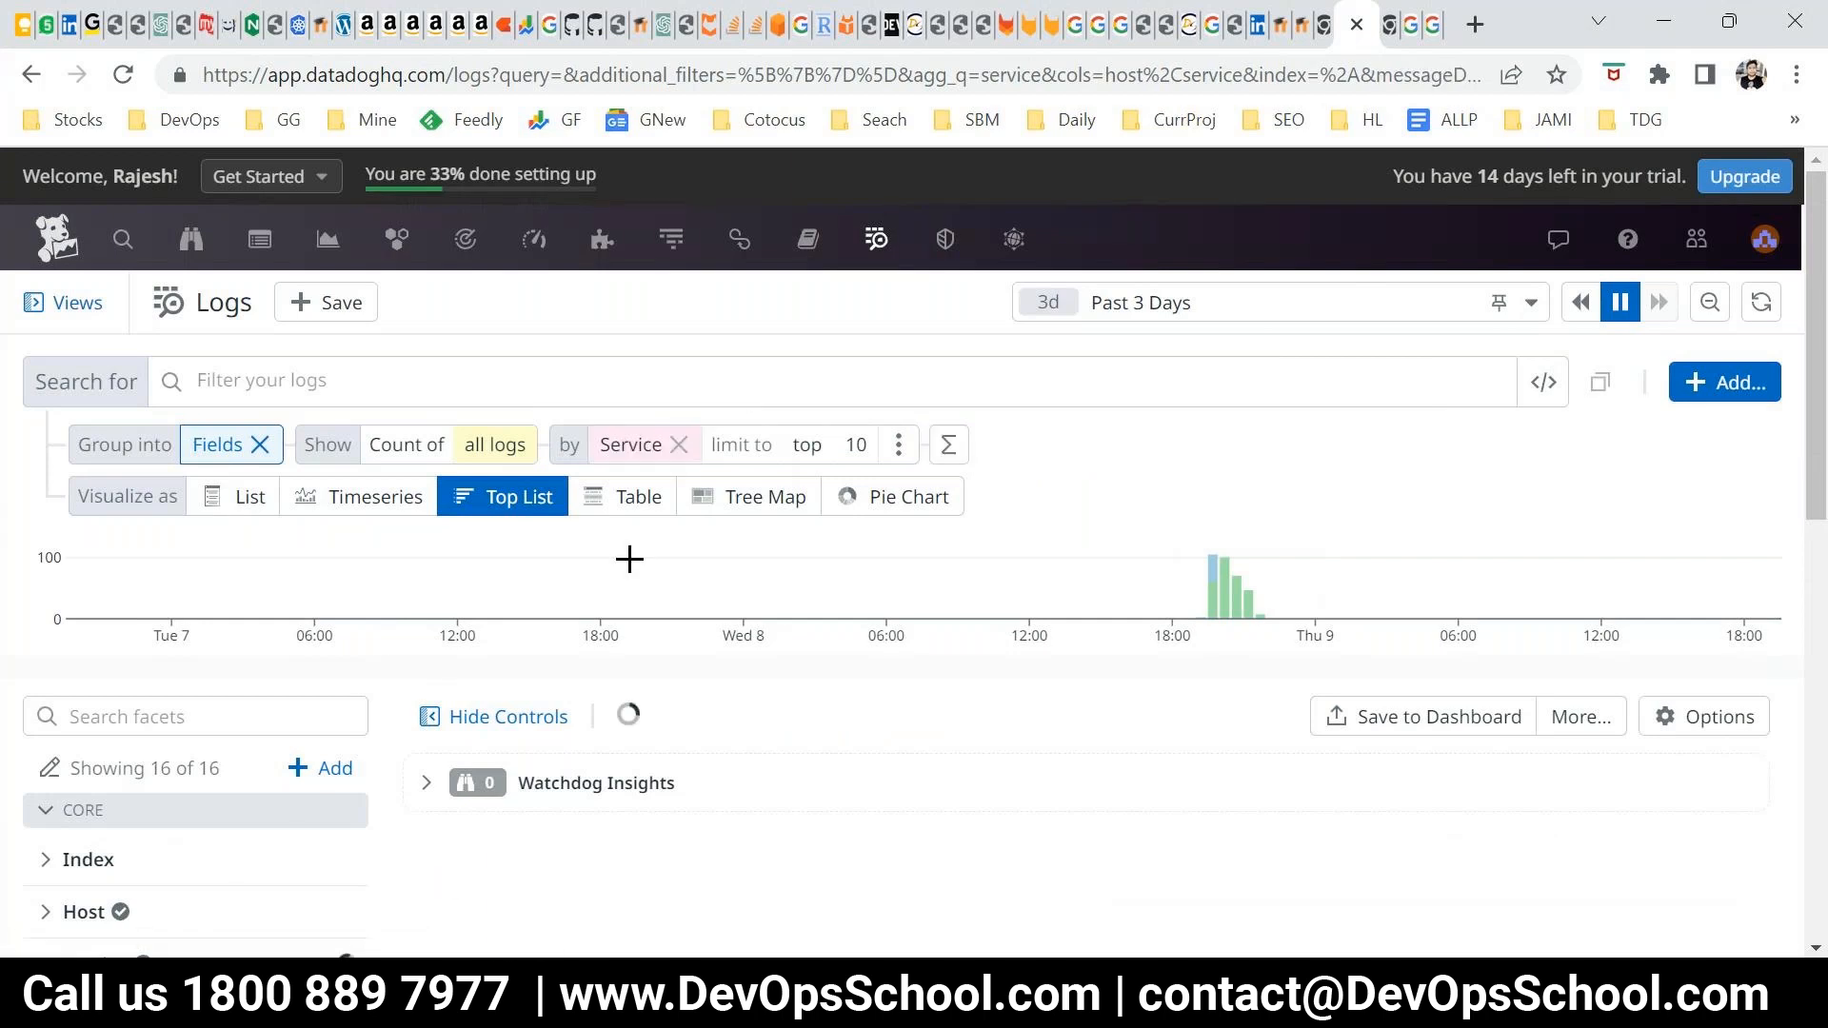
{"action": "left_click", "coordinate": [678, 444]}
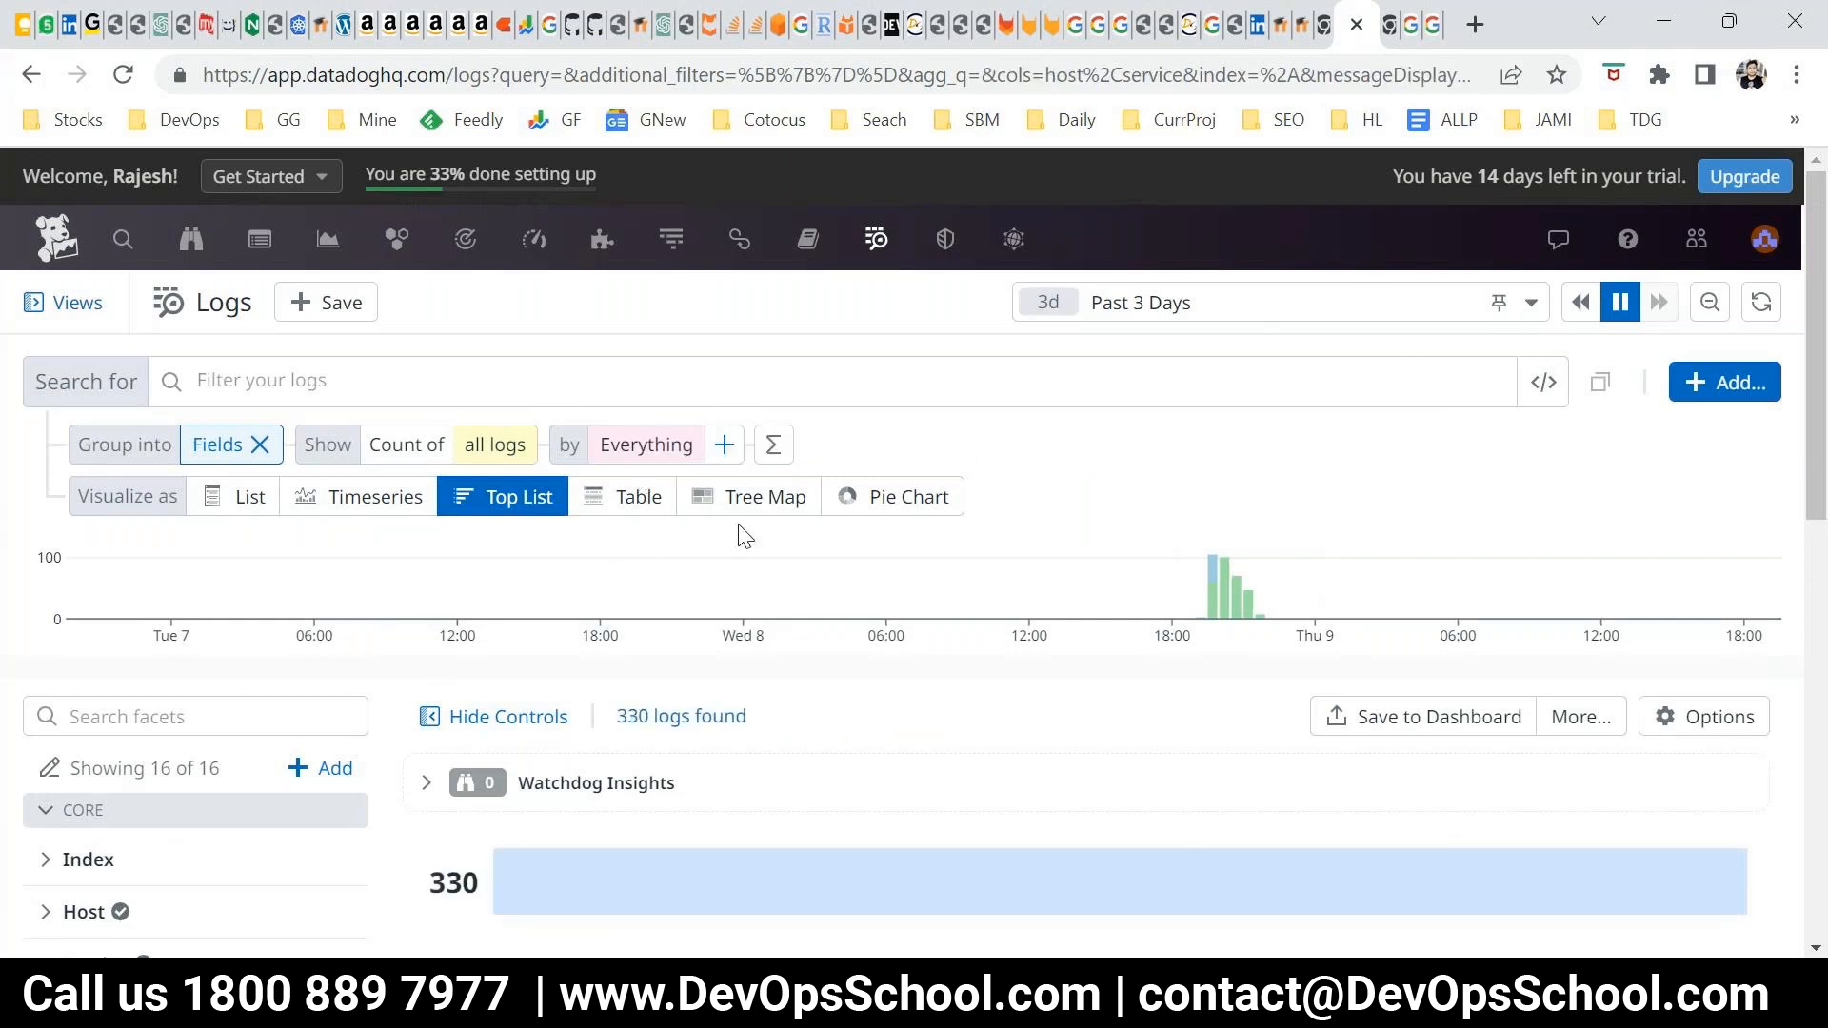
{"action": "scroll", "coordinate": [714, 505], "scroll_direction": "down", "scroll_amount": 3}
{"action": "scroll", "coordinate": [610, 613], "scroll_direction": "up", "scroll_amount": 3}
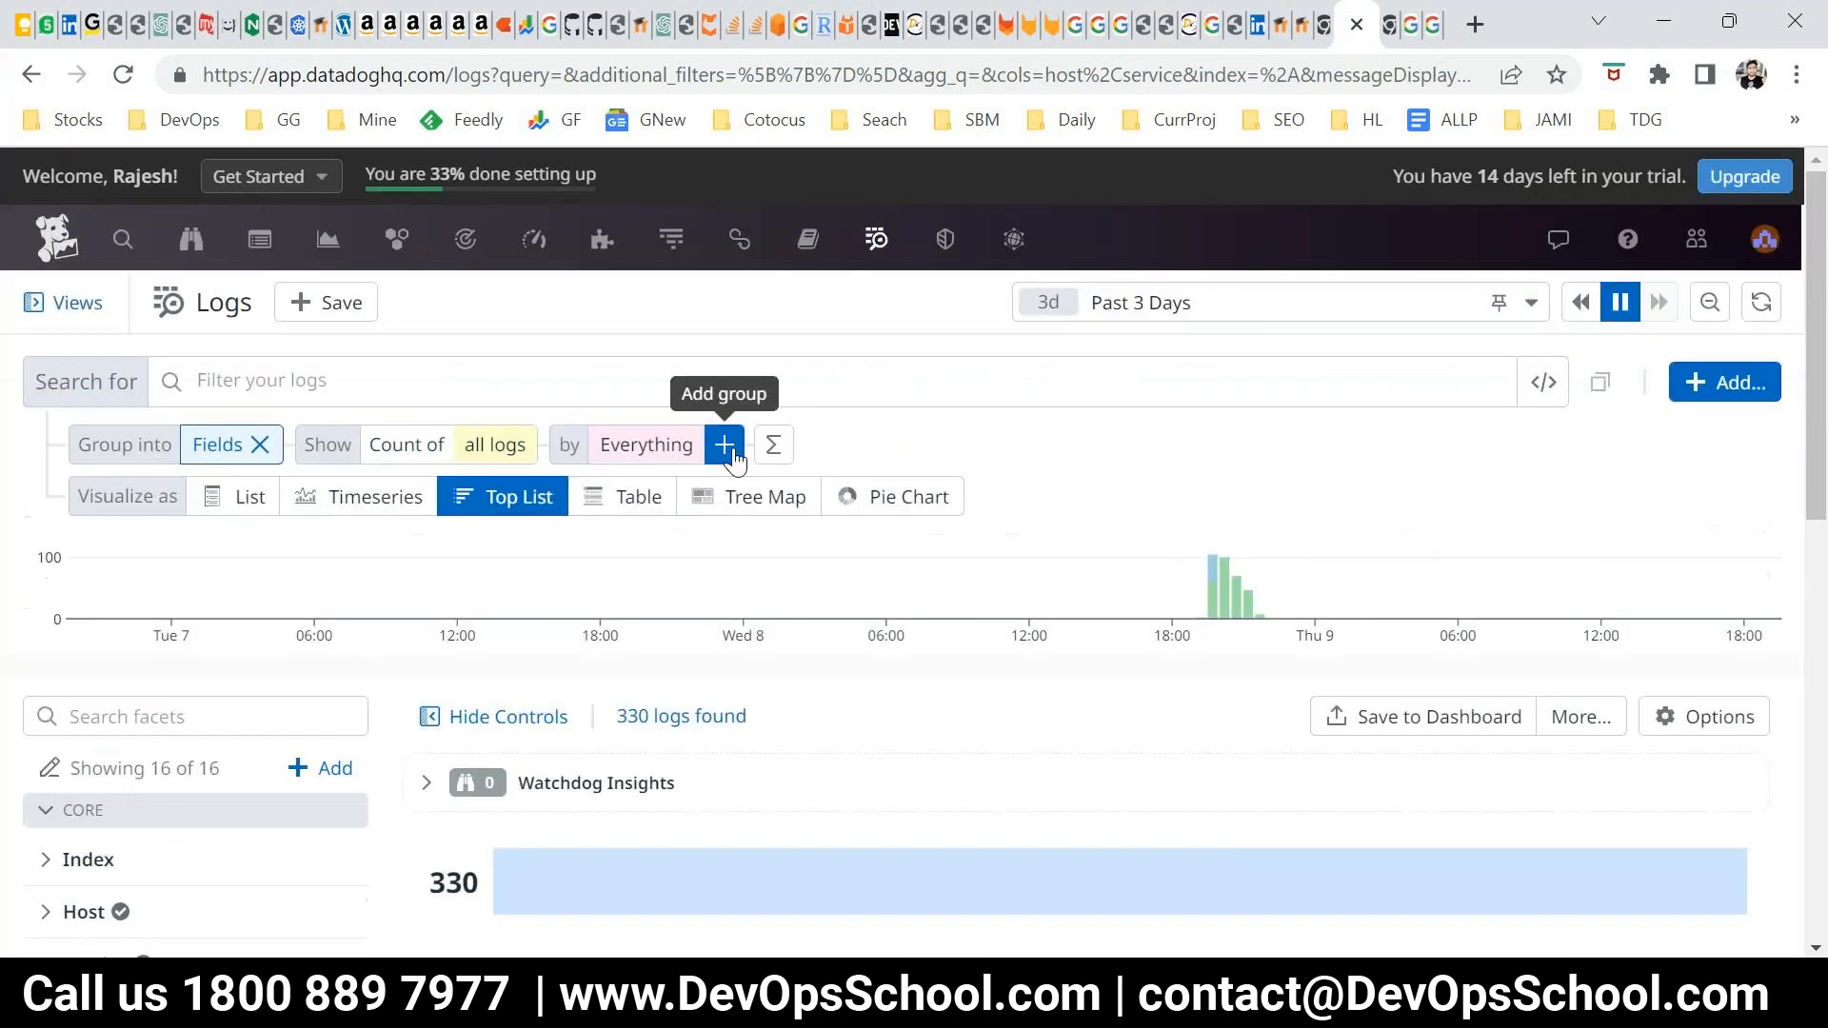
Group the top list by Service, review the services' log counts, and remove the group
{"action": "left_click", "coordinate": [734, 460]}
{"action": "scroll", "coordinate": [776, 653], "scroll_direction": "down", "scroll_amount": 3}
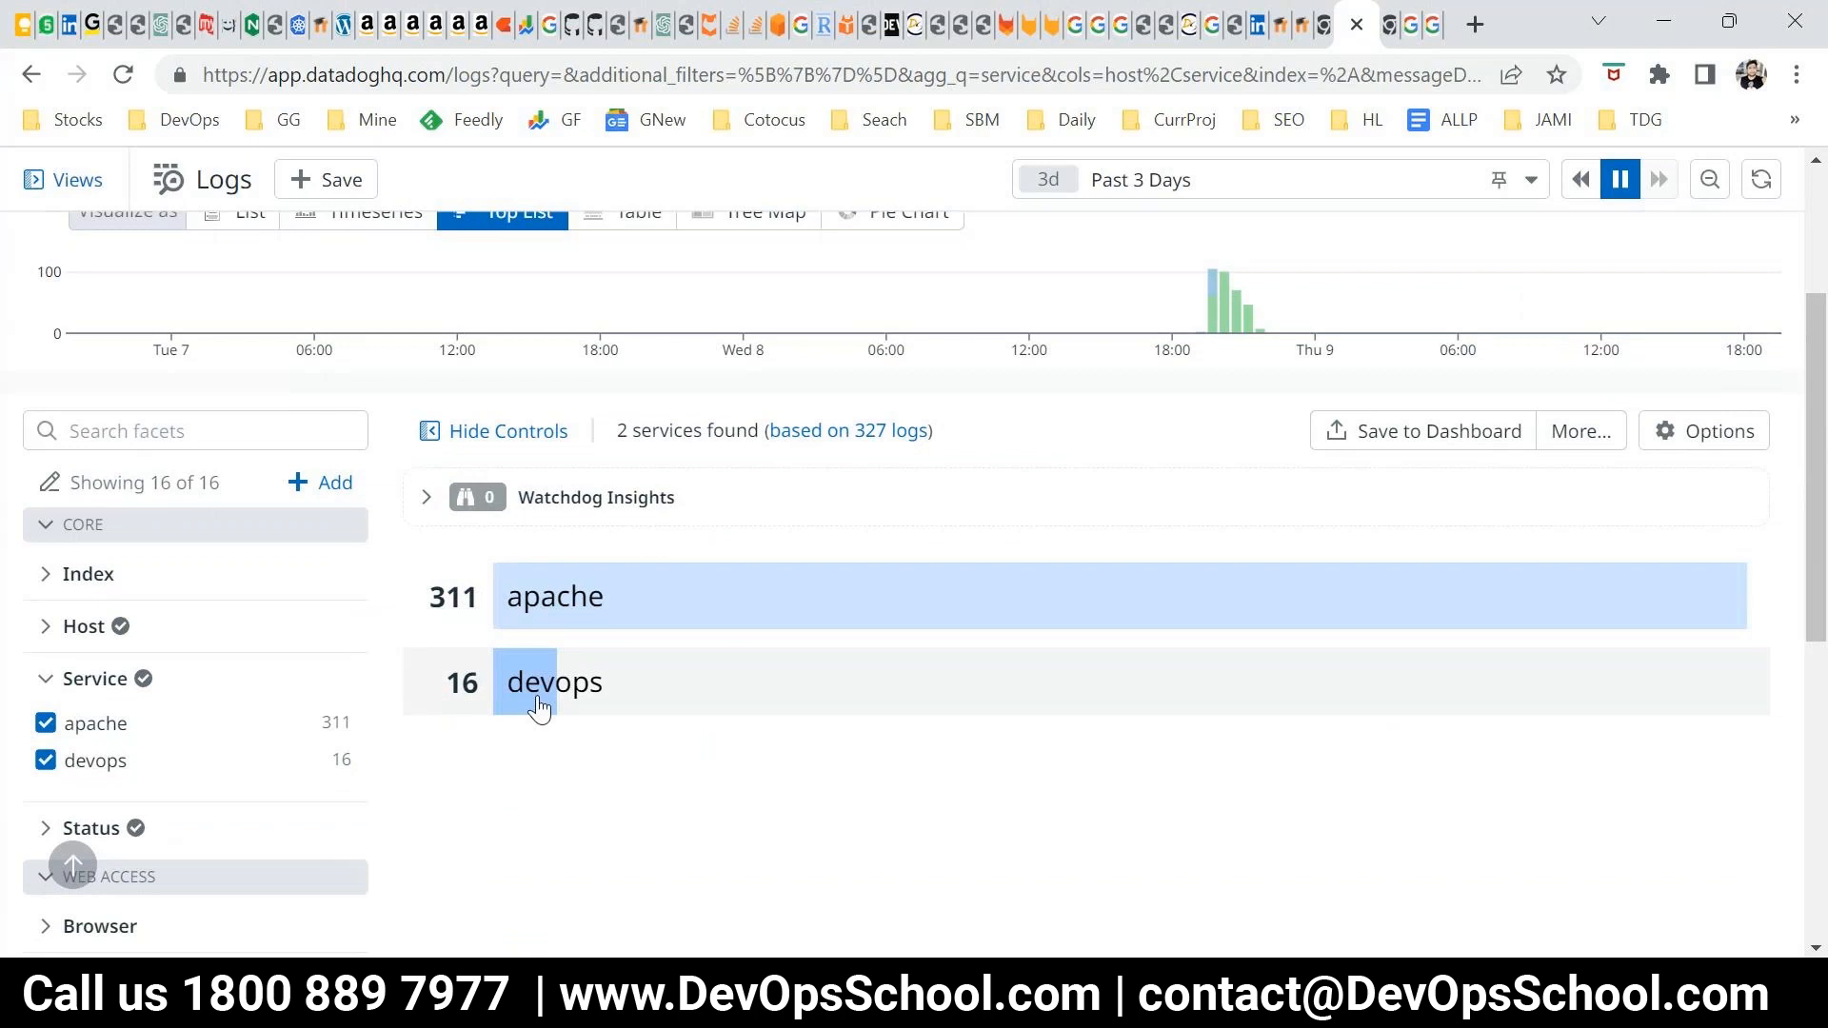
{"action": "scroll", "coordinate": [539, 710], "scroll_direction": "up", "scroll_amount": 3}
{"action": "left_click", "coordinate": [678, 445]}
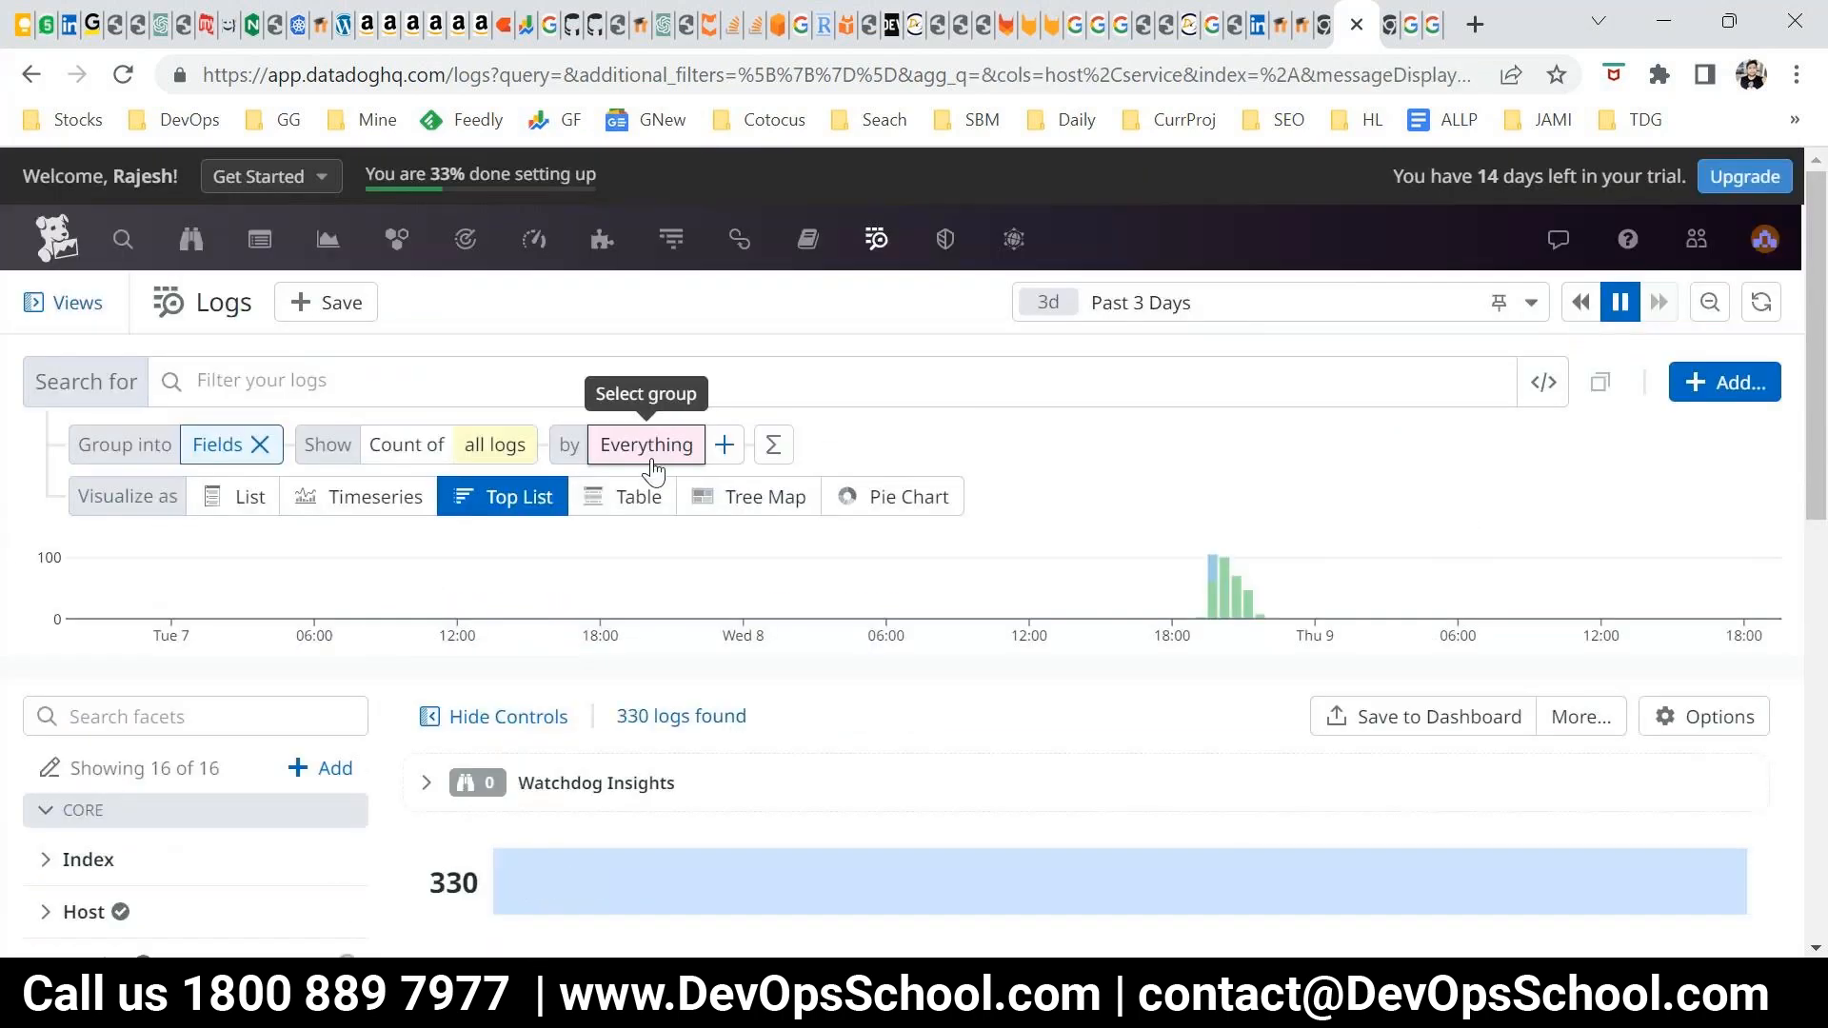
Group the top list by another field, review the ranking, and reset the grouping to Everything
{"action": "left_click", "coordinate": [643, 447]}
{"action": "left_click", "coordinate": [655, 538]}
{"action": "scroll", "coordinate": [648, 571], "scroll_direction": "down", "scroll_amount": 3}
{"action": "scroll", "coordinate": [640, 673], "scroll_direction": "up", "scroll_amount": 3}
{"action": "left_click", "coordinate": [658, 445]}
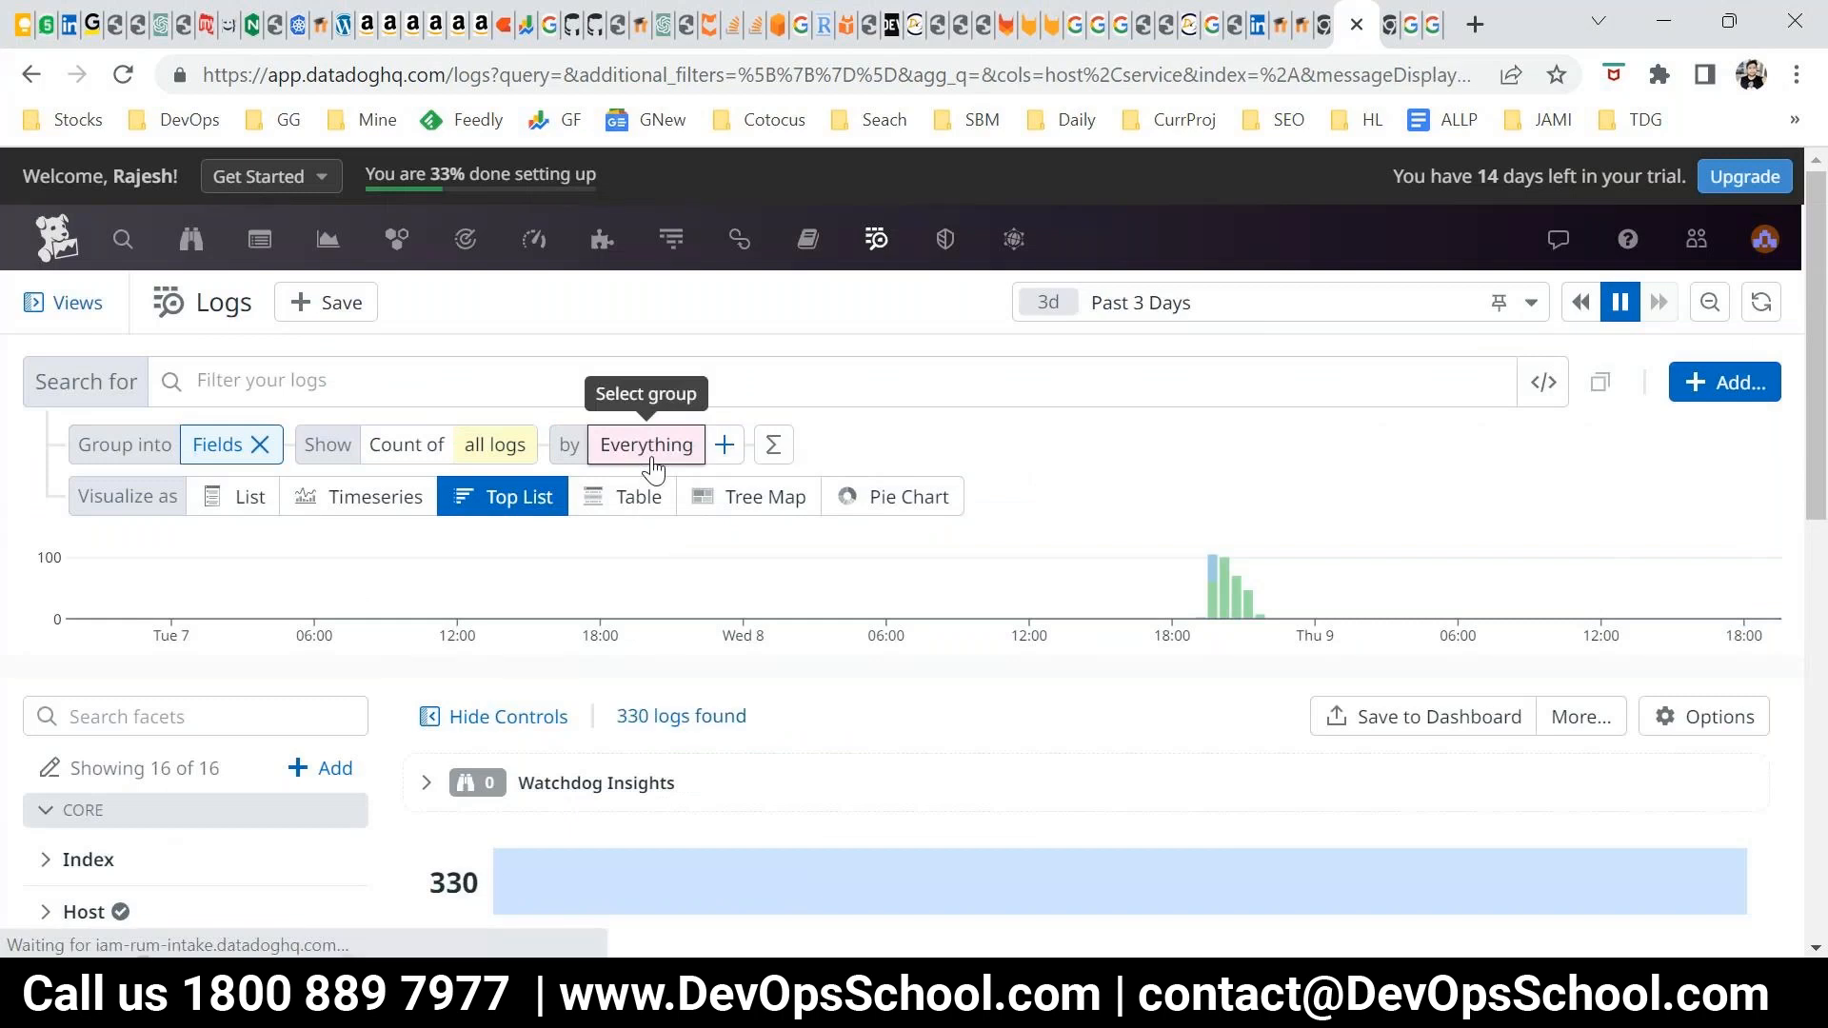
Group the top list by Browser, review the ranked browsers, and remove the group
{"action": "left_click", "coordinate": [641, 448]}
{"action": "left_click", "coordinate": [674, 695]}
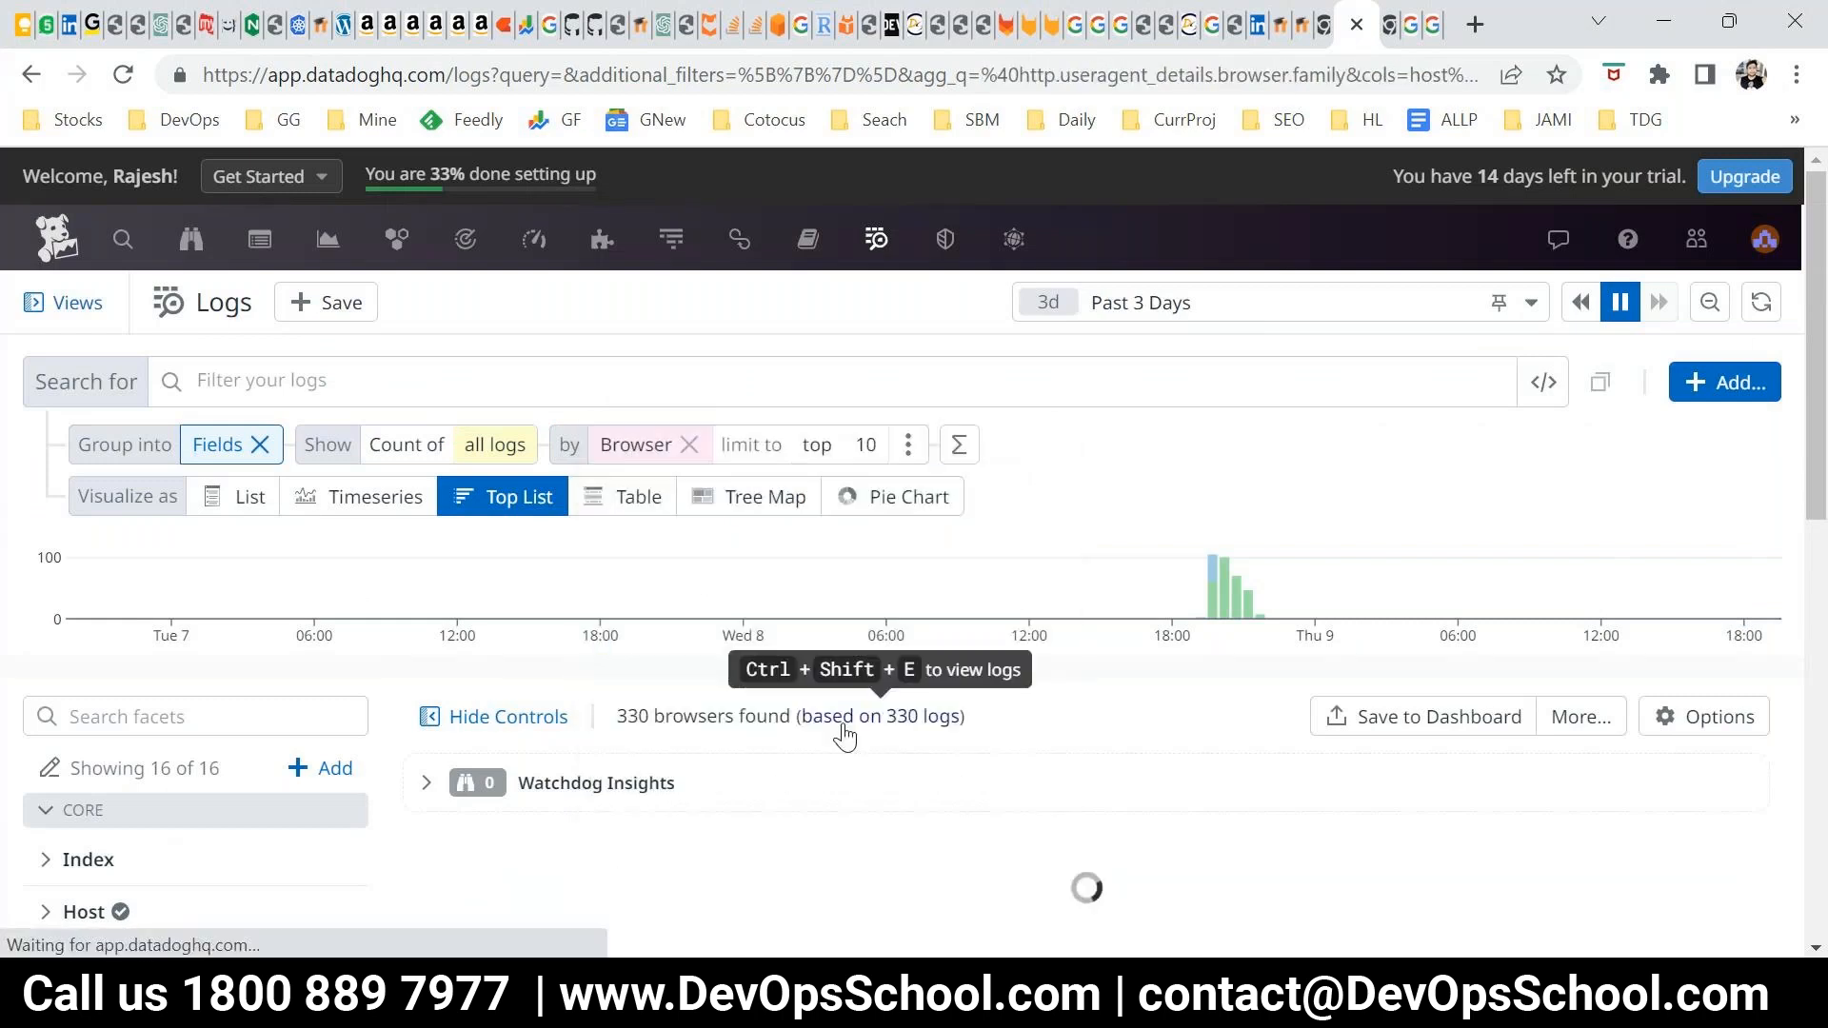
{"action": "scroll", "coordinate": [375, 437], "scroll_direction": "down", "scroll_amount": 5}
{"action": "scroll", "coordinate": [919, 615], "scroll_direction": "up", "scroll_amount": 5}
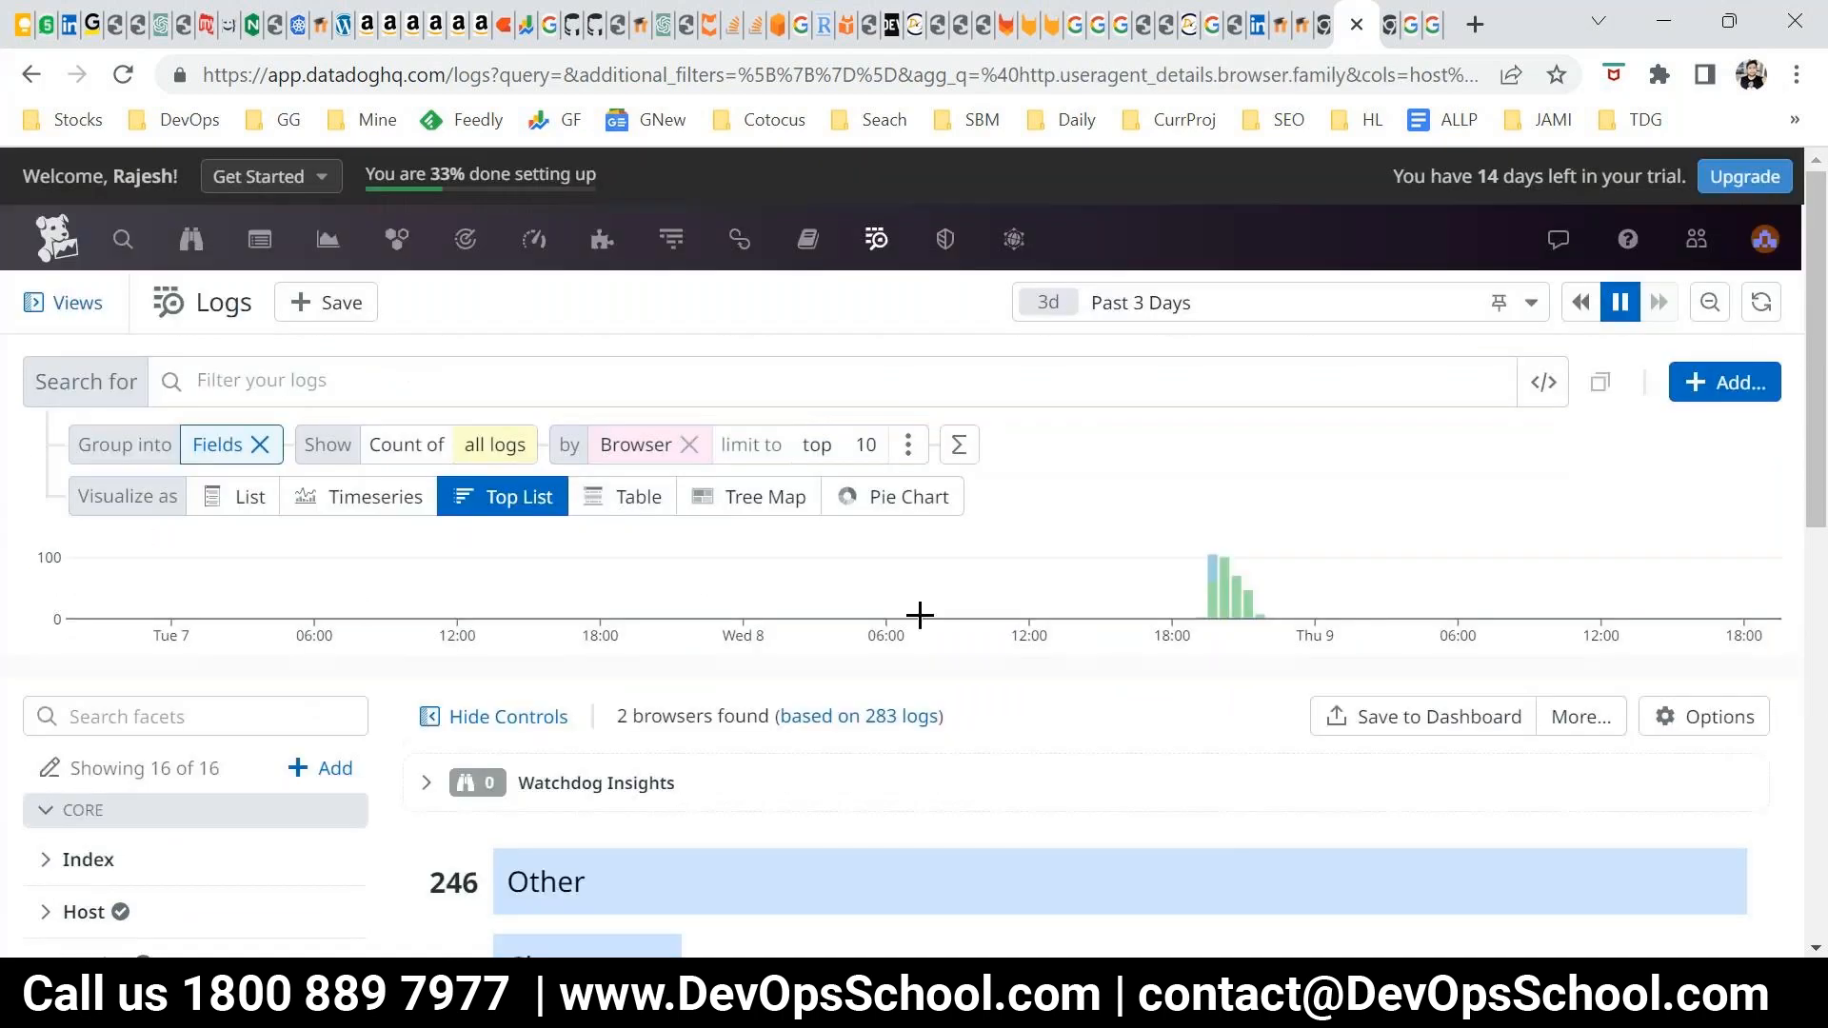
{"action": "scroll", "coordinate": [671, 690], "scroll_direction": "down", "scroll_amount": 1}
{"action": "scroll", "coordinate": [677, 710], "scroll_direction": "up", "scroll_amount": 1}
{"action": "left_click", "coordinate": [690, 444]}
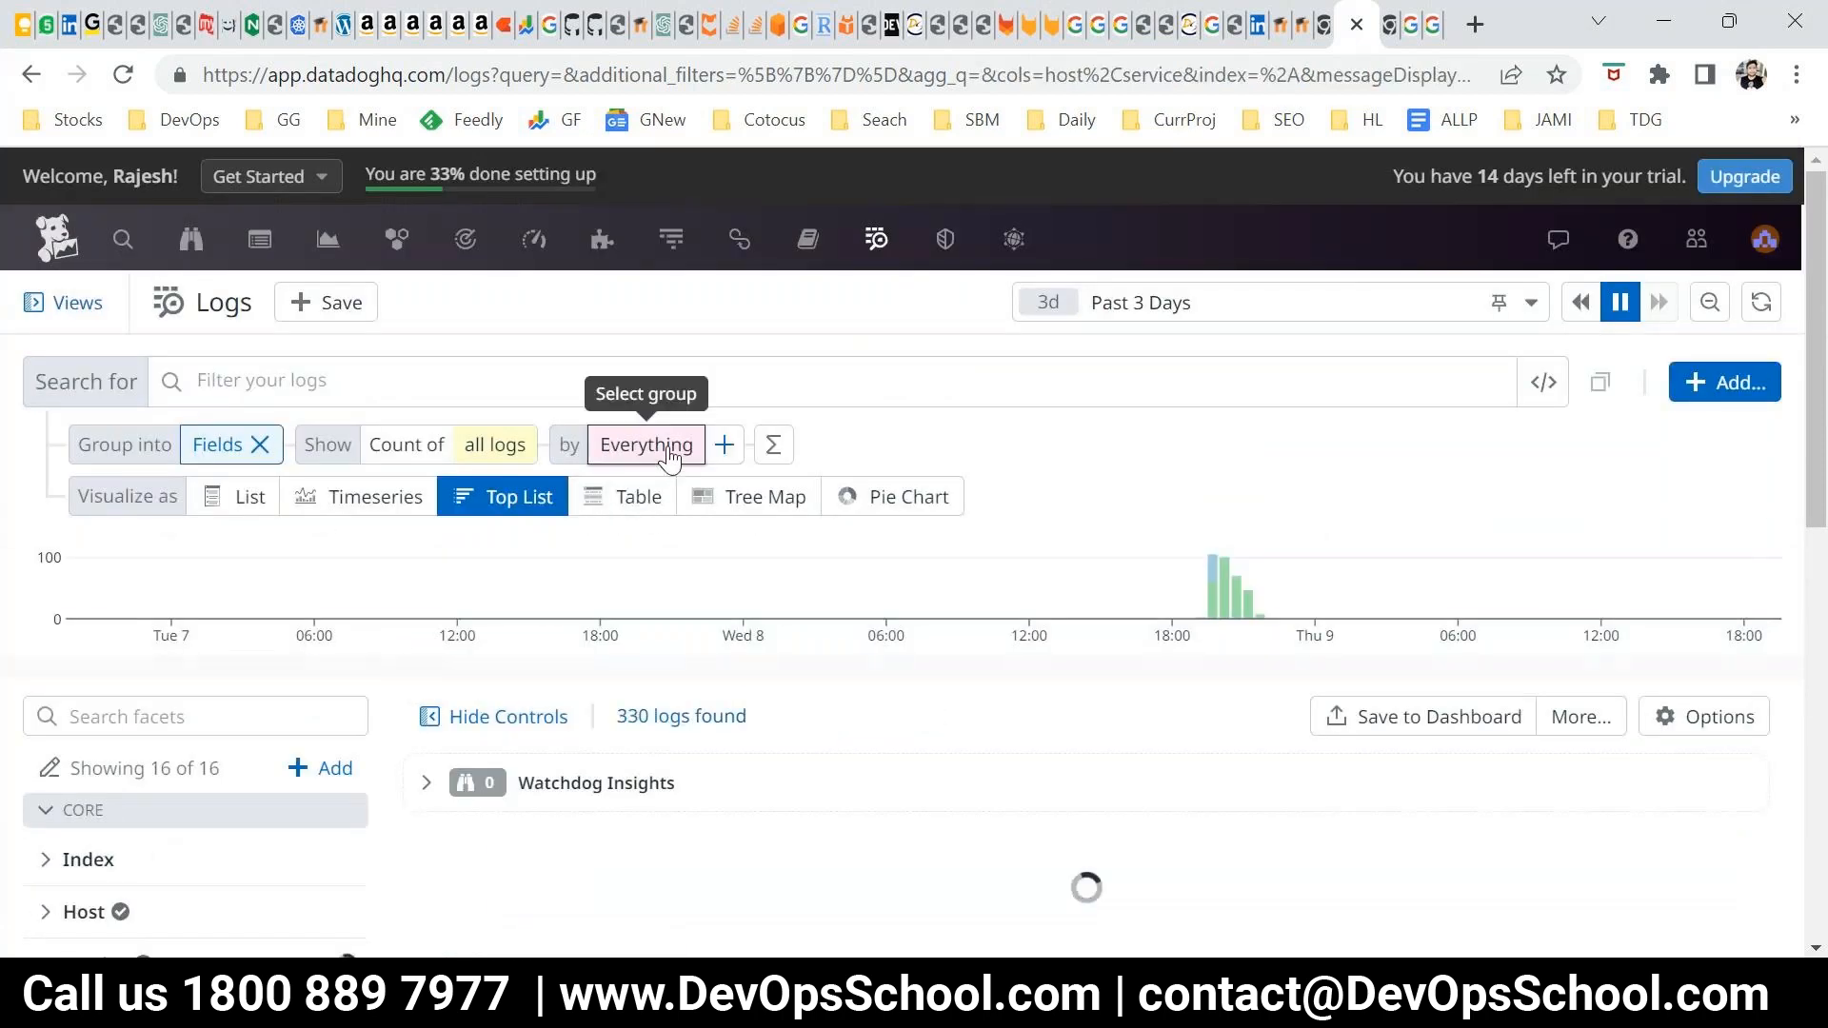
Visualize the logs as a Table grouped by Service, Host and Status
{"action": "scroll", "coordinate": [645, 595], "scroll_direction": "down", "scroll_amount": 2}
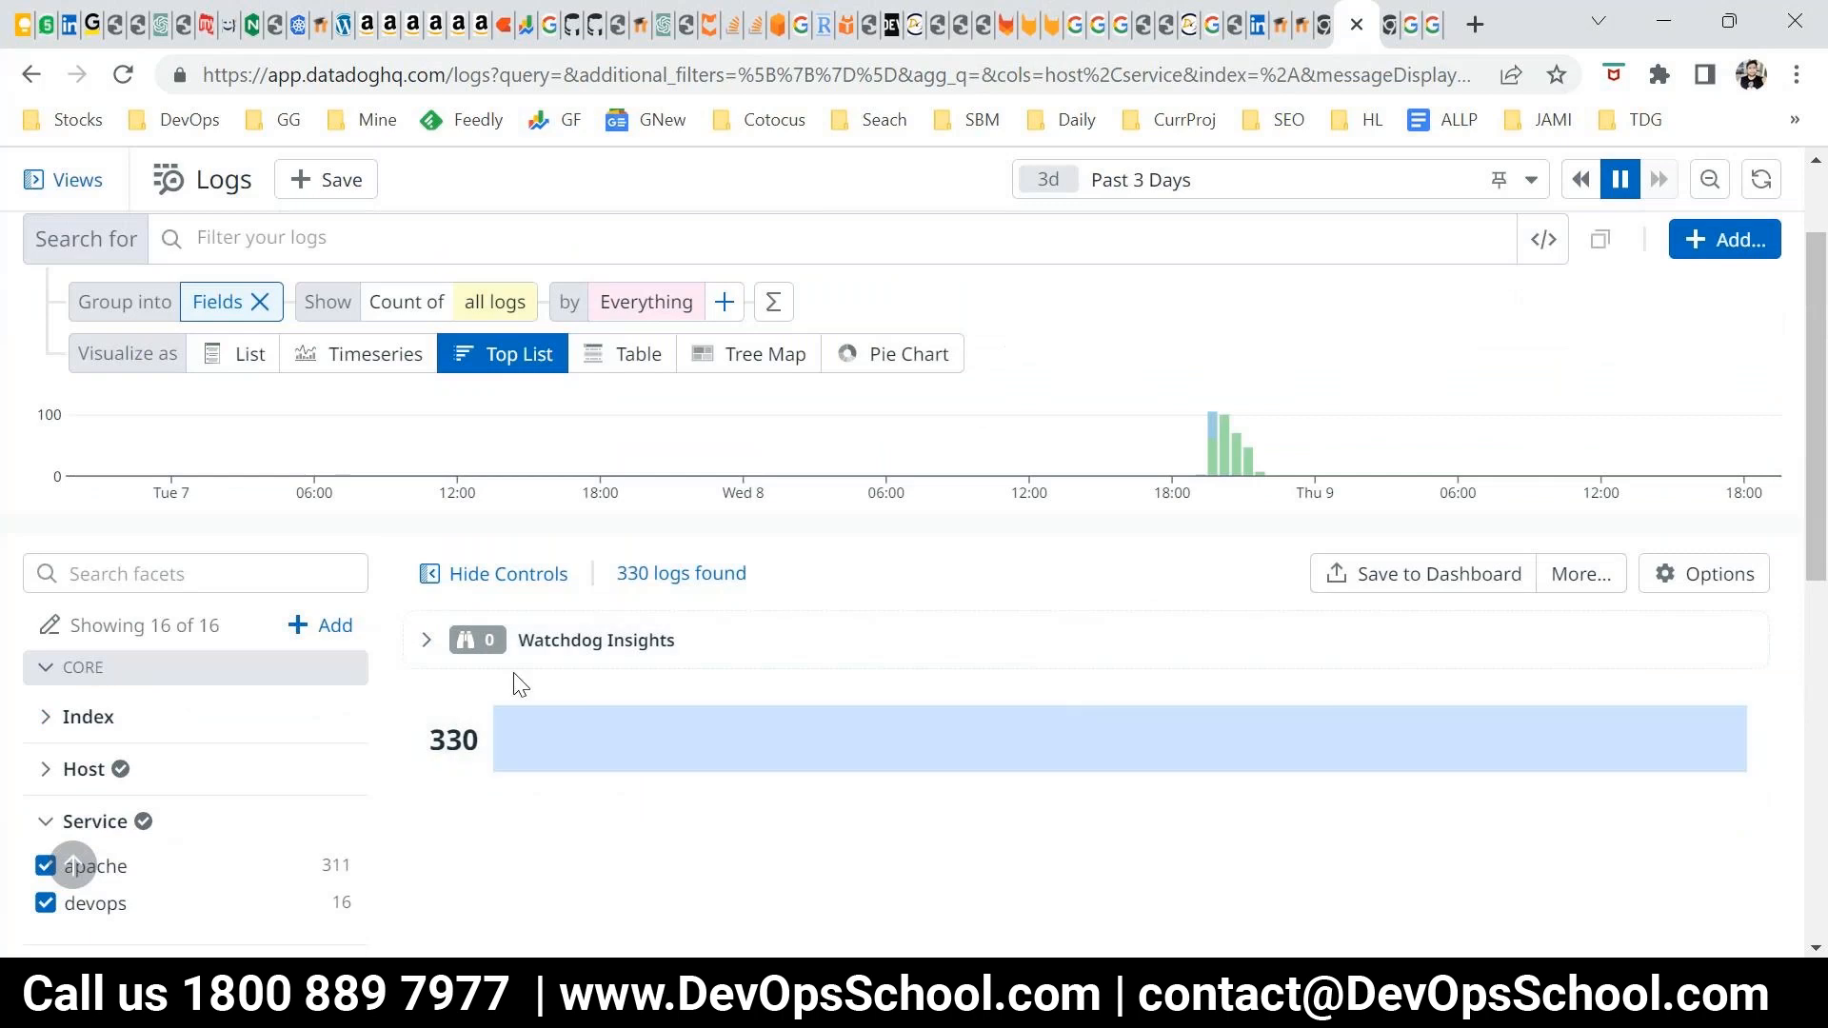
{"action": "left_click", "coordinate": [624, 366]}
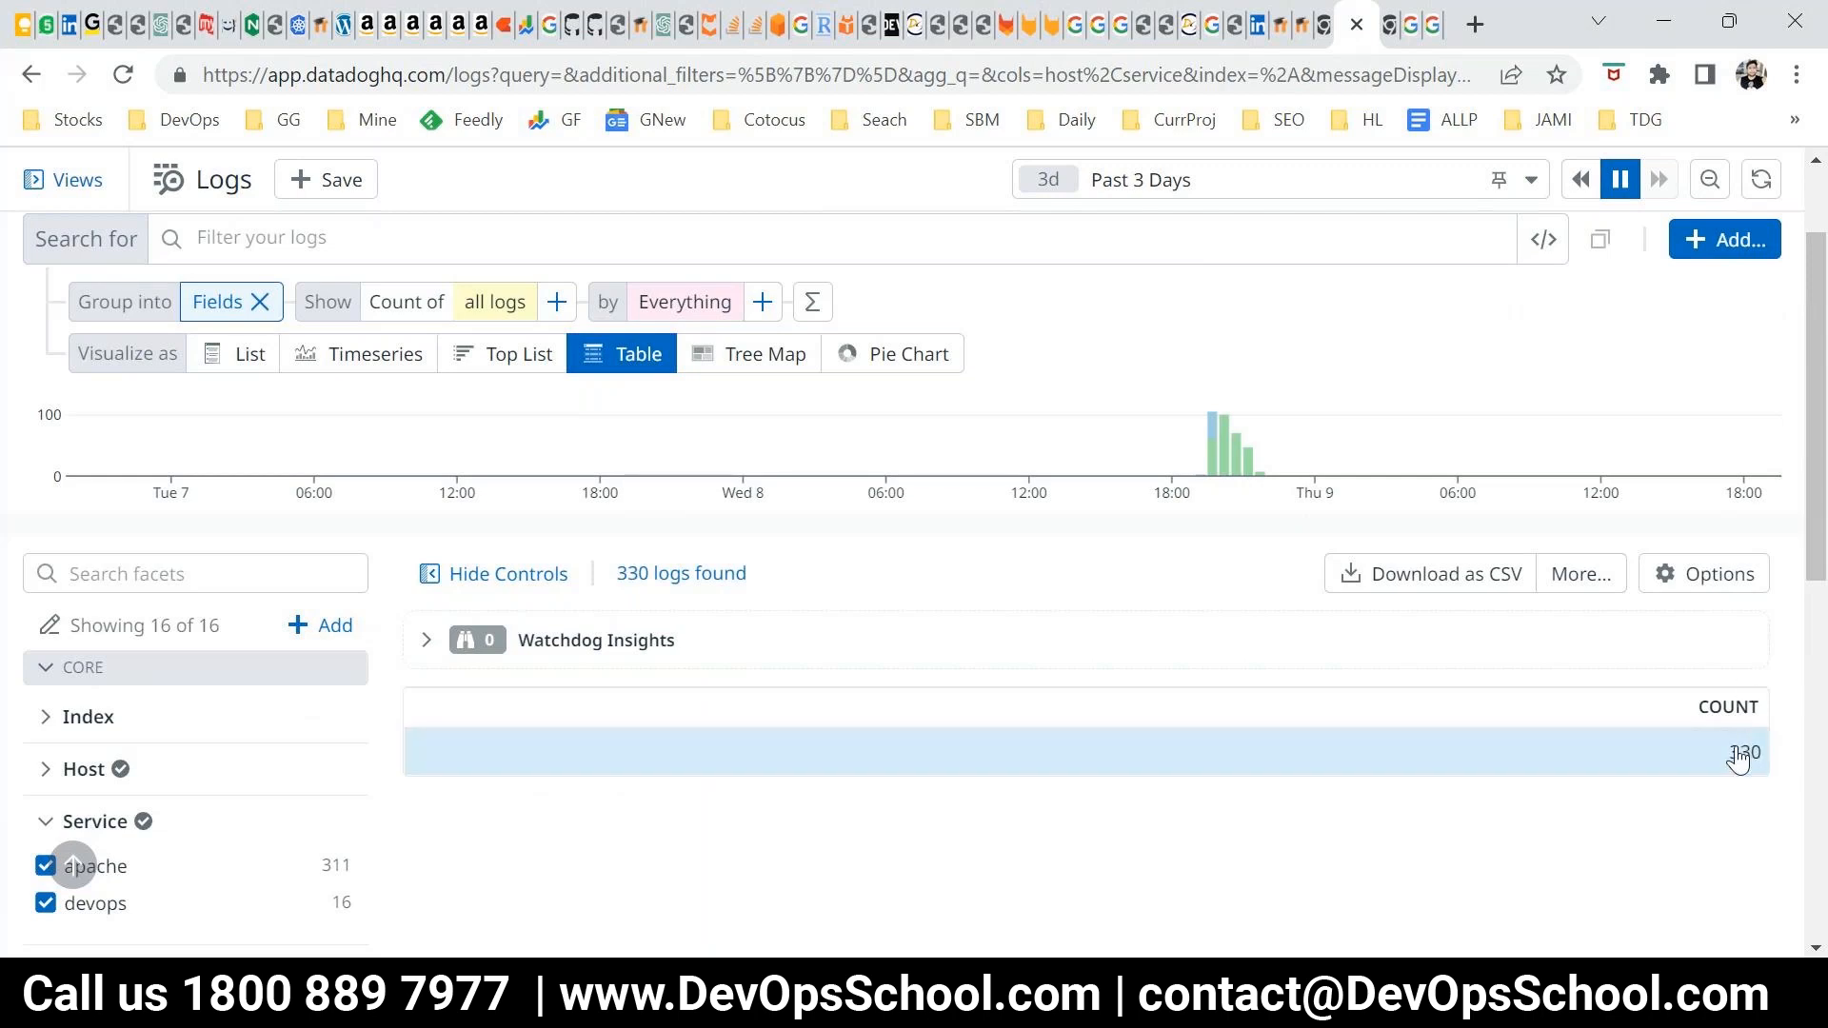
{"action": "left_click", "coordinate": [766, 313]}
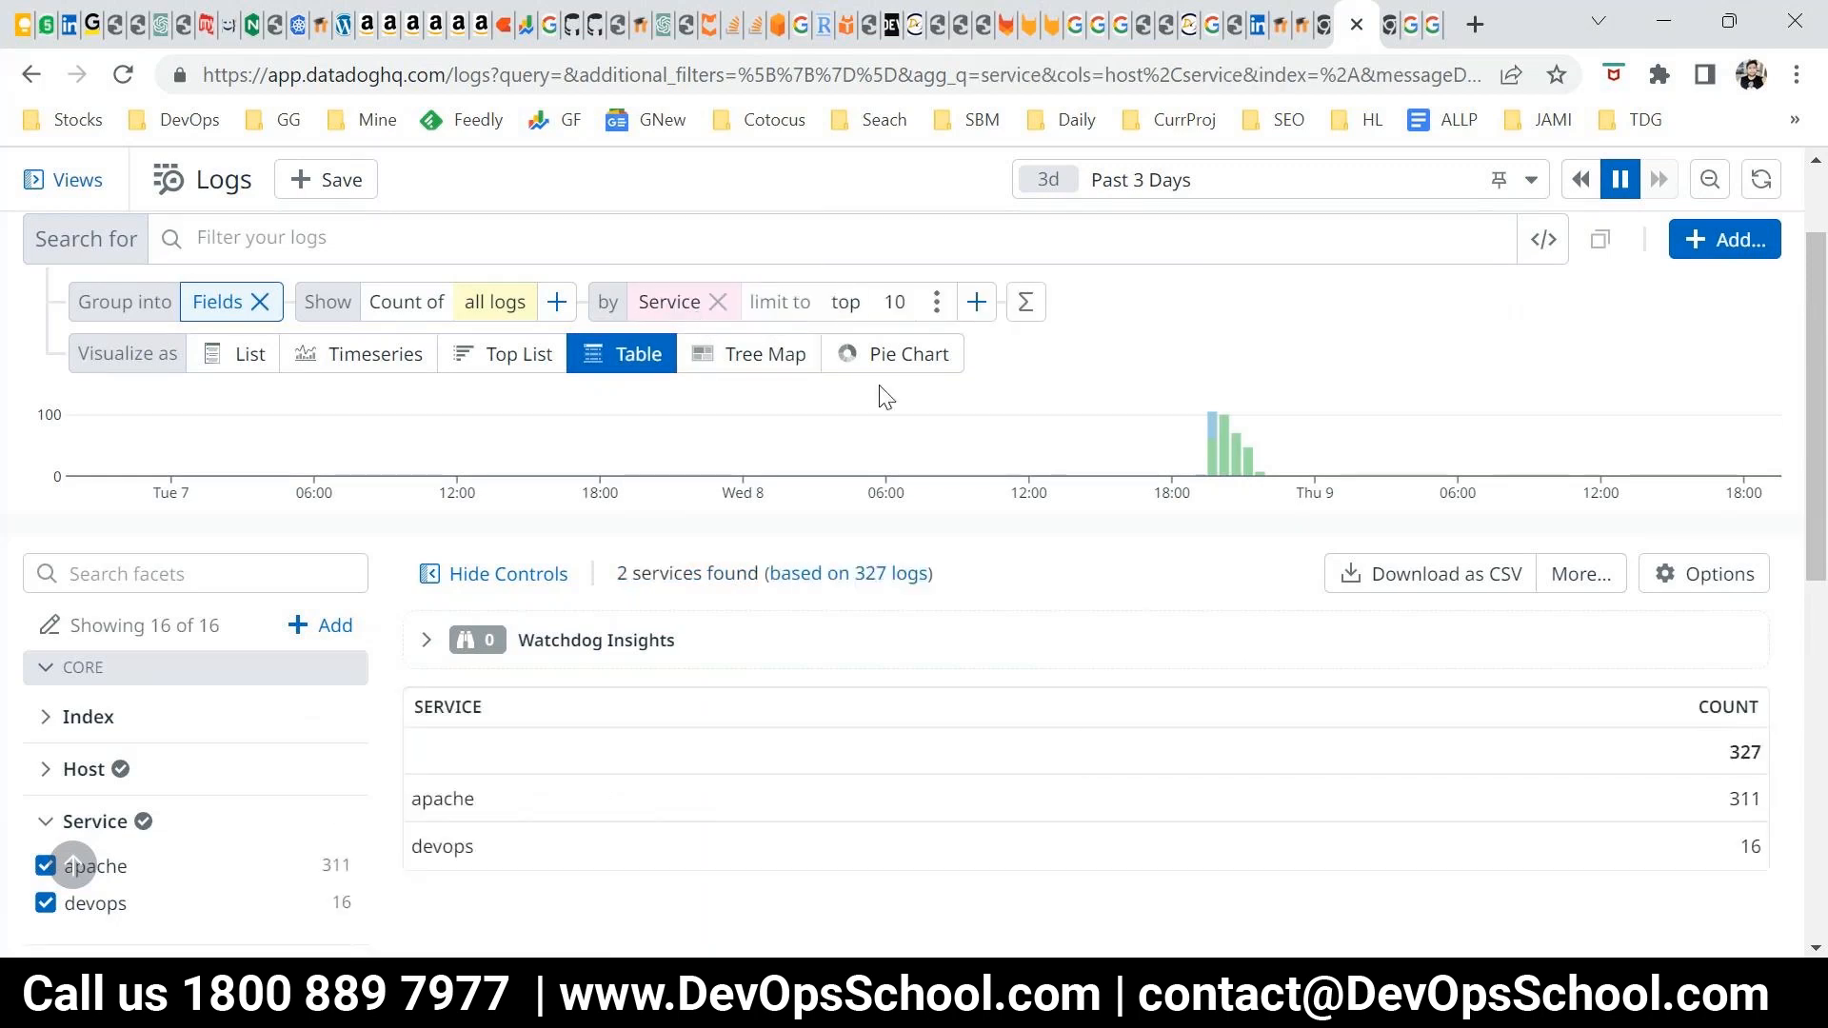
{"action": "left_click", "coordinate": [977, 302]}
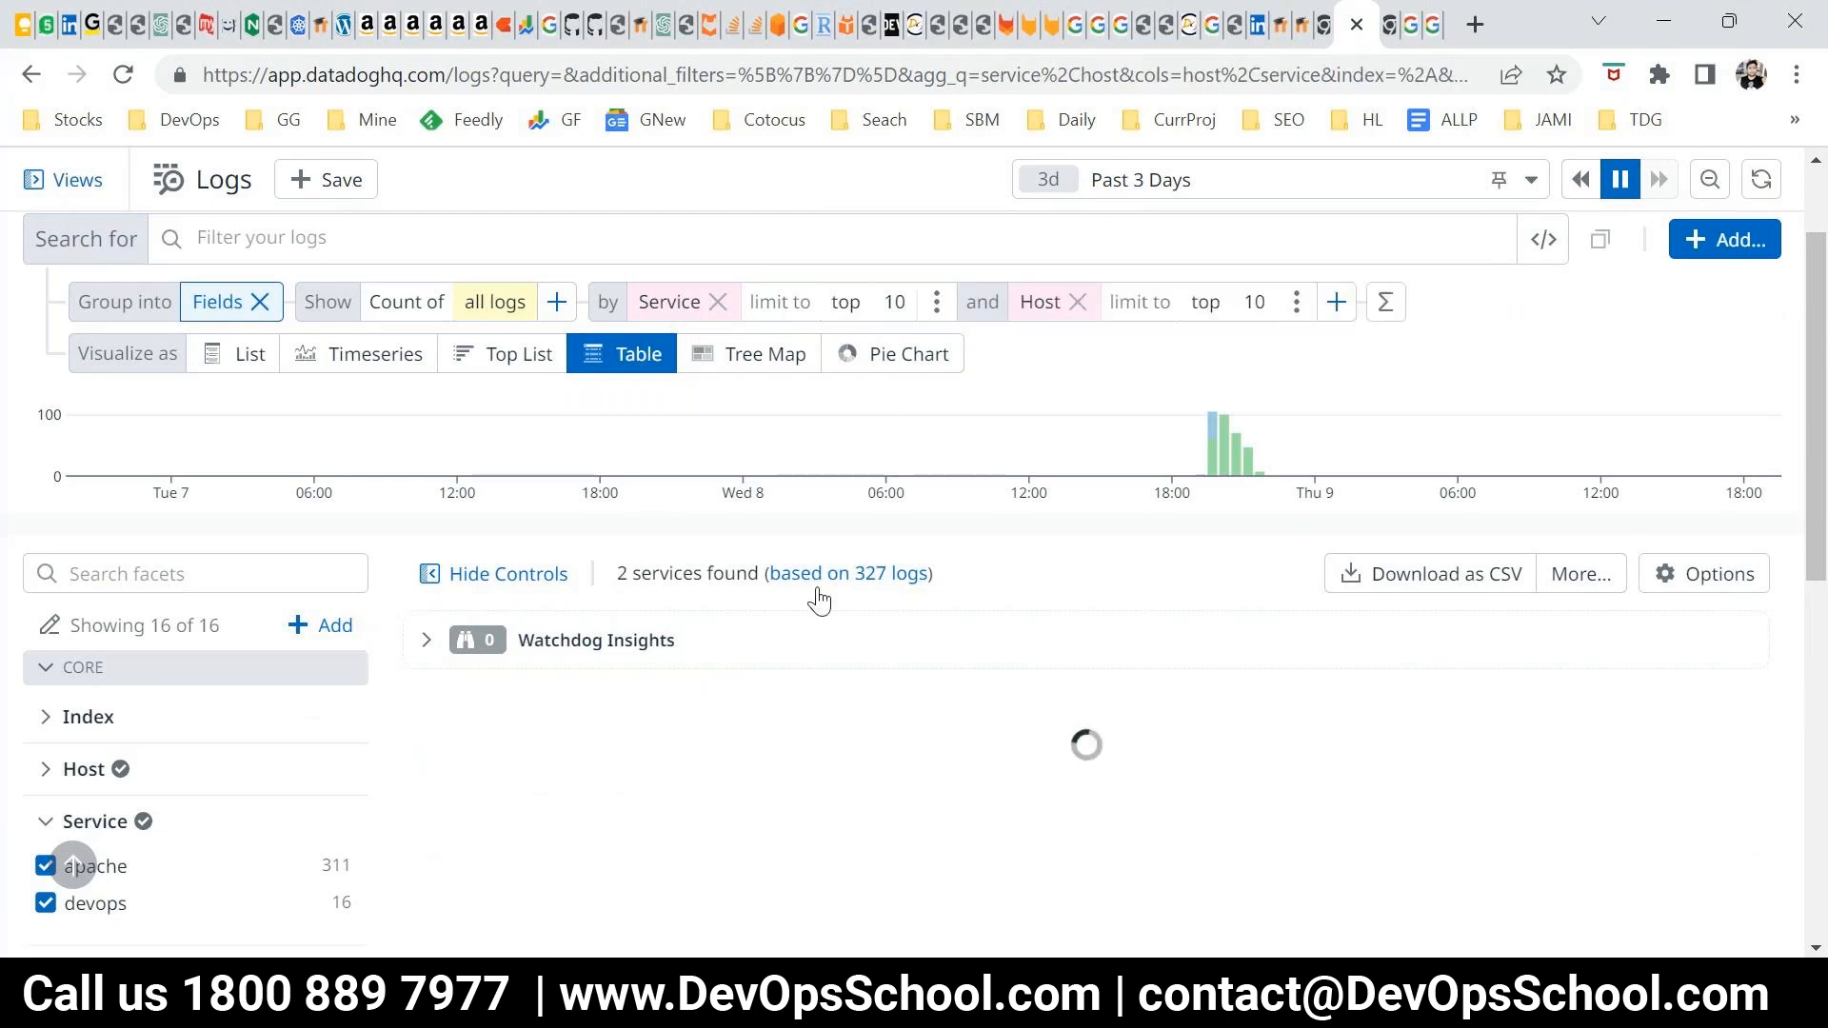
{"action": "scroll", "coordinate": [980, 583], "scroll_direction": "down", "scroll_amount": 3}
{"action": "scroll", "coordinate": [1033, 519], "scroll_direction": "up", "scroll_amount": 3}
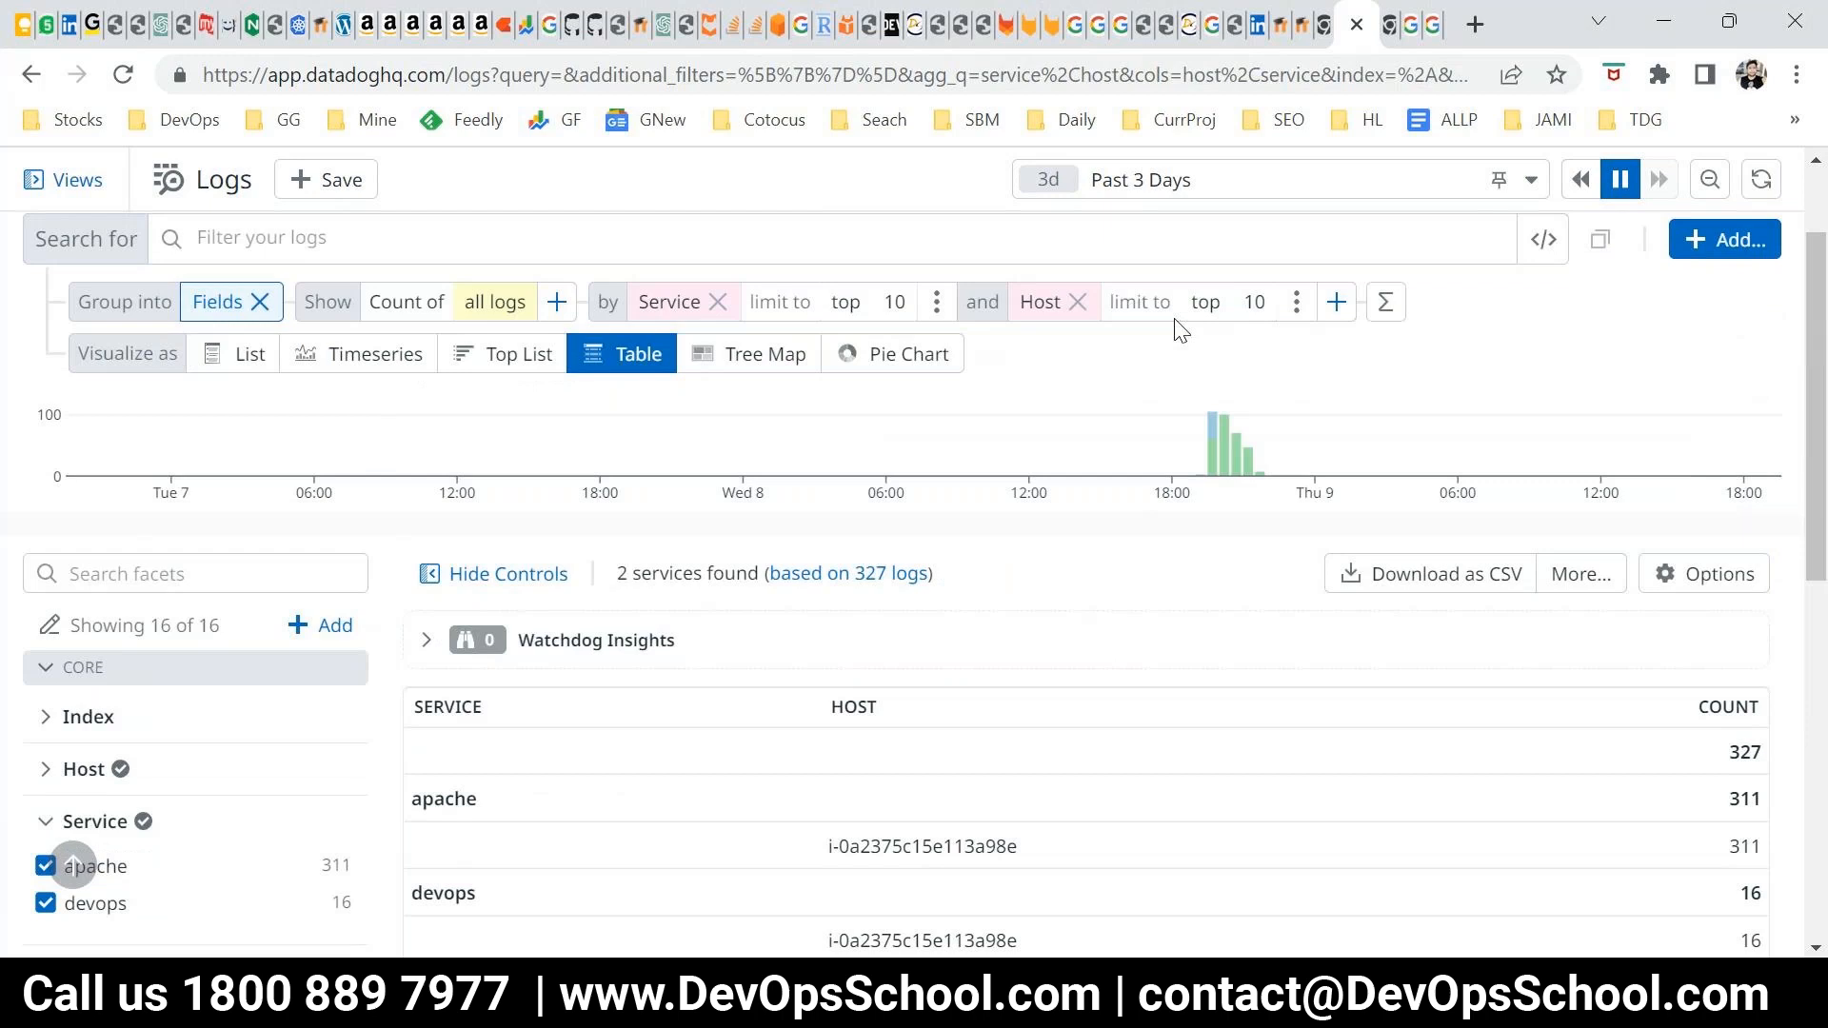
{"action": "left_click", "coordinate": [1336, 302]}
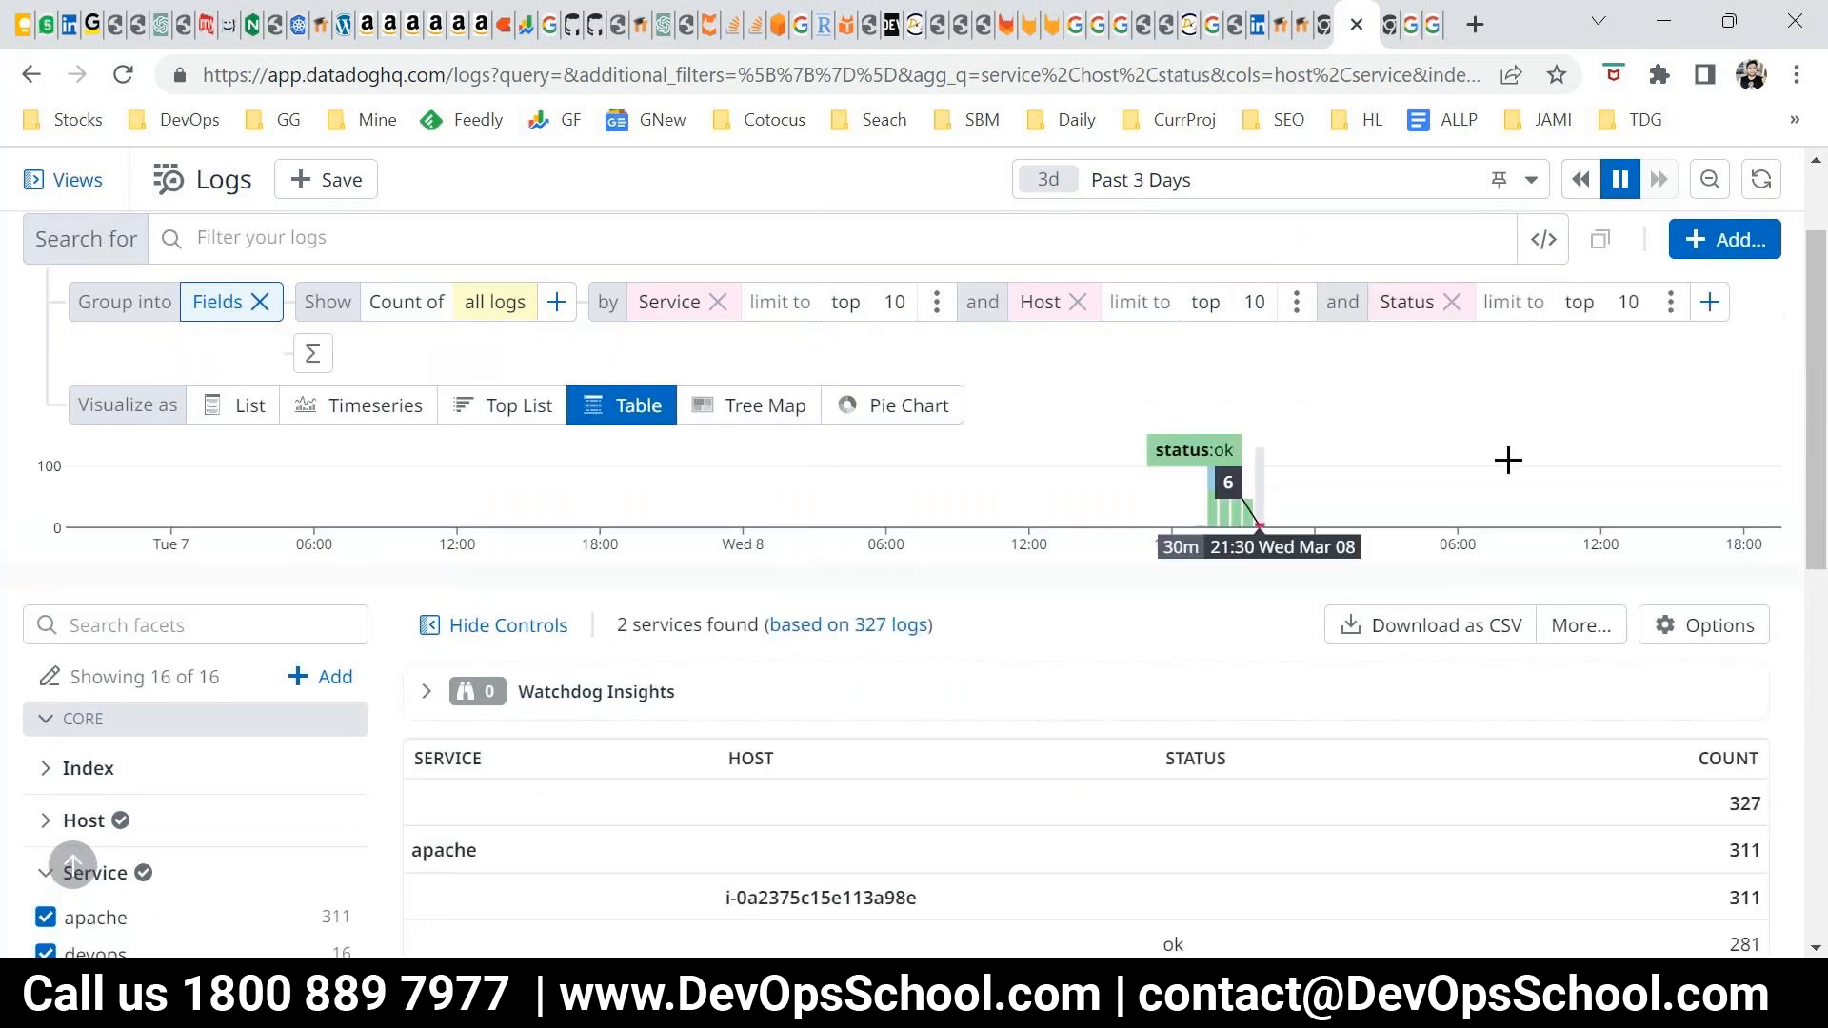
Examine the table's log counts for each service, host and status
{"action": "scroll", "coordinate": [1476, 543], "scroll_direction": "down", "scroll_amount": 3}
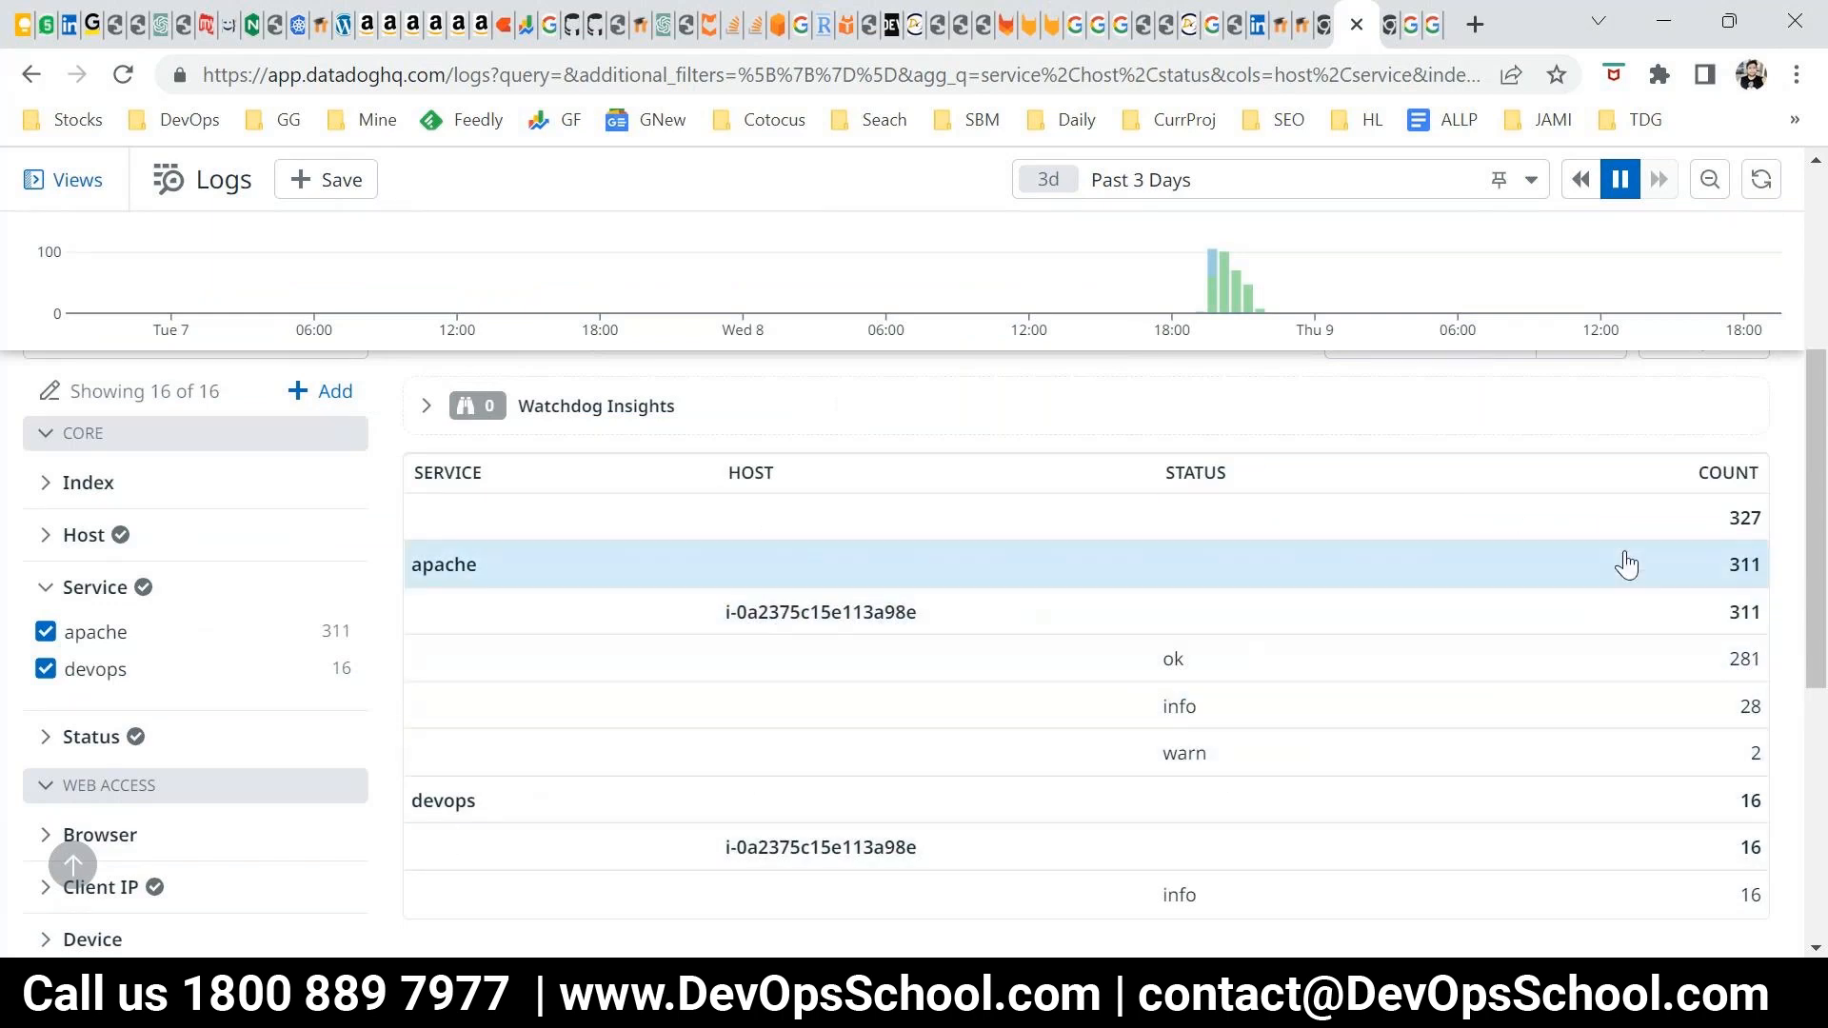
{"action": "scroll", "coordinate": [1671, 578], "scroll_direction": "up", "scroll_amount": 5}
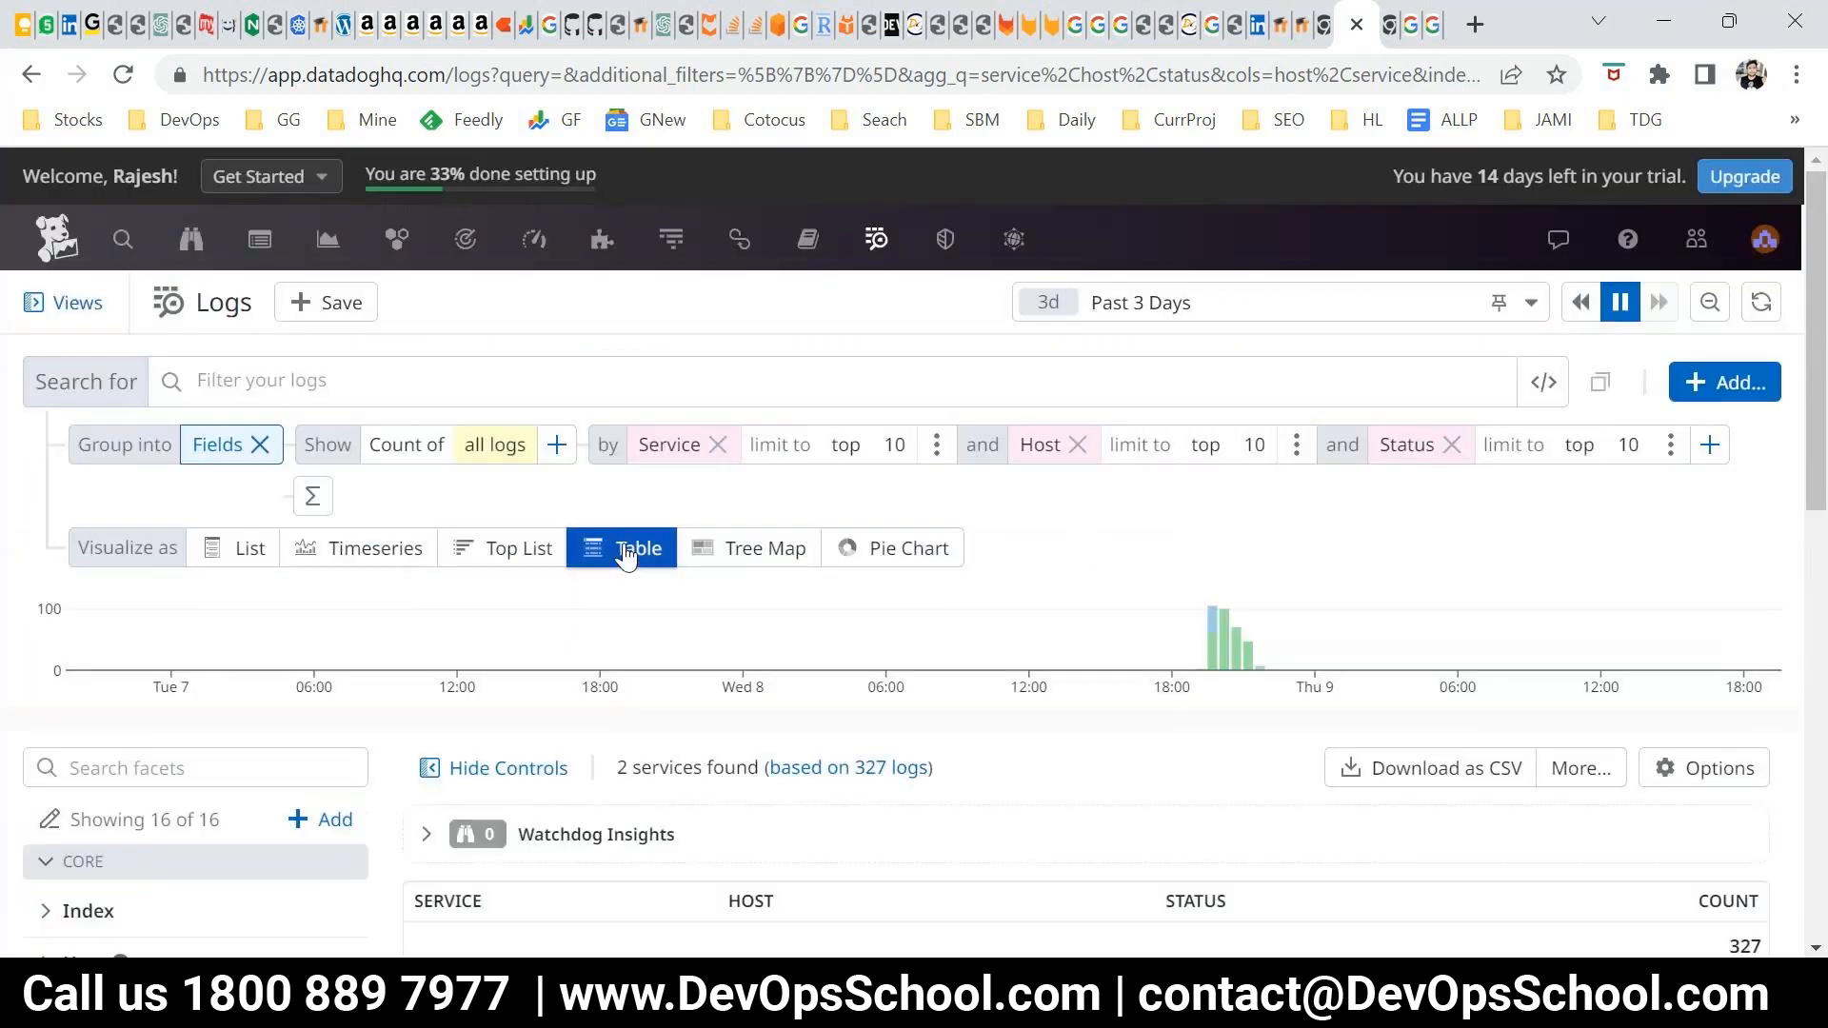
{"action": "scroll", "coordinate": [1485, 650], "scroll_direction": "down", "scroll_amount": 6}
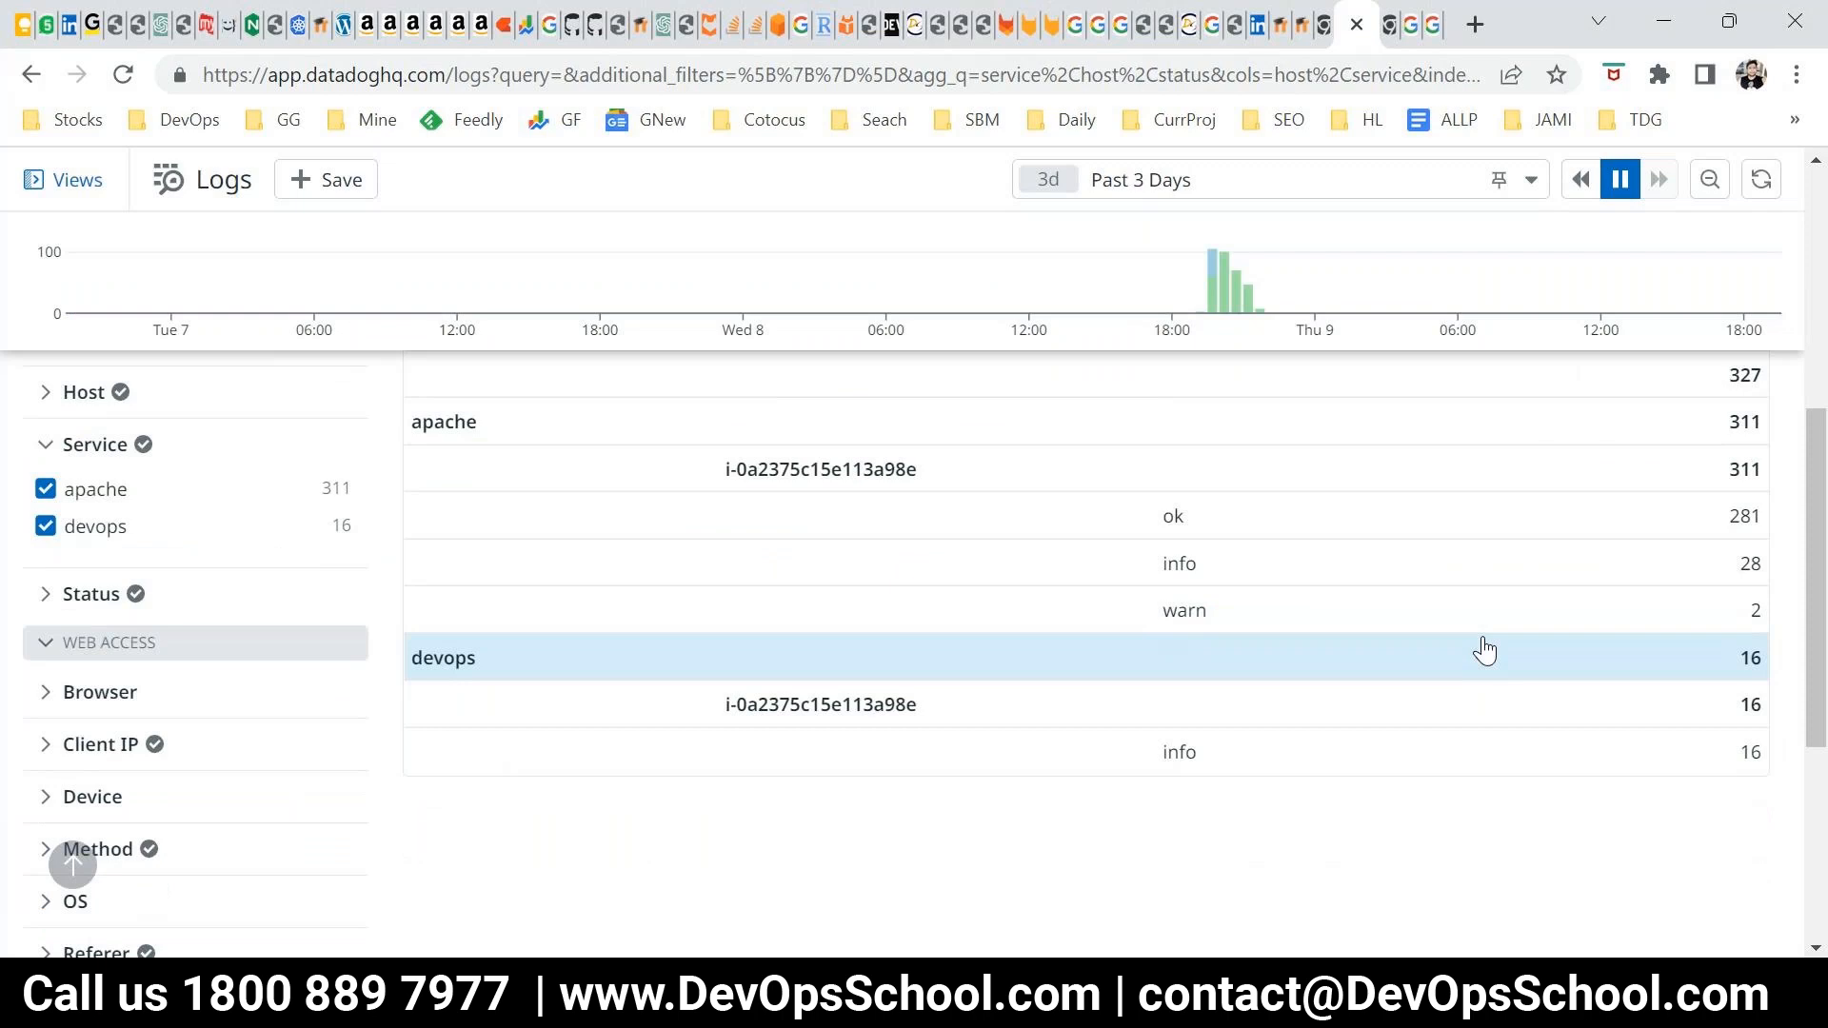
{"action": "scroll", "coordinate": [1483, 647], "scroll_direction": "up", "scroll_amount": 3}
{"action": "scroll", "coordinate": [1114, 628], "scroll_direction": "down", "scroll_amount": 2}
{"action": "scroll", "coordinate": [1121, 629], "scroll_direction": "up", "scroll_amount": 4}
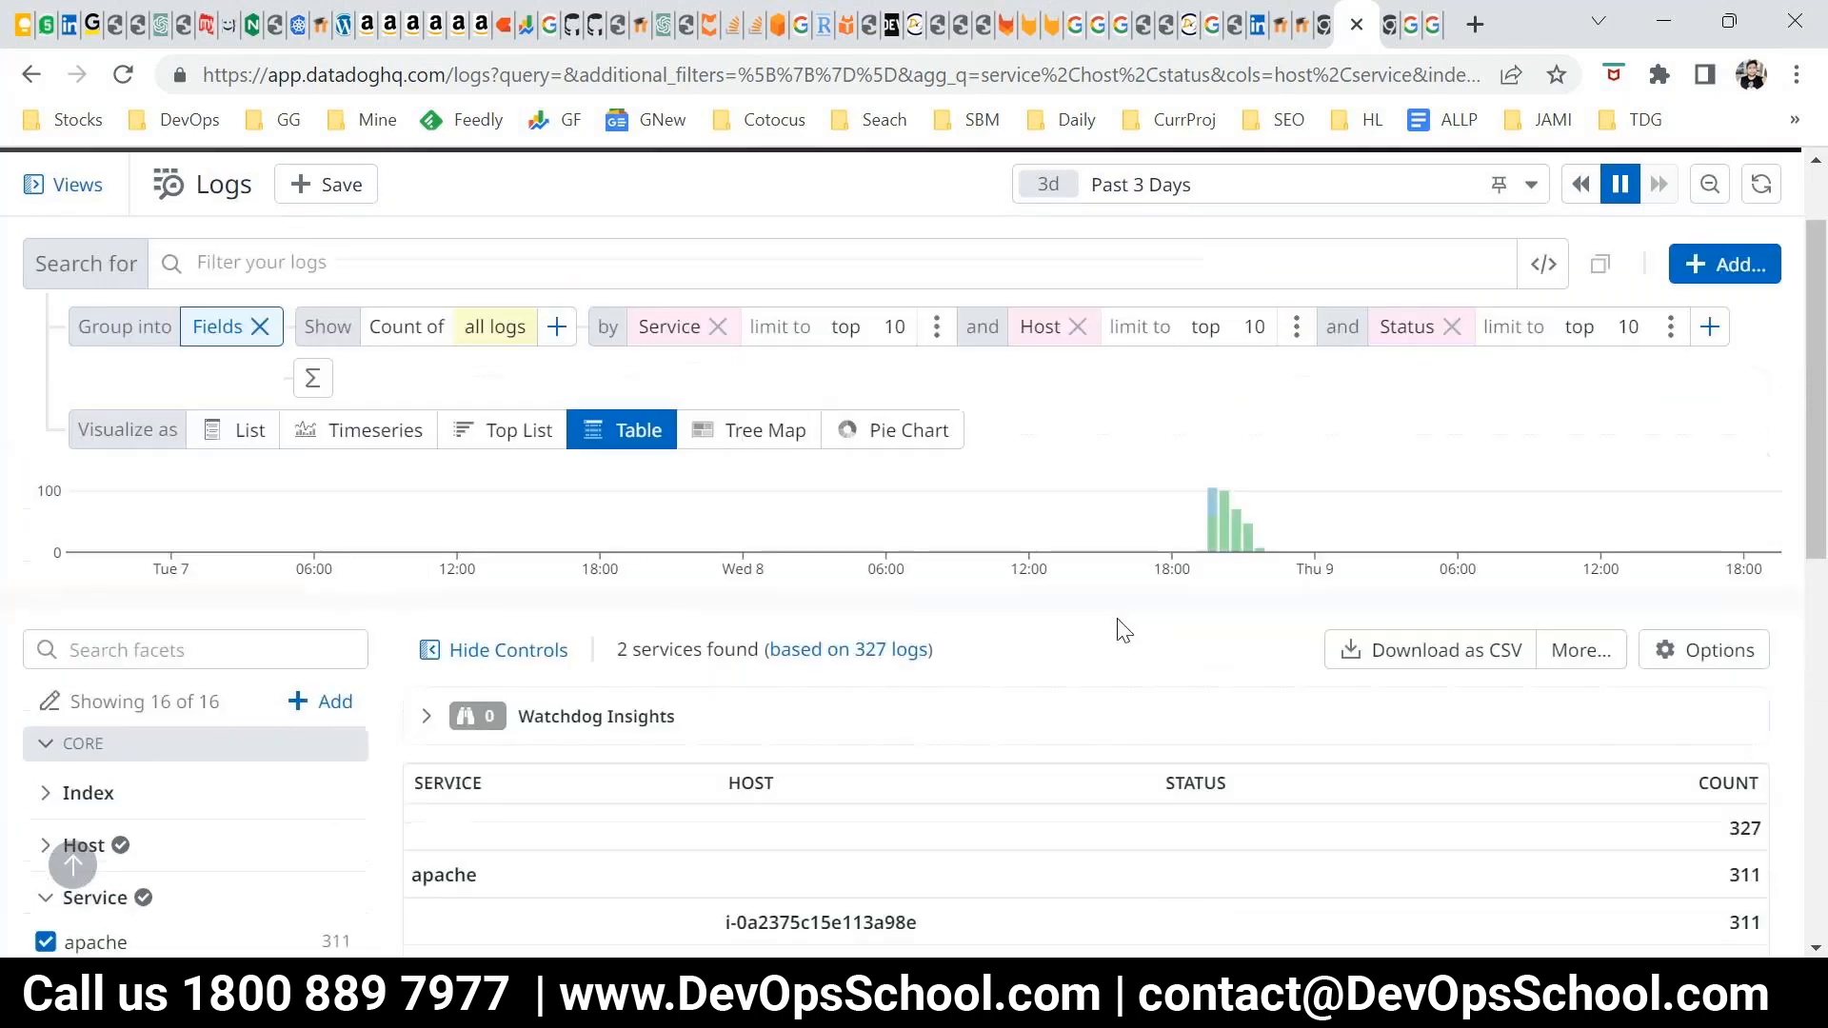
{"action": "scroll", "coordinate": [1124, 631], "scroll_direction": "up", "scroll_amount": 2}
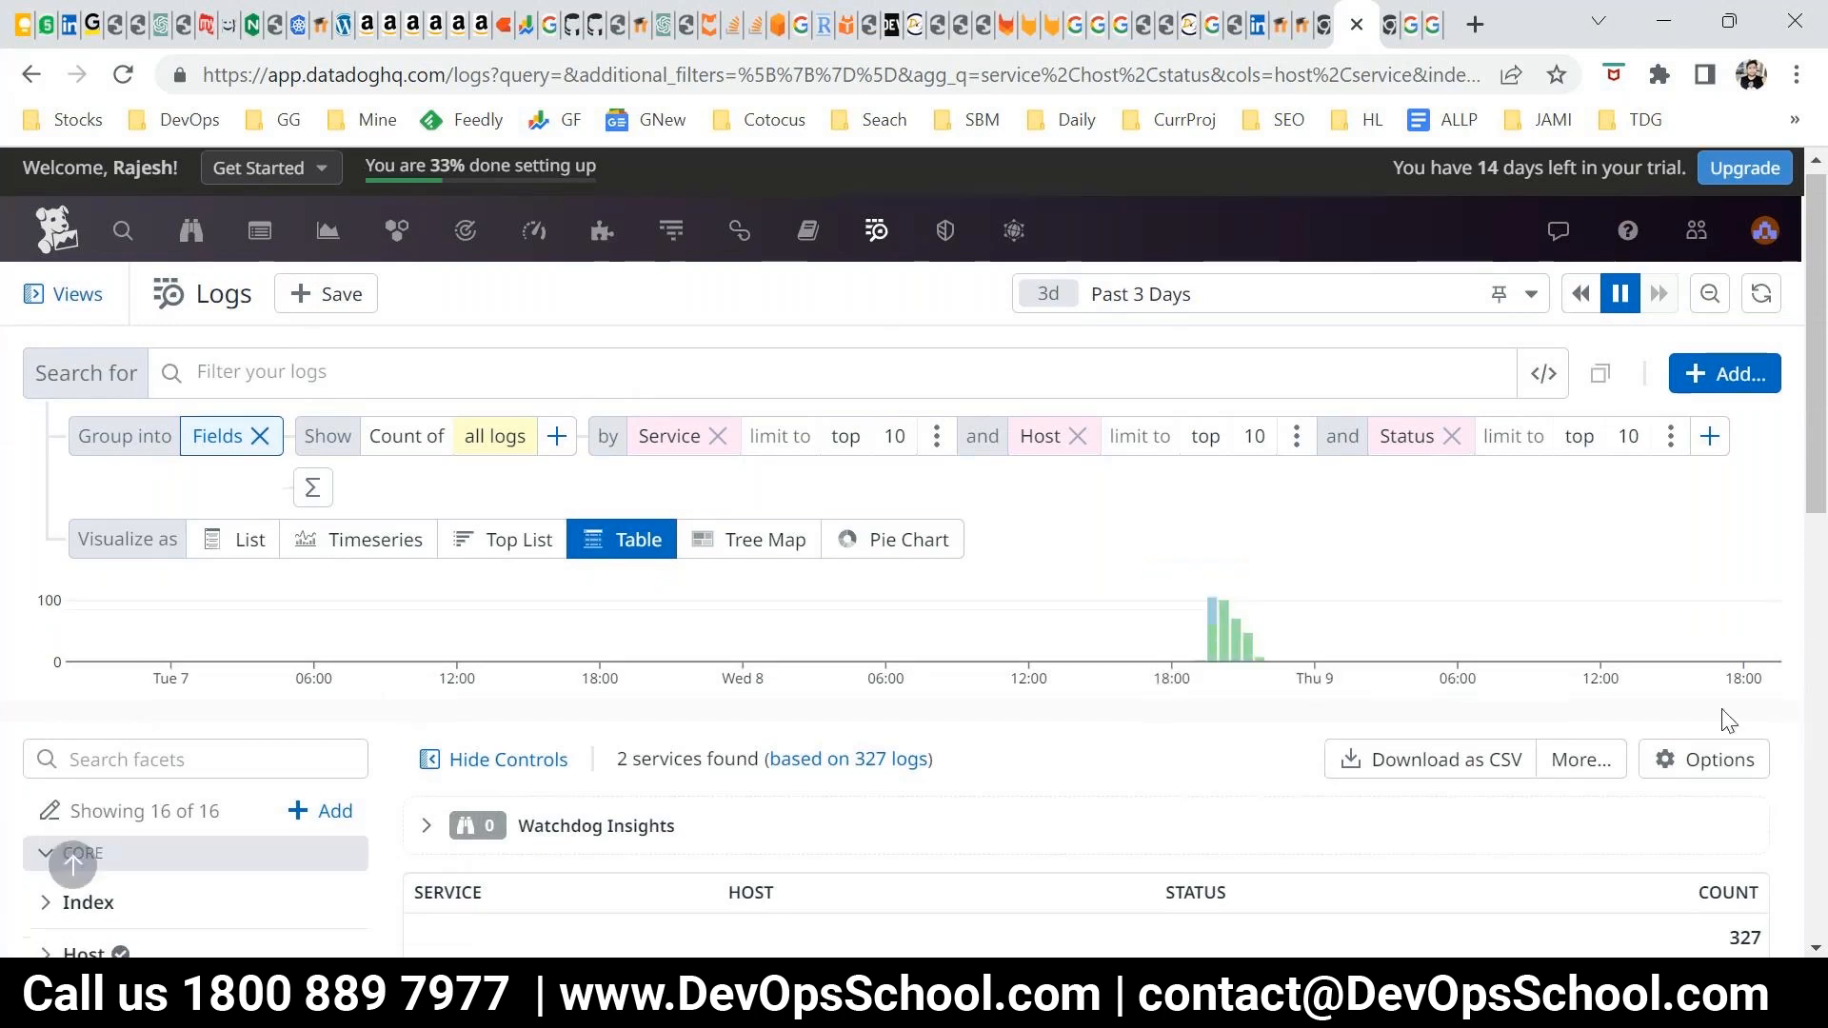
{"action": "scroll", "coordinate": [1694, 704], "scroll_direction": "down", "scroll_amount": 5}
{"action": "scroll", "coordinate": [1415, 476], "scroll_direction": "up", "scroll_amount": 3}
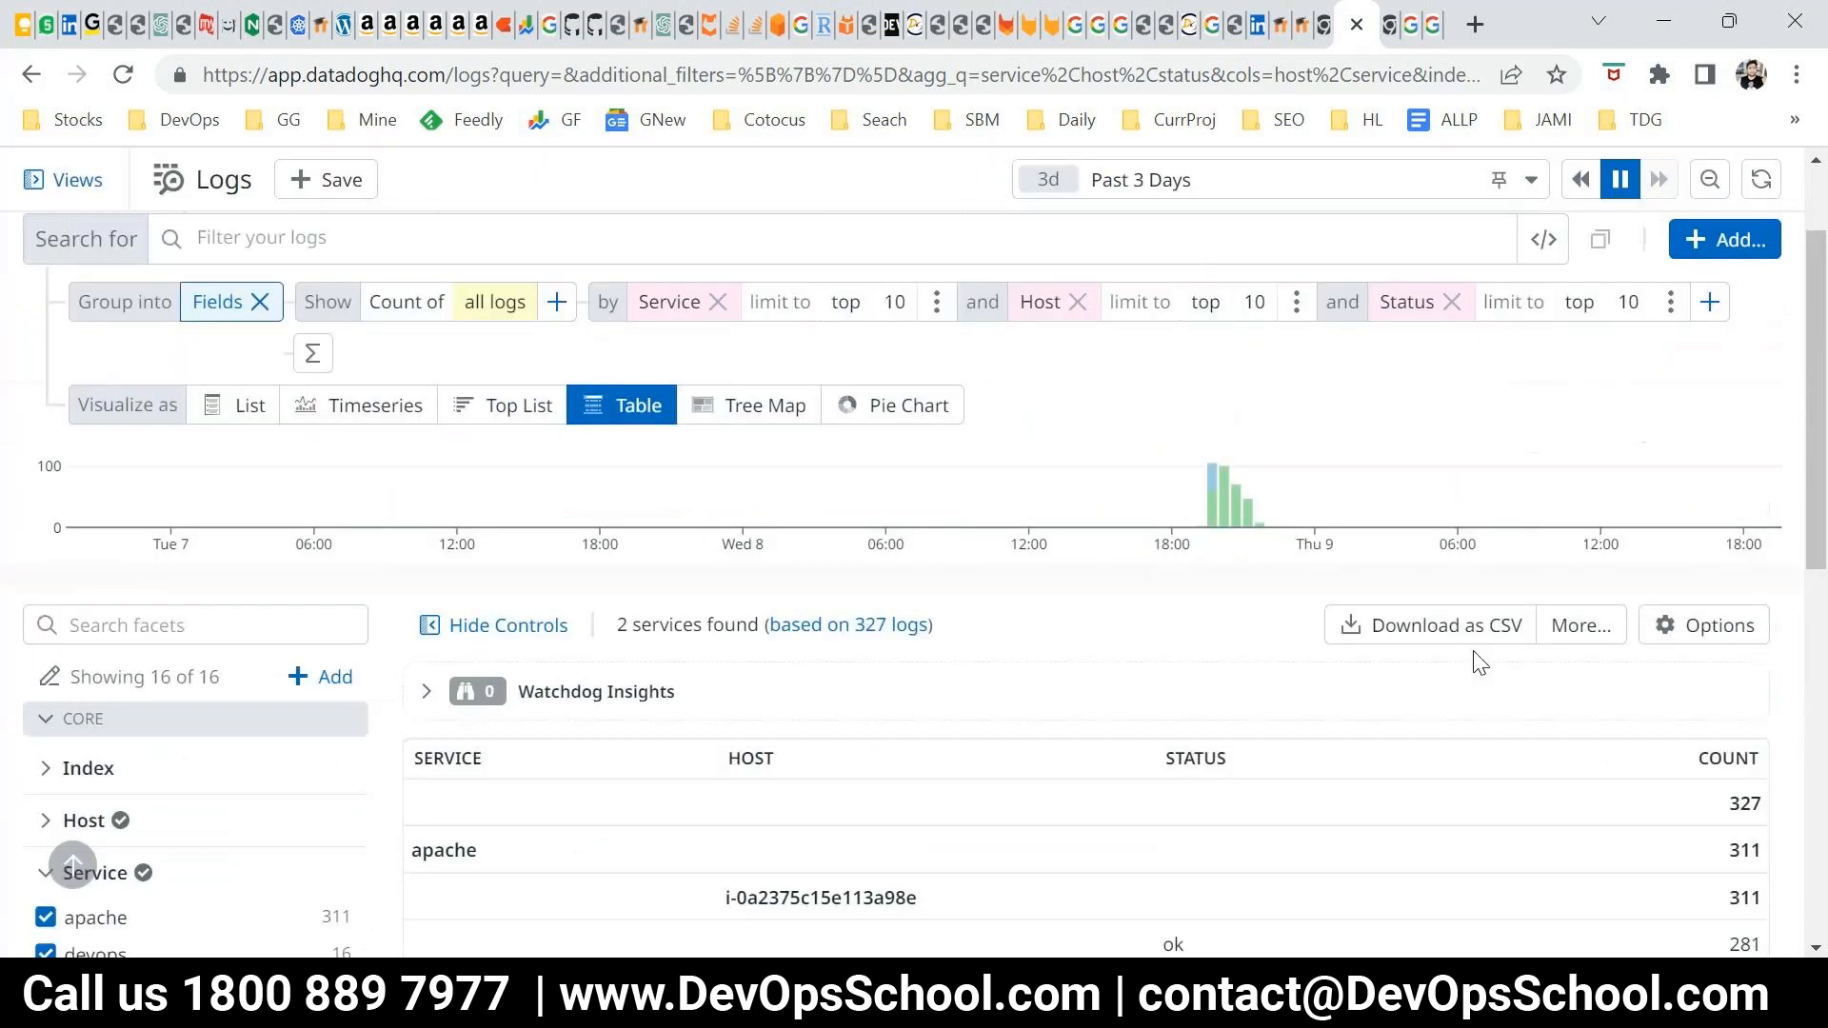
{"action": "scroll", "coordinate": [551, 906], "scroll_direction": "down", "scroll_amount": 2}
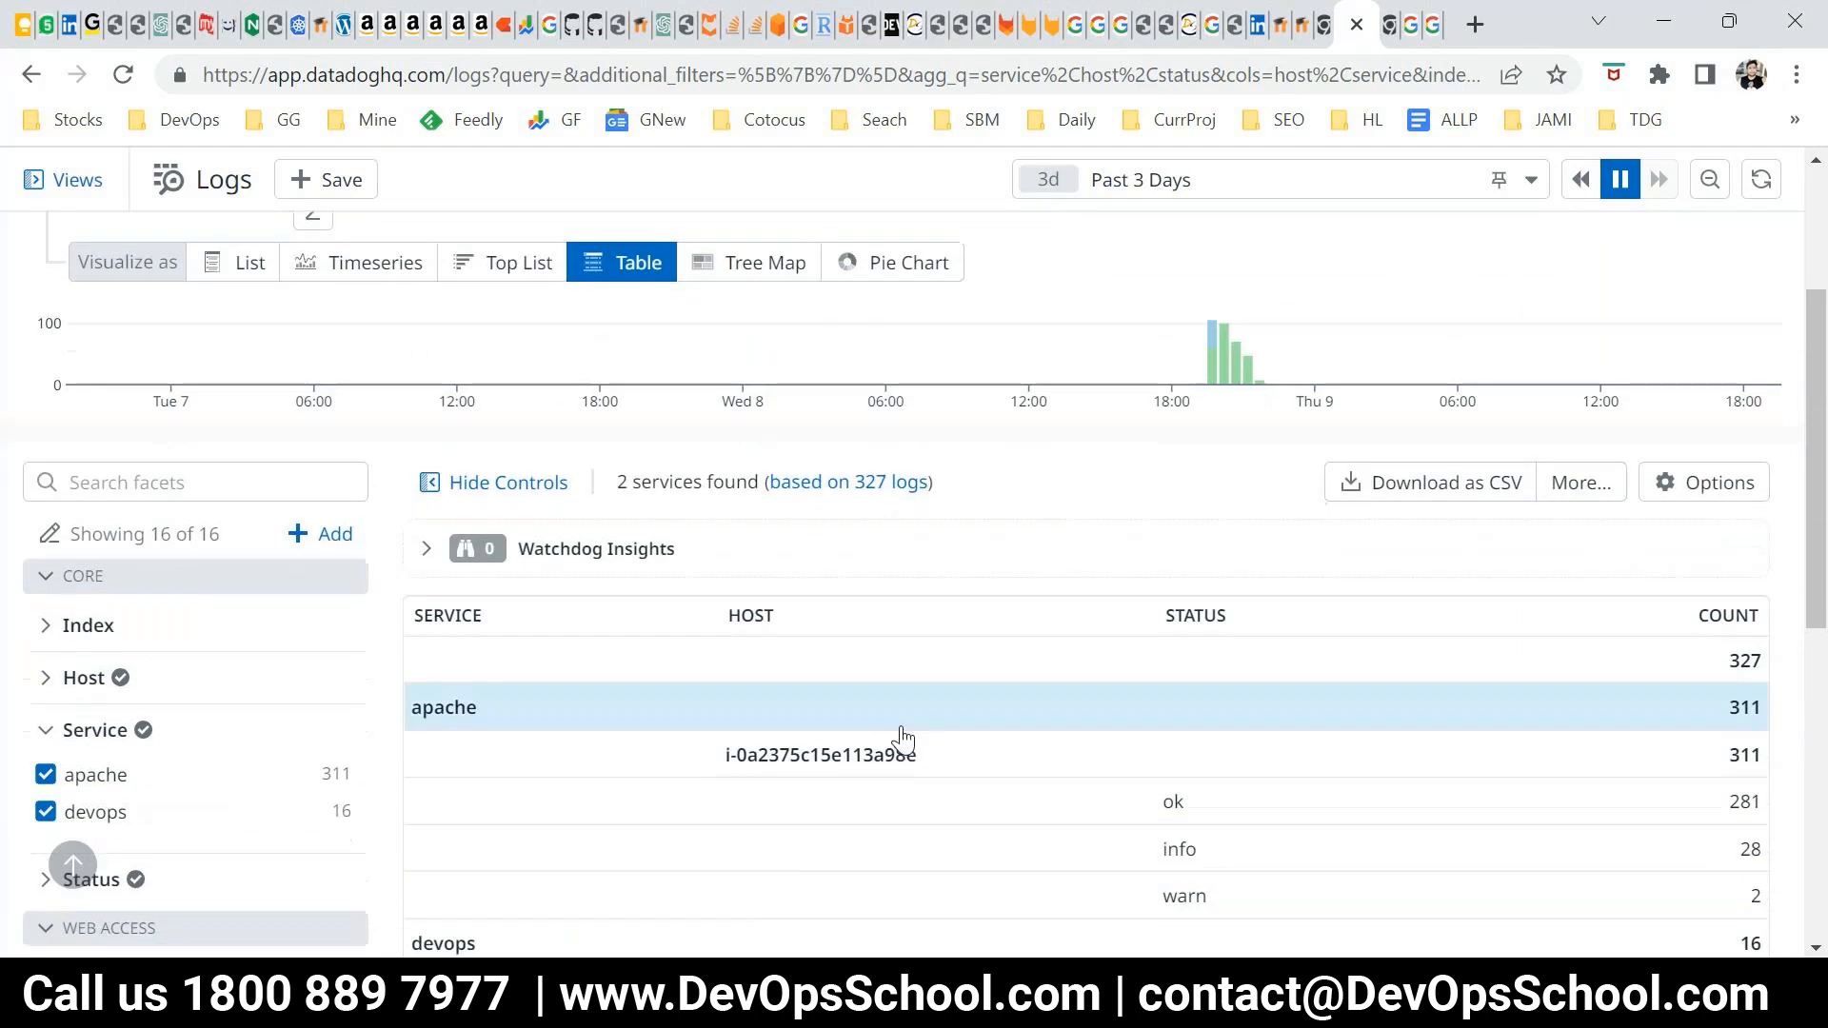
Check the additional export and sharing actions available for the log table and dismiss them
{"action": "left_click", "coordinate": [1583, 483]}
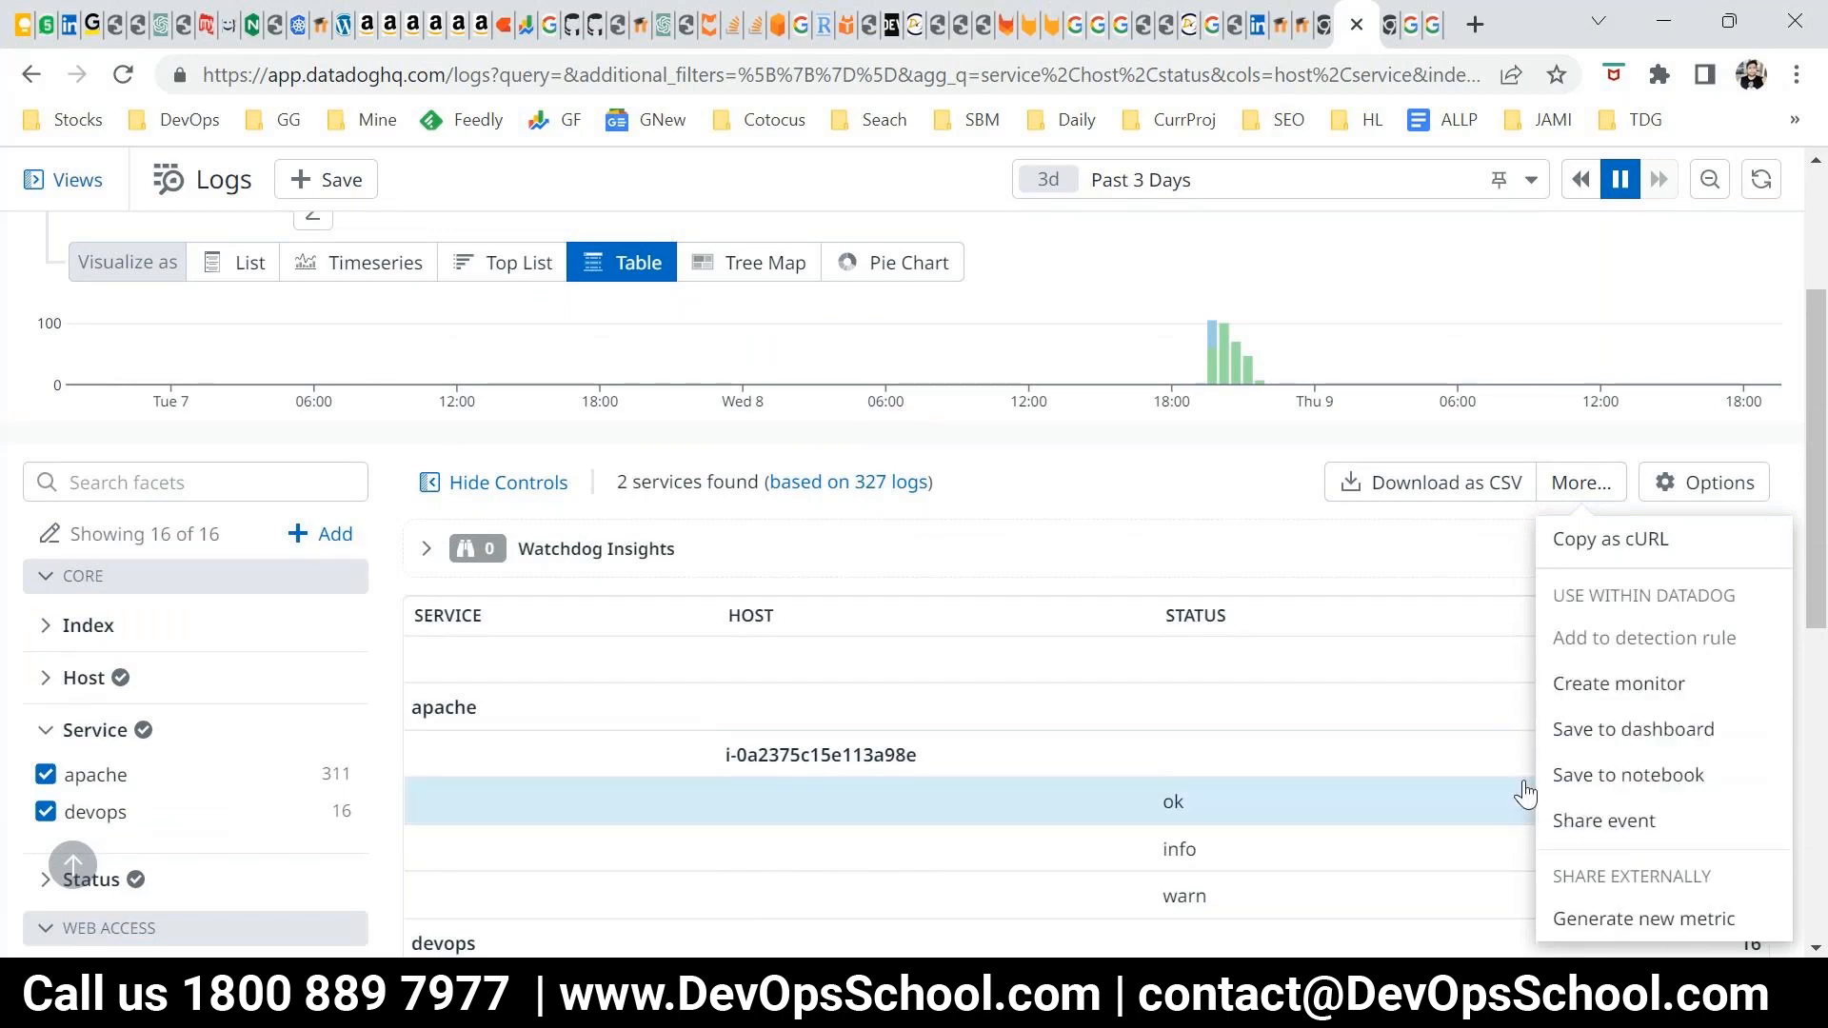
{"action": "scroll", "coordinate": [1524, 792], "scroll_direction": "up", "scroll_amount": 2}
{"action": "scroll", "coordinate": [1216, 543], "scroll_direction": "down", "scroll_amount": 2}
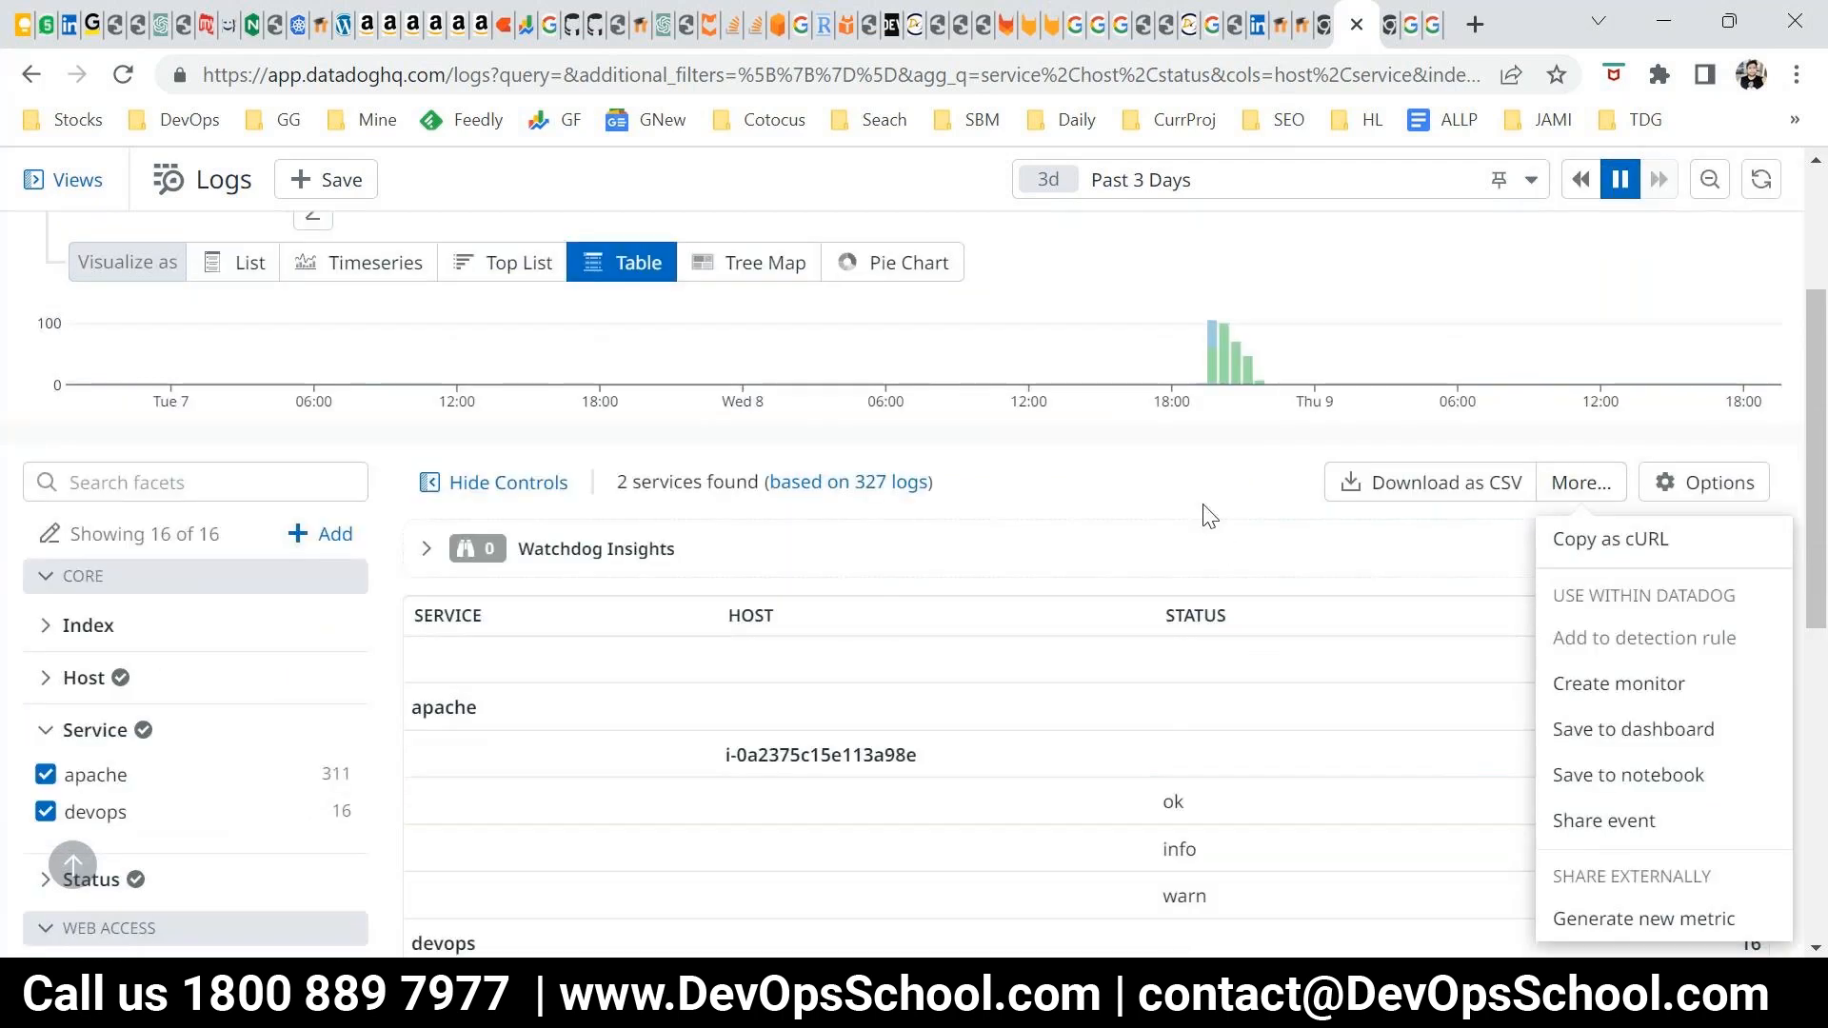
{"action": "left_click", "coordinate": [1273, 595]}
{"action": "scroll", "coordinate": [1273, 588], "scroll_direction": "up", "scroll_amount": 3}
{"action": "scroll", "coordinate": [1282, 601], "scroll_direction": "down", "scroll_amount": 1}
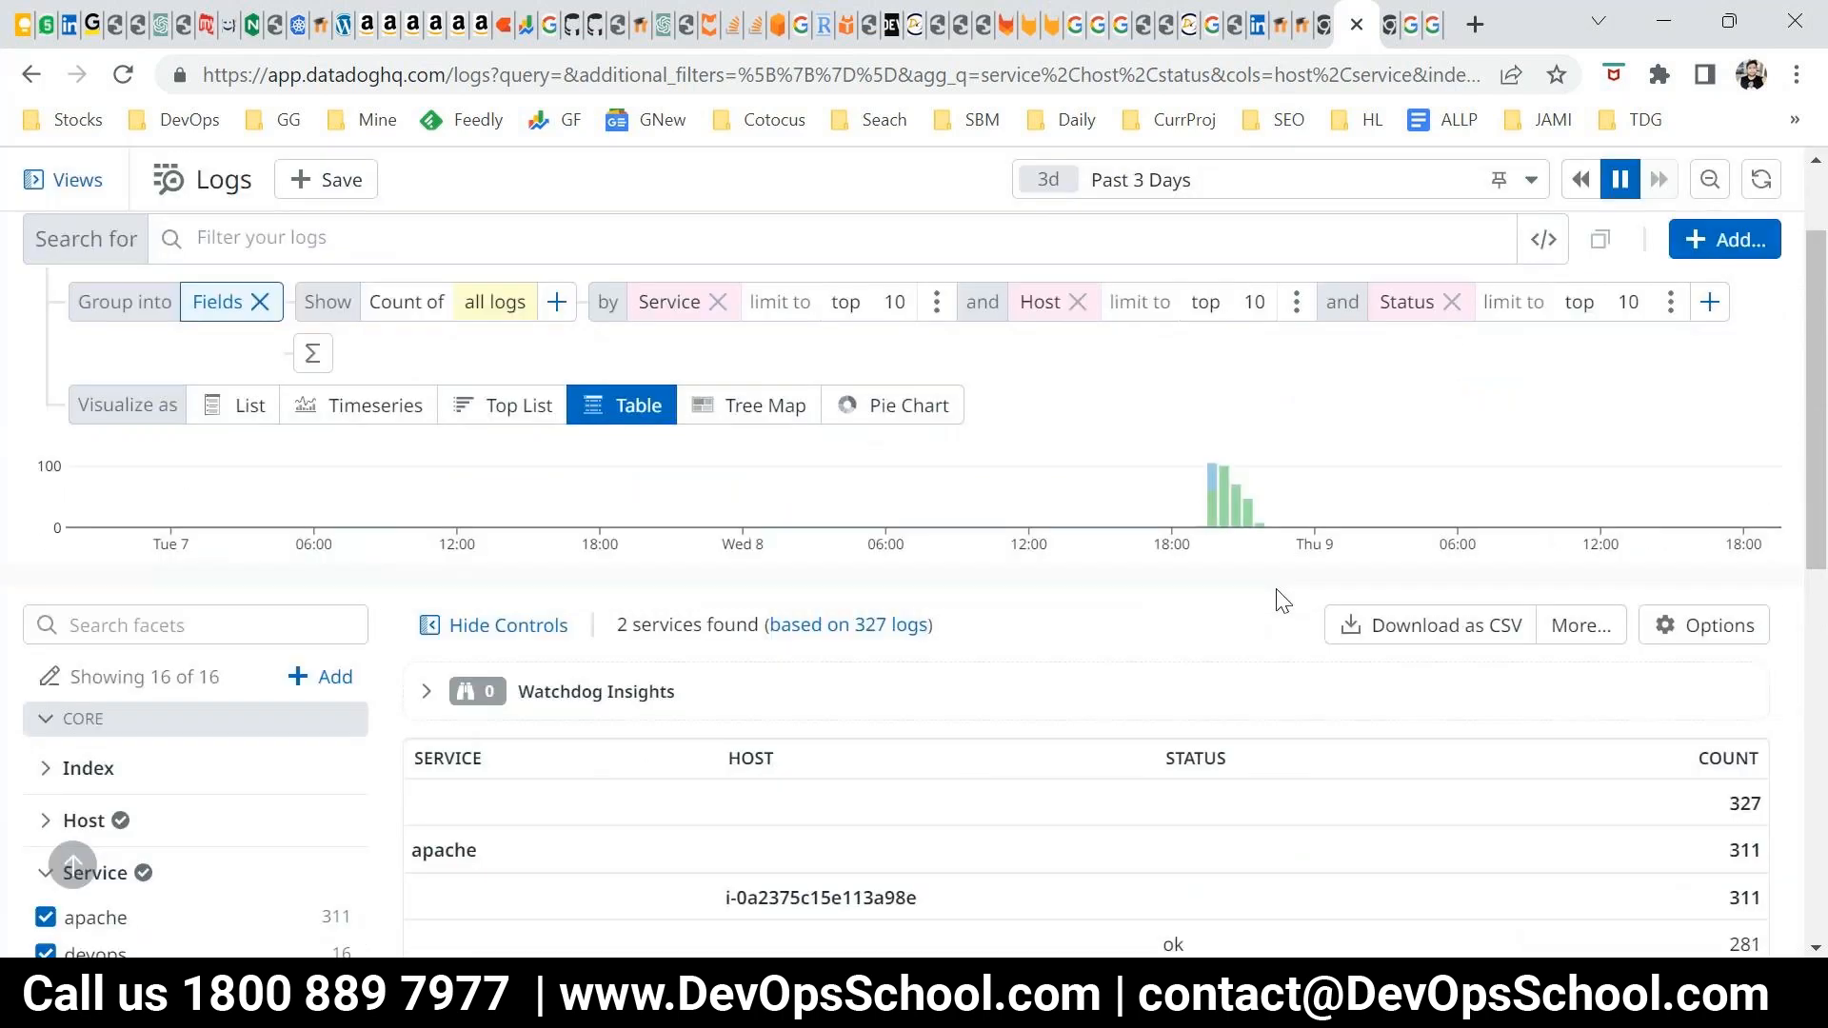
Look over the grouped table, the facets, the time range and the log search field
{"action": "scroll", "coordinate": [1282, 601], "scroll_direction": "up", "scroll_amount": 2}
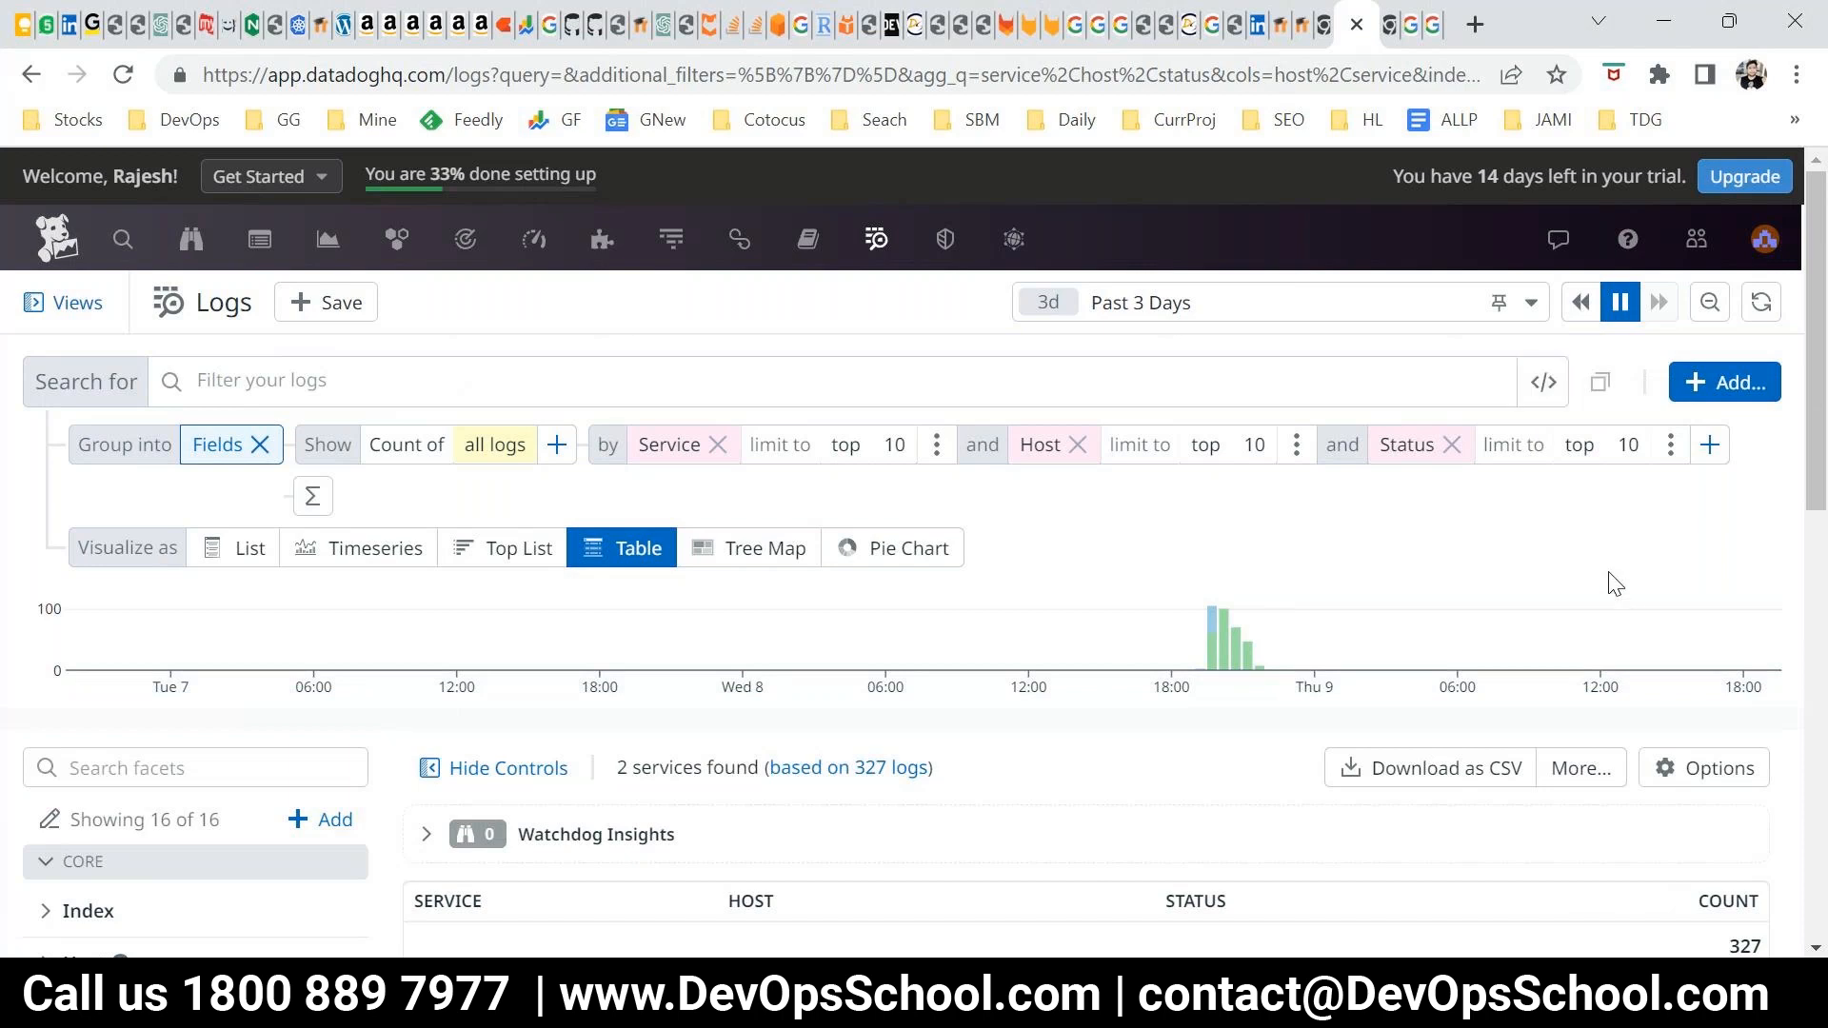
{"action": "scroll", "coordinate": [673, 726], "scroll_direction": "down", "scroll_amount": 3}
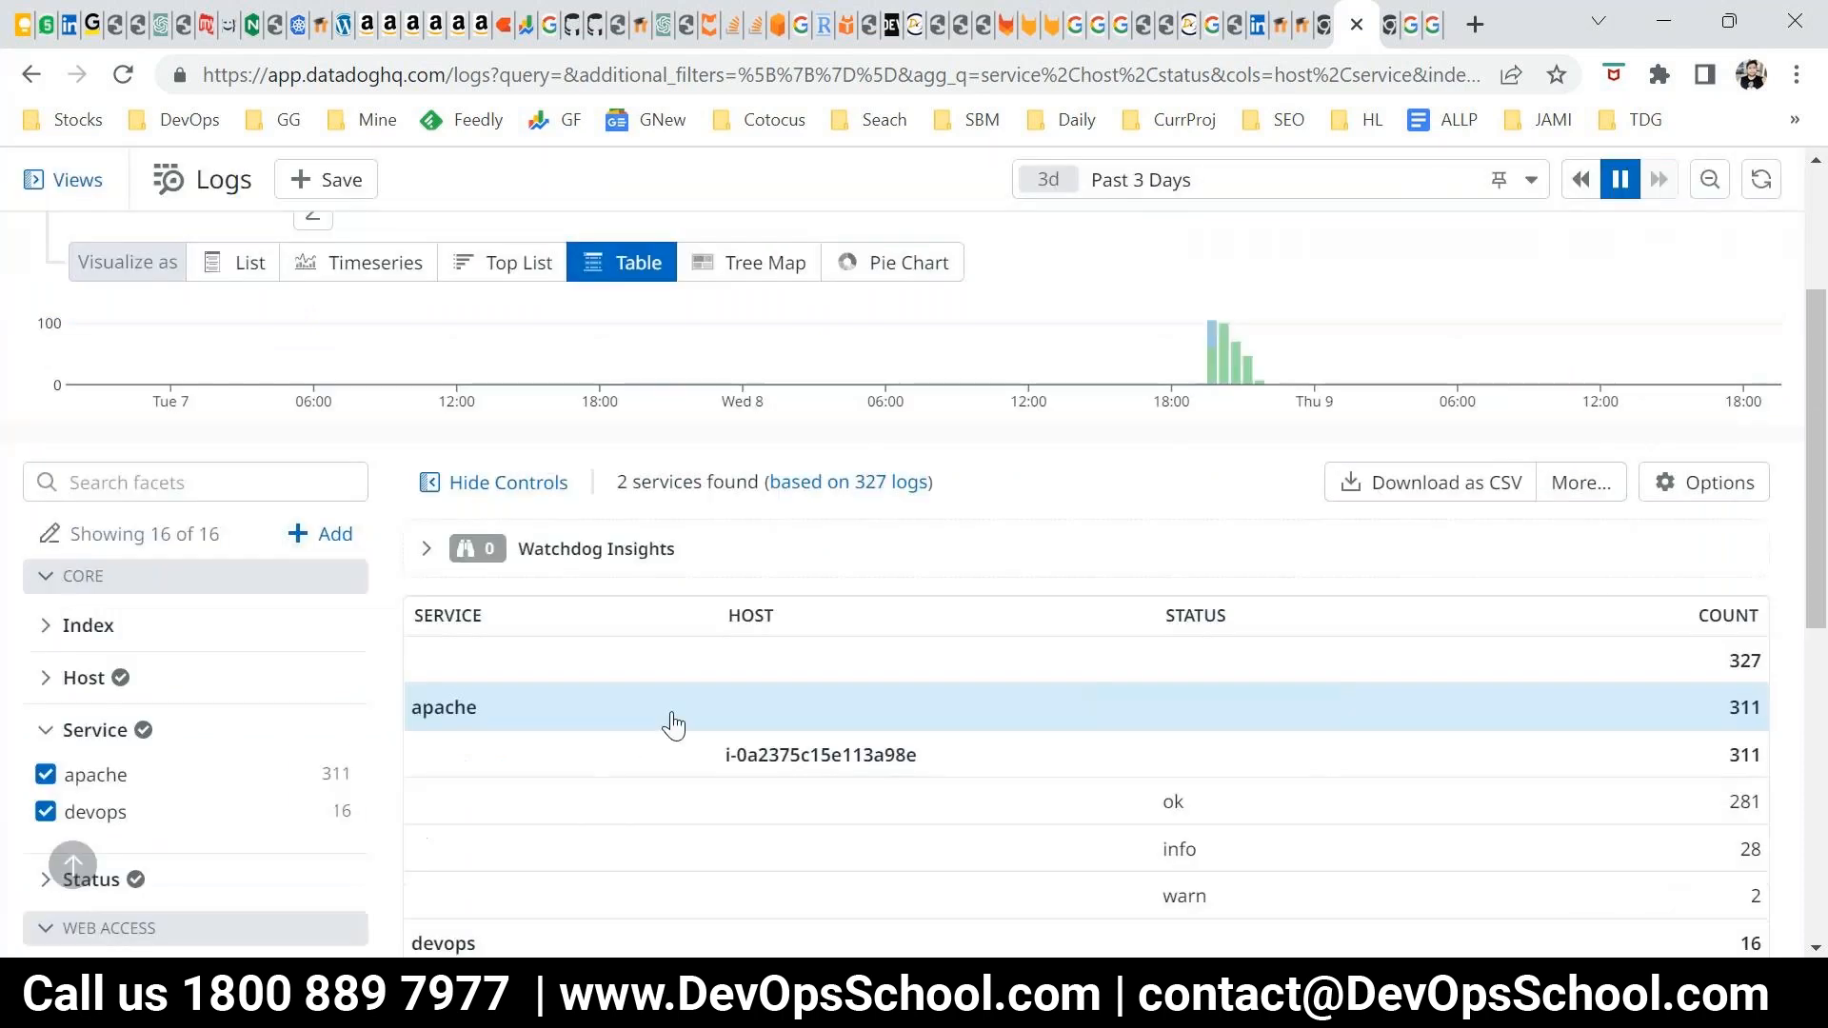
{"action": "scroll", "coordinate": [43, 752], "scroll_direction": "down", "scroll_amount": 2}
{"action": "scroll", "coordinate": [357, 789], "scroll_direction": "up", "scroll_amount": 5}
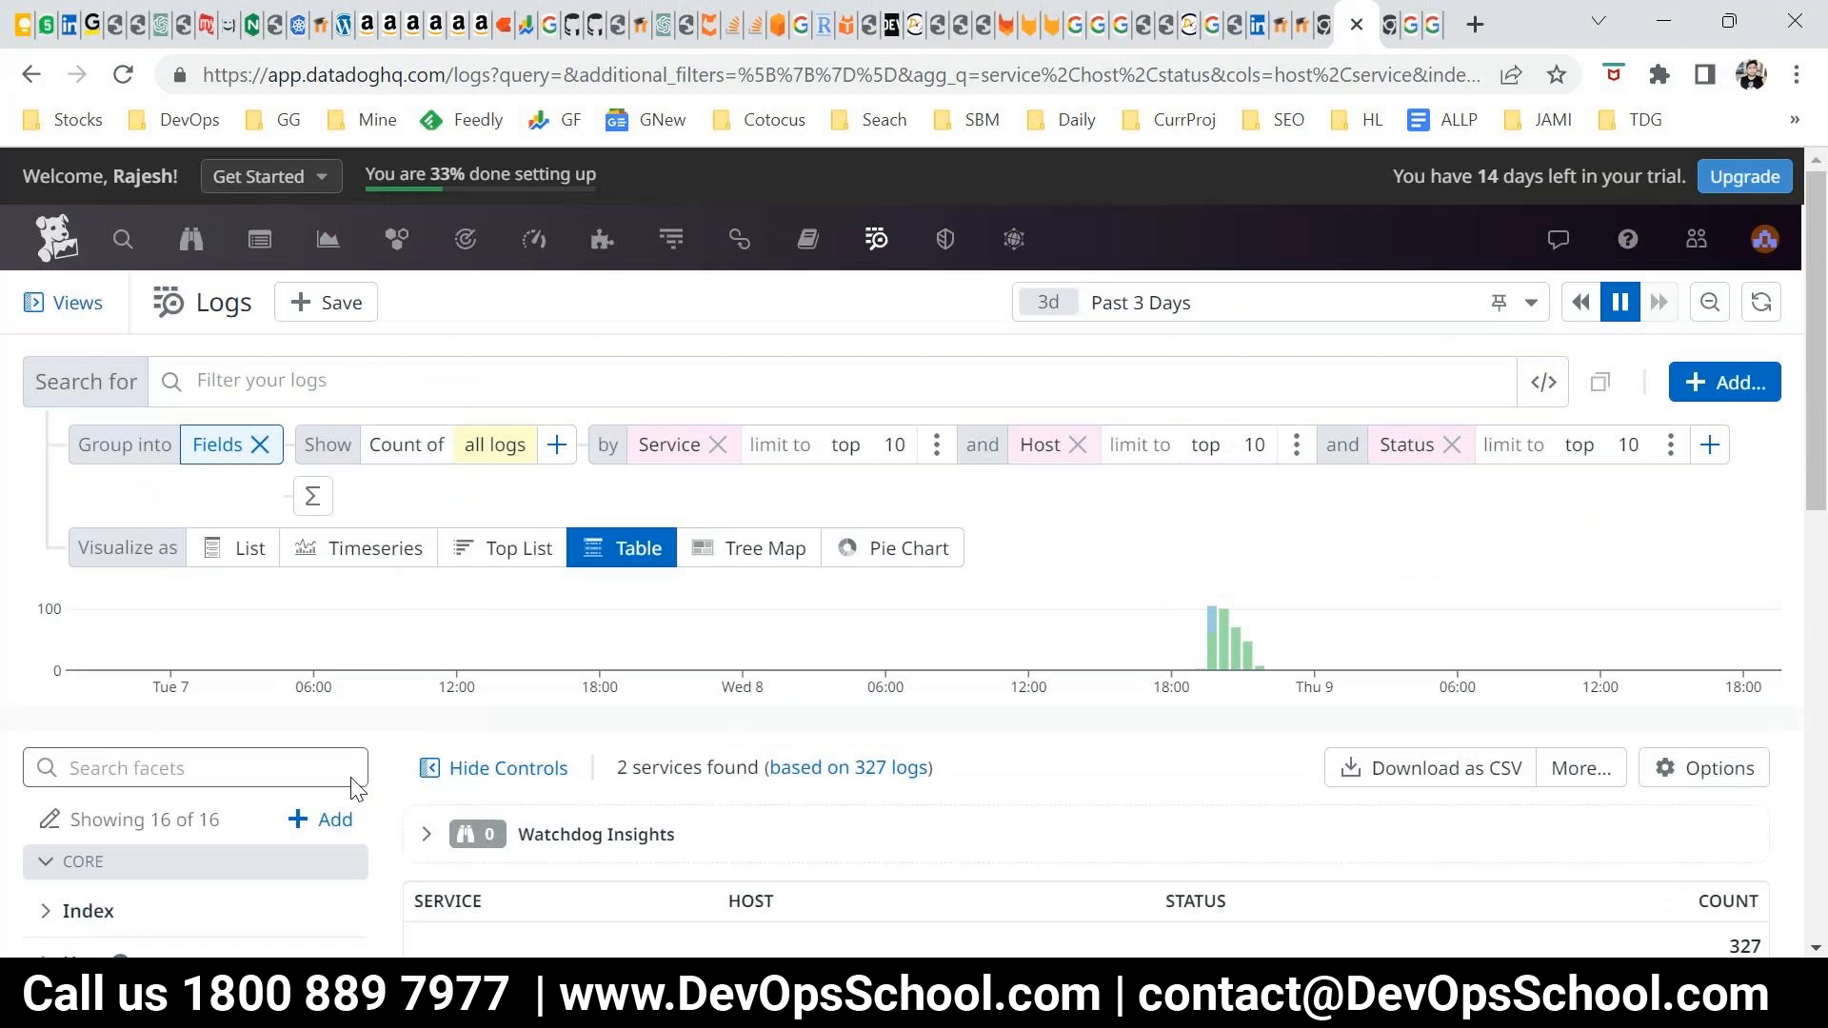
{"action": "left_click", "coordinate": [1428, 288]}
{"action": "left_click", "coordinate": [836, 307]}
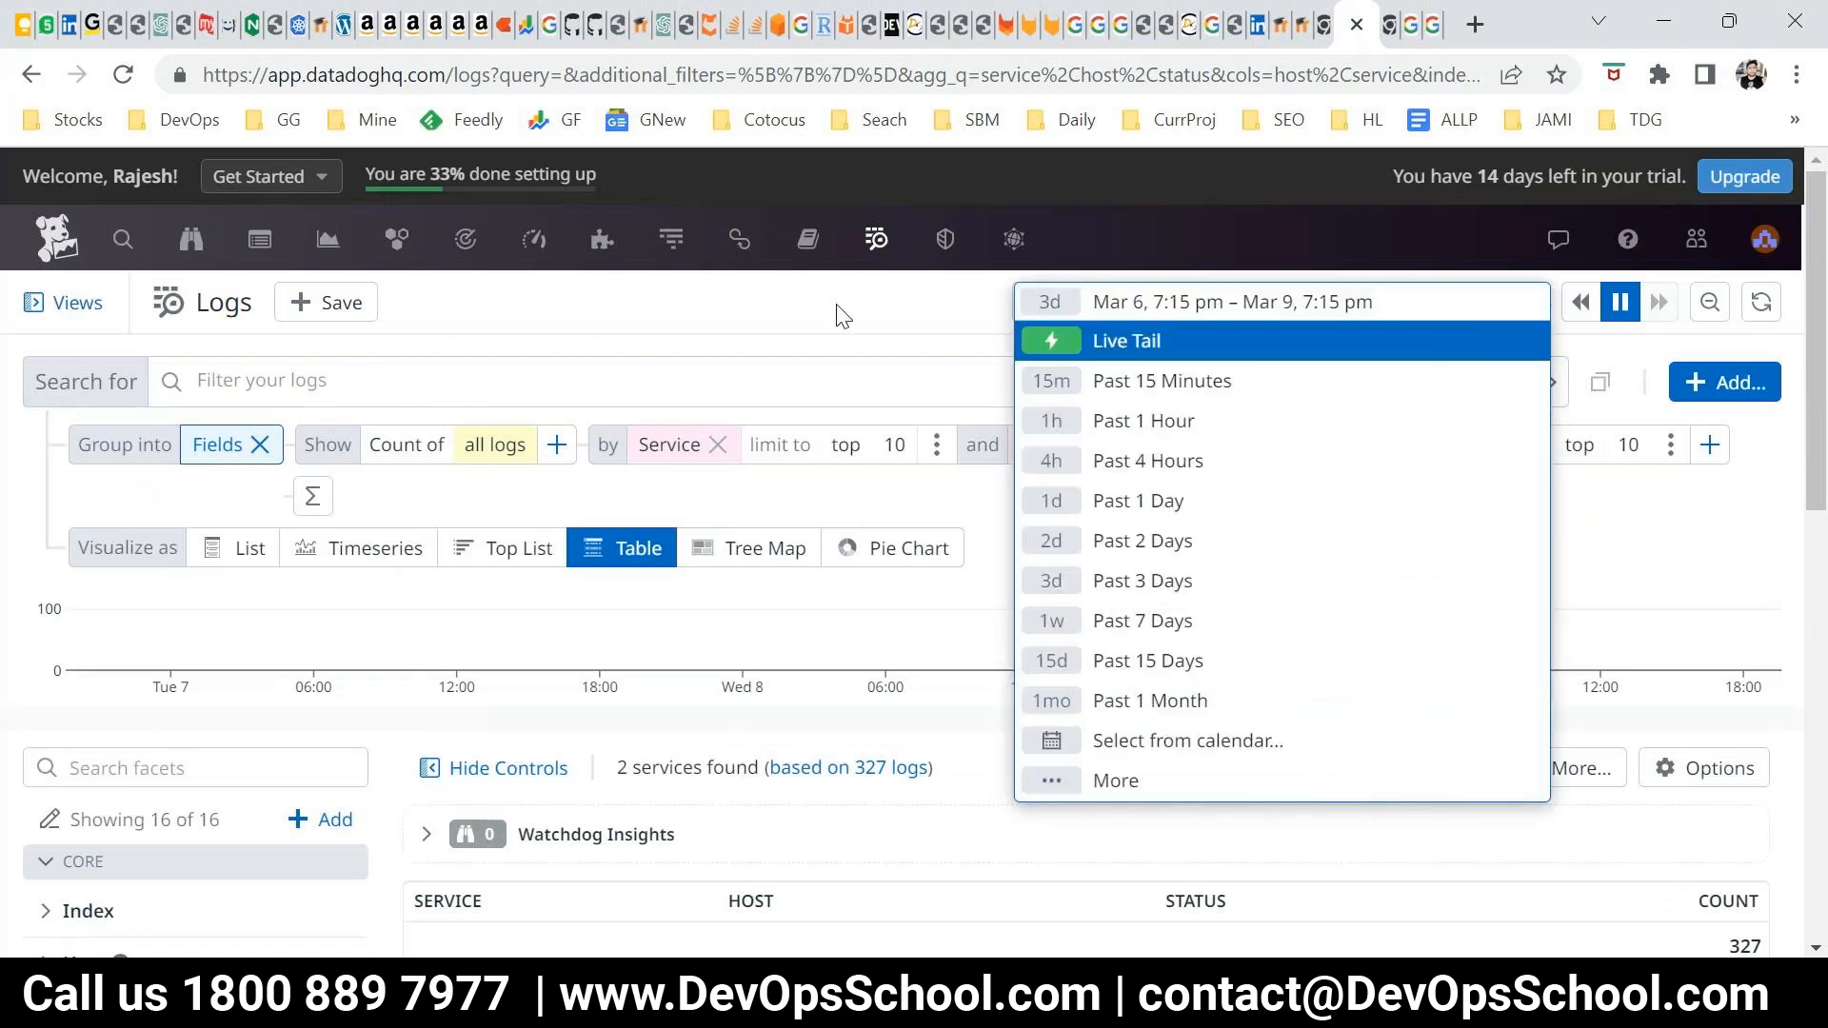
{"action": "left_click", "coordinate": [196, 382]}
{"action": "left_click", "coordinate": [25, 481]}
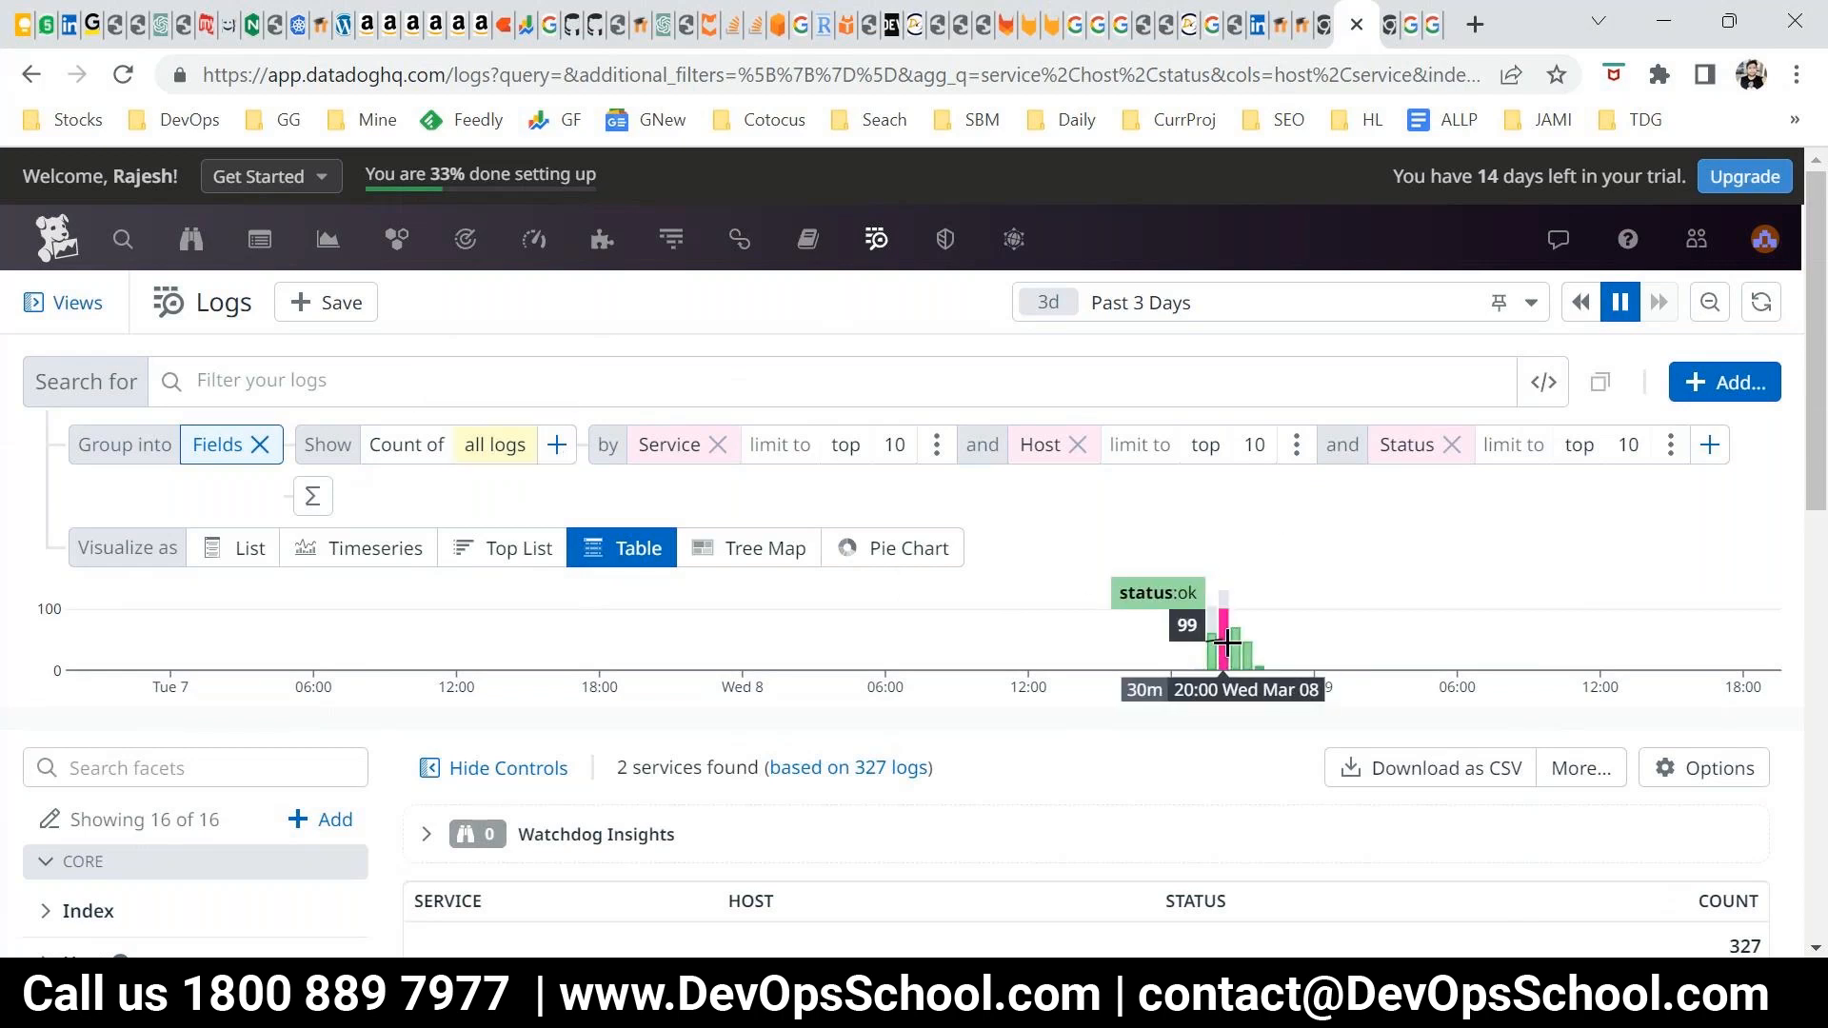
Switch to the "7. Datadog Log Monitoring" PowerPoint presentation and start the slide show from the "Search Syntax: Tags" slide
{"action": "mouse_move", "coordinate": [1078, 994]}
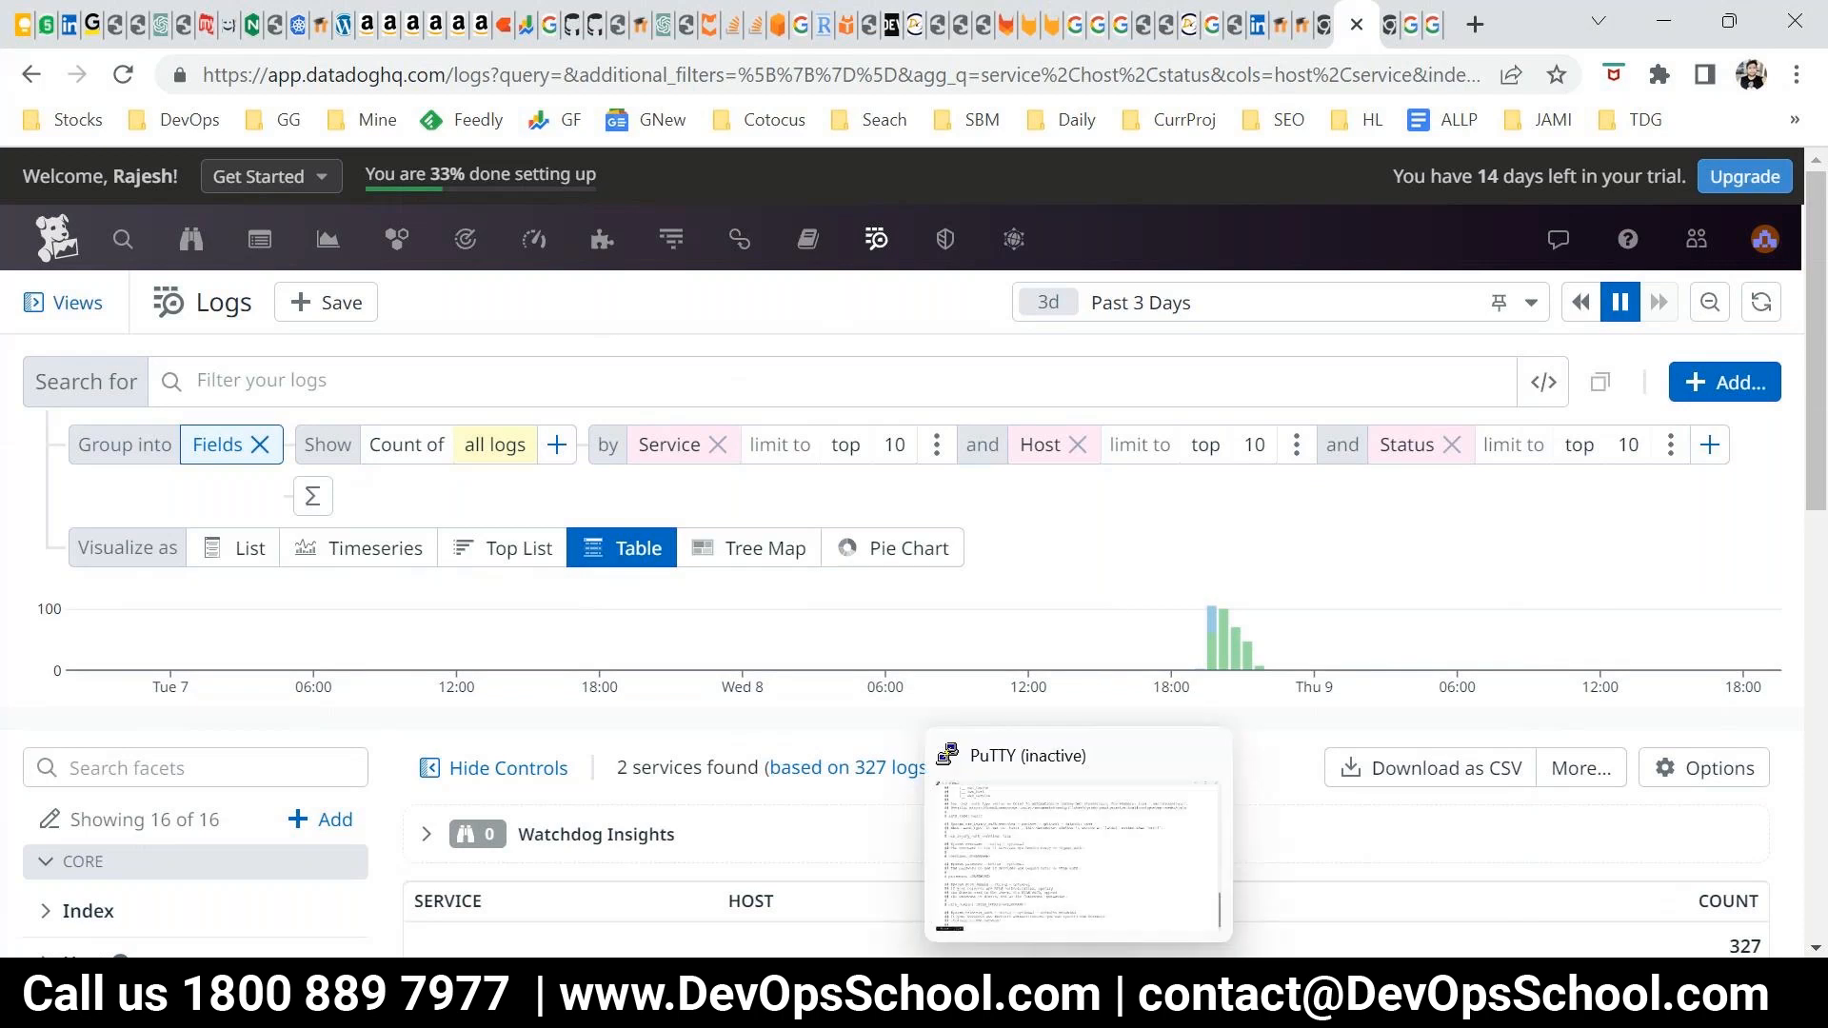
{"action": "mouse_move", "coordinate": [1015, 995]}
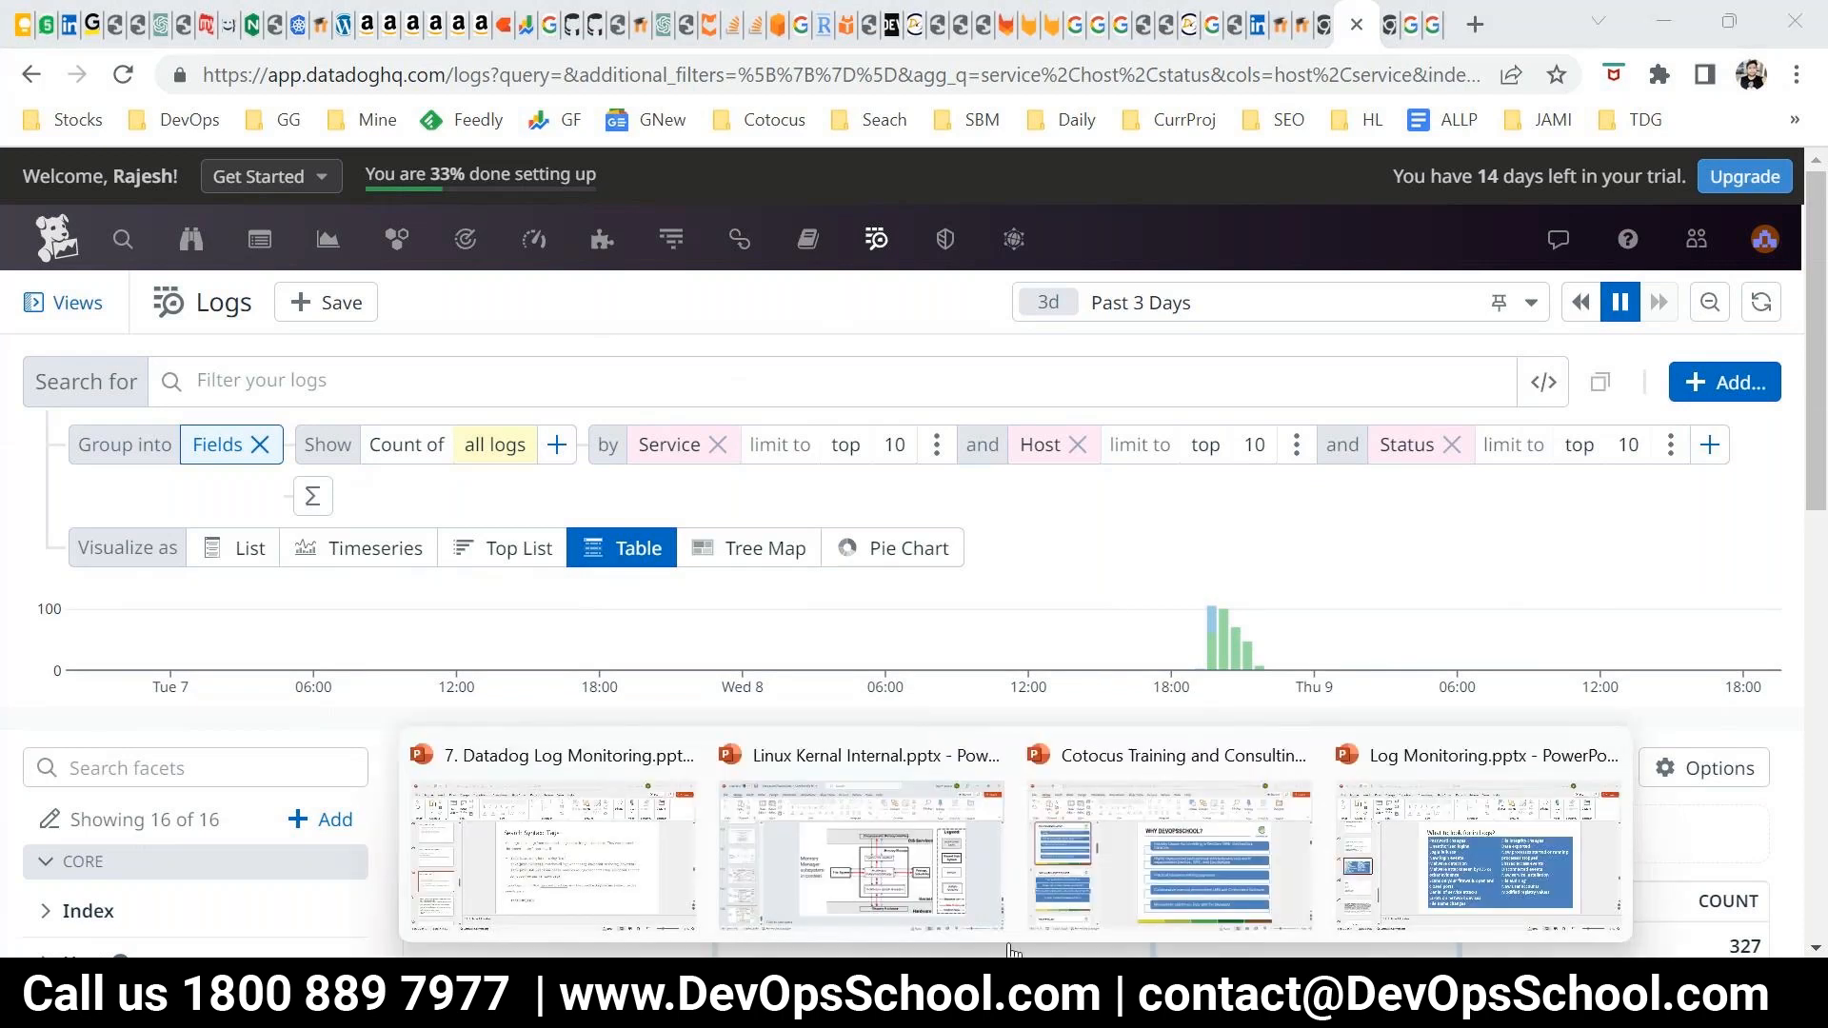
{"action": "left_click", "coordinate": [505, 767]}
{"action": "key", "text": "shift+F5"}
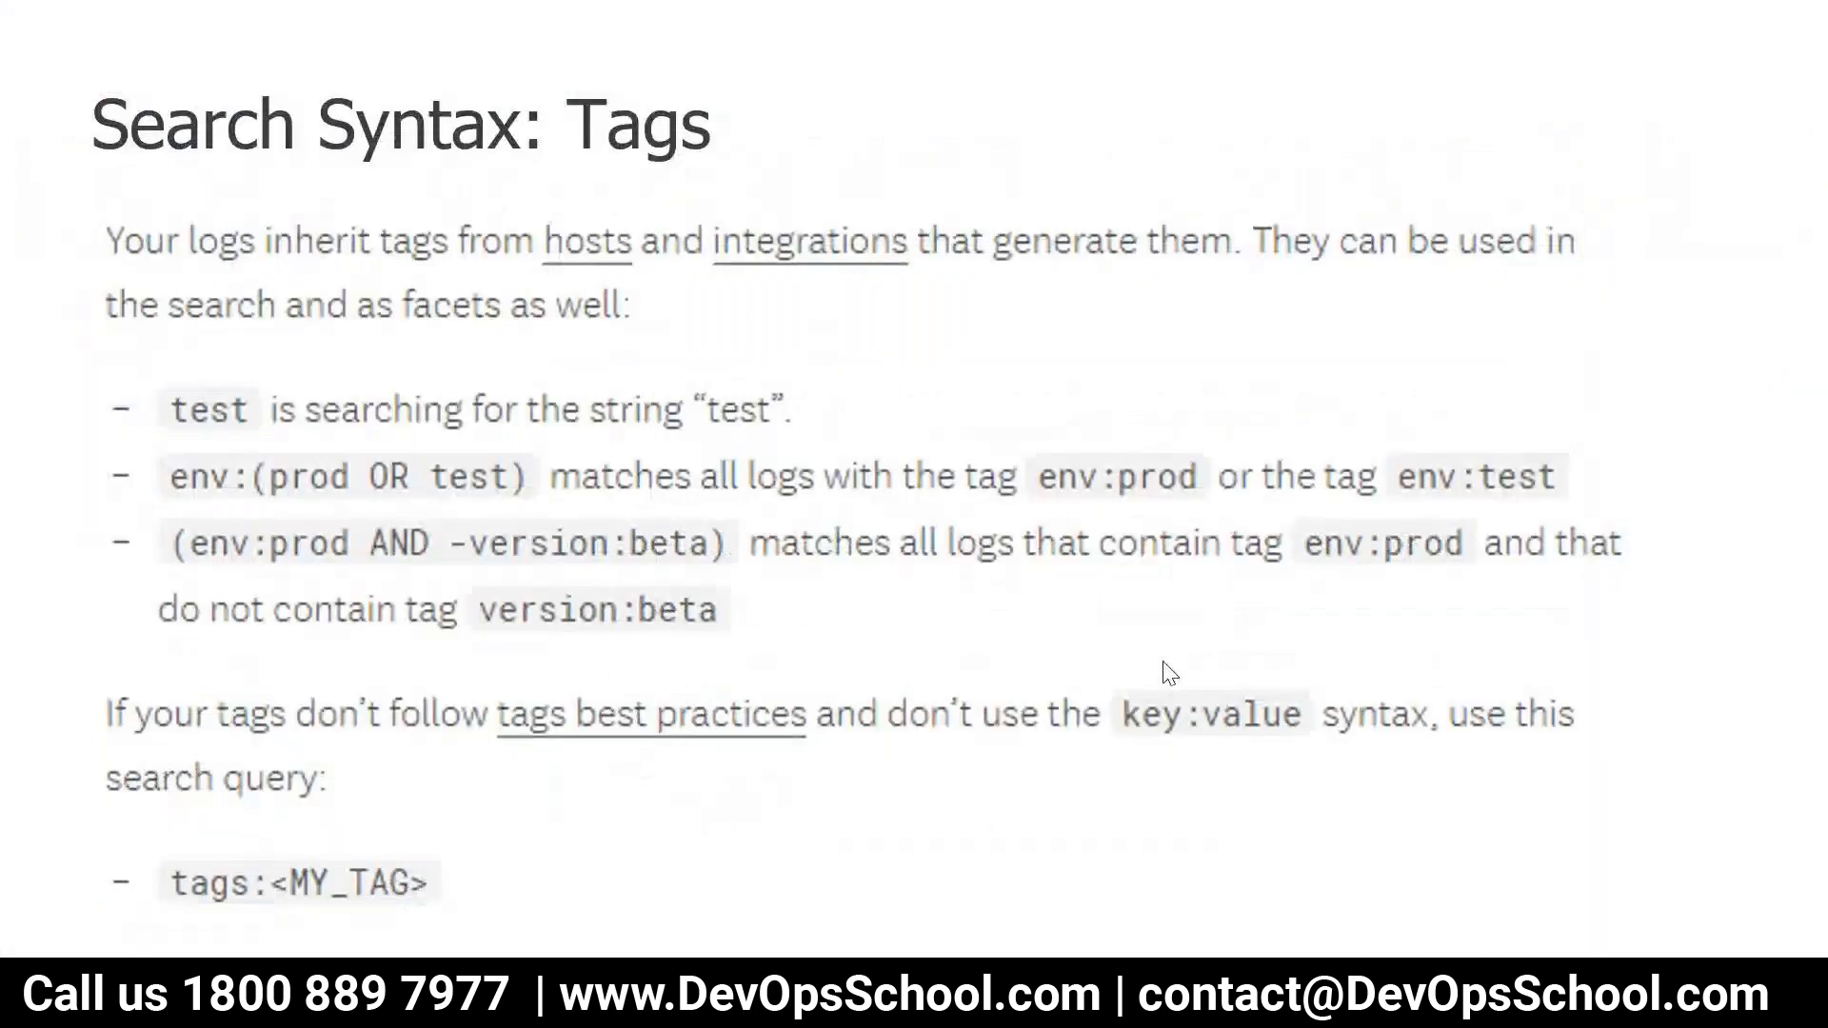
Go back through the slide show from "Search Syntax: Tags" to the "Log Explore: Aggregate and Measure" slide
{"action": "key", "text": "Left"}
{"action": "key", "text": "Left"}
{"action": "key", "text": "Left"}
{"action": "key", "text": "Left"}
{"action": "key", "text": "Left"}
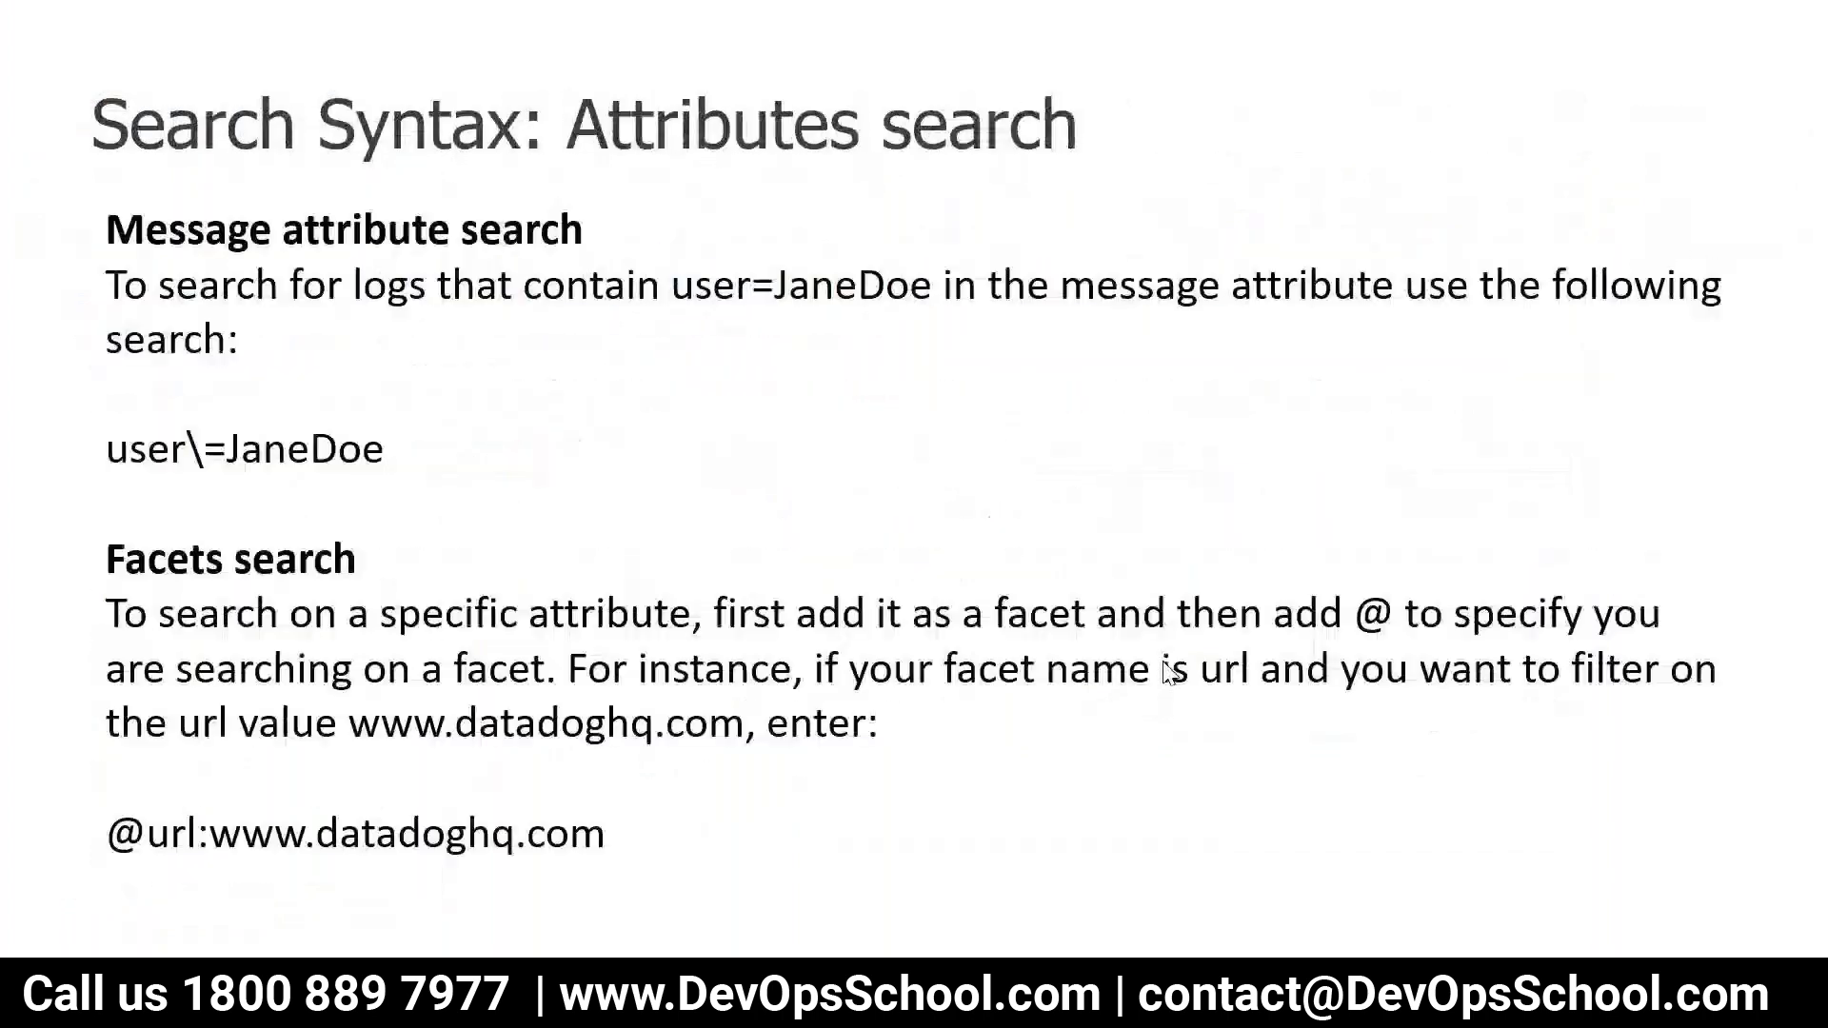
{"action": "key", "text": "Left"}
{"action": "key", "text": "Left"}
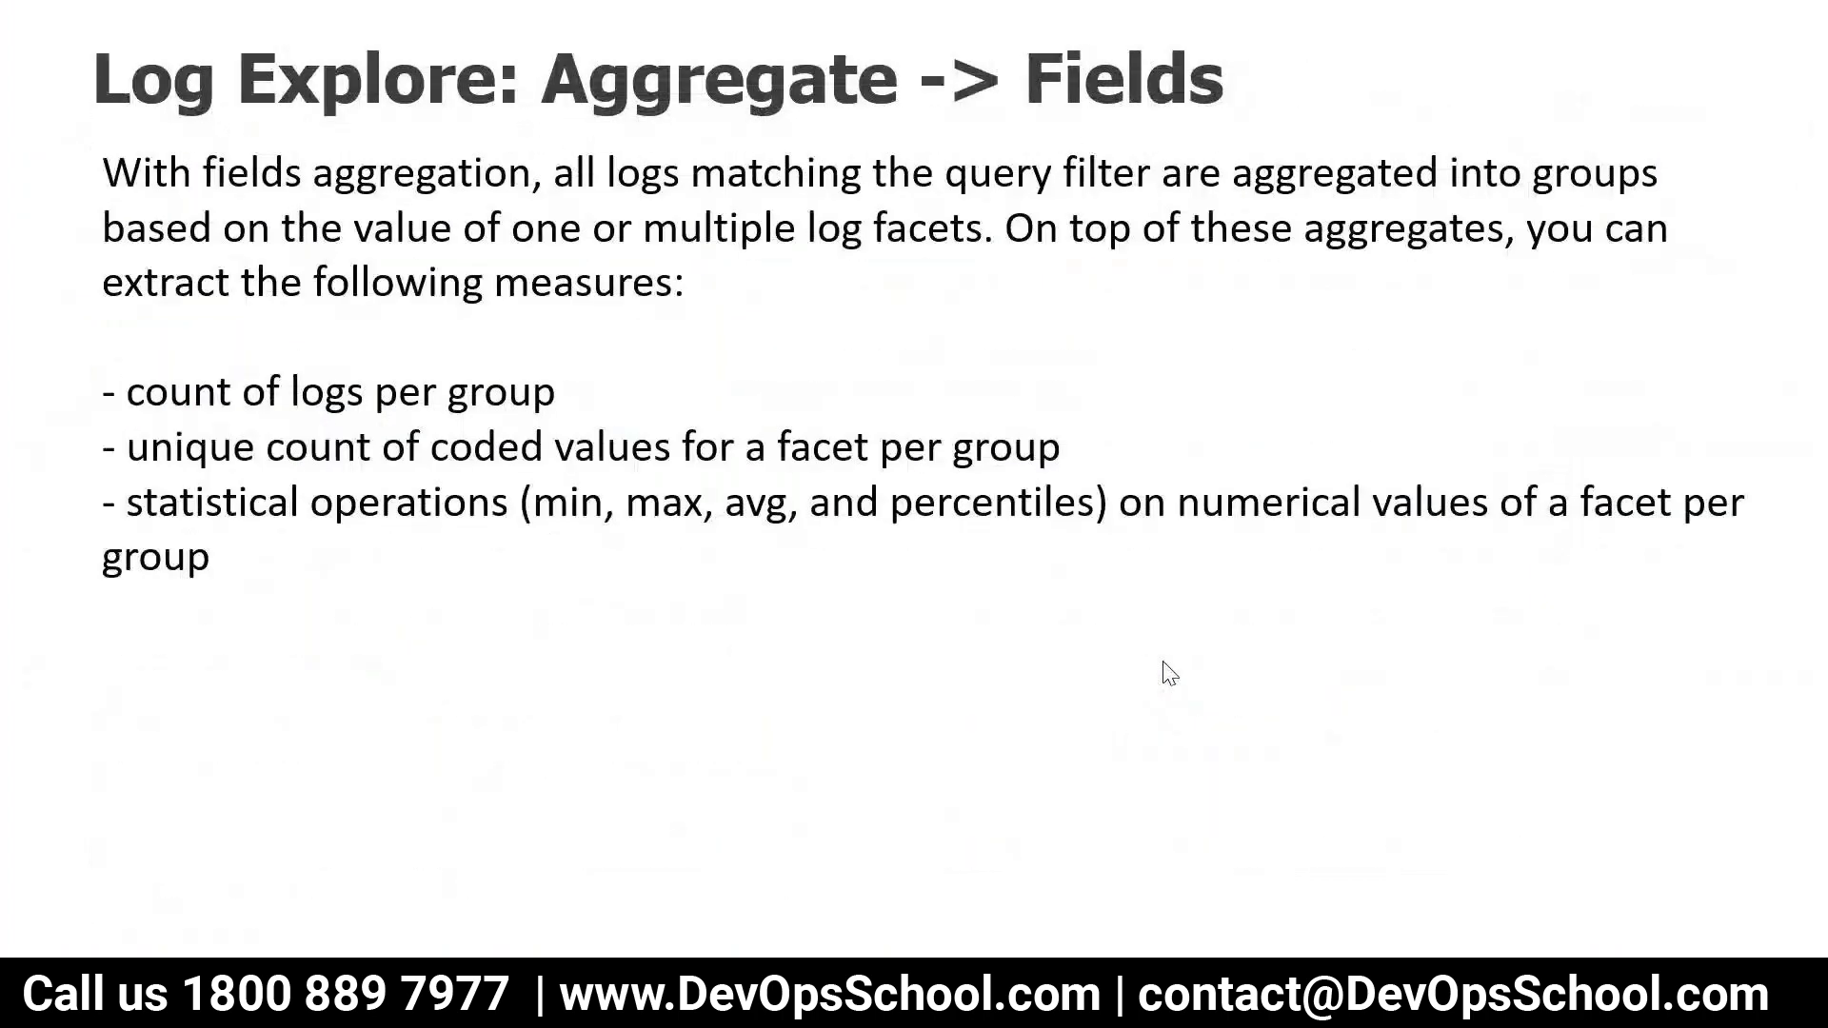
{"action": "key", "text": "Left"}
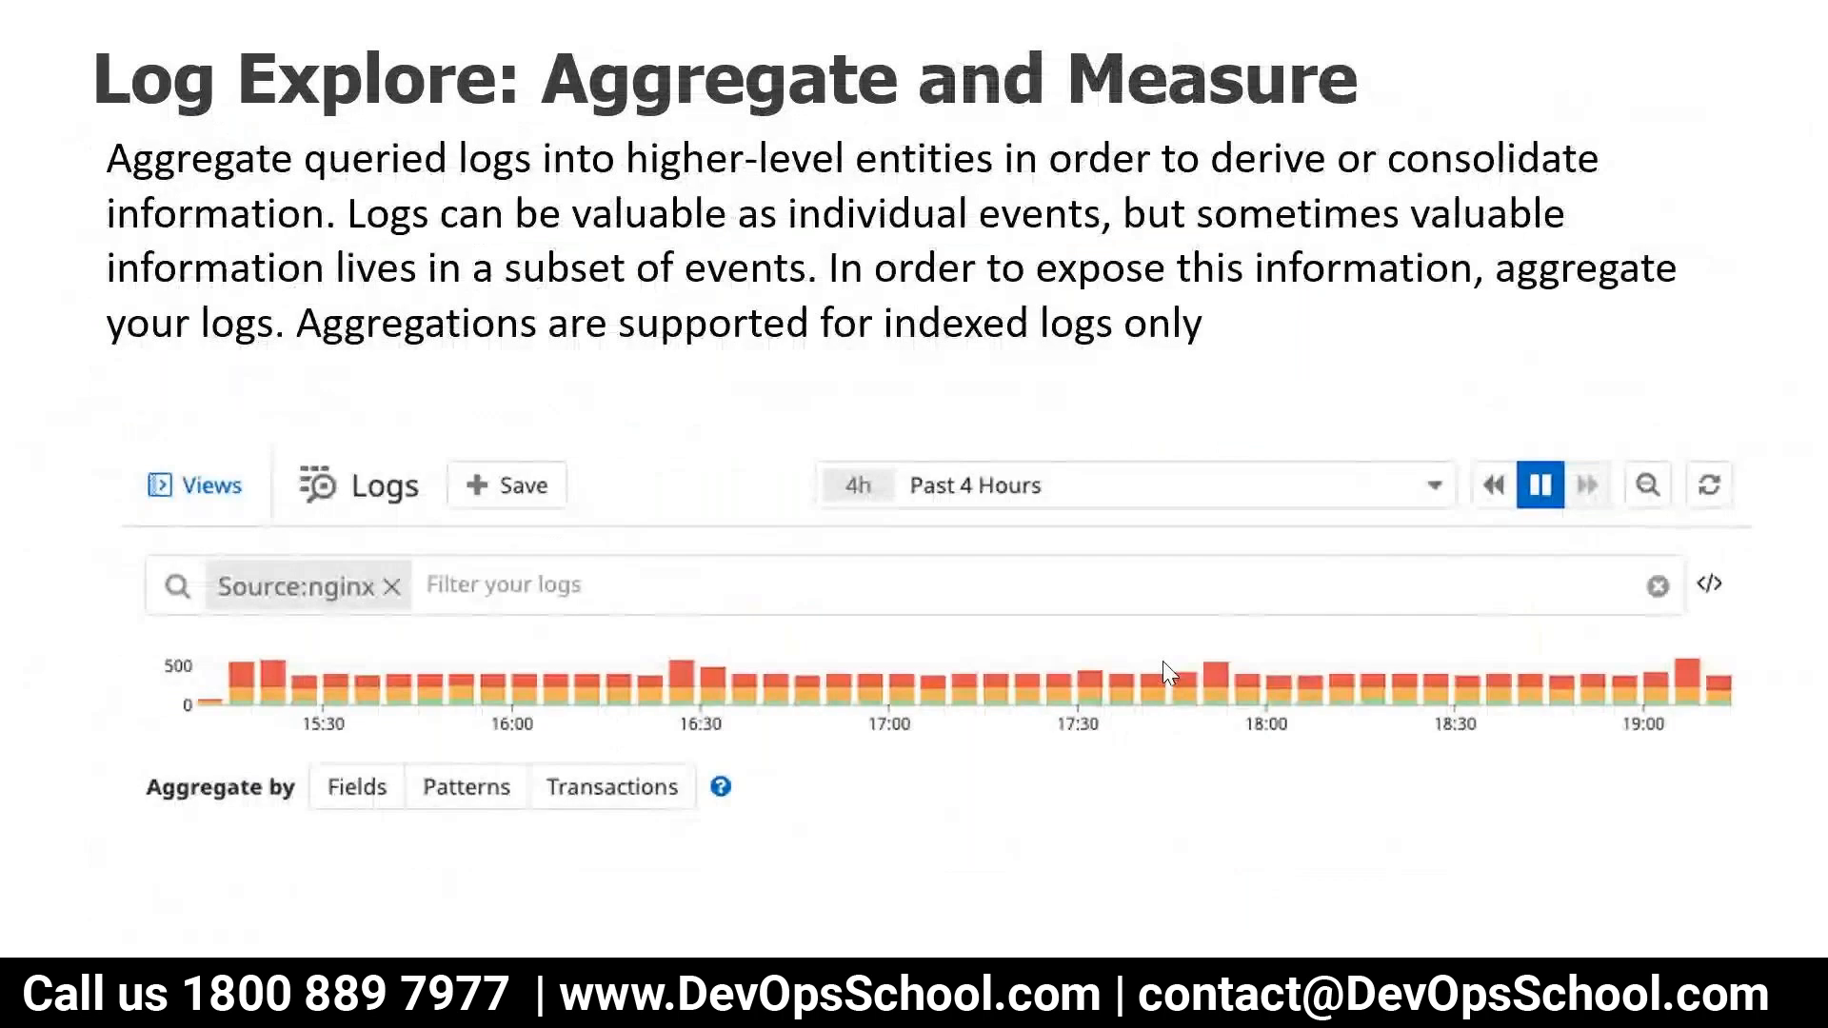
{"action": "key", "text": "Right"}
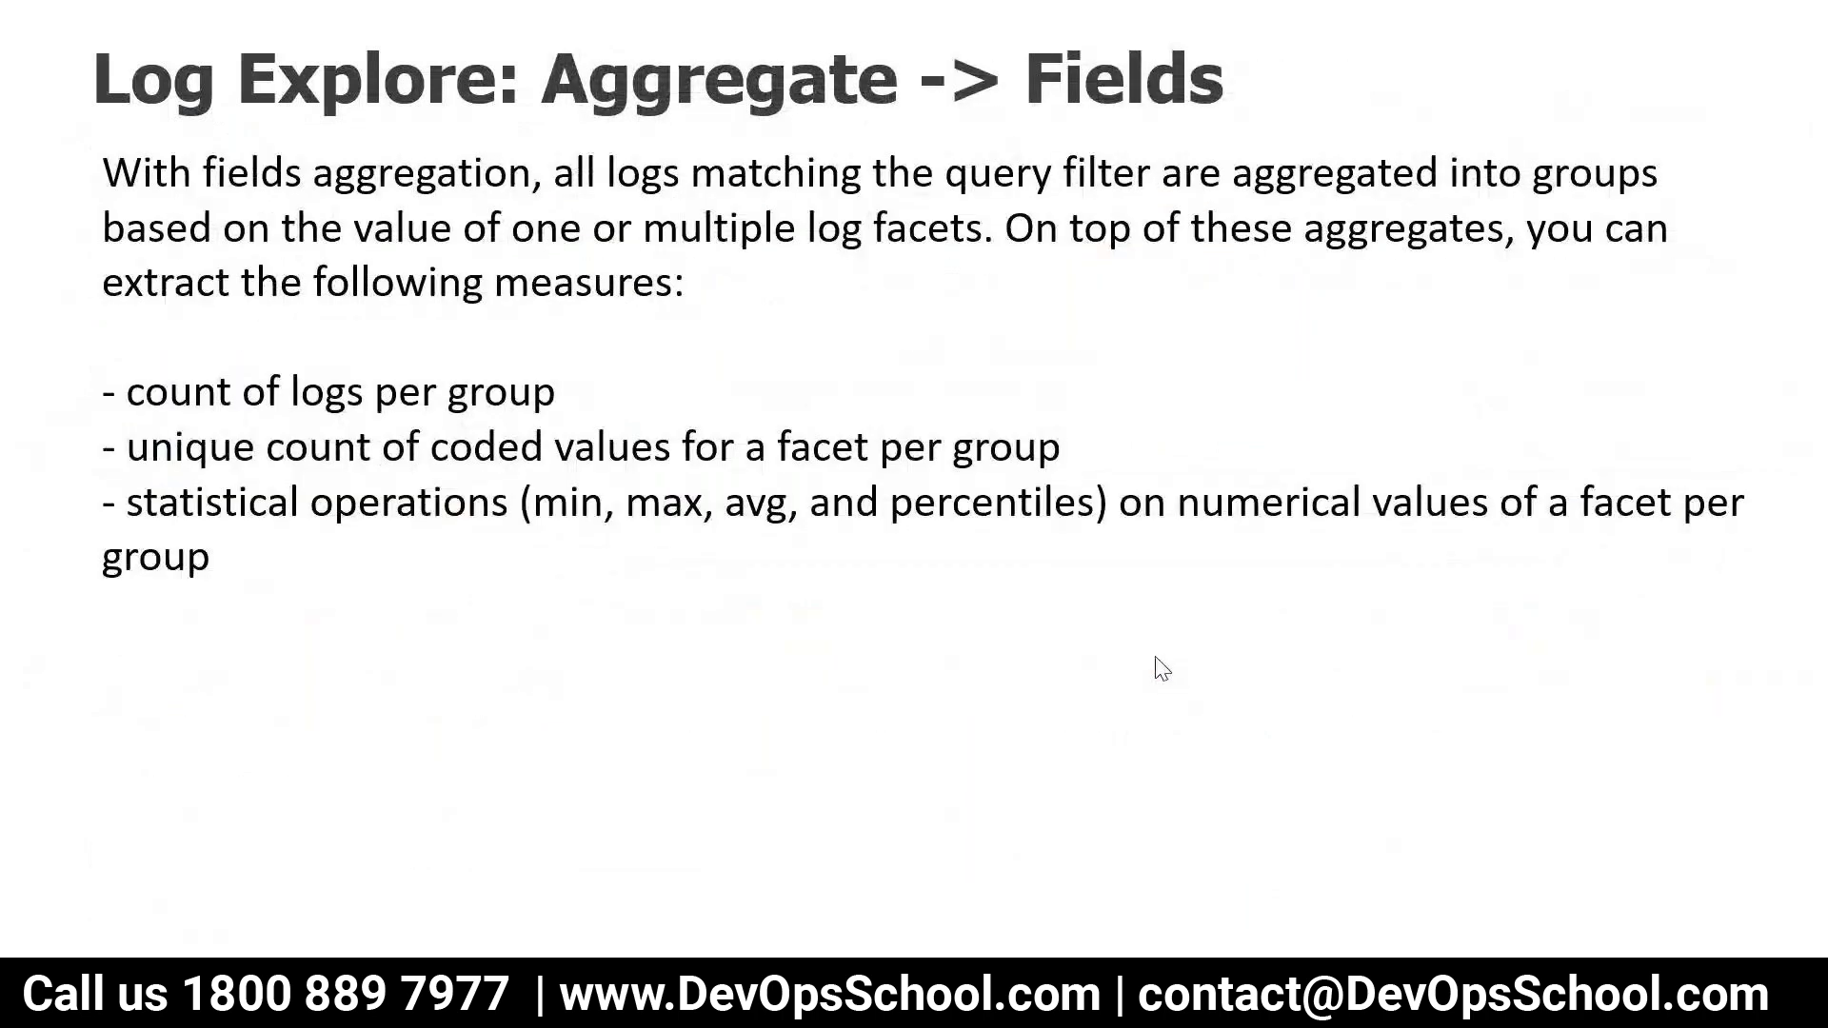
{"action": "key", "text": "Left"}
{"action": "key", "text": "Left"}
{"action": "key", "text": "Right"}
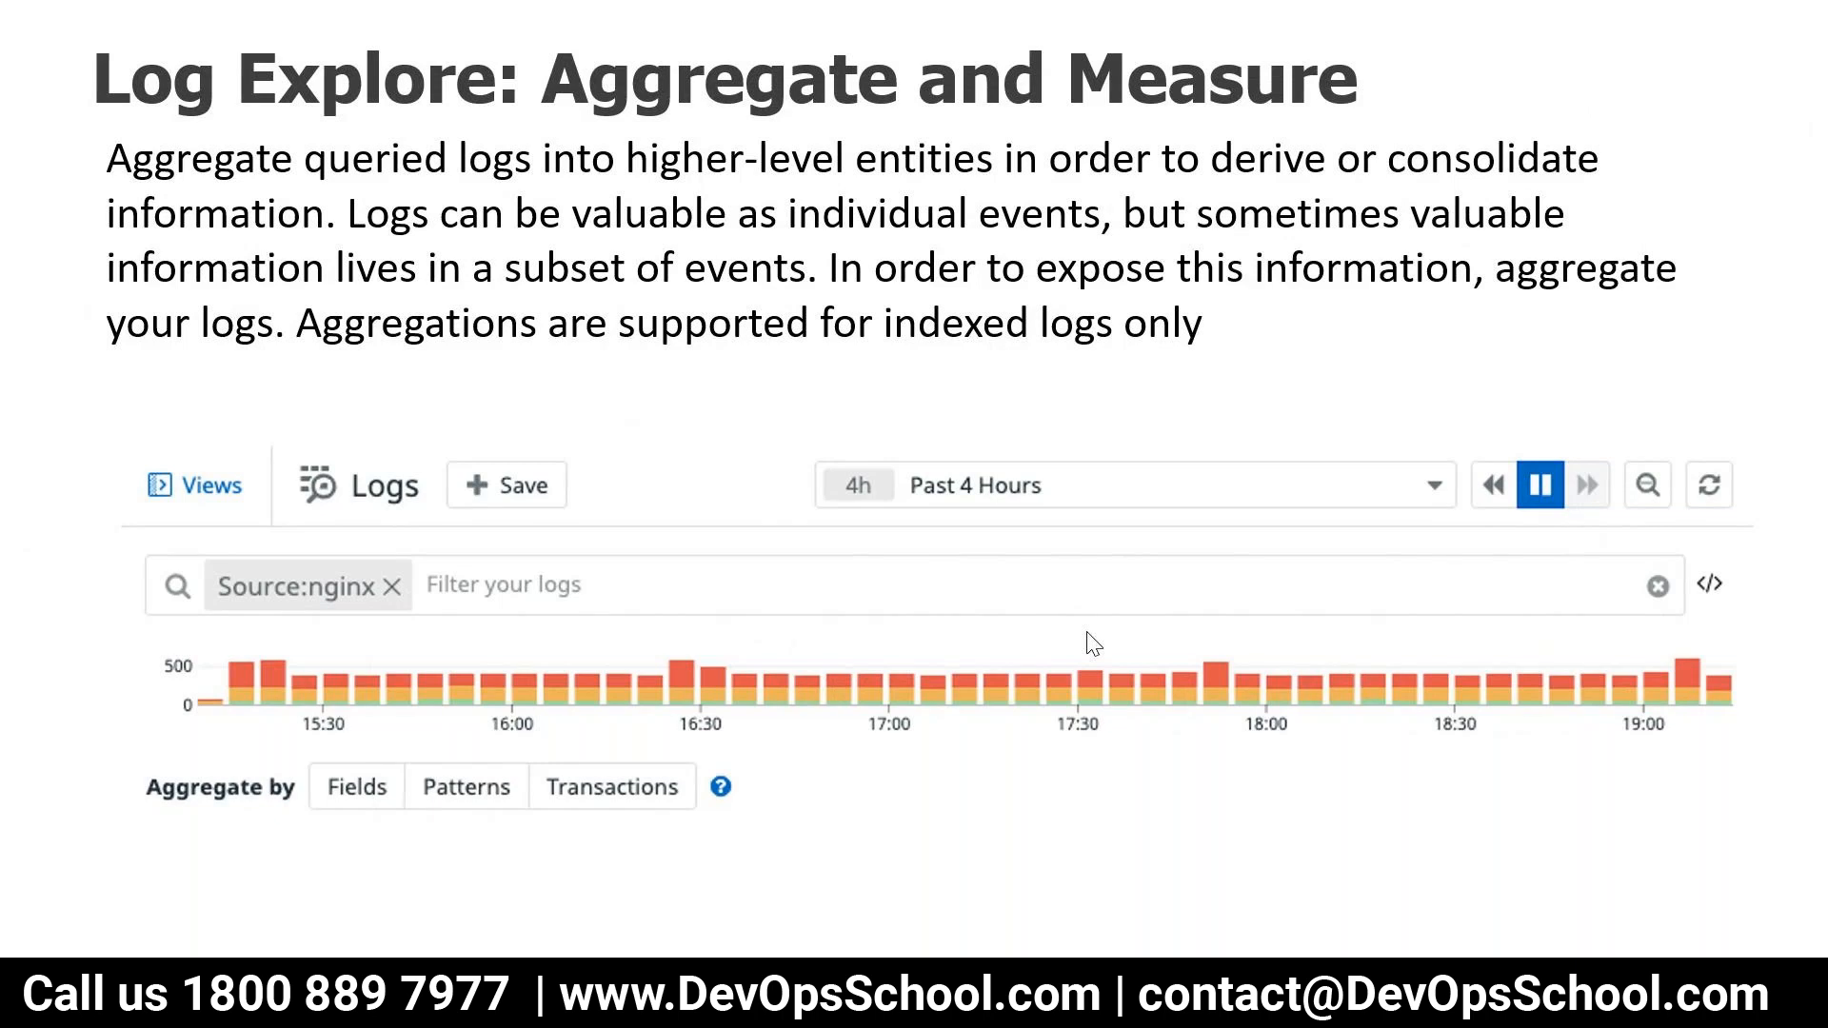
Review the "Log Explore: Aggregate" slides on Fields, Patterns and Transactions, advancing to the Visualize slide
{"action": "key", "text": "Right"}
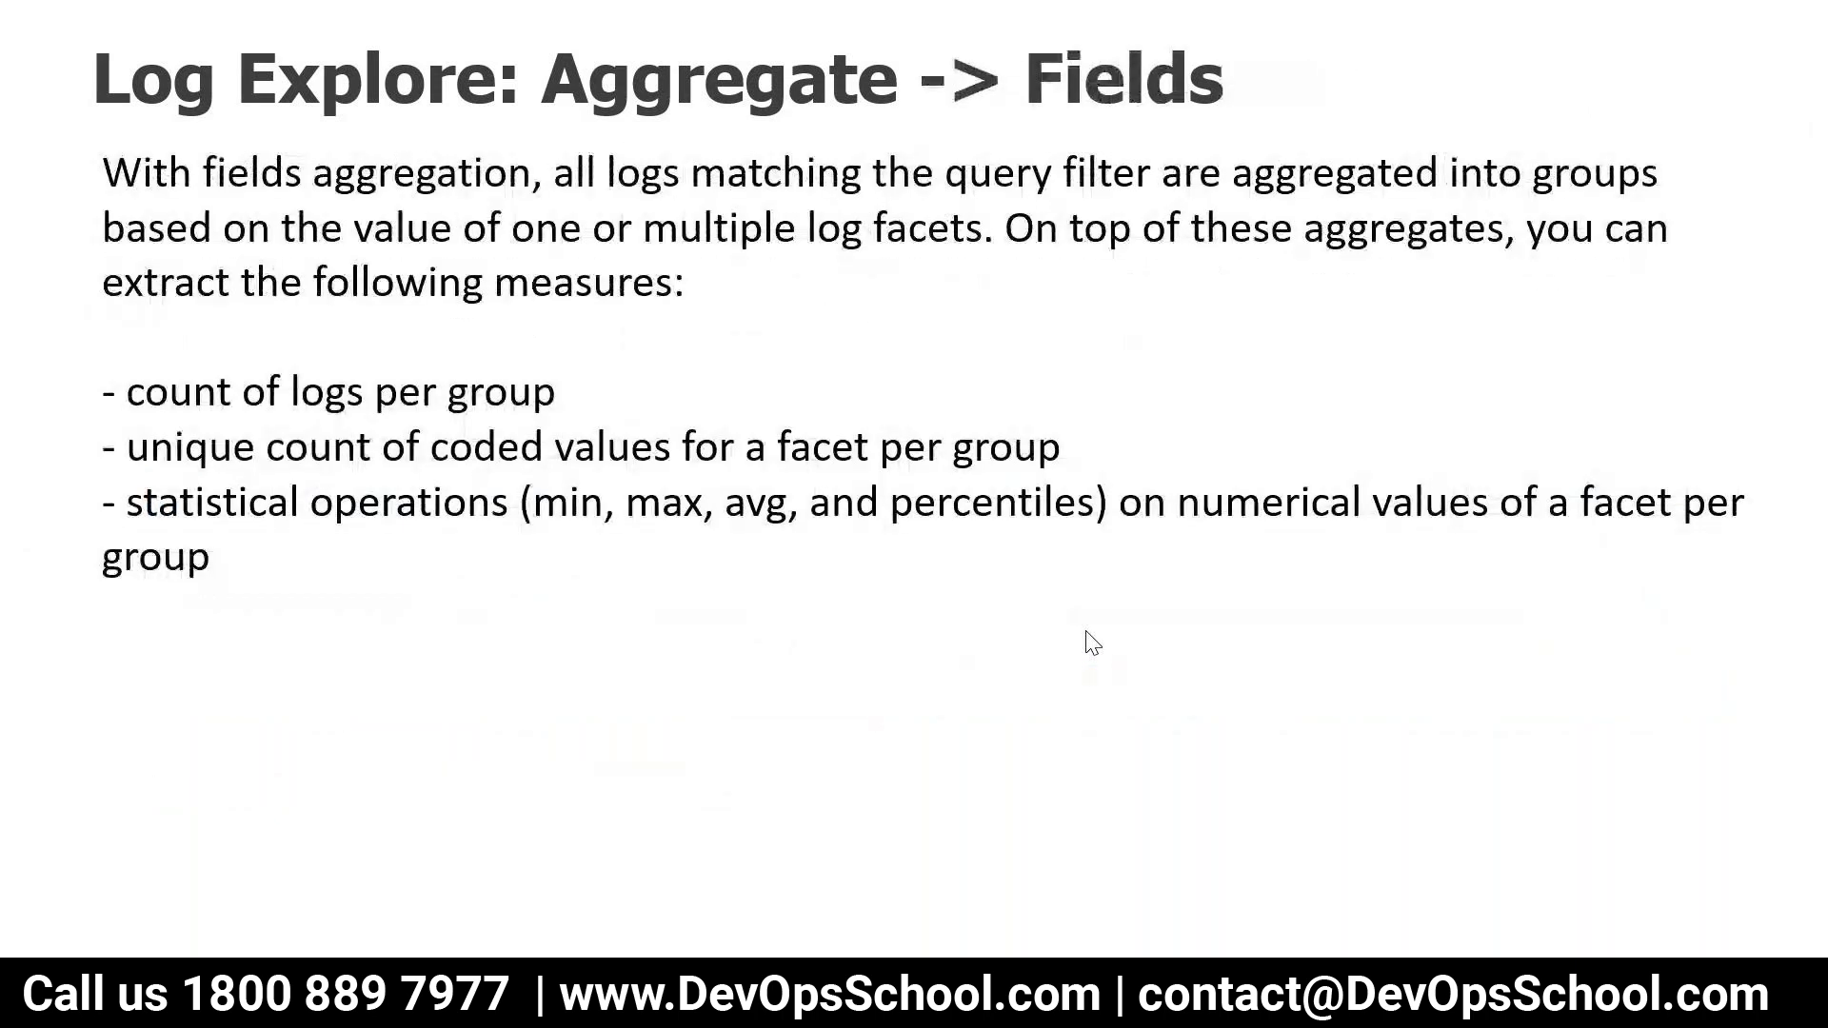
{"action": "key", "text": "Right"}
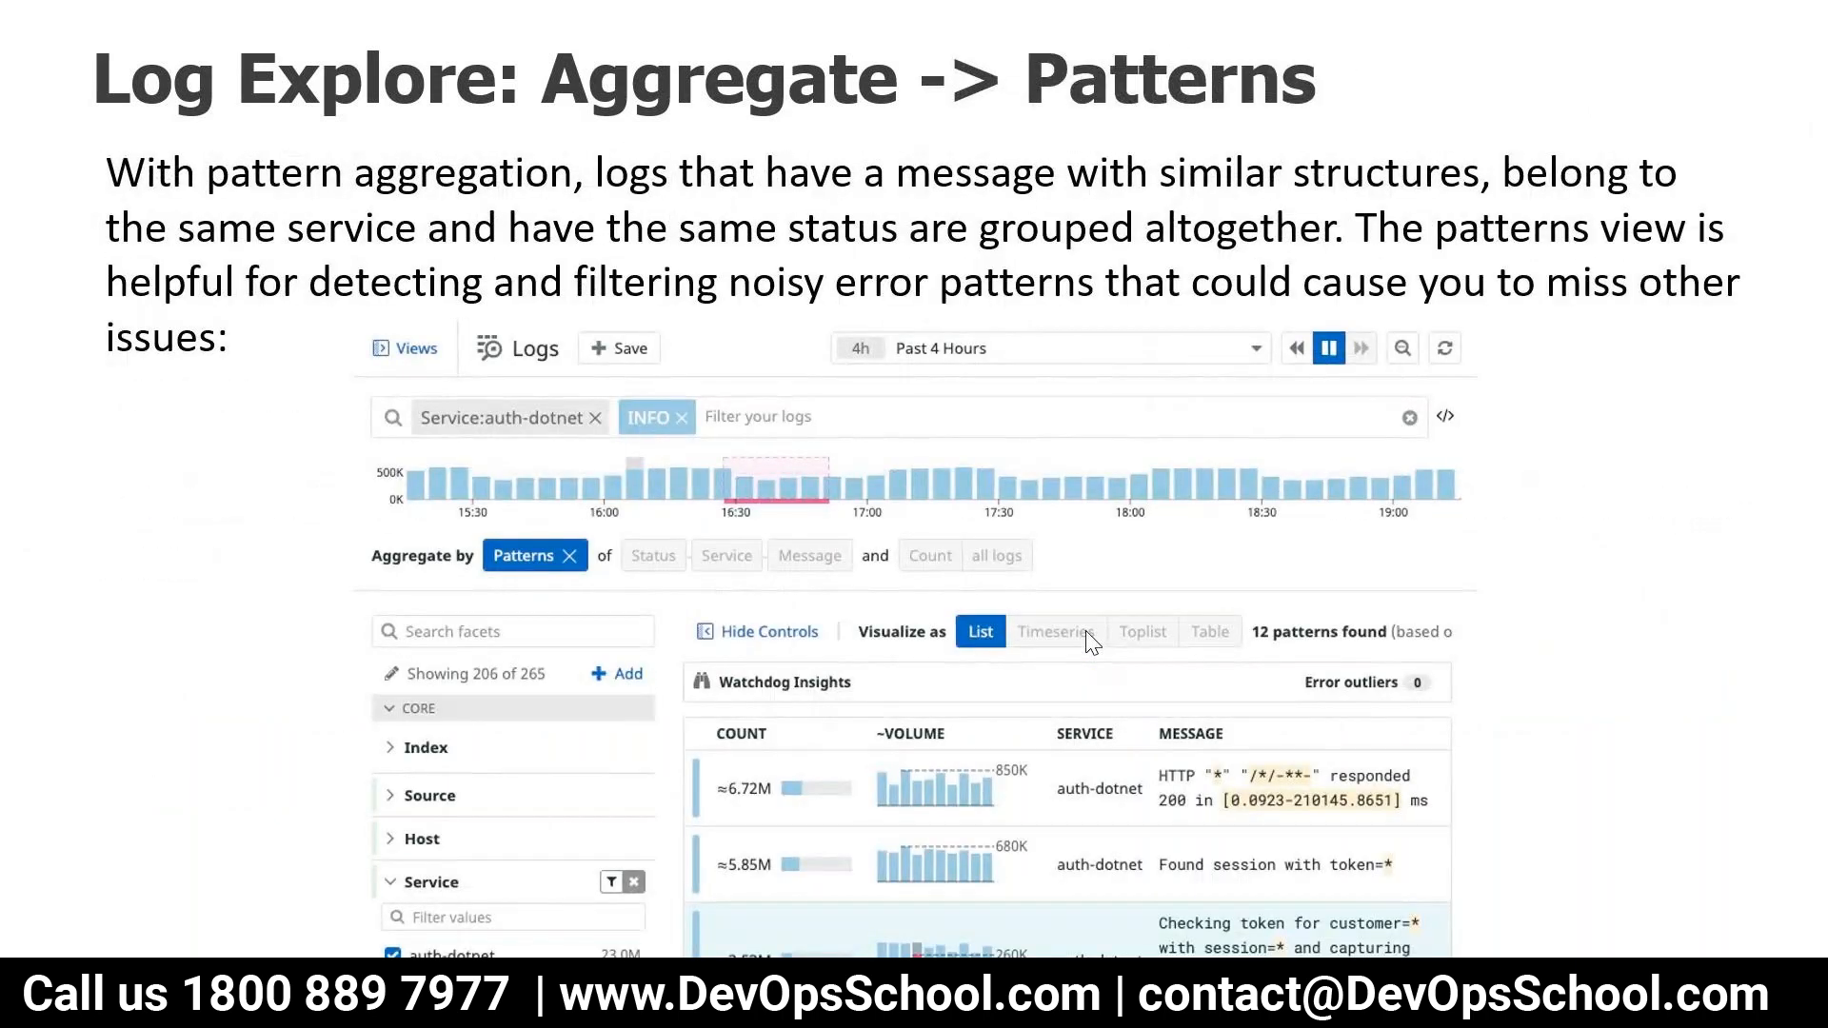
{"action": "key", "text": "Right"}
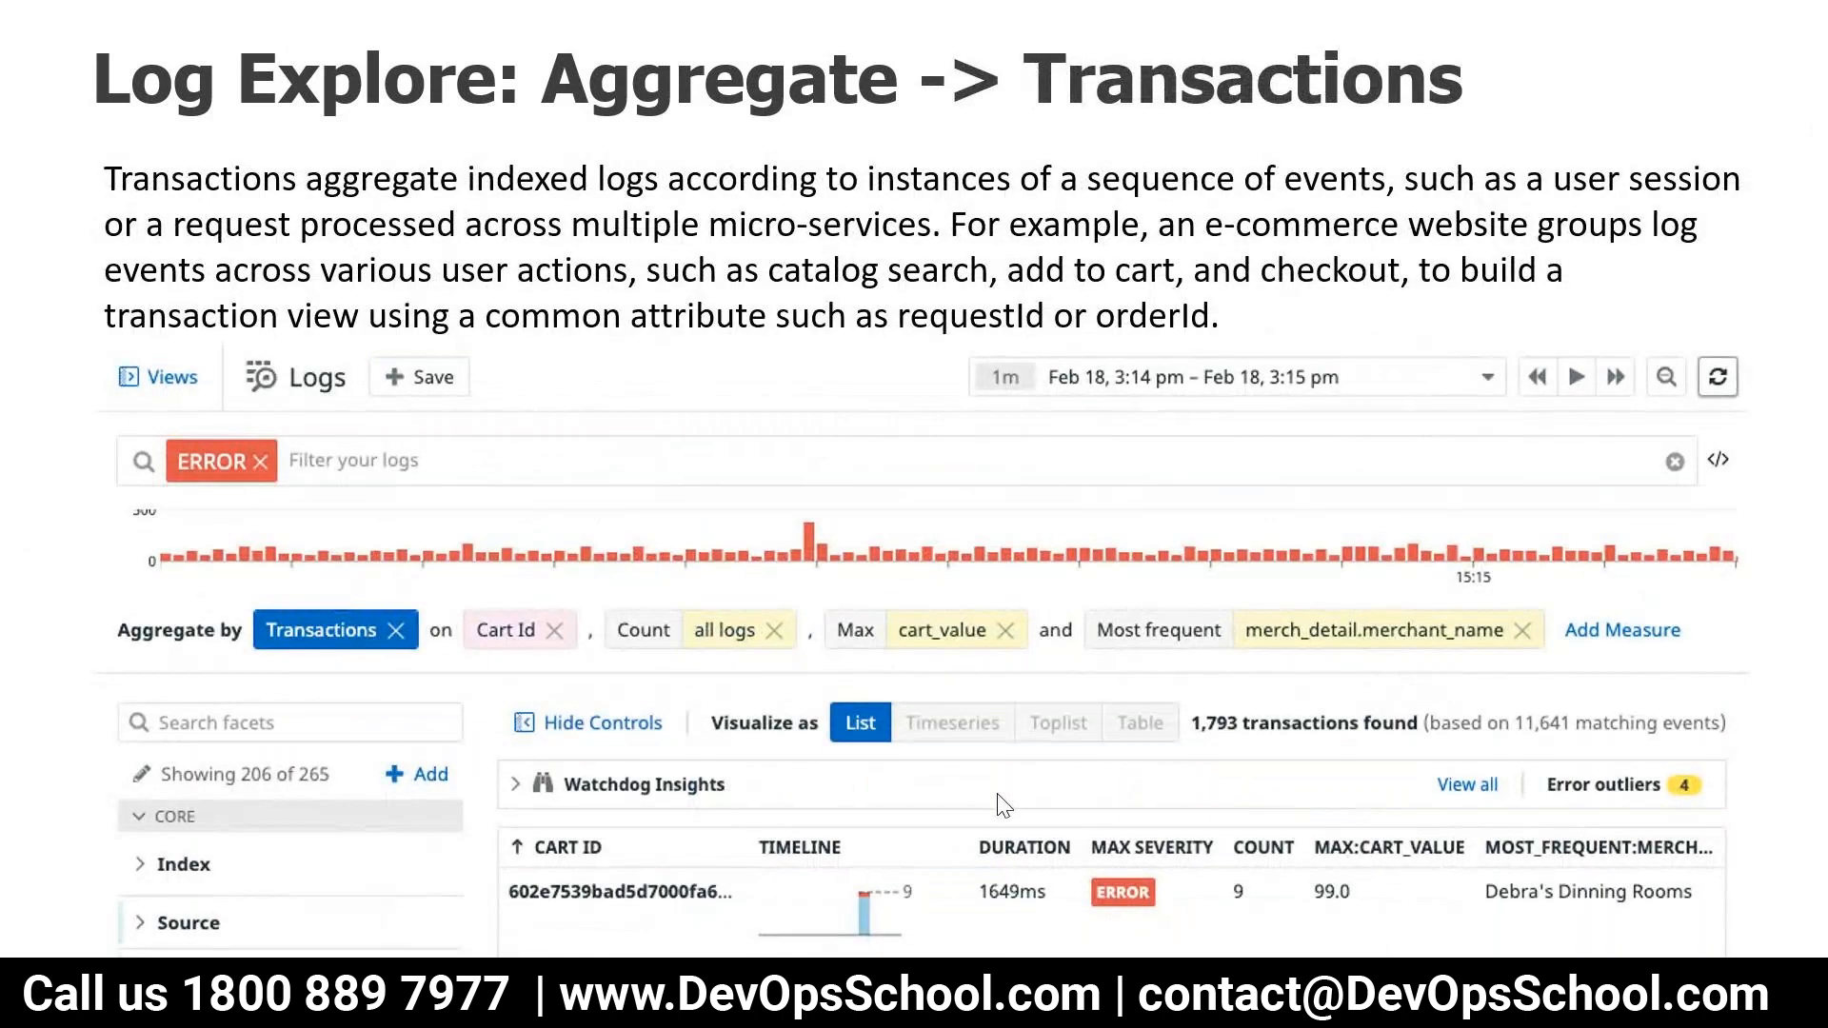
{"action": "key", "text": "Right"}
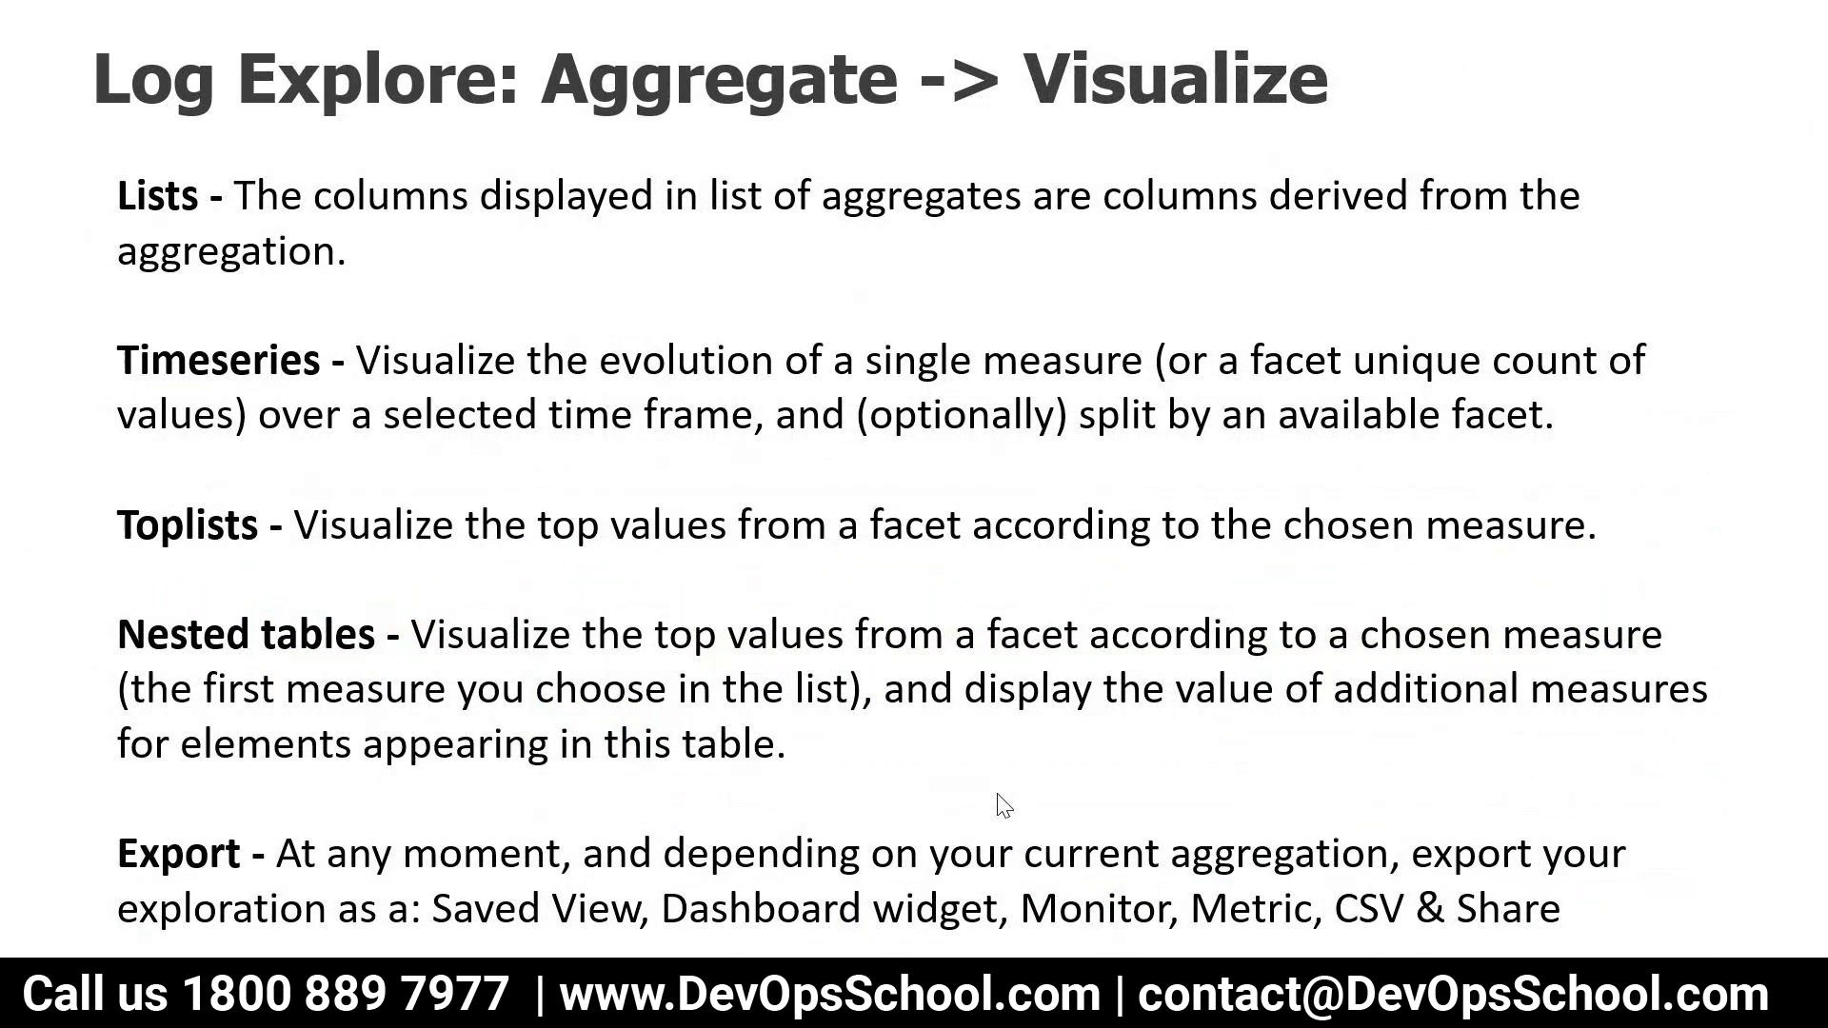
End the slide show and switch to the Datadog Log Explorer in the browser
{"action": "key", "text": "Right"}
{"action": "key", "text": "Left"}
{"action": "key", "text": "Escape"}
{"action": "left_click", "coordinate": [632, 992]}
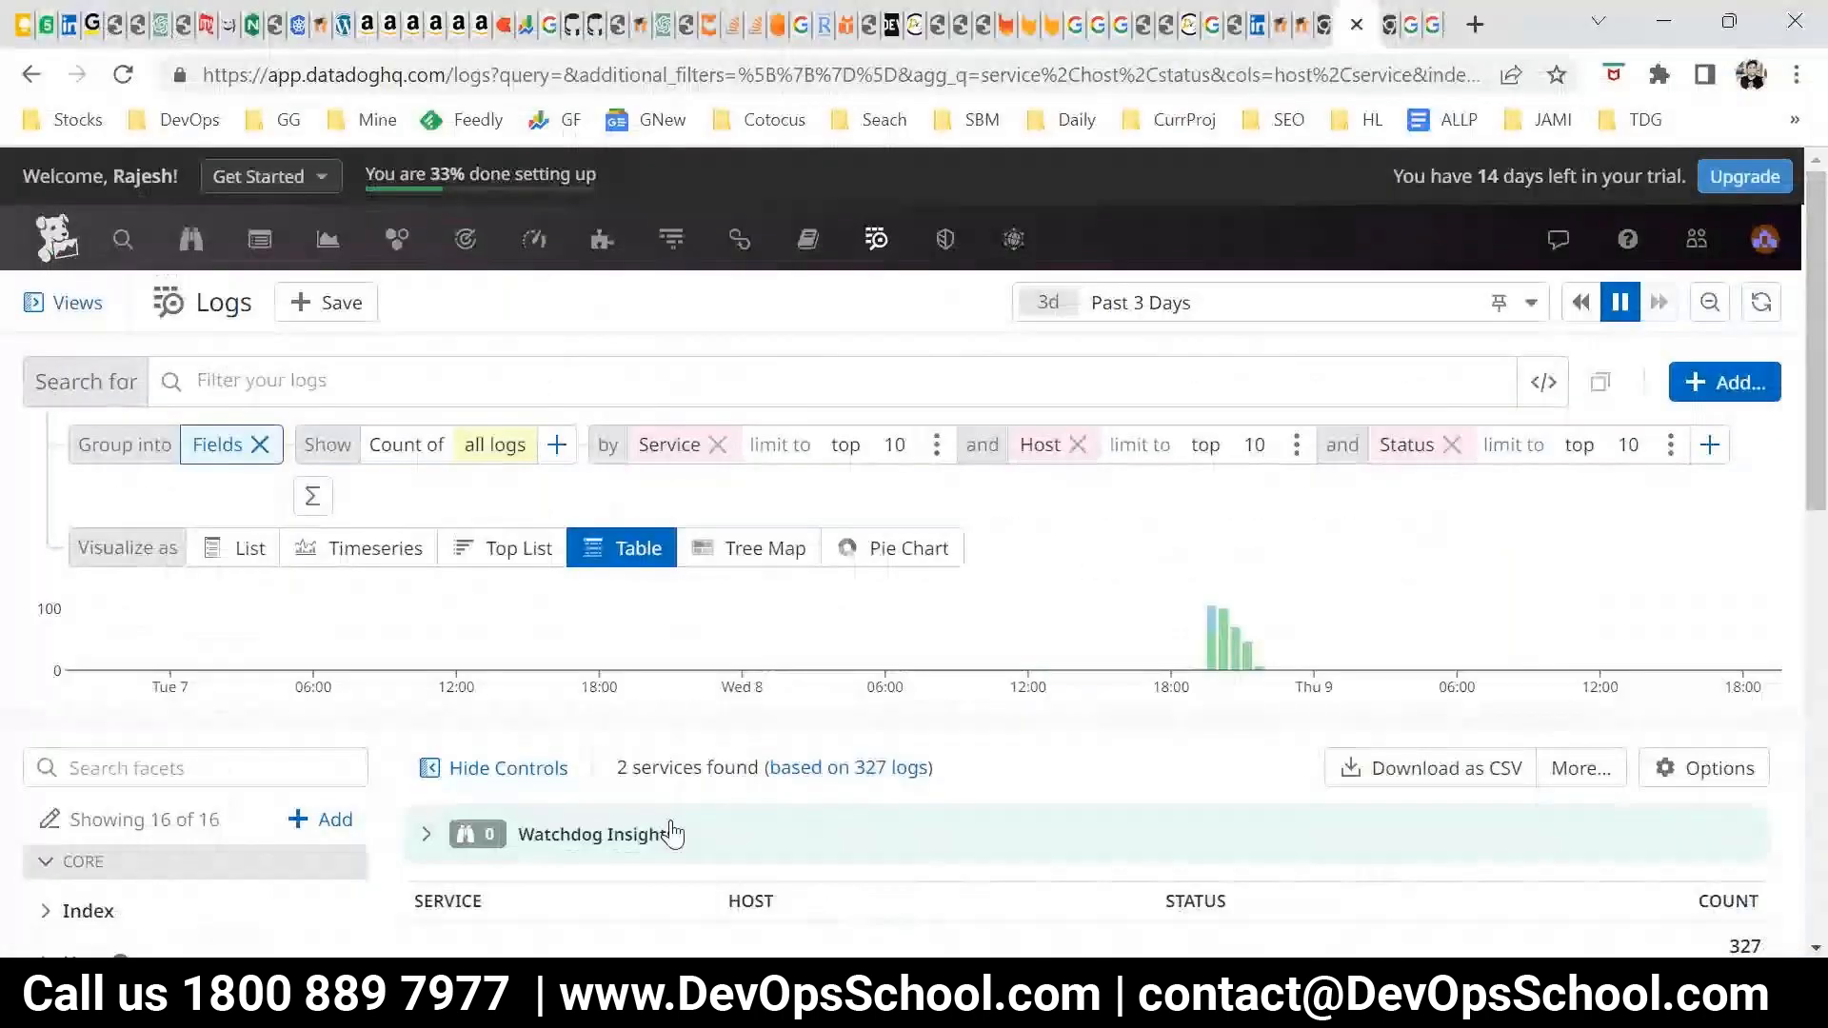